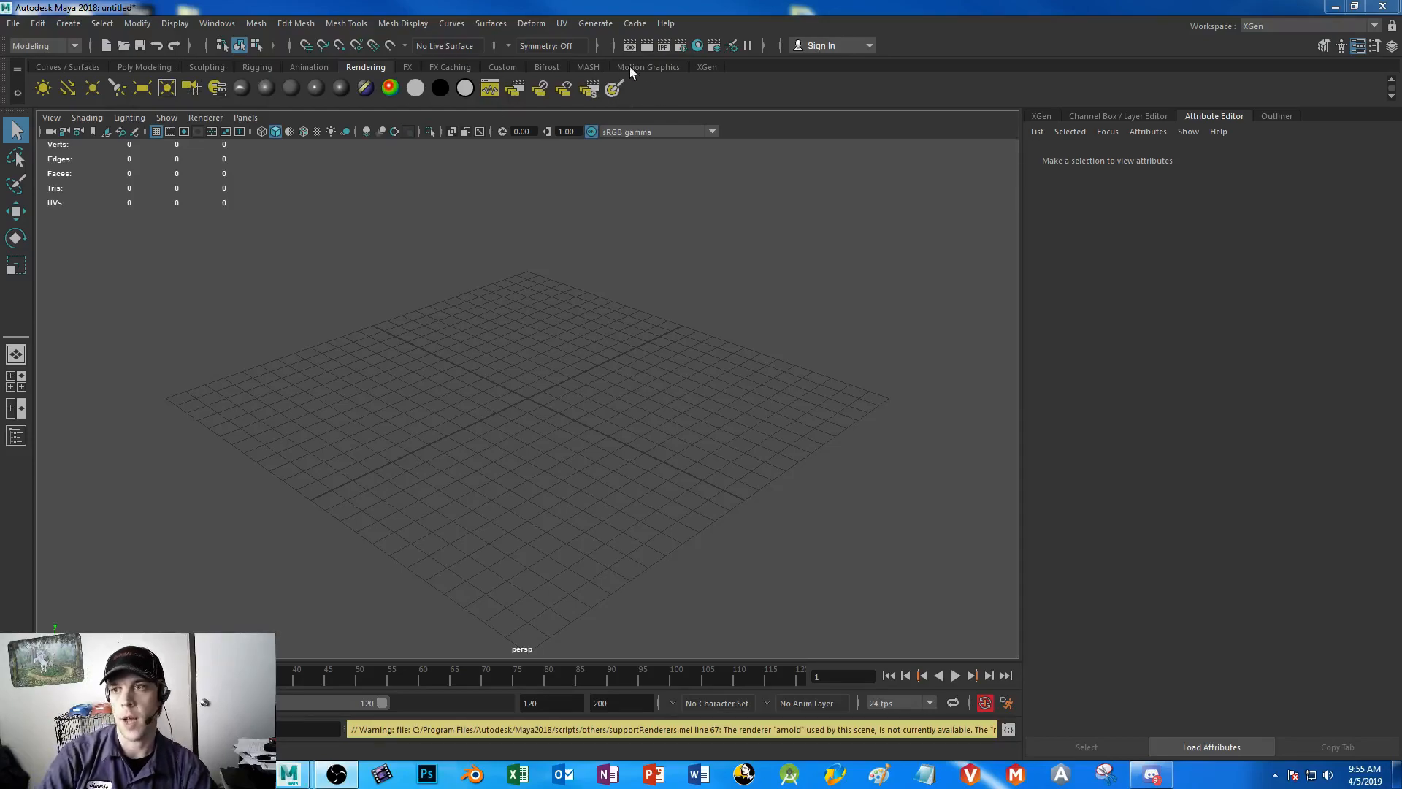
click(419, 23)
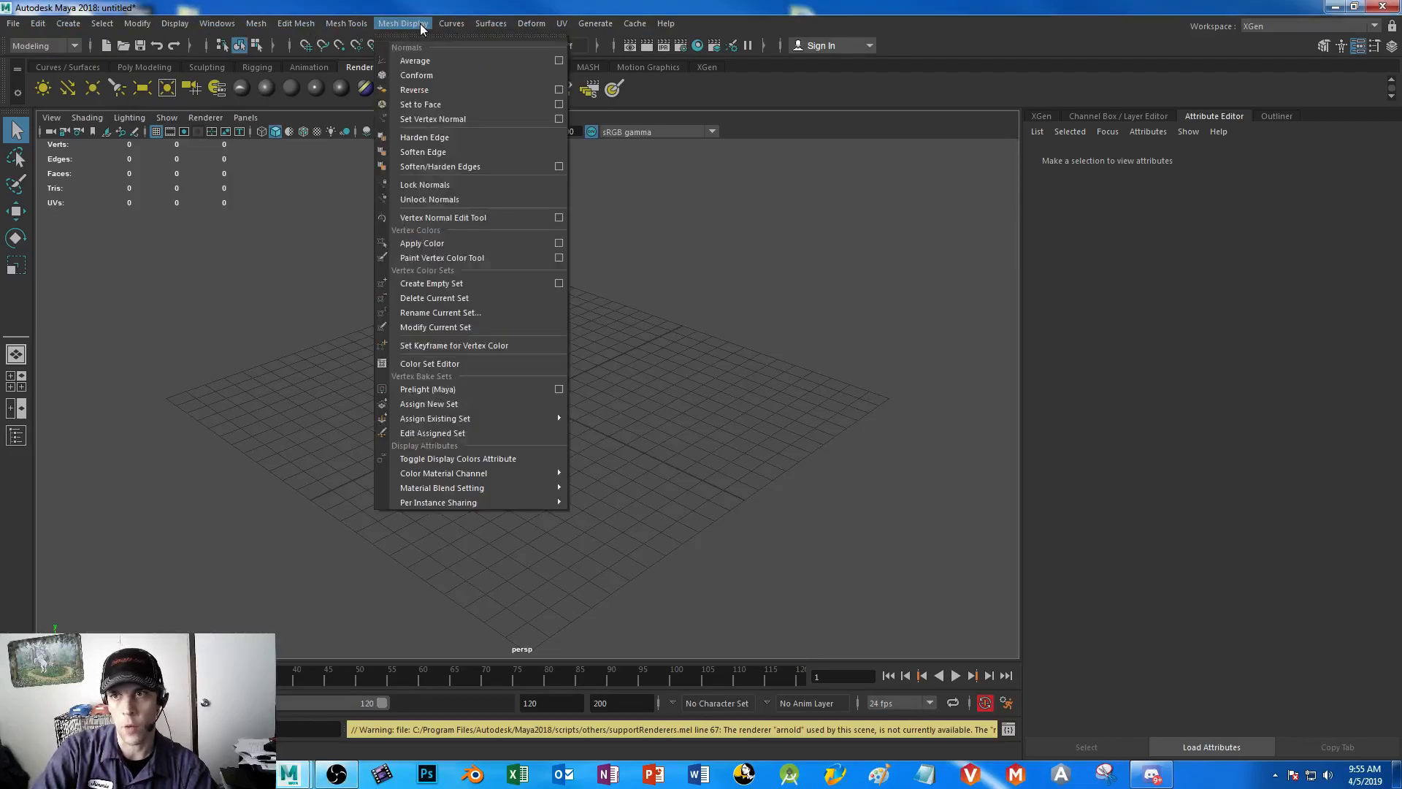
mouse_move(502, 419)
mouse_move(510, 485)
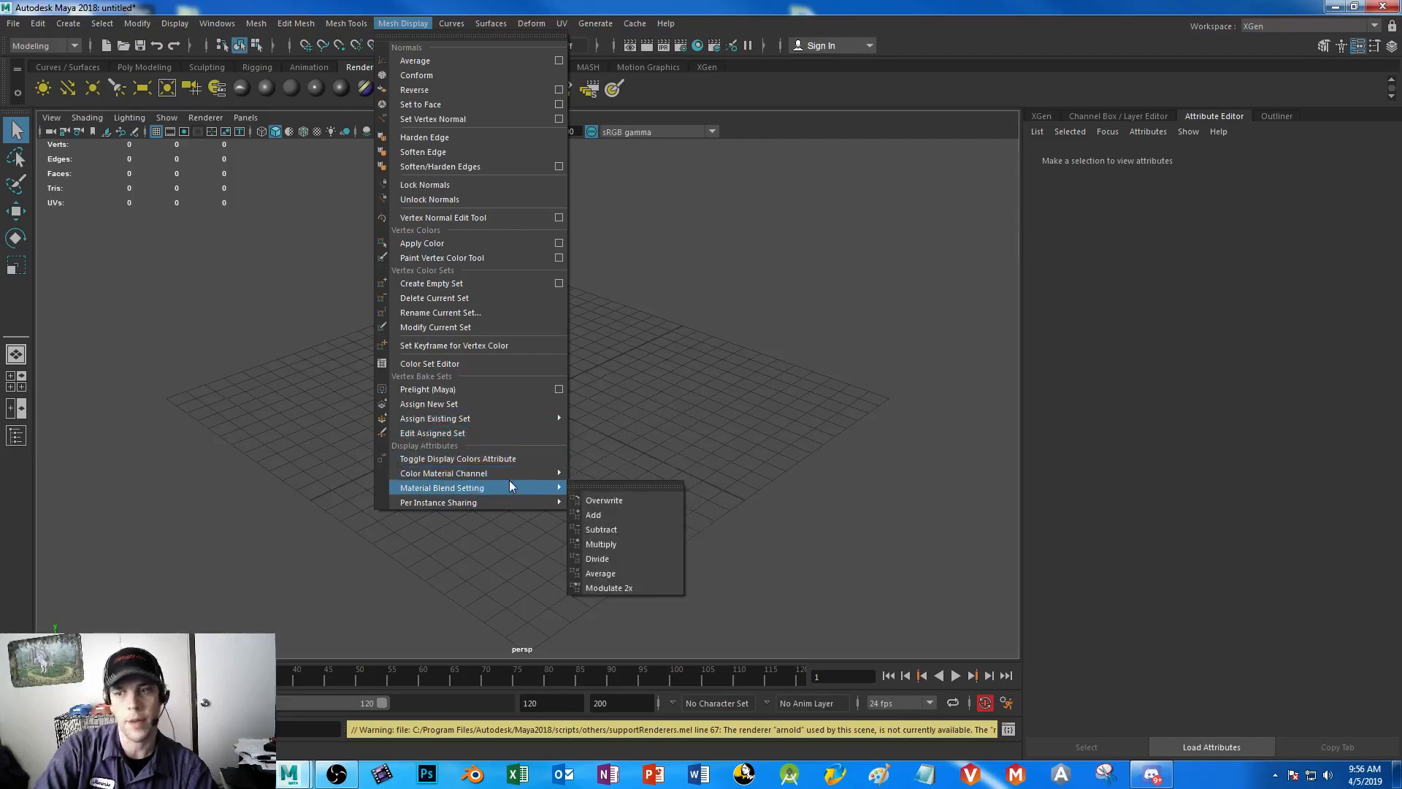
click(209, 389)
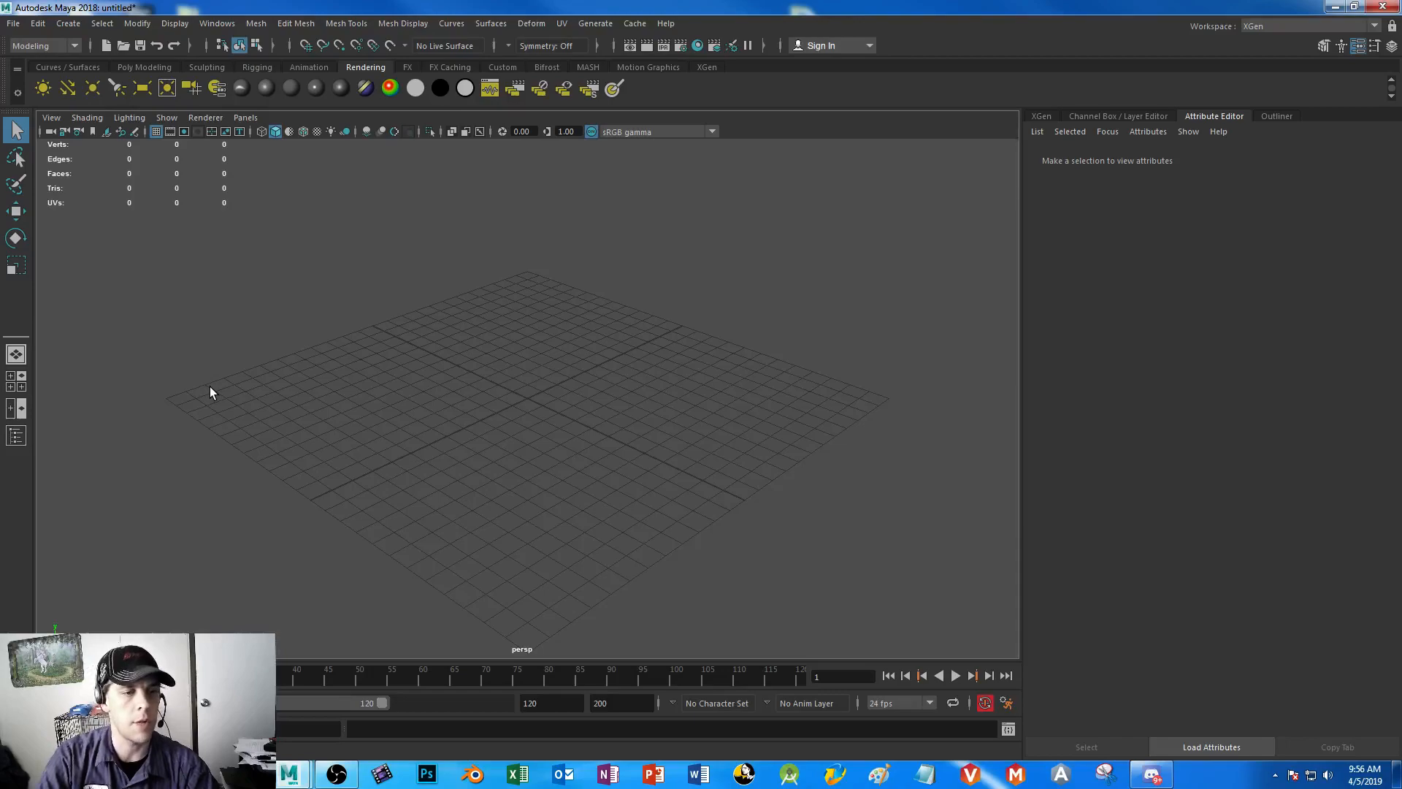
click(73, 46)
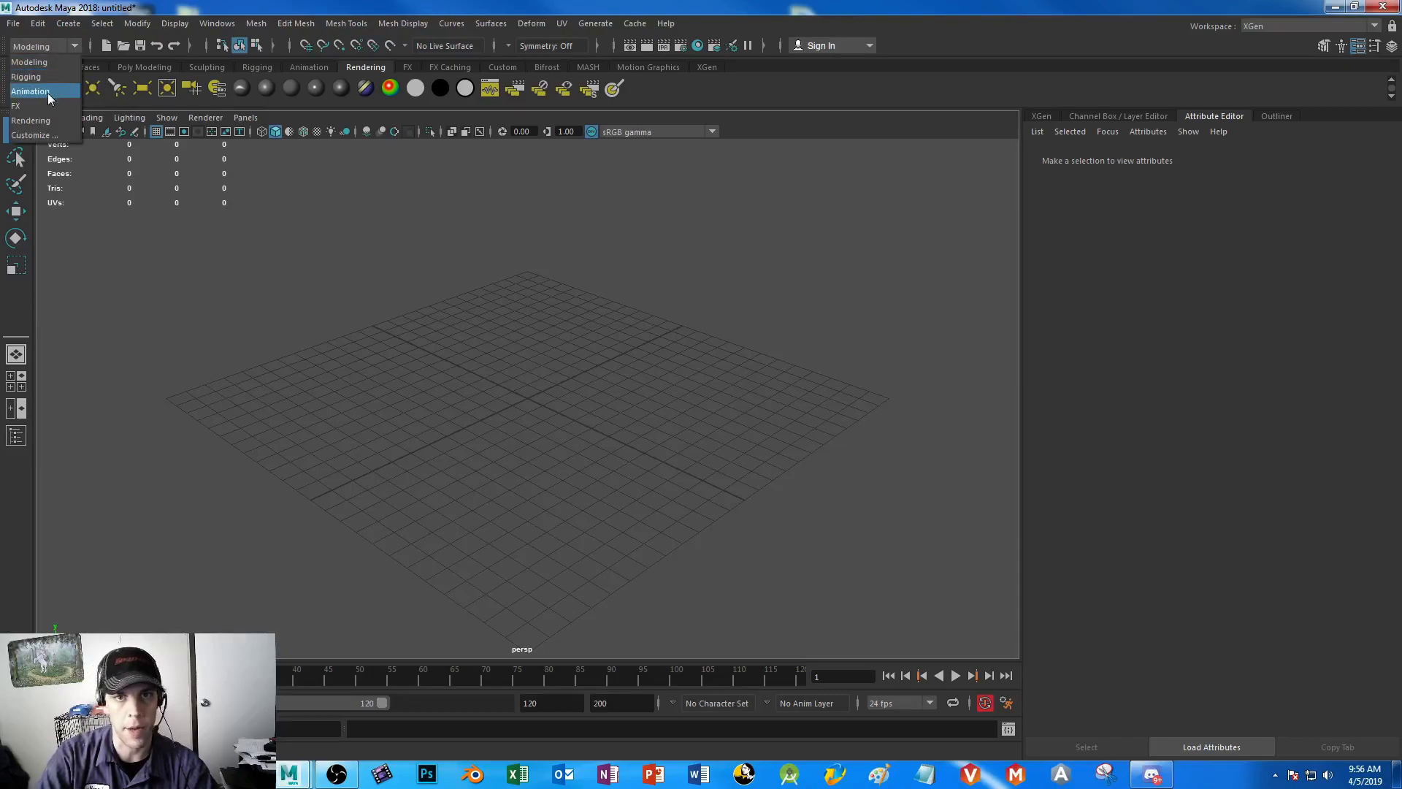
click(445, 373)
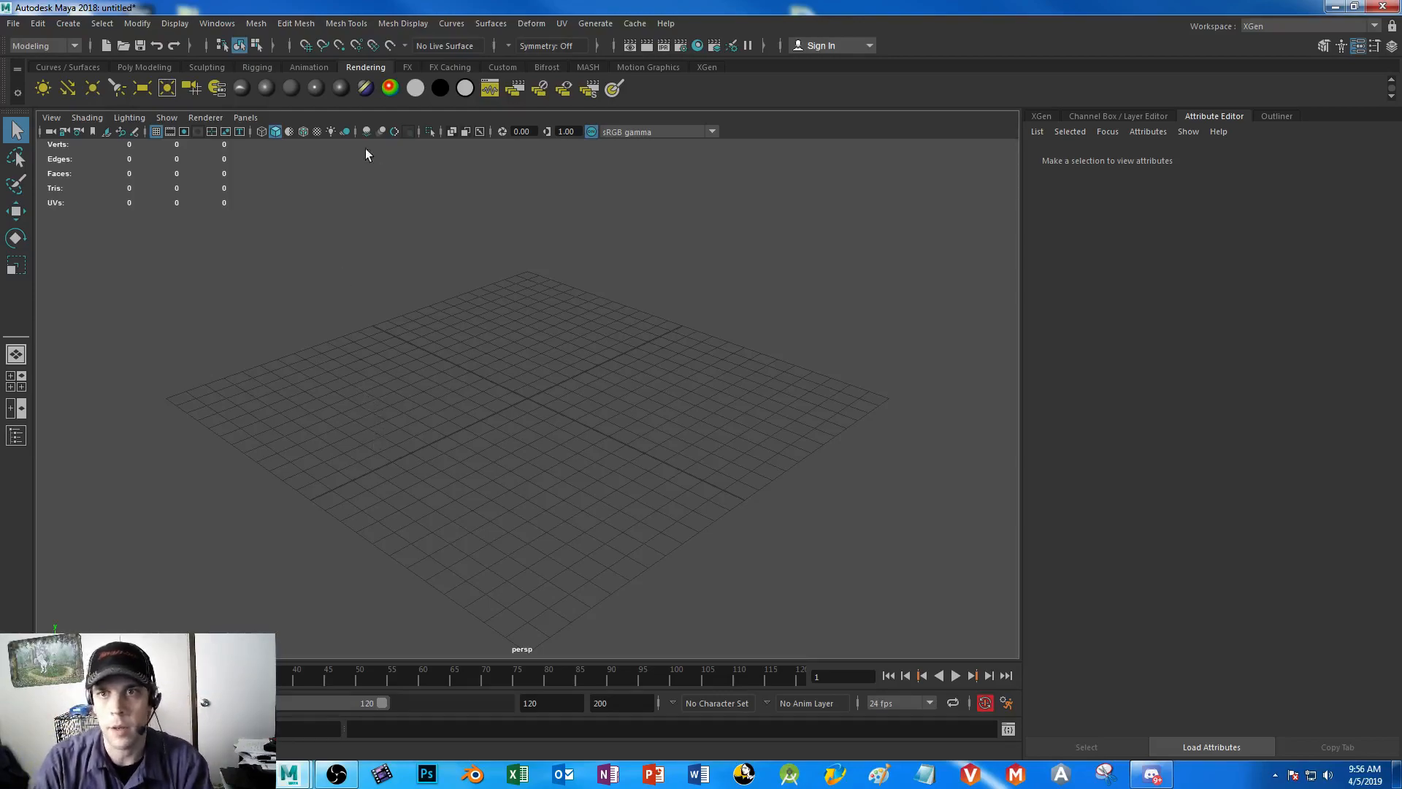
- Draw a large polygon box across the centre of the grid with the interactive cube tool and delete it
click(134, 67)
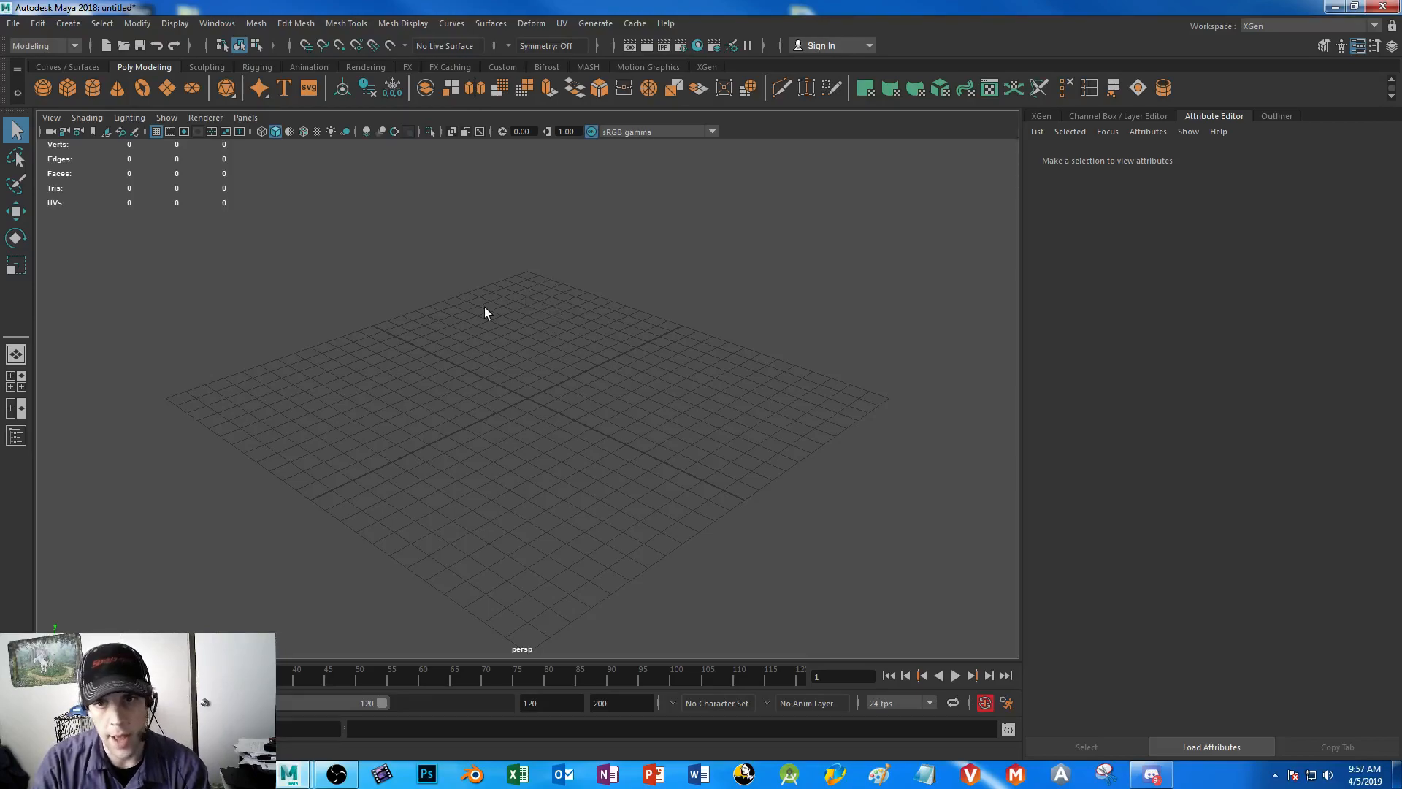
click(67, 87)
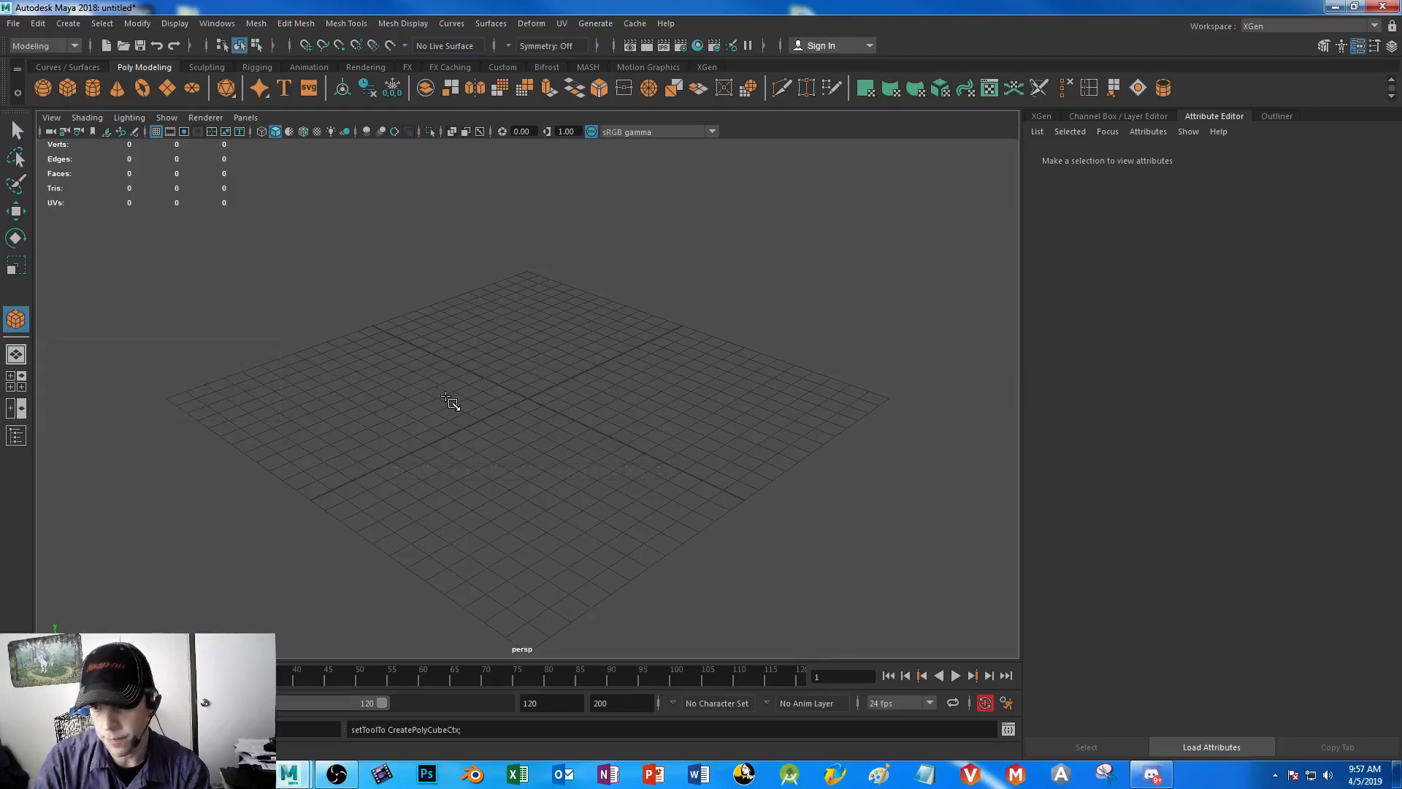
drag(523, 344, 495, 503)
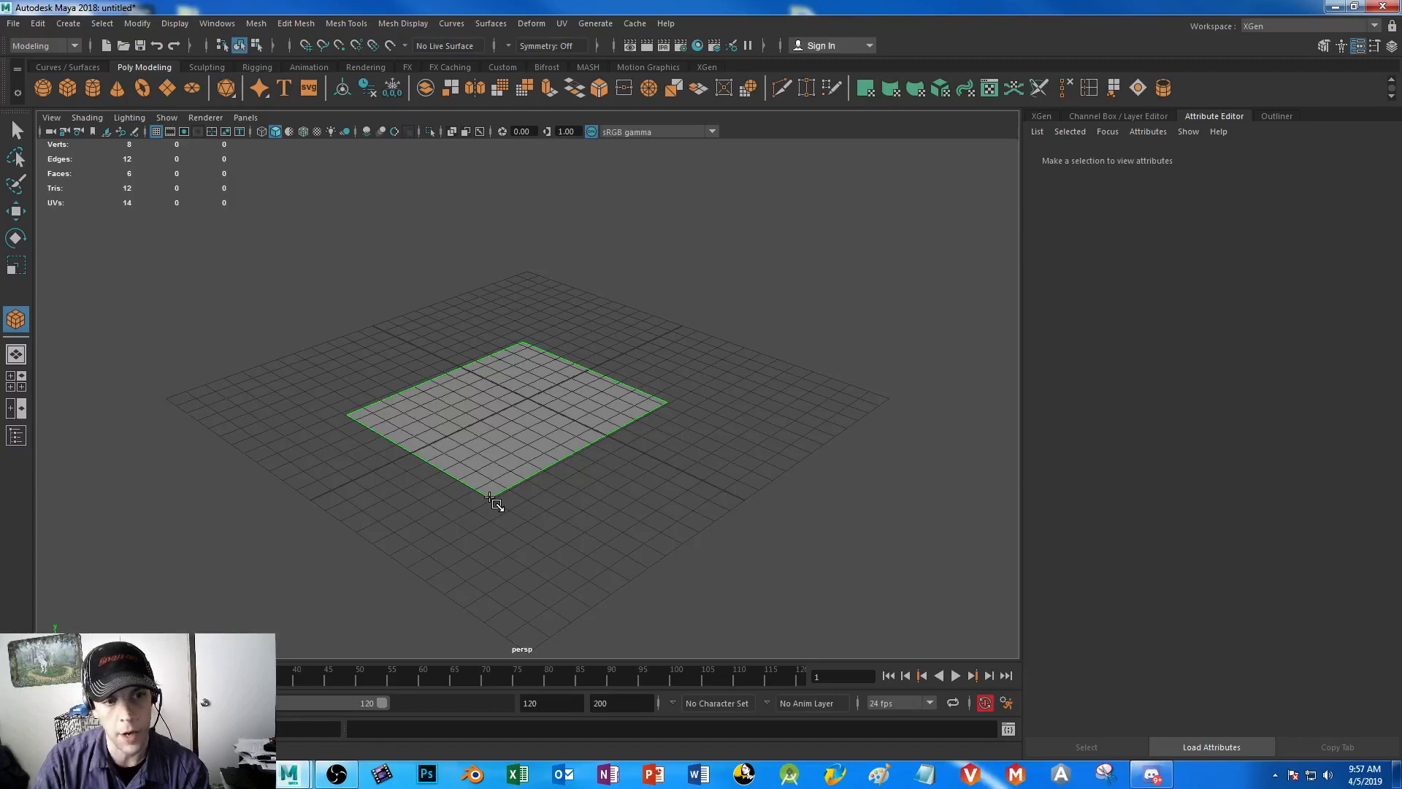
drag(490, 497, 489, 498)
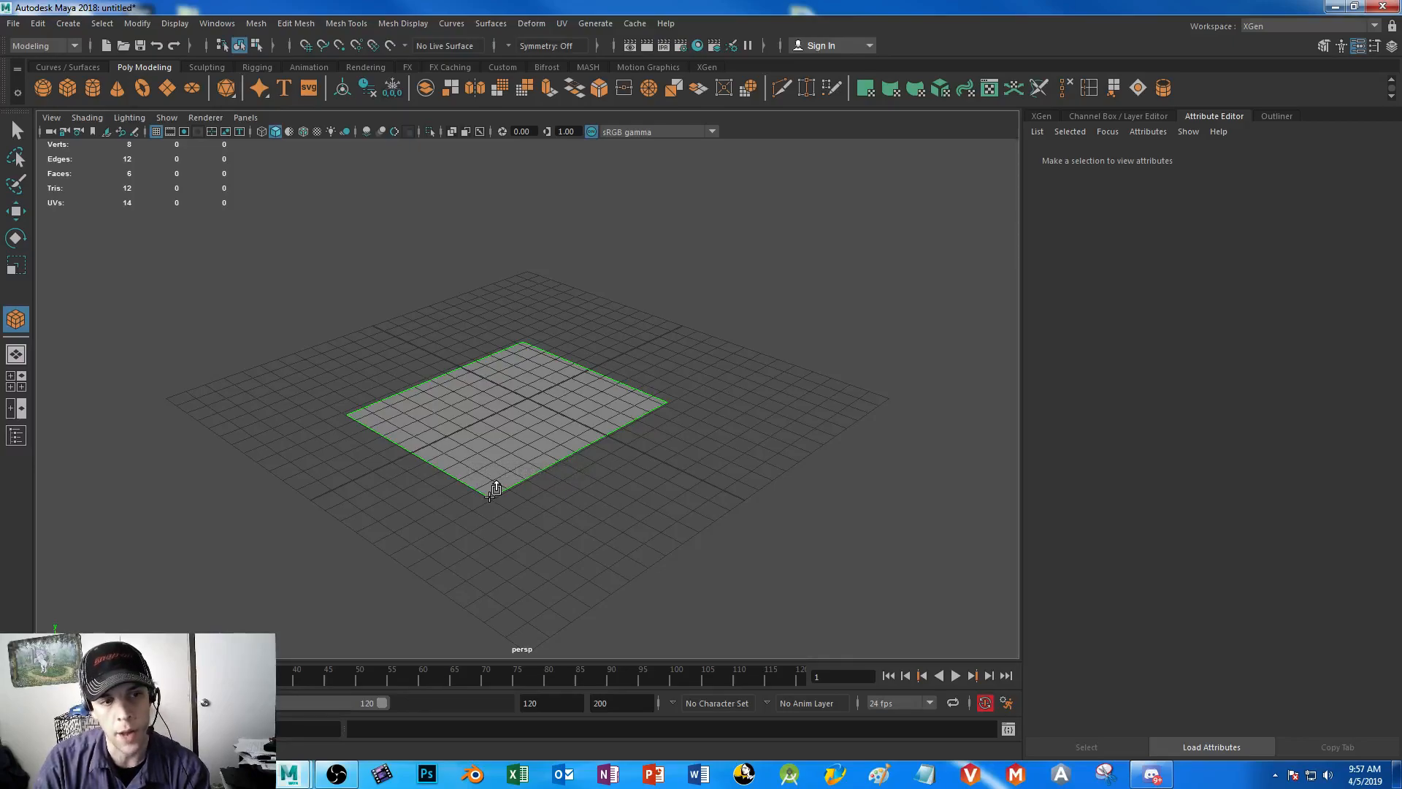
drag(491, 493, 488, 312)
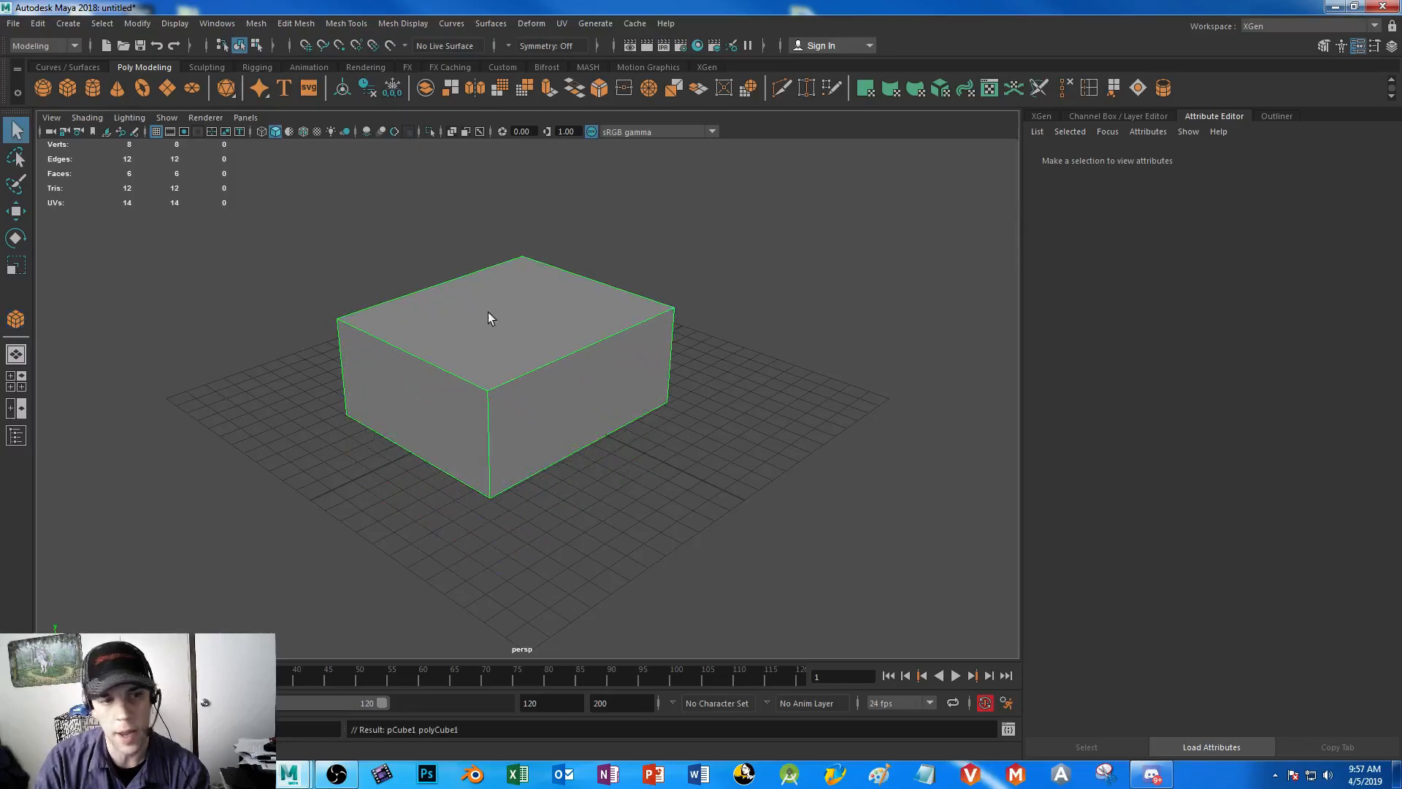
click(581, 327)
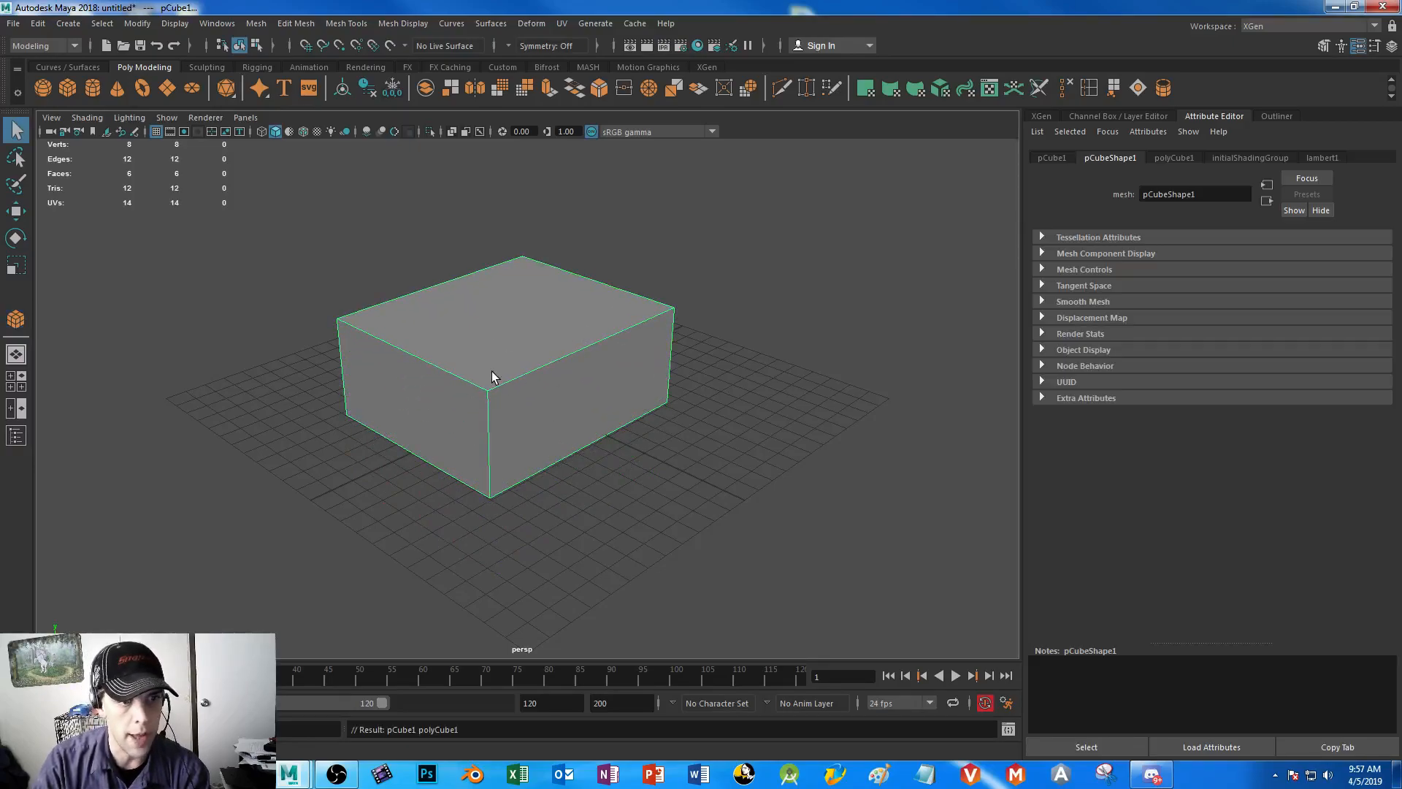
key(Delete)
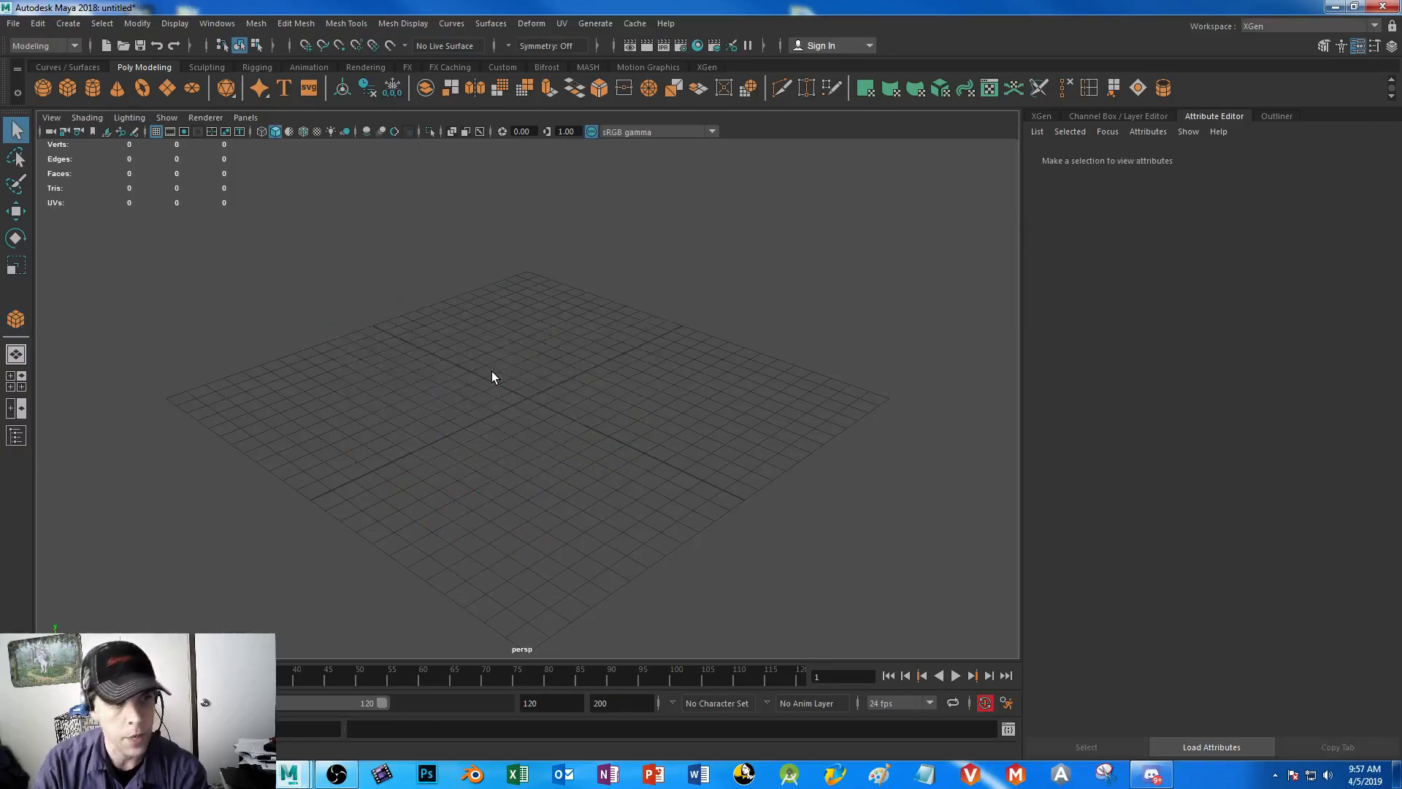
- Create a default-size polygon cube near the centre of the grid and keep it selected
click(66, 85)
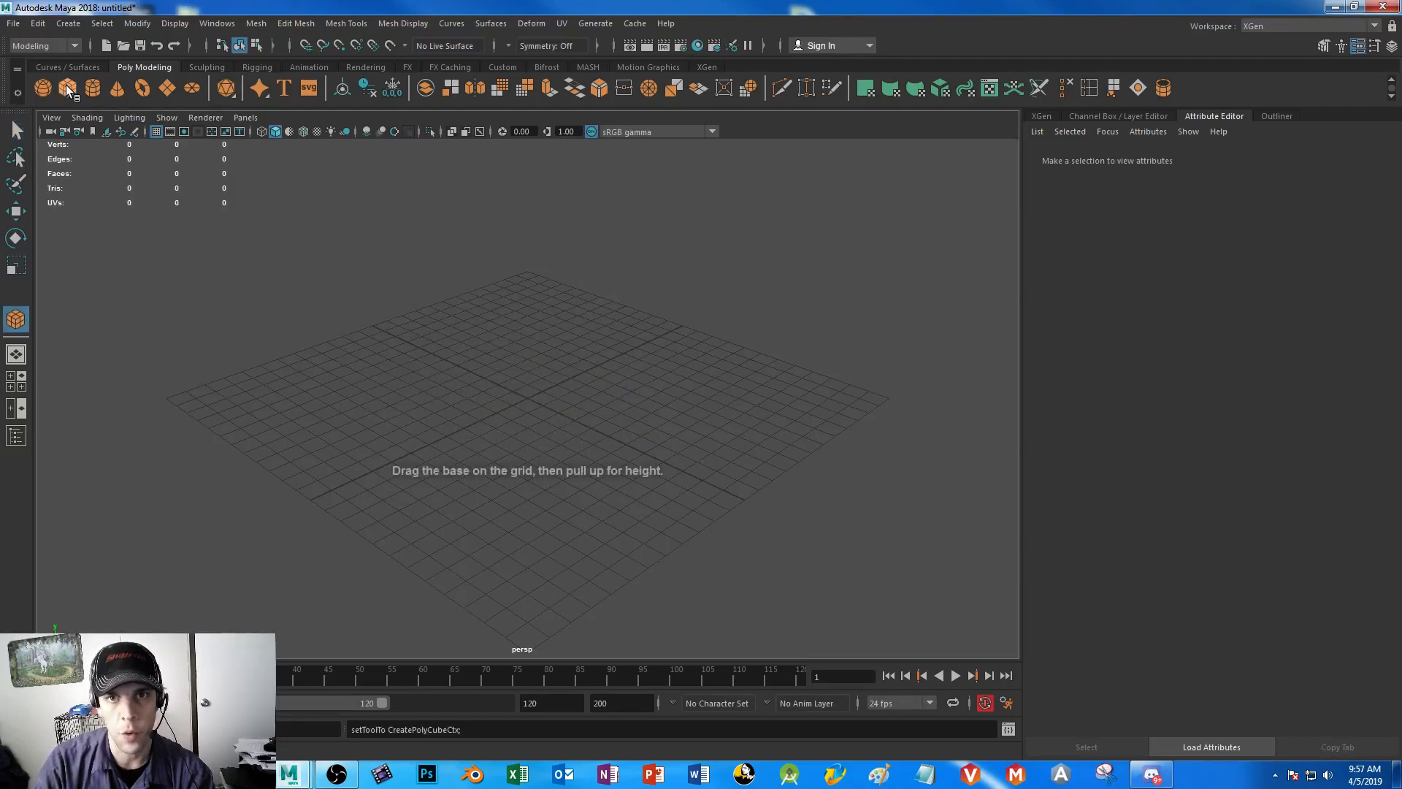
click(523, 388)
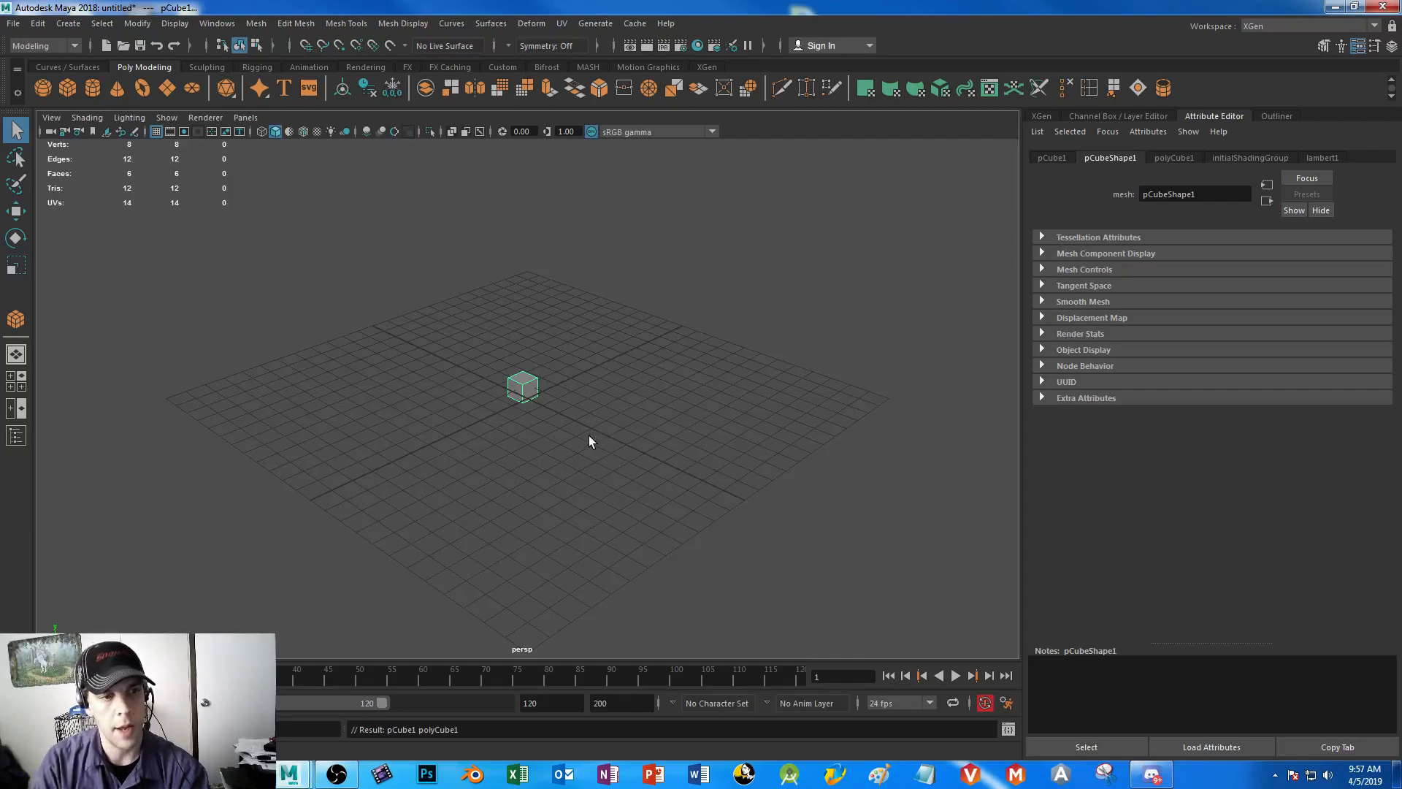
click(516, 392)
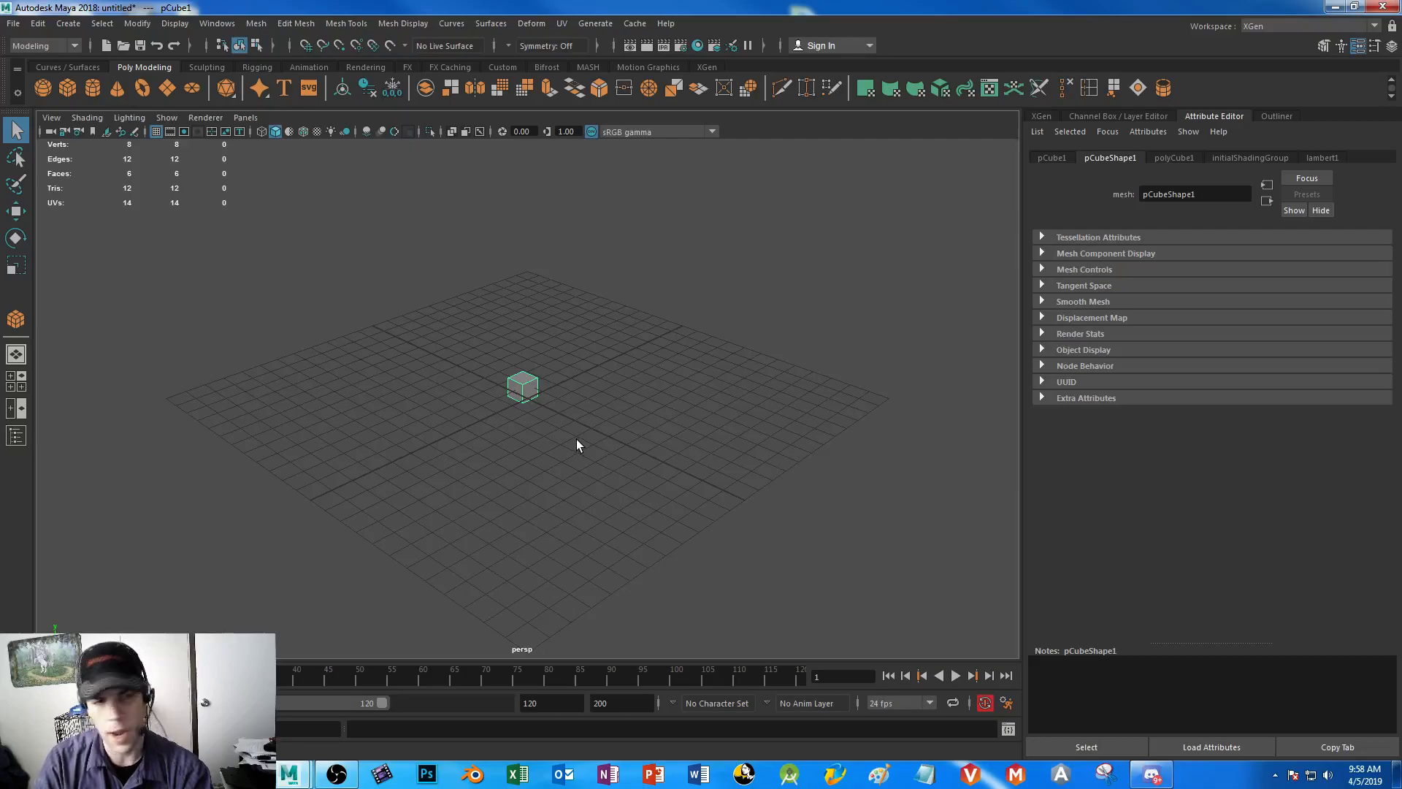
- Examine the cube from several angles and distances by orbiting, panning and zooming the perspective view
mouse_move(584, 440)
alt+mouse_down()
mouse_move(501, 416)
mouse_move(428, 429)
mouse_move(450, 488)
mouse_move(620, 460)
mouse_move(694, 413)
mouse_move(576, 360)
mouse_move(492, 426)
mouse_move(600, 444)
alt+mouse_up()
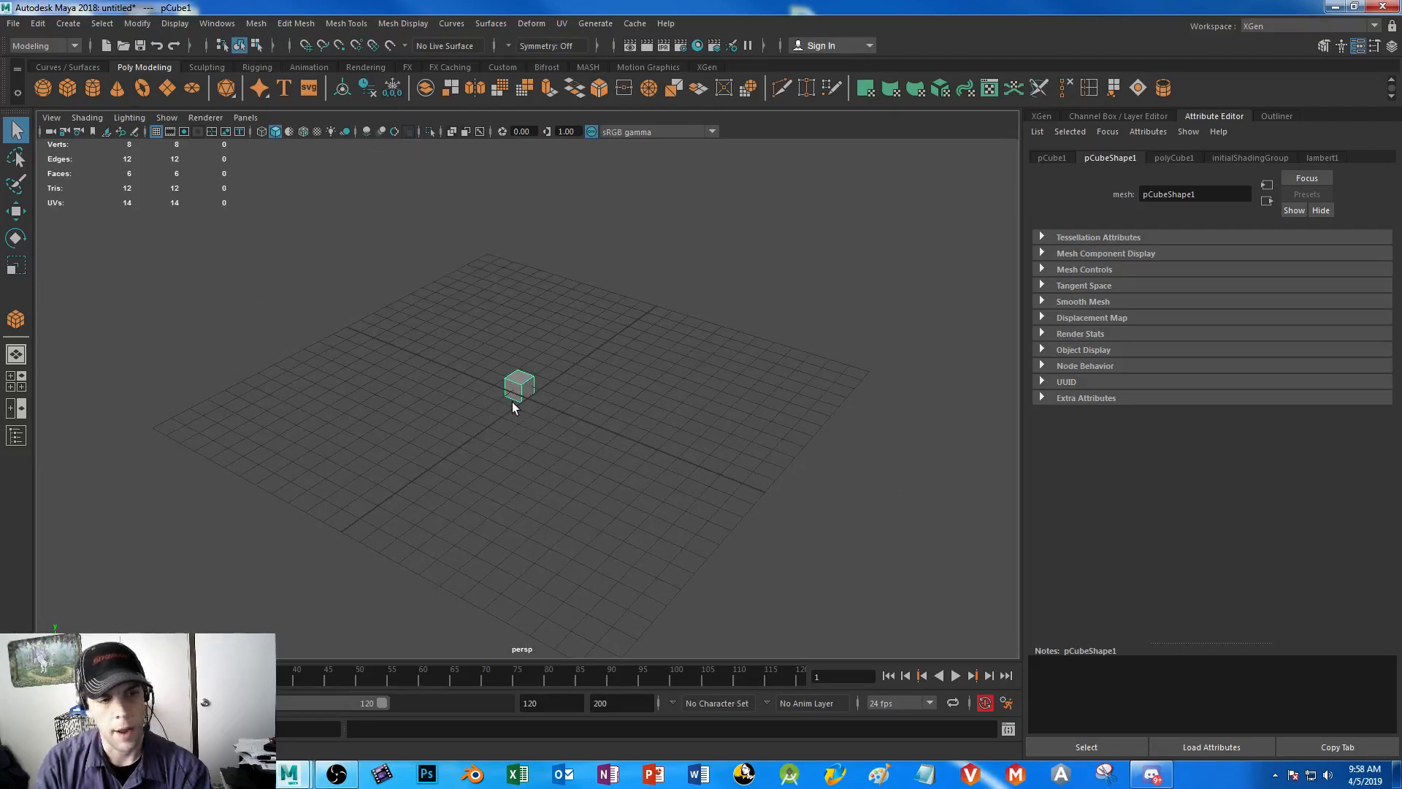
alt+middle_drag(512, 407, 460, 391)
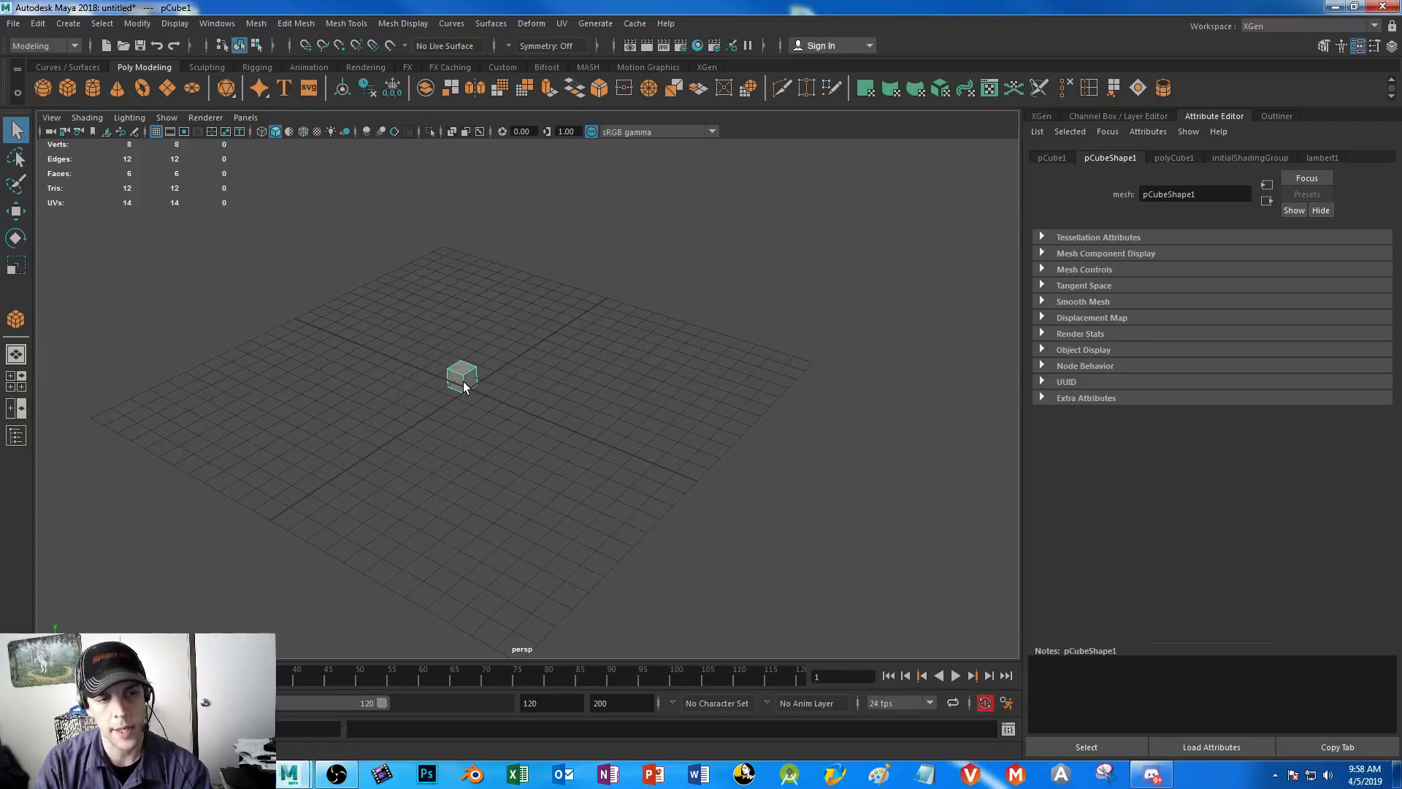
alt+right_drag(457, 353, 664, 523)
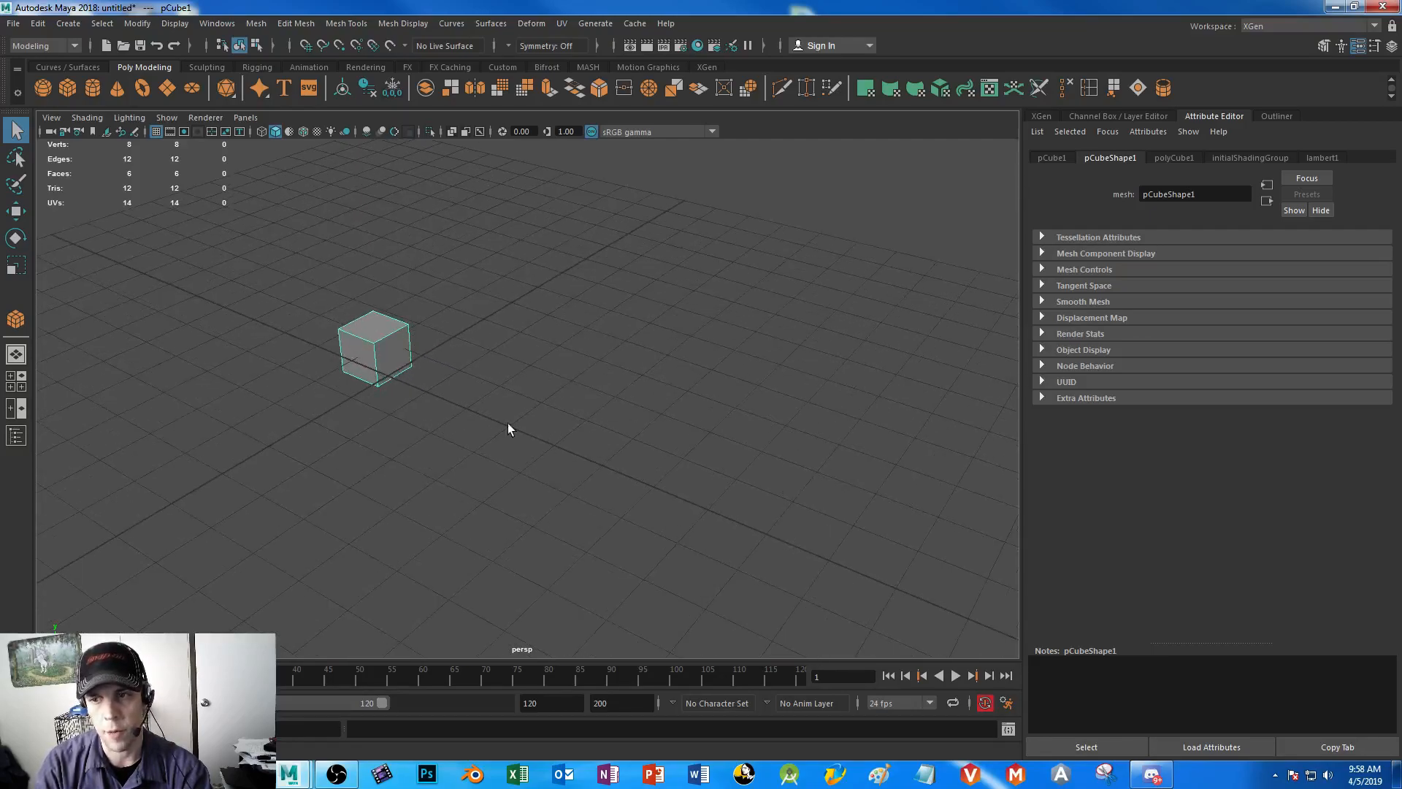
alt+drag(407, 392, 659, 487)
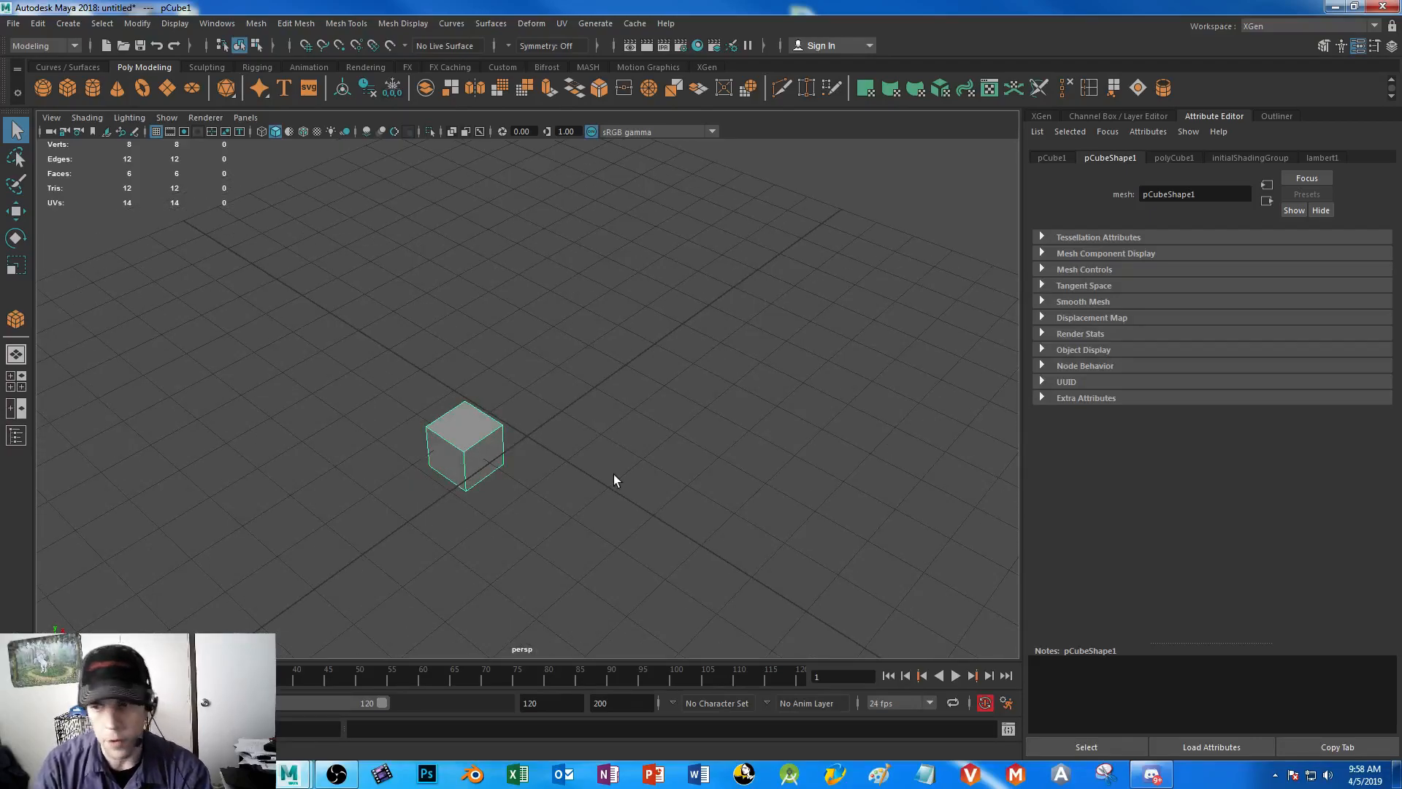
alt+drag(615, 475, 480, 436)
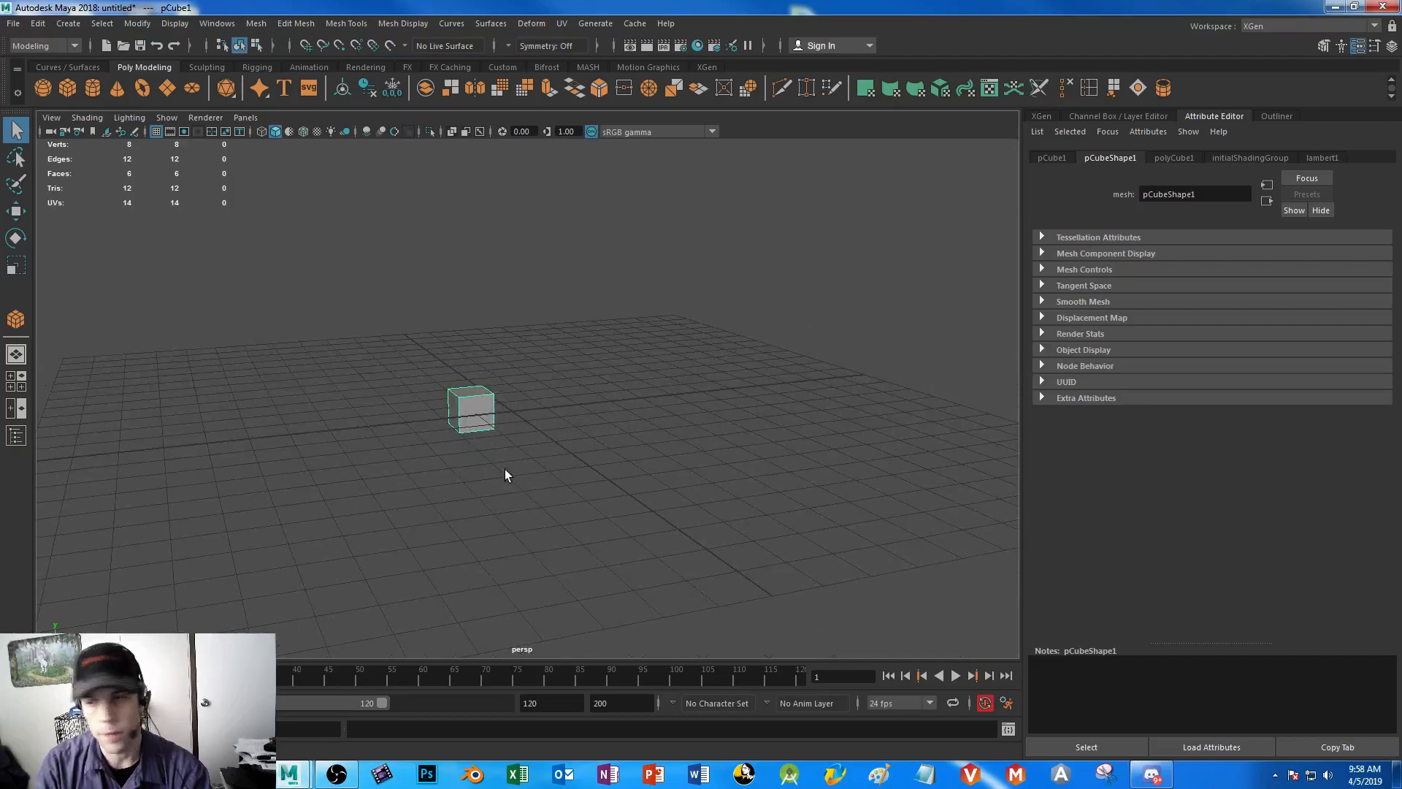
- Clear the cube's selection, select the cube again and deselect it once more
click(829, 553)
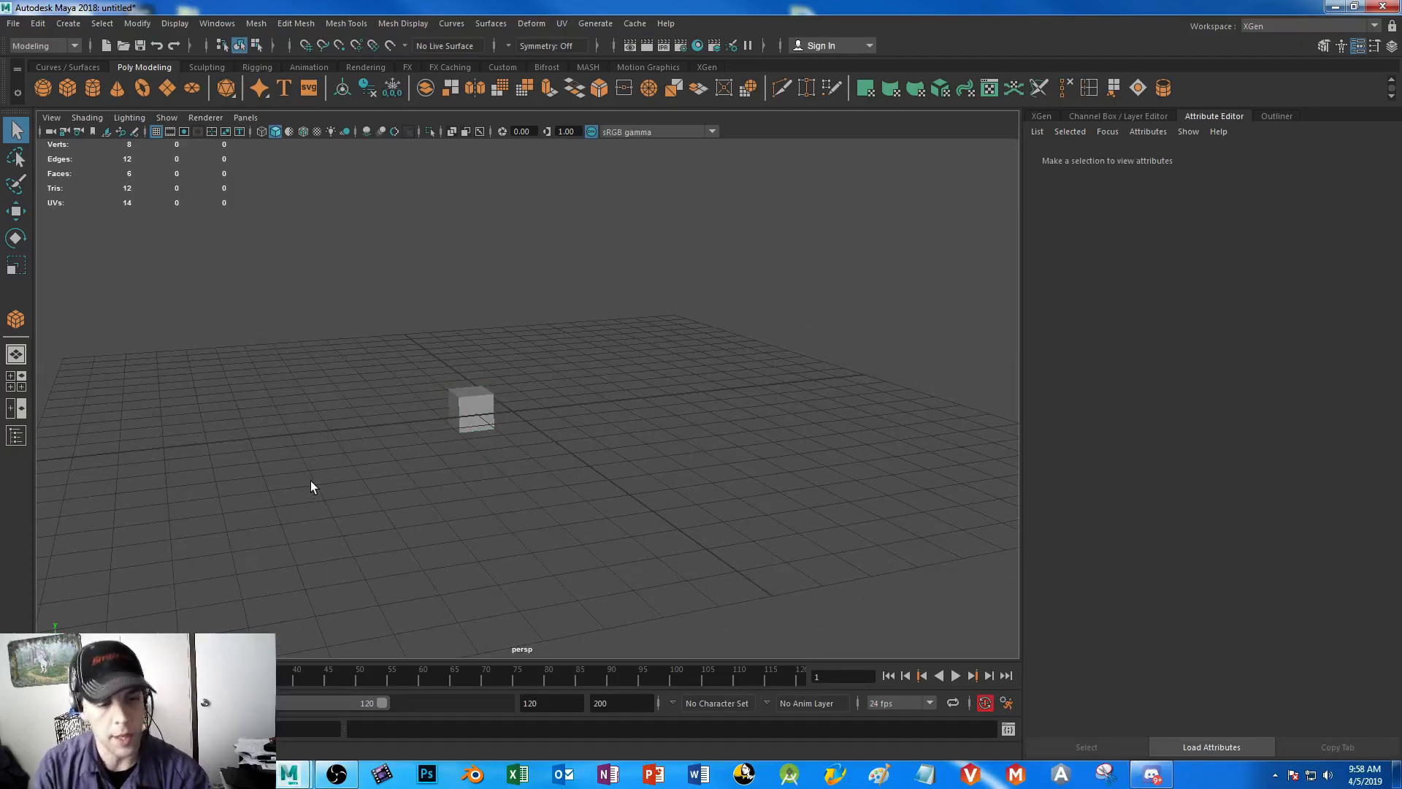
click(473, 410)
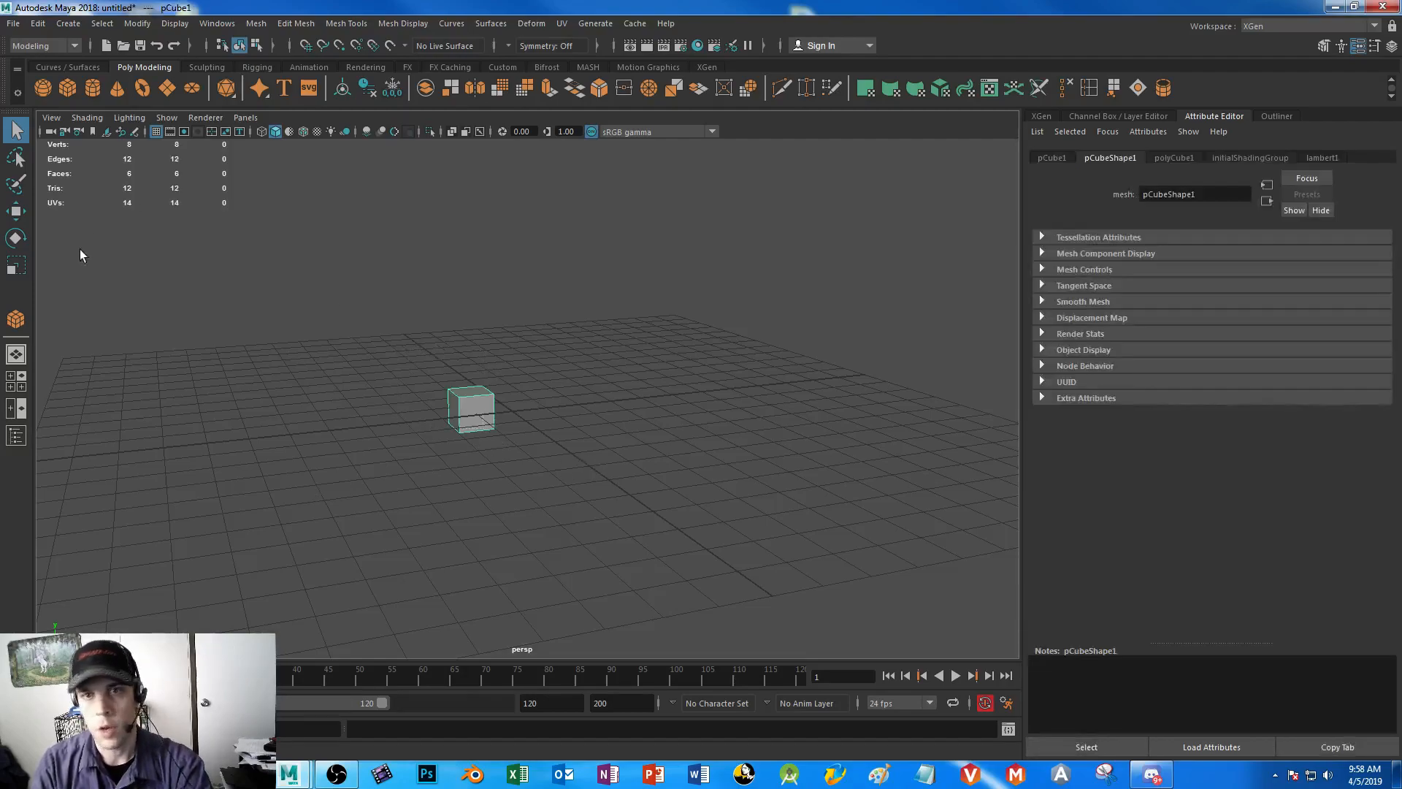
click(409, 488)
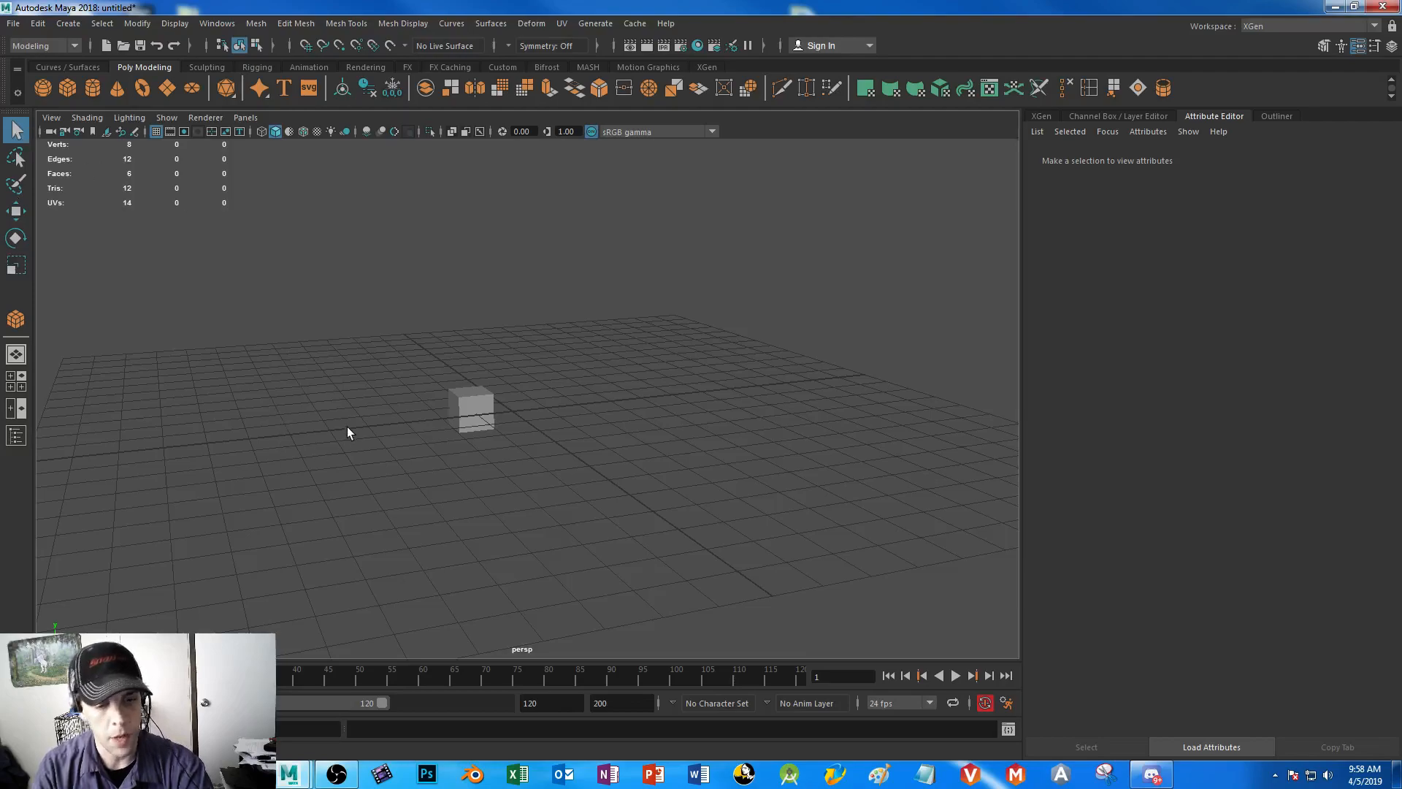
- Cycle through the Move, Rotate and Scale tools back to Select, and select the cube with a marquee
key(w)
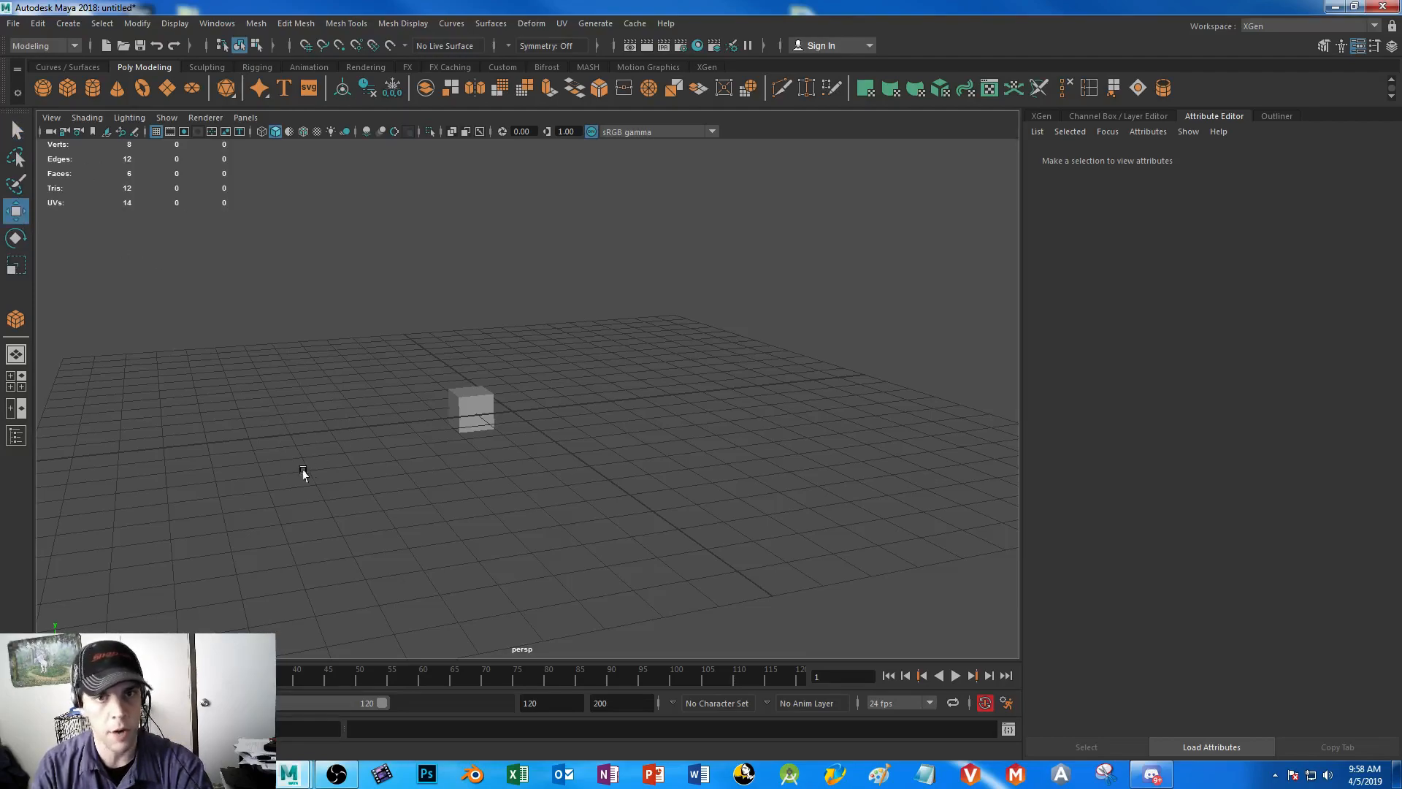
key(e)
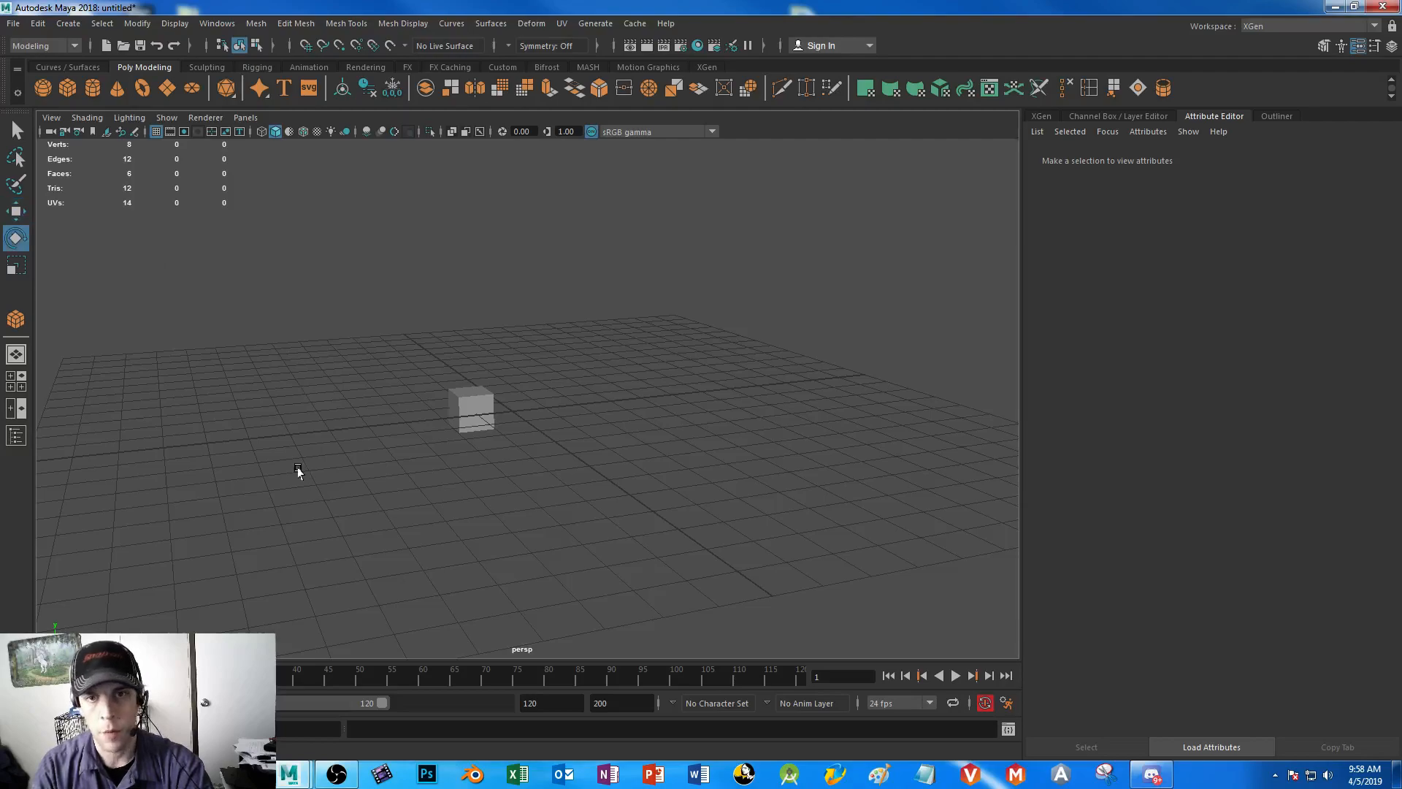
key(r)
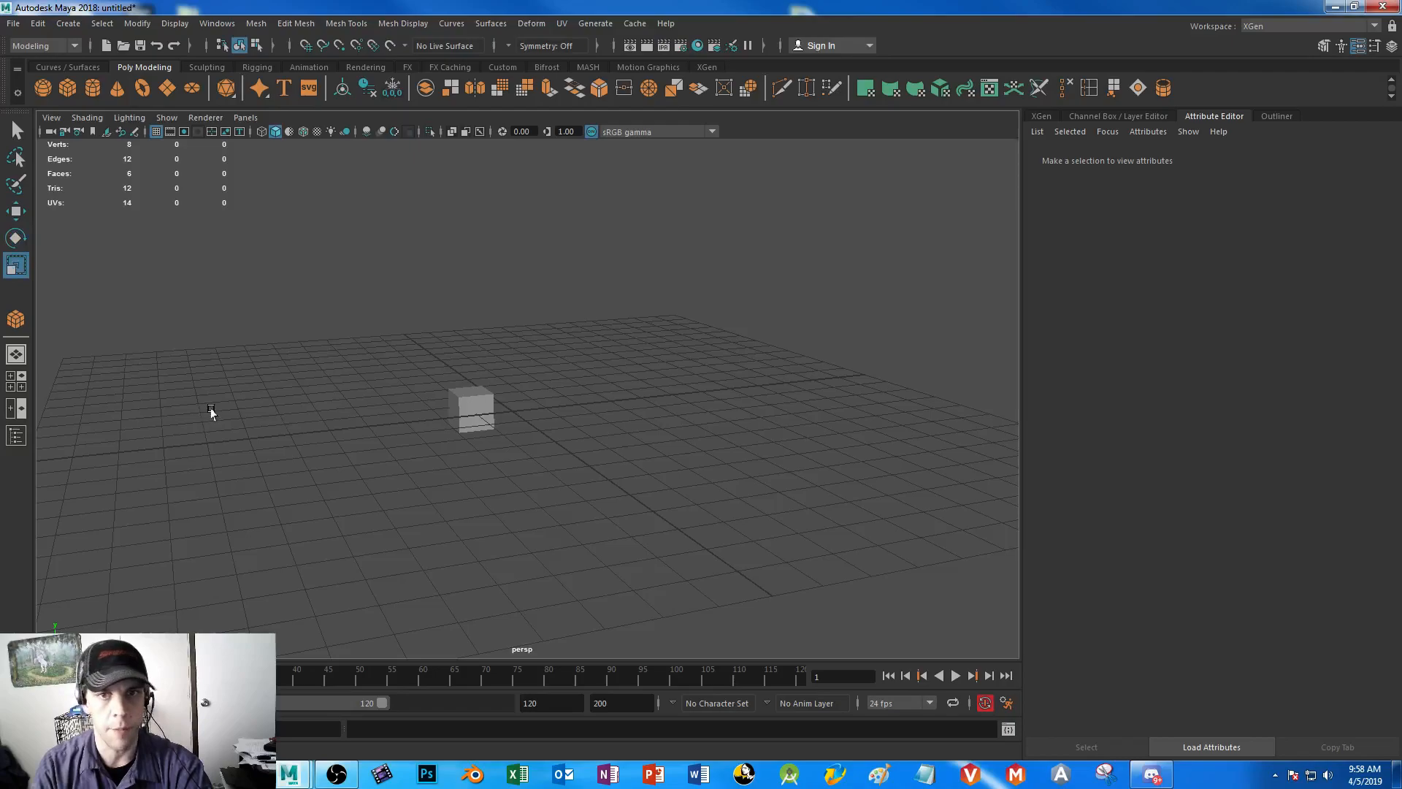
key(q)
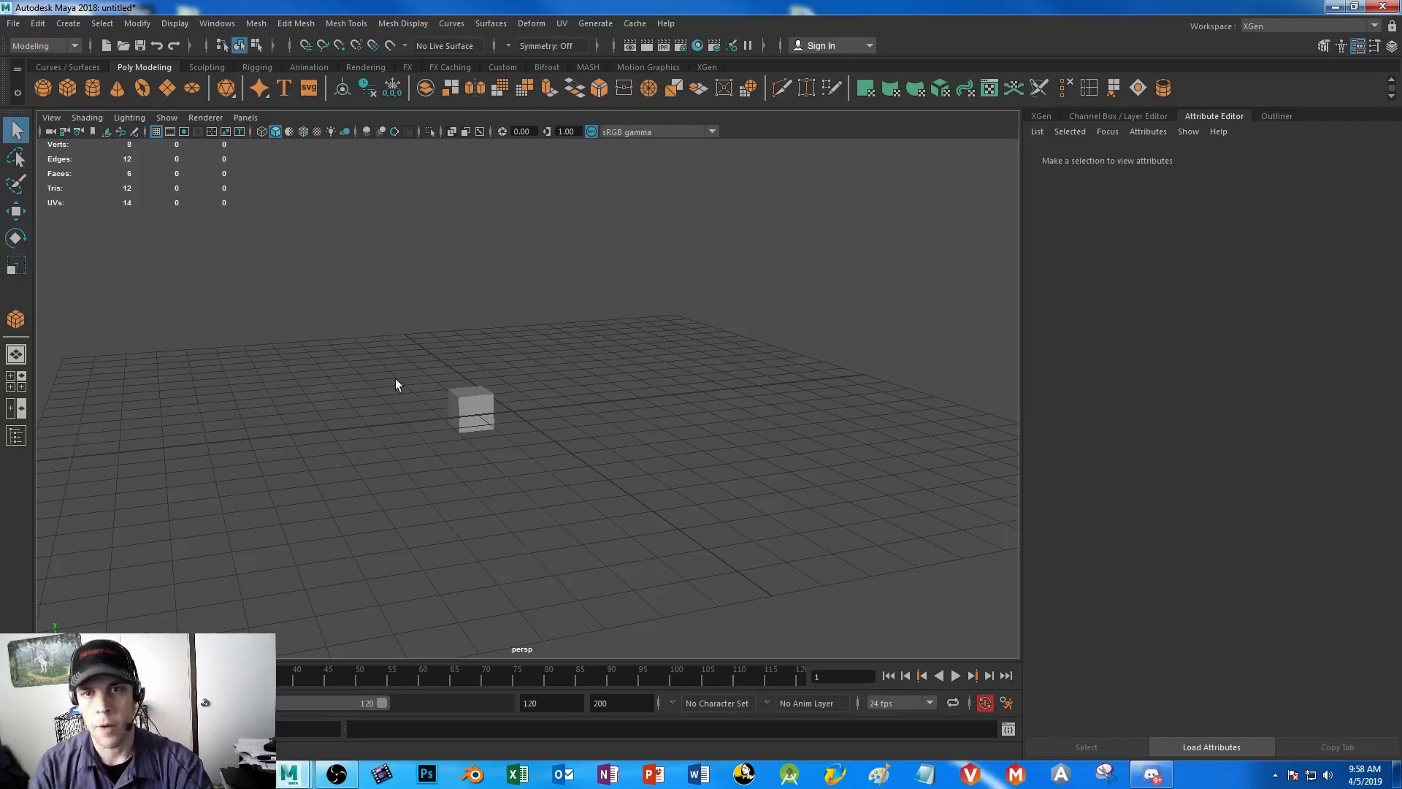
drag(397, 388, 660, 547)
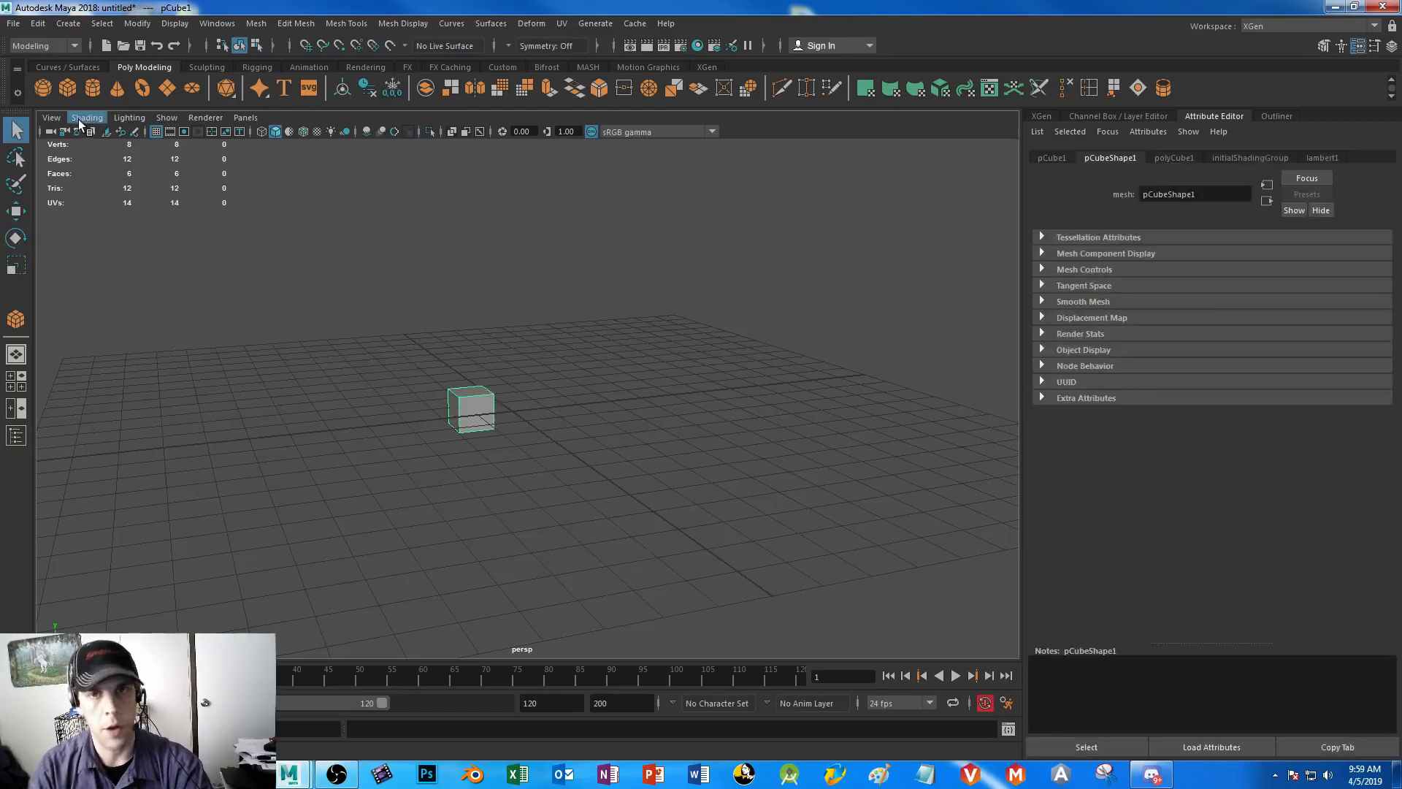
click(36, 23)
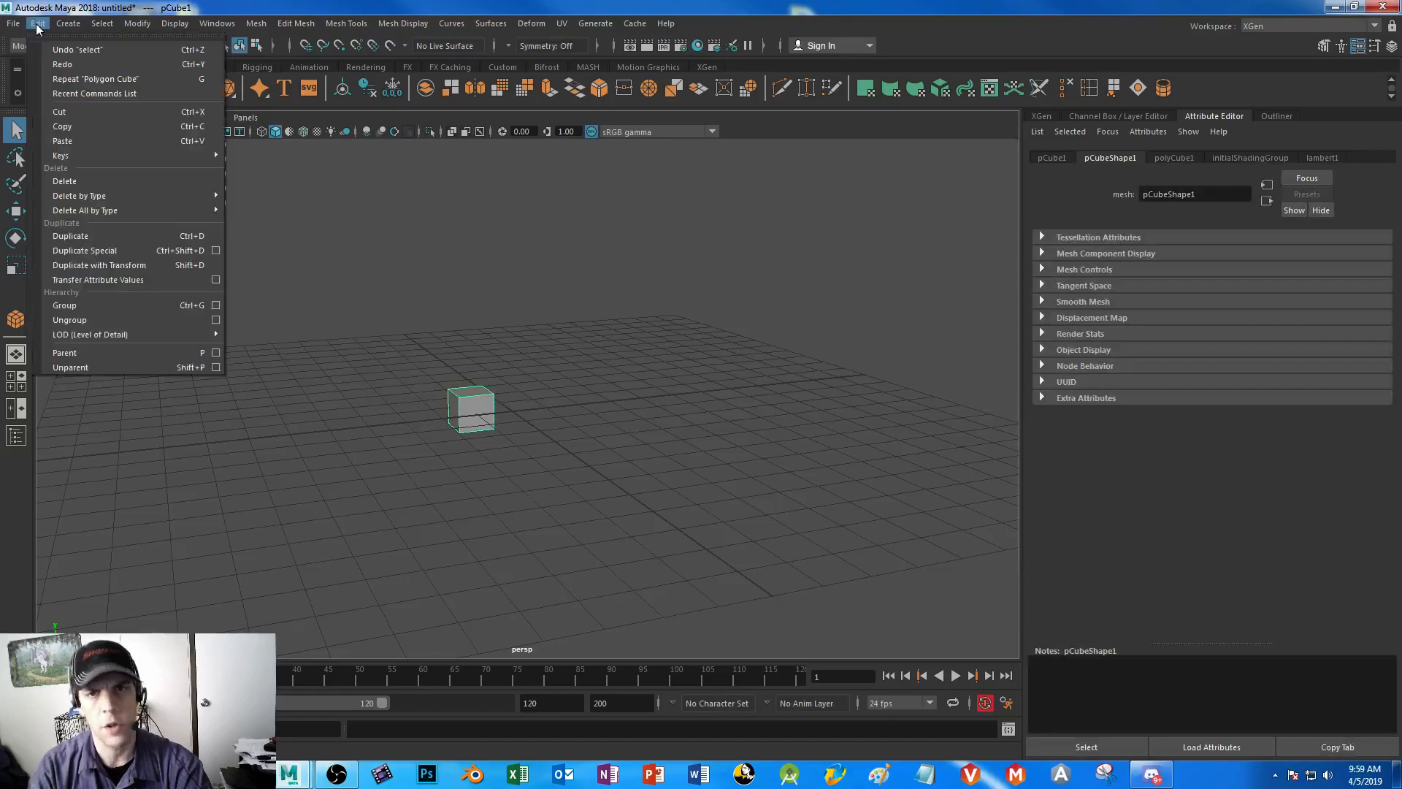
click(37, 23)
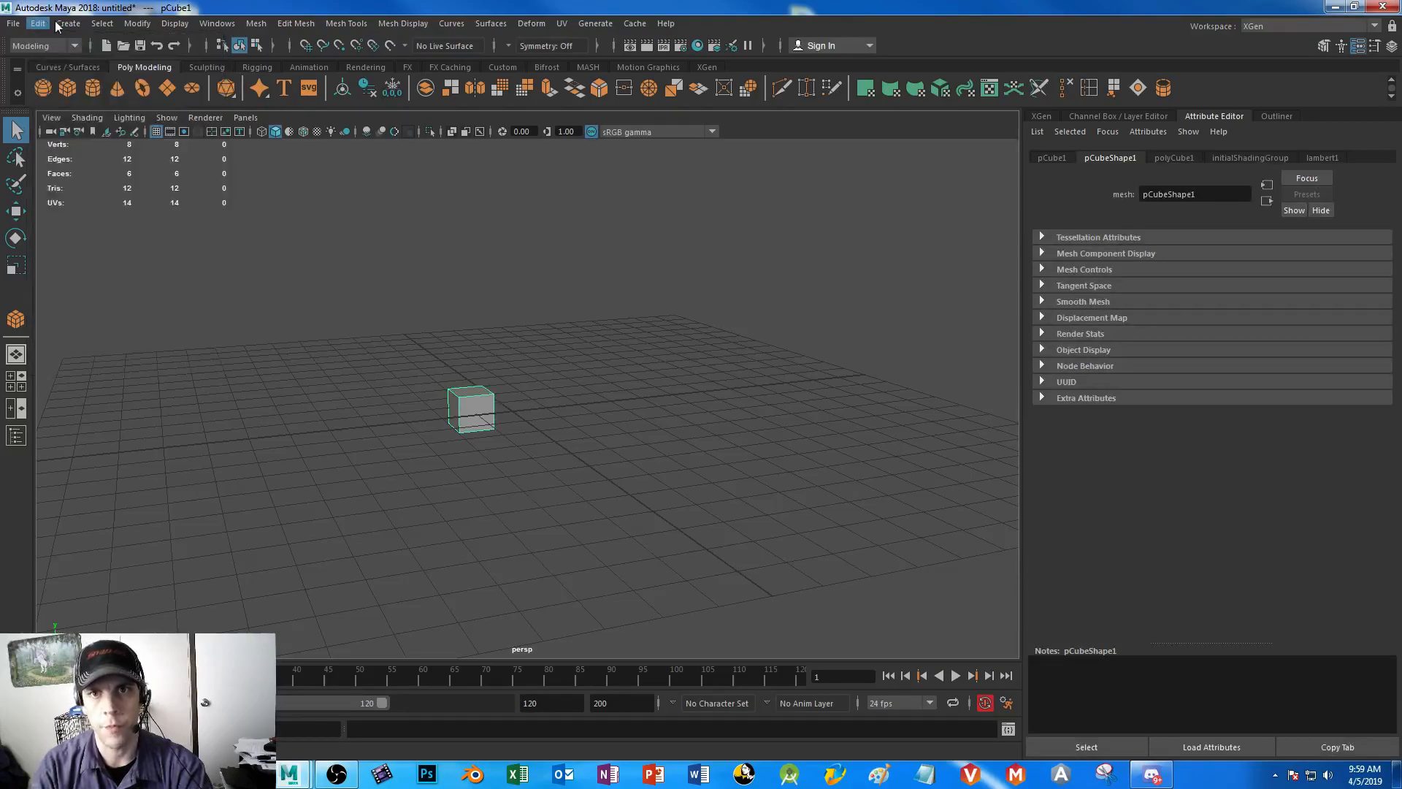
click(136, 23)
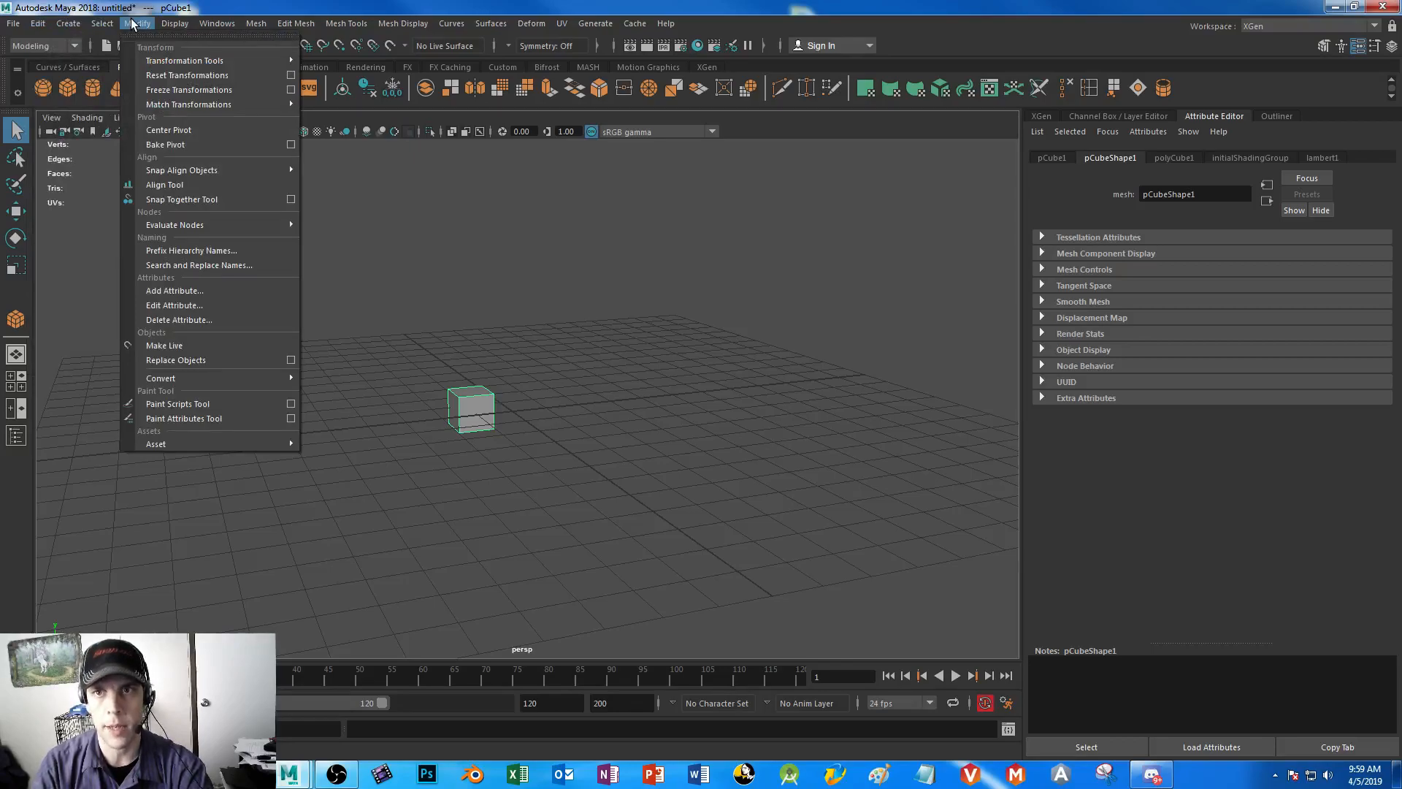
click(656, 451)
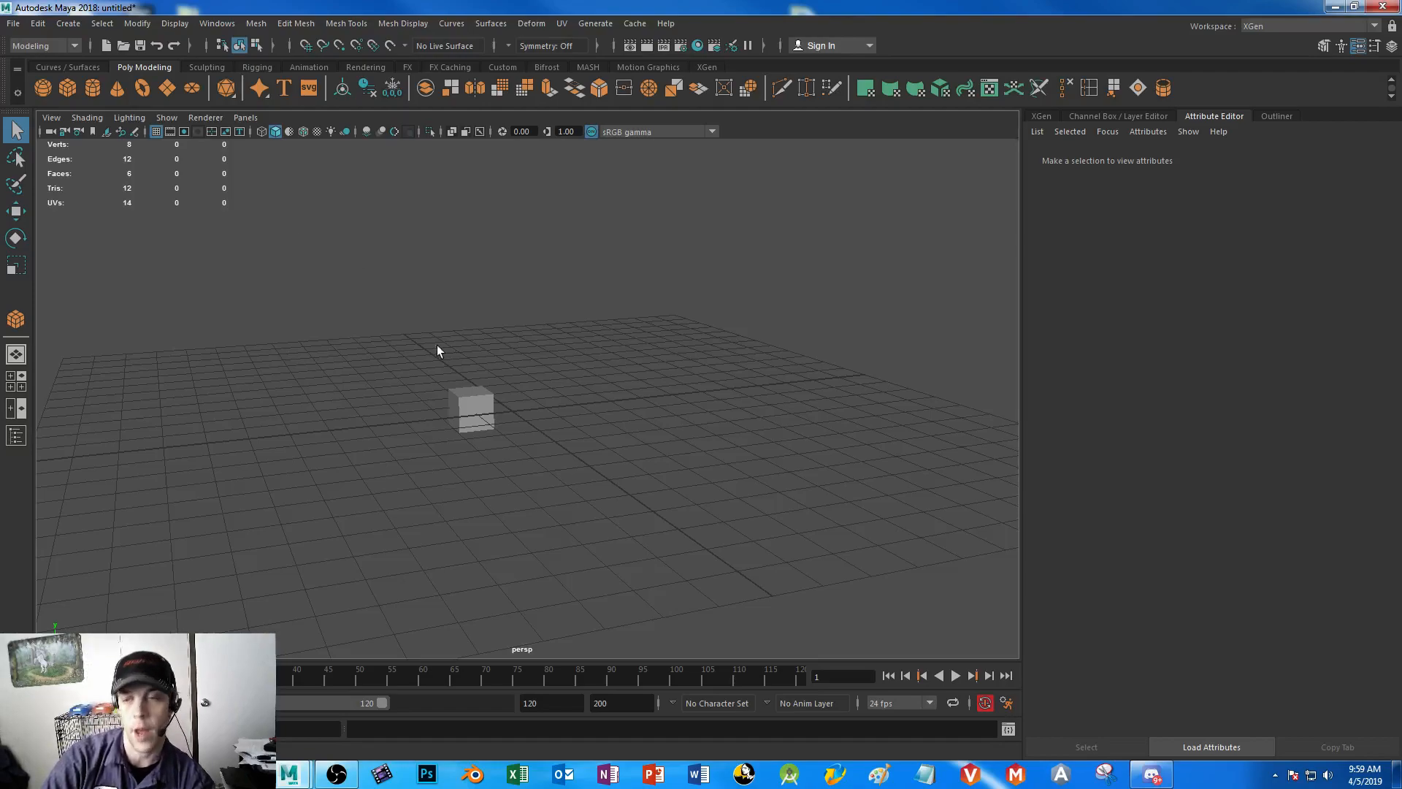
click(471, 415)
click(675, 409)
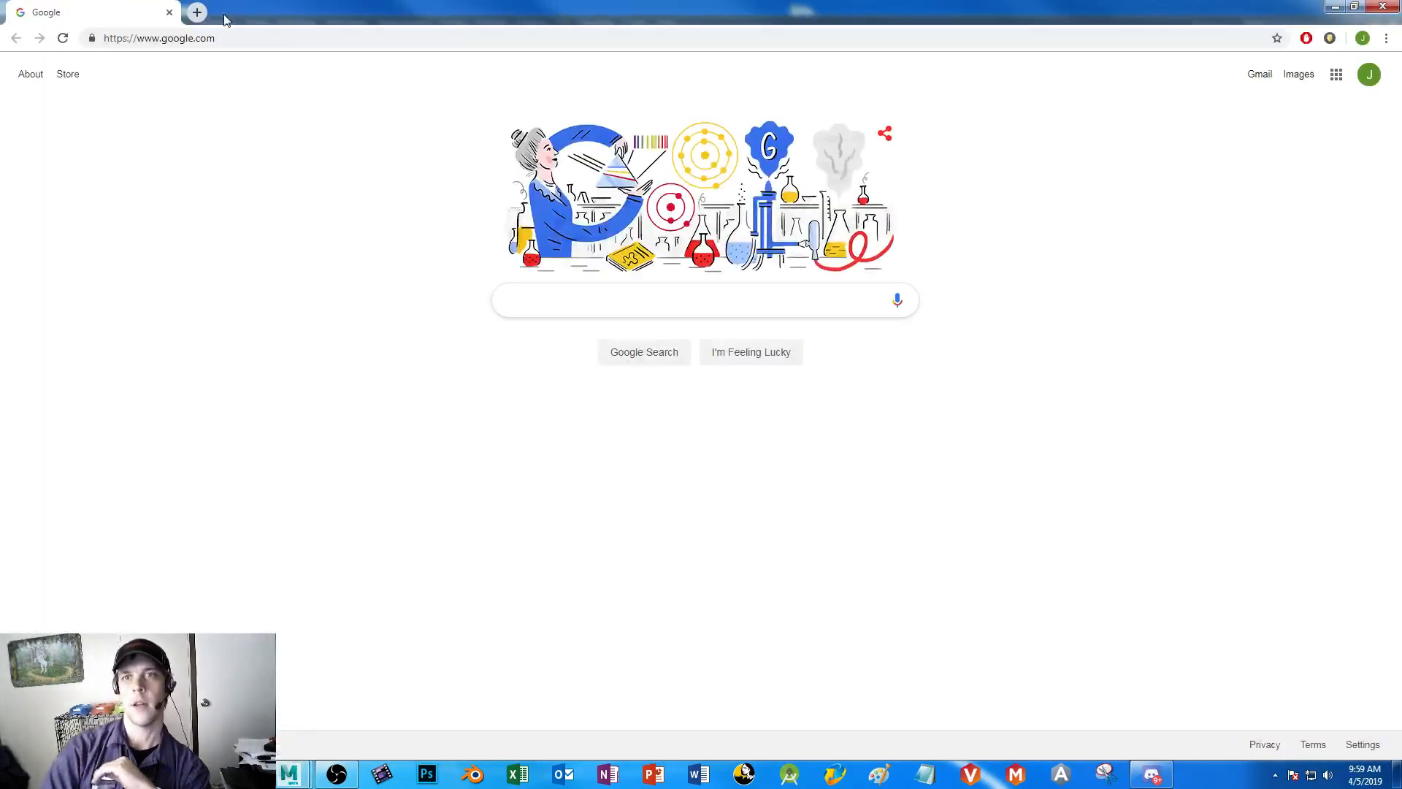
- Search Google for "picnic table" and switch to the image results
click(226, 42)
text(pi)
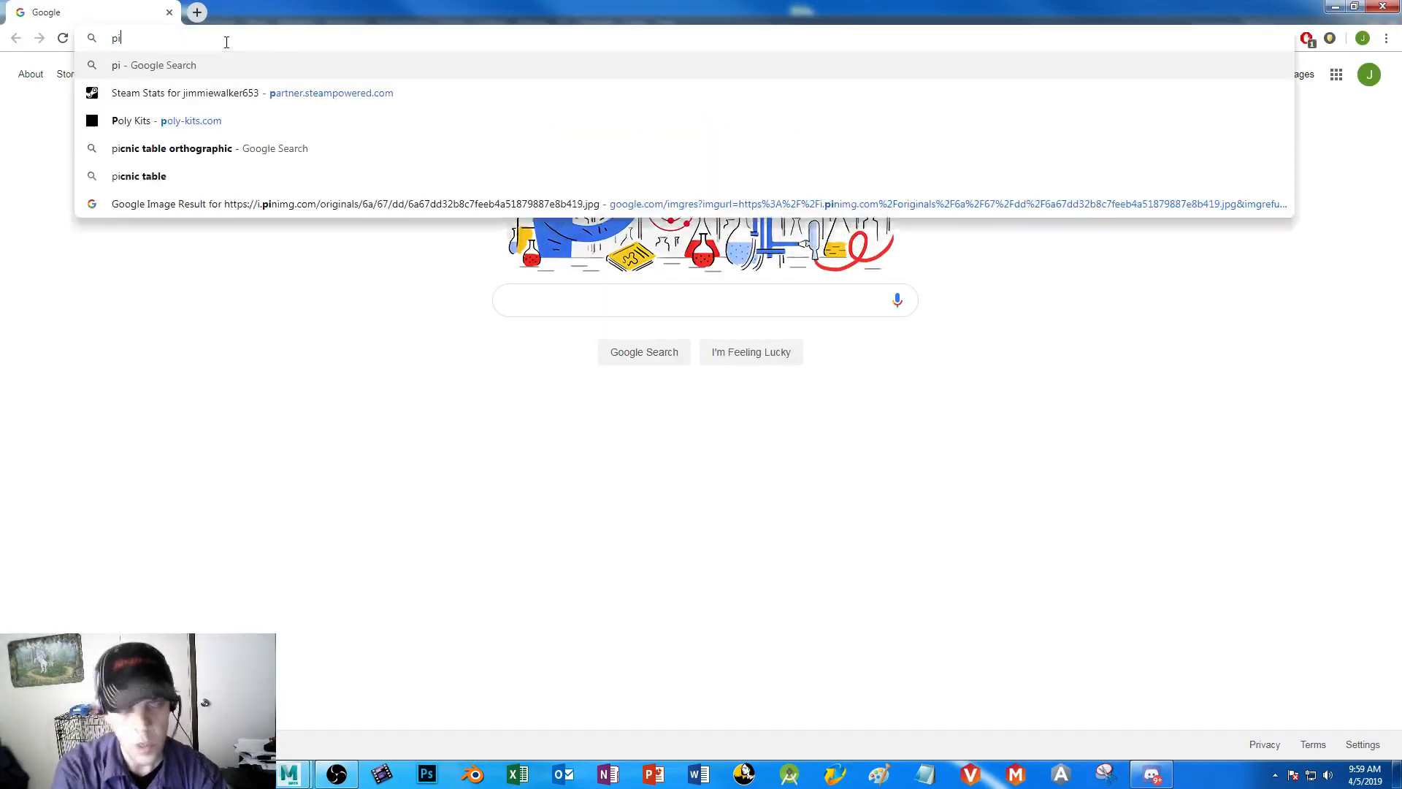
text(cnic table)
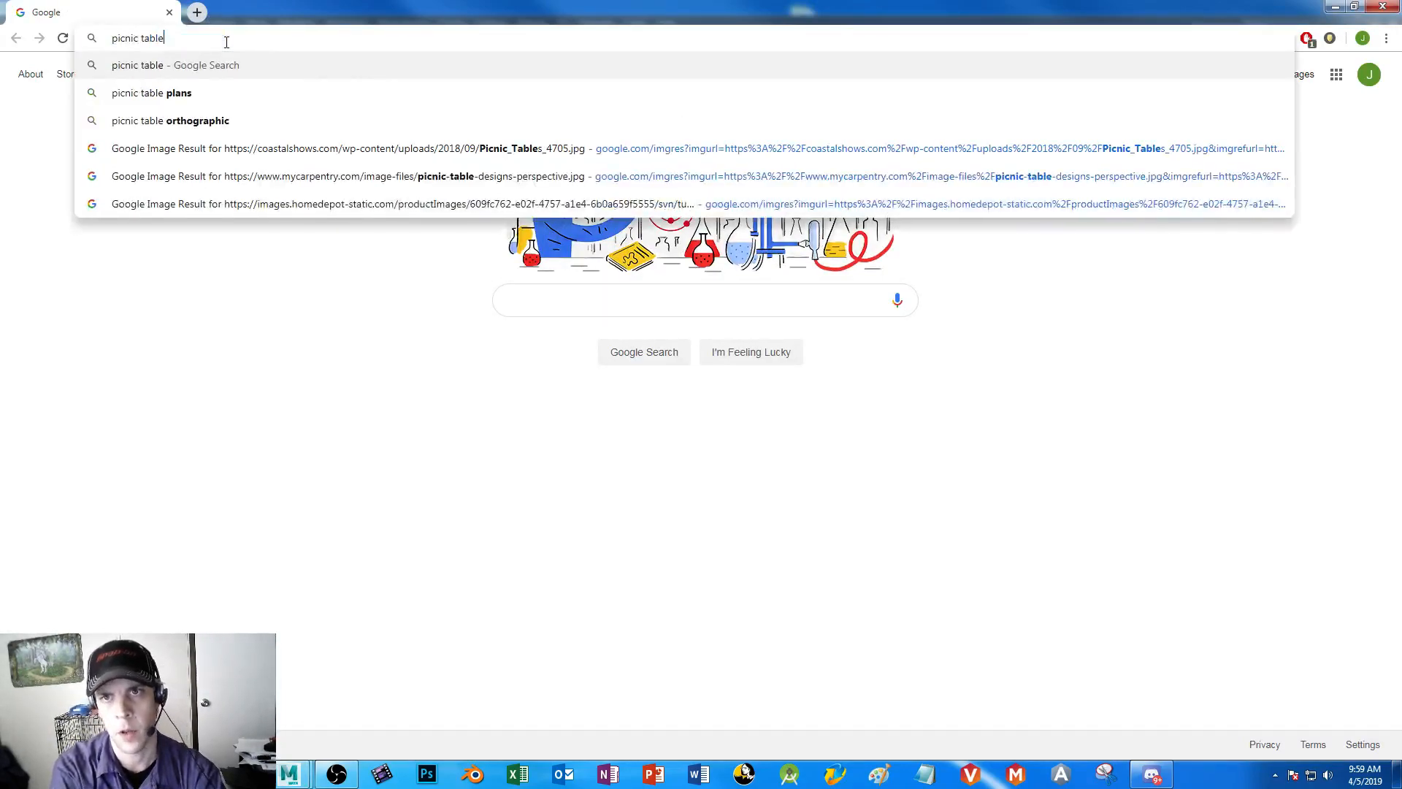
key(Return)
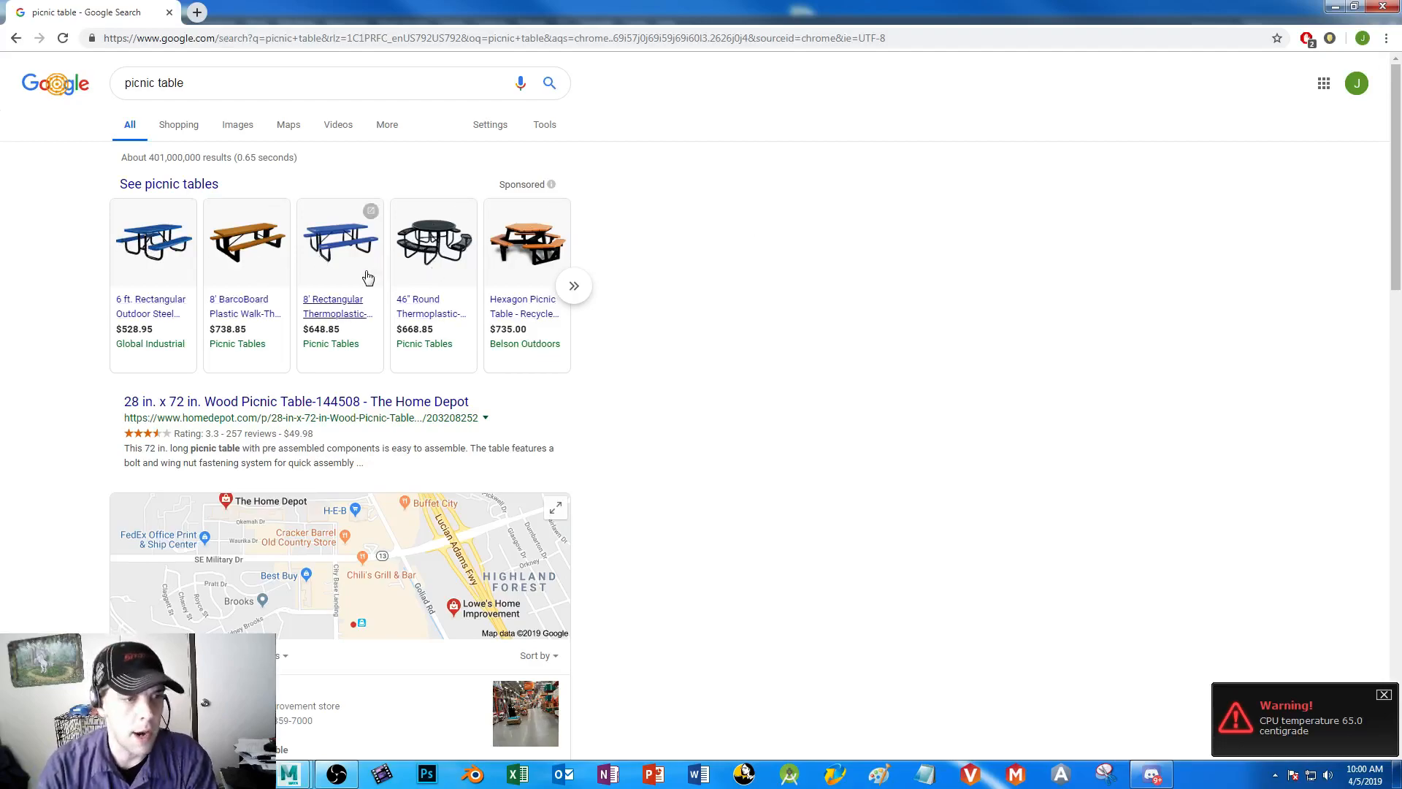
click(241, 128)
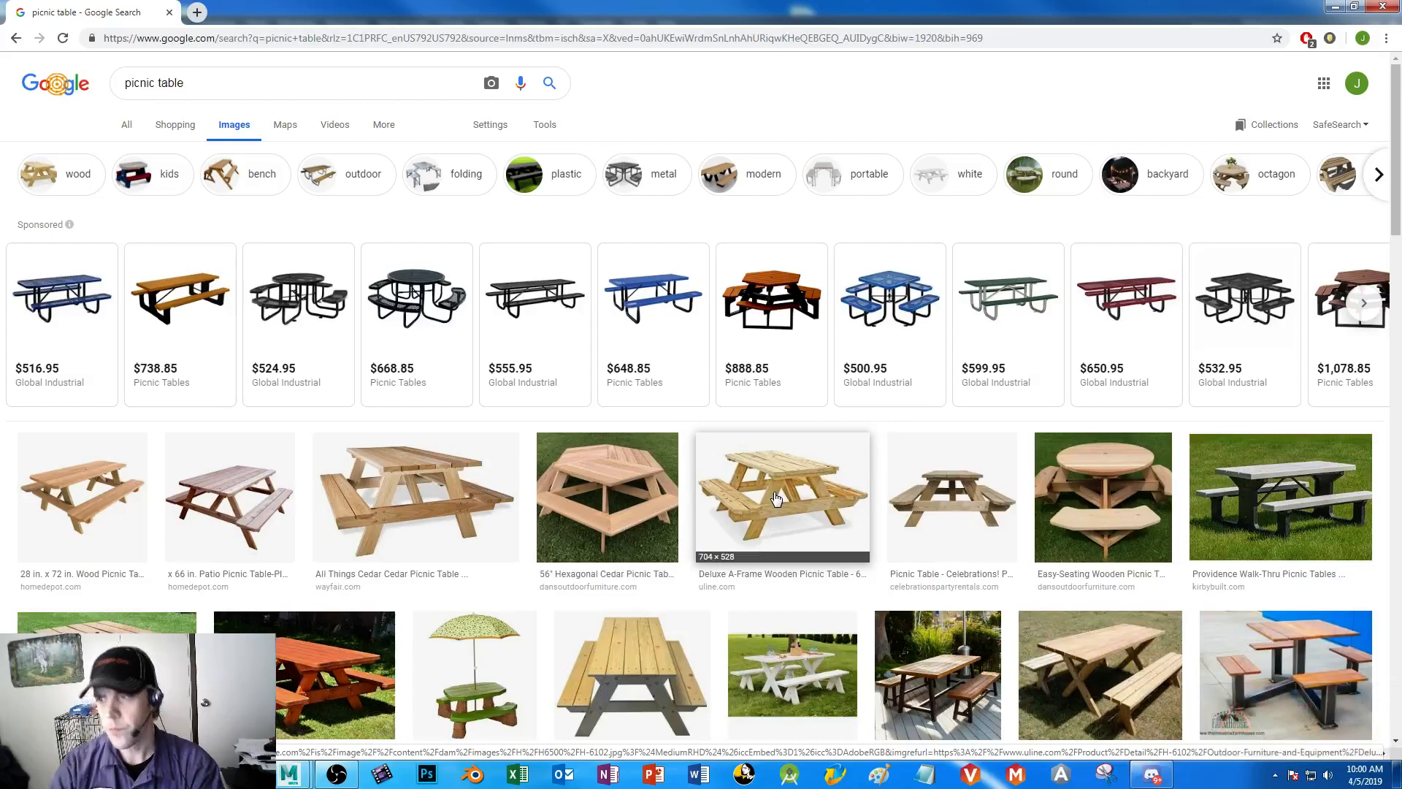
- Open the All Things Cedar picnic table image in a new window and move that window aside
right_click(376, 477)
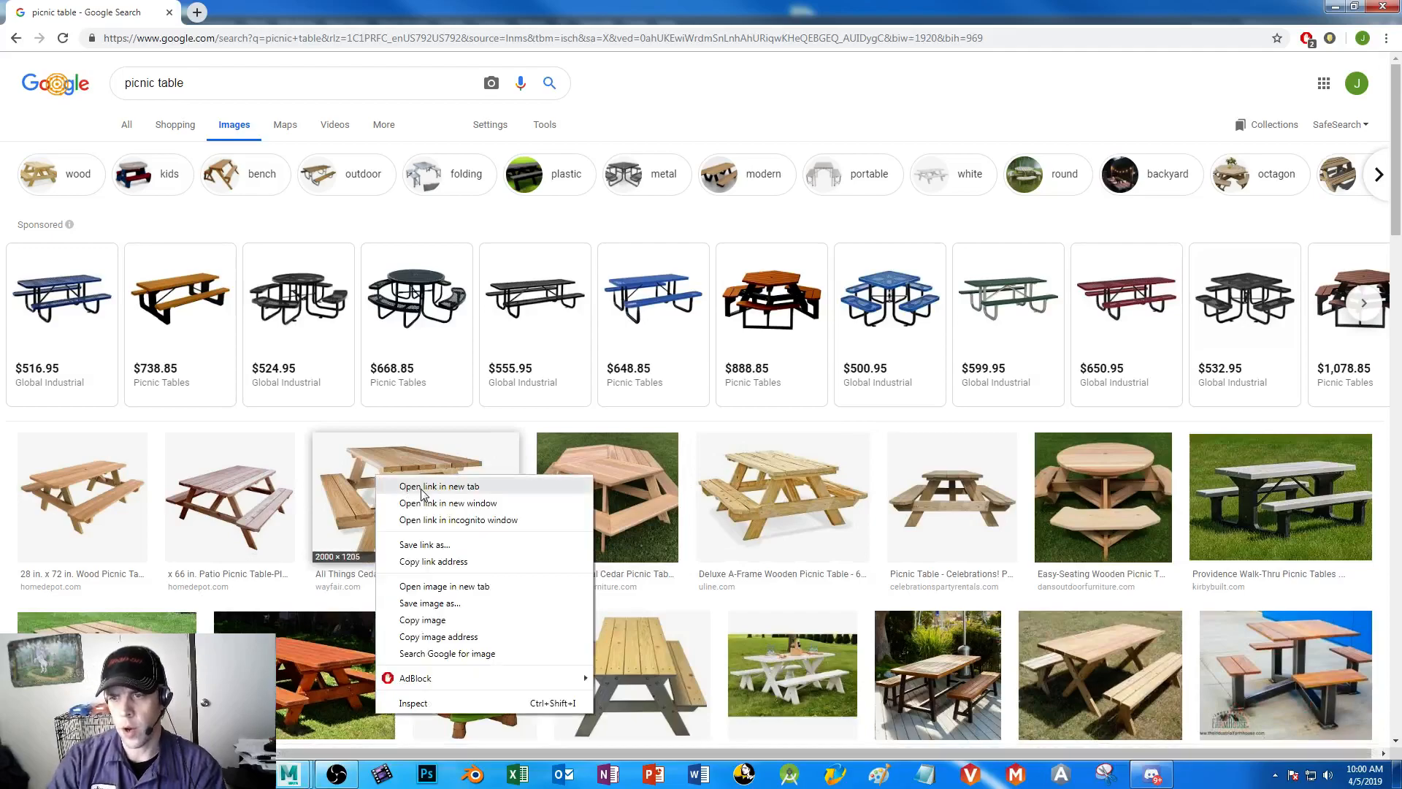
click(467, 504)
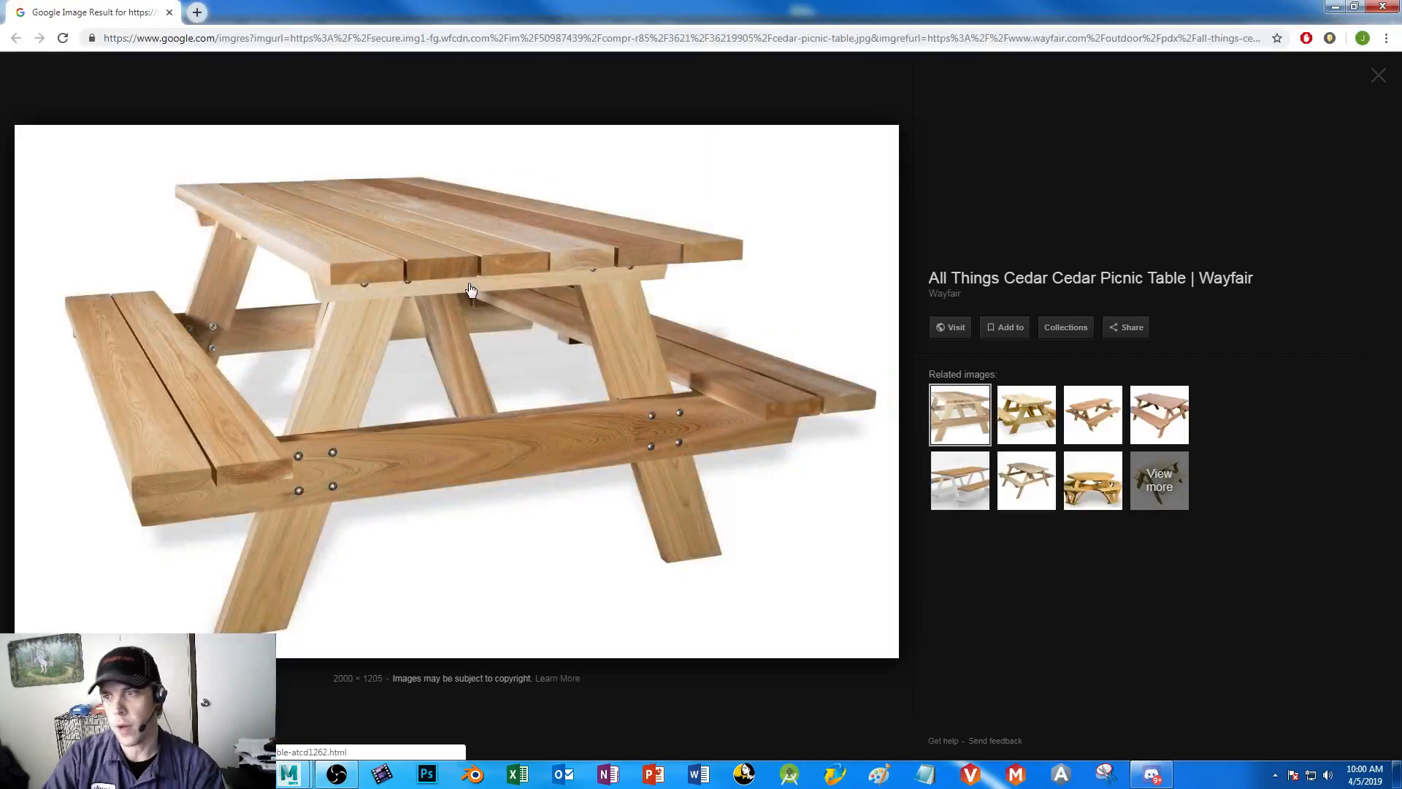
drag(477, 15, 0, 52)
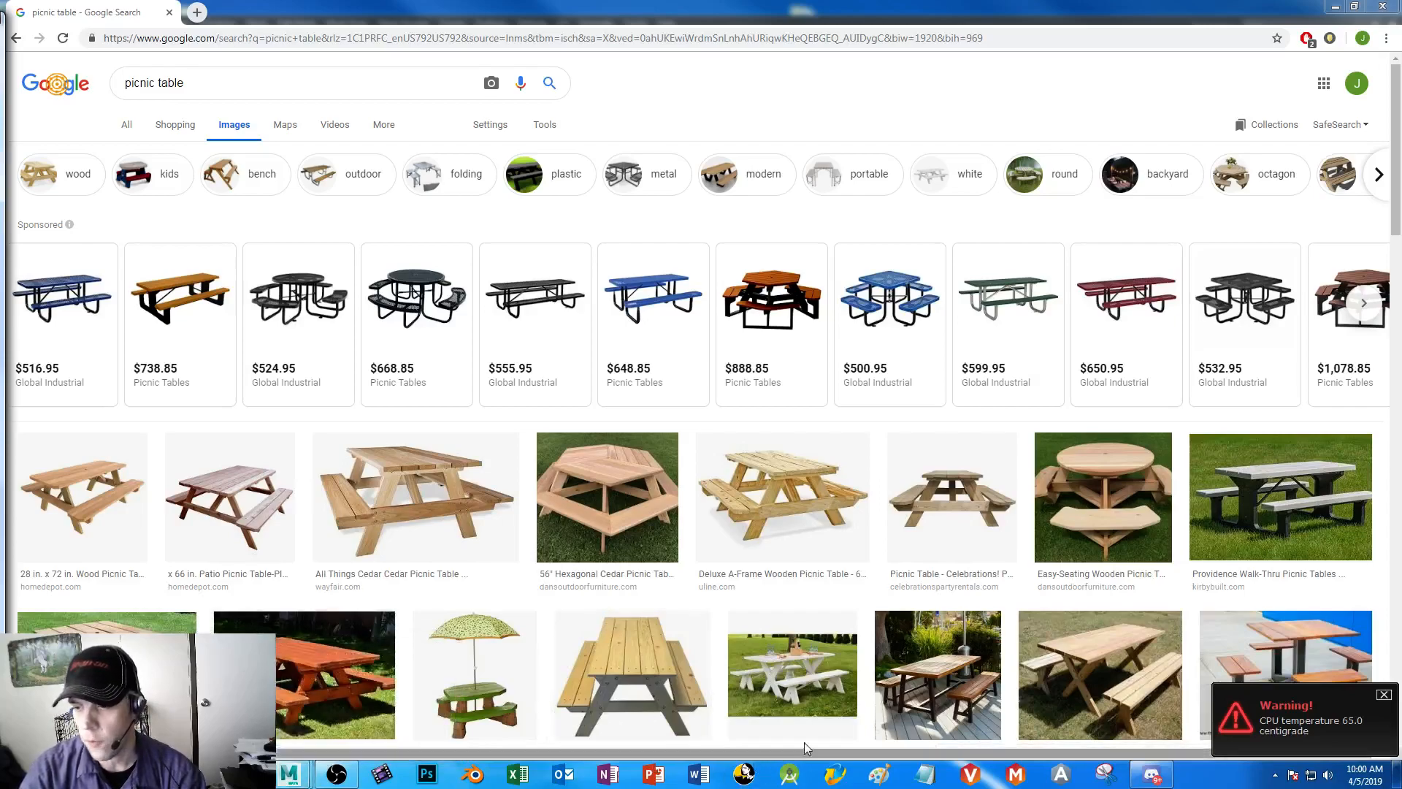
- Switch back to Maya and select the cube, then review the cedar picnic table reference and minimize its window
mouse_move(306, 774)
click(362, 709)
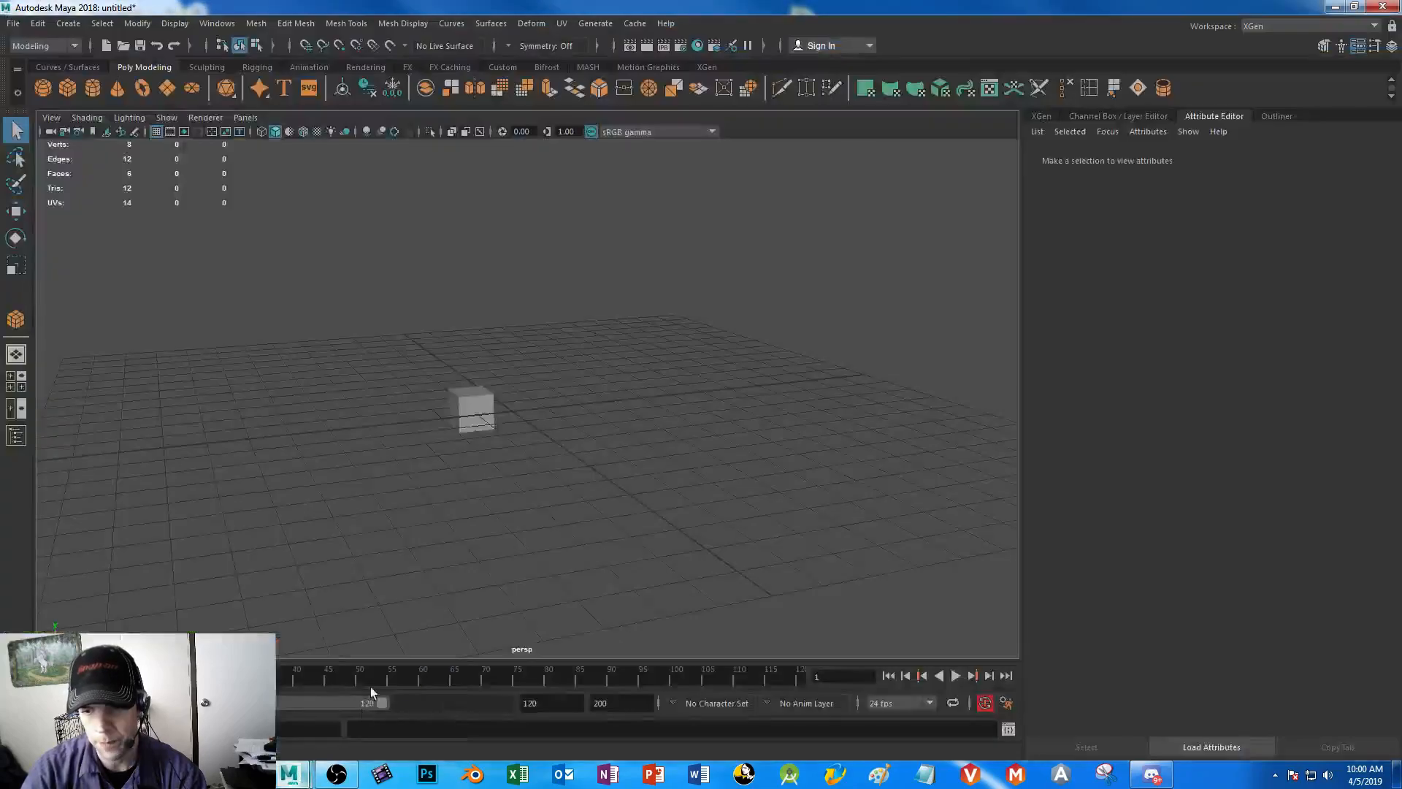
click(457, 418)
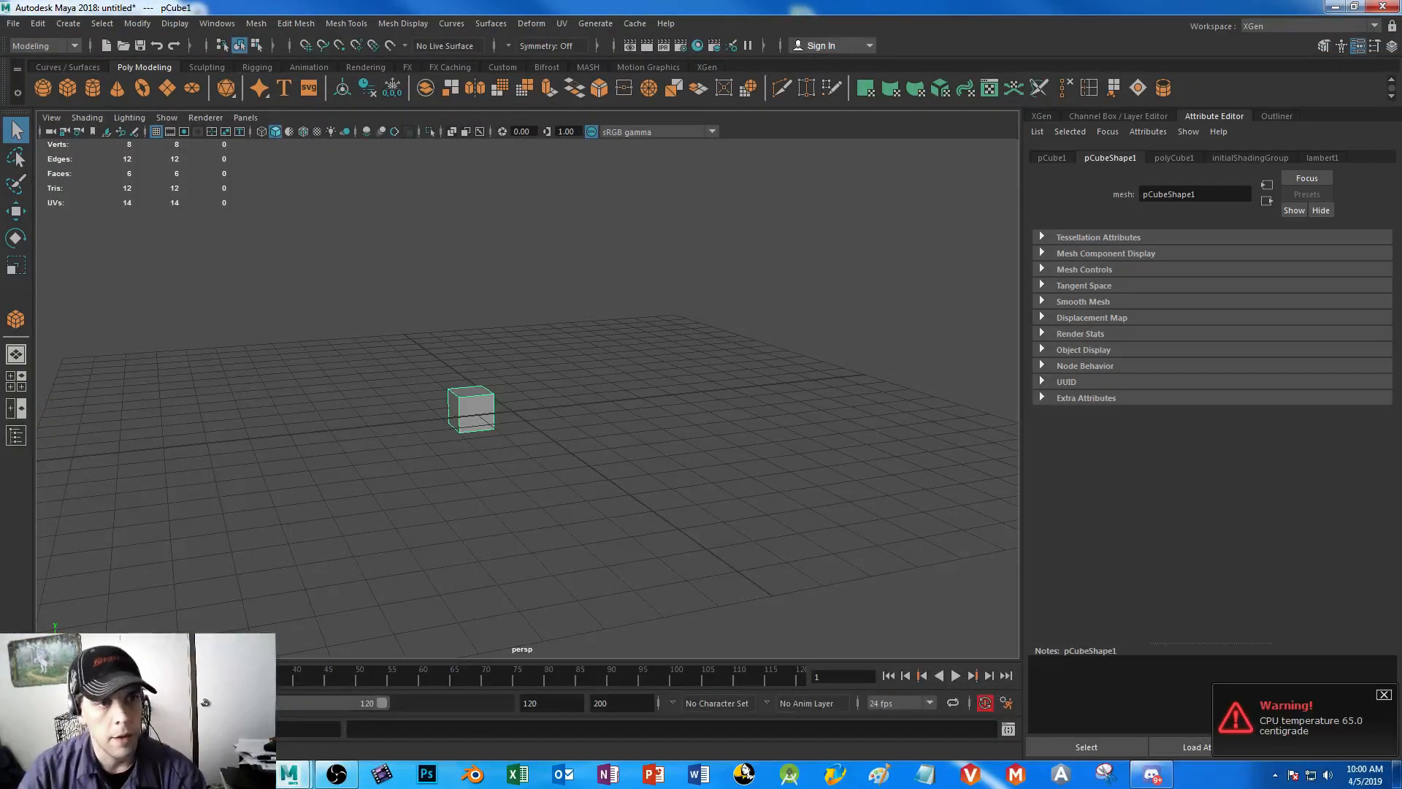
click(245, 774)
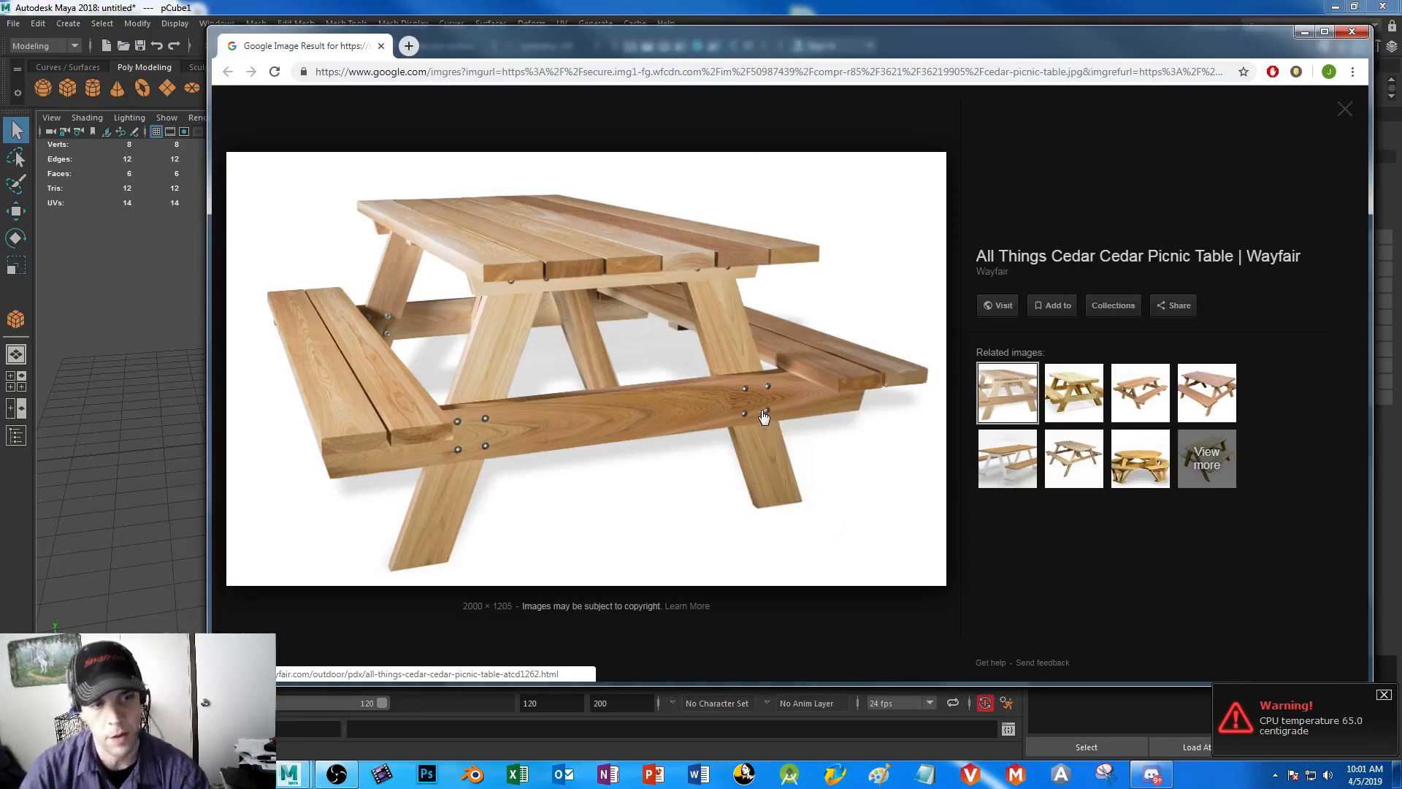
click(1305, 31)
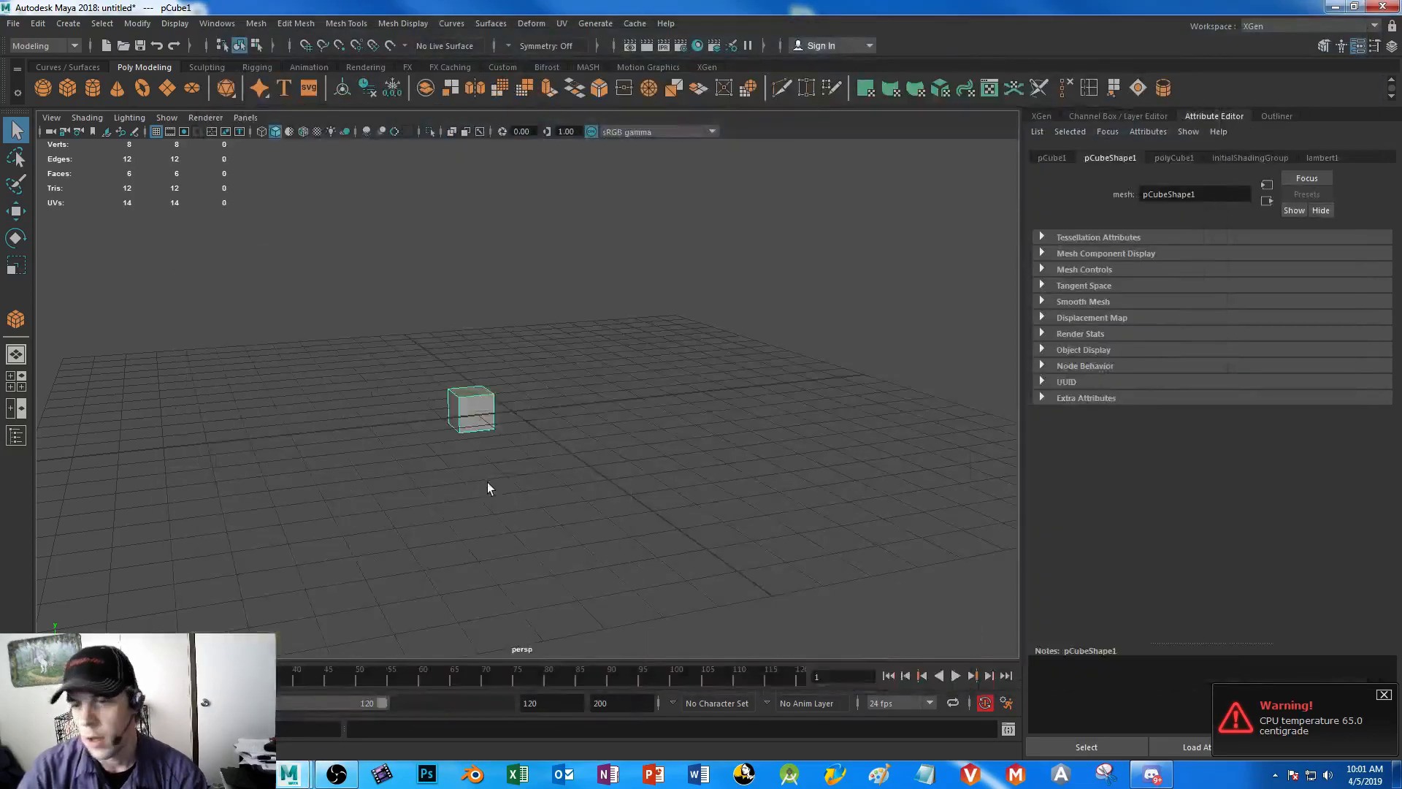
- Try cube subdivisions of 4 in width, 4 in height and 5 in depth, then reset all three to 1
alt+drag(469, 483, 501, 466)
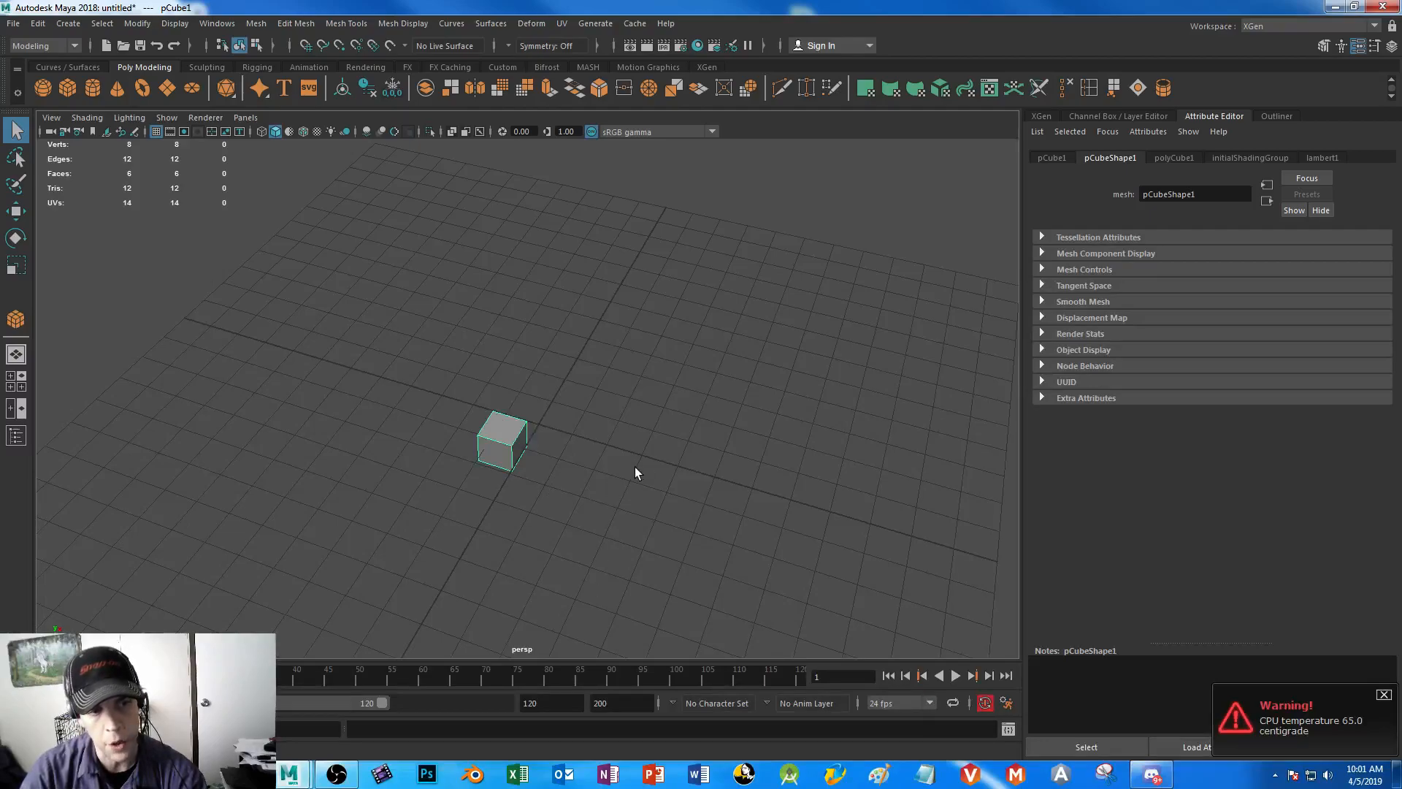
click(1176, 157)
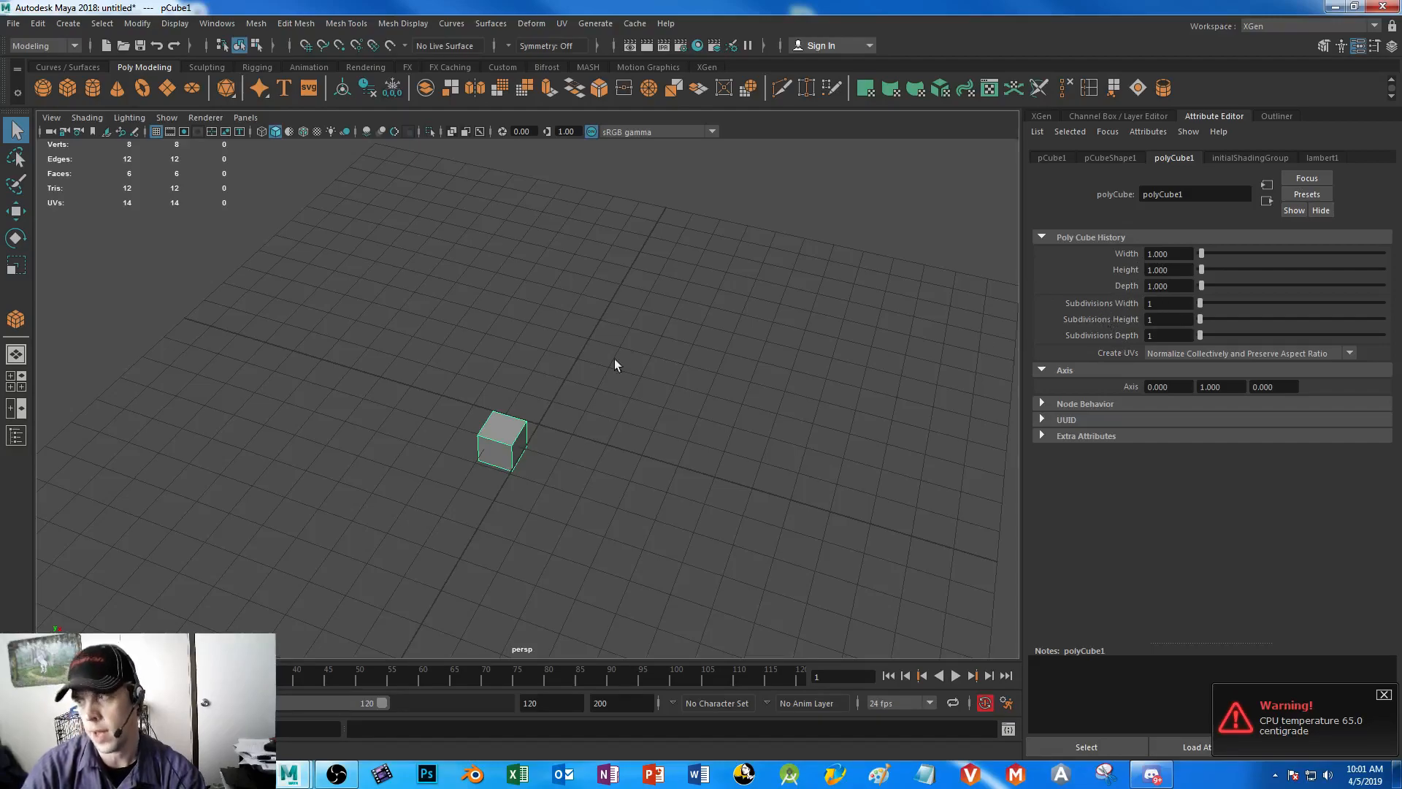
alt+drag(523, 488, 491, 445)
alt+right_drag(491, 445, 656, 577)
alt+drag(502, 487, 524, 486)
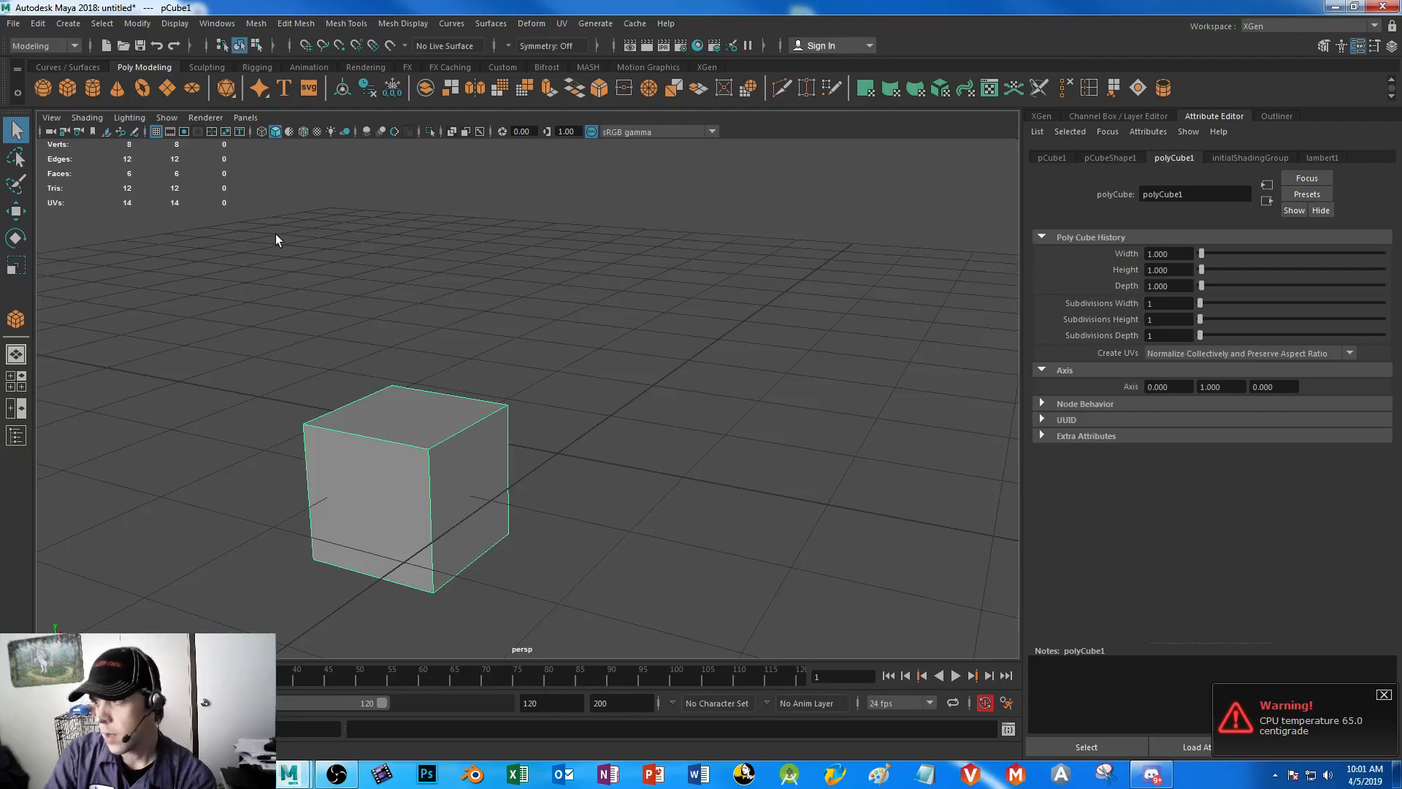
click(1210, 302)
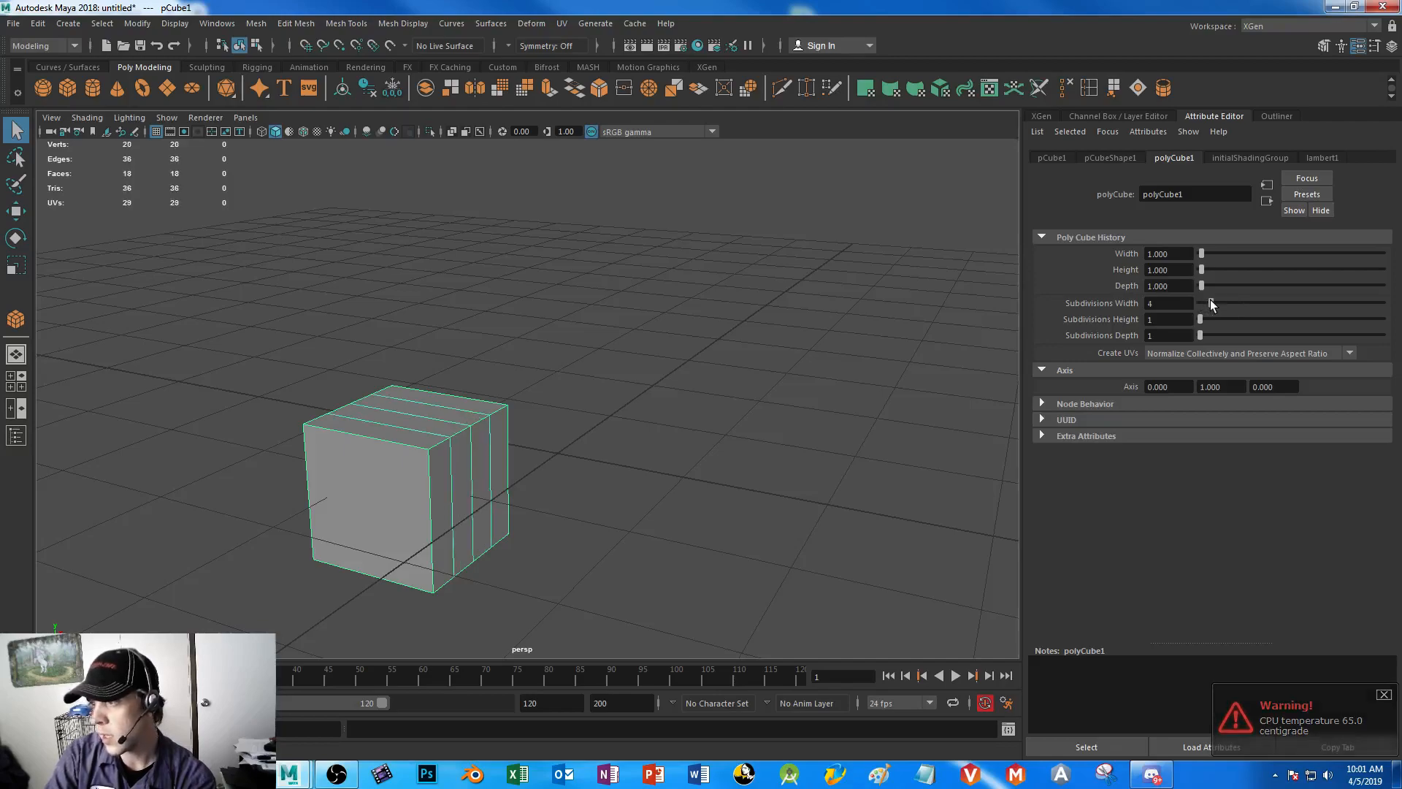
drag(1200, 319, 1211, 335)
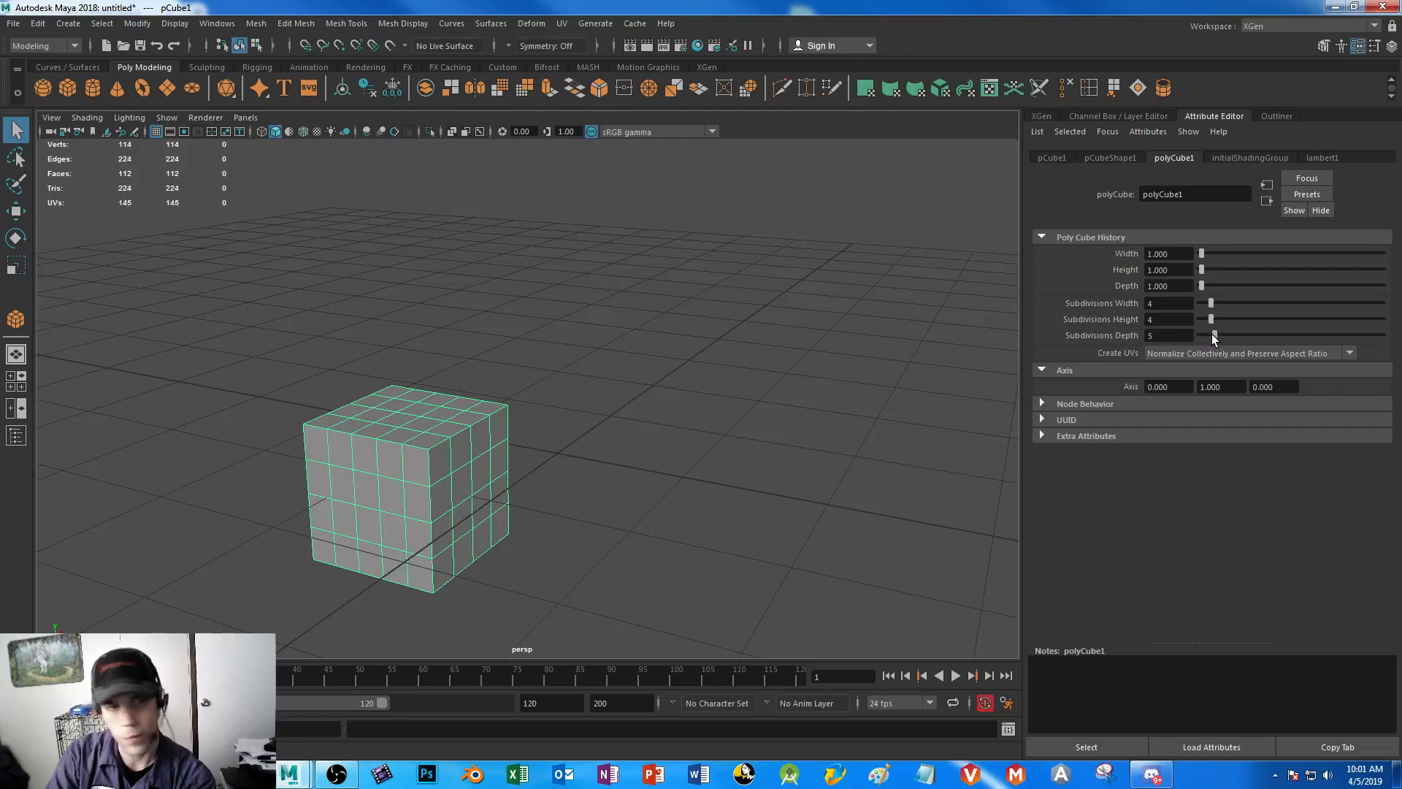
drag(1212, 334, 1120, 301)
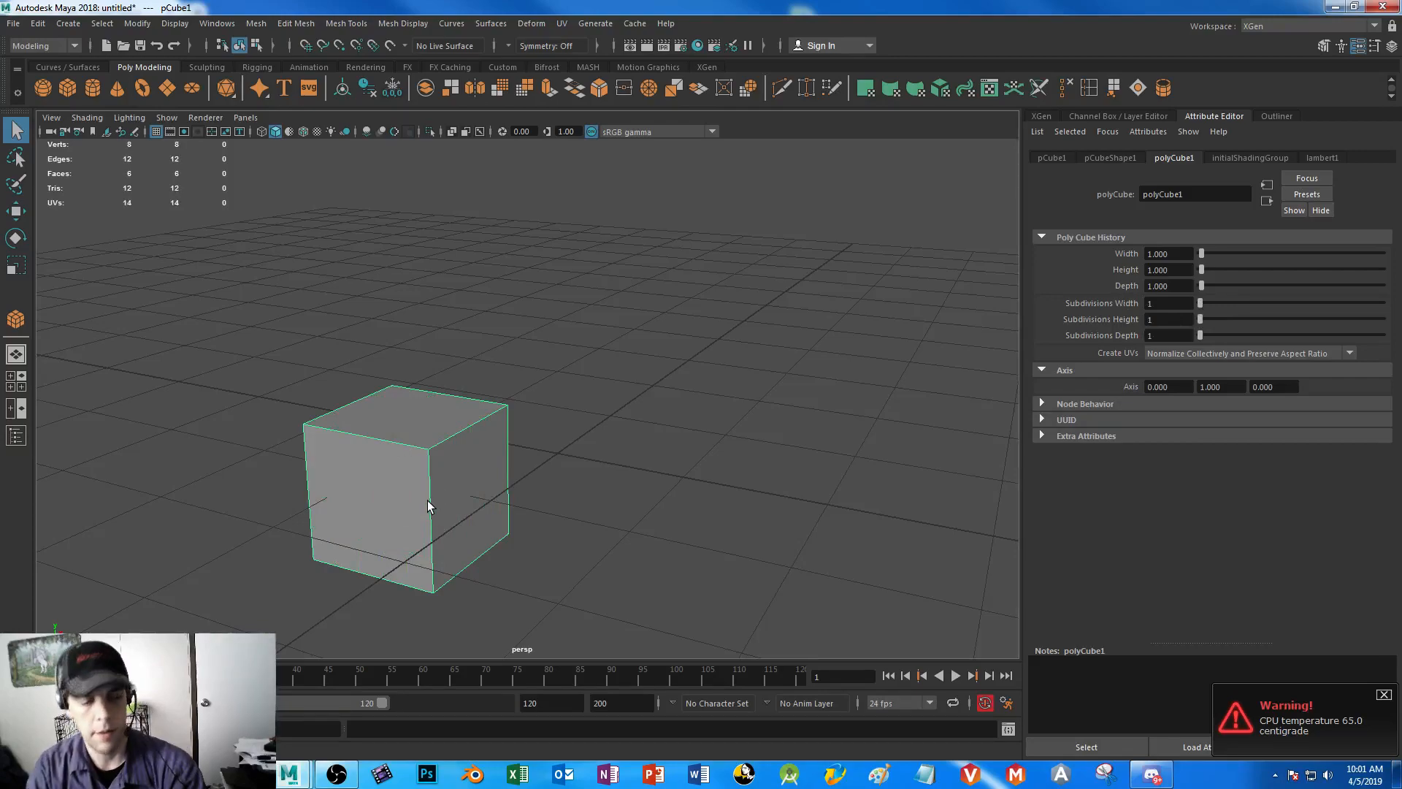
- Duplicate the cube and move the copy away from the original along the Z axis
key(ctrl+d)
key(w)
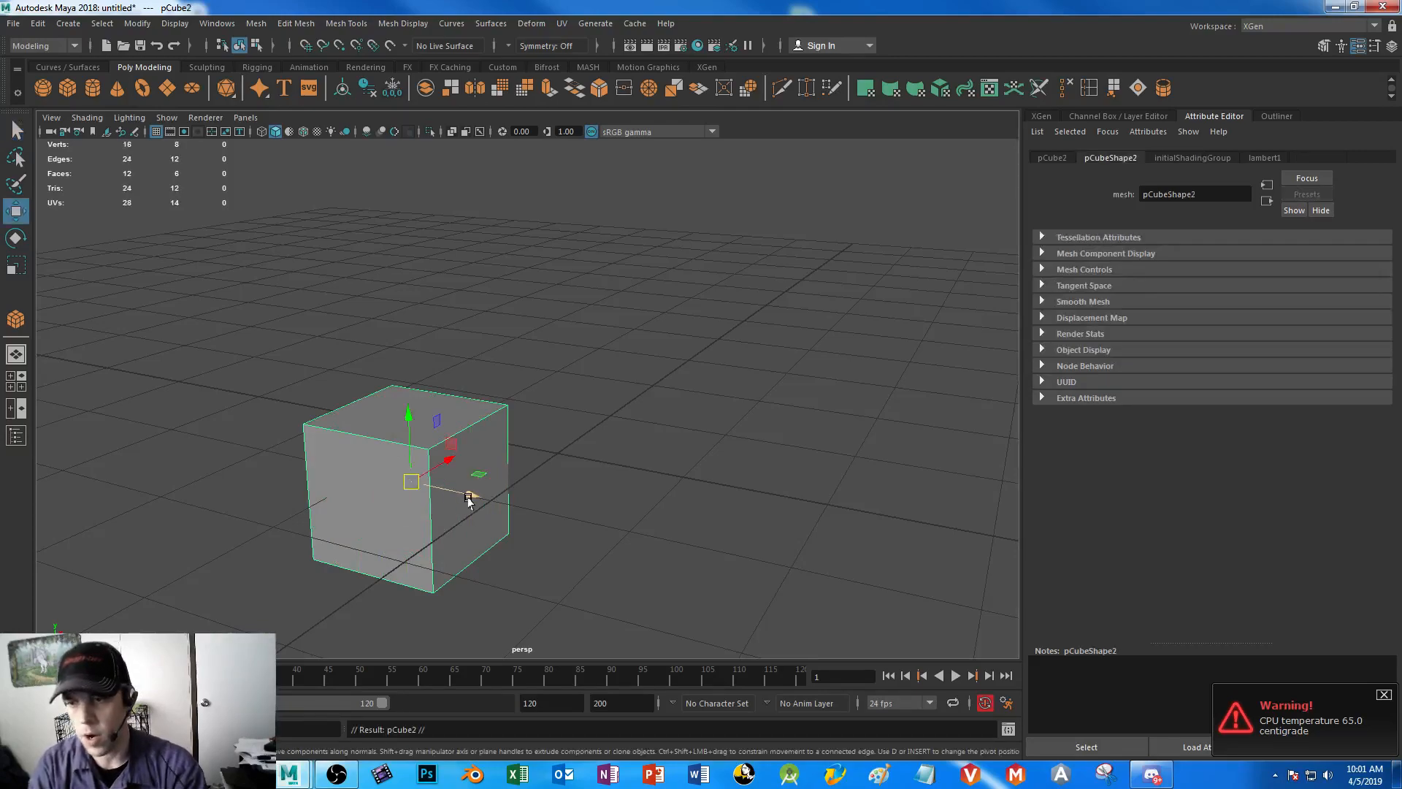
drag(468, 500, 183, 423)
- Set the original cube's subdivisions to 8 in width, 6 in height and 5 in depth
click(329, 480)
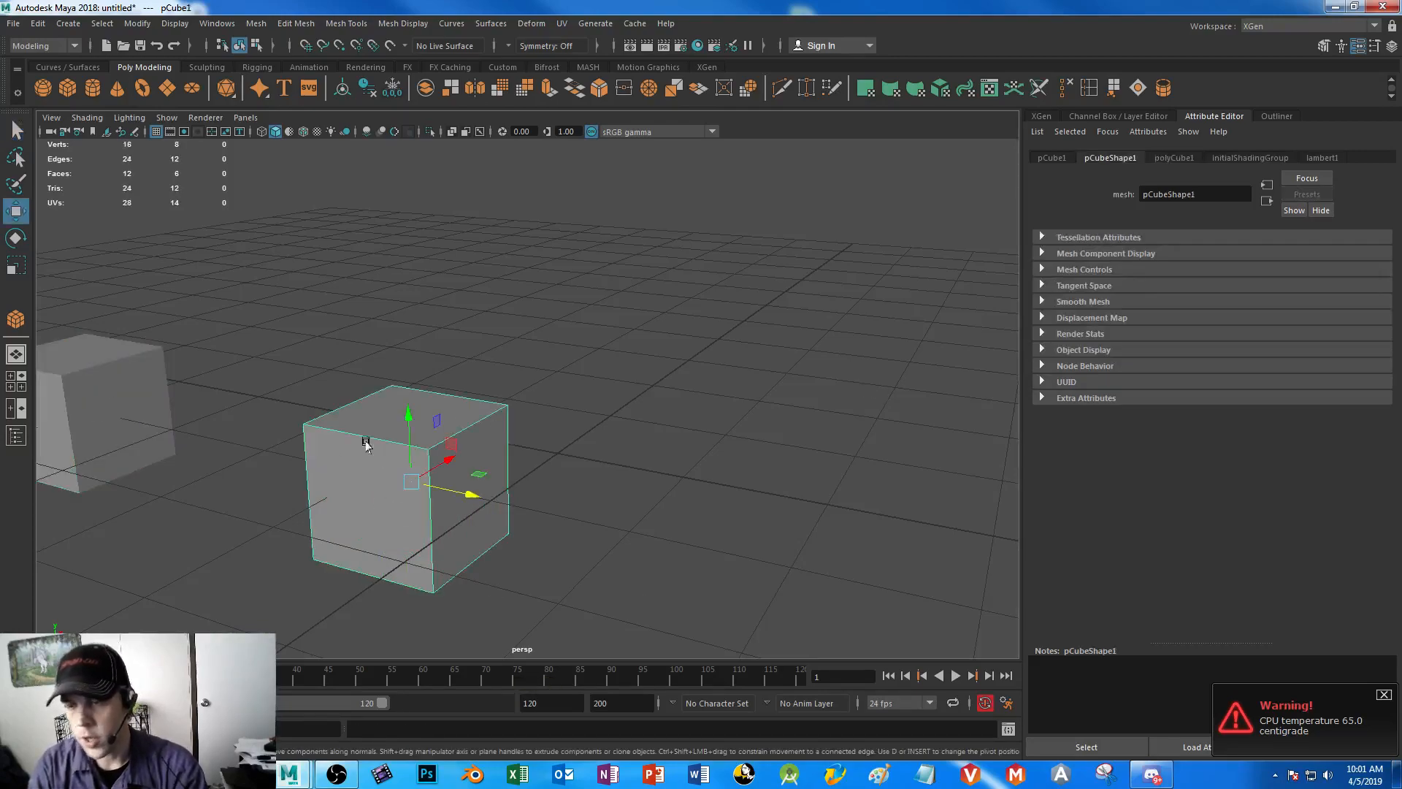
click(1167, 160)
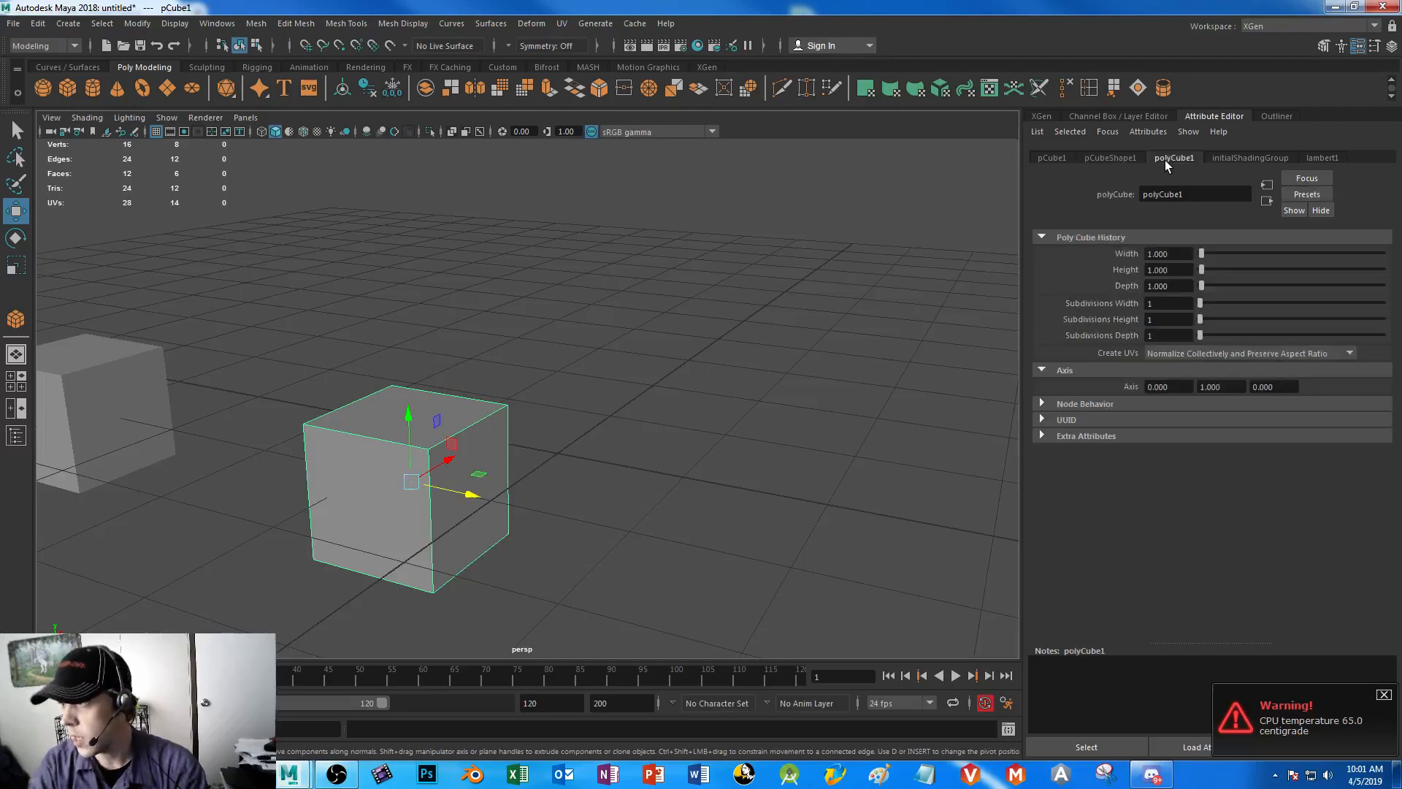
mouse_move(1200, 319)
mouse_down()
mouse_move(1218, 320)
mouse_move(1214, 336)
mouse_up()
- Bring up the component modes for the subdivided cube and switch it to face selection
right_drag(313, 459, 308, 396)
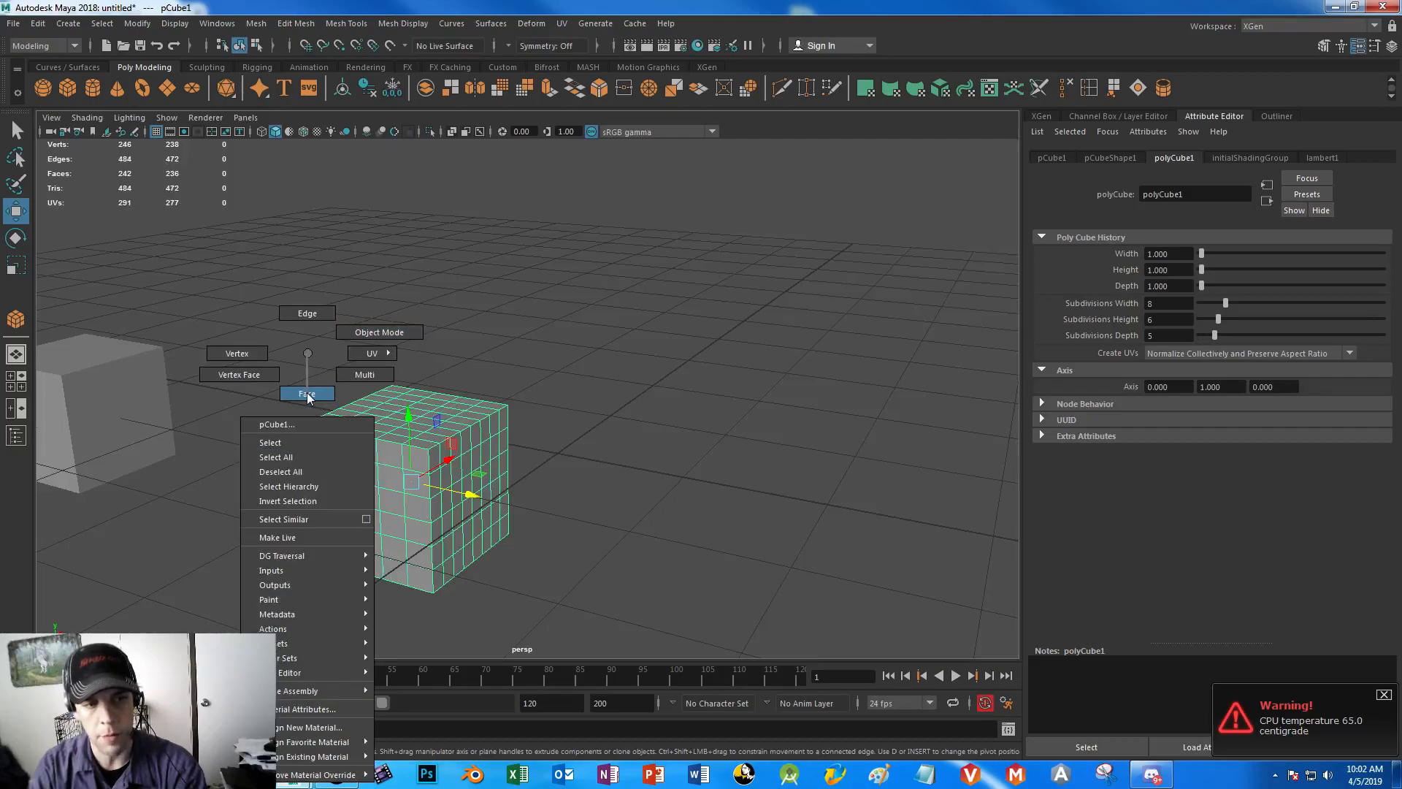
right_drag(308, 397, 307, 396)
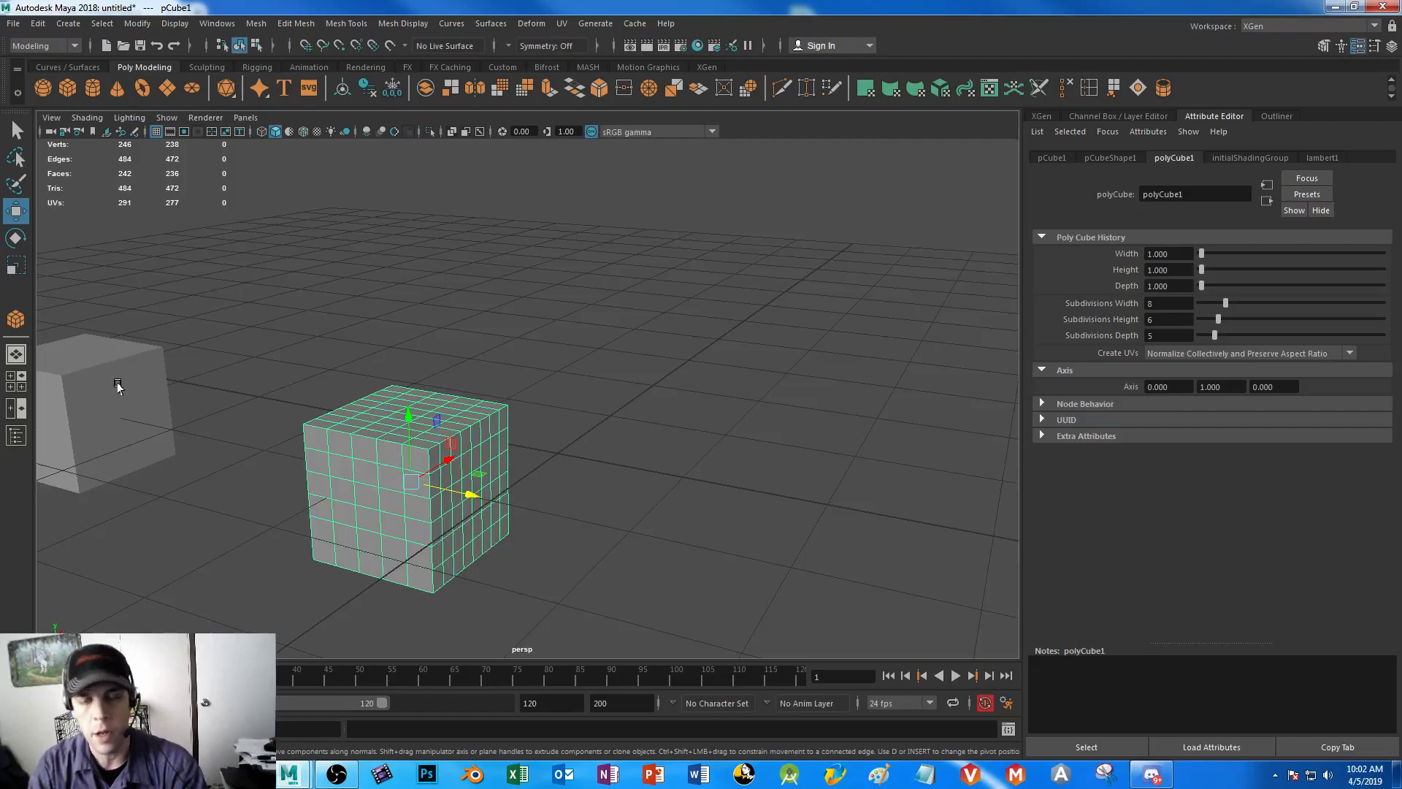
right_drag(394, 445, 403, 365)
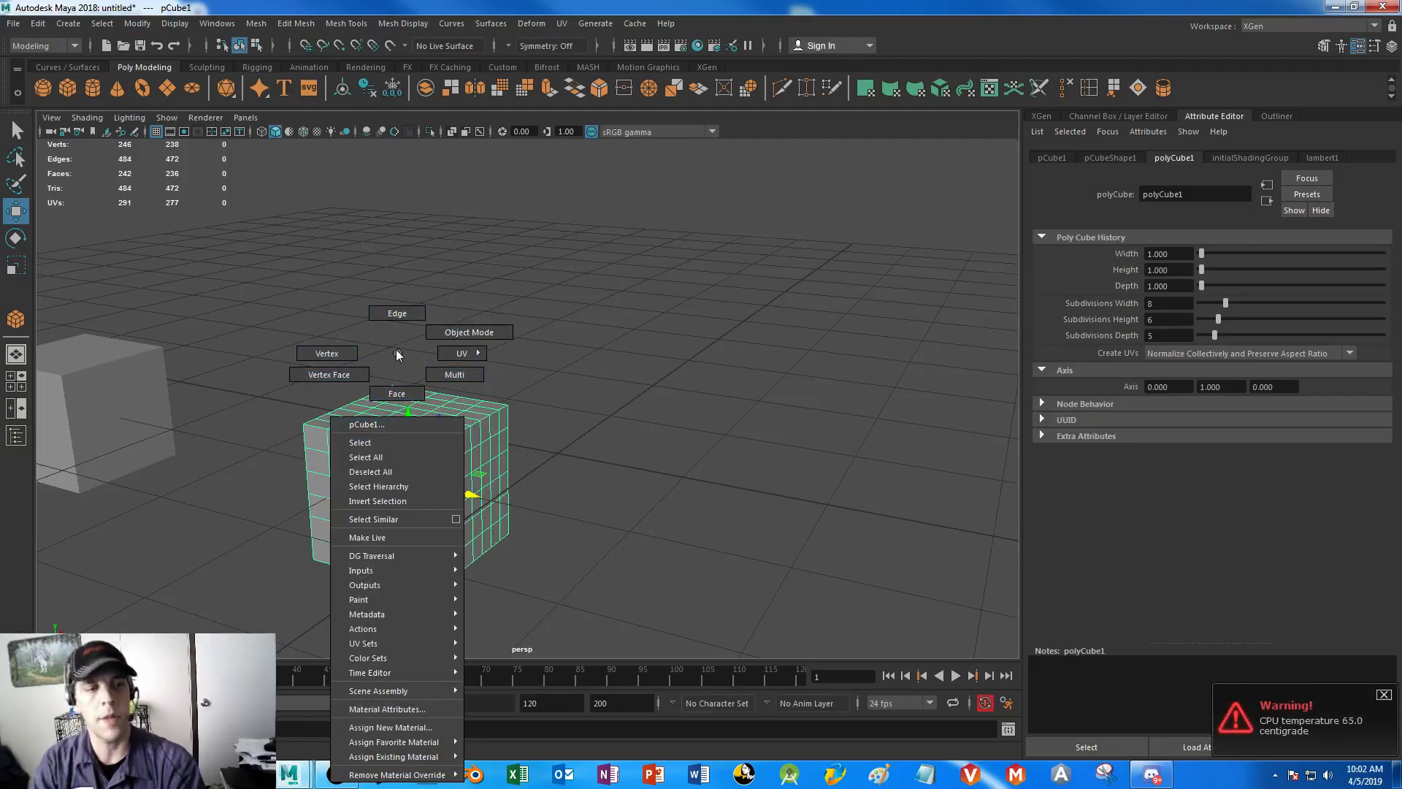
right_drag(398, 354, 403, 395)
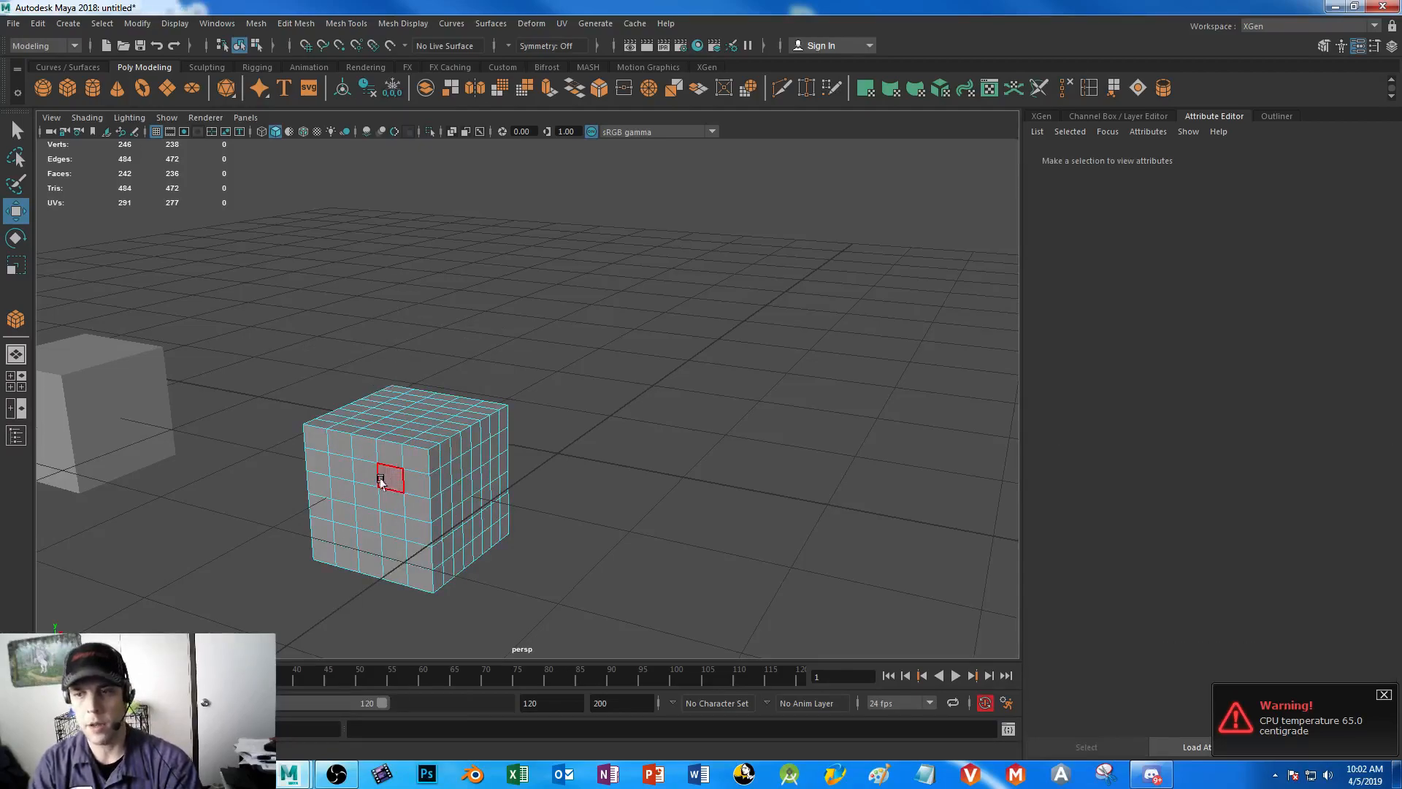
- Distort the subdivided cube by selecting scattered faces and groups of faces and pulling them away from the body
click(341, 511)
shift+click(409, 484)
shift+click(332, 447)
shift+click(368, 544)
shift+click(394, 572)
drag(417, 489, 485, 573)
shift+drag(401, 384, 602, 342)
click(533, 482)
alt+drag(533, 482, 566, 531)
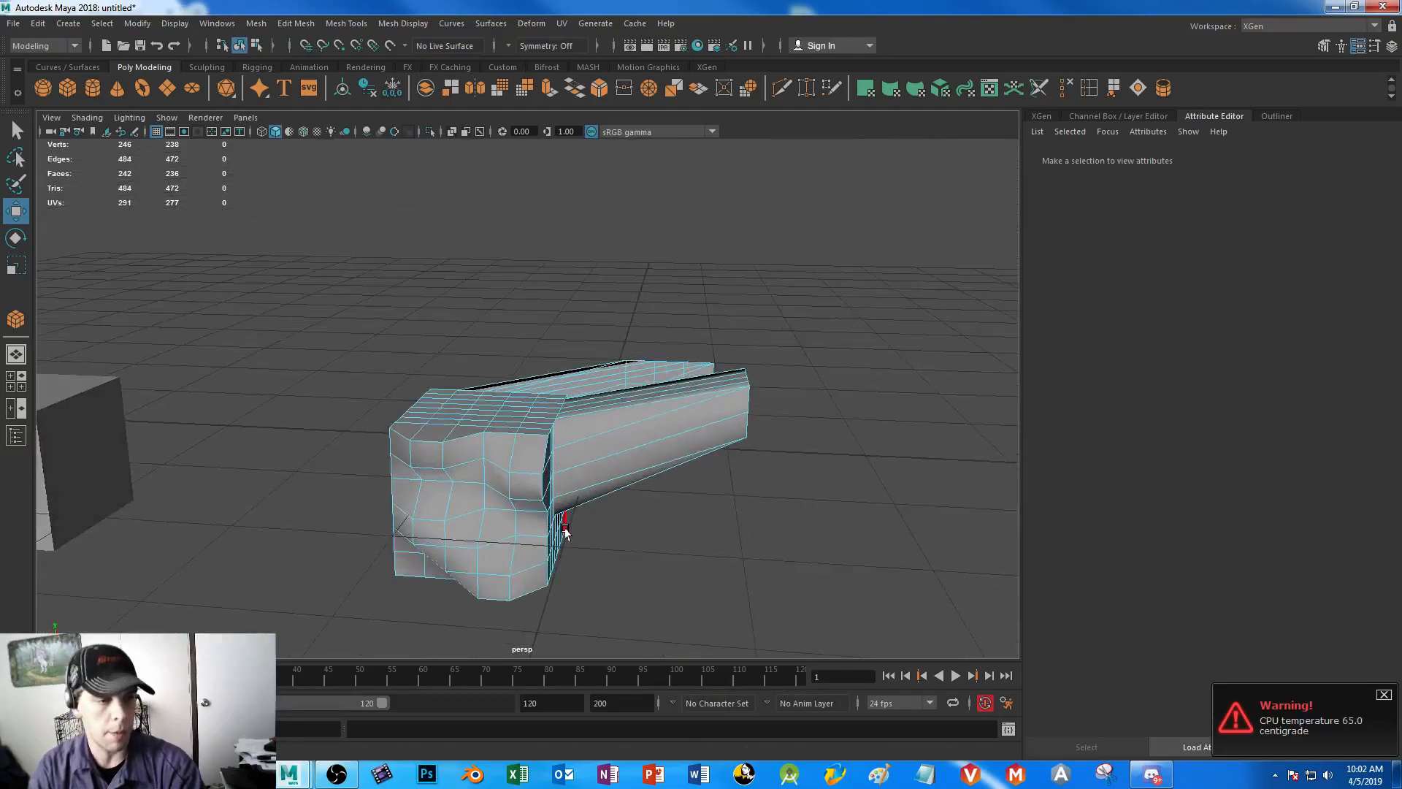
- Switch the distorted cube to vertex mode and pull one vertex near its upper front corner upward into a spike
mouse_move(526, 351)
right_down()
mouse_move(596, 320)
mouse_move(593, 353)
mouse_move(516, 354)
right_up()
drag(430, 403, 501, 450)
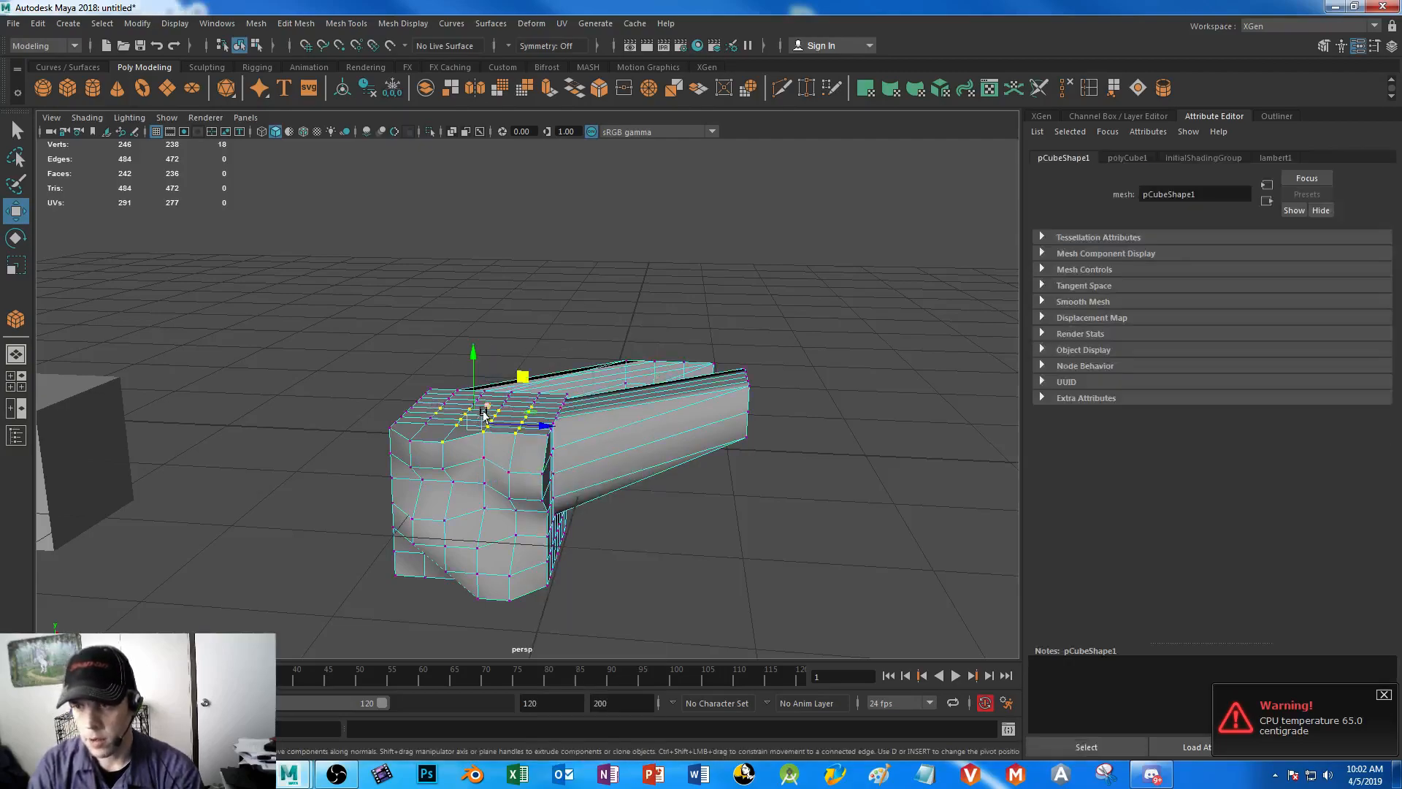
click(402, 444)
click(494, 414)
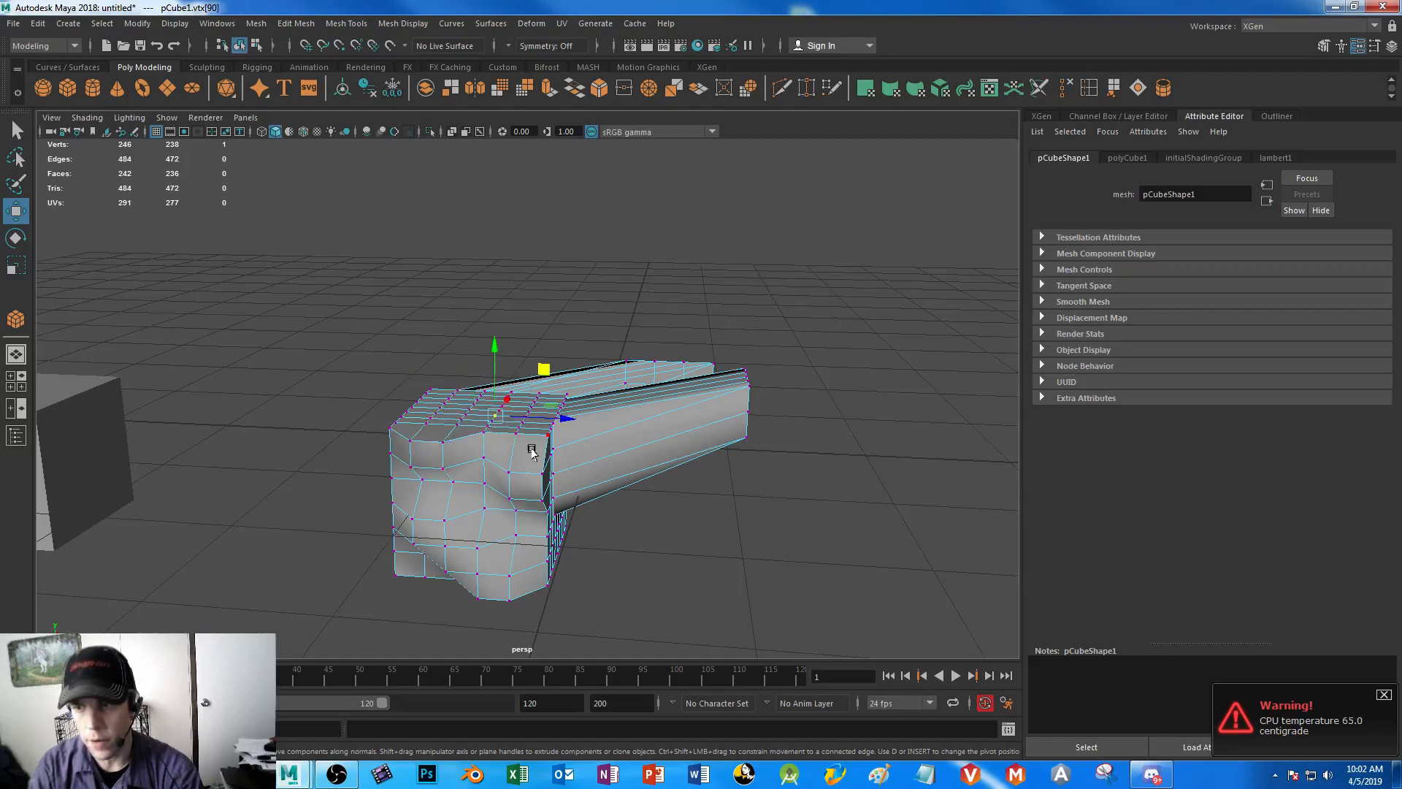
click(411, 440)
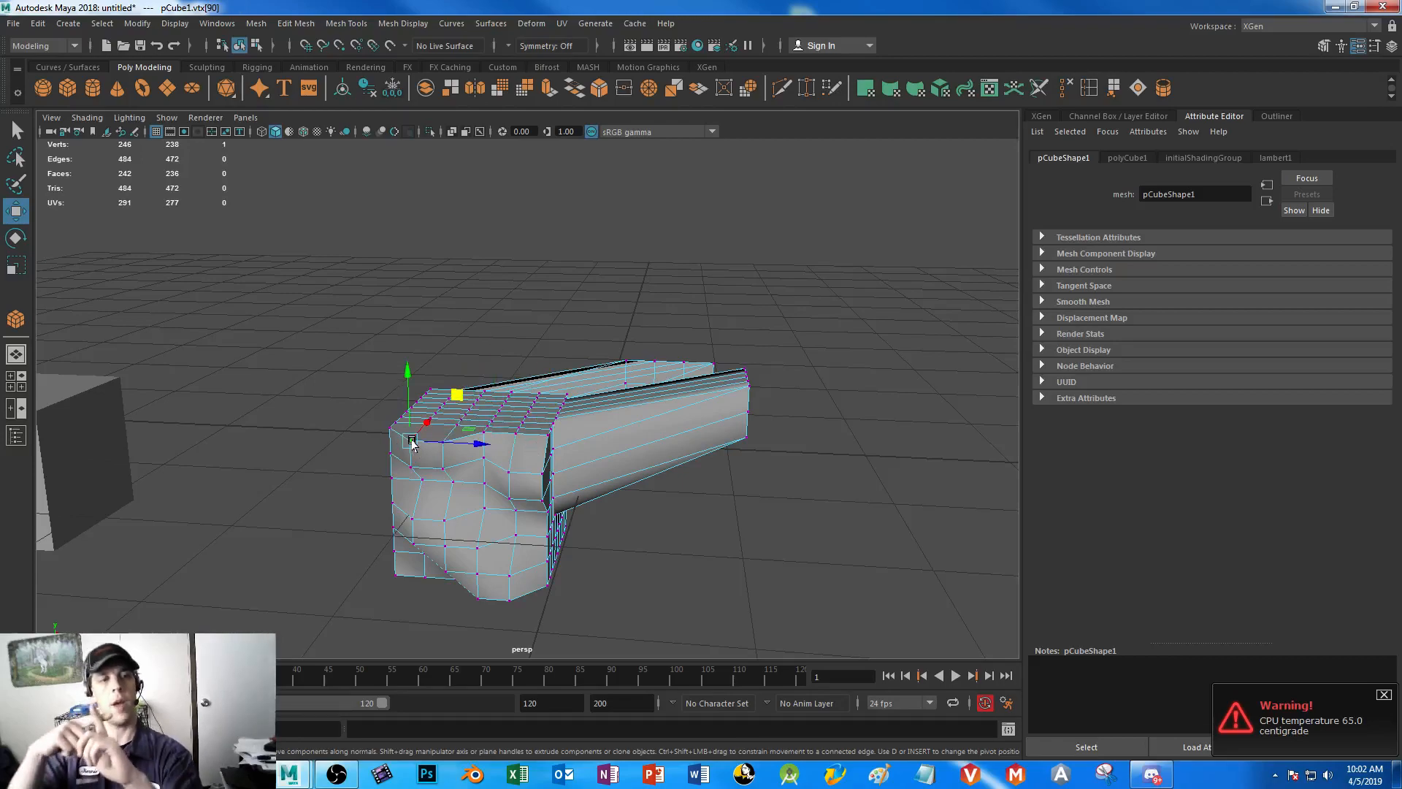
drag(407, 380, 406, 273)
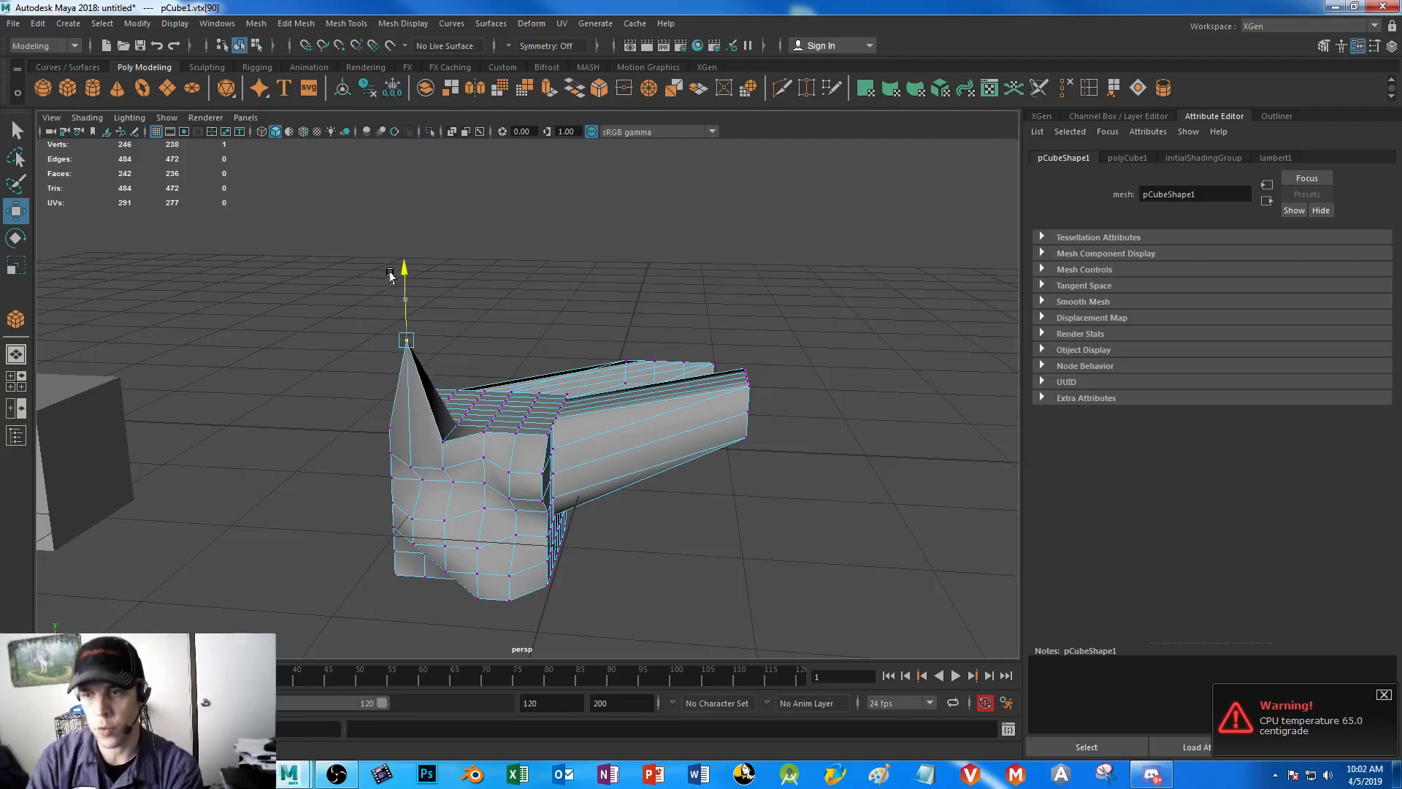
- Switch the distorted cube to edge mode, select a single top edge, then a full edge loop, and clear the selection
right_drag(496, 353, 487, 320)
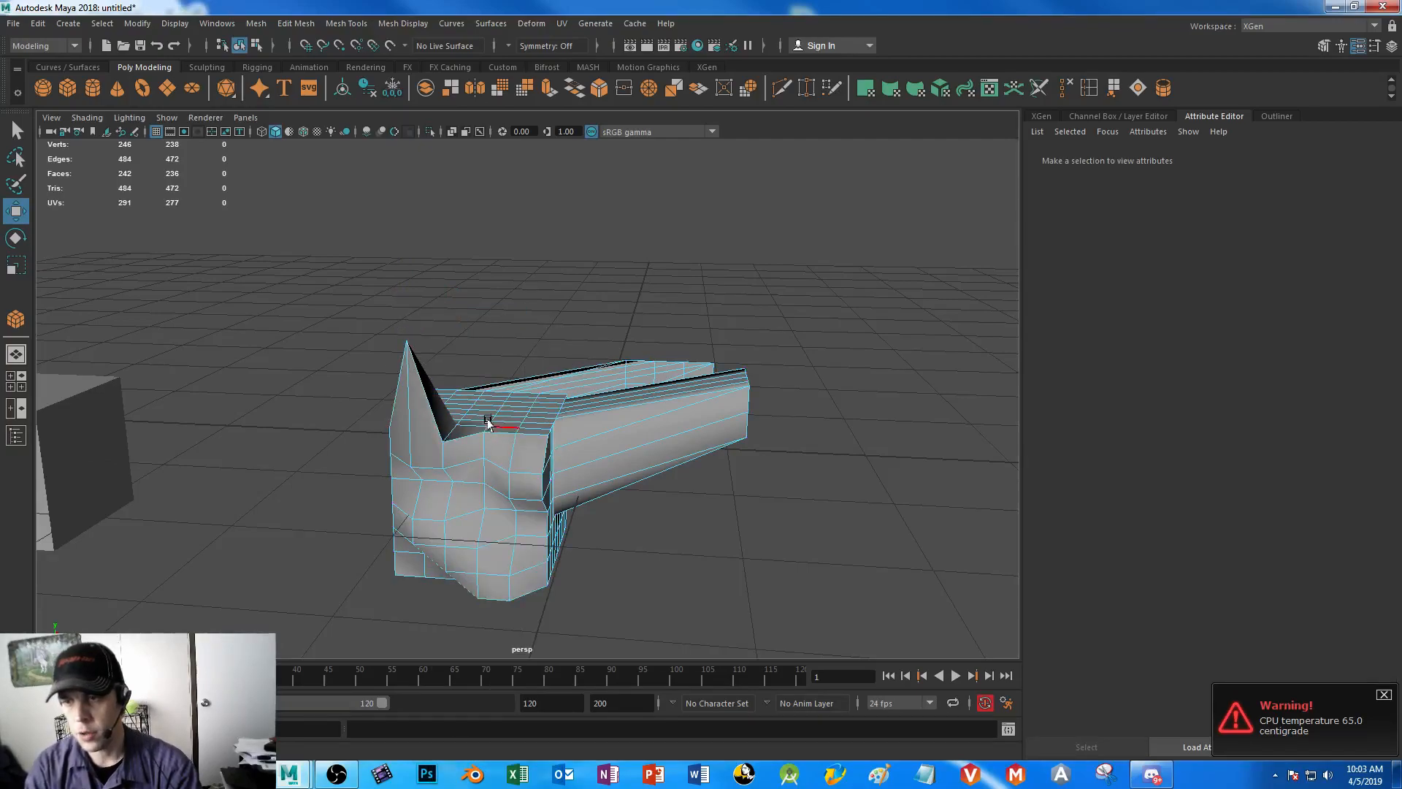
click(493, 421)
mouse_move(506, 351)
mouse_down()
mouse_move(507, 337)
mouse_move(511, 362)
mouse_move(509, 321)
mouse_move(509, 347)
mouse_up()
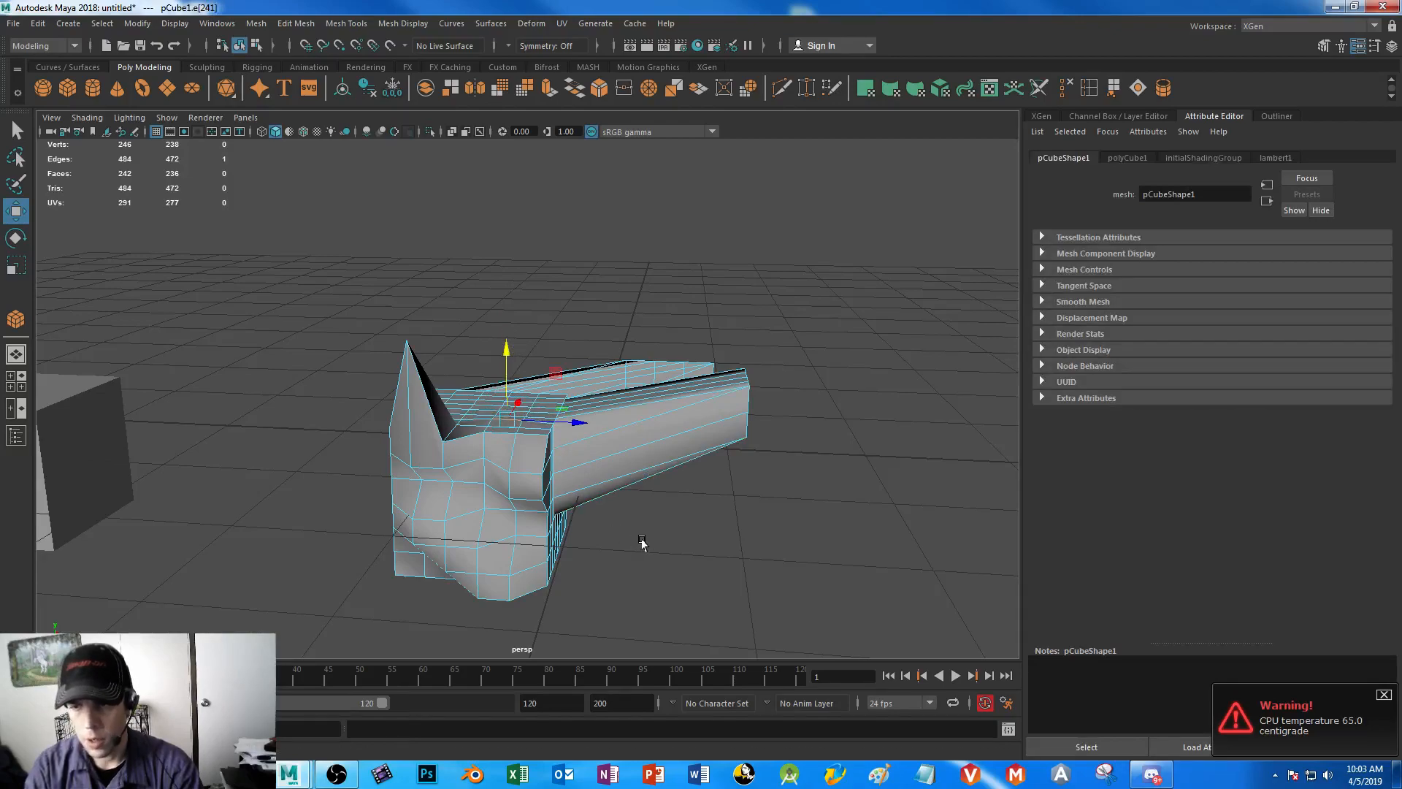
click(648, 570)
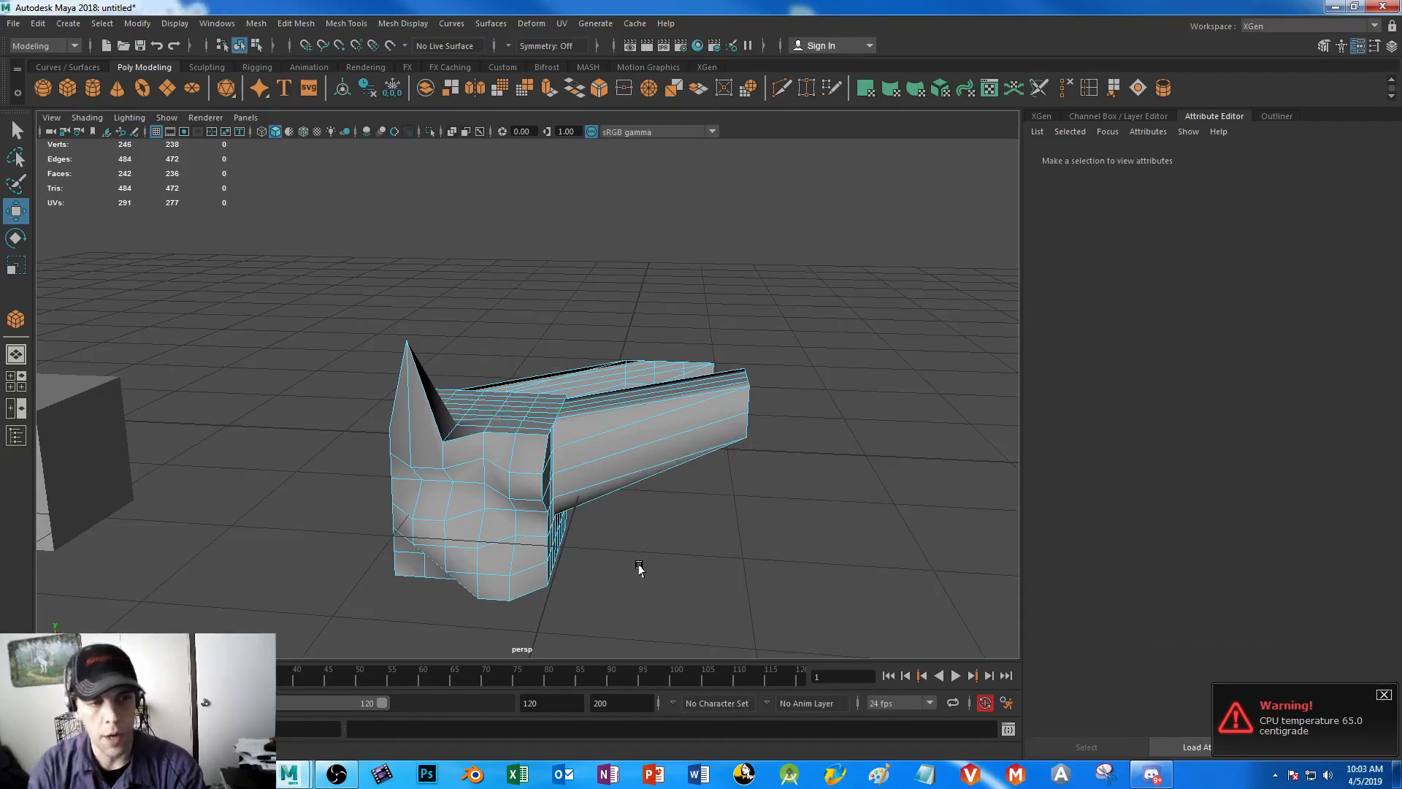
double_click(523, 414)
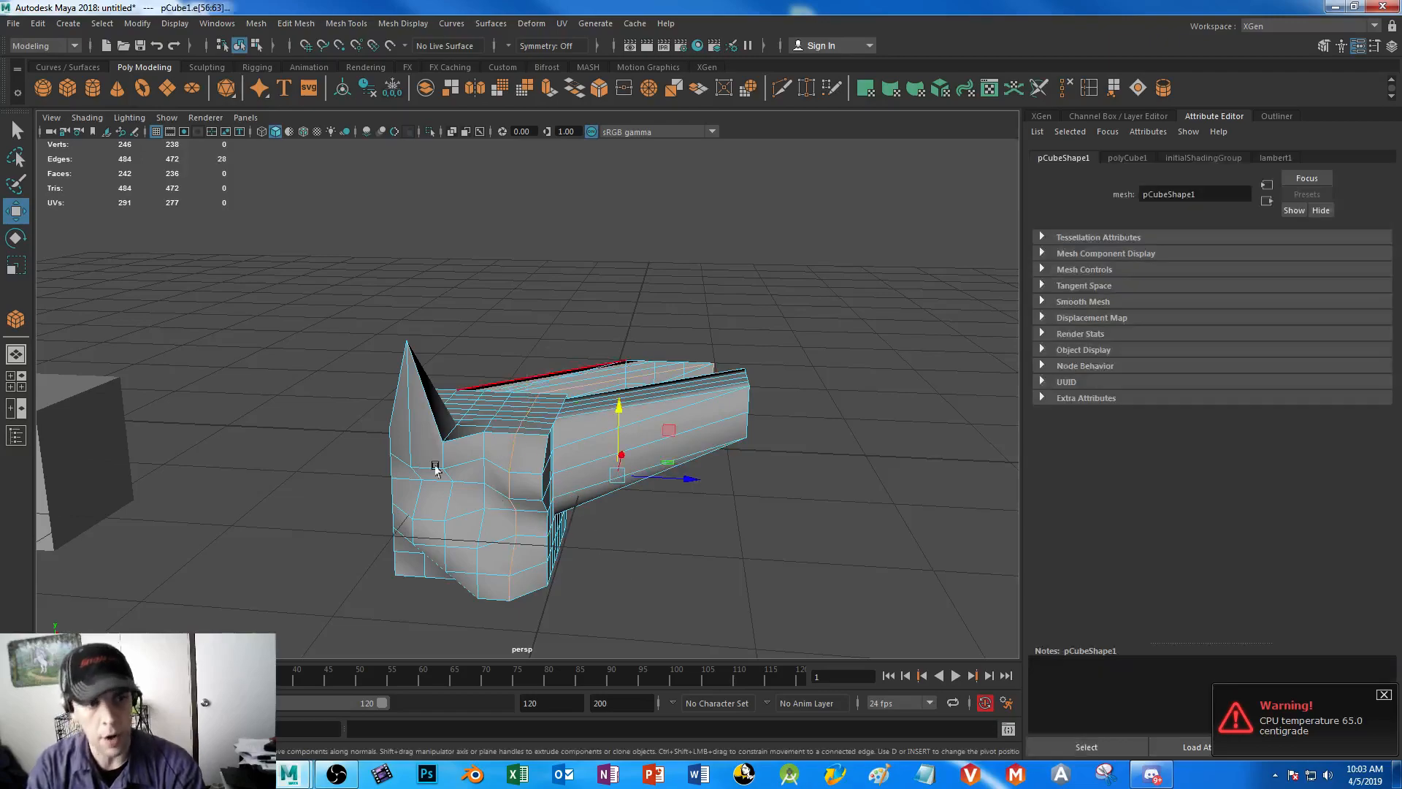
click(742, 607)
- Insert an edge loop close to one side of the plain cube and delete it together with its attached vertices
click(88, 429)
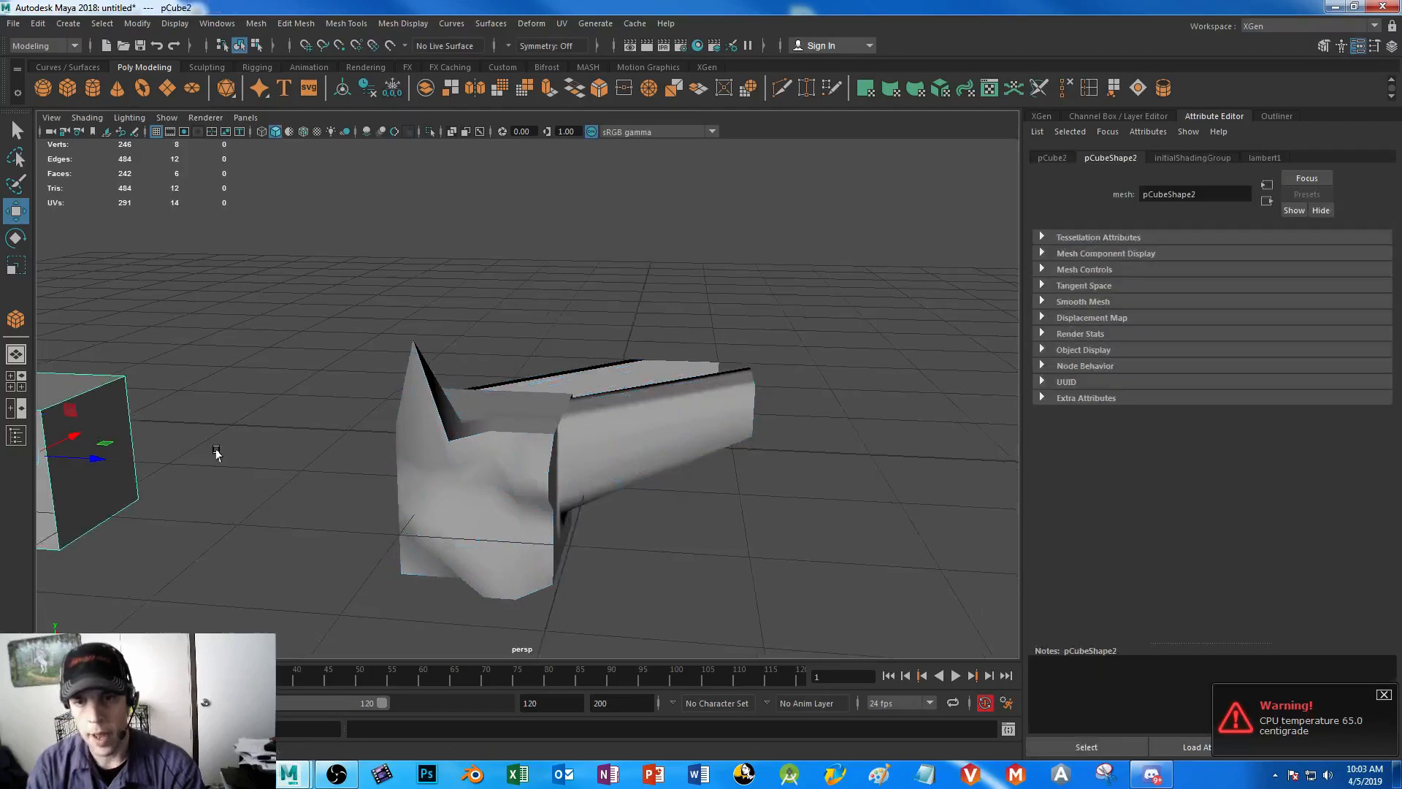
key(f)
click(807, 88)
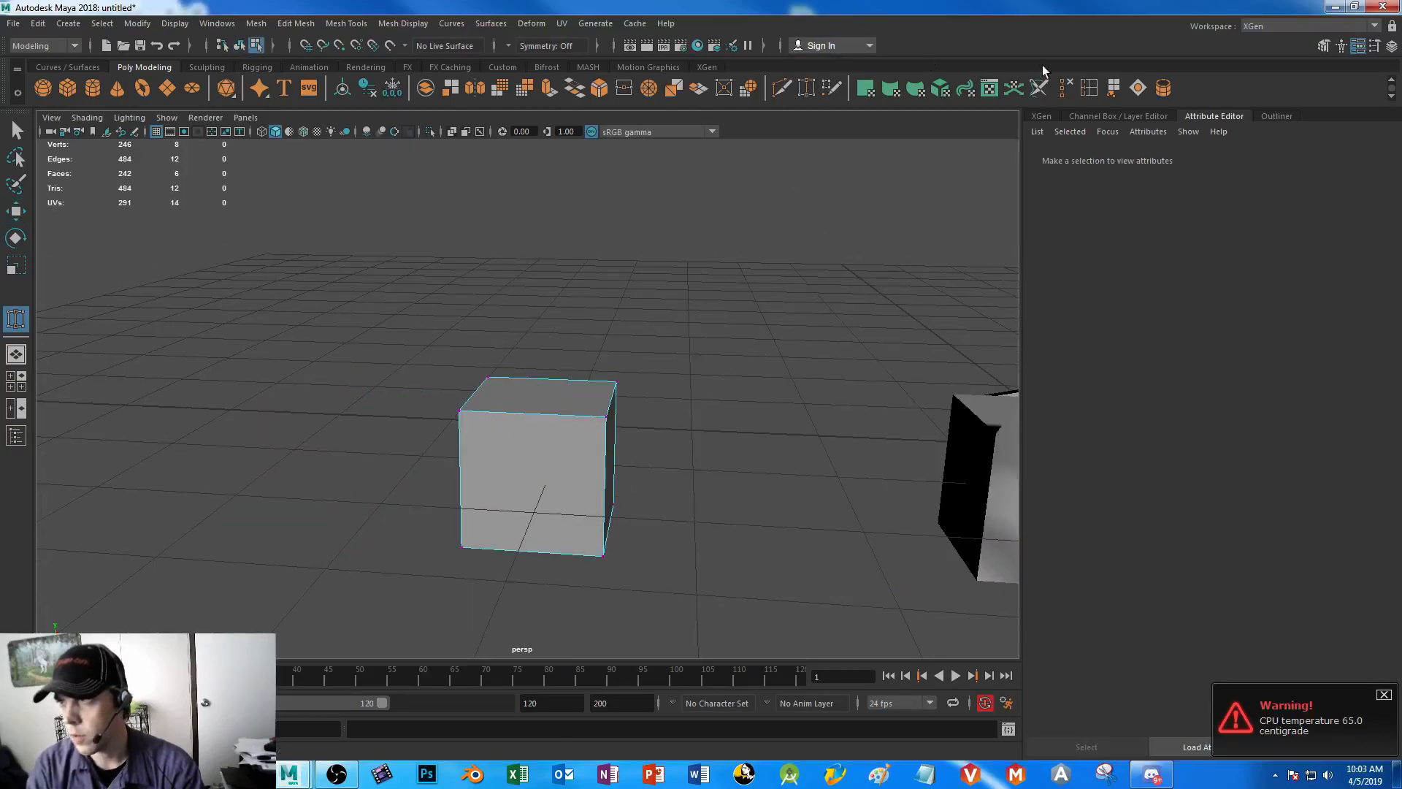
click(581, 416)
alt+drag(629, 499, 655, 519)
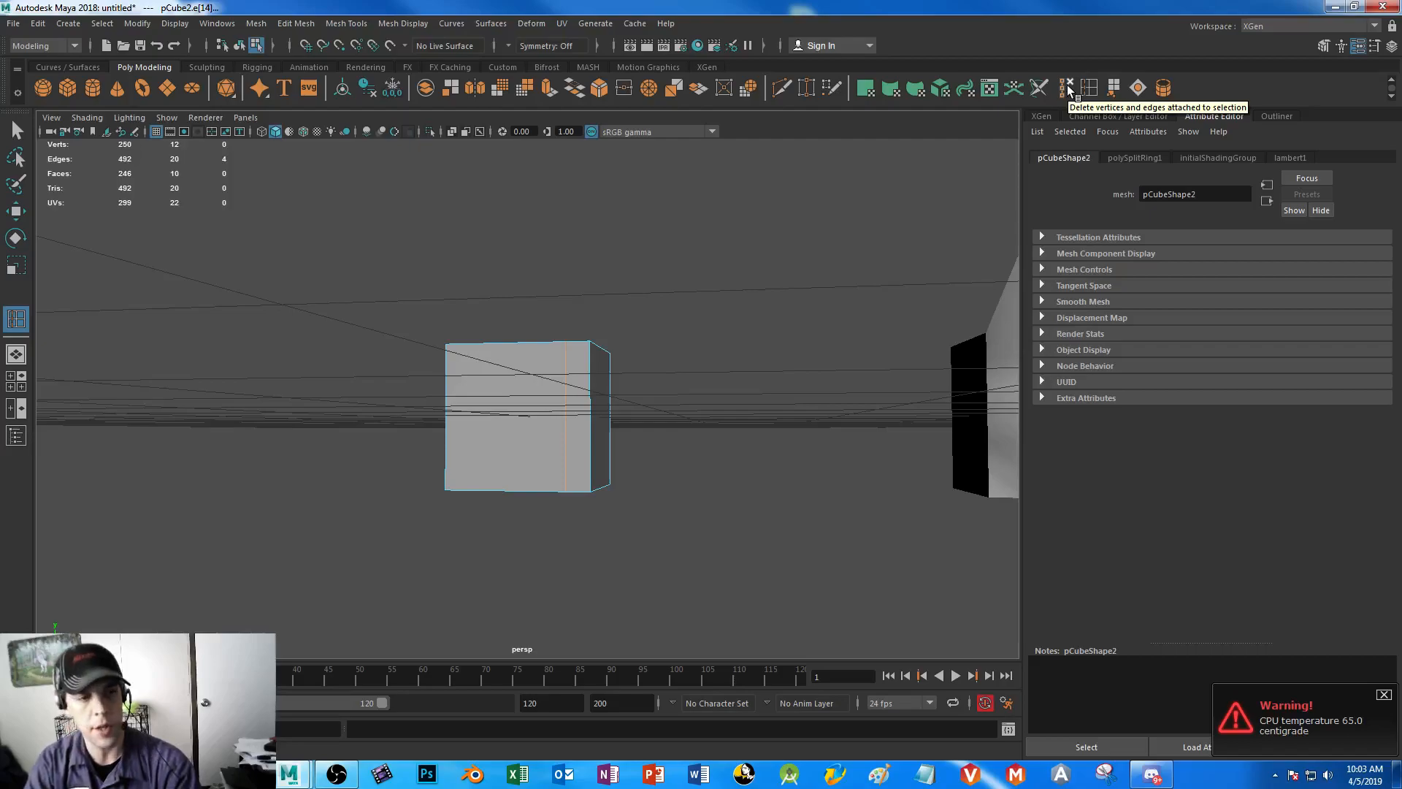
alt+drag(588, 457, 443, 491)
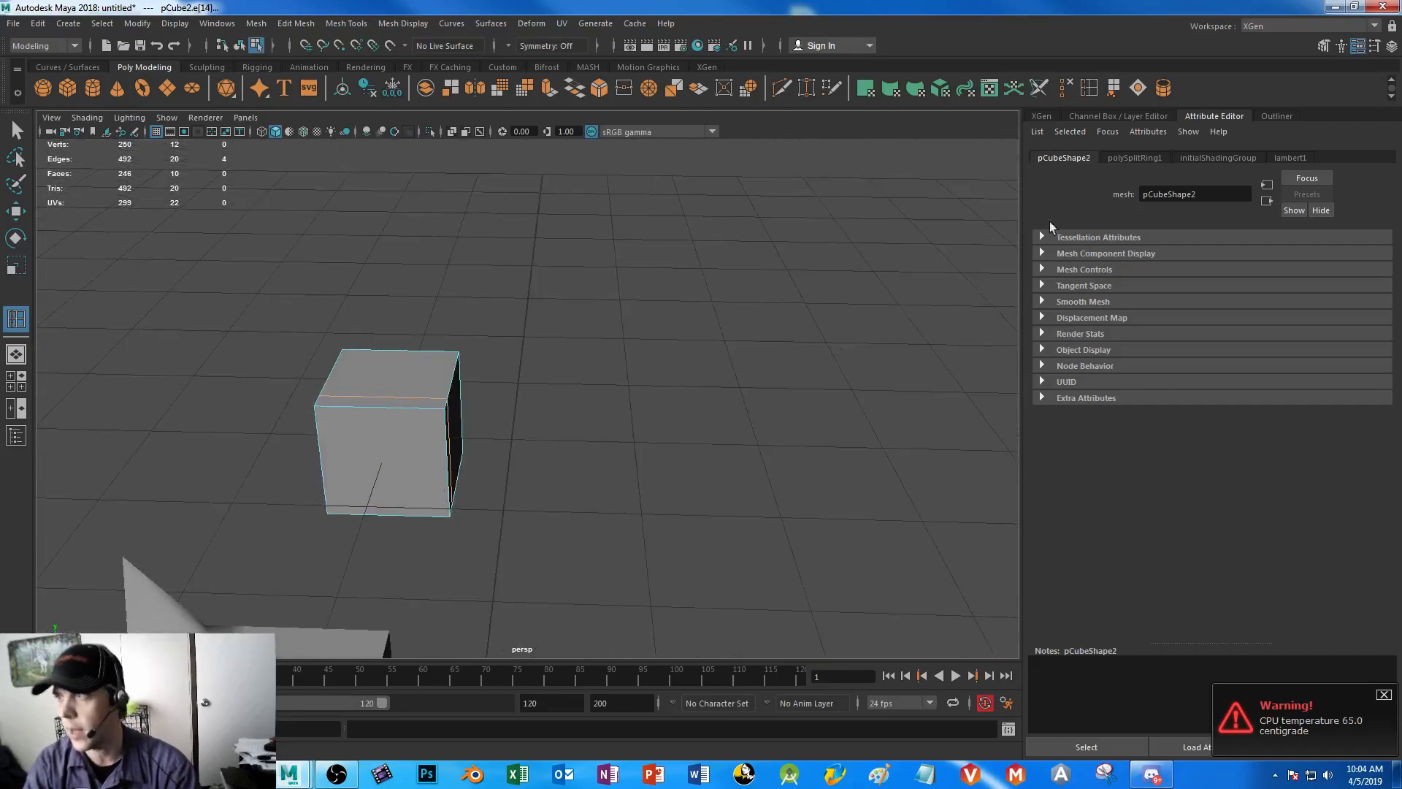
click(1063, 83)
- Select the distorted cube as a whole object and delete it from the scene
alt+drag(349, 454, 640, 487)
alt+middle_drag(695, 451, 520, 314)
click(21, 132)
click(856, 363)
right_drag(856, 353, 923, 322)
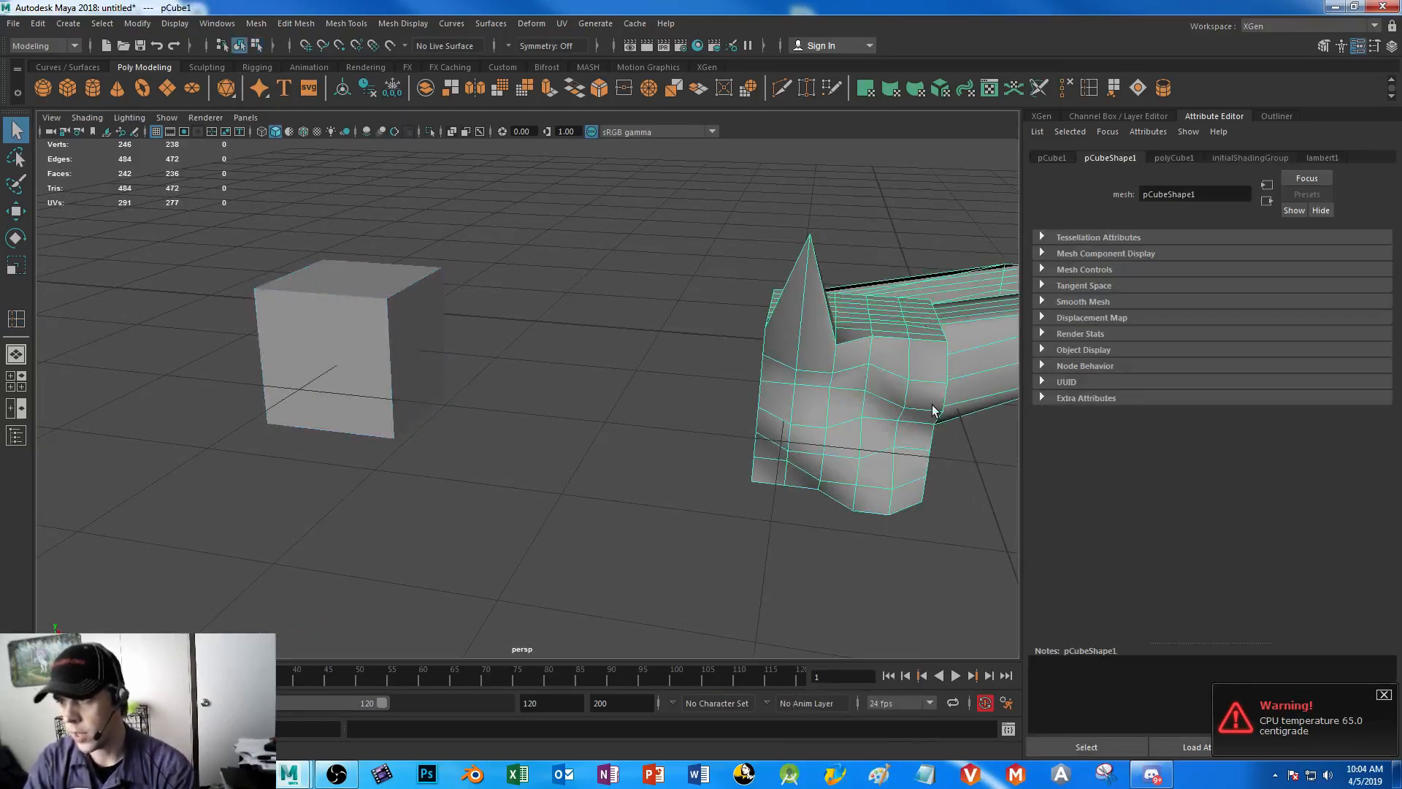
right_drag(818, 353, 874, 357)
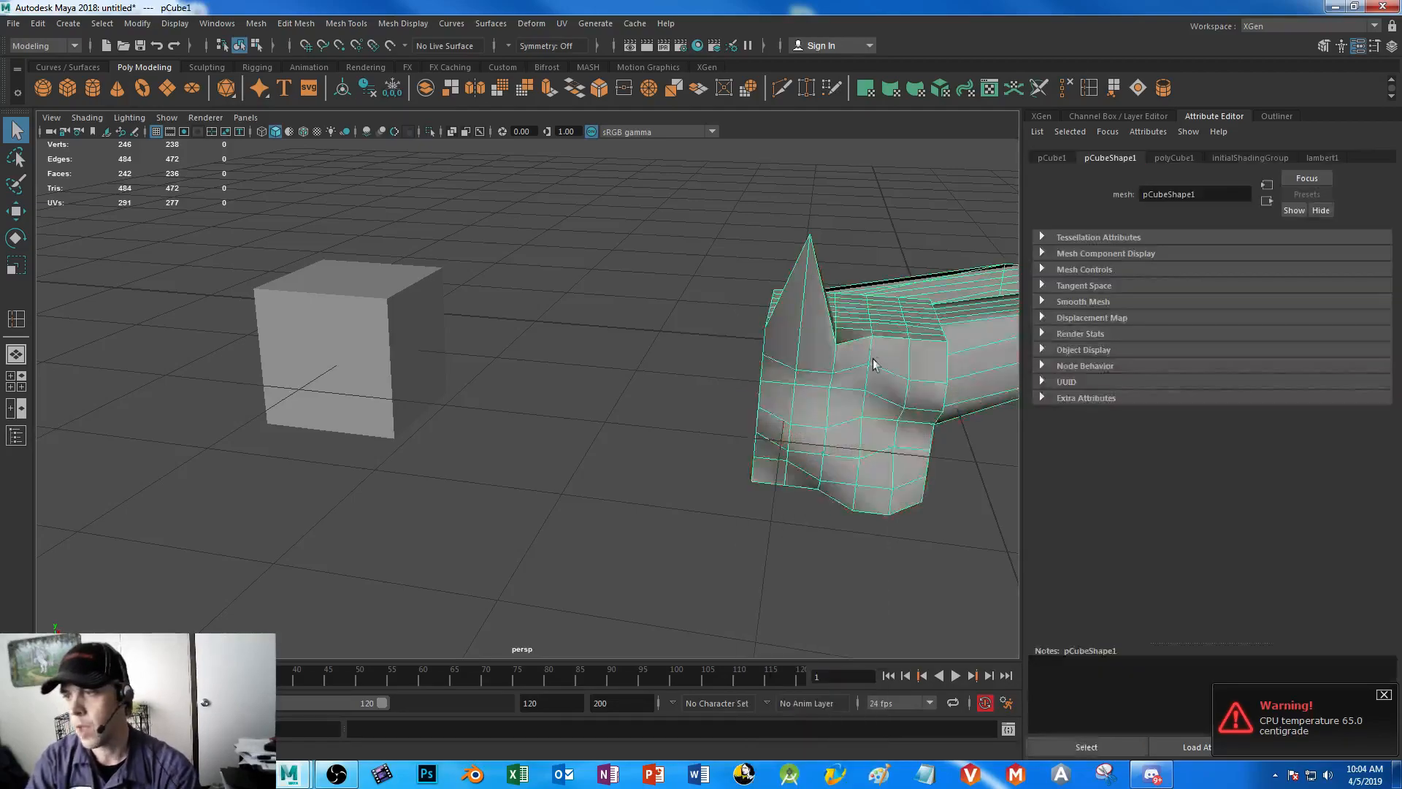
key(Delete)
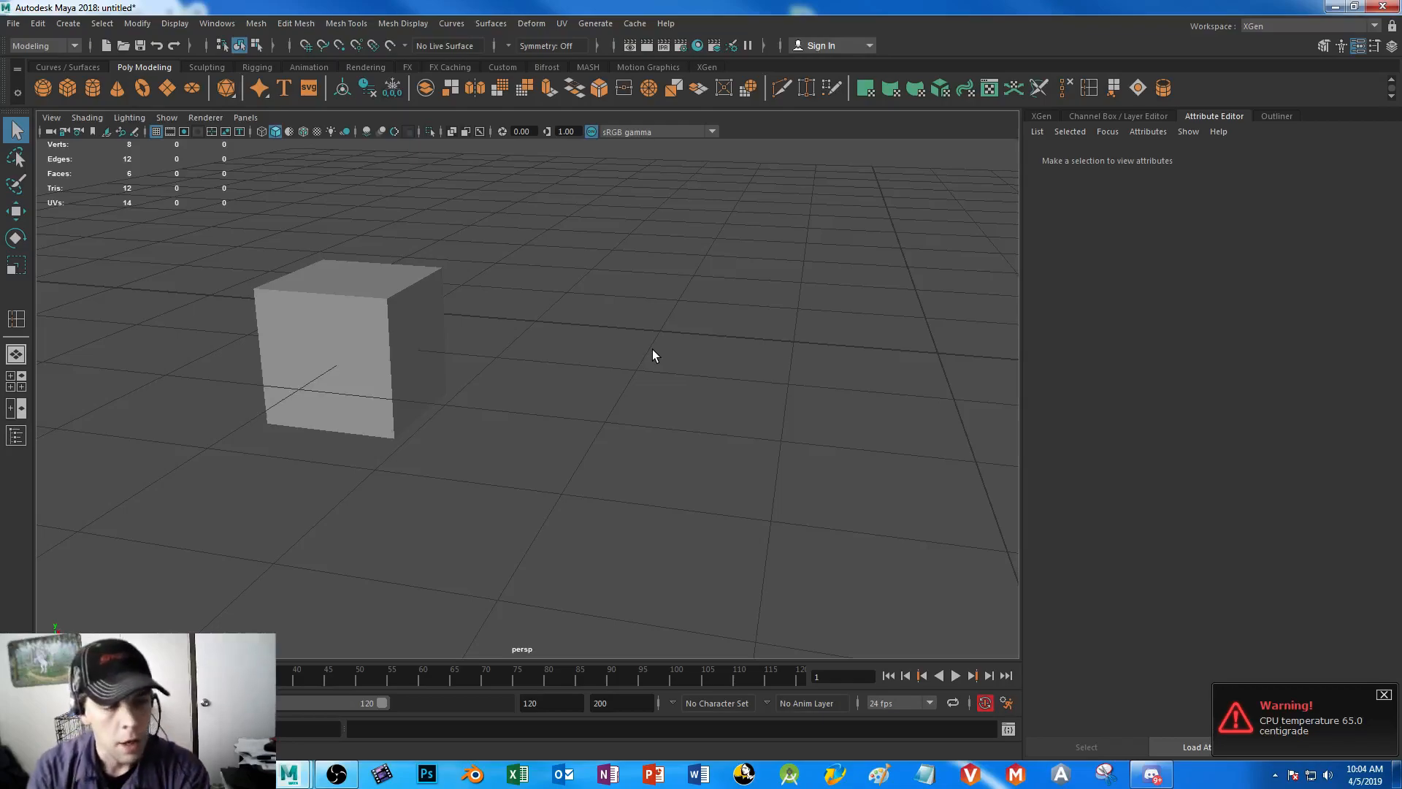
- Switch the remaining cube to face mode, select its top face, and return to object mode
right_click(352, 292)
click(352, 332)
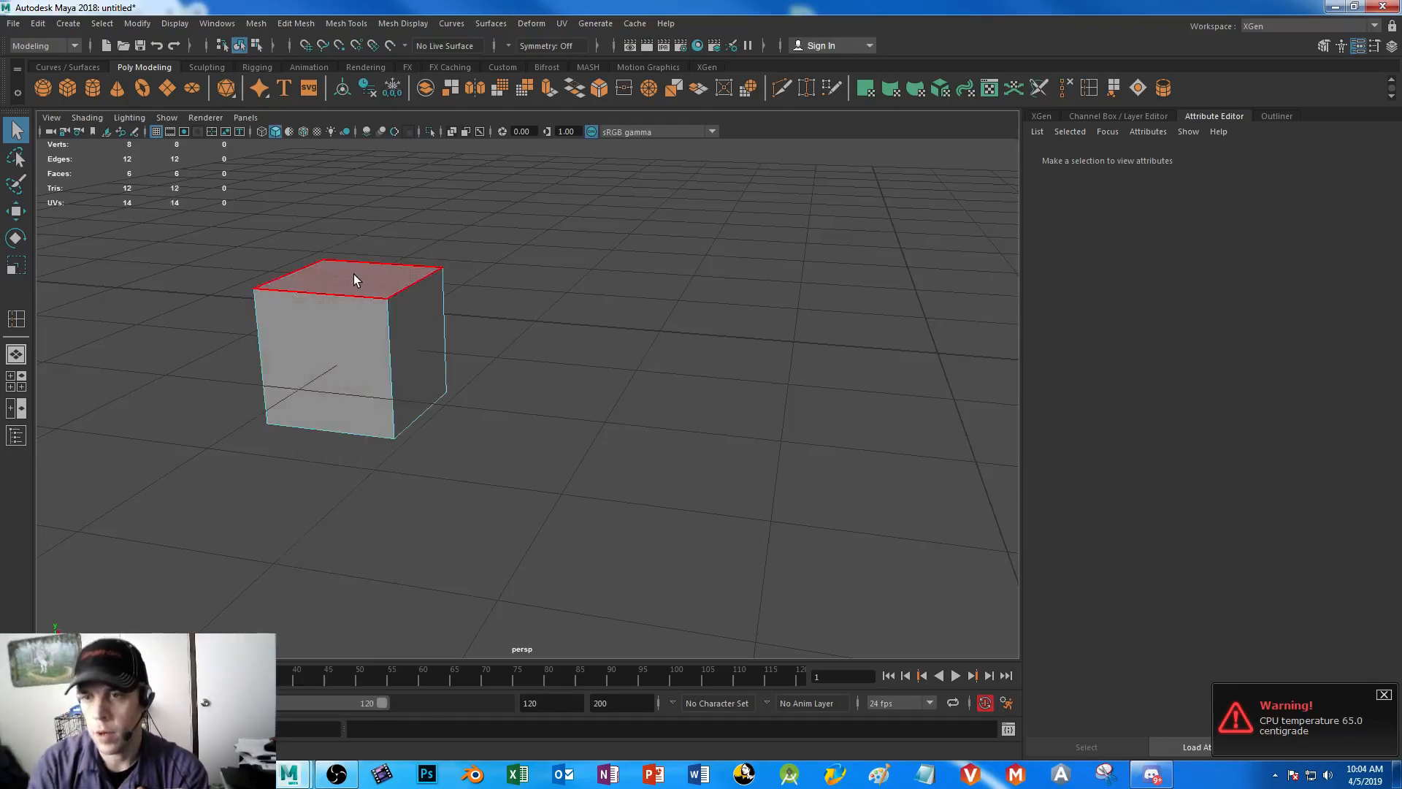
click(353, 274)
right_click(391, 350)
click(475, 295)
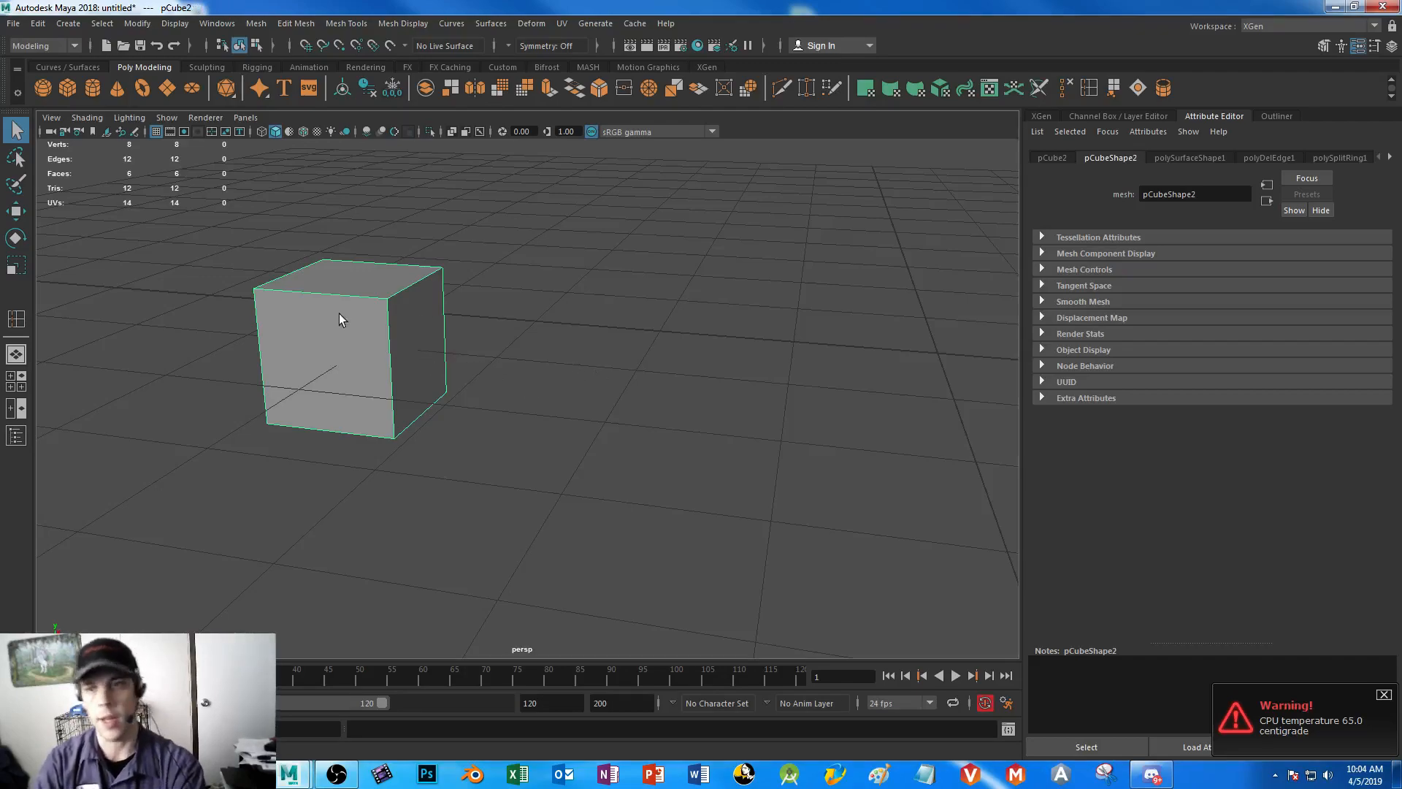
- Show the cube's transform attributes, select one of its side faces in face mode, and return to object mode
click(1052, 158)
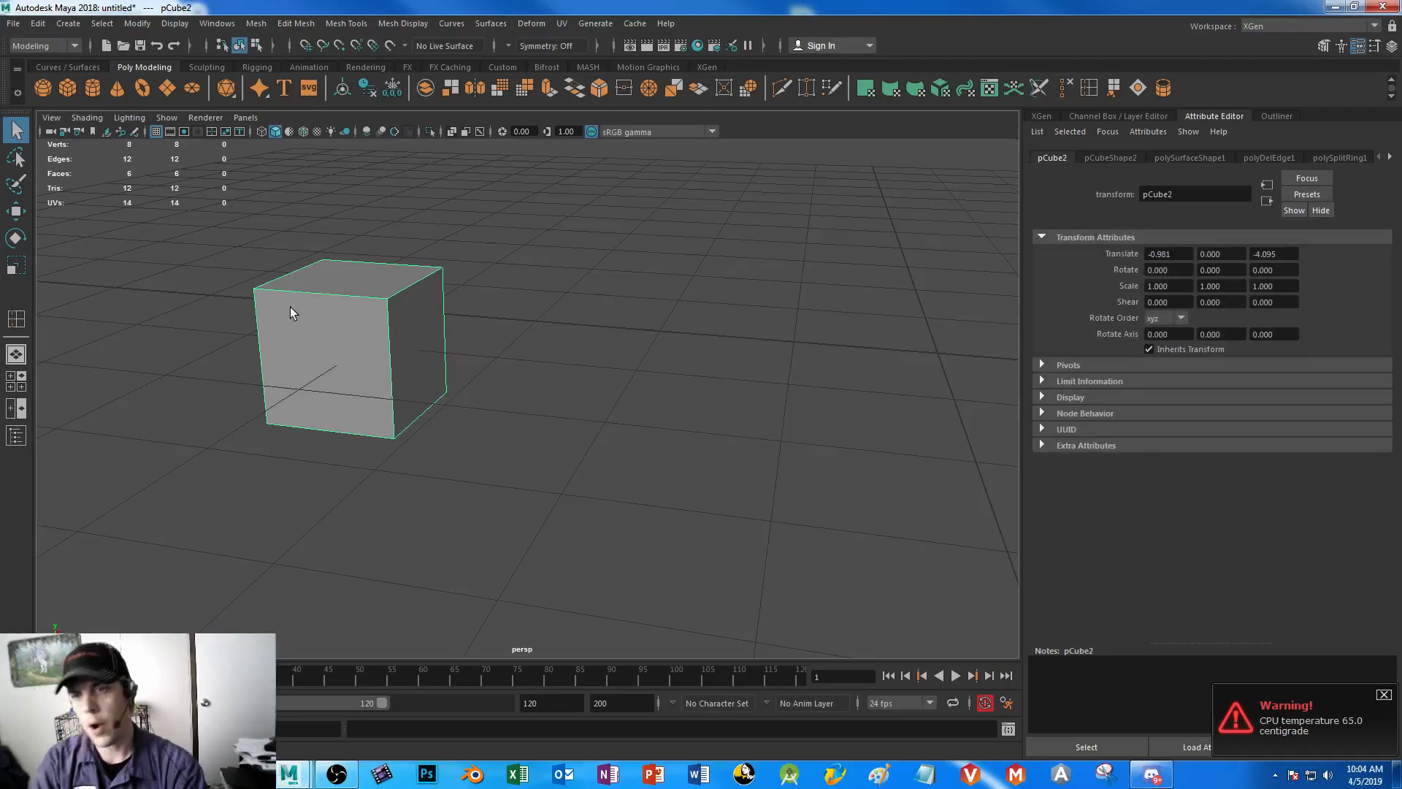
alt+drag(291, 363, 423, 377)
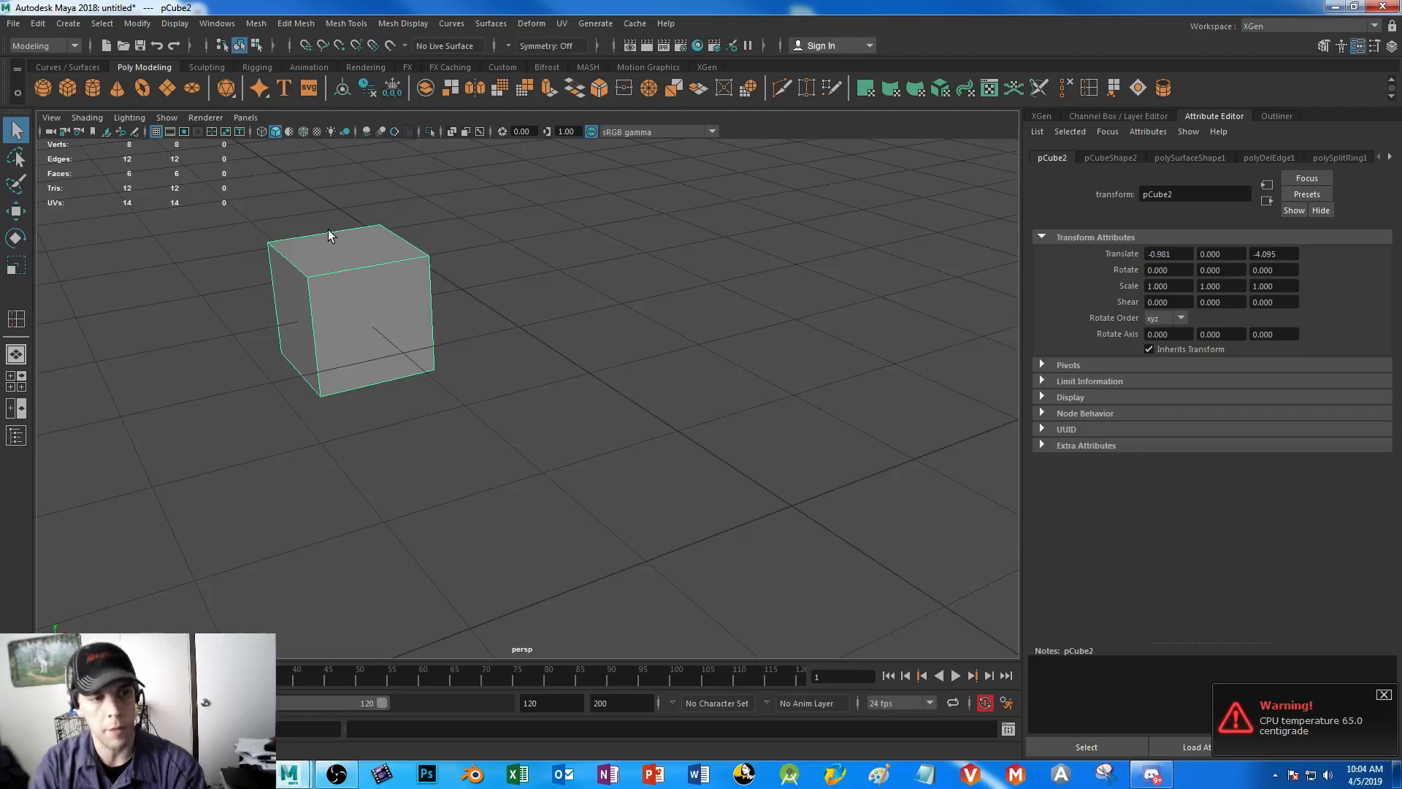
right_drag(292, 270, 291, 301)
click(291, 300)
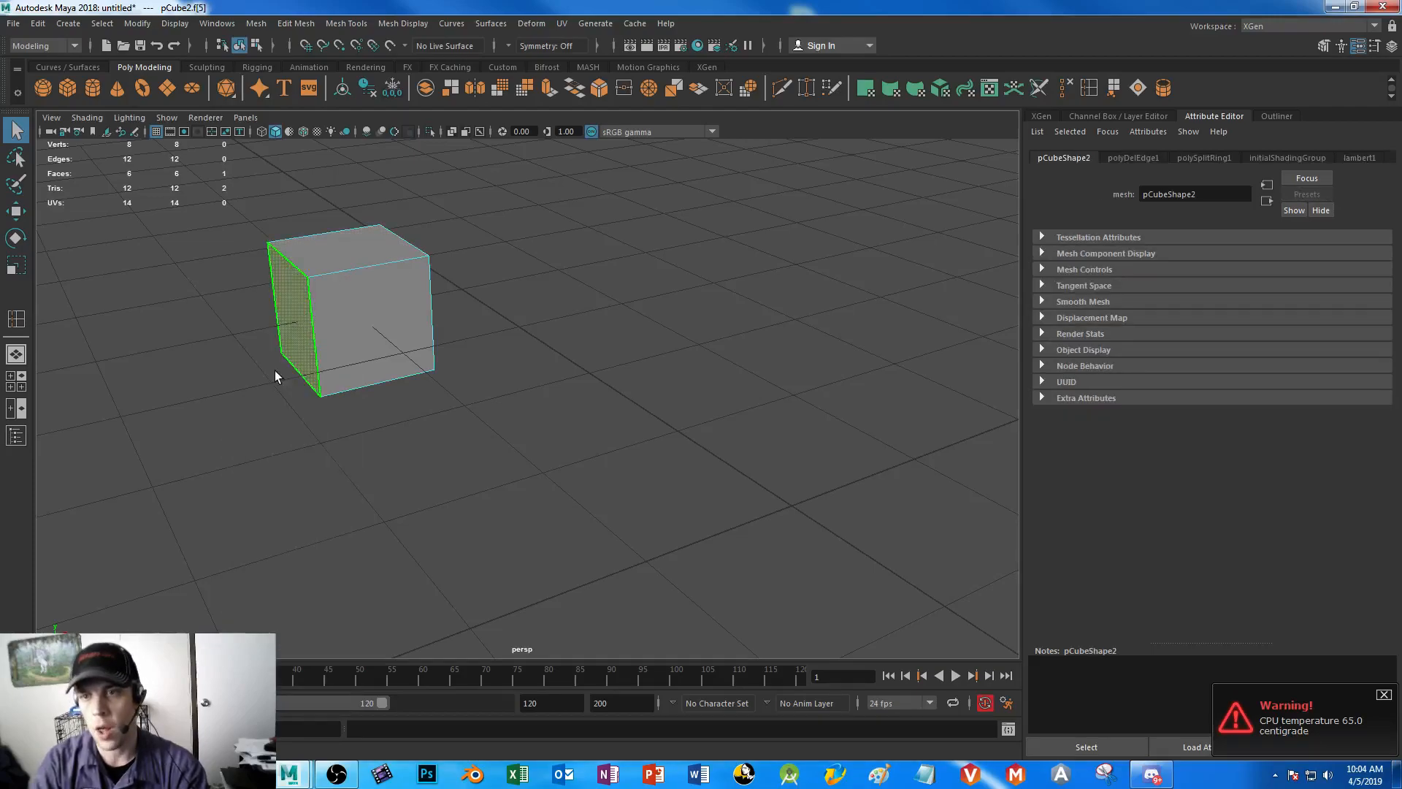
click(196, 353)
right_drag(369, 285, 398, 271)
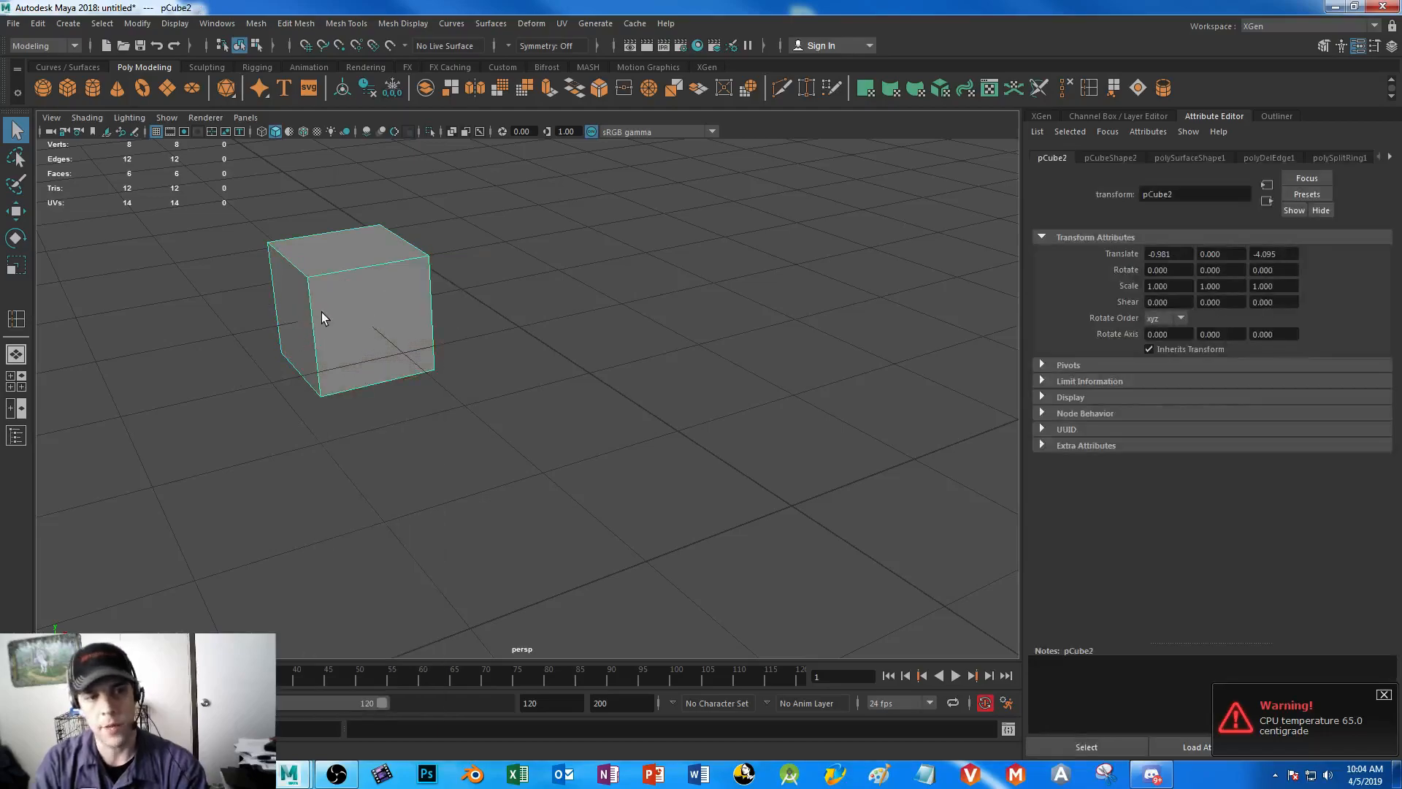
- Set the cube's X scale to 2 and clear the selection
double_click(1169, 286)
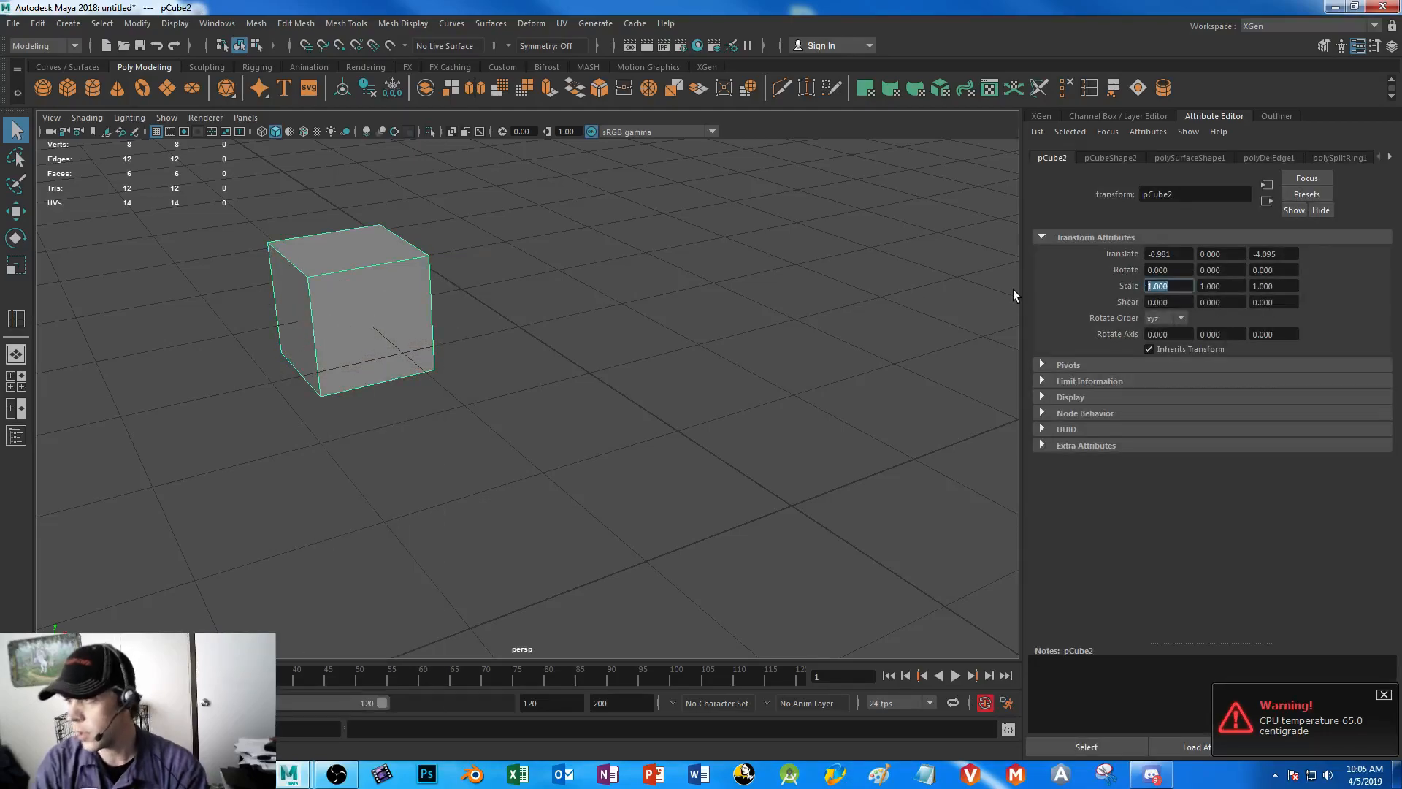
text(2)
key(Return)
click(342, 426)
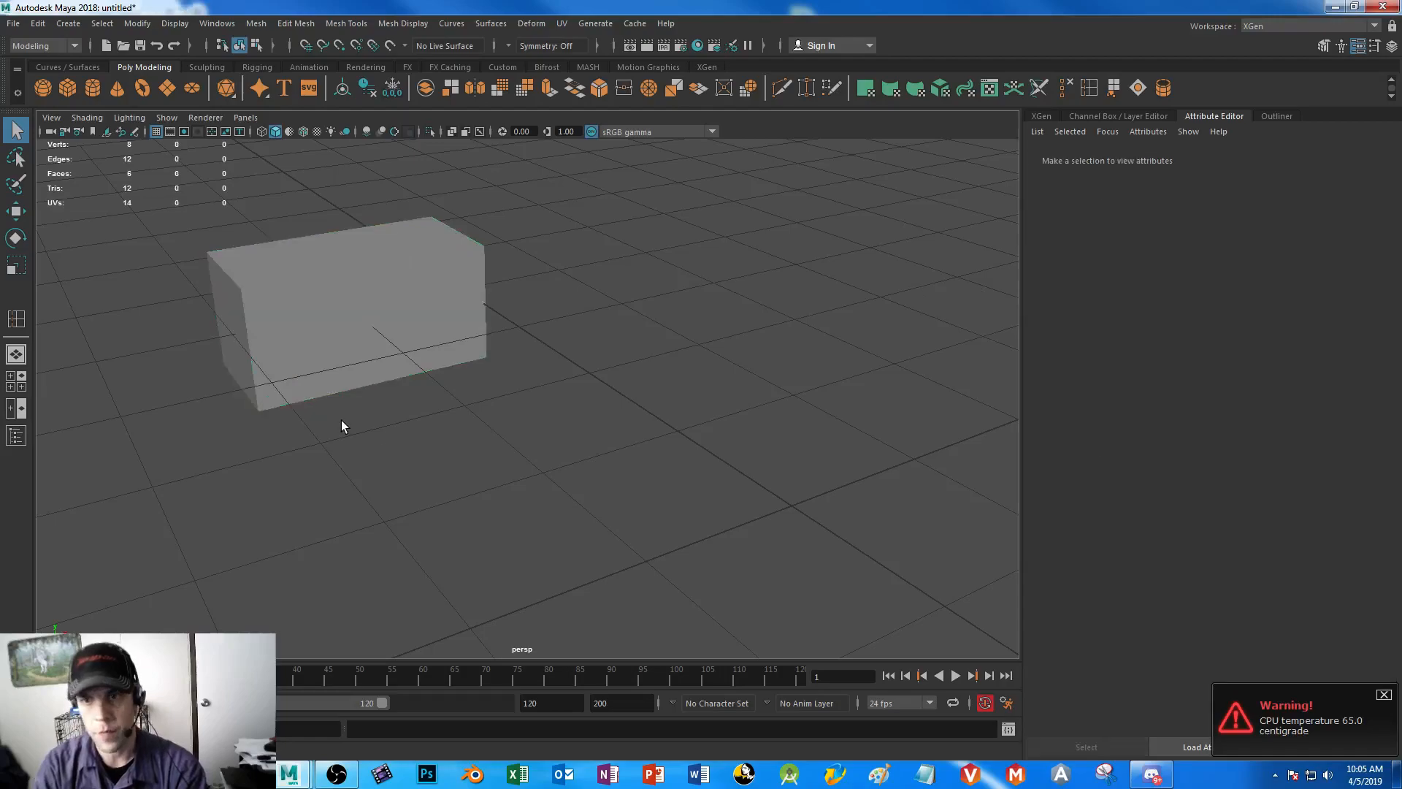
alt+drag(441, 426, 422, 383)
- Move the stretched cube along Z to about 3.25 and scale it down uniformly to about 0.71 × 0.355 × 0.355
click(422, 383)
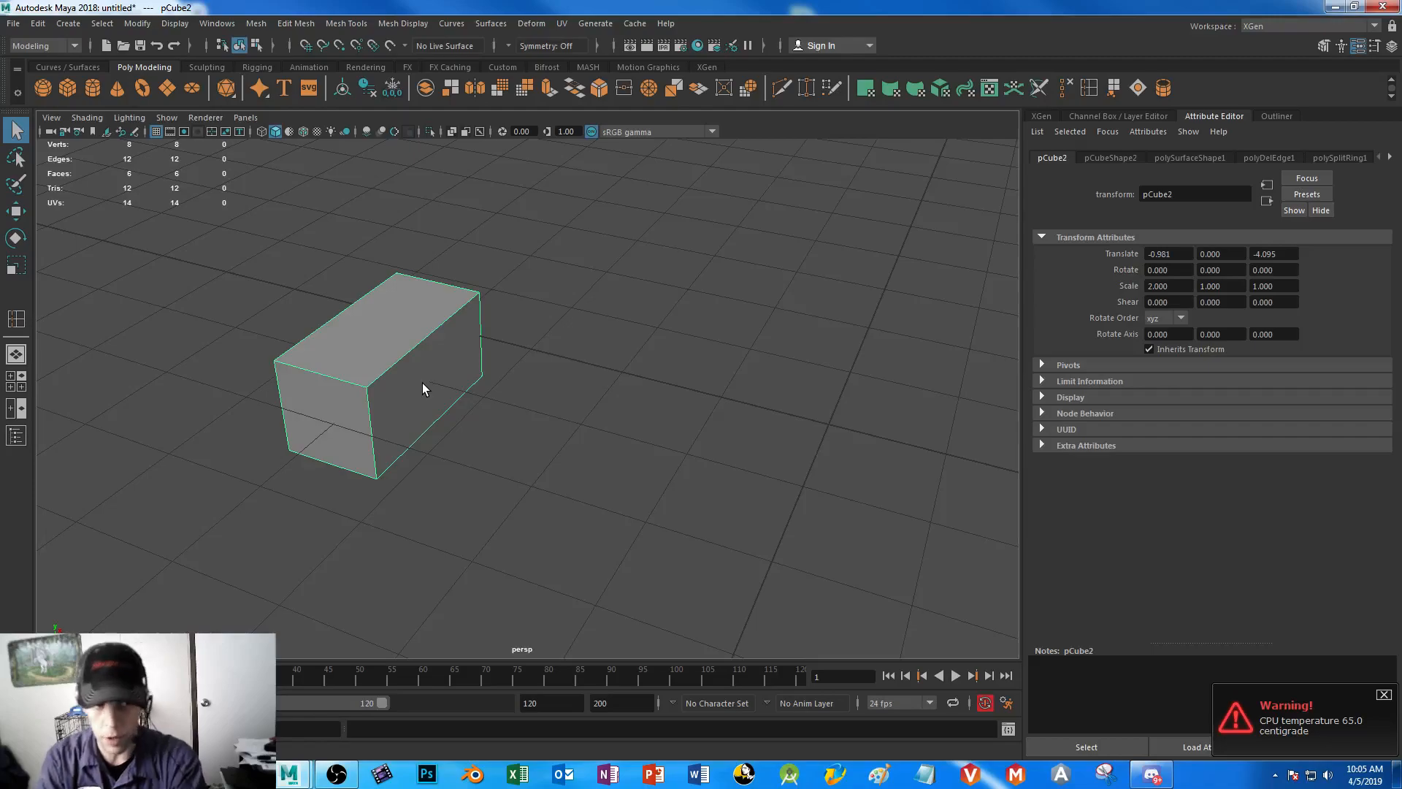
alt+right_drag(647, 473, 567, 397)
key(w)
drag(515, 361, 858, 439)
alt+drag(774, 553, 526, 482)
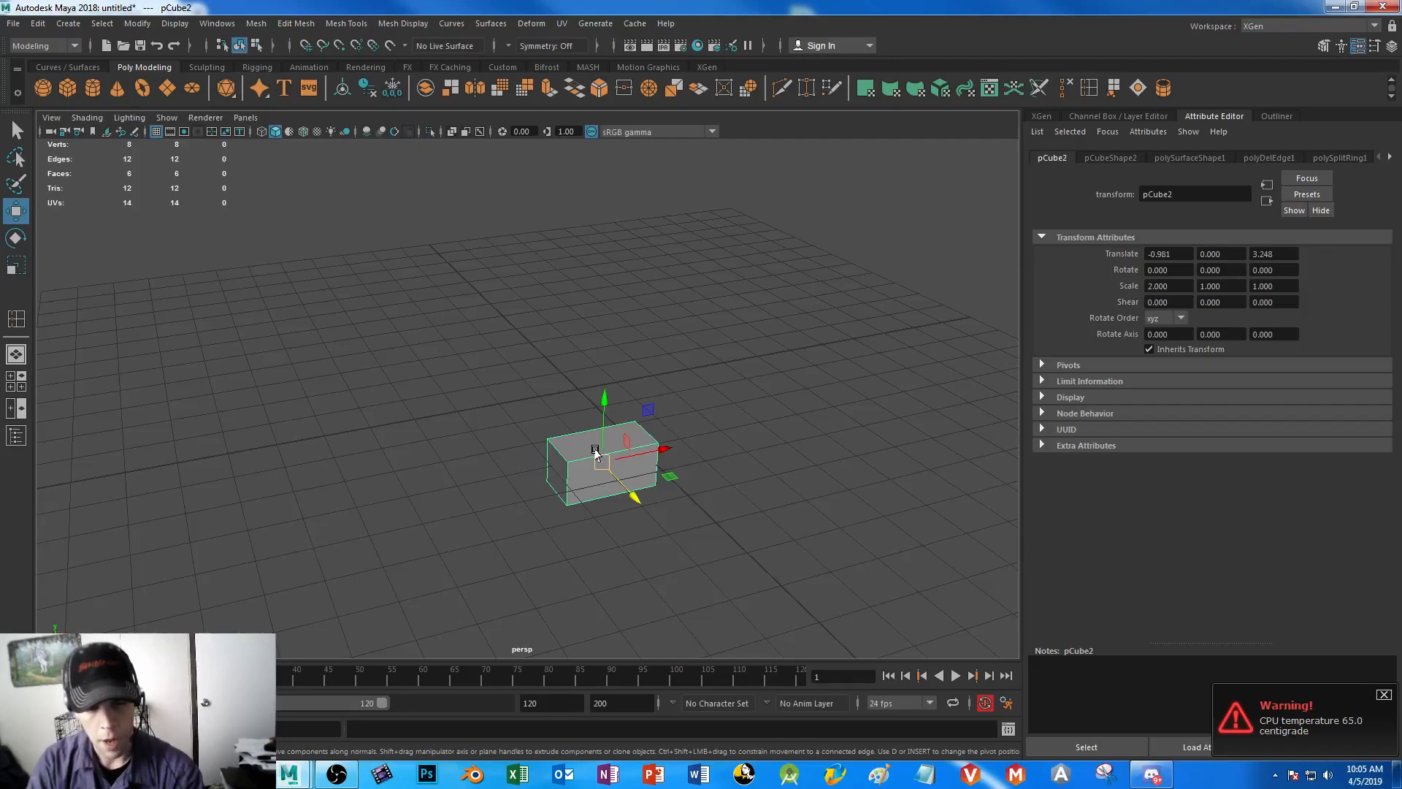
key(r)
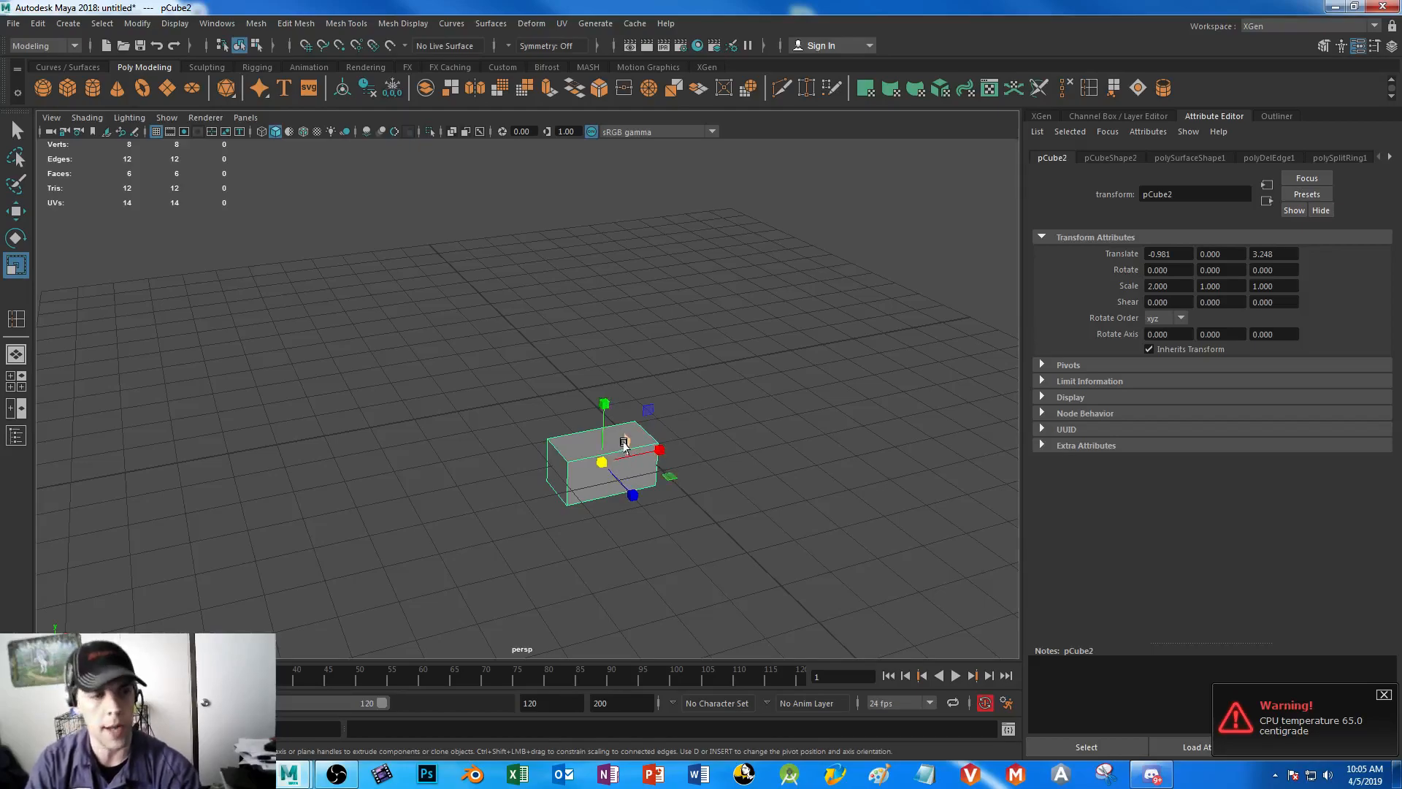
mouse_move(596, 473)
mouse_down()
mouse_move(561, 471)
mouse_move(617, 486)
mouse_up()
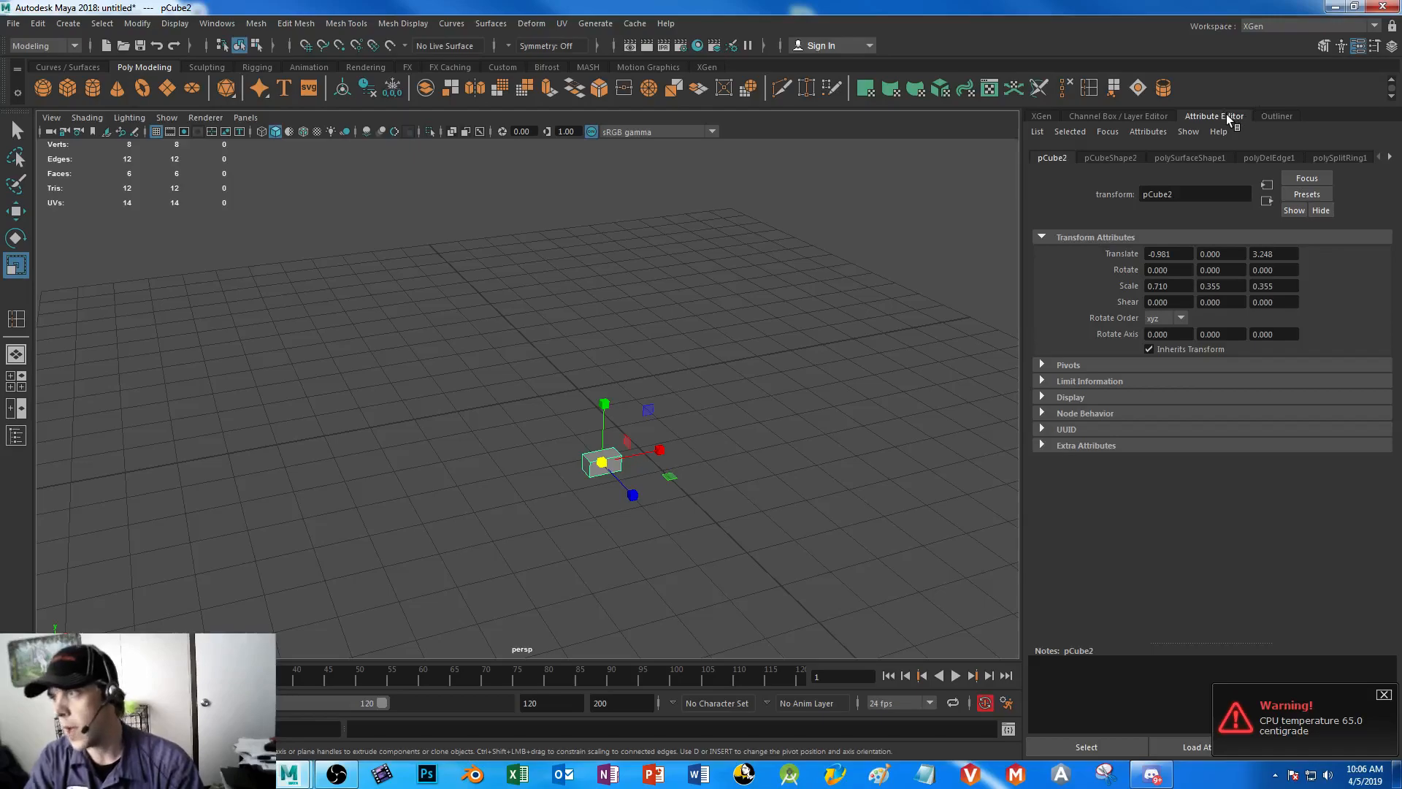
- Open the Channel Box and examine the cube's translate, rotate and scale values
click(1128, 117)
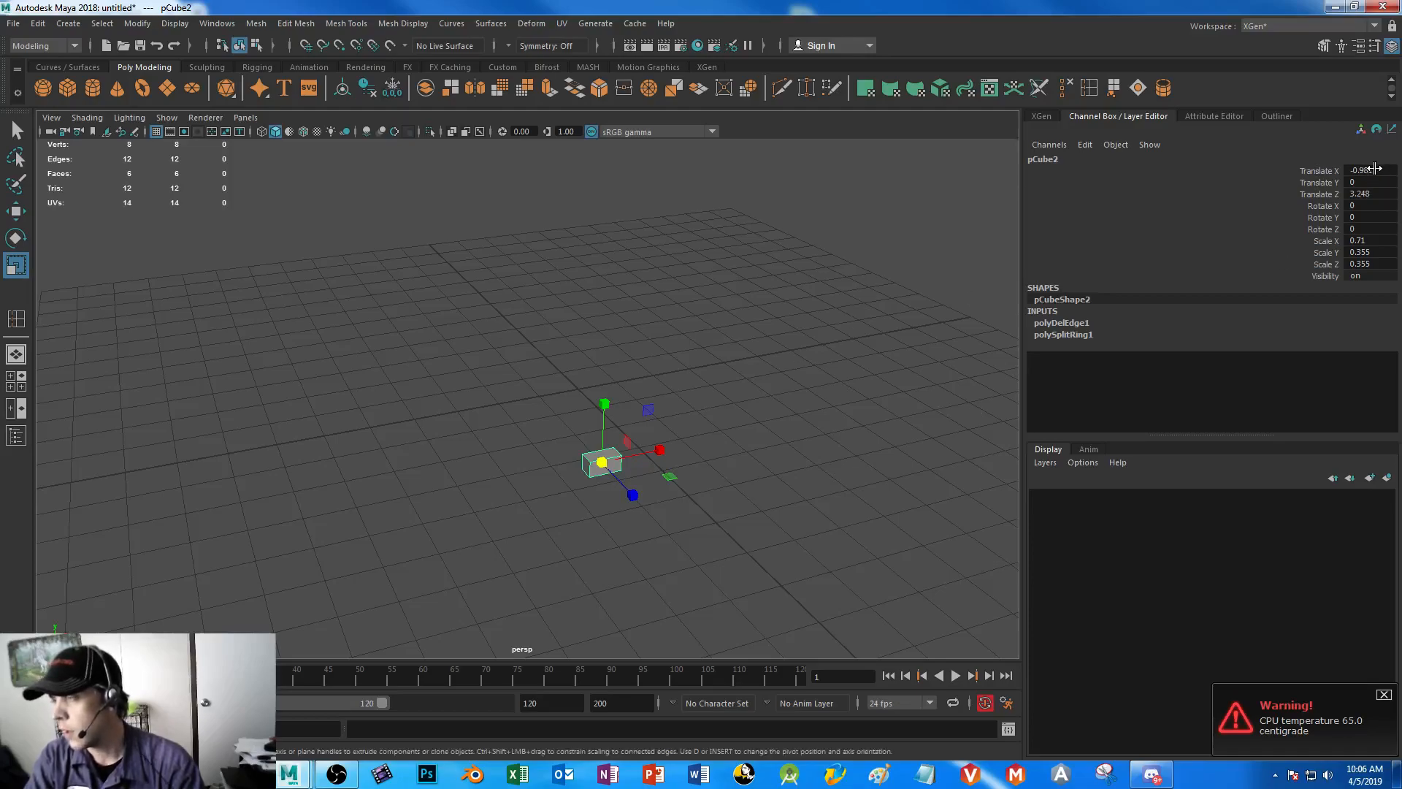
drag(1375, 169, 1377, 193)
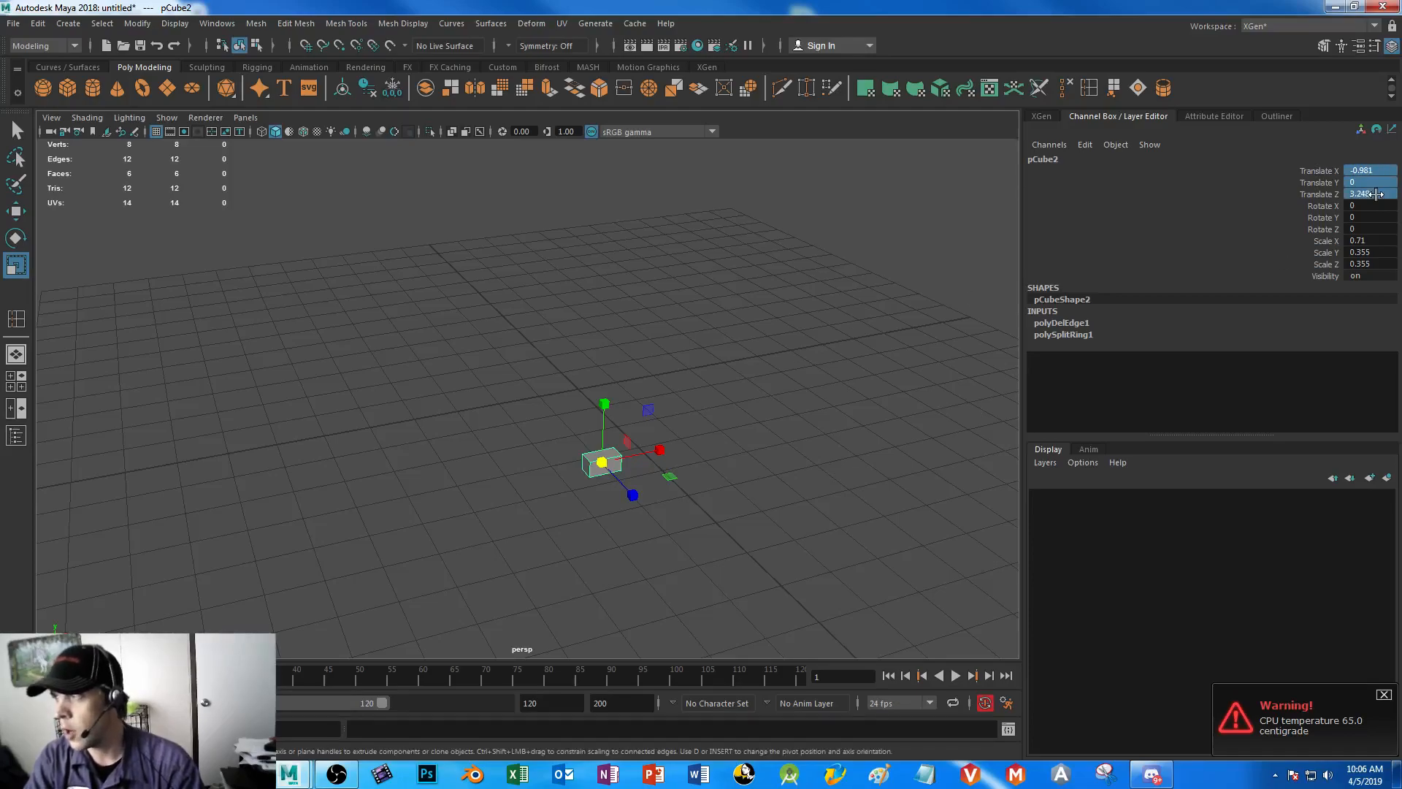
double_click(1376, 193)
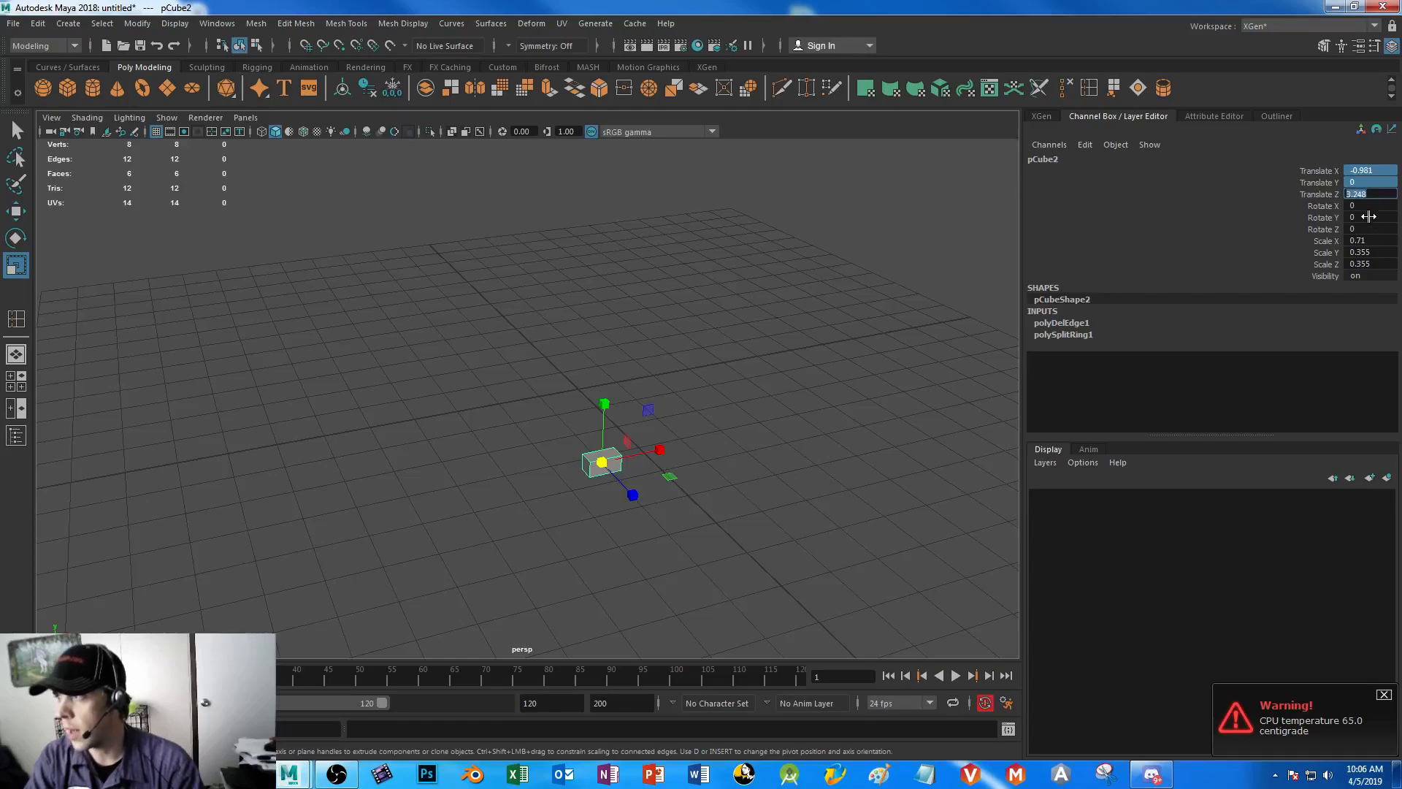
double_click(1368, 218)
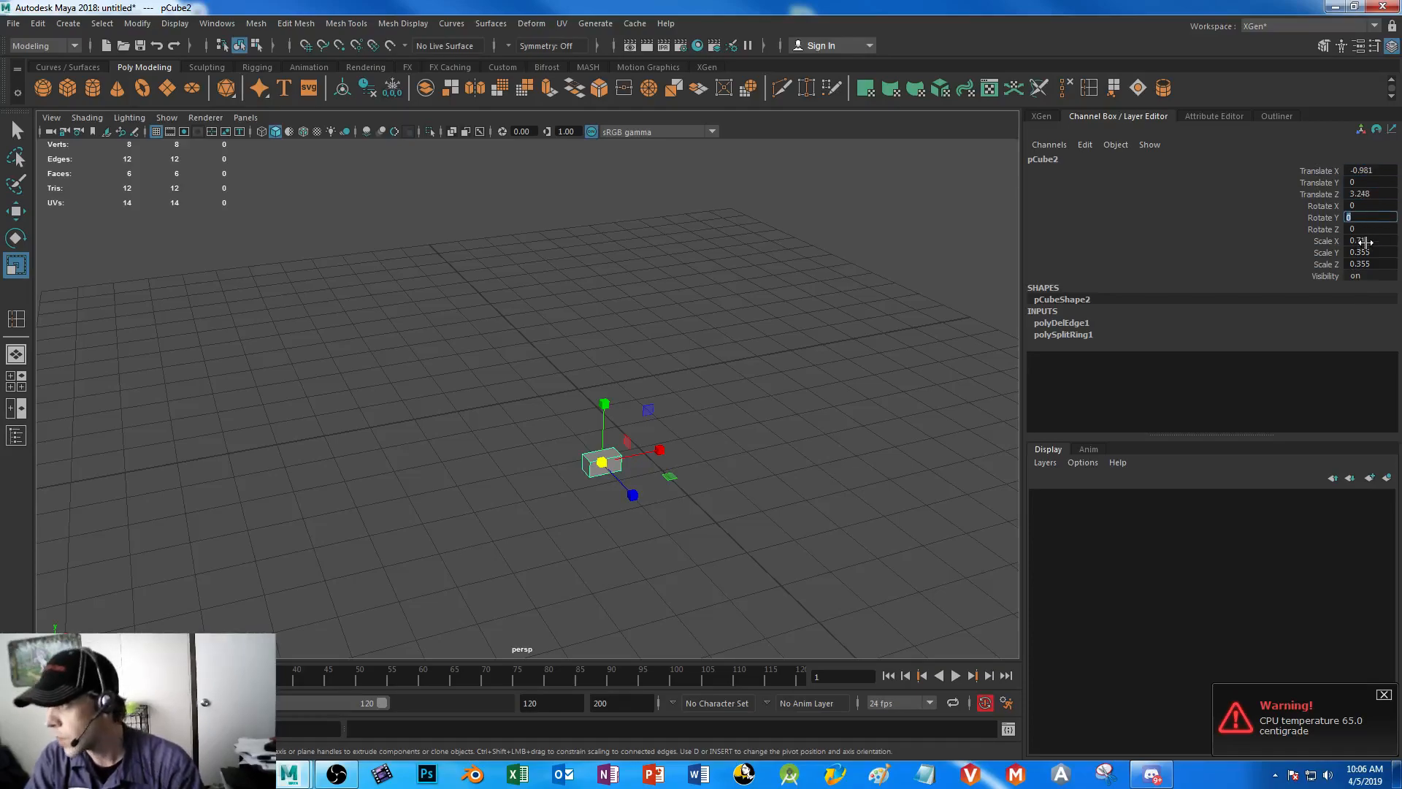
drag(1374, 241, 1376, 265)
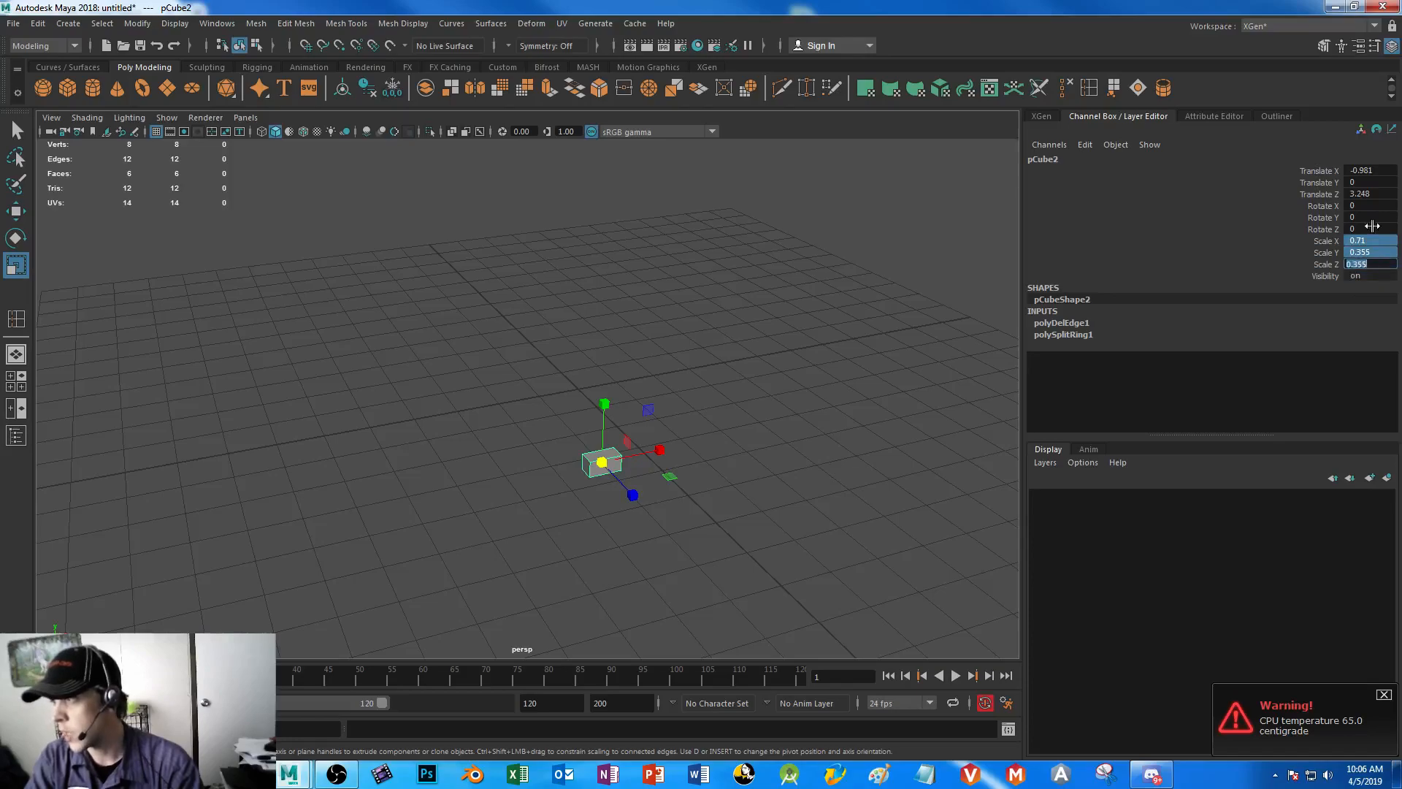
click(1366, 195)
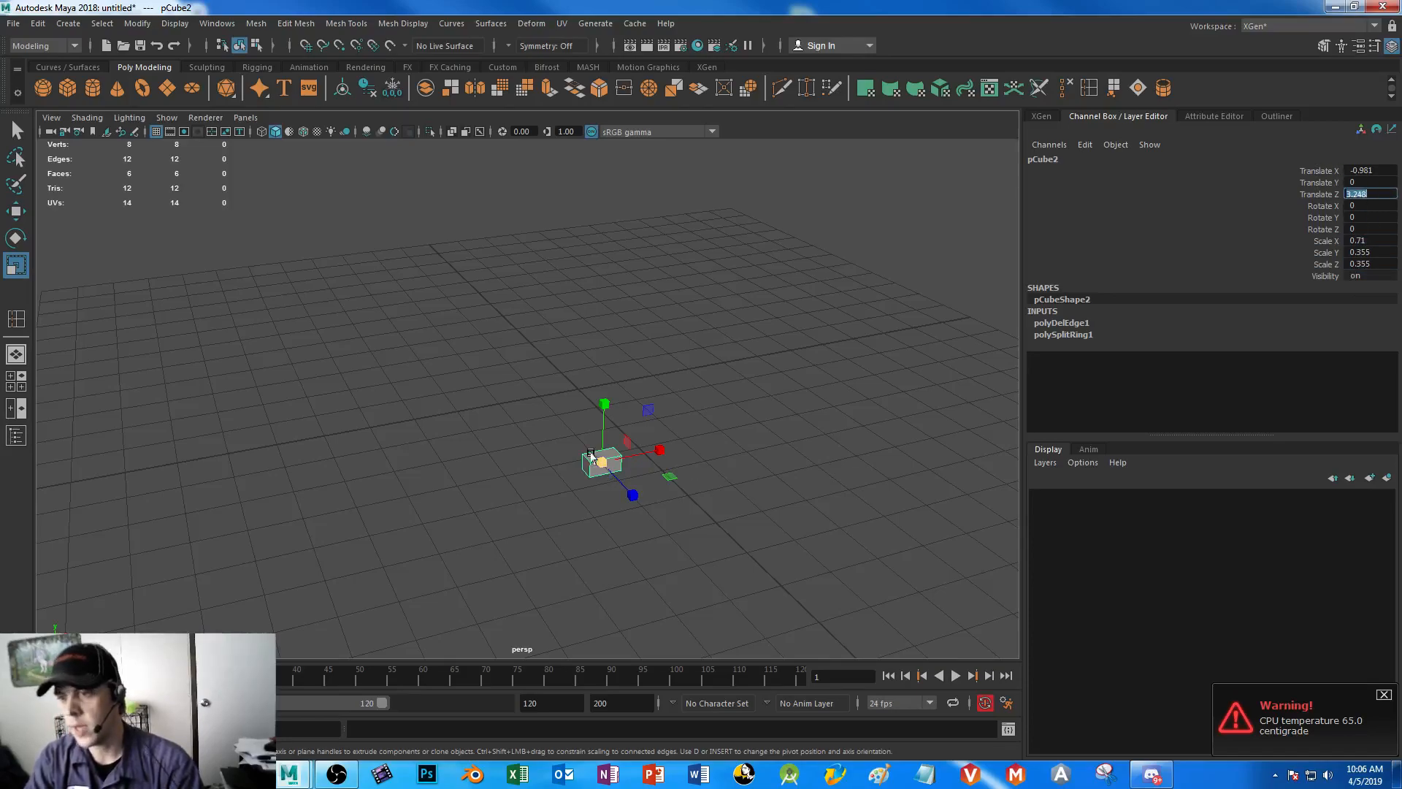
- Move the cube along the ground to about X -2.93 and Z 4.34
alt+drag(794, 357, 607, 415)
key(e)
key(w)
drag(573, 459, 591, 493)
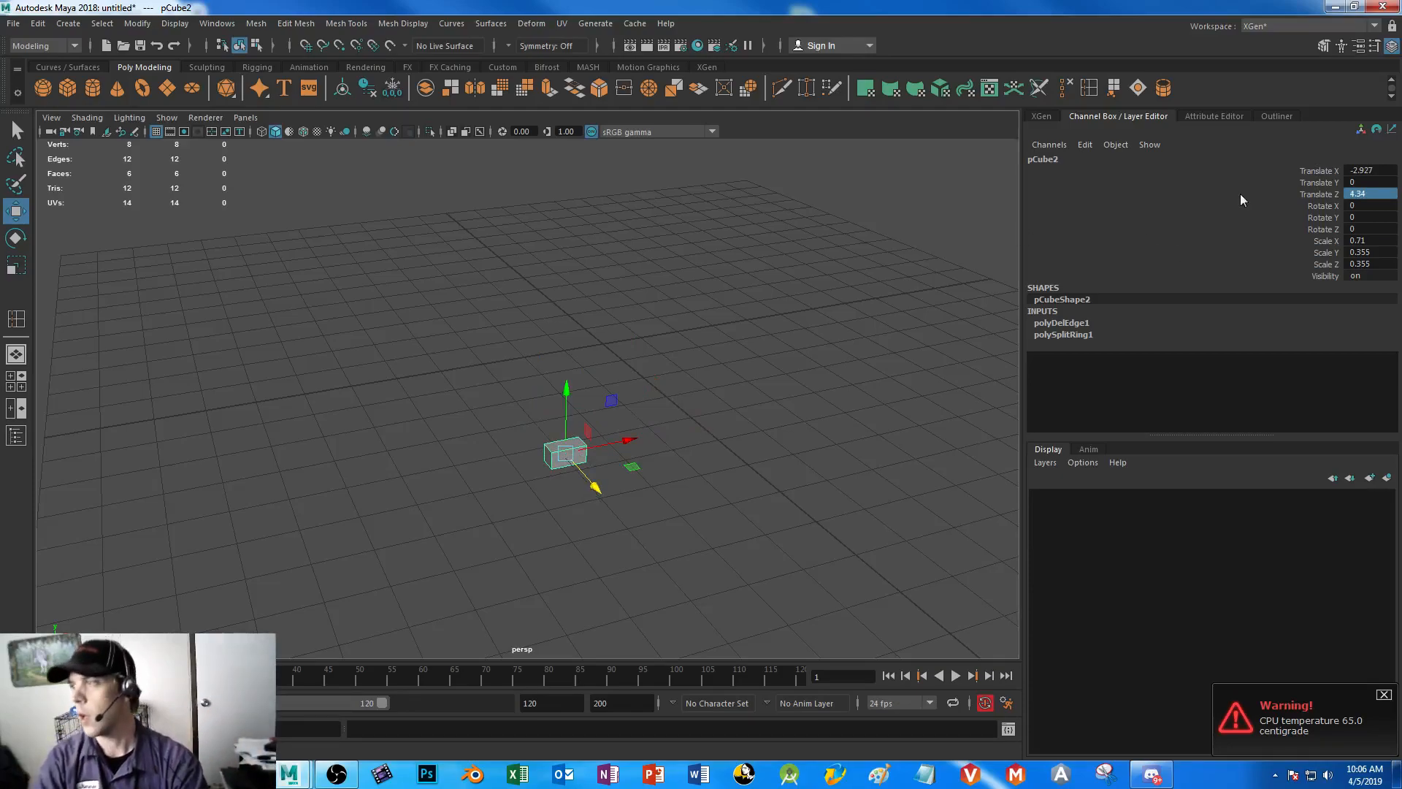
- Lock the cube's Translate X, Y and Z channels together
drag(1321, 169, 1323, 191)
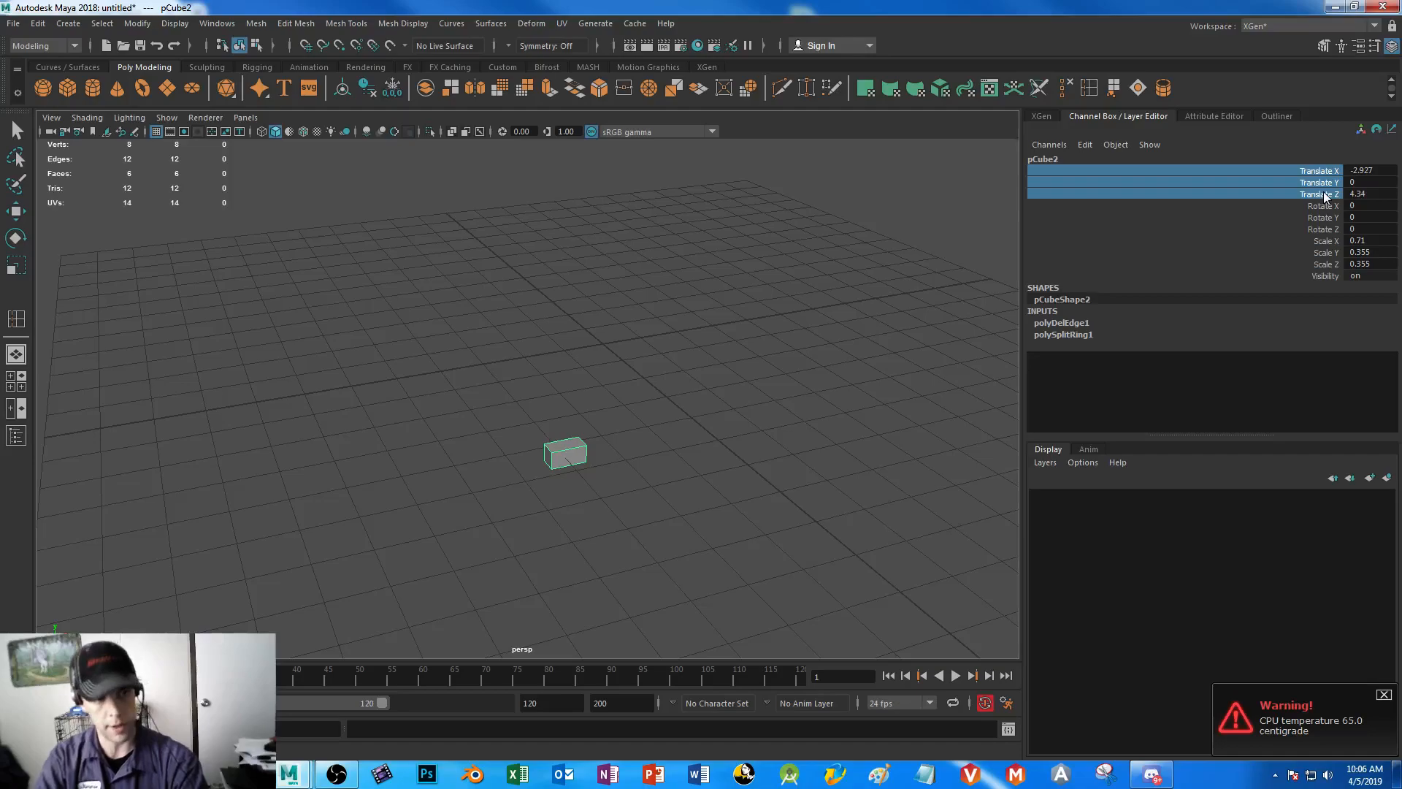
right_click(1320, 193)
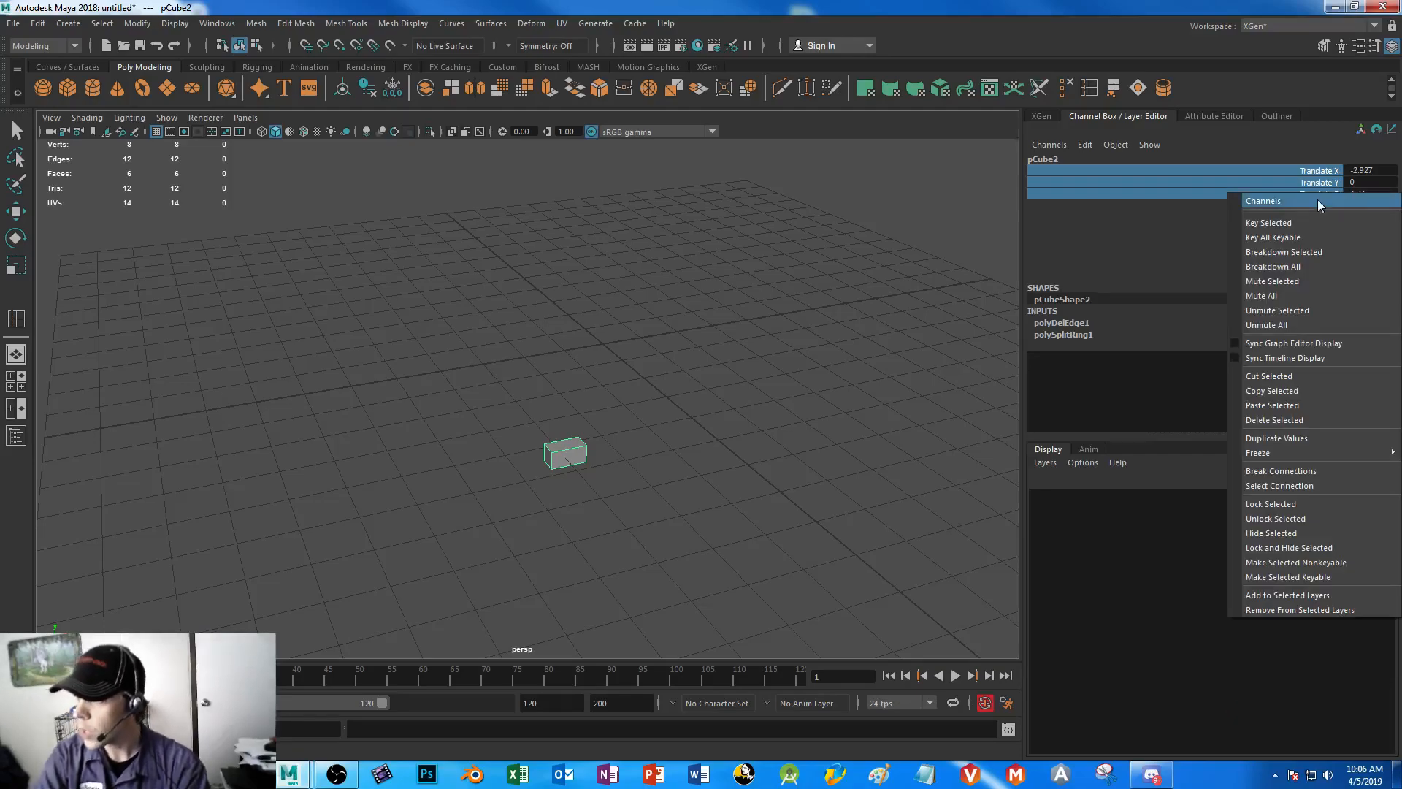
mouse_move(1268, 454)
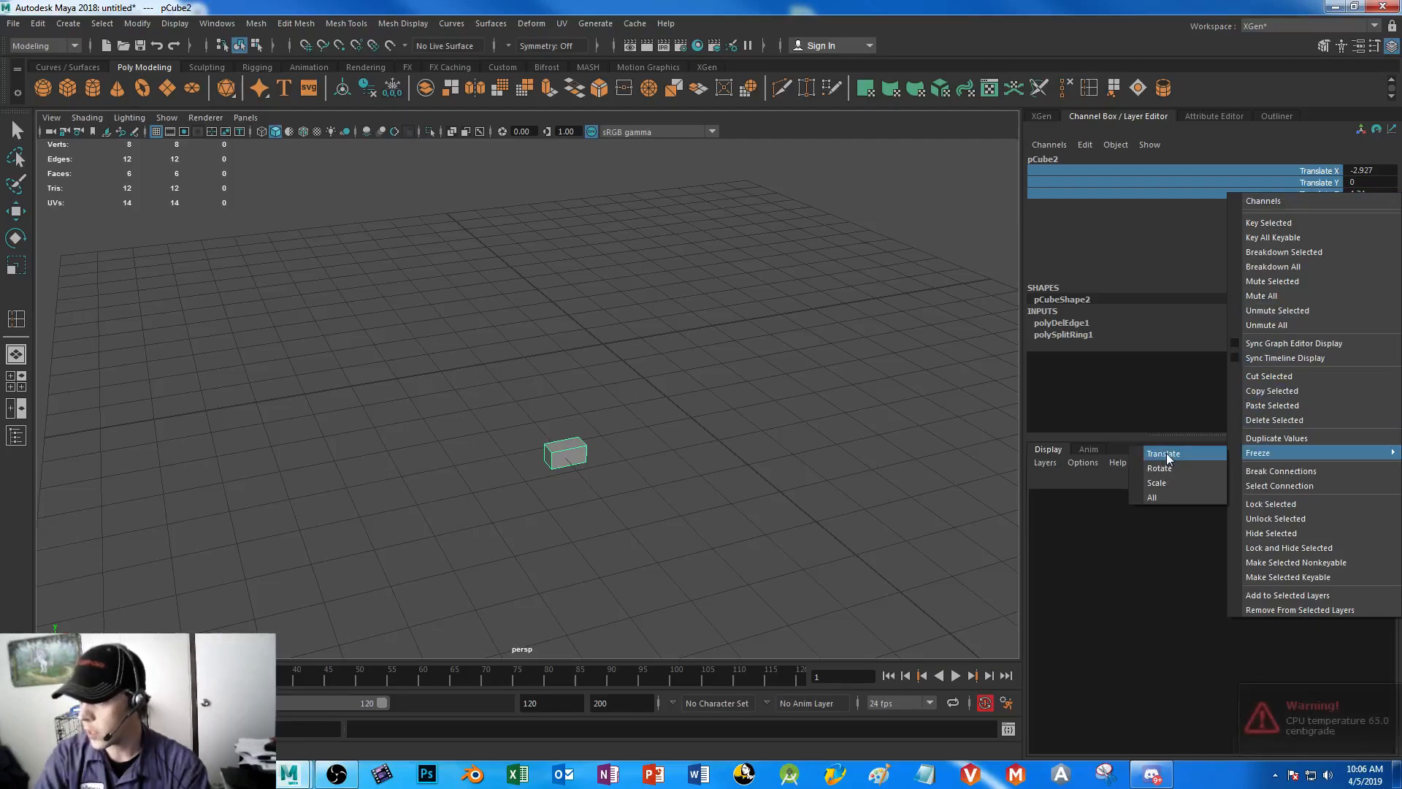
click(1291, 504)
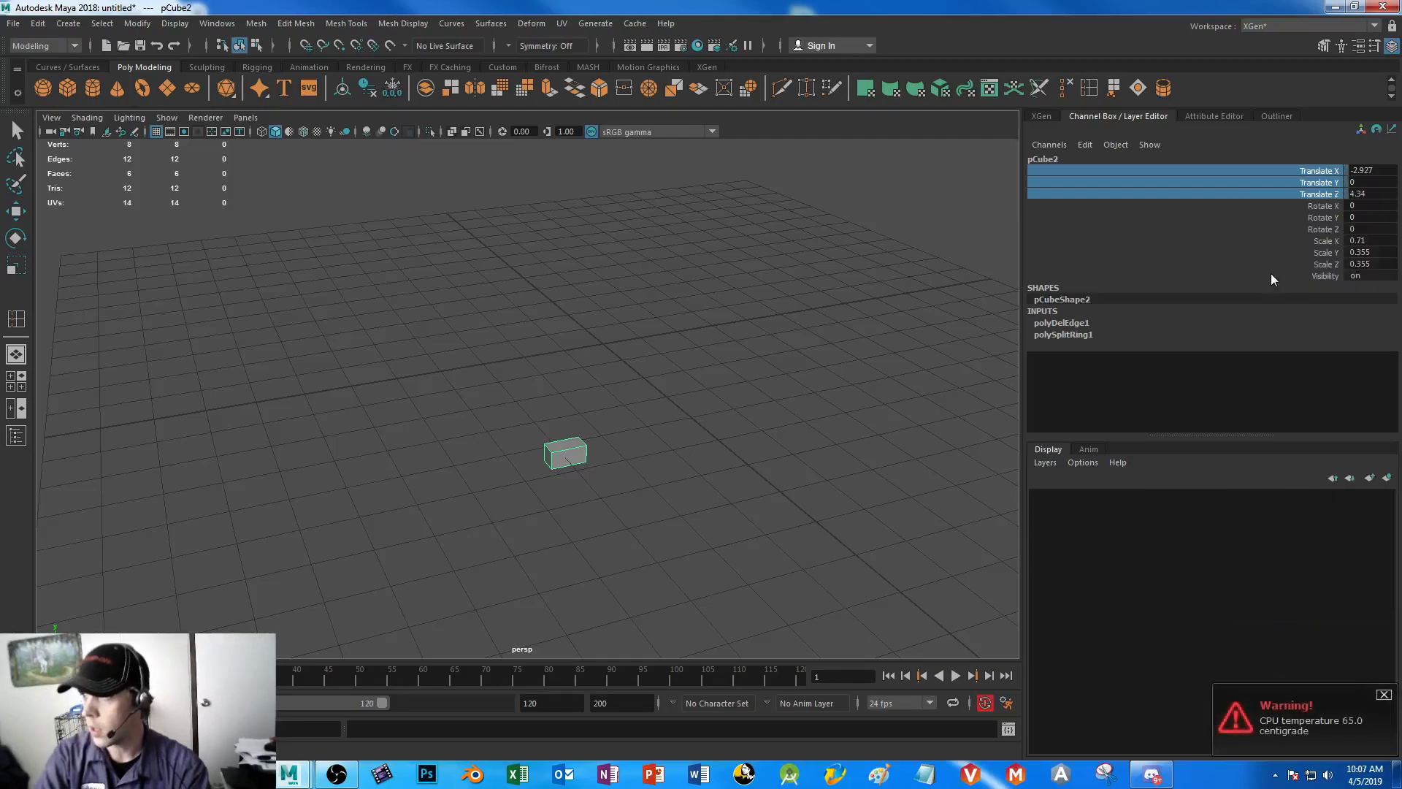
- Try to move the locked cube with its move manipulator, clearing and reselecting the cube between attempts
click(1258, 253)
click(1318, 171)
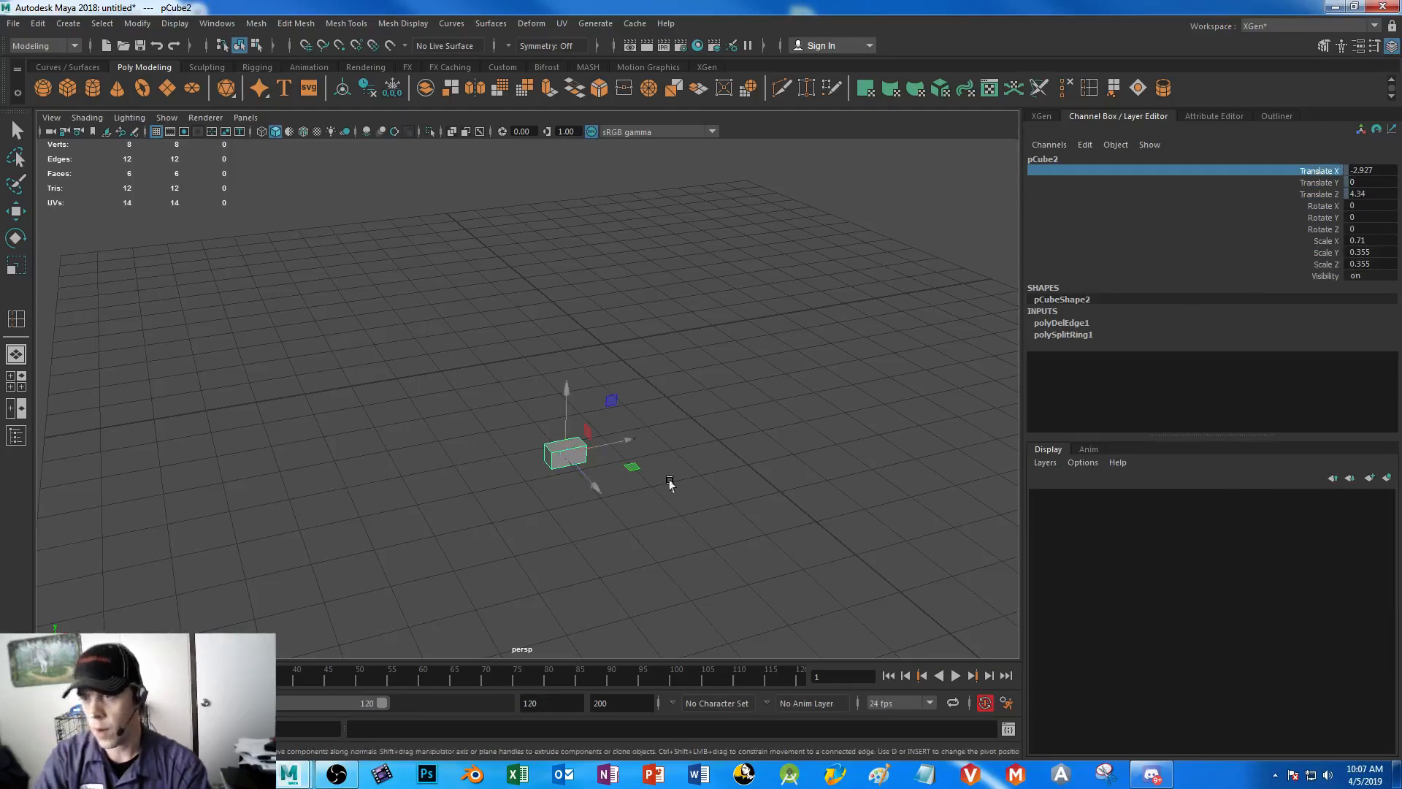
mouse_move(567, 389)
mouse_down()
mouse_move(550, 406)
mouse_move(563, 391)
mouse_up()
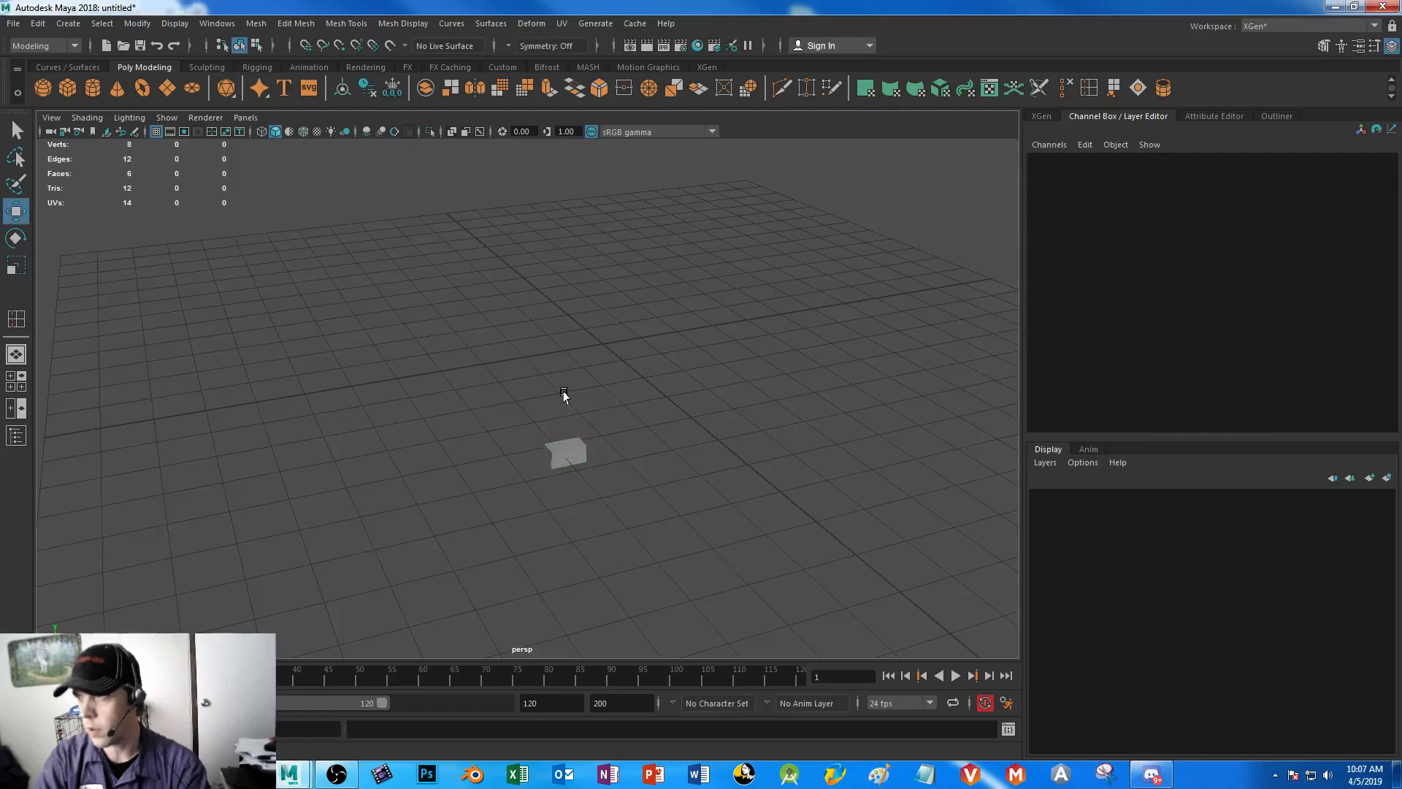
click(564, 452)
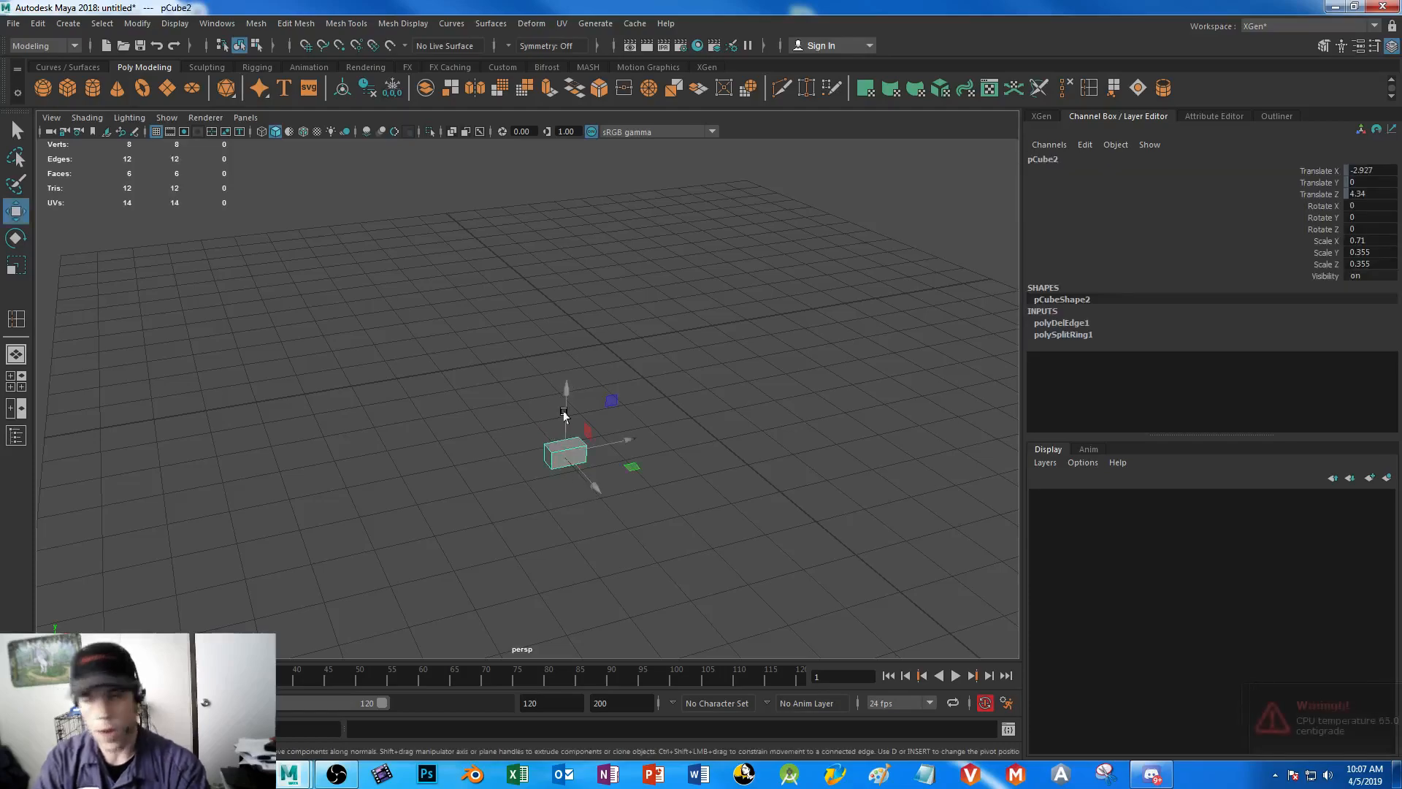
click(628, 485)
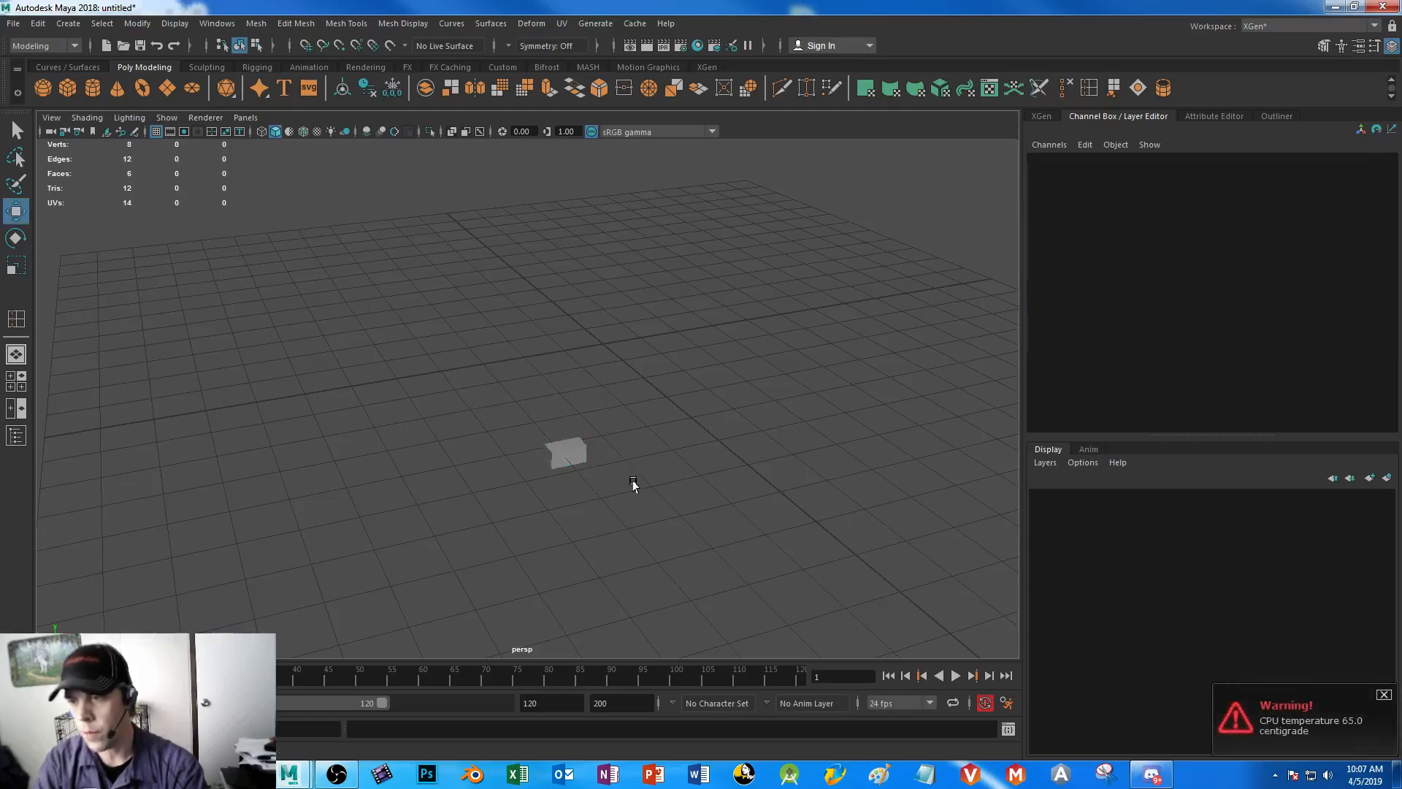
click(545, 470)
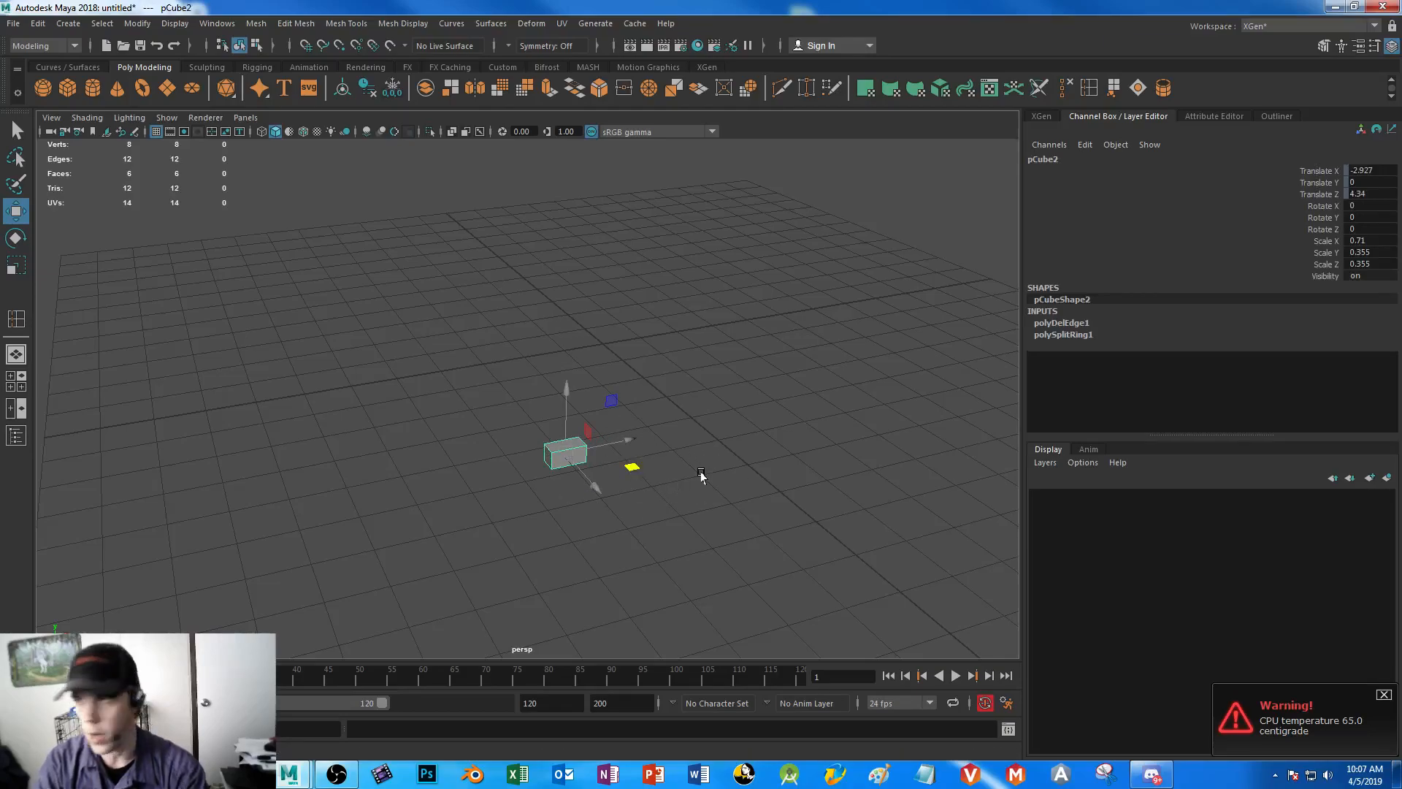
- Switch the locked cube through its rotate and scale manipulators and back to the move manipulator
key(e)
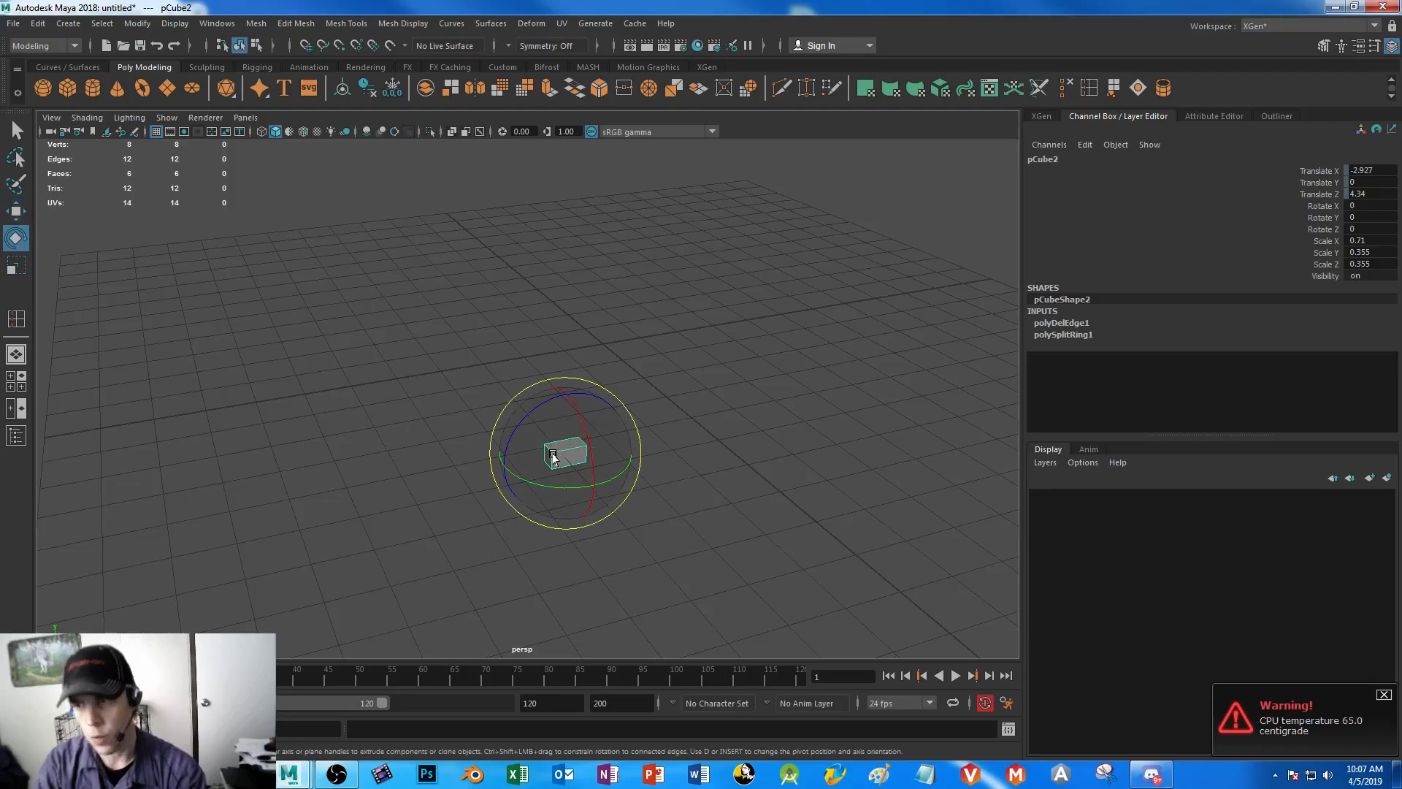
key(r)
key(w)
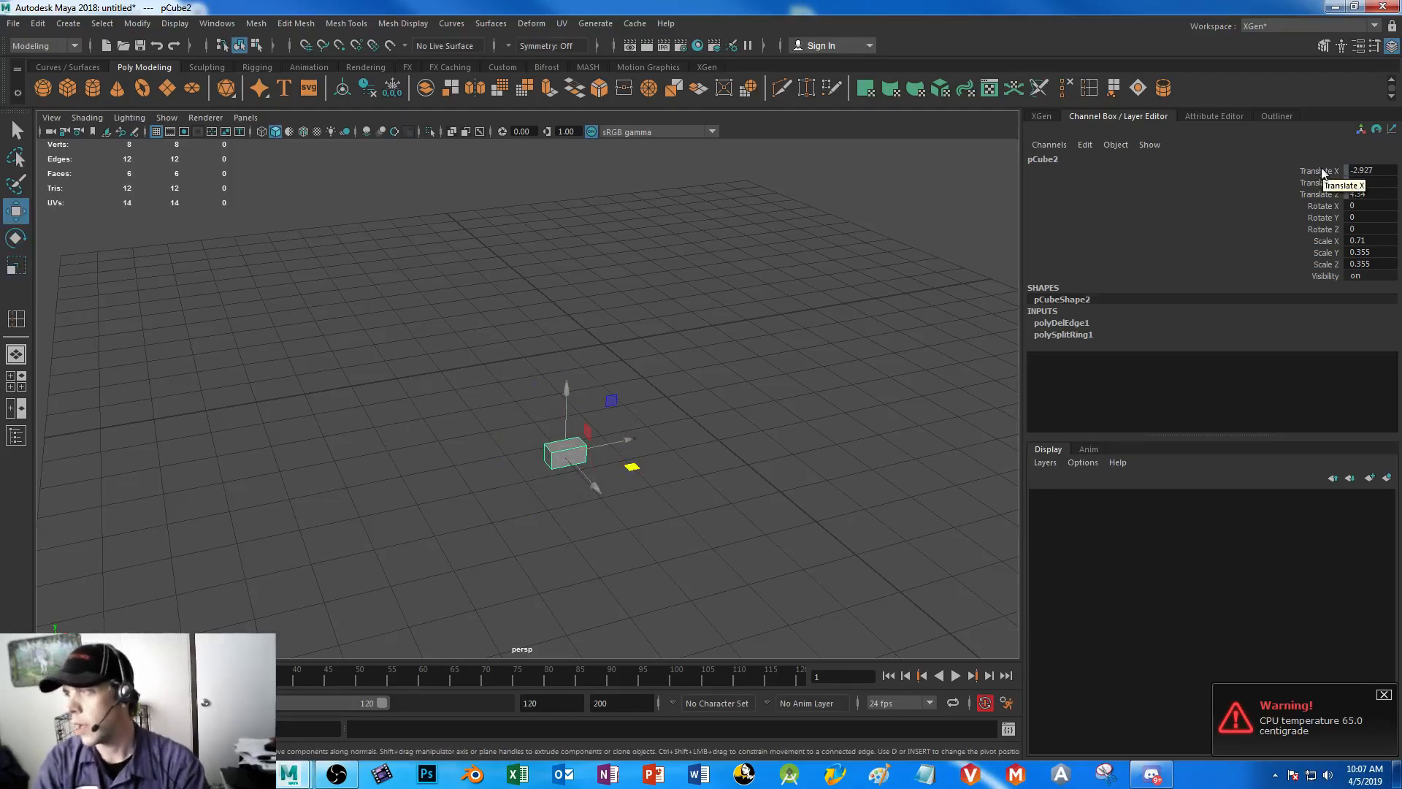
- Unlock the cube's Translate X, Y and Z channels together
drag(1322, 172, 1320, 194)
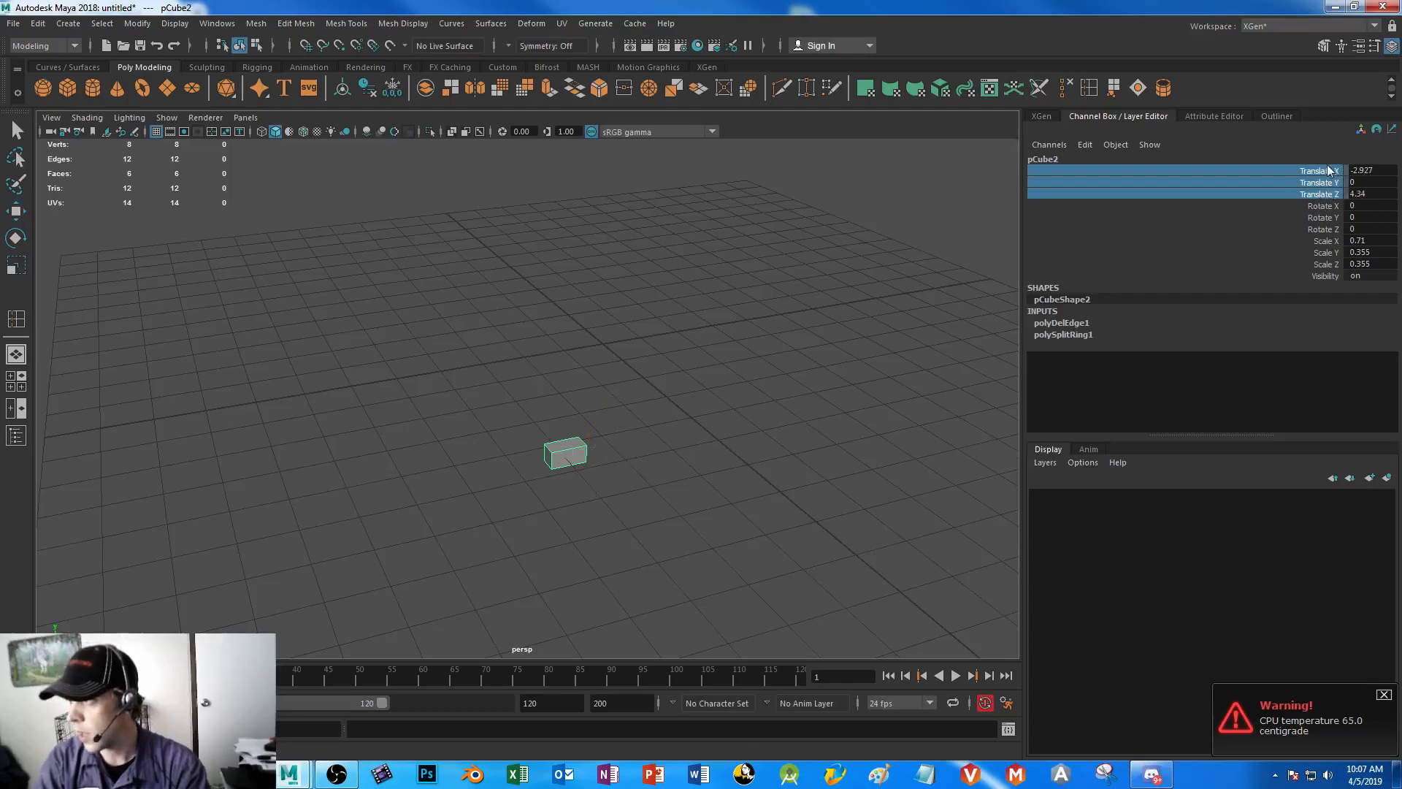
right_click(1326, 166)
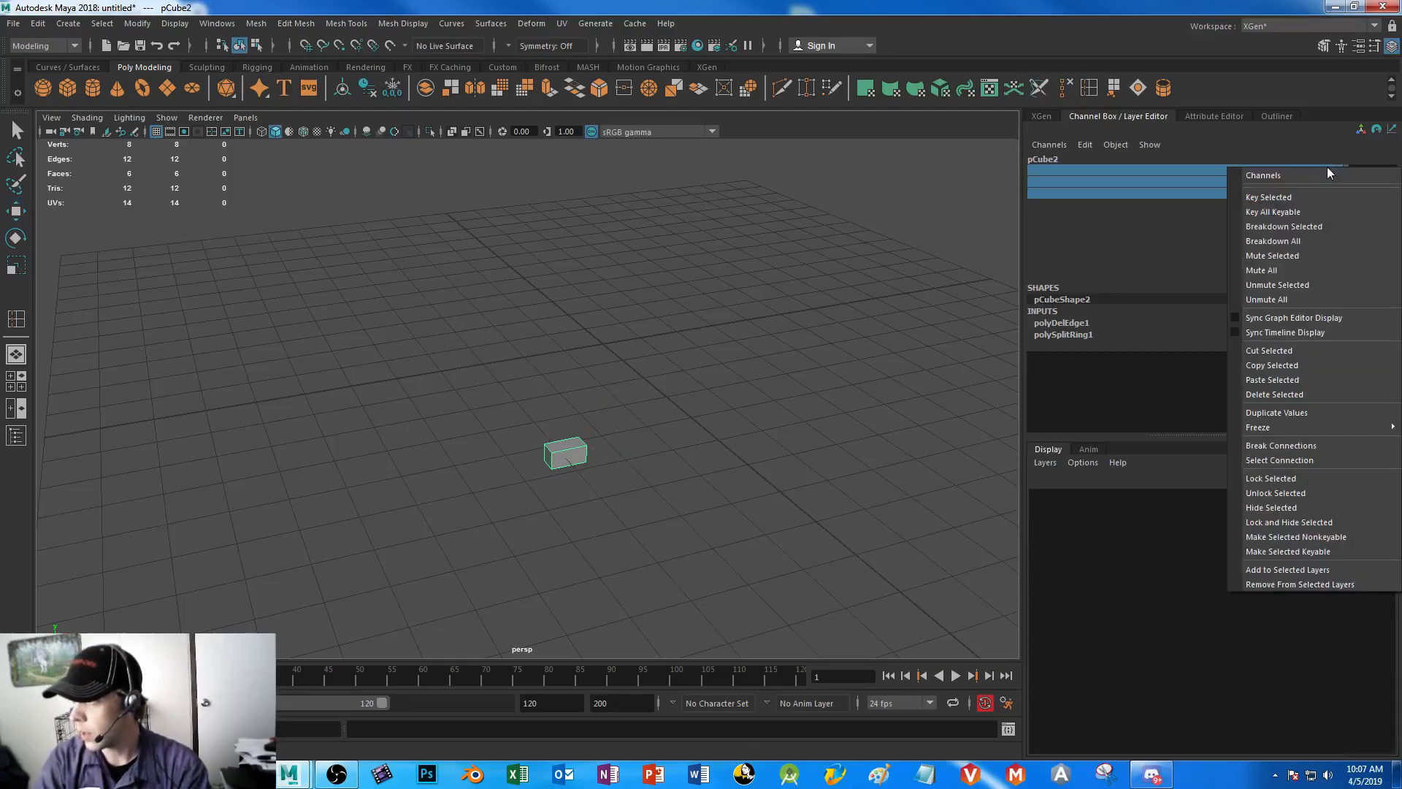
click(1304, 494)
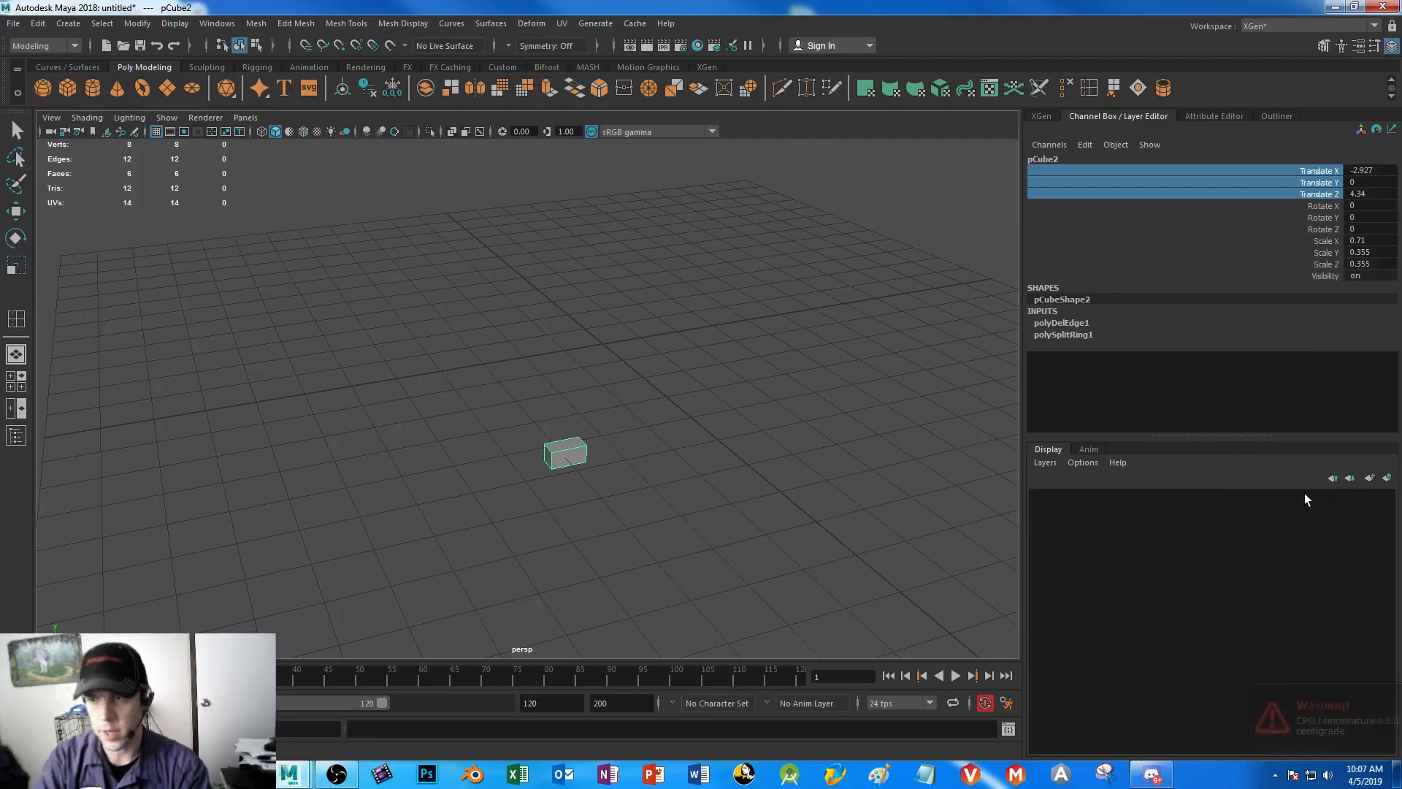
- Reselect the unlocked cube, try moving it along X, and undo the move
click(841, 551)
key(w)
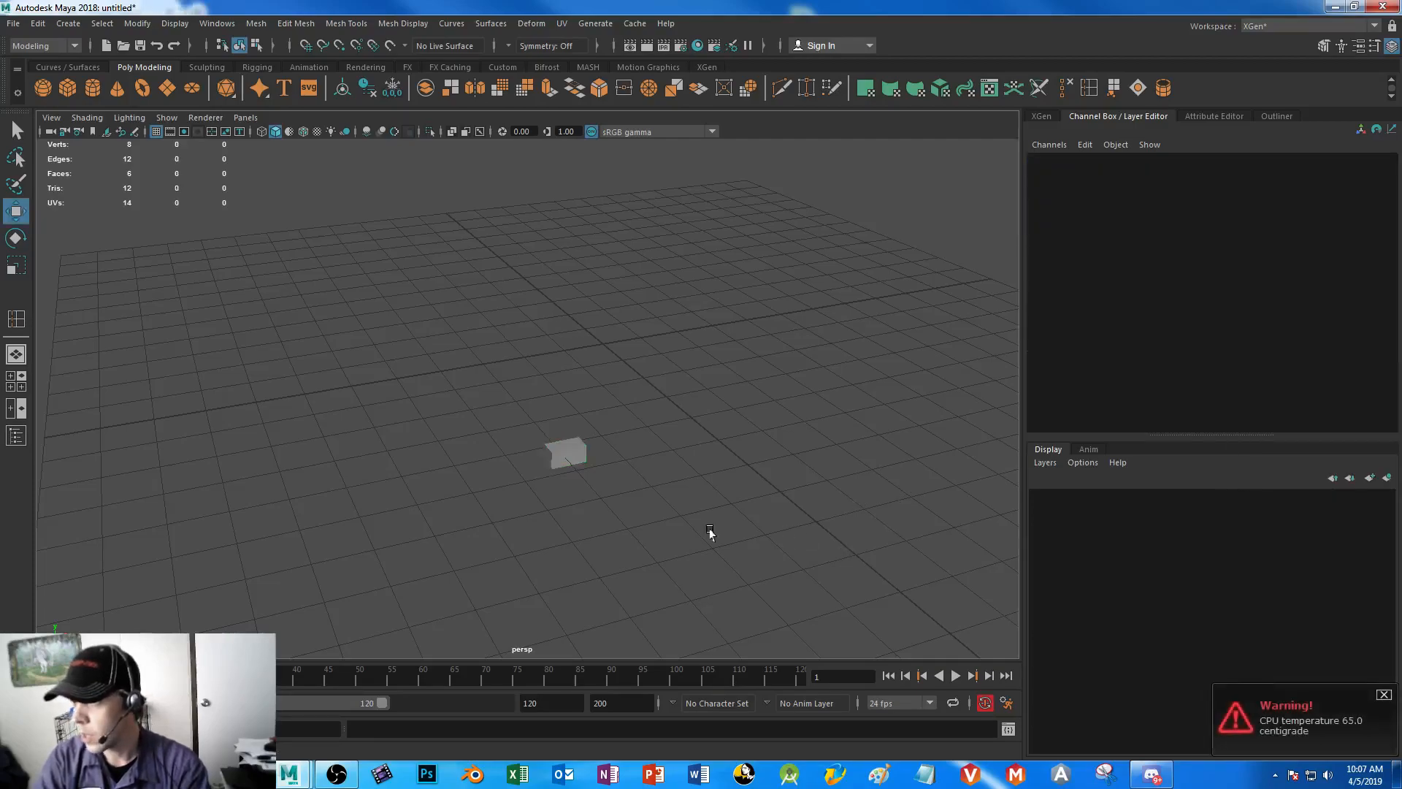
click(568, 458)
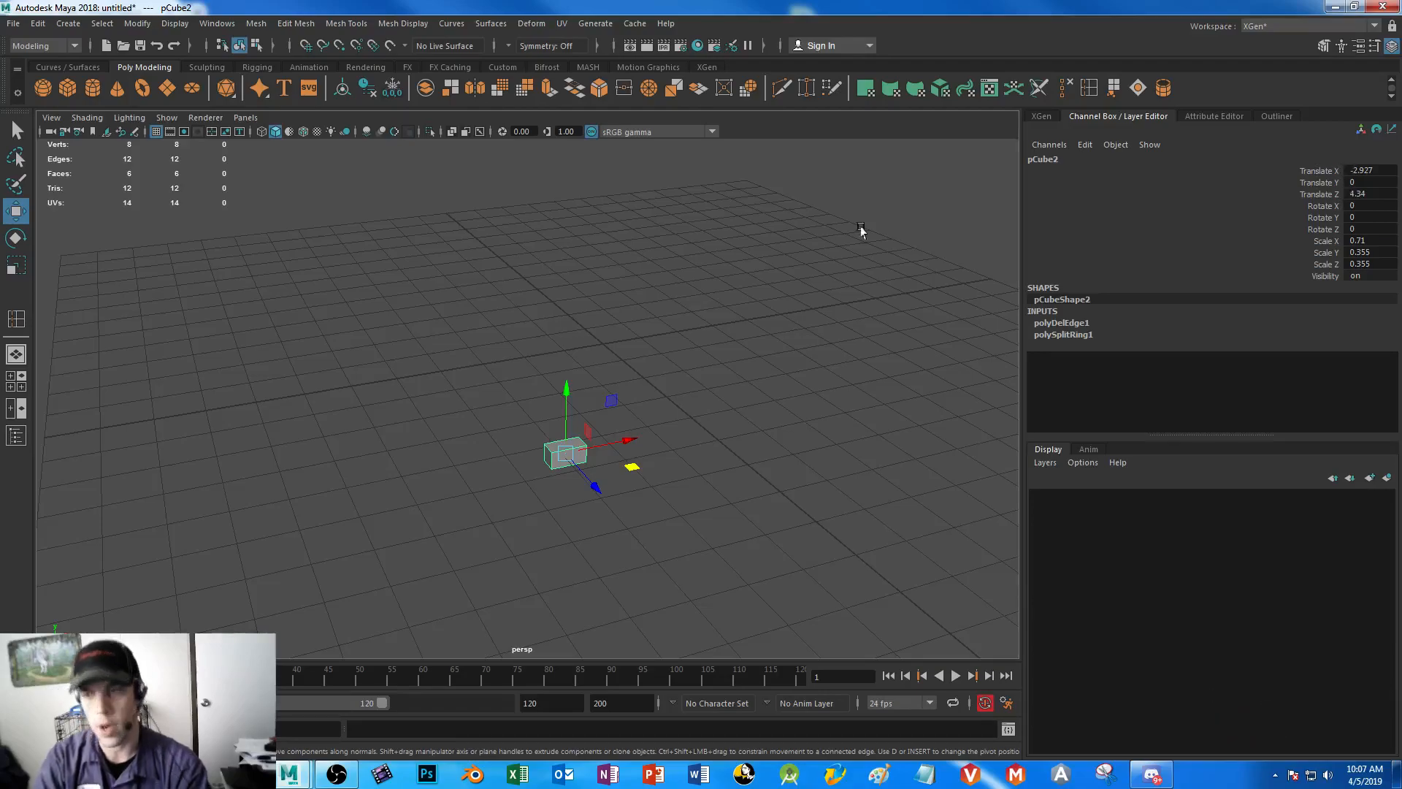
drag(626, 440, 553, 449)
key(ctrl+z)
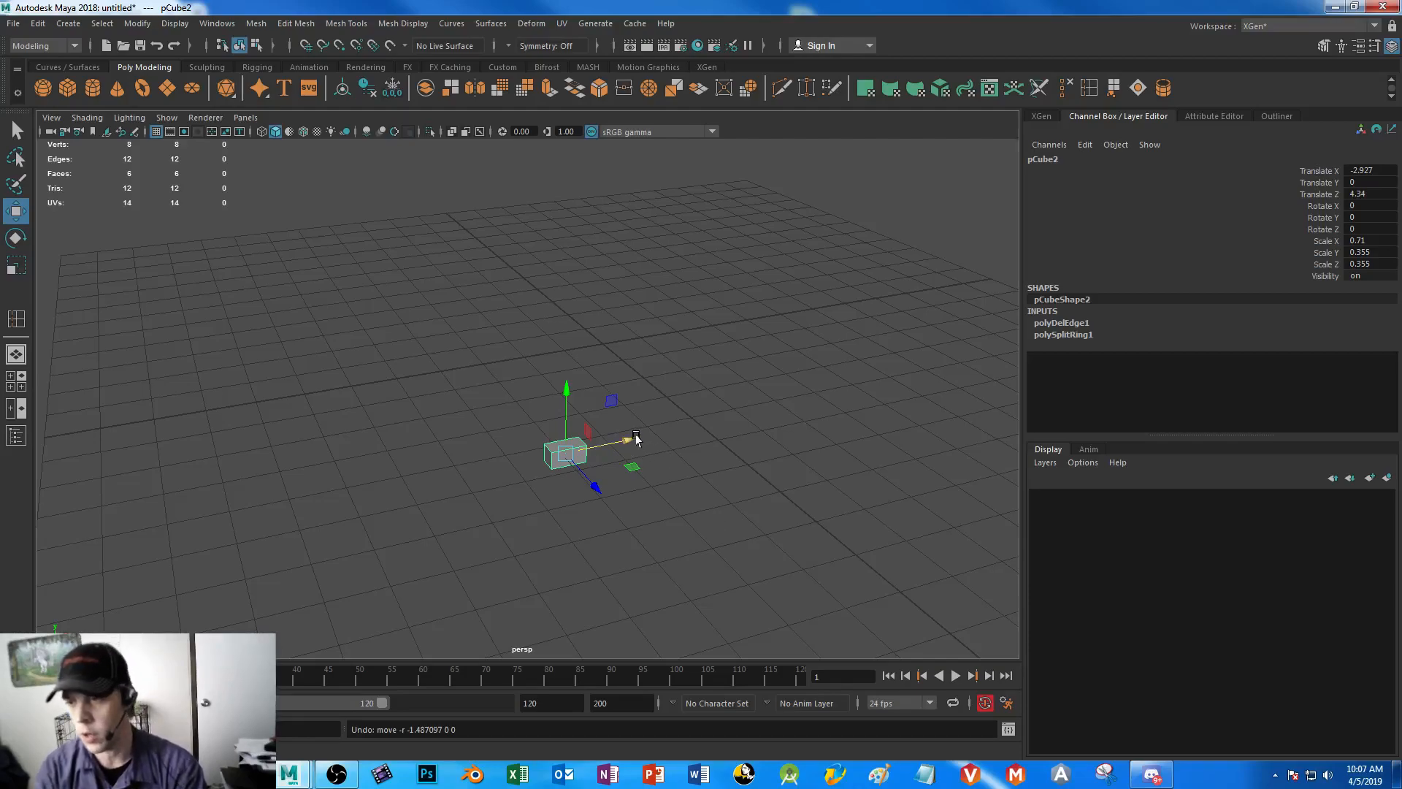
- Duplicate the cube twice, sliding each copy along negative X and deleting it each time
key(ctrl+d)
drag(626, 440, 487, 470)
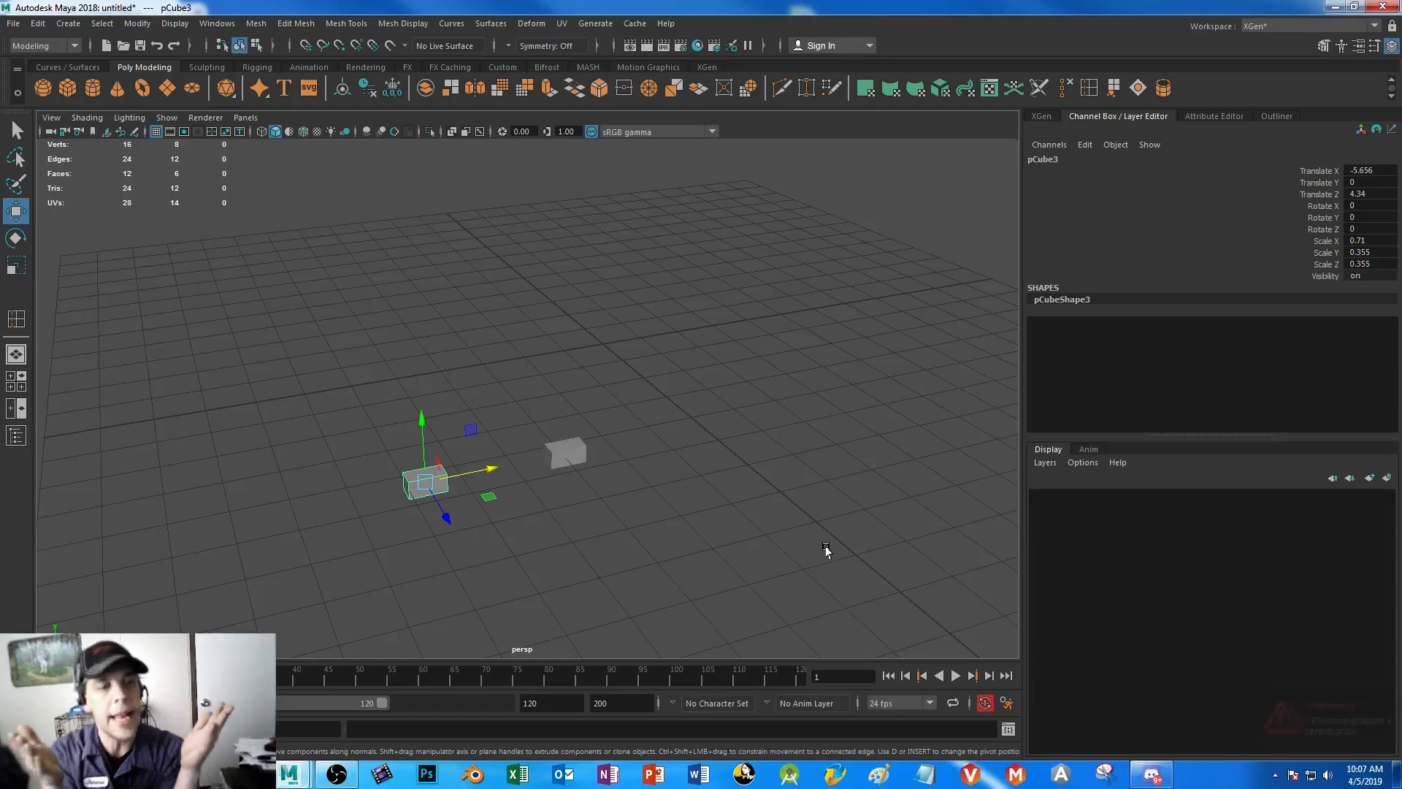
key(Delete)
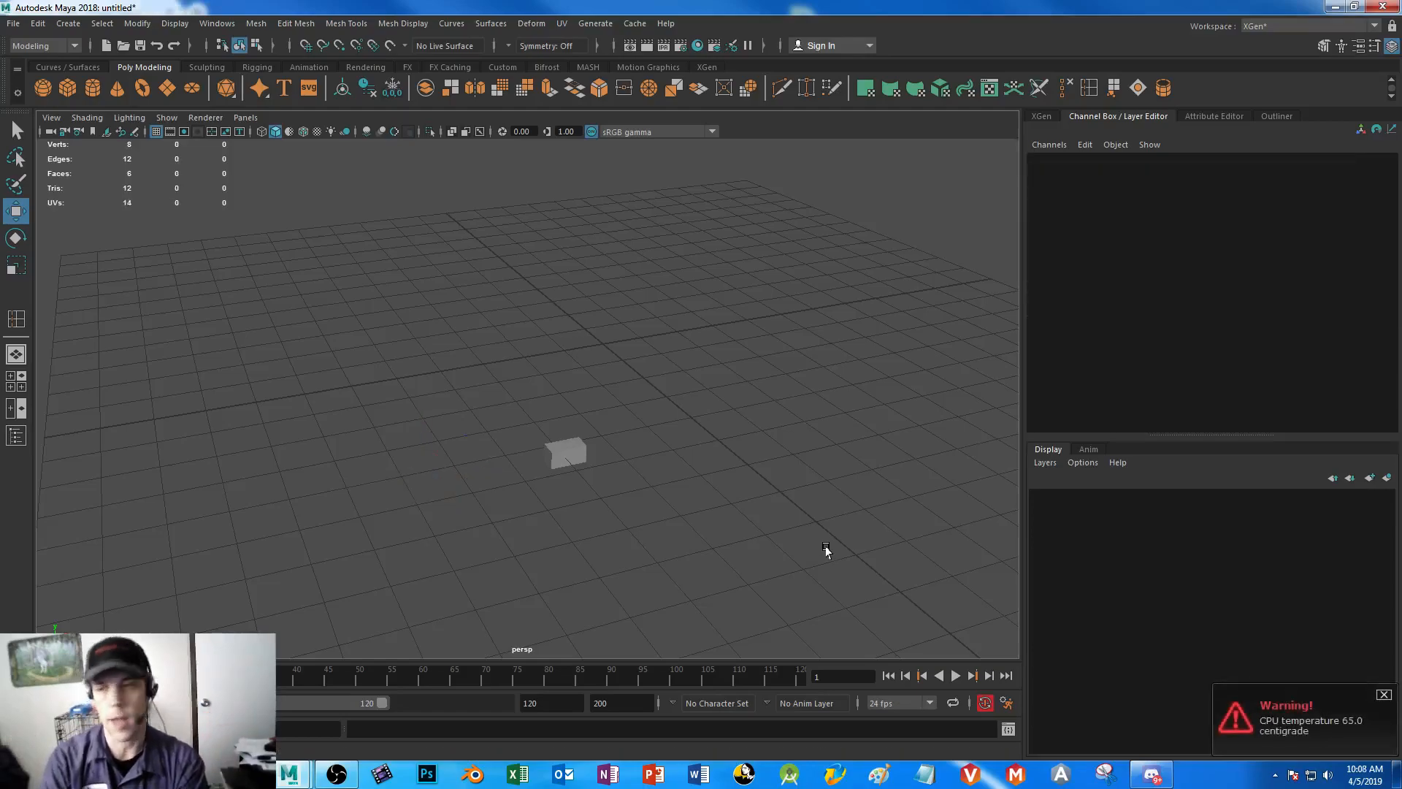
click(568, 451)
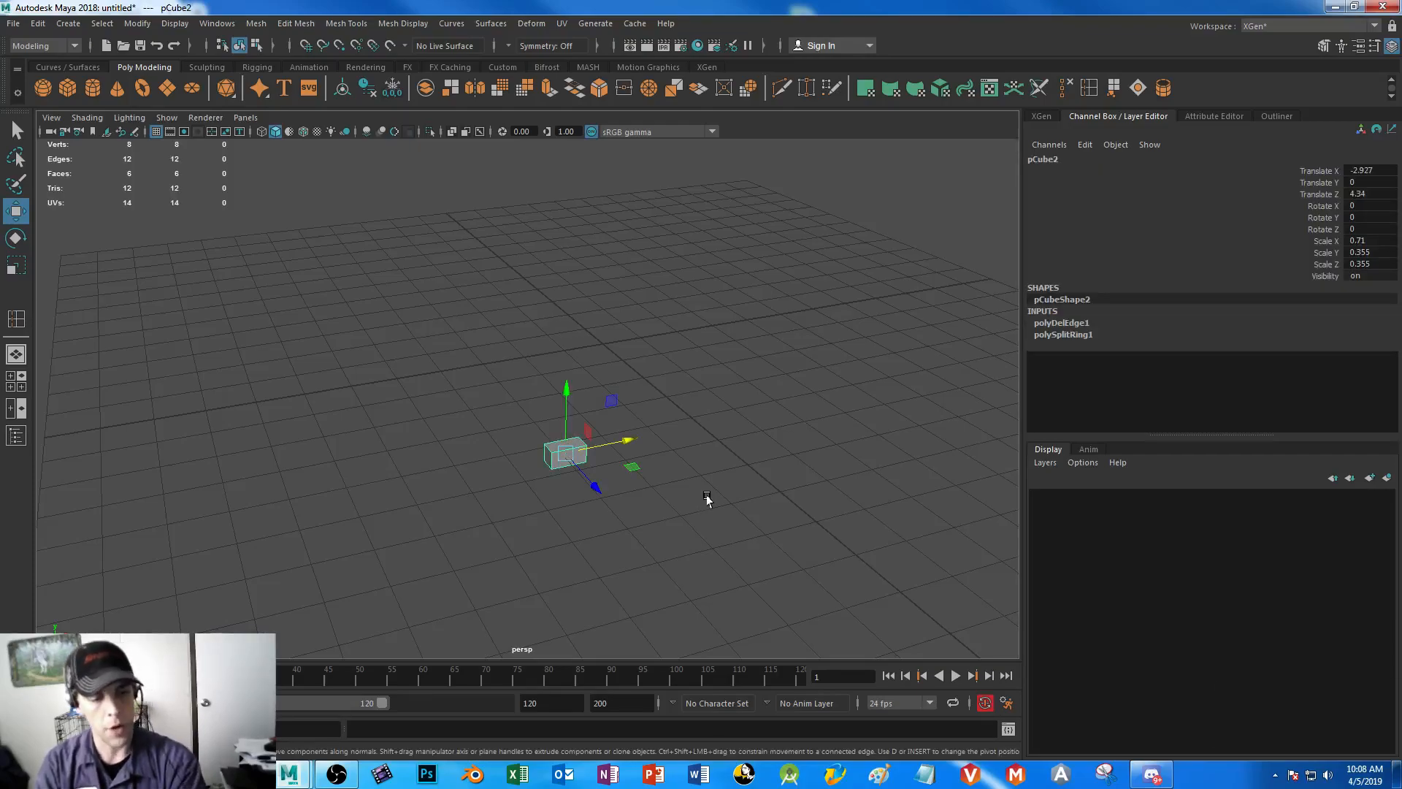
key(ctrl+d)
drag(630, 440, 441, 479)
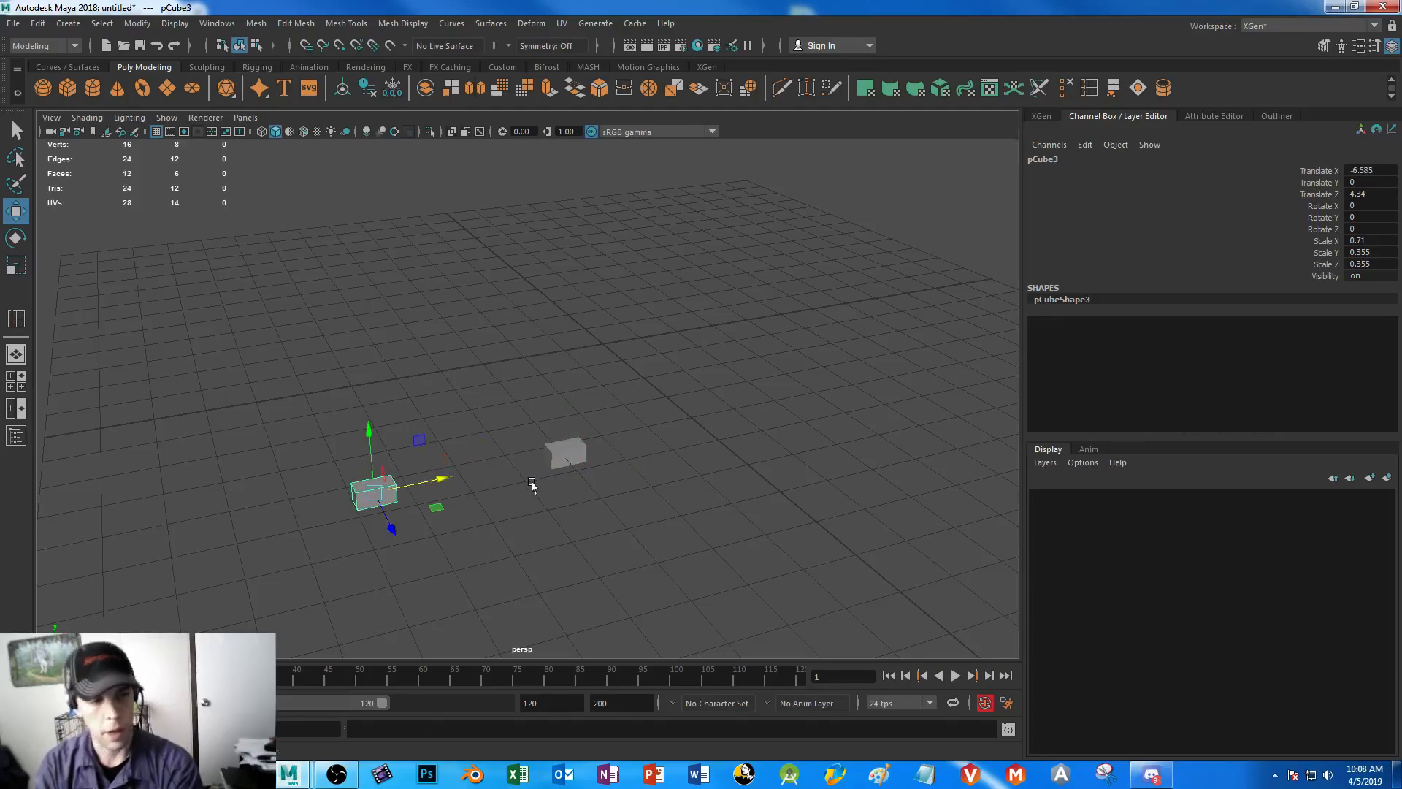
key(Delete)
- Select the cube's top face and check the cedar picnic table reference image in Chrome before returning to Maya
right_drag(563, 452, 562, 382)
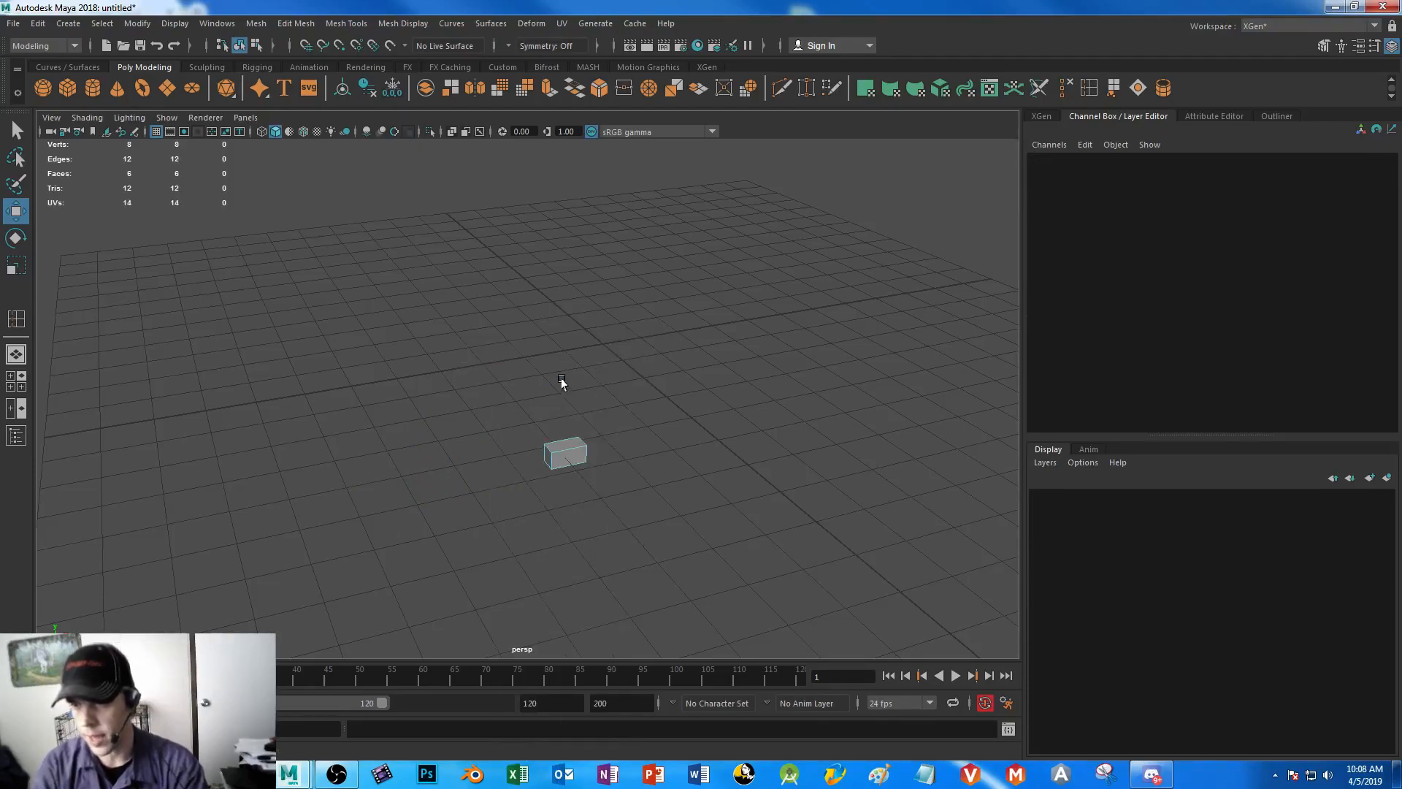
click(568, 449)
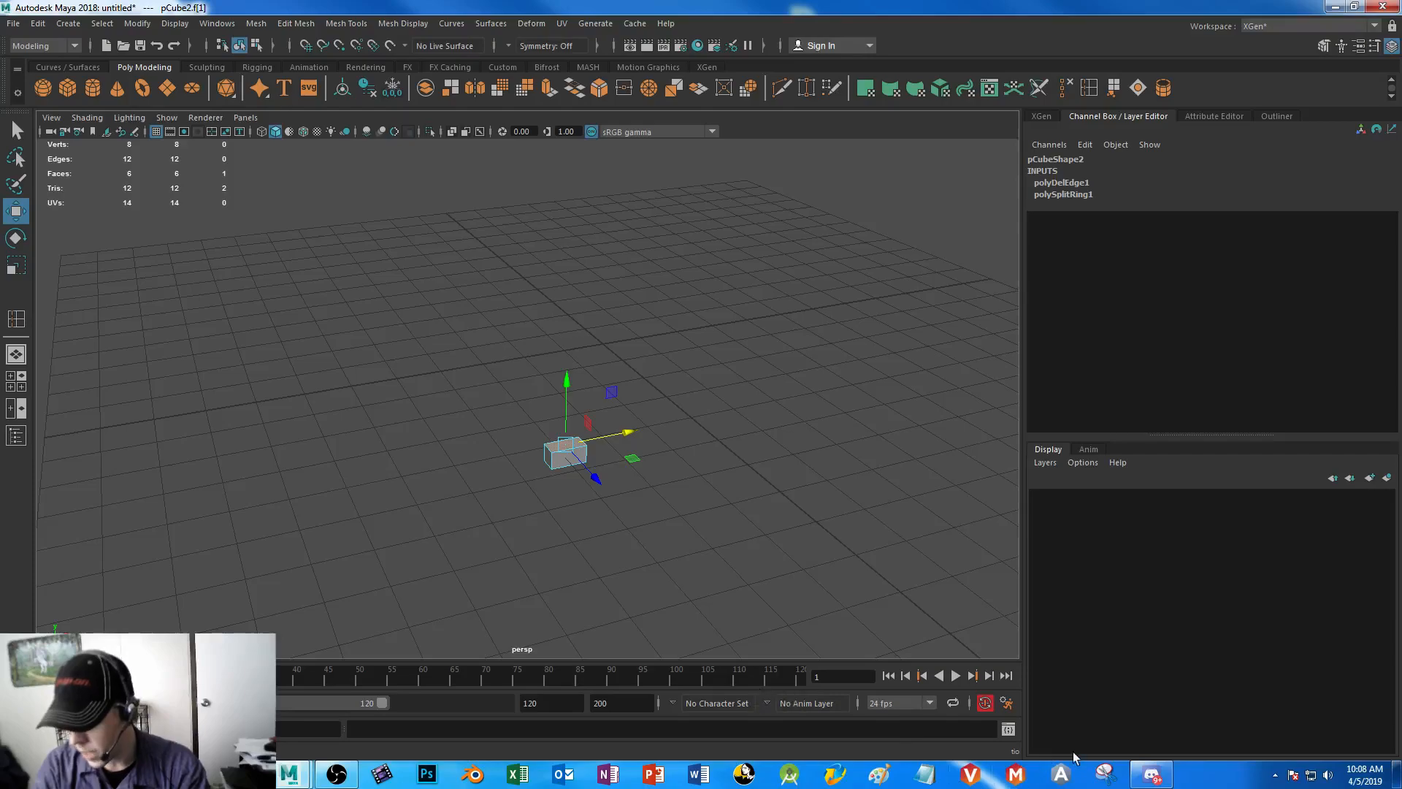
click(155, 774)
click(257, 705)
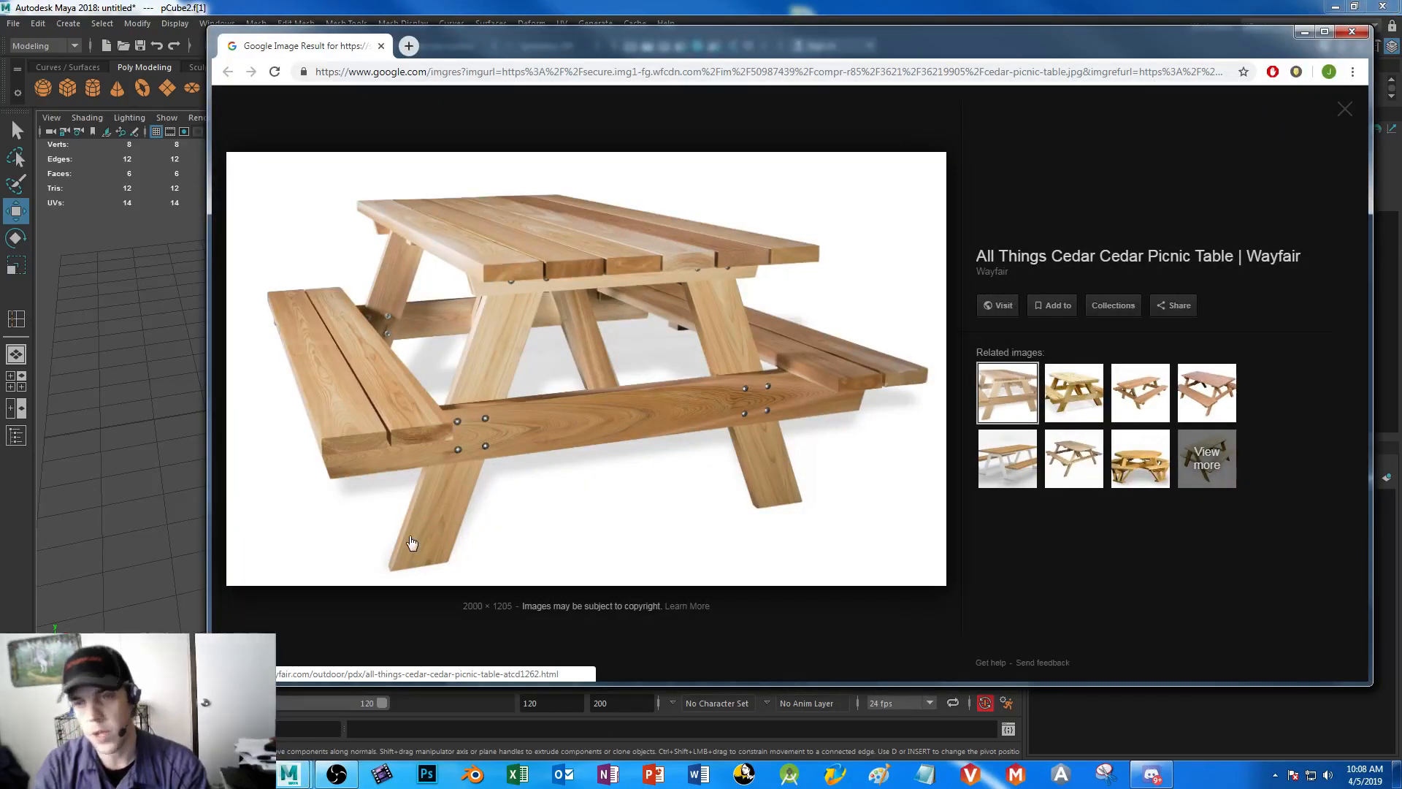
click(1305, 32)
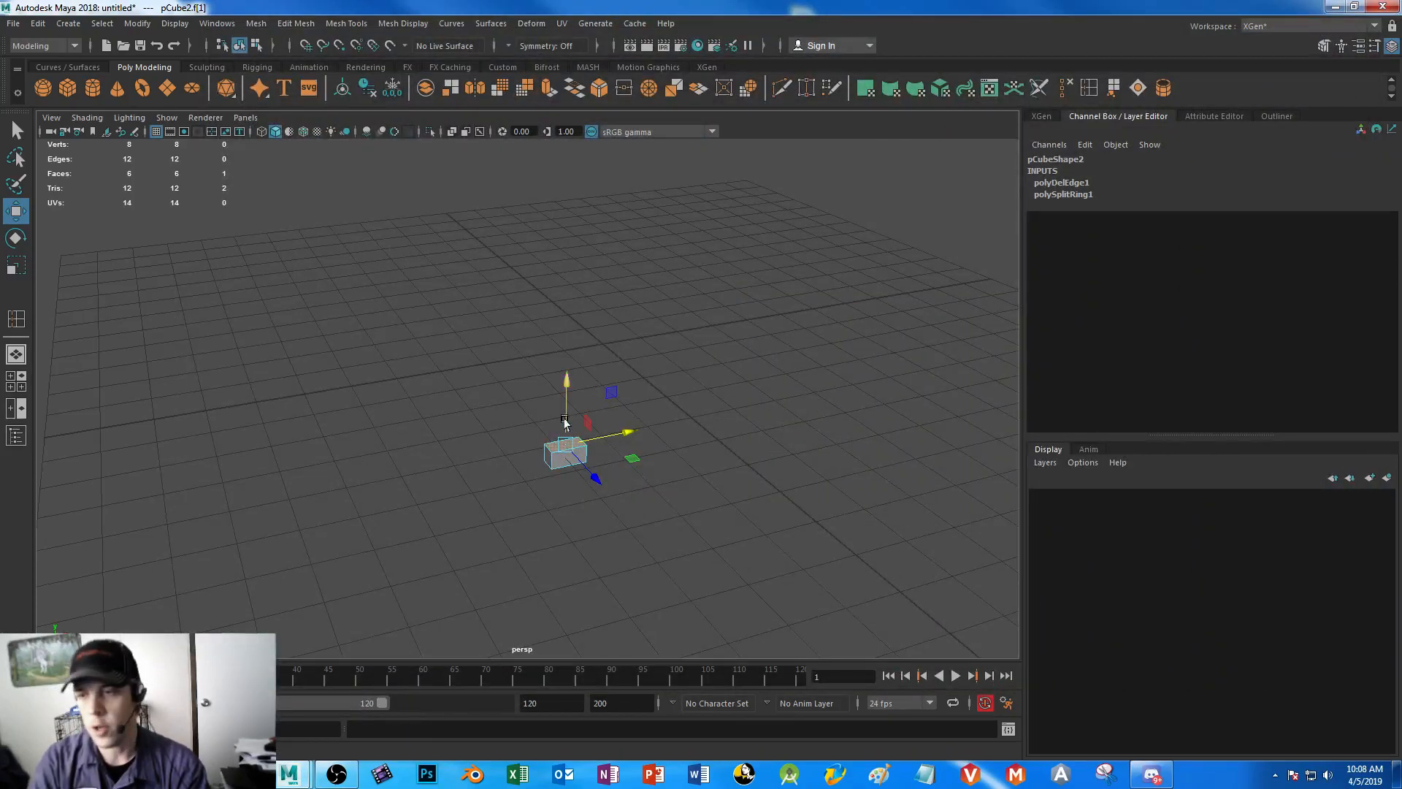
- Return the cube to object mode and frame it in the perspective view
scroll(585, 541, up, 5)
alt+drag(594, 558, 641, 506)
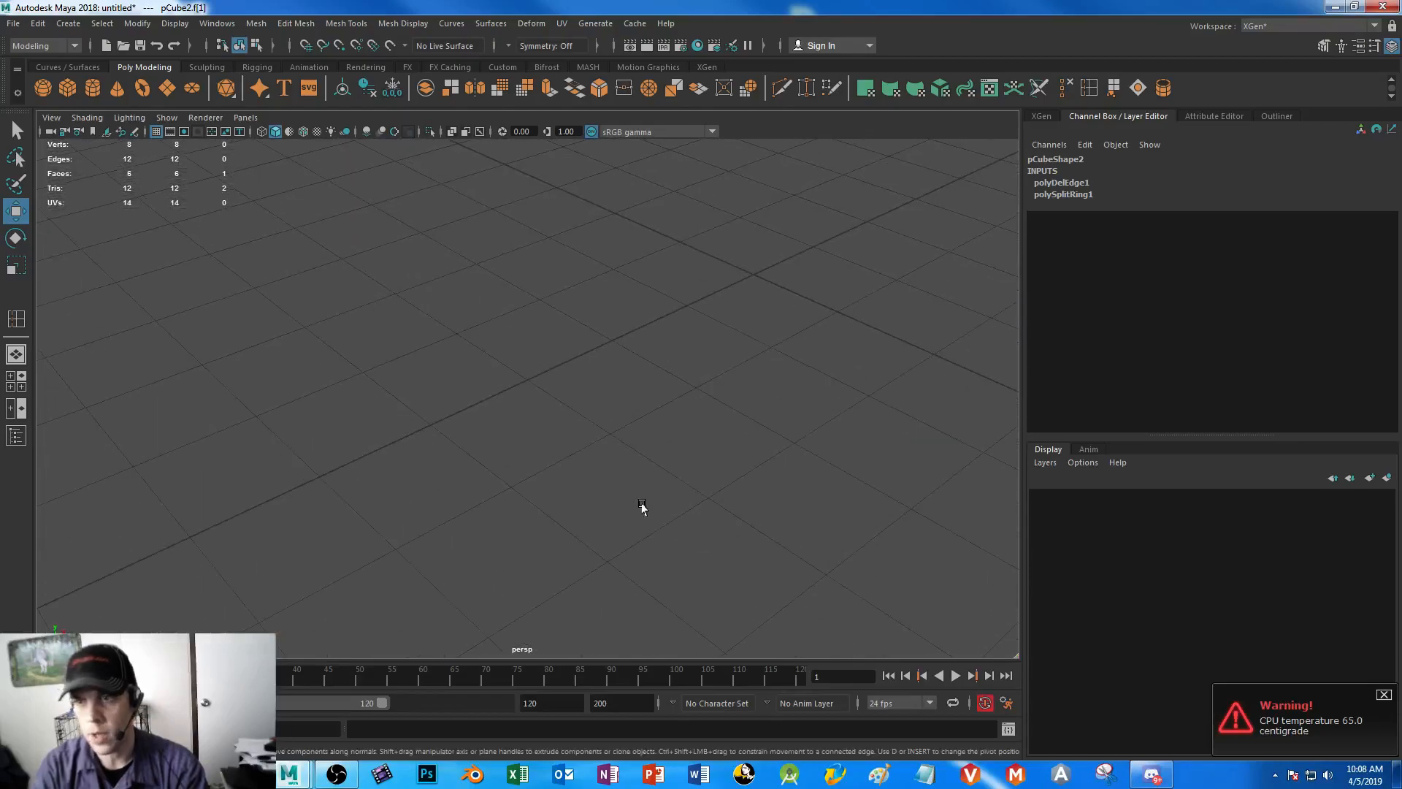
right_drag(743, 361, 788, 337)
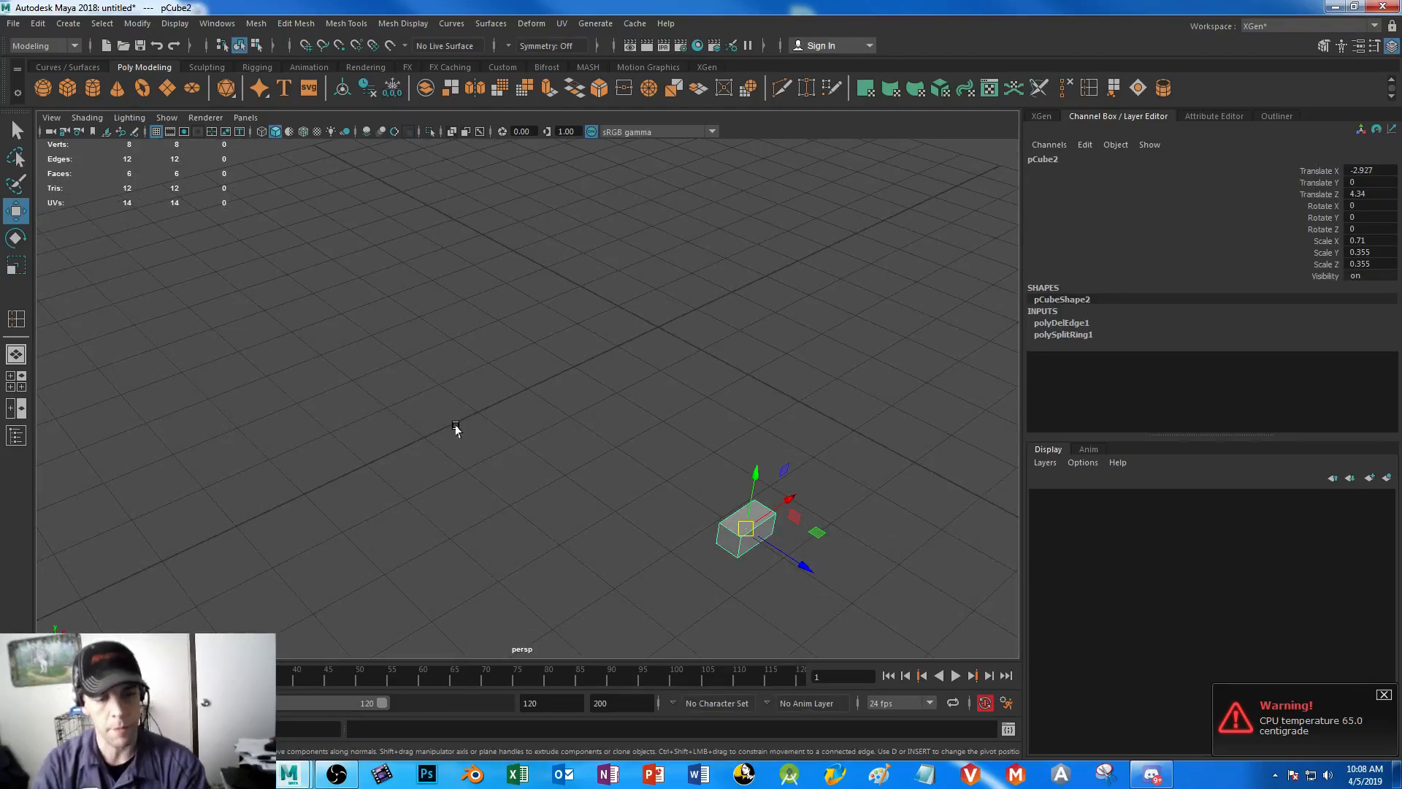
key(f)
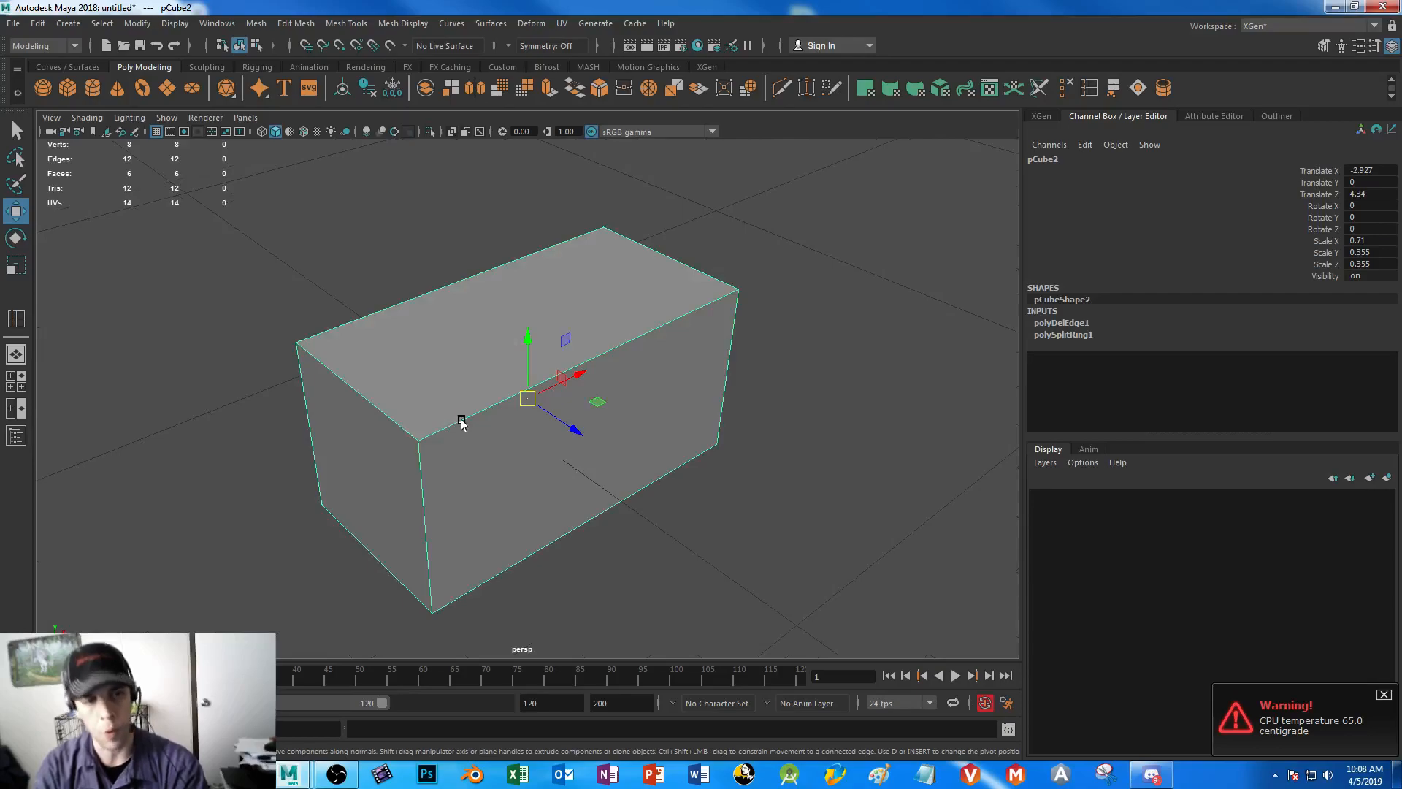
alt+drag(529, 469, 447, 391)
scroll(615, 507, down, 5)
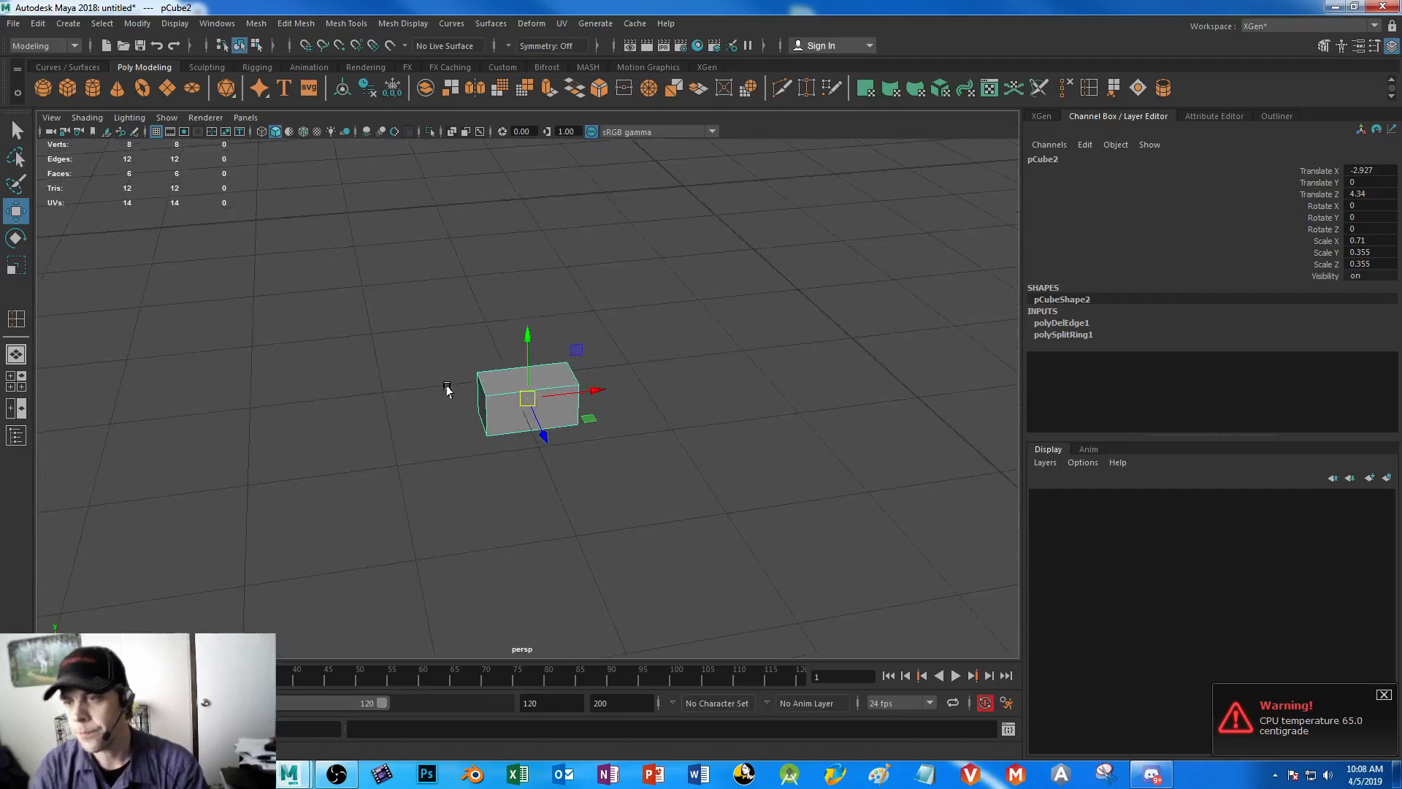
- Raise the cube's top face and offset it along X to form a tall slanted leg, ending in object mode
right_drag(494, 388, 490, 344)
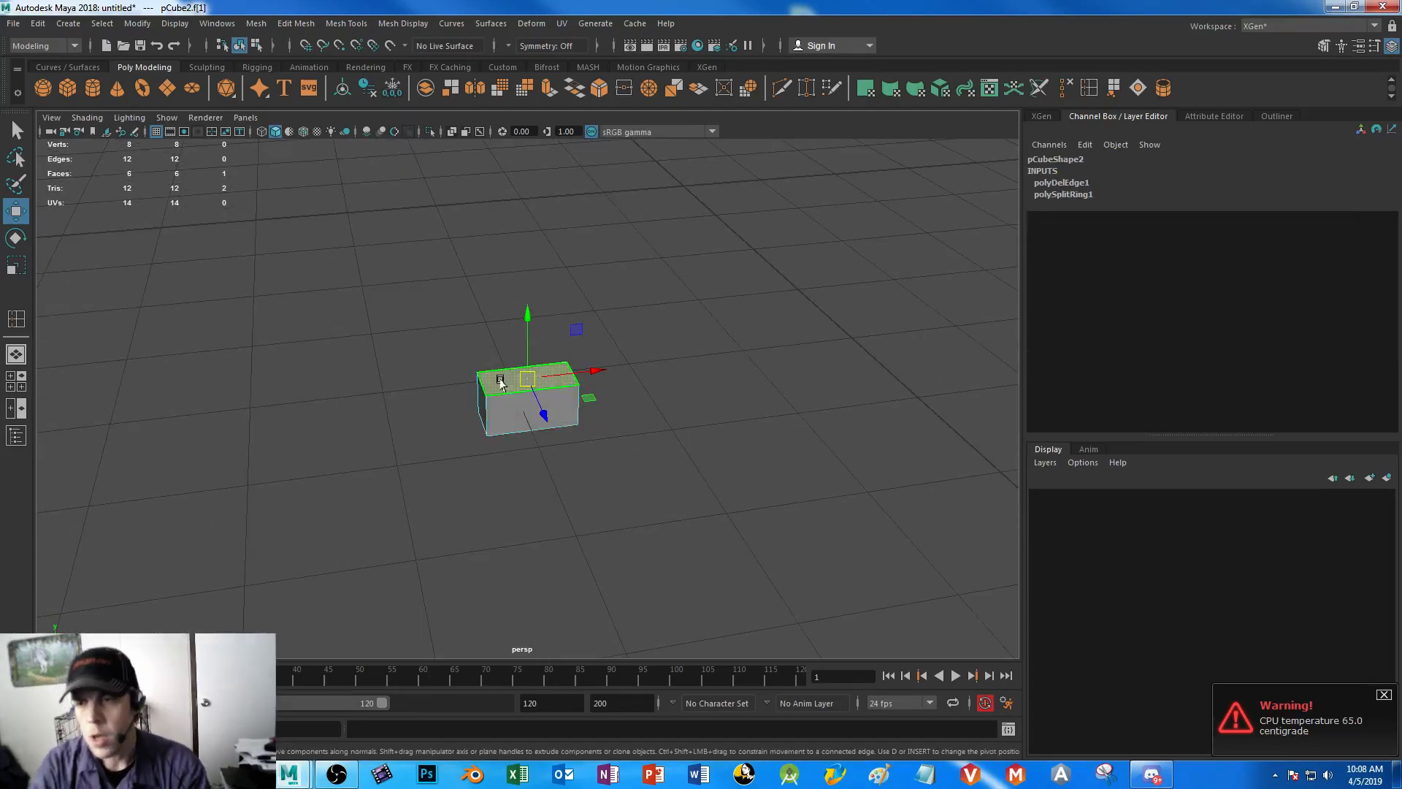
scroll(784, 477, down, 5)
alt+drag(780, 479, 663, 470)
drag(519, 314, 520, 135)
alt+drag(650, 365, 628, 268)
key(ctrl+z)
alt+drag(549, 473, 563, 322)
right_drag(544, 314, 518, 340)
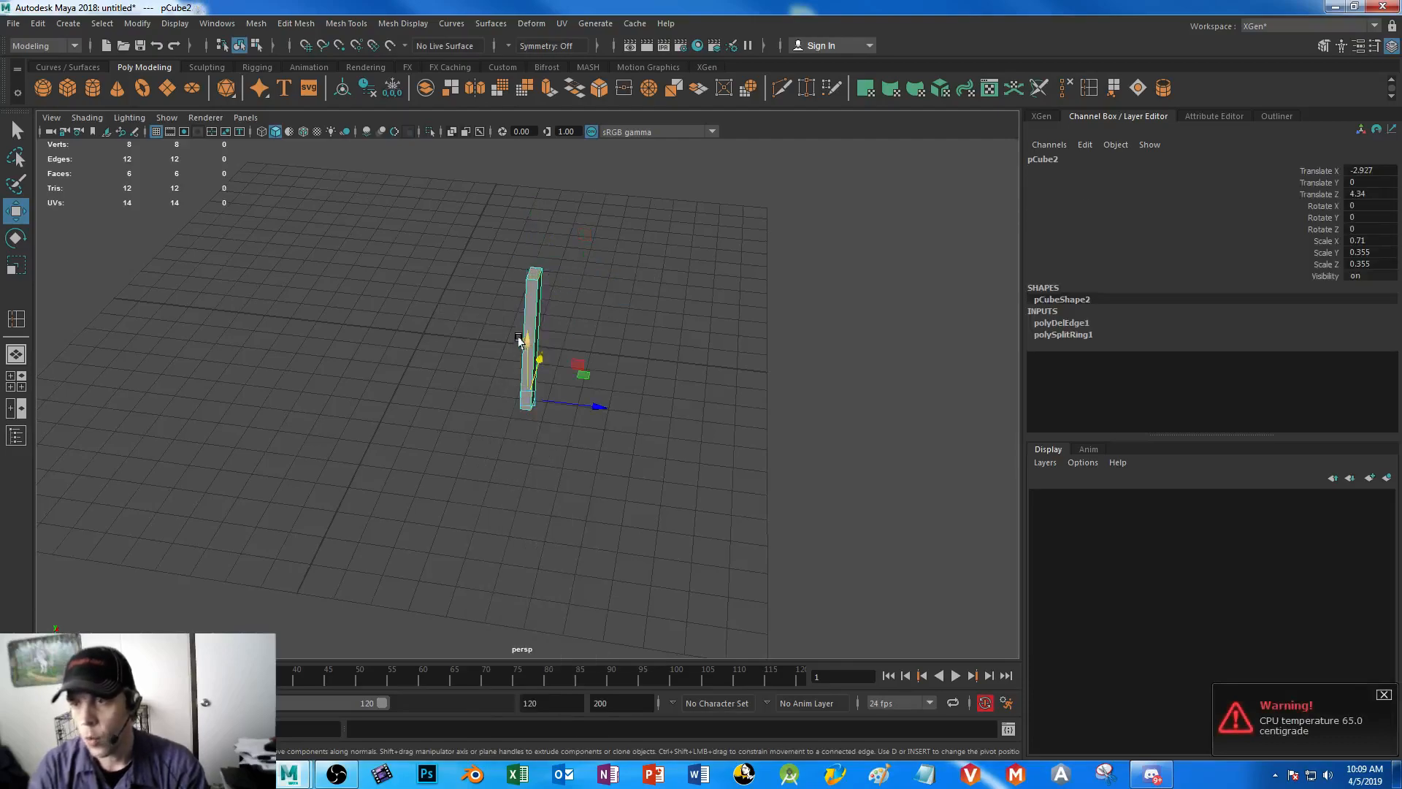
alt+drag(679, 429, 519, 292)
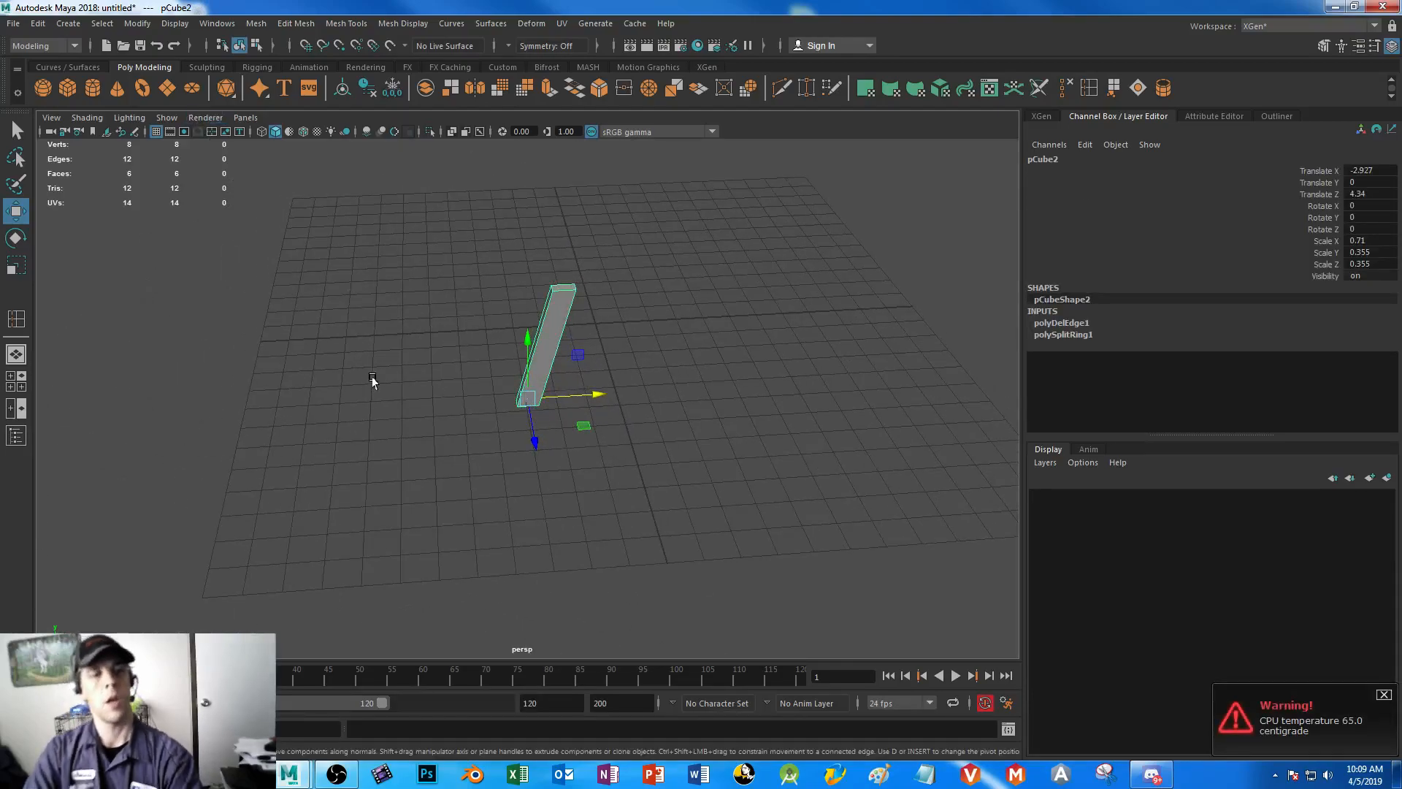
- Duplicate the slanted leg, move the copy to about X 1.057, and mirror it by setting its Scale X to -0.71
key(ctrl+d)
drag(598, 394, 712, 386)
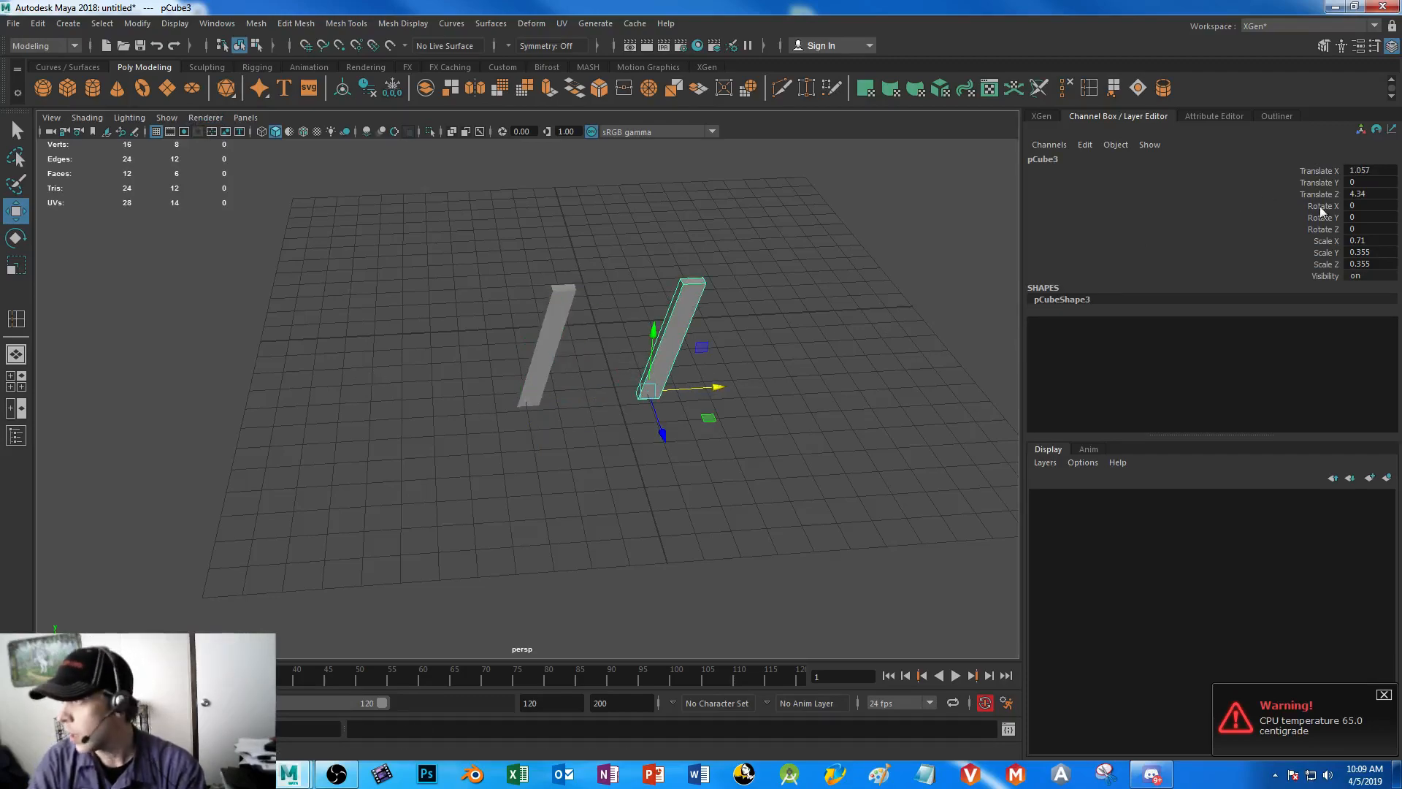
double_click(1348, 240)
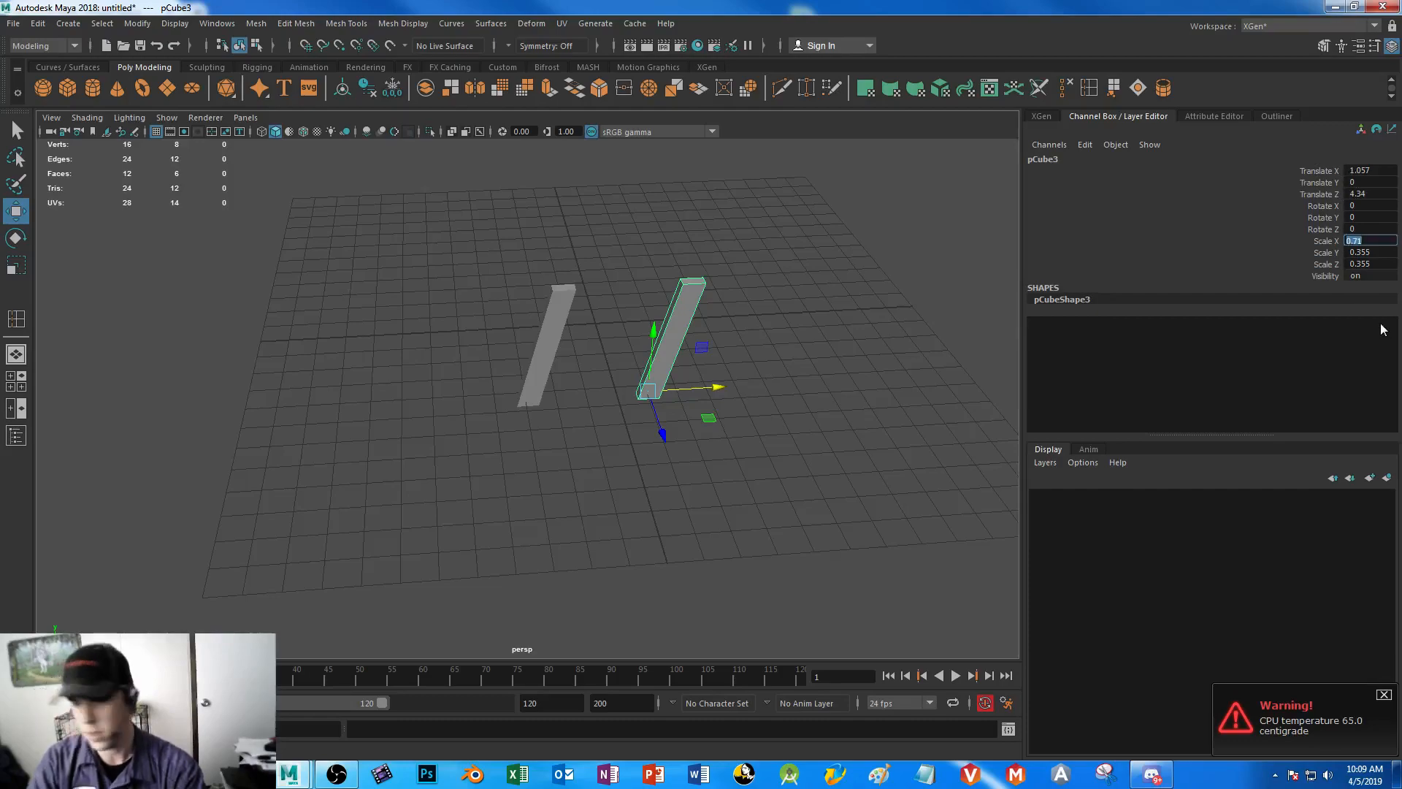
key(Left)
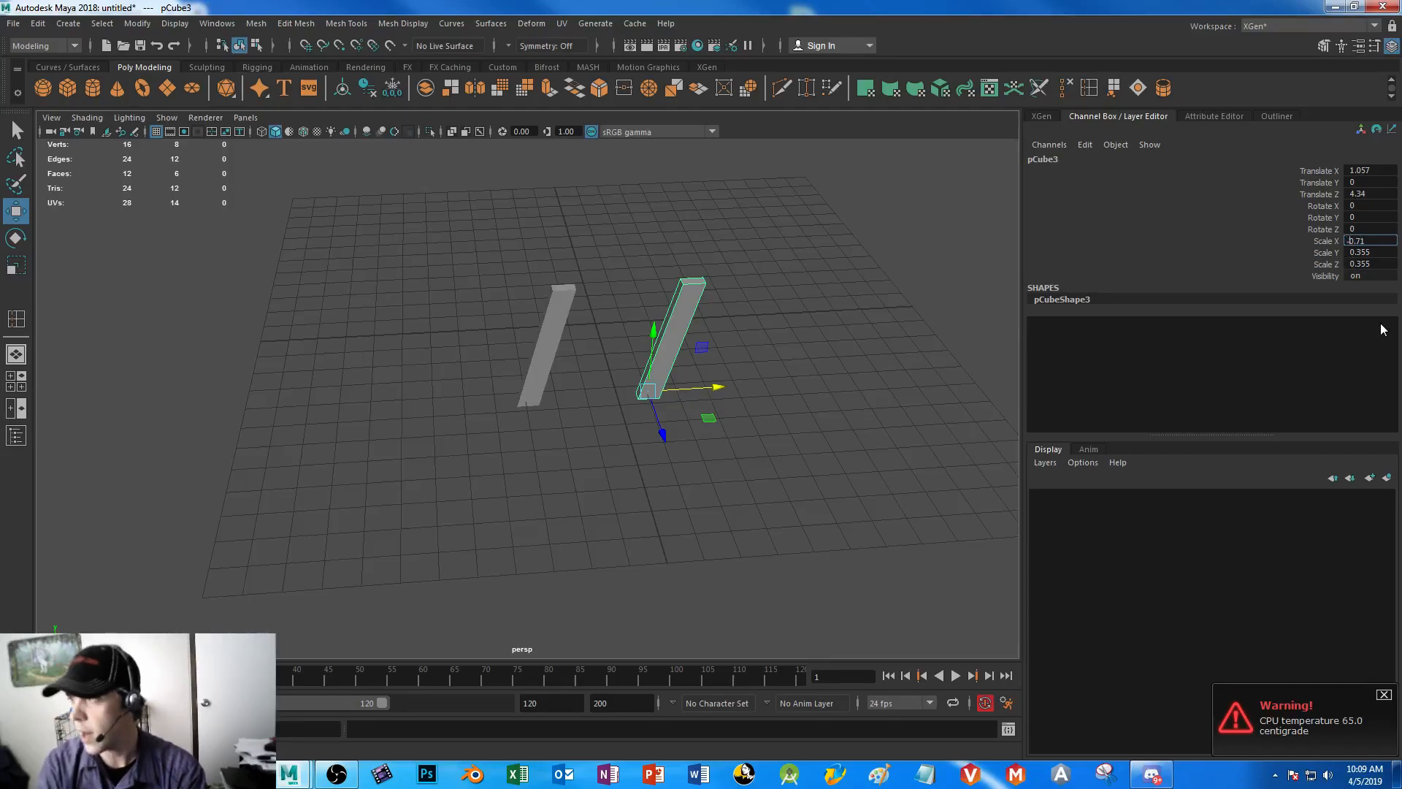
key(Return)
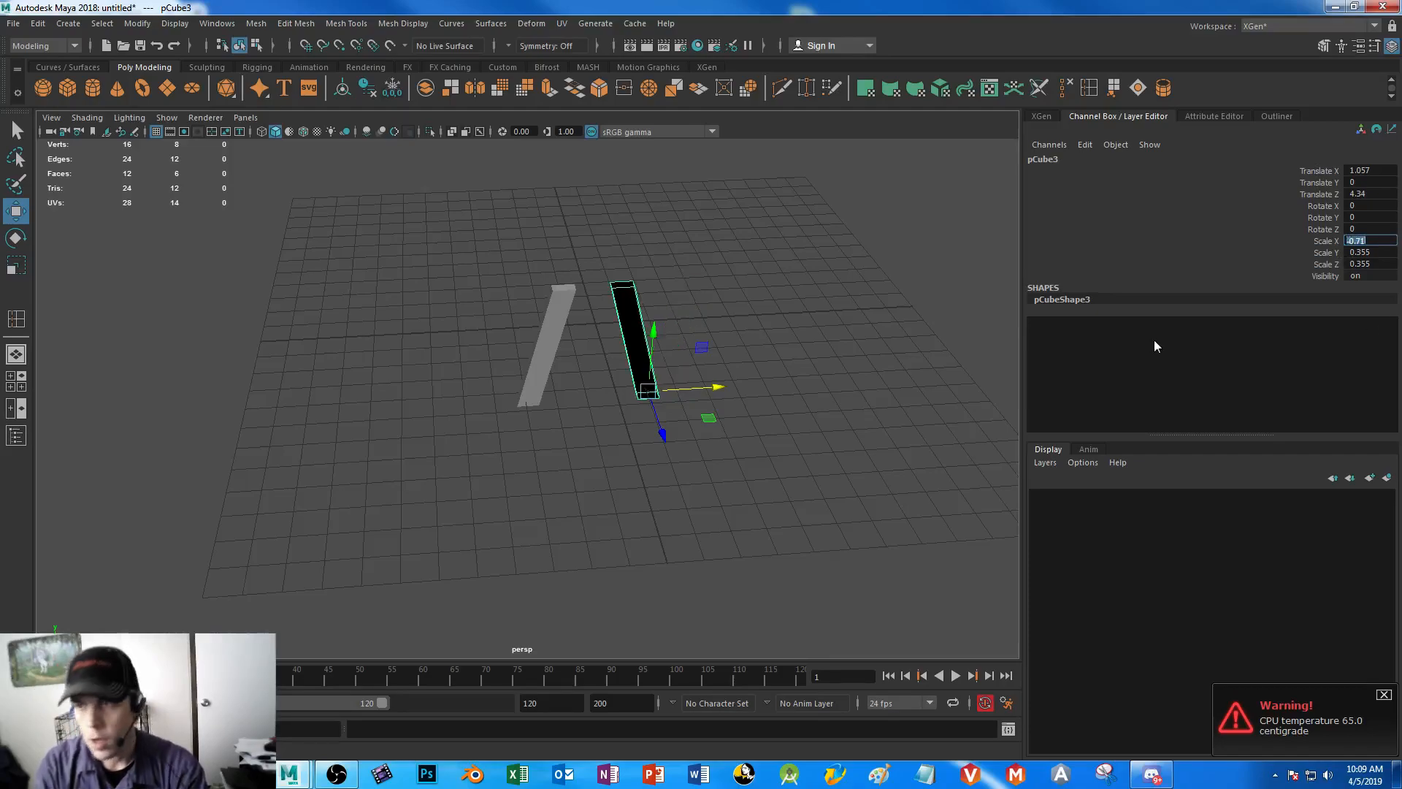
- Inspect the mirrored leg's shading up close, selecting several of its faces and returning it to object mode
alt+drag(535, 472, 593, 316)
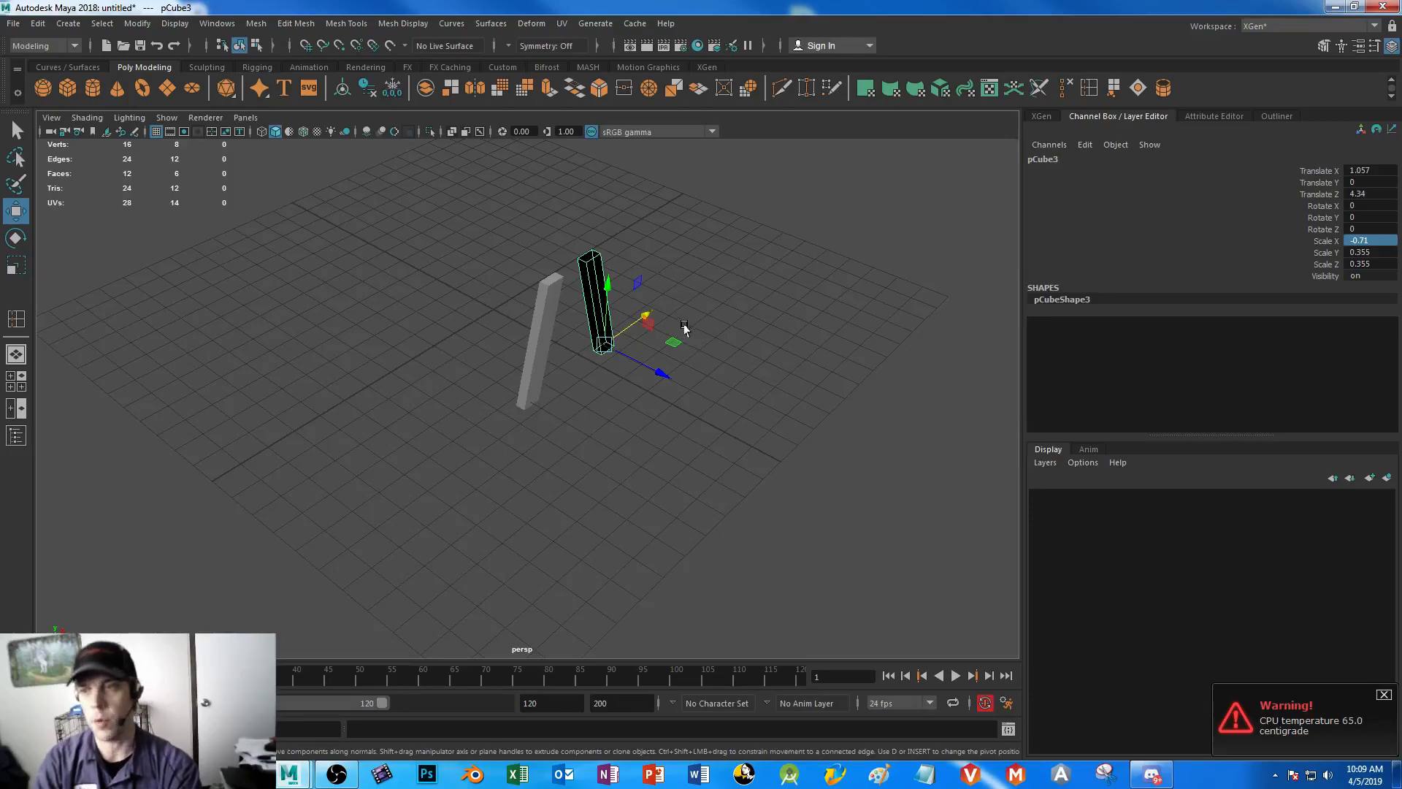
alt+right_drag(582, 244, 818, 657)
alt+middle_drag(727, 317, 573, 626)
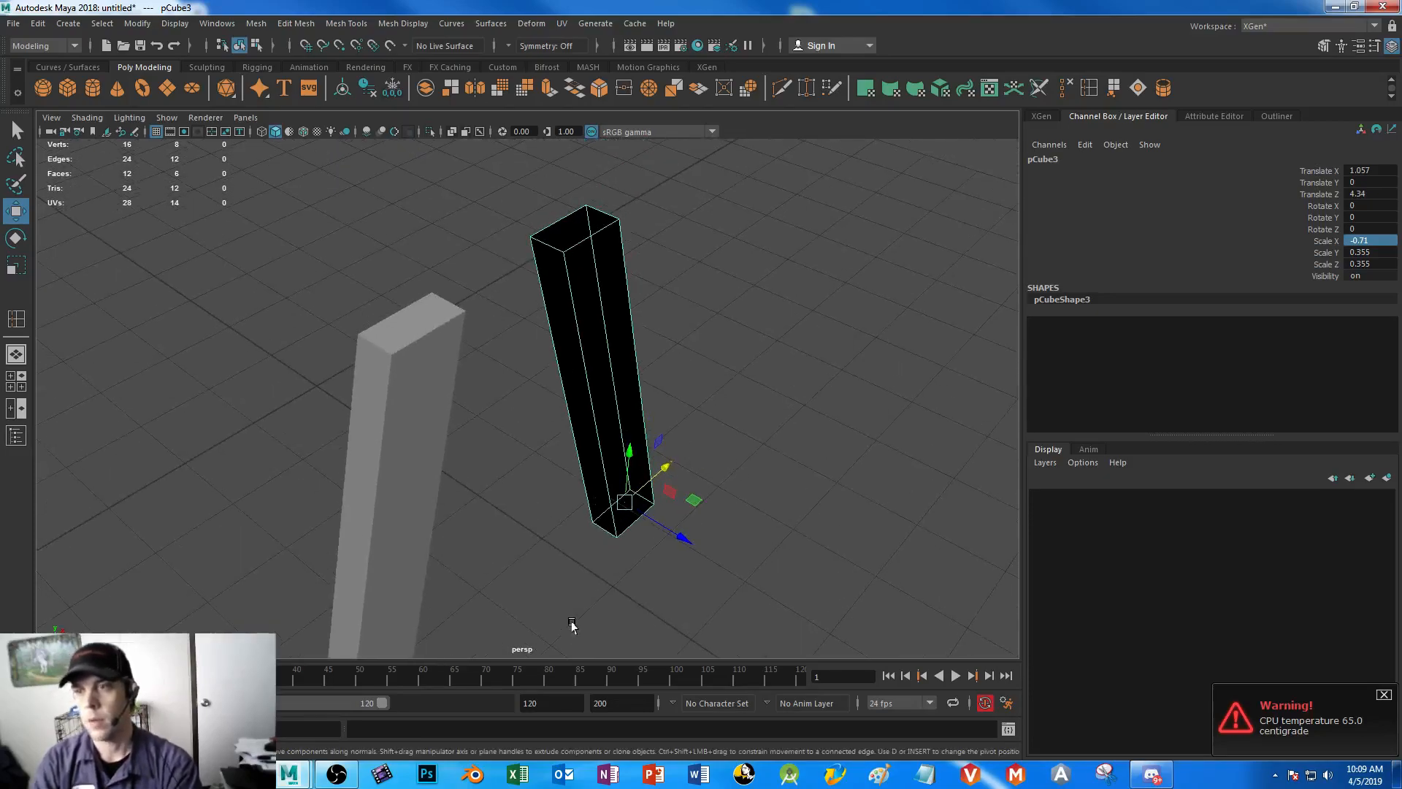
right_drag(615, 242, 616, 275)
alt+drag(784, 349, 451, 354)
click(450, 355)
shift+click(501, 391)
alt+drag(604, 497, 839, 463)
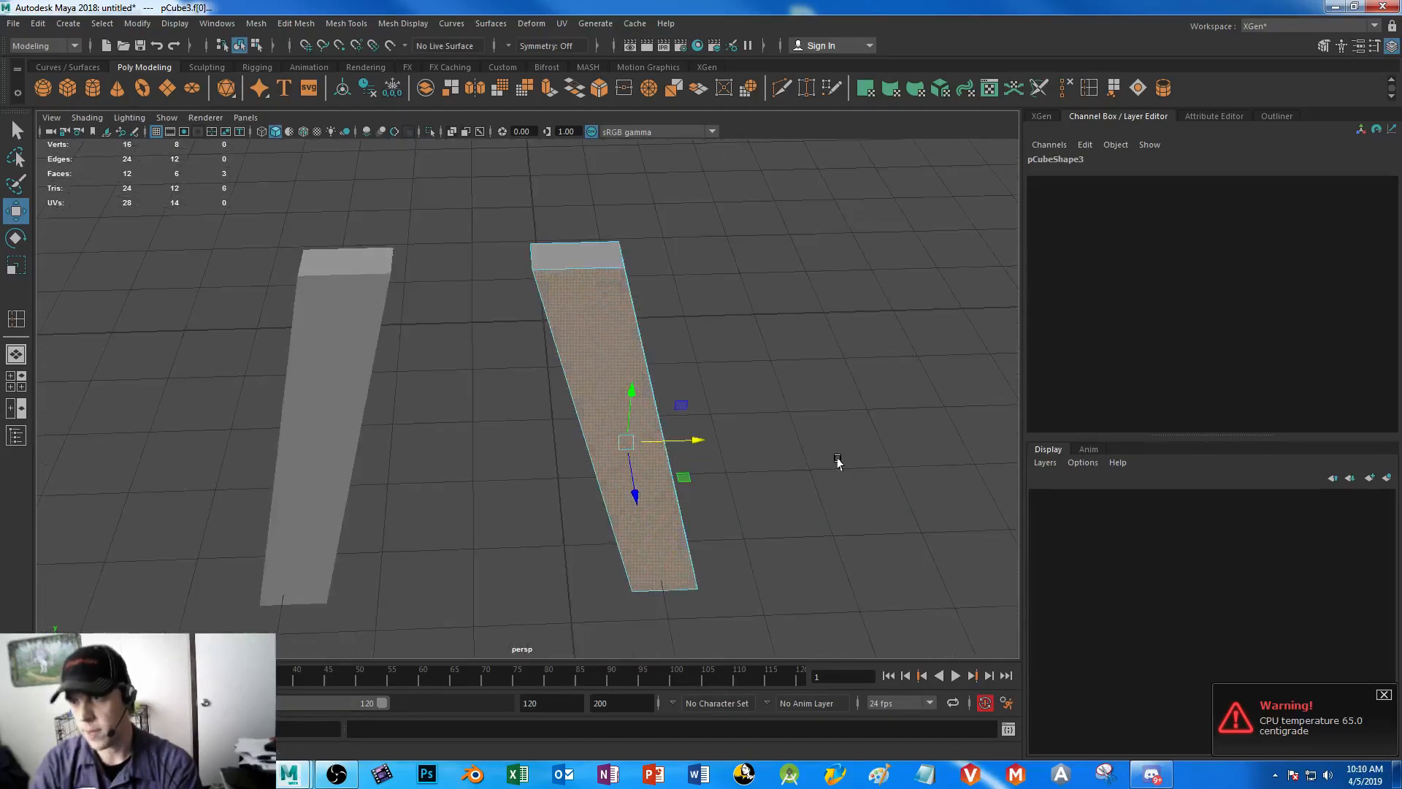
click(838, 463)
right_drag(582, 371, 658, 335)
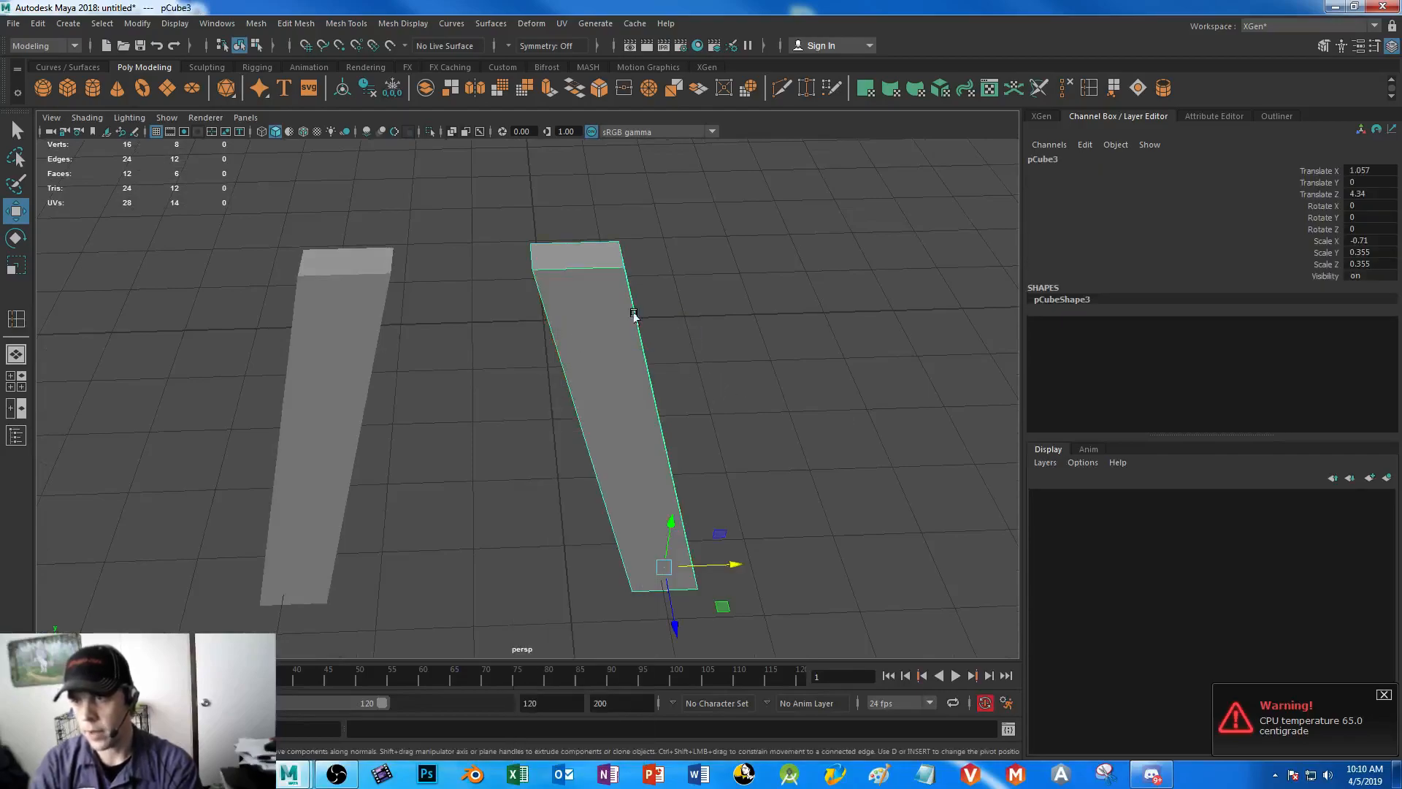
click(768, 508)
alt+drag(760, 496, 736, 463)
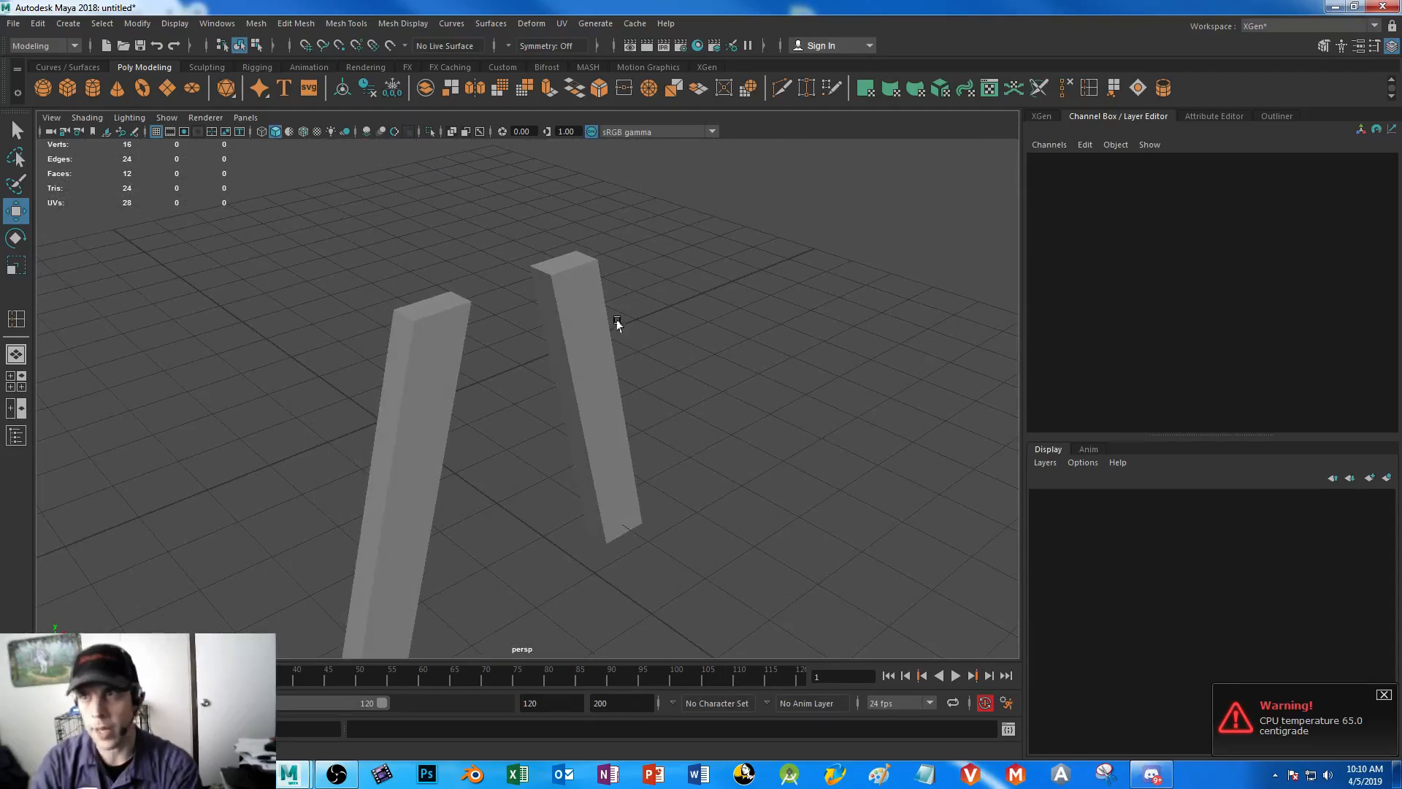
- Reverse the normals of the mirrored leg and deselect it to check the shading
click(612, 362)
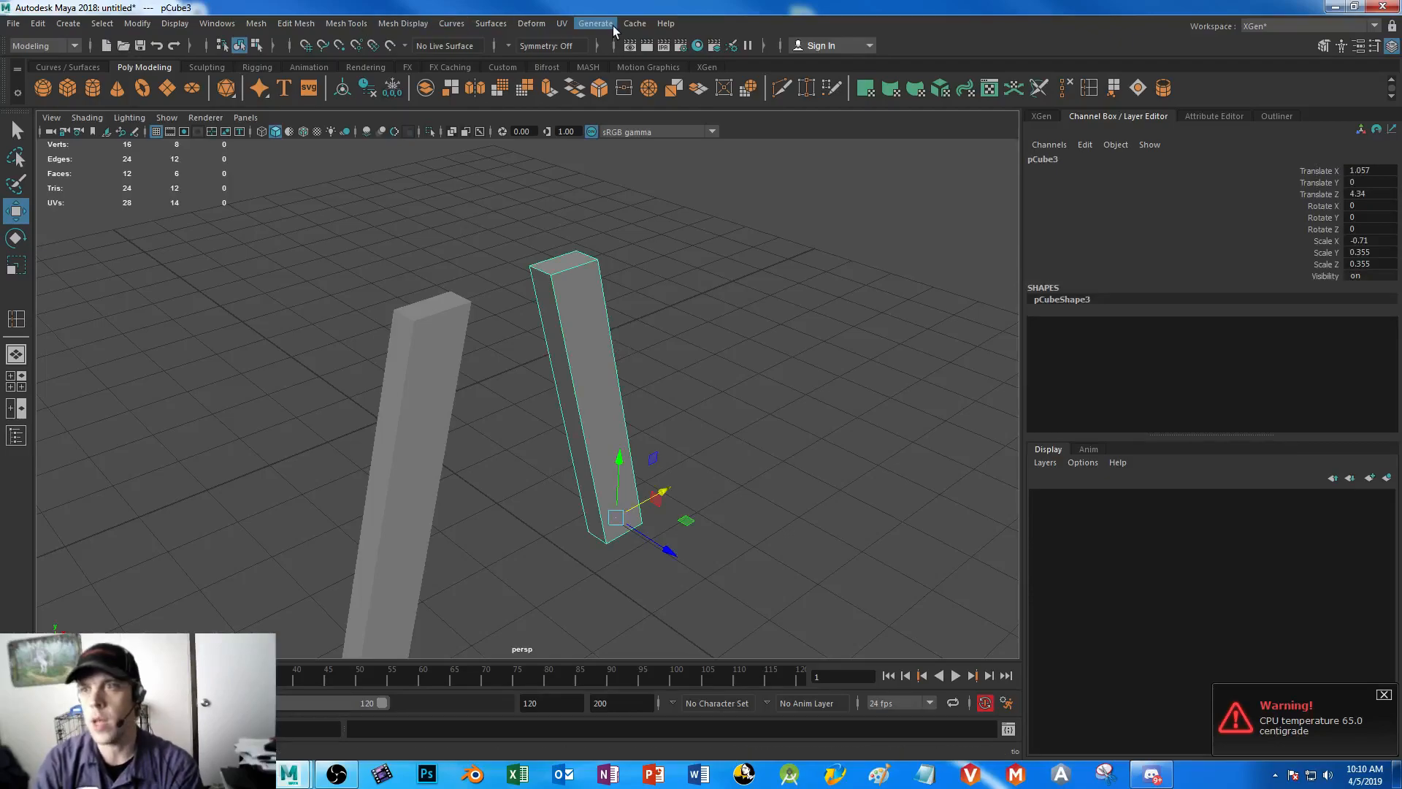
click(392, 25)
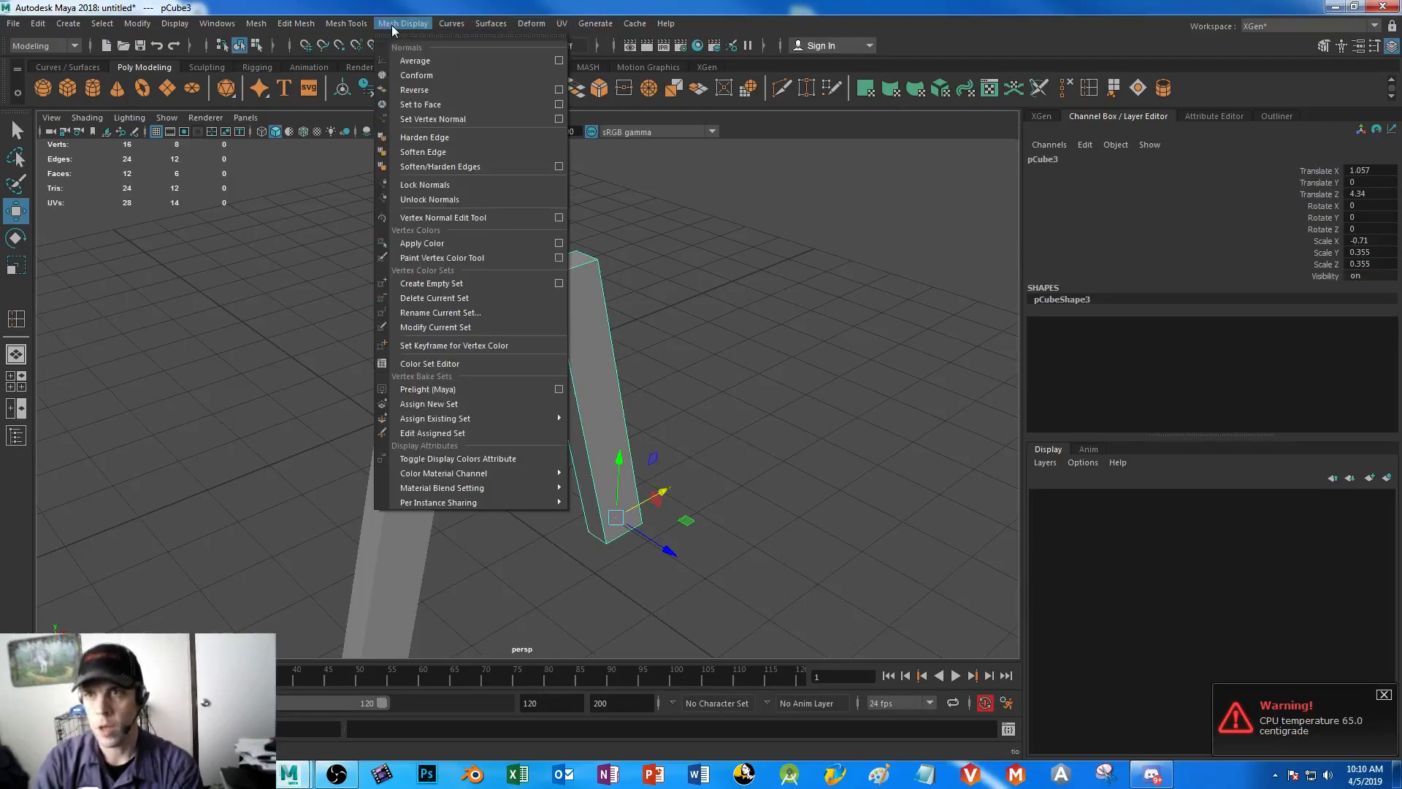
click(414, 90)
click(851, 360)
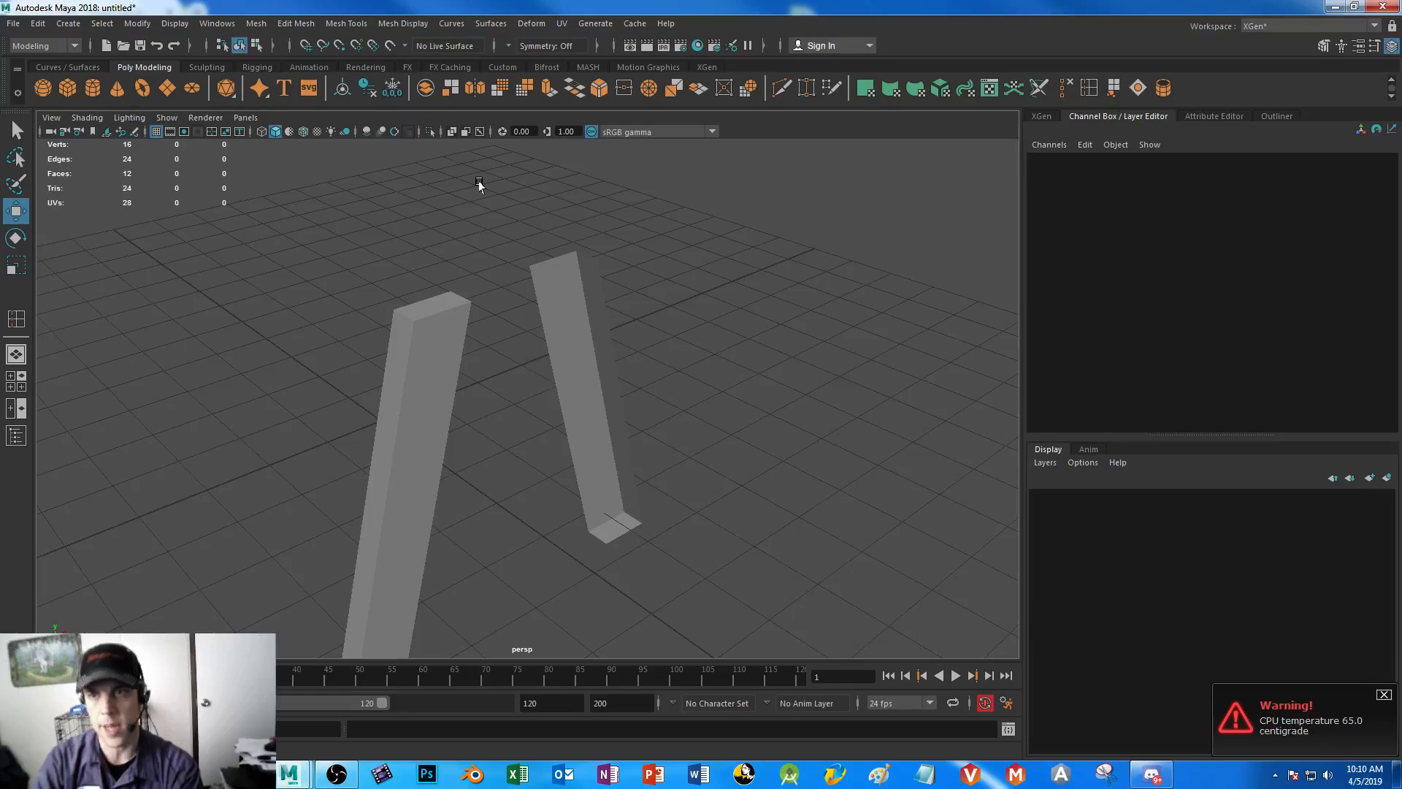
- Reverse the mirrored leg's normals by repeating the last command, return it to object mode, and deselect it
click(405, 22)
click(414, 93)
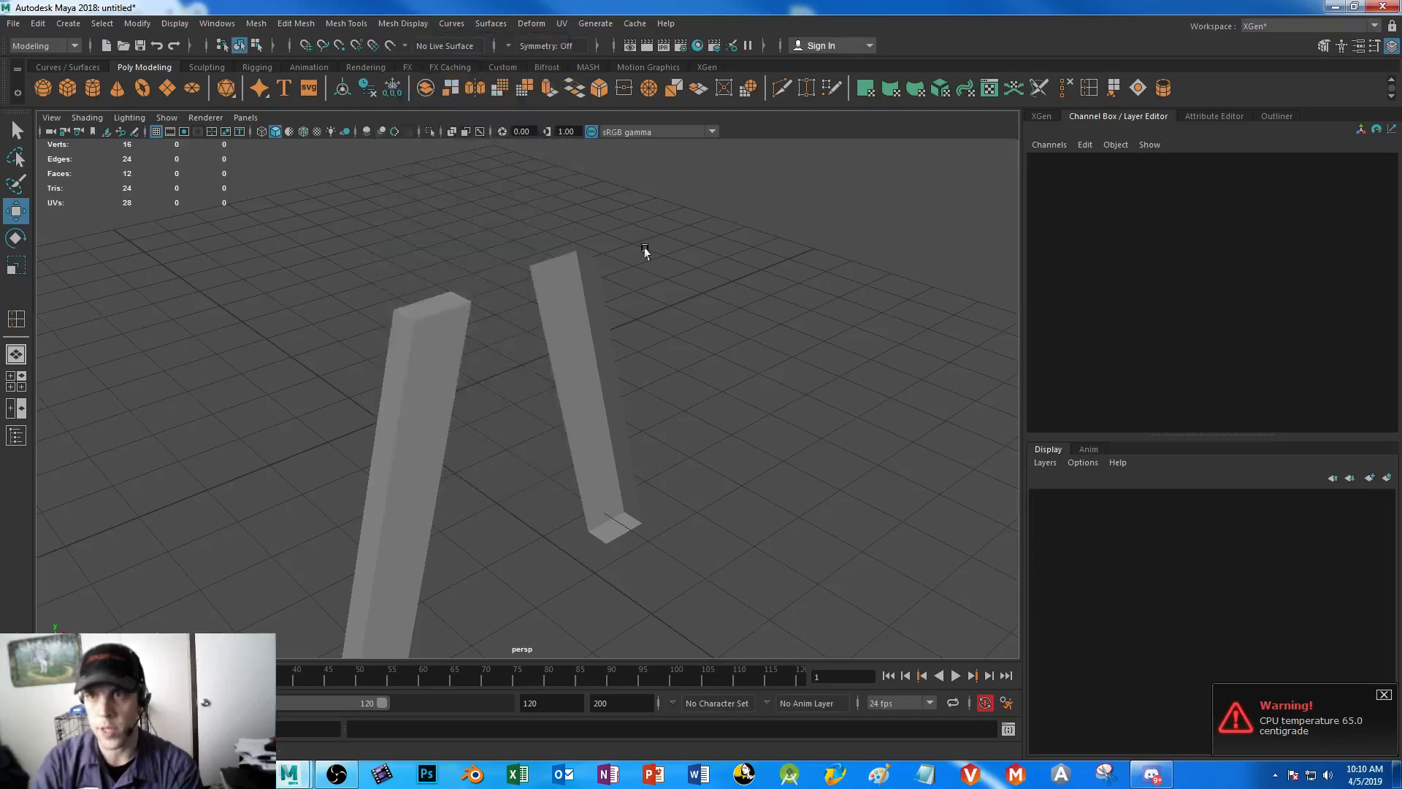
click(606, 340)
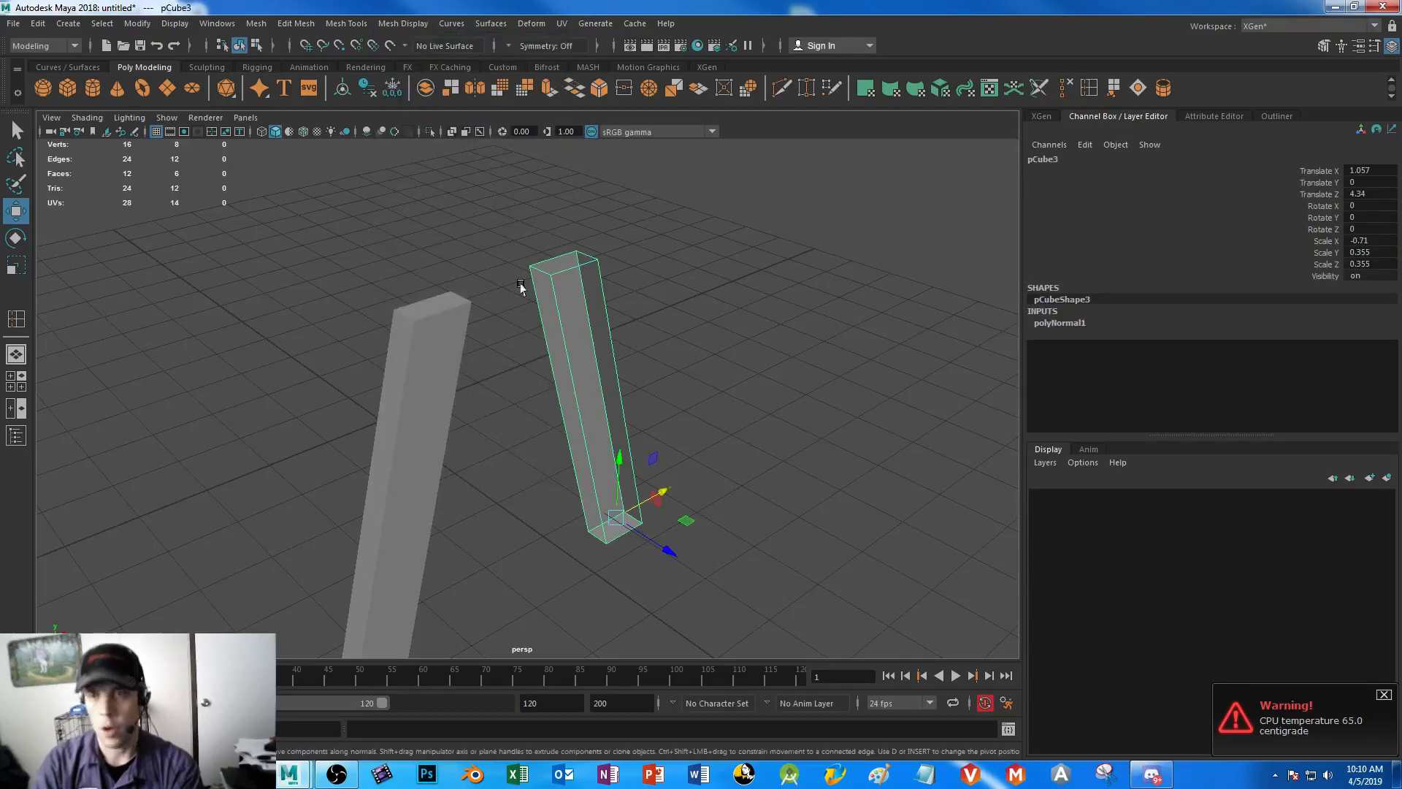
key(g)
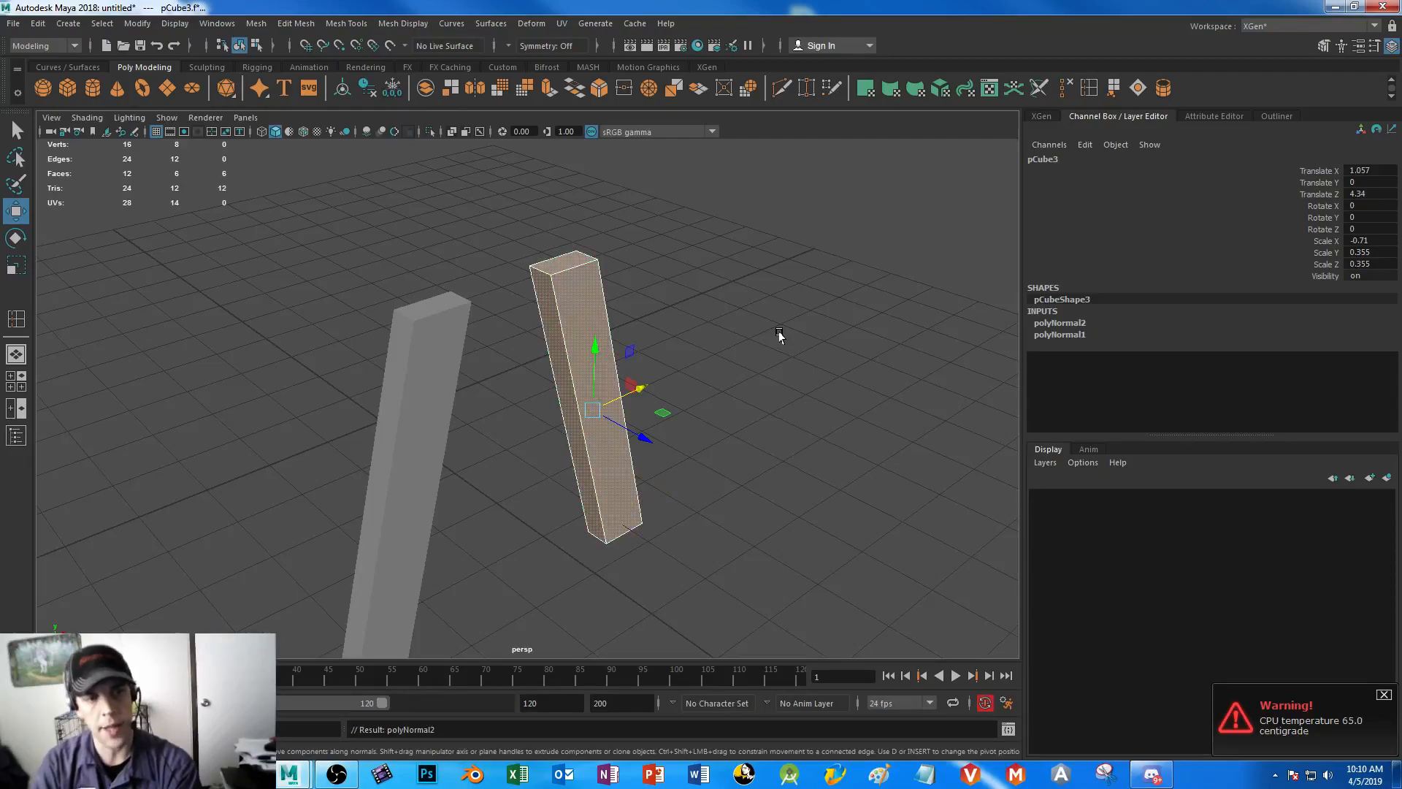
right_drag(595, 285, 657, 263)
click(707, 431)
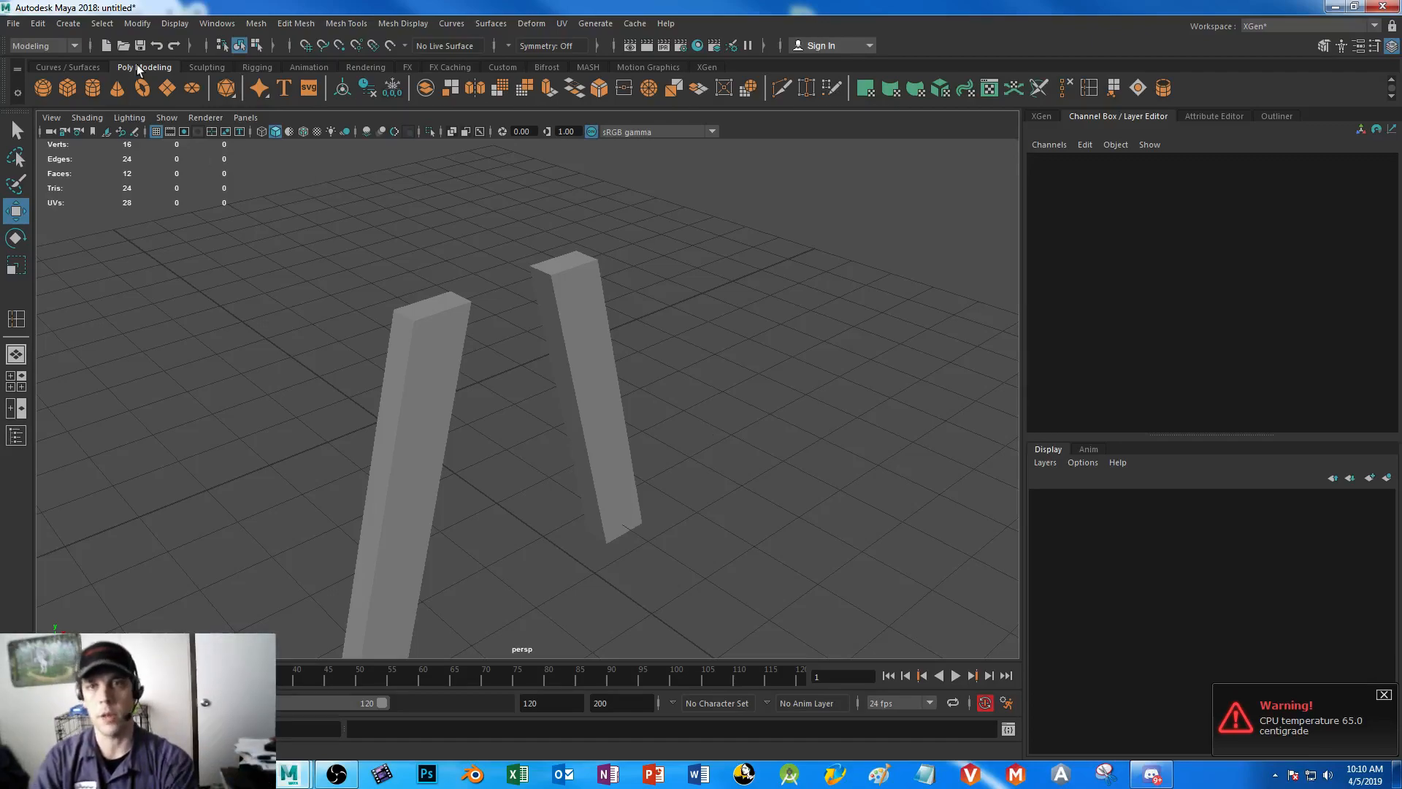
- Place a default polygon cube near the far edge of the grid, repeat the create-cube command, and delete the cube
click(68, 86)
click(271, 260)
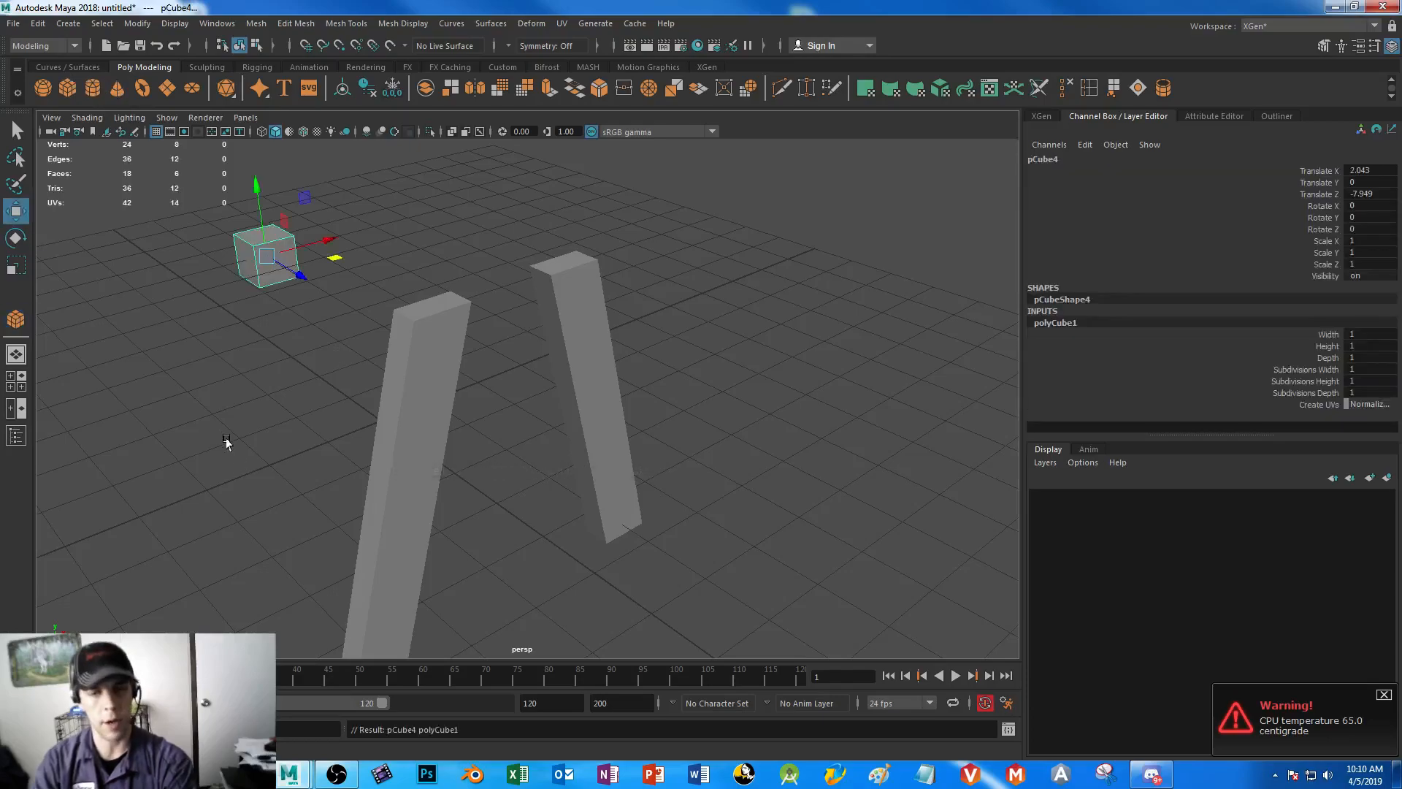
click(226, 441)
key(g)
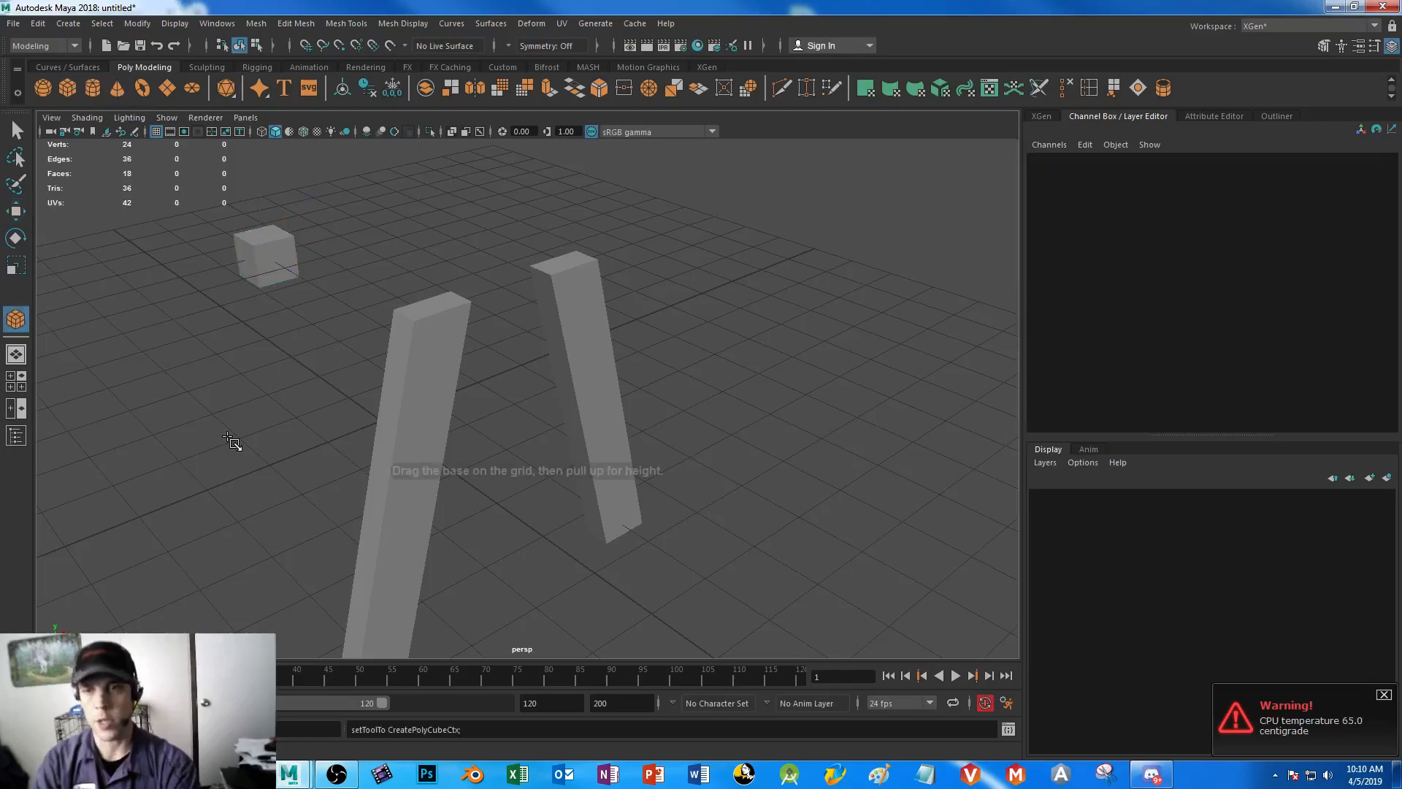
click(378, 230)
drag(205, 205, 379, 278)
key(Delete)
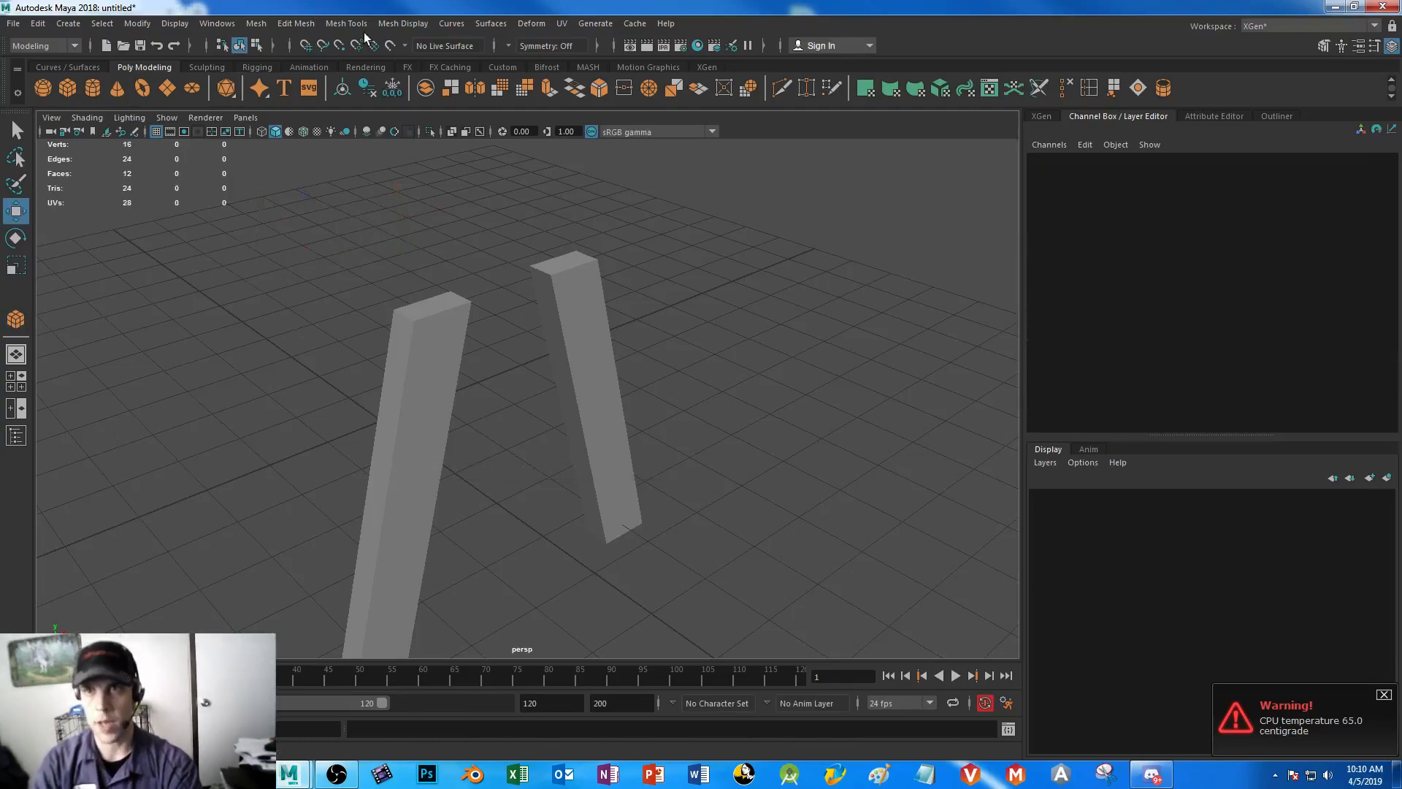
click(400, 23)
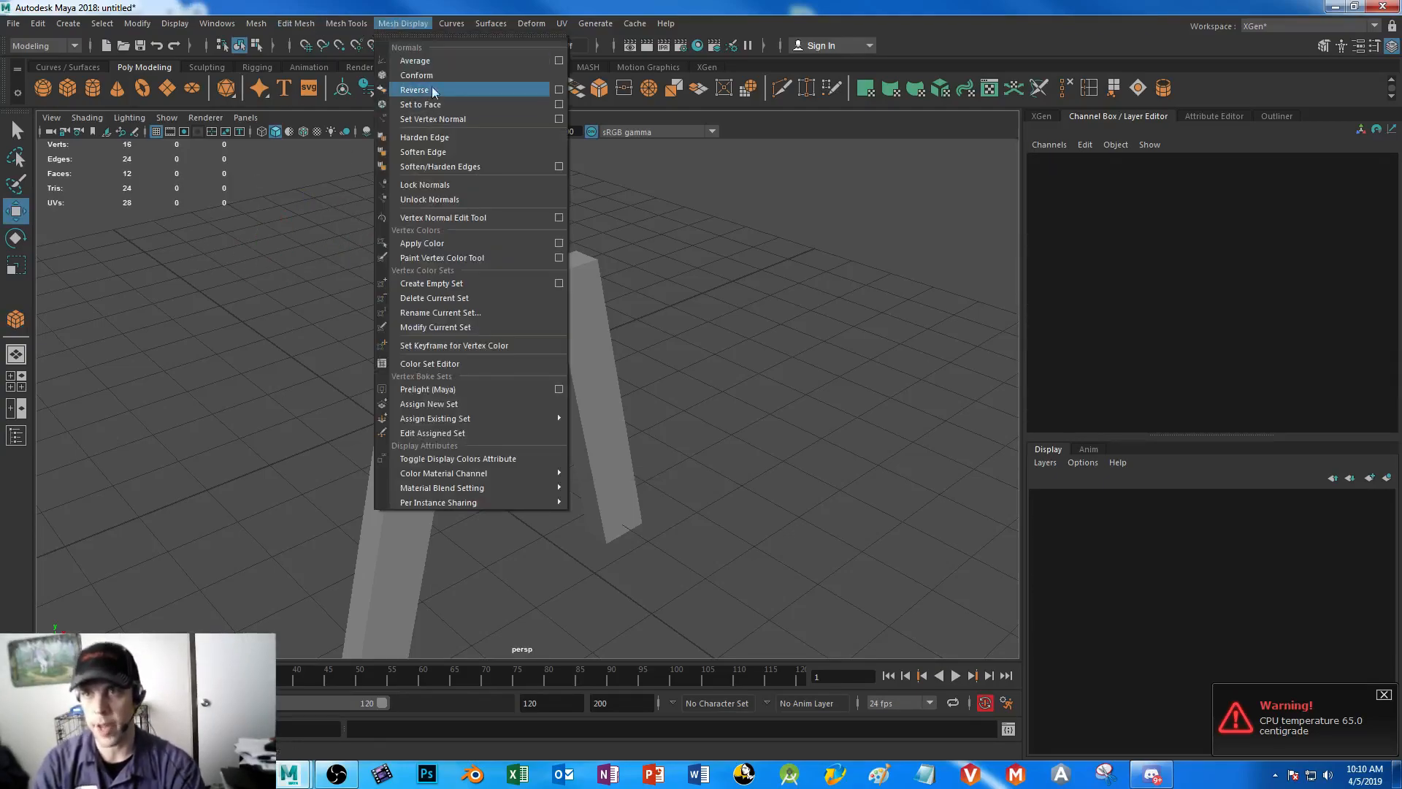
click(808, 381)
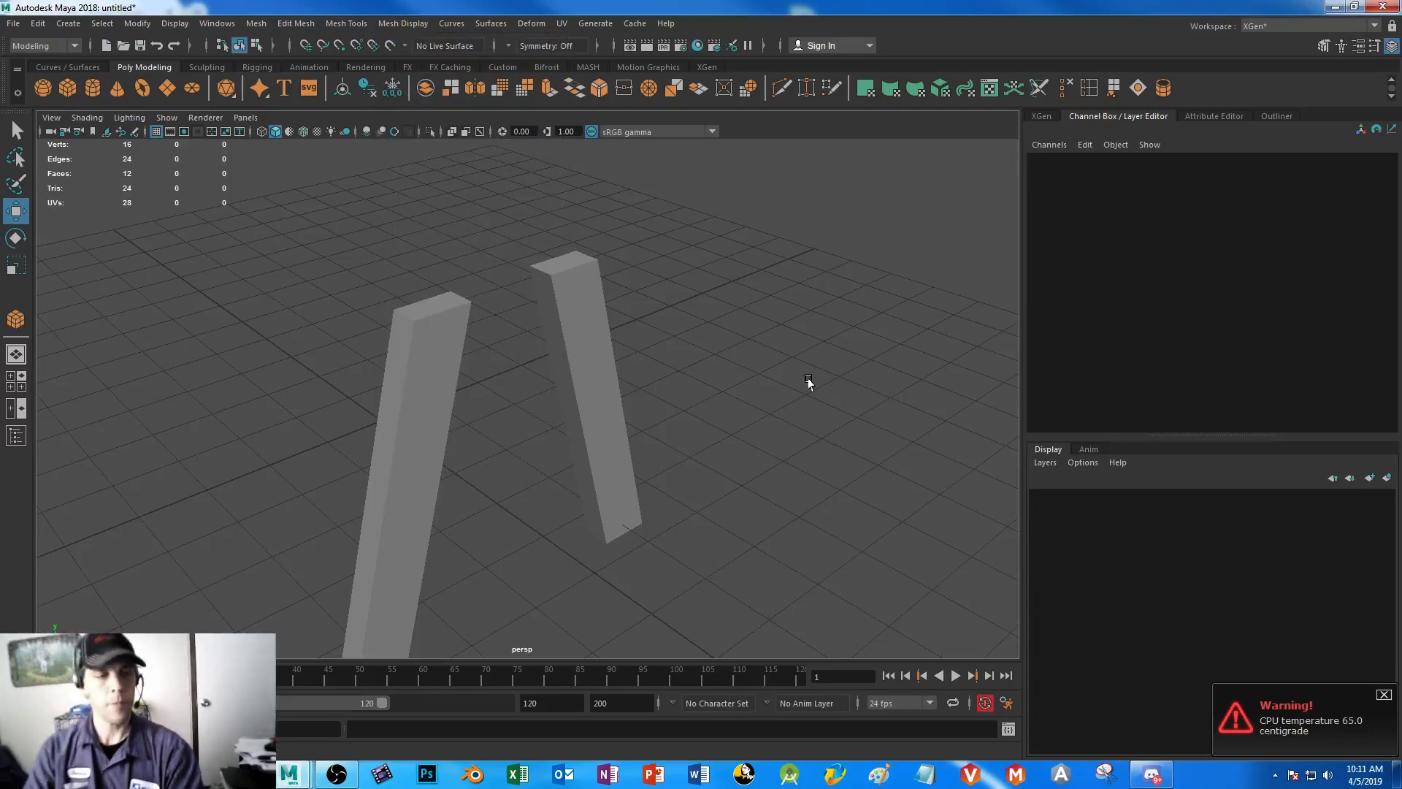
- Duplicate the original slanted leg and move the copy along Z to about -5.273
alt+right_drag(739, 498, 611, 433)
alt+drag(611, 433, 564, 444)
drag(430, 359, 614, 563)
alt+drag(422, 580, 527, 589)
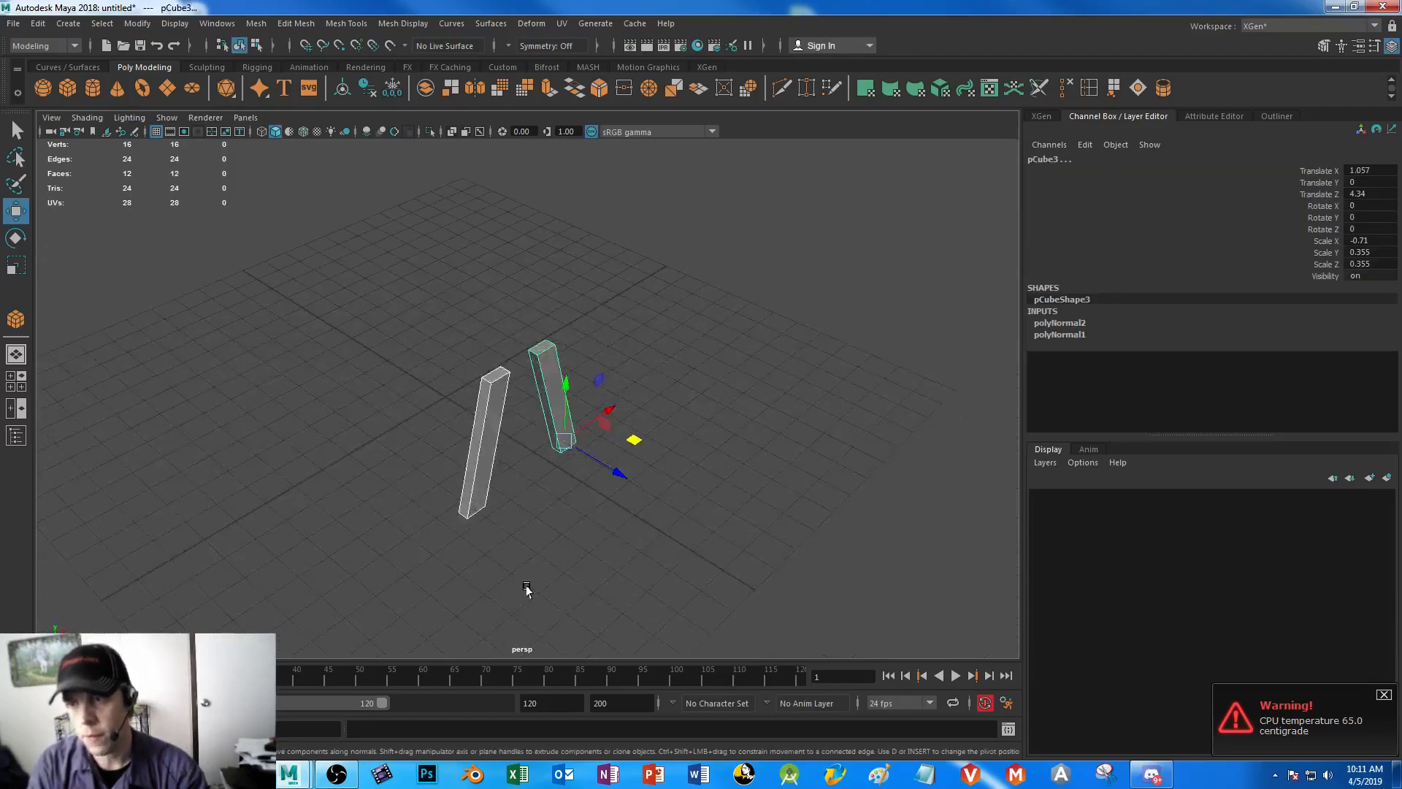
click(527, 588)
click(542, 369)
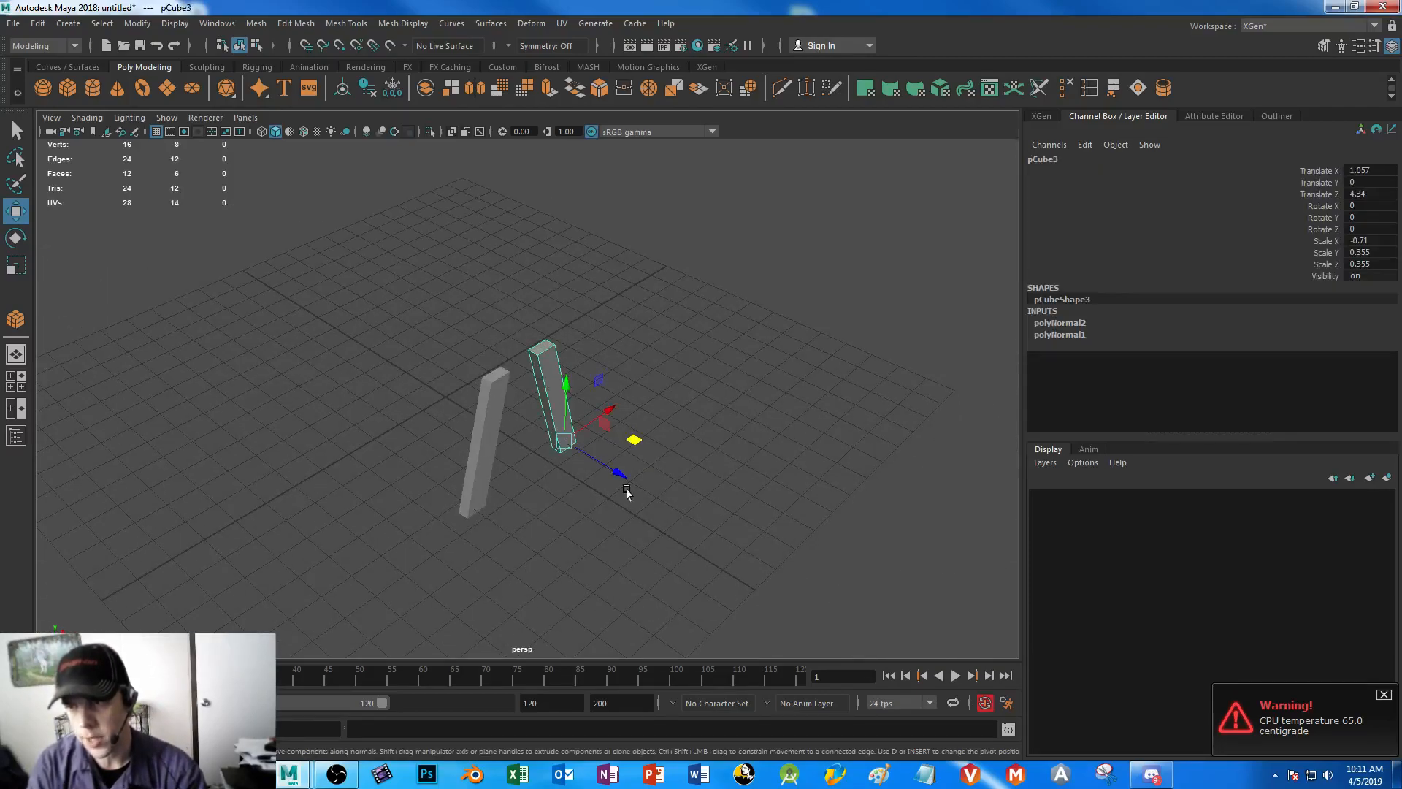
click(606, 592)
click(482, 448)
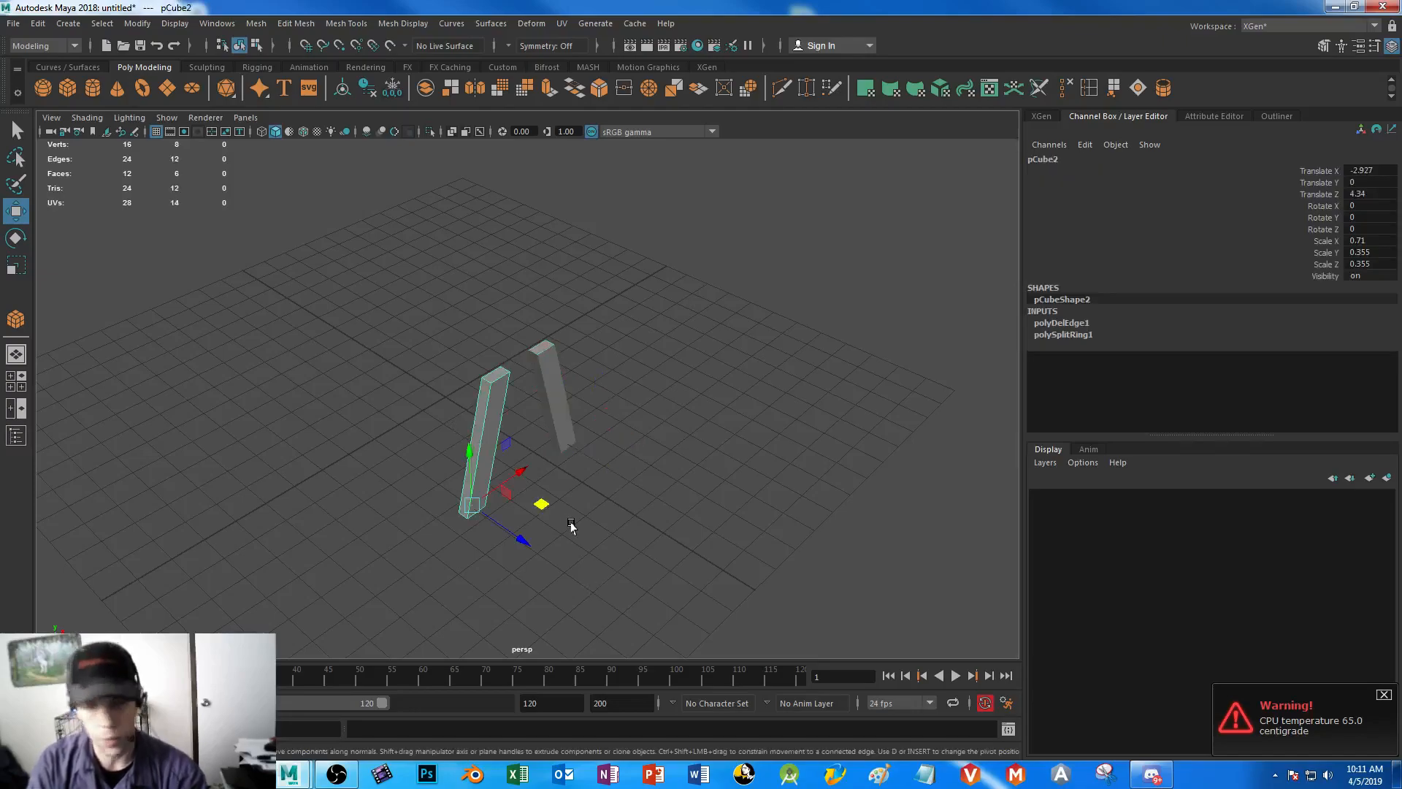
key(ctrl+d)
drag(522, 541, 277, 438)
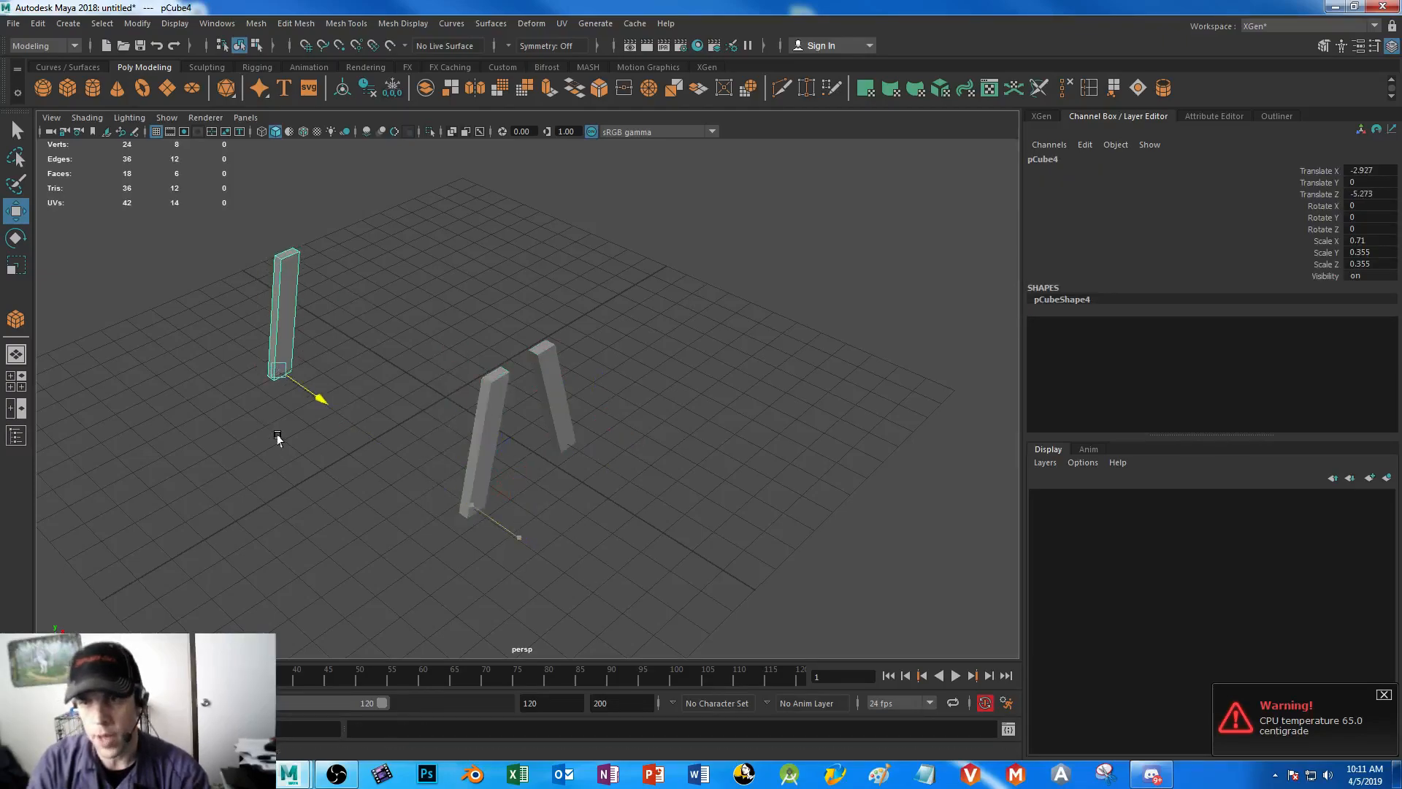
alt+drag(644, 520, 686, 523)
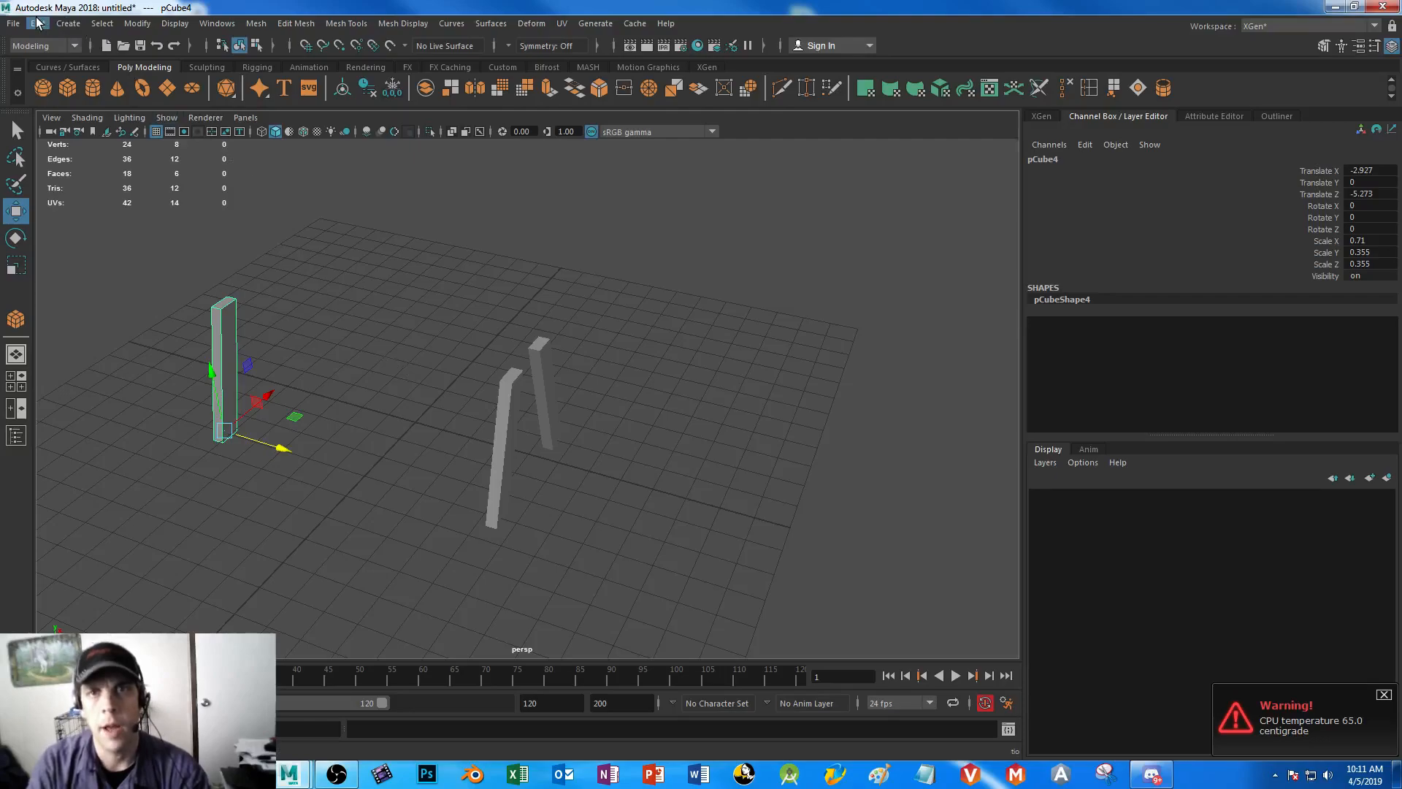
- Duplicate the far leg using Duplicate Special with Rotate X 0 and Scale X -1, and move the copy to about X 1.131
click(136, 24)
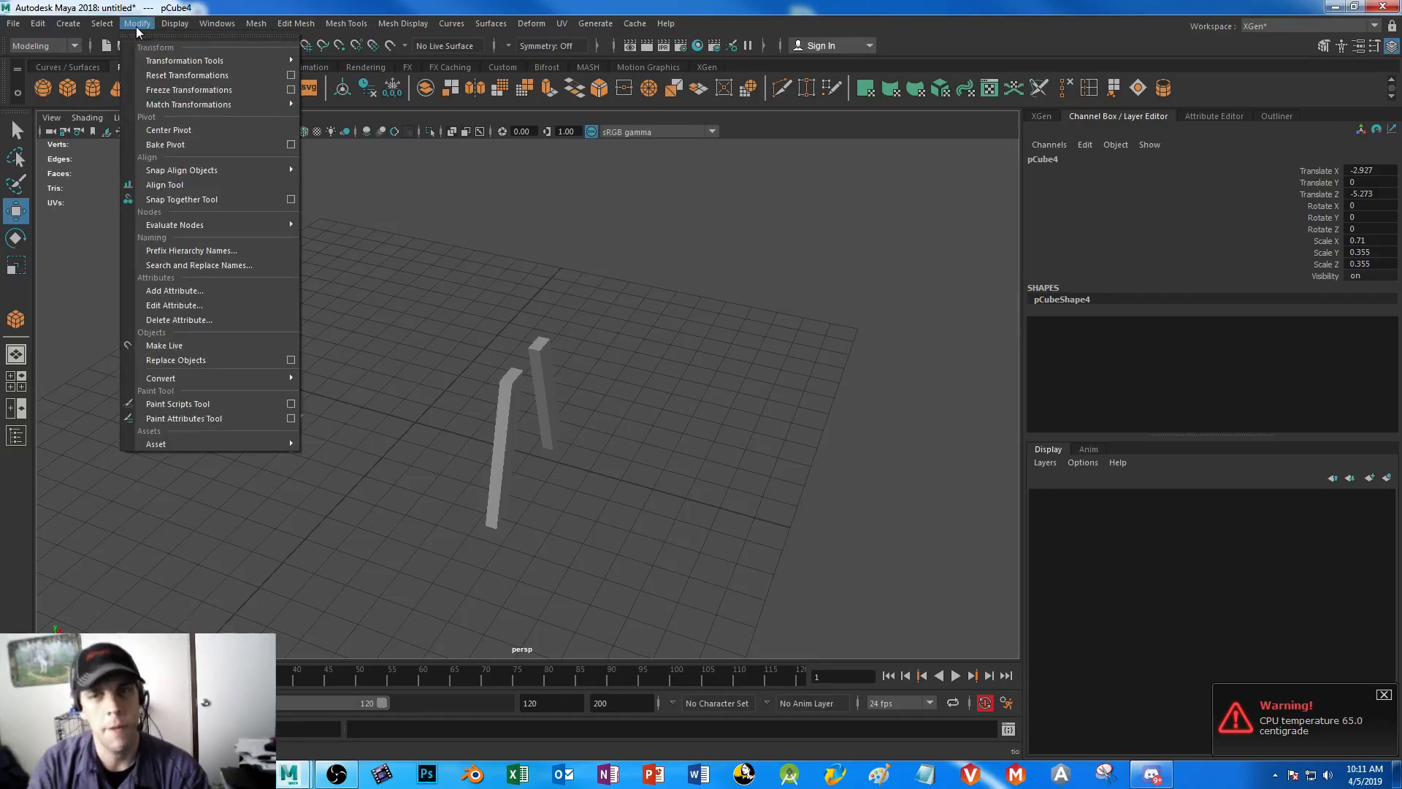
mouse_move(37, 23)
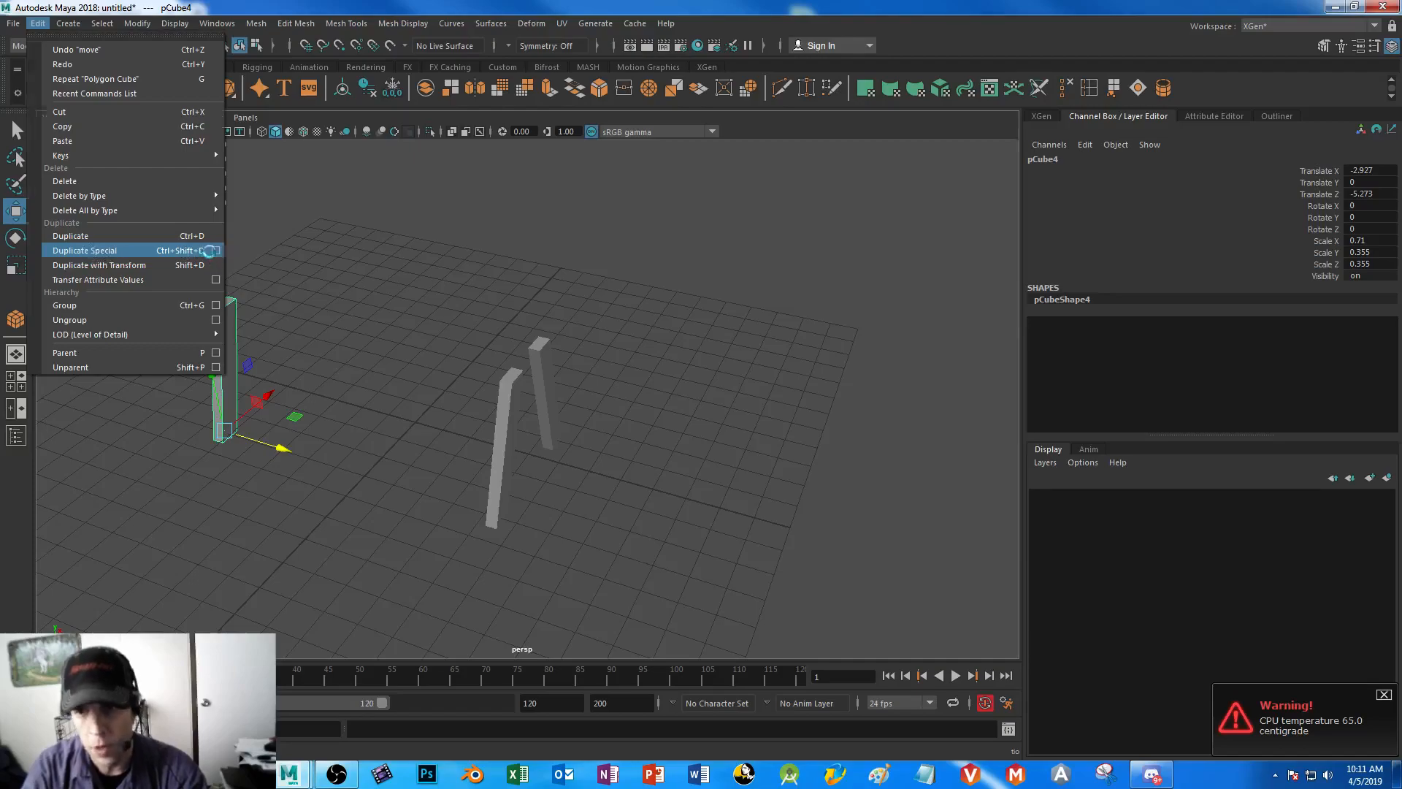
click(216, 251)
drag(288, 195, 818, 216)
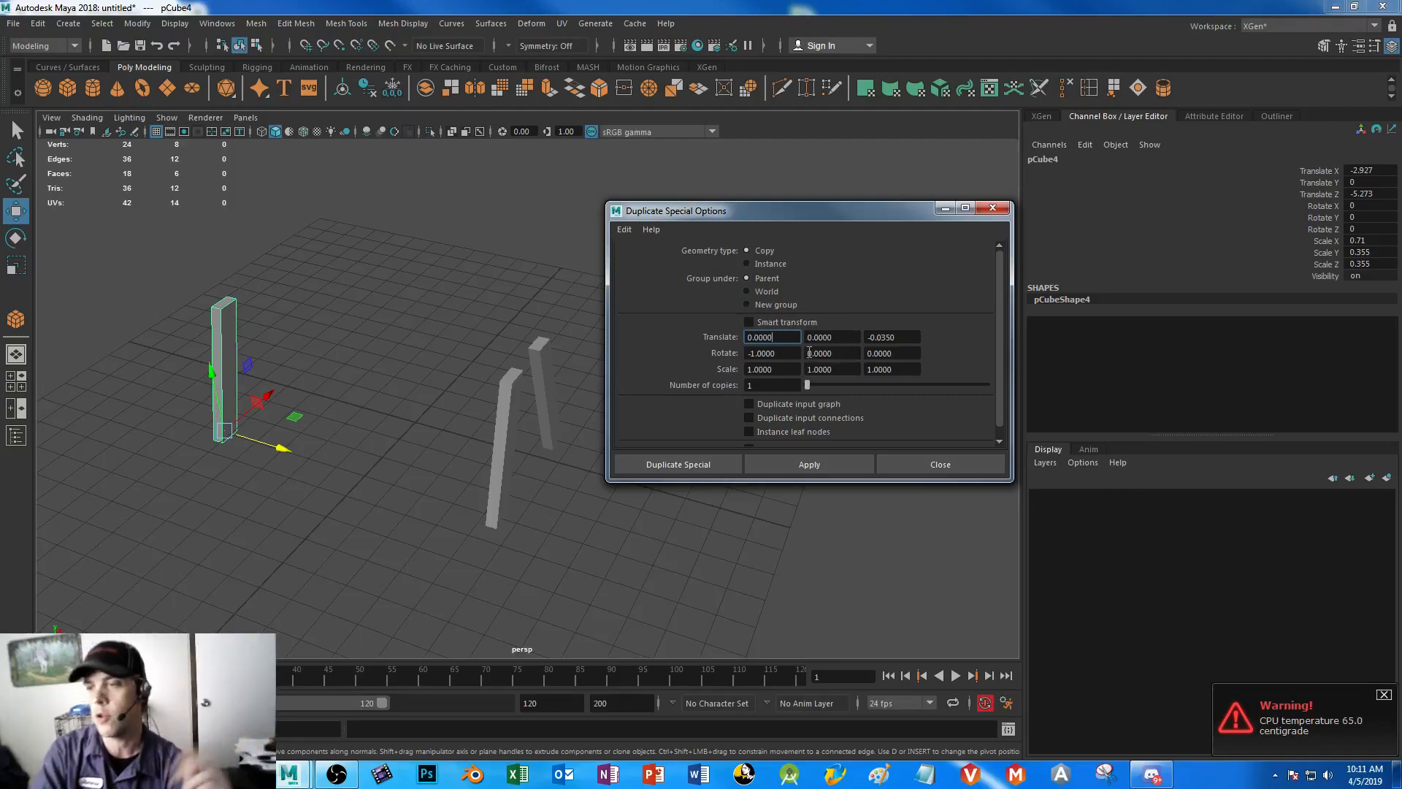
click(781, 385)
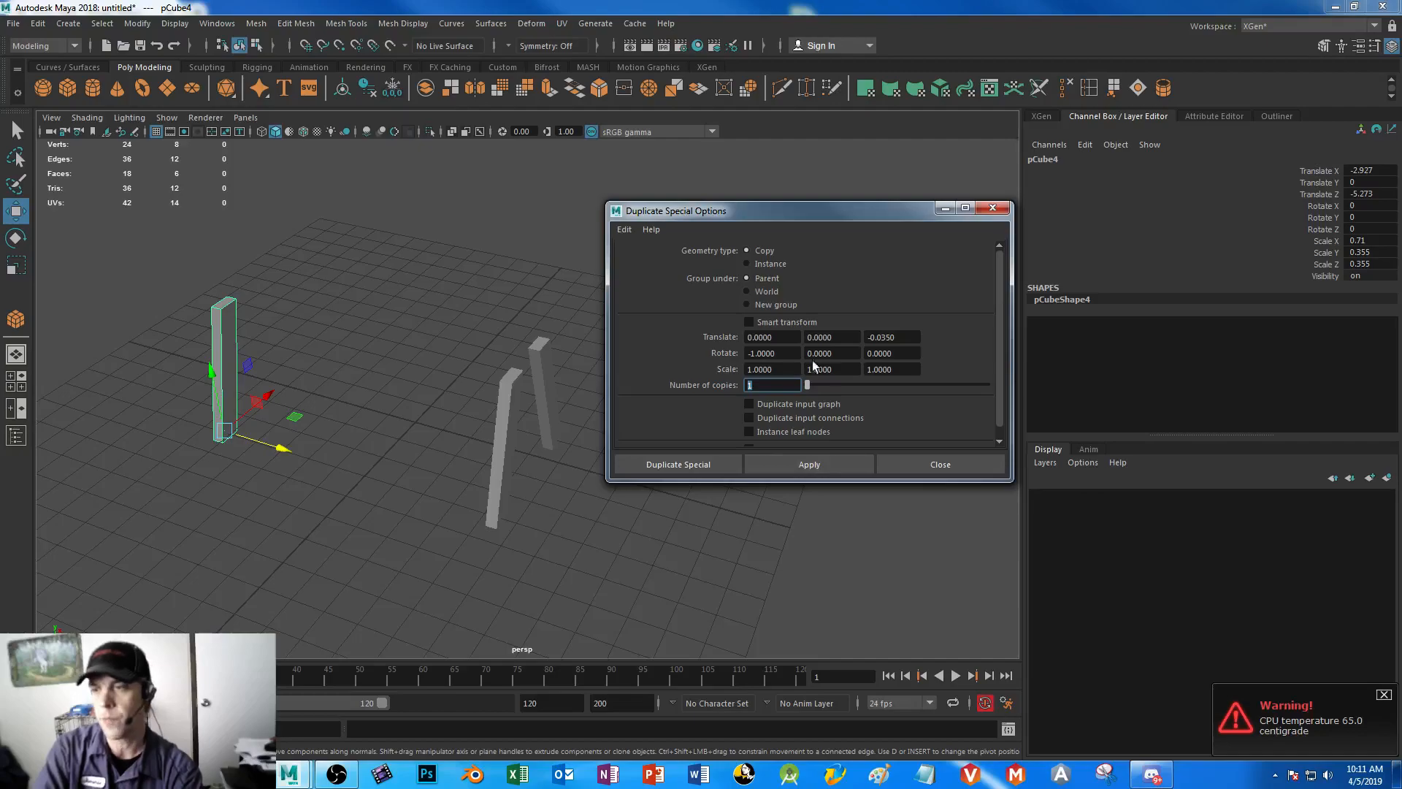
click(759, 354)
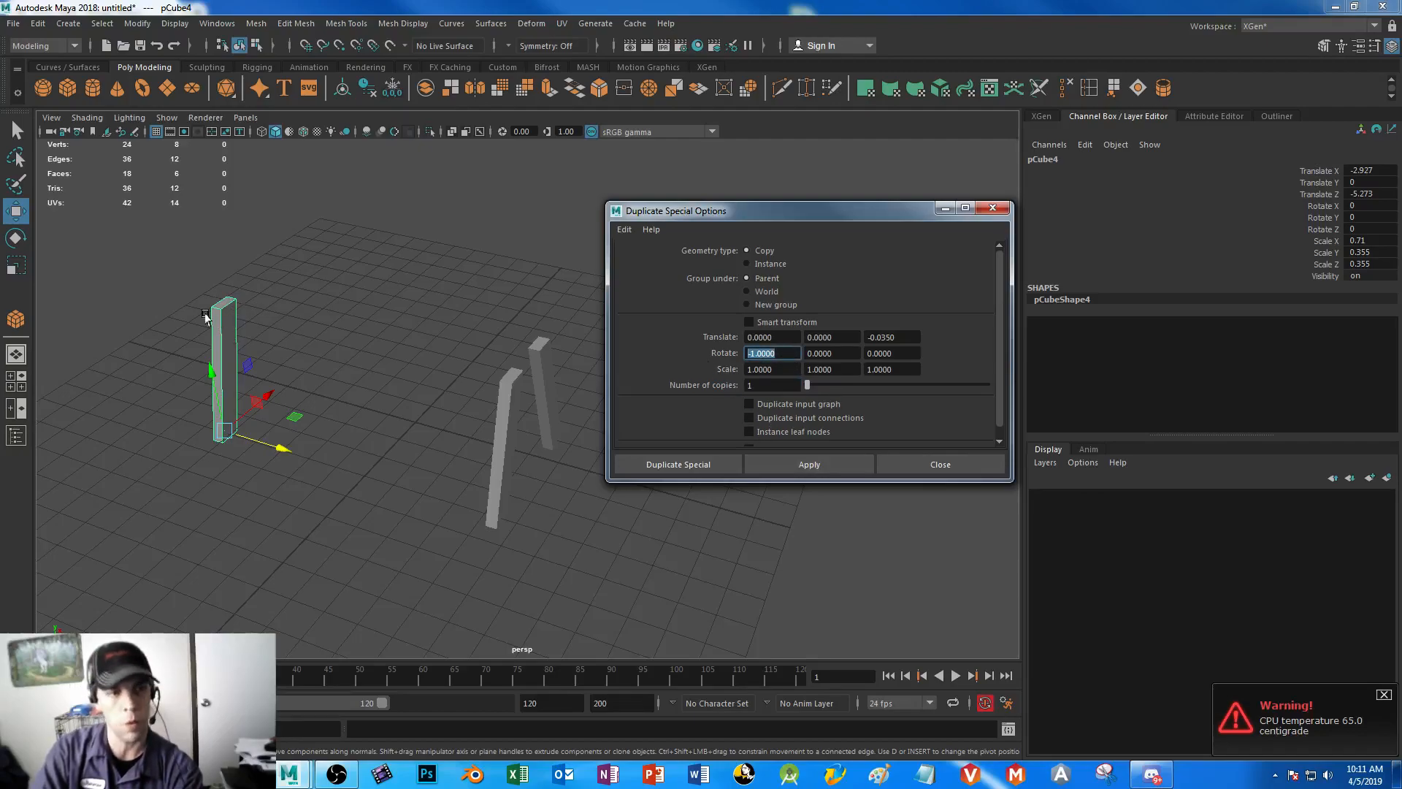
text(0)
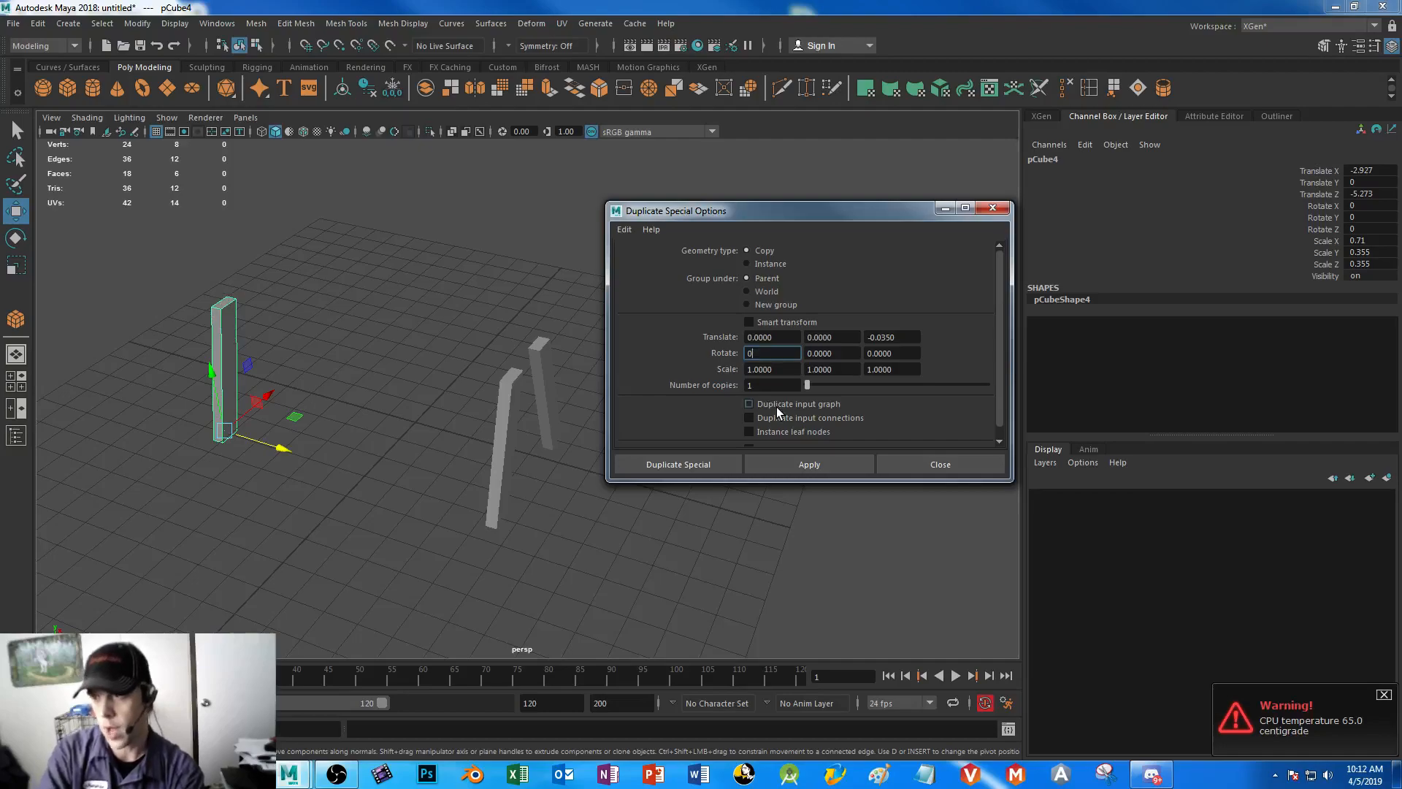
click(752, 369)
text(-1)
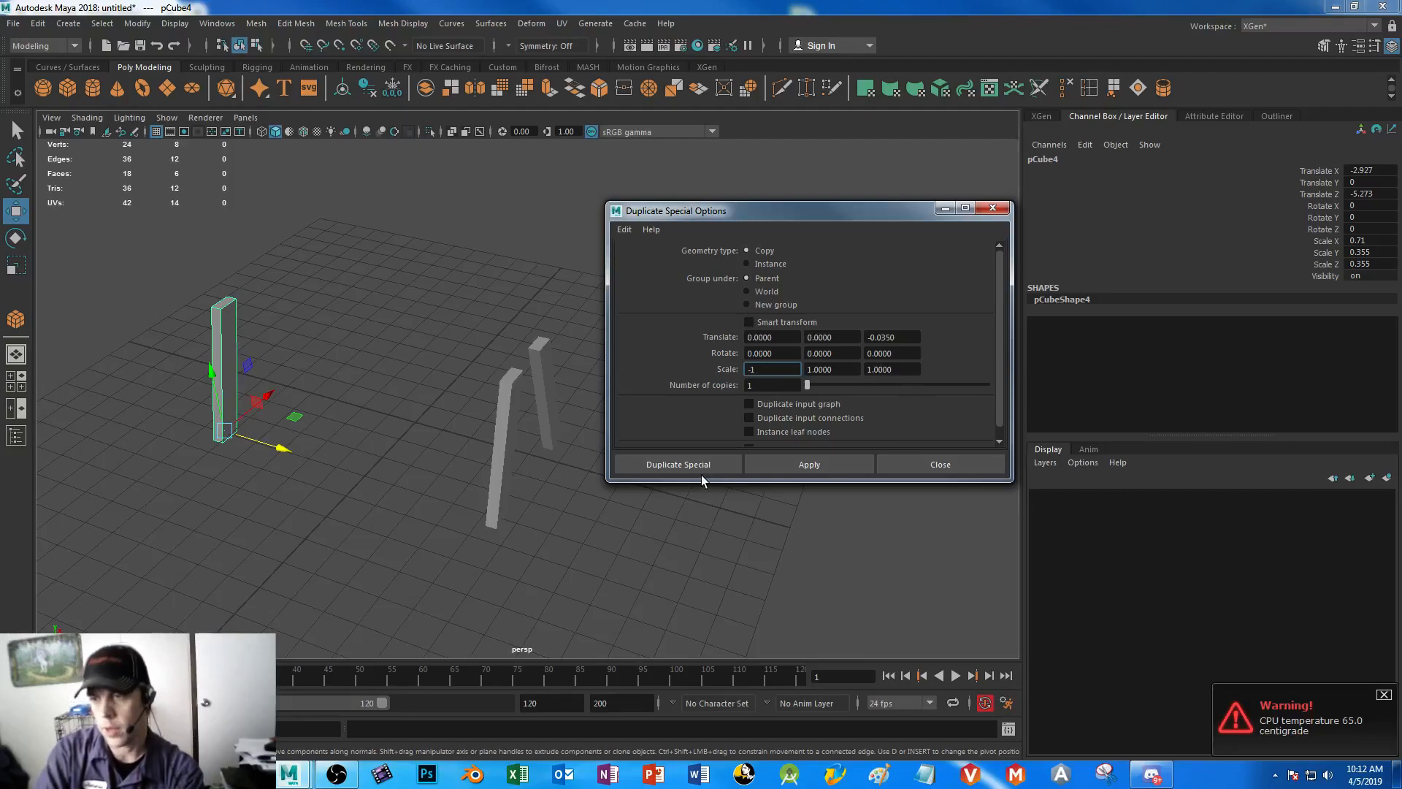
click(673, 466)
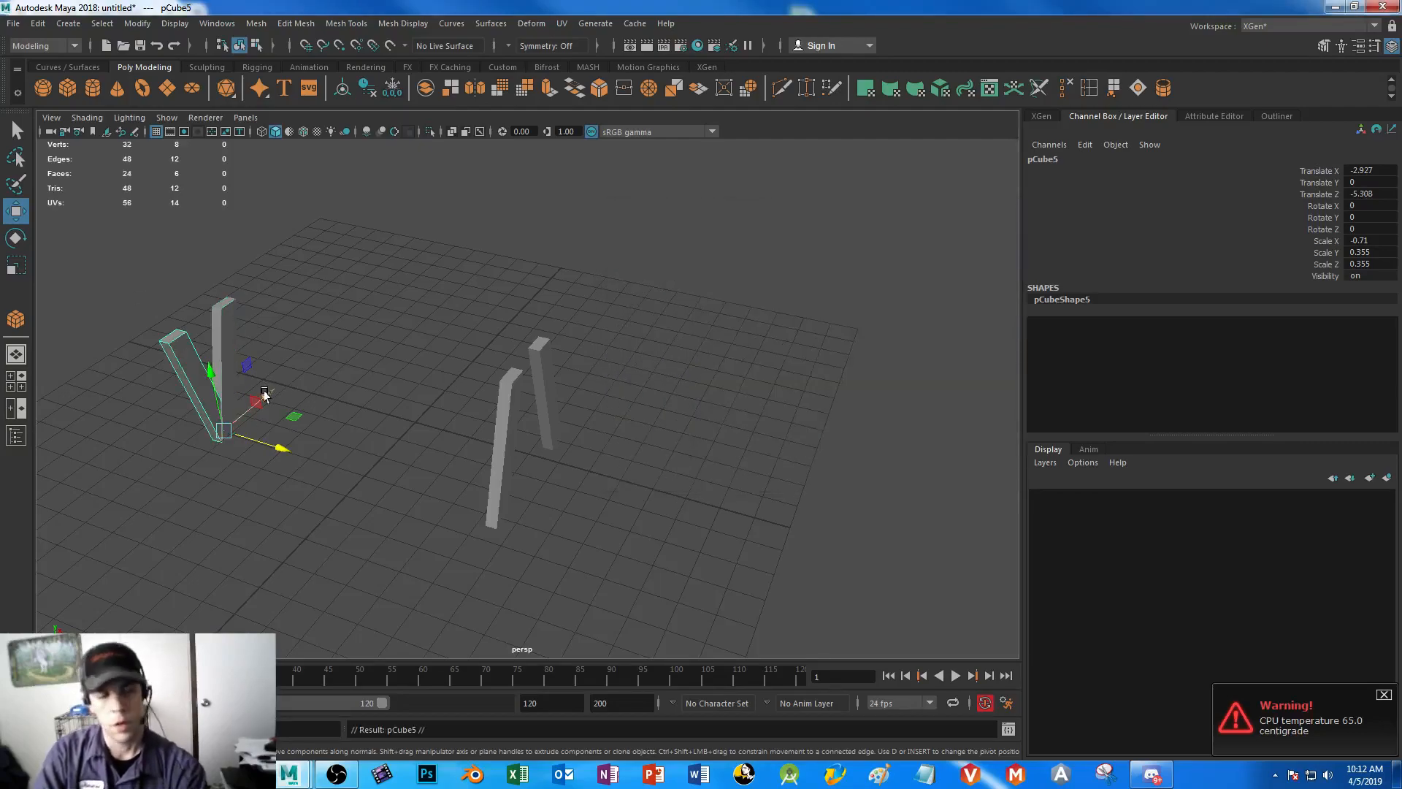
drag(265, 395, 359, 367)
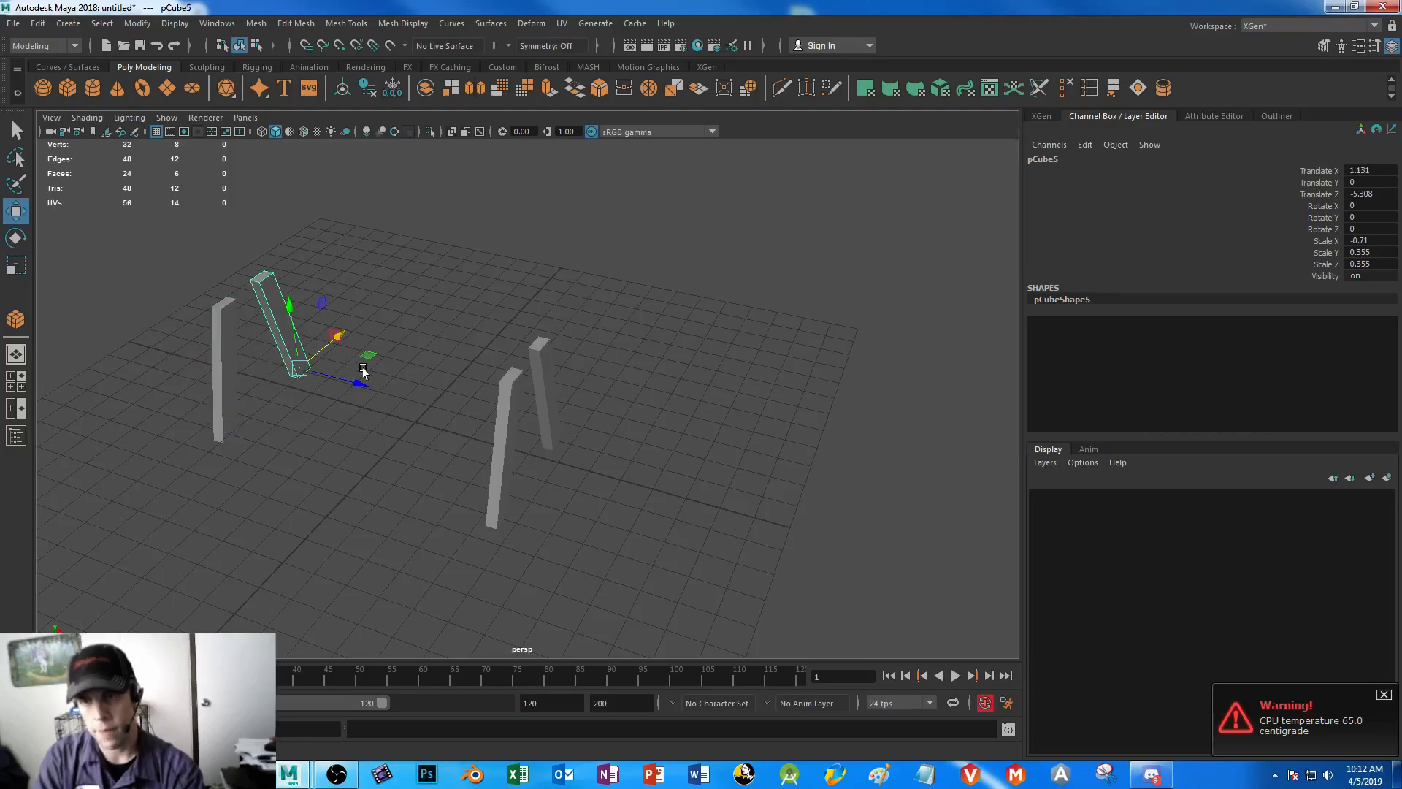
- Delete the new mirrored copy and the earlier mirrored leg, keeping only the two unmirrored legs
key(Delete)
click(541, 366)
key(Delete)
- Select the two remaining slanted legs and group them
click(513, 458)
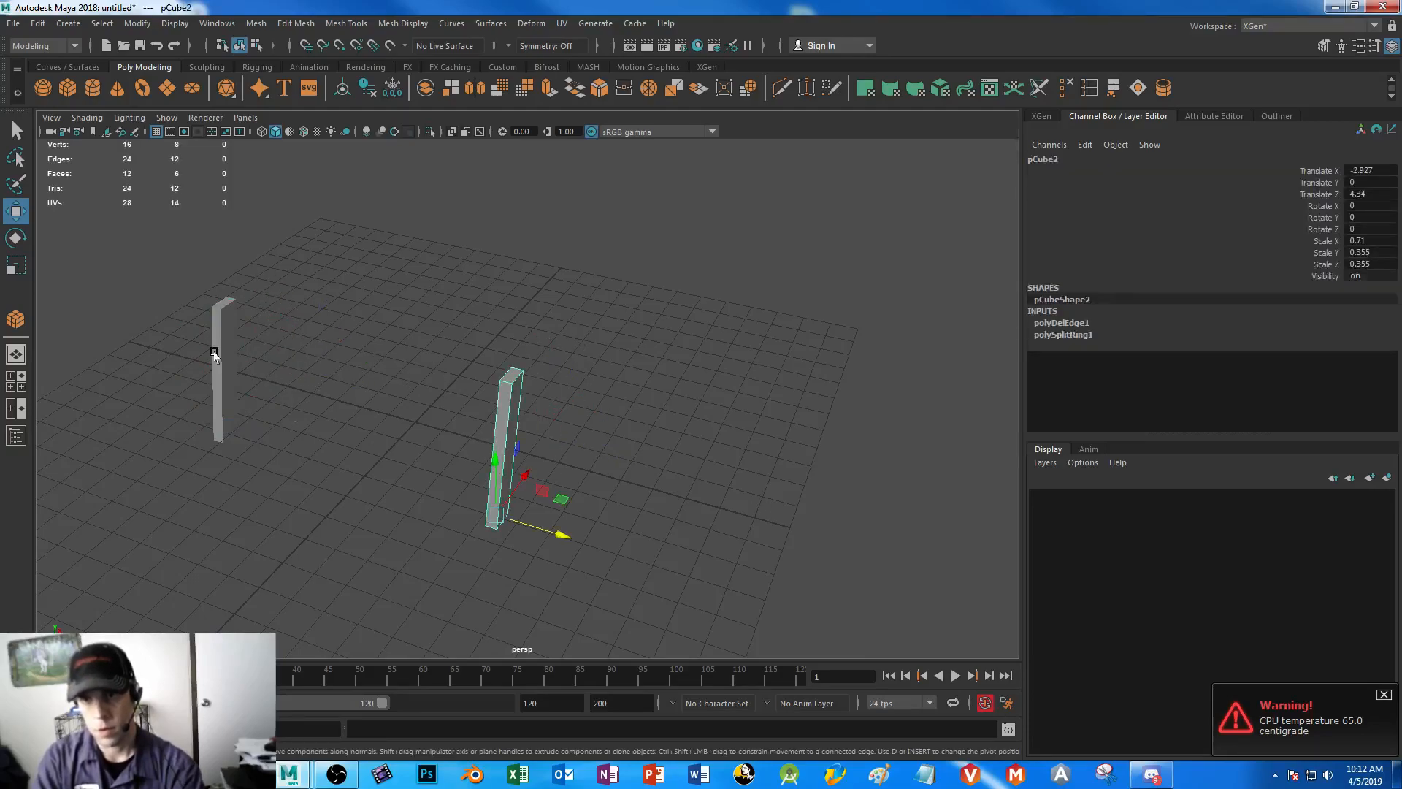
click(216, 354)
alt+drag(694, 470, 599, 424)
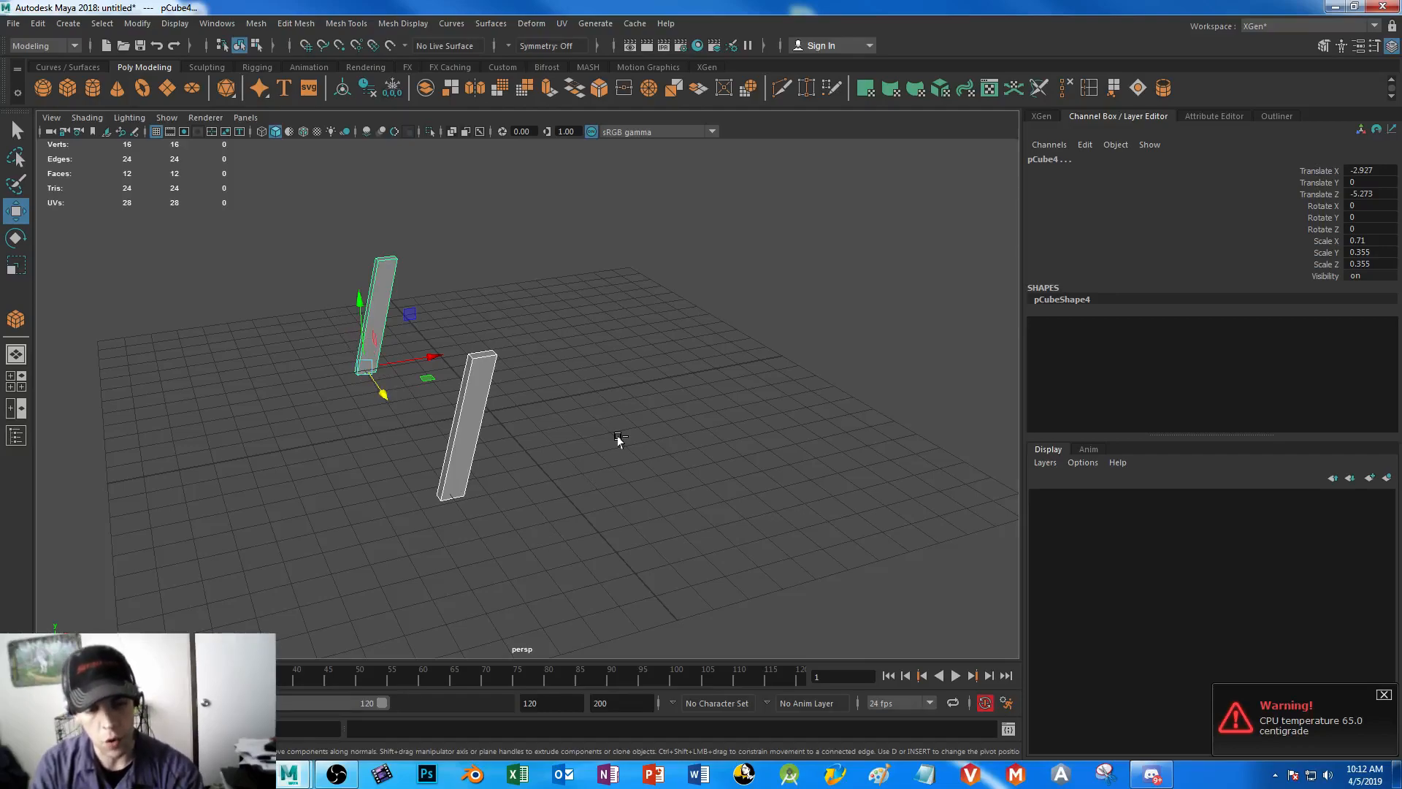
key(ctrl+g)
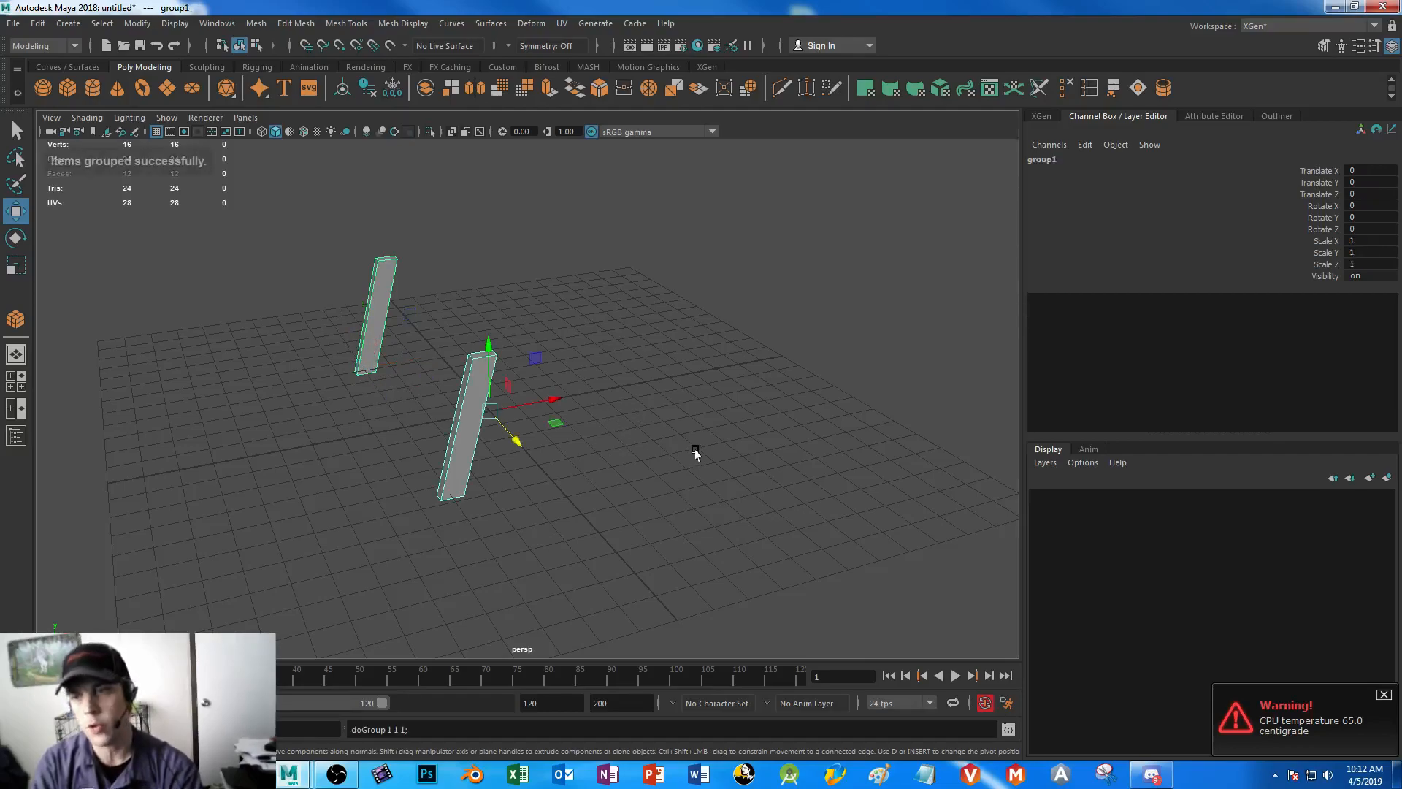
- Mirror the leg group across X using Duplicate Special with the saved Scale X -1 setting and view all four legs
alt+drag(695, 453, 564, 475)
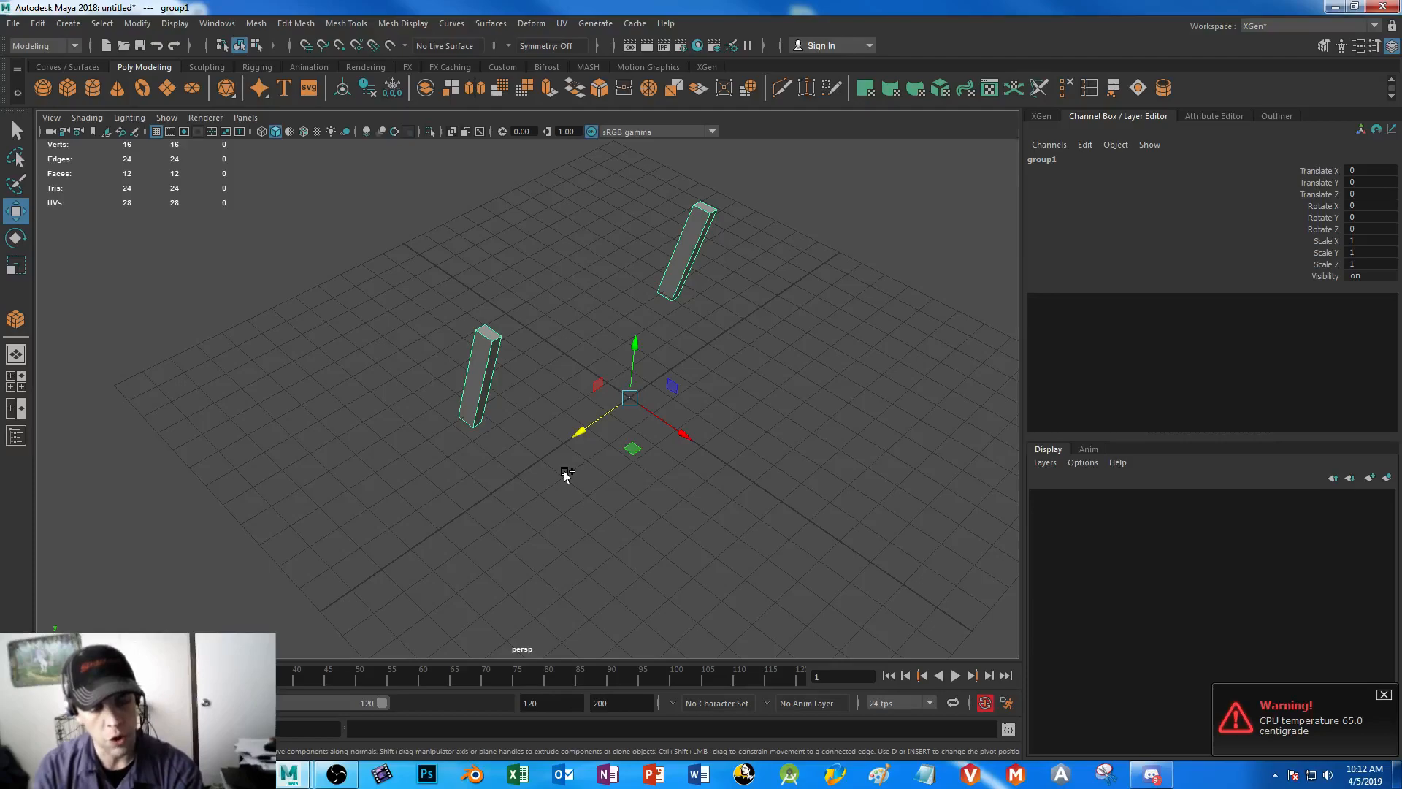
key(ctrl+shift+d)
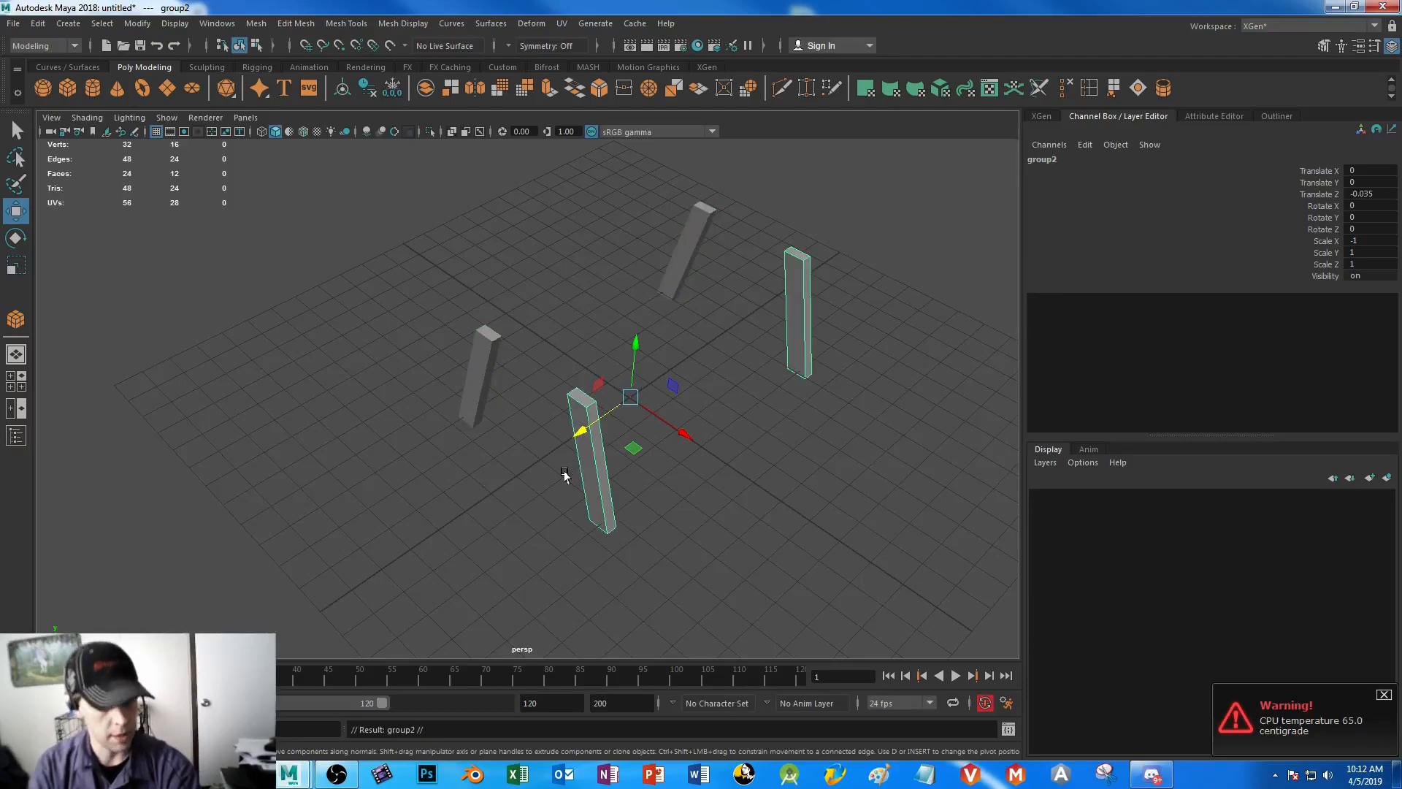
alt+drag(571, 537, 520, 308)
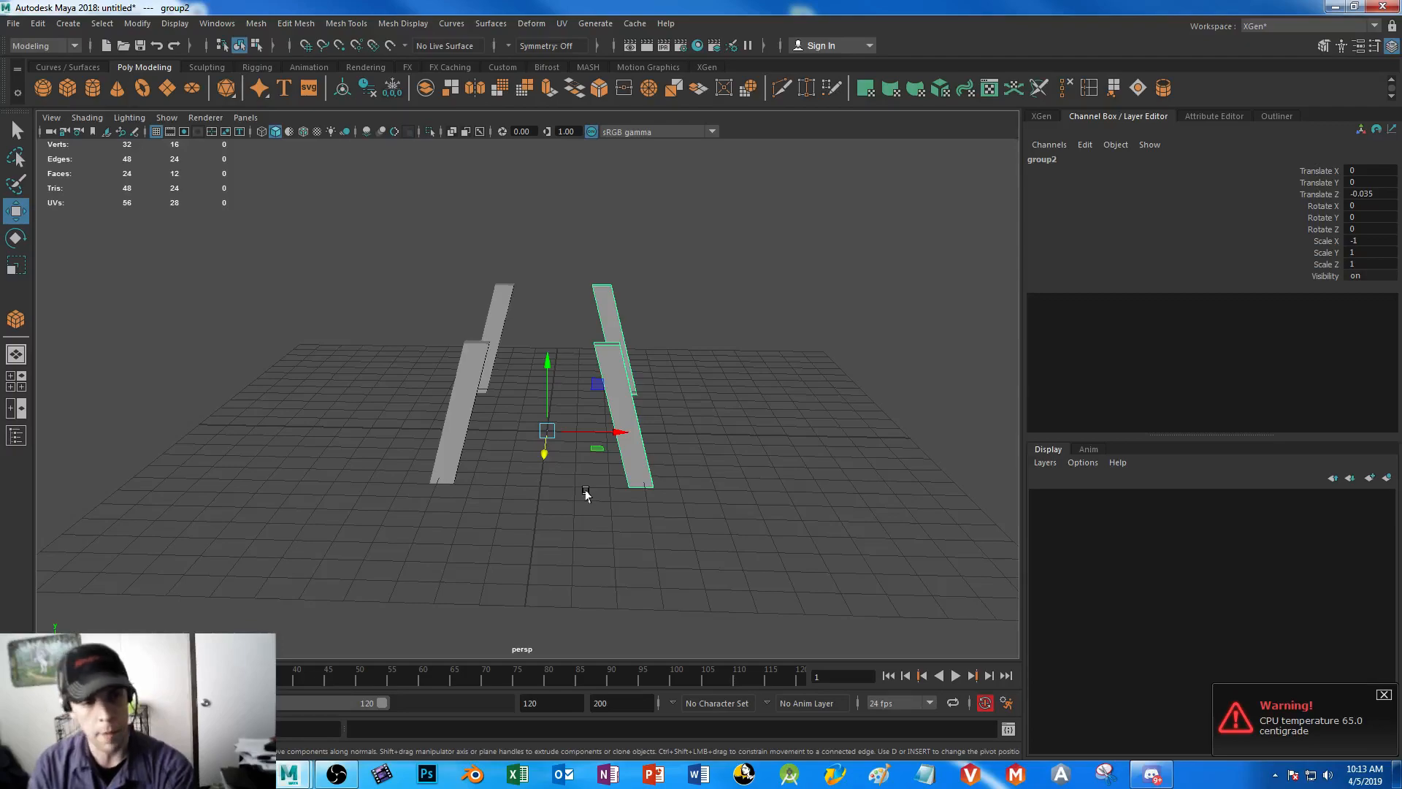
- Move the mirrored group's pivot slightly toward negative X and raise it above the grid
key(d)
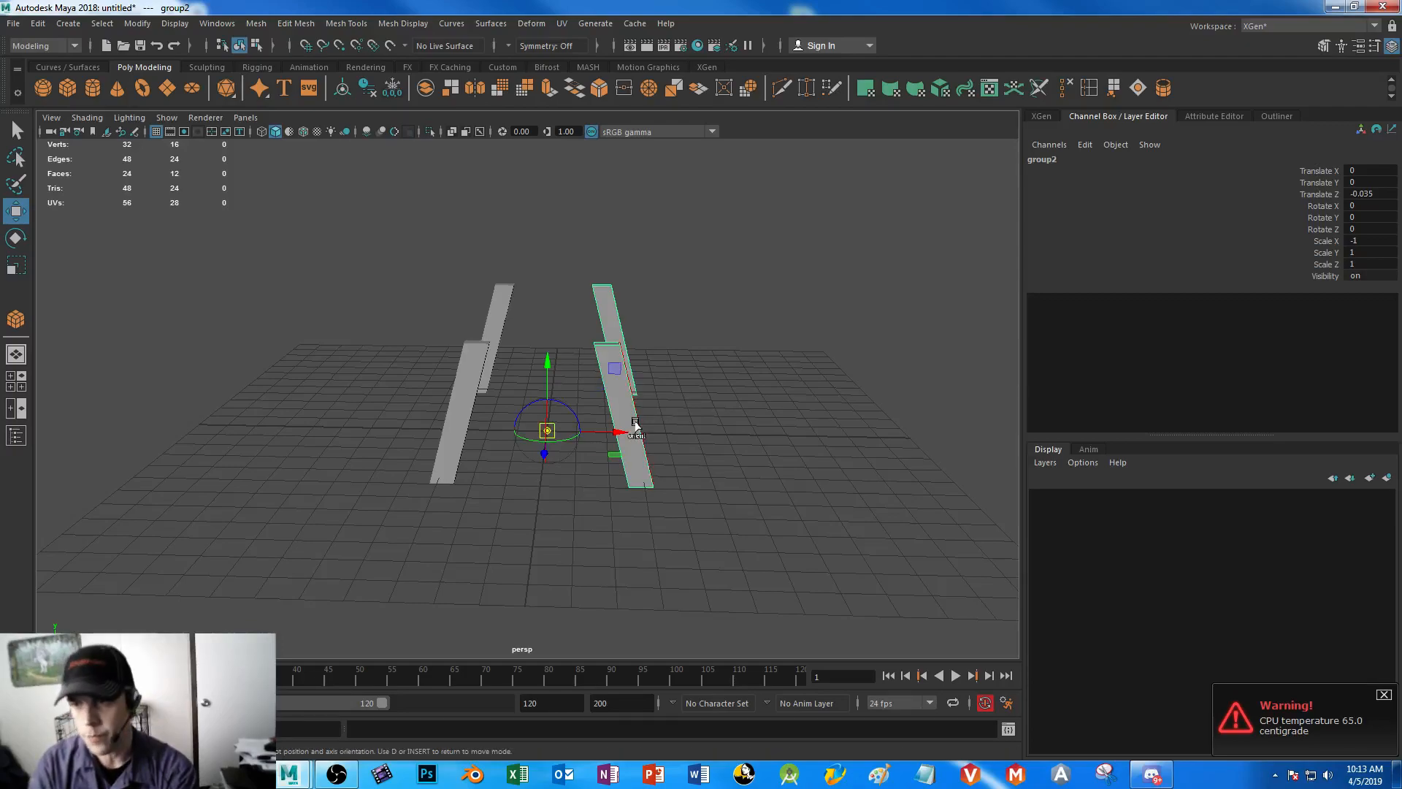
mouse_move(617, 430)
mouse_down()
mouse_move(551, 425)
mouse_move(720, 427)
mouse_move(566, 414)
mouse_move(666, 417)
mouse_move(603, 411)
mouse_up()
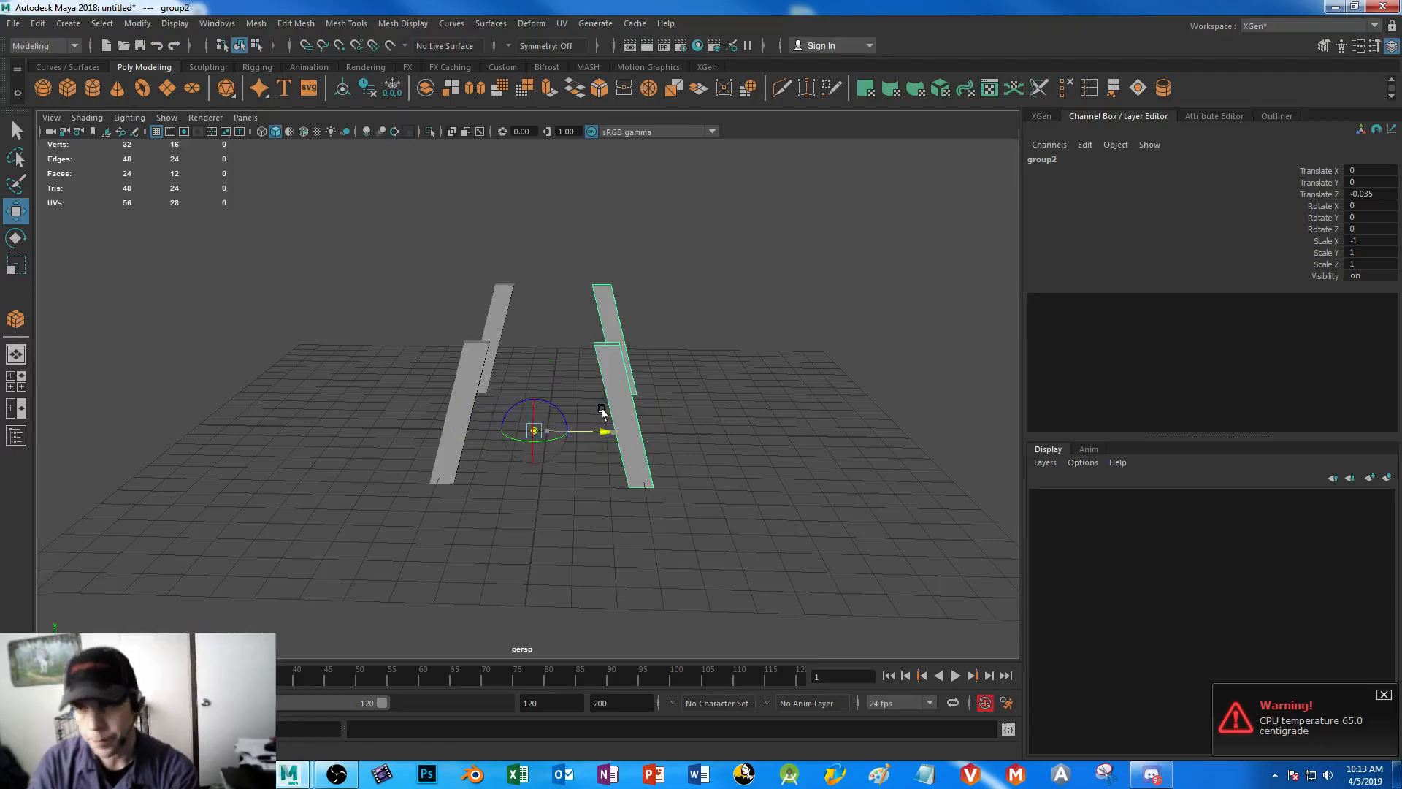
drag(535, 354, 534, 290)
key(d)
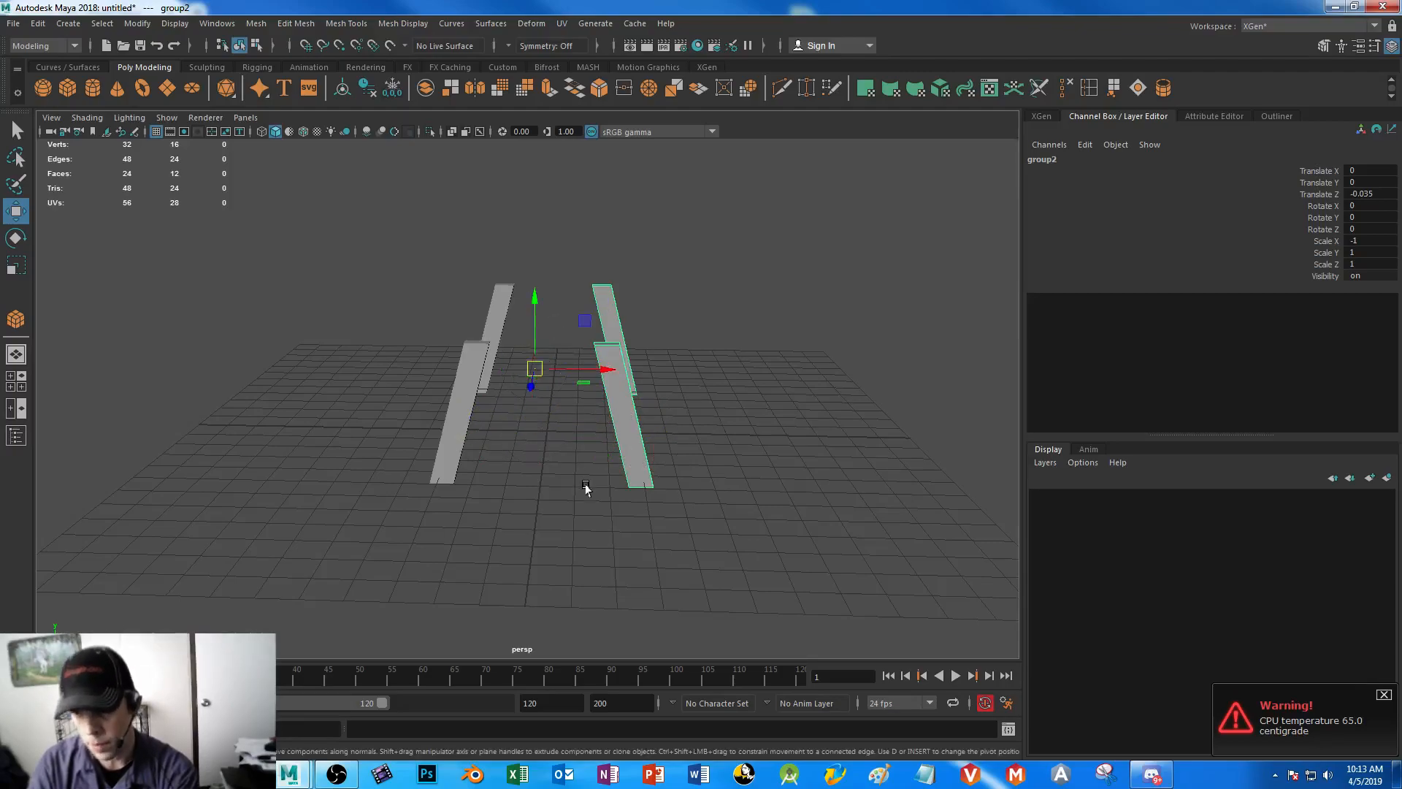
- Shift the mirrored group's pivot along X toward its legs and create another mirrored copy with Duplicate Special
mouse_move(561, 473)
alt+mouse_down()
mouse_move(545, 470)
mouse_move(606, 494)
mouse_move(564, 488)
alt+mouse_up()
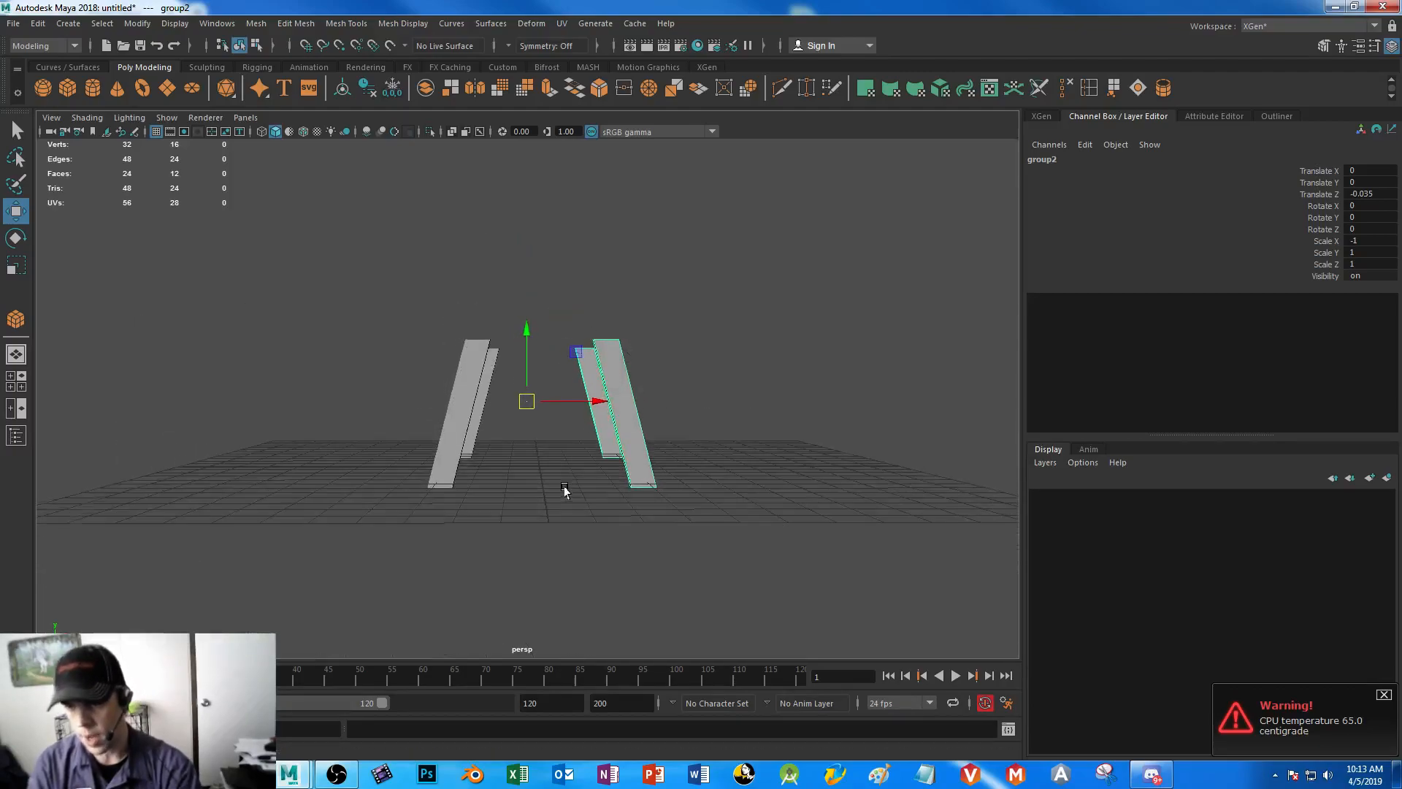
key(d)
drag(599, 401, 649, 404)
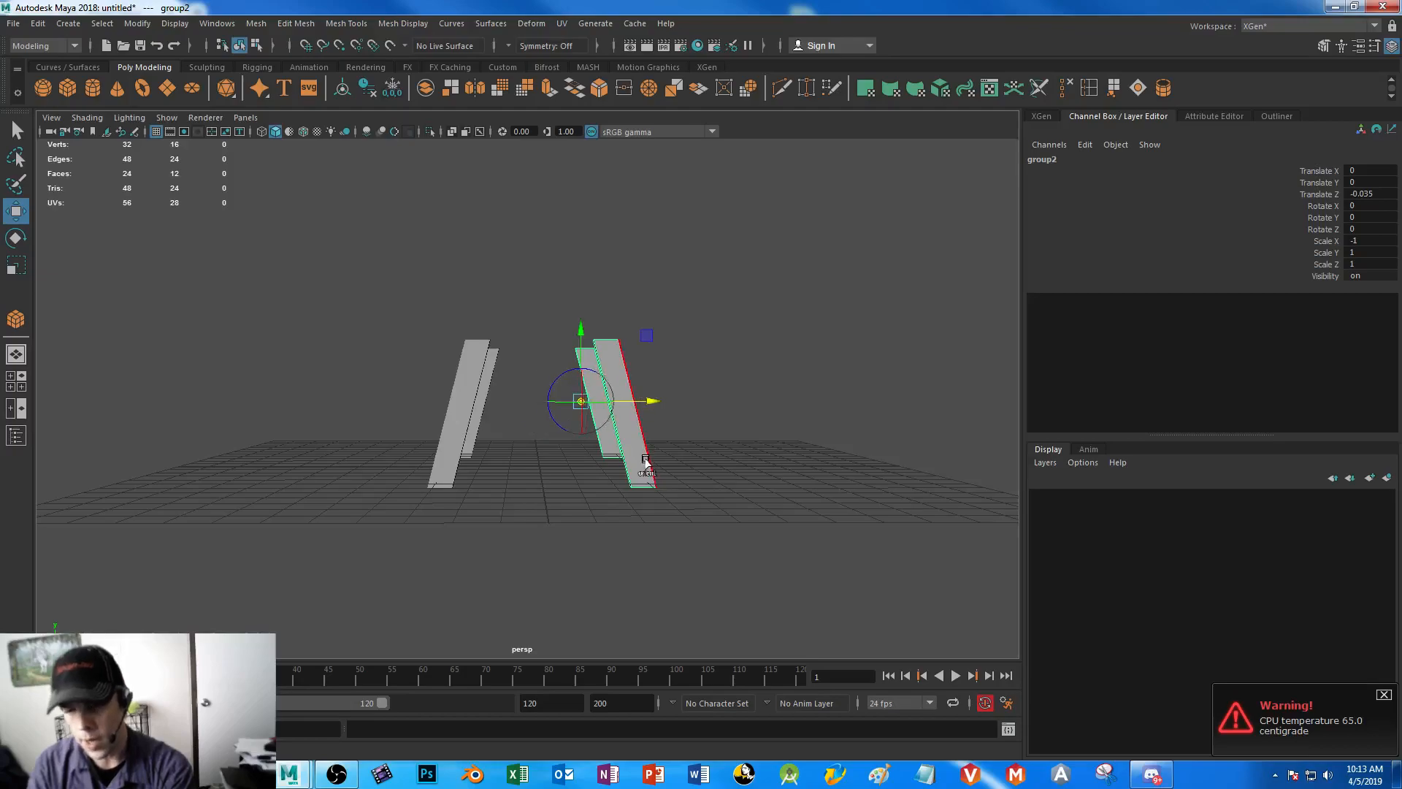
key(shift+d)
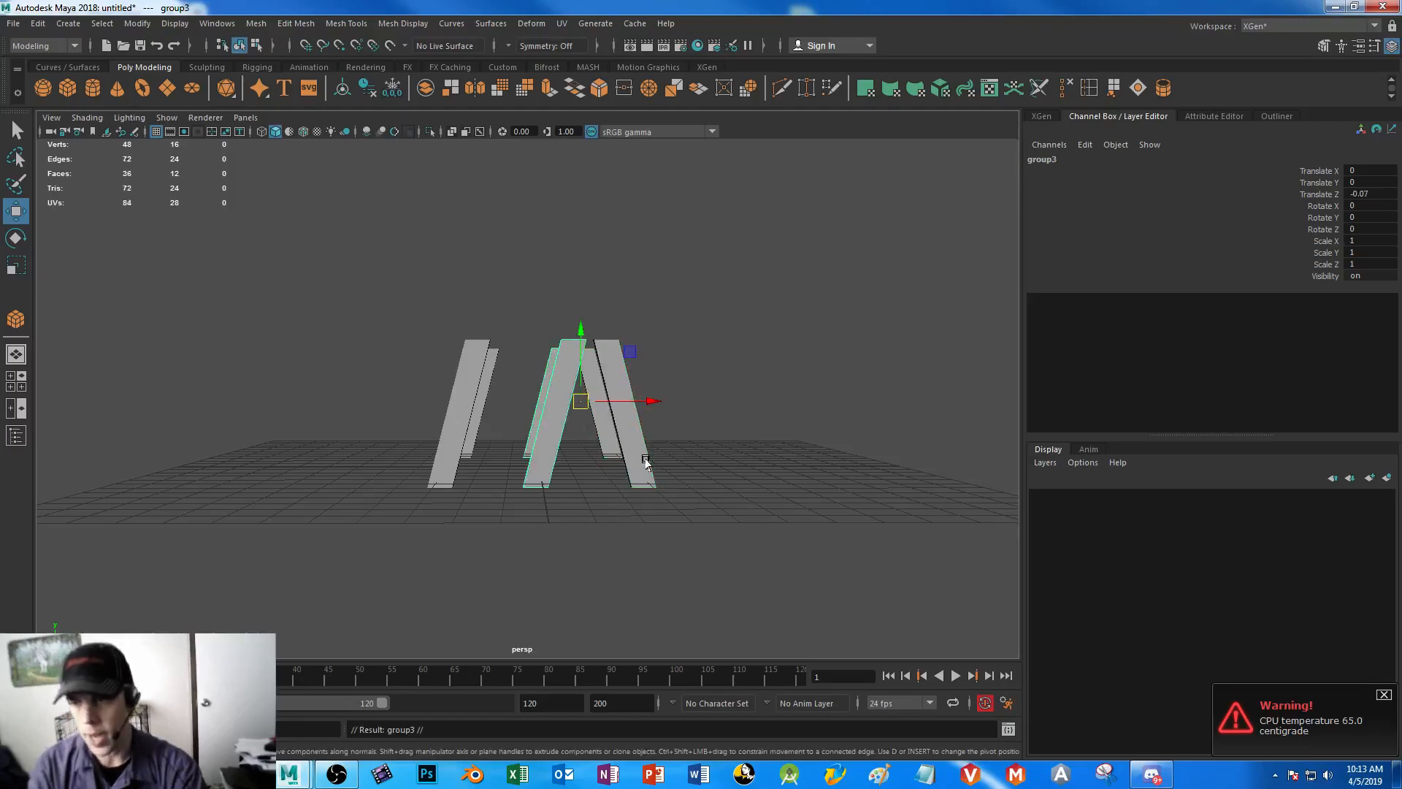
- Delete the extra mirrored leg group and check the picnic table reference photo in the browser
alt+drag(623, 492, 598, 529)
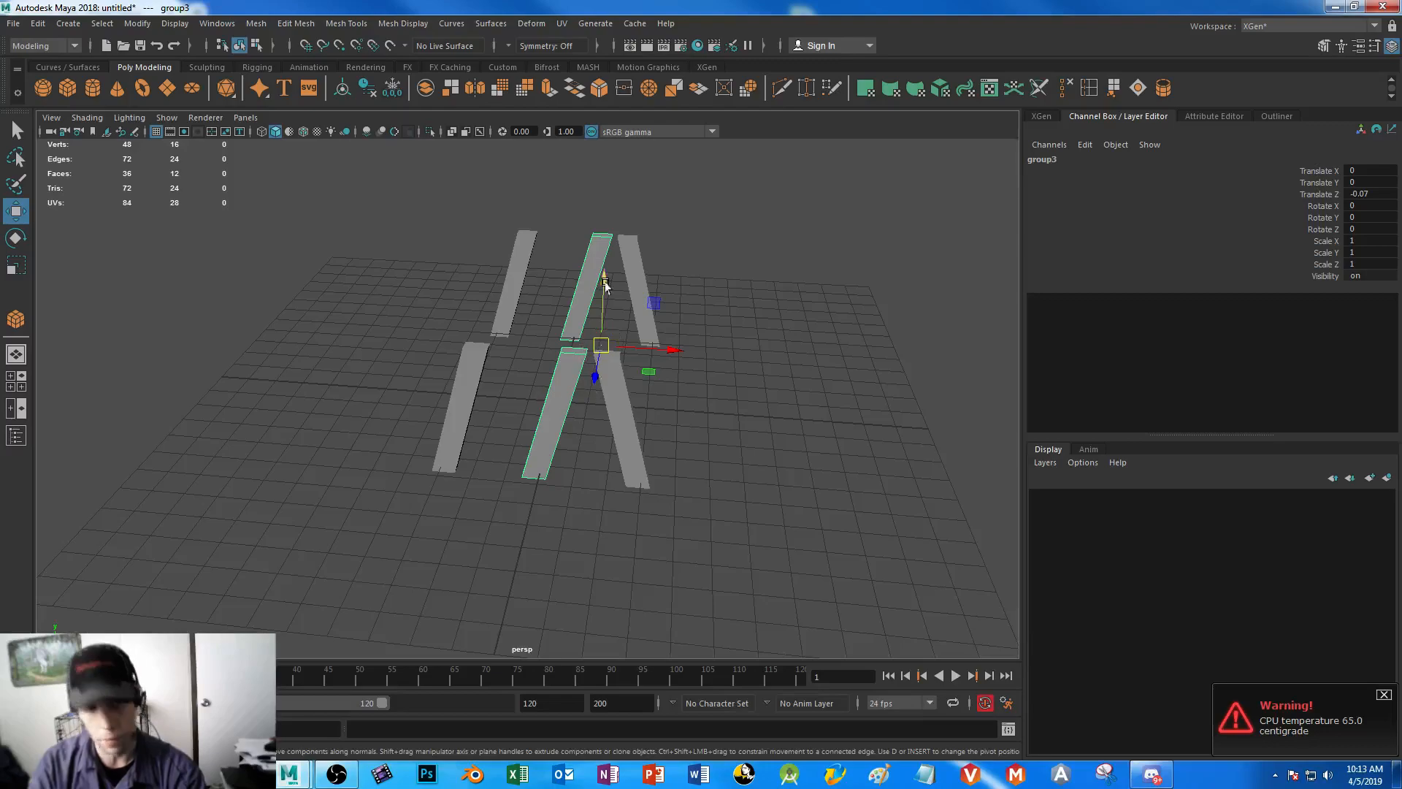
key(Delete)
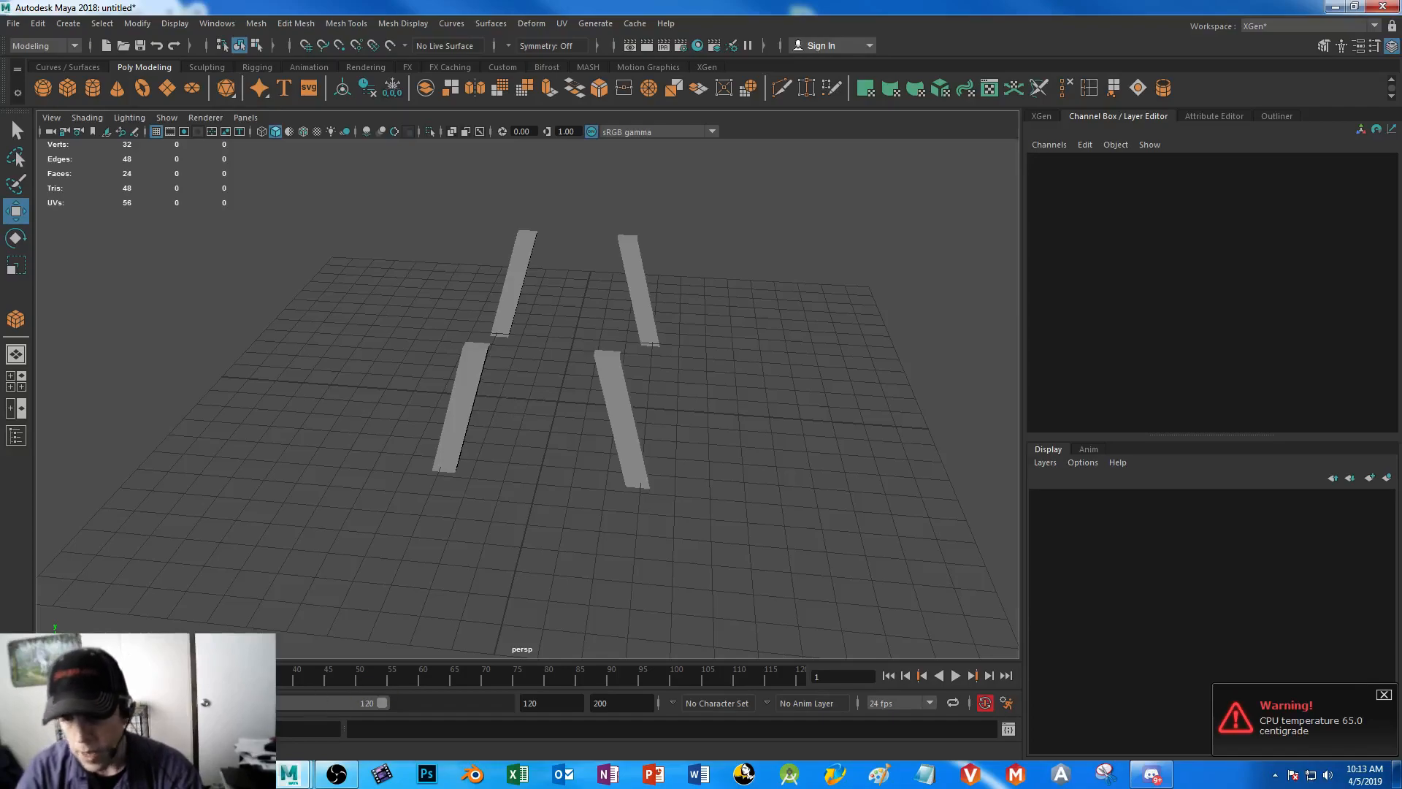
click(244, 774)
click(267, 702)
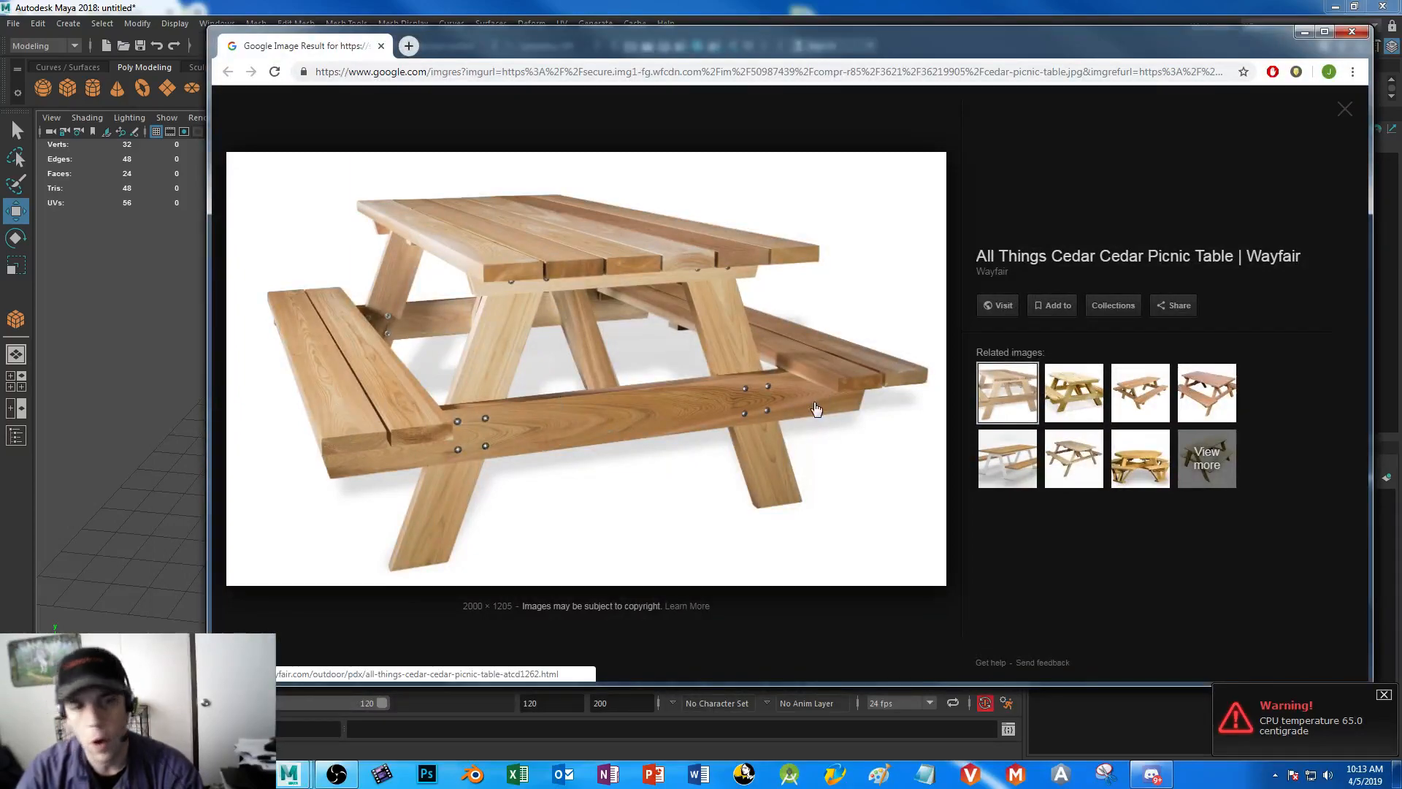
click(1305, 31)
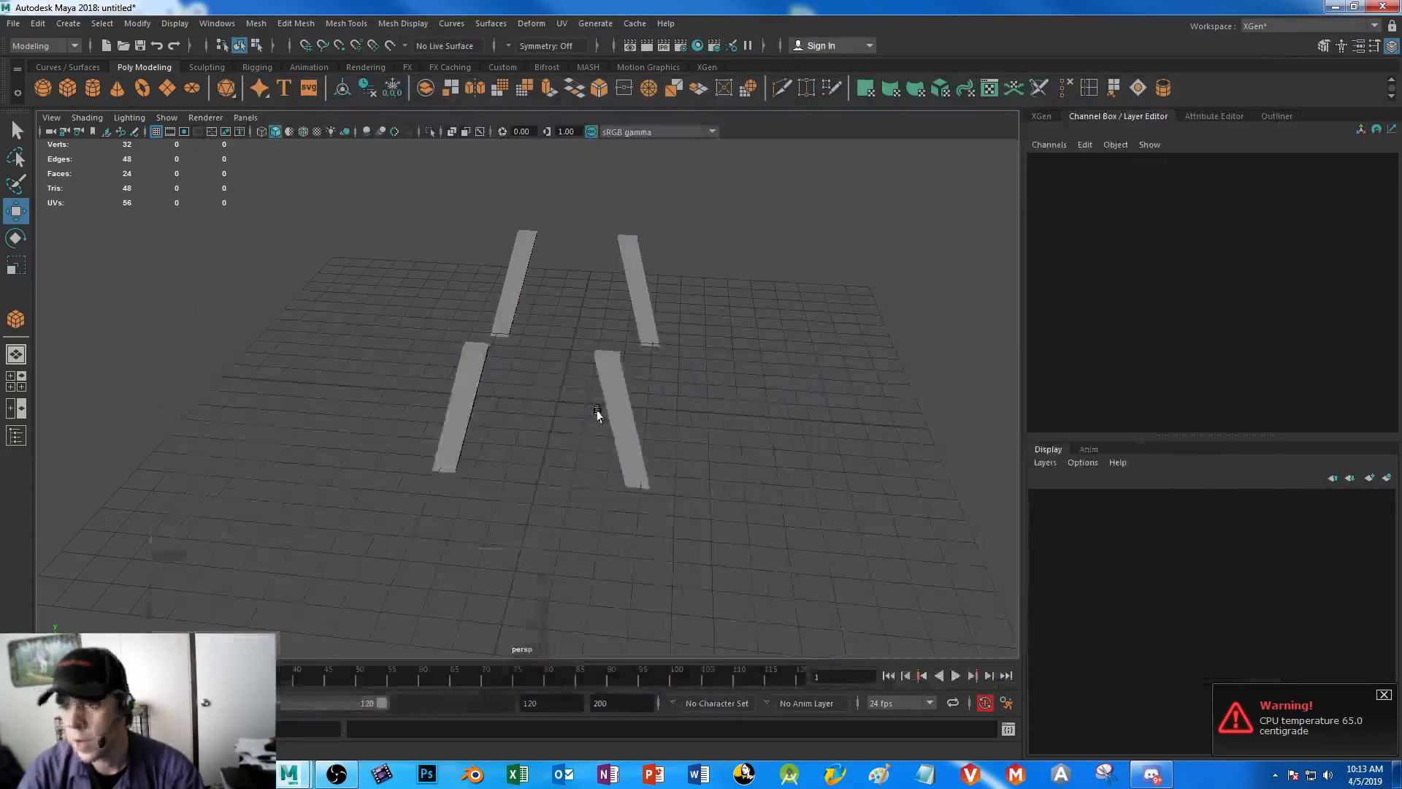
- Create a default polygon cube on the grid in front of the nearest pair of legs
click(609, 381)
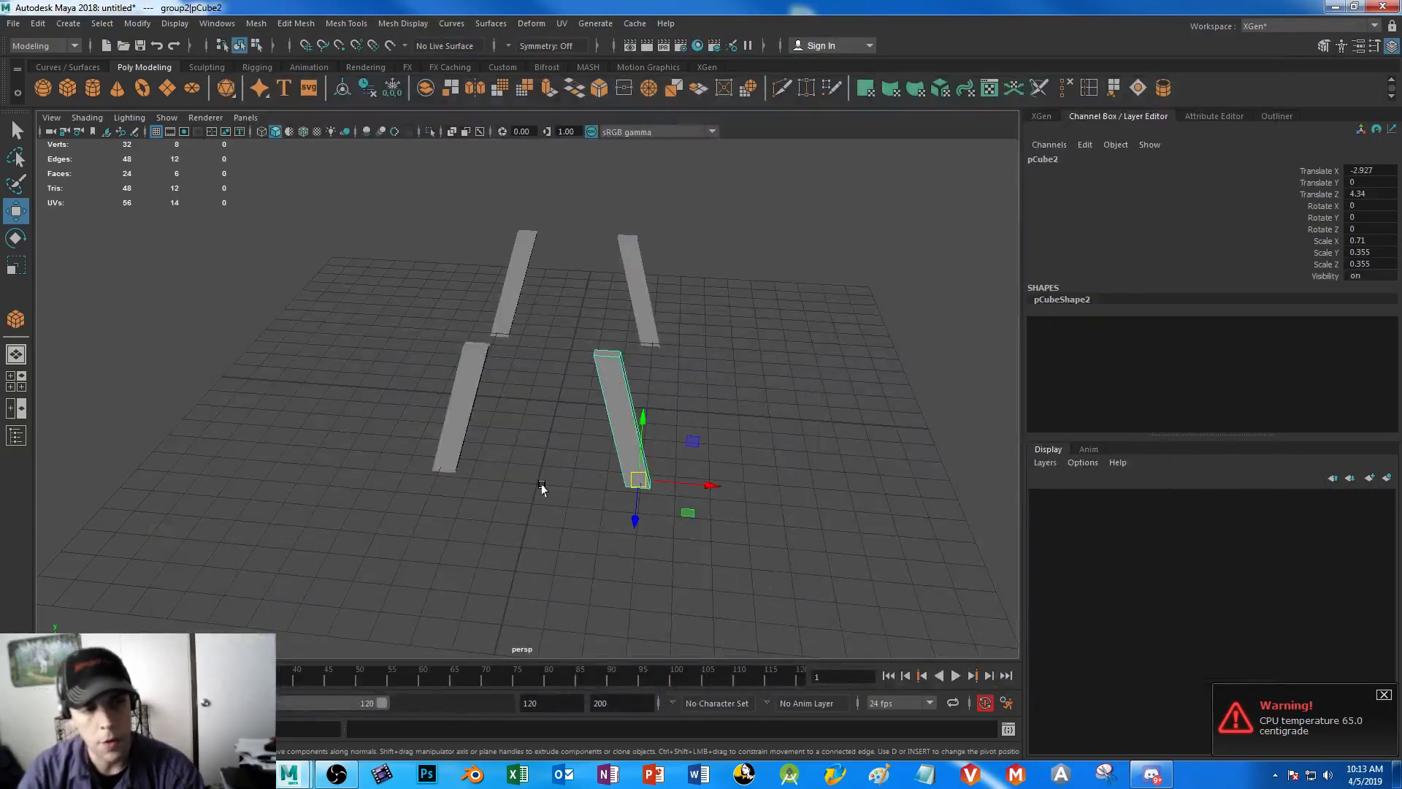
click(68, 88)
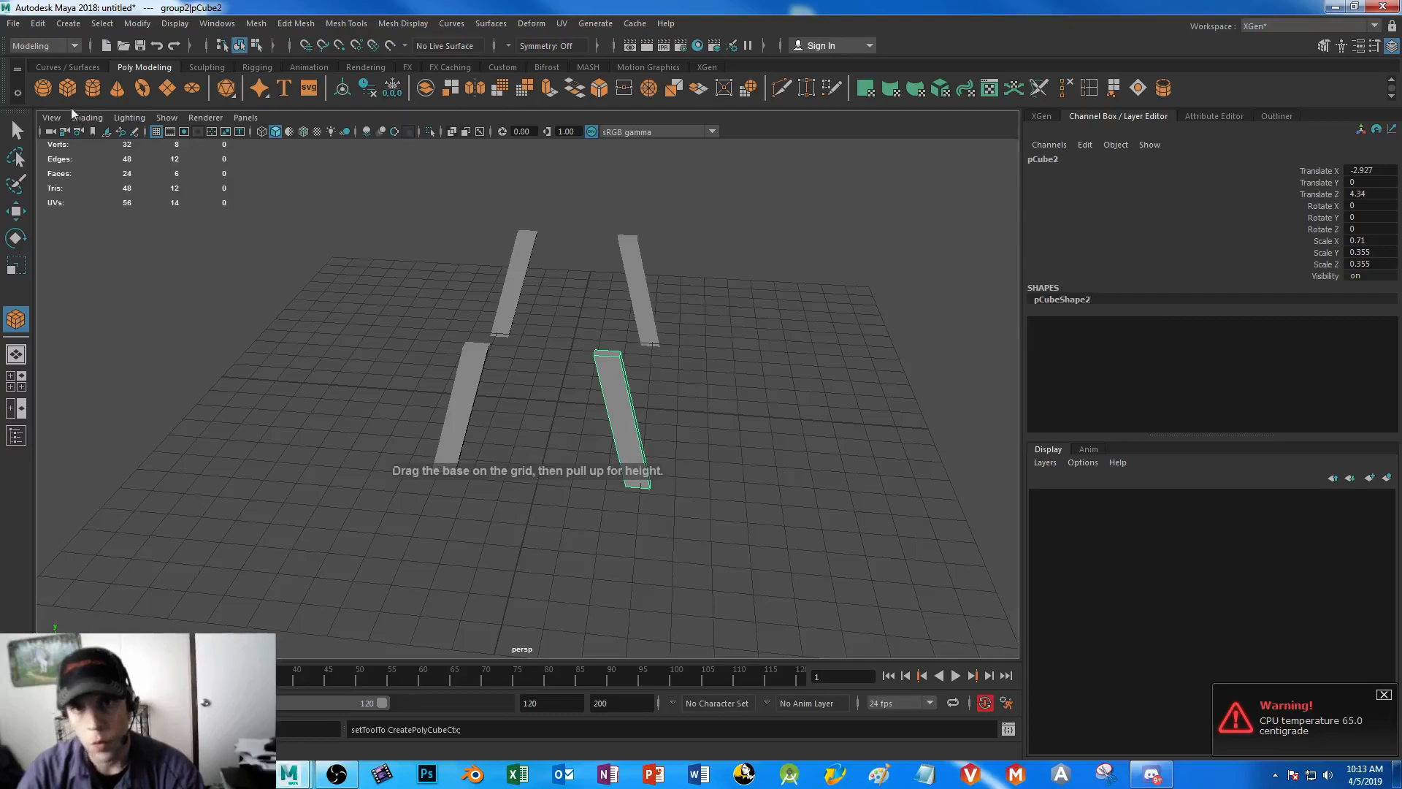
click(522, 494)
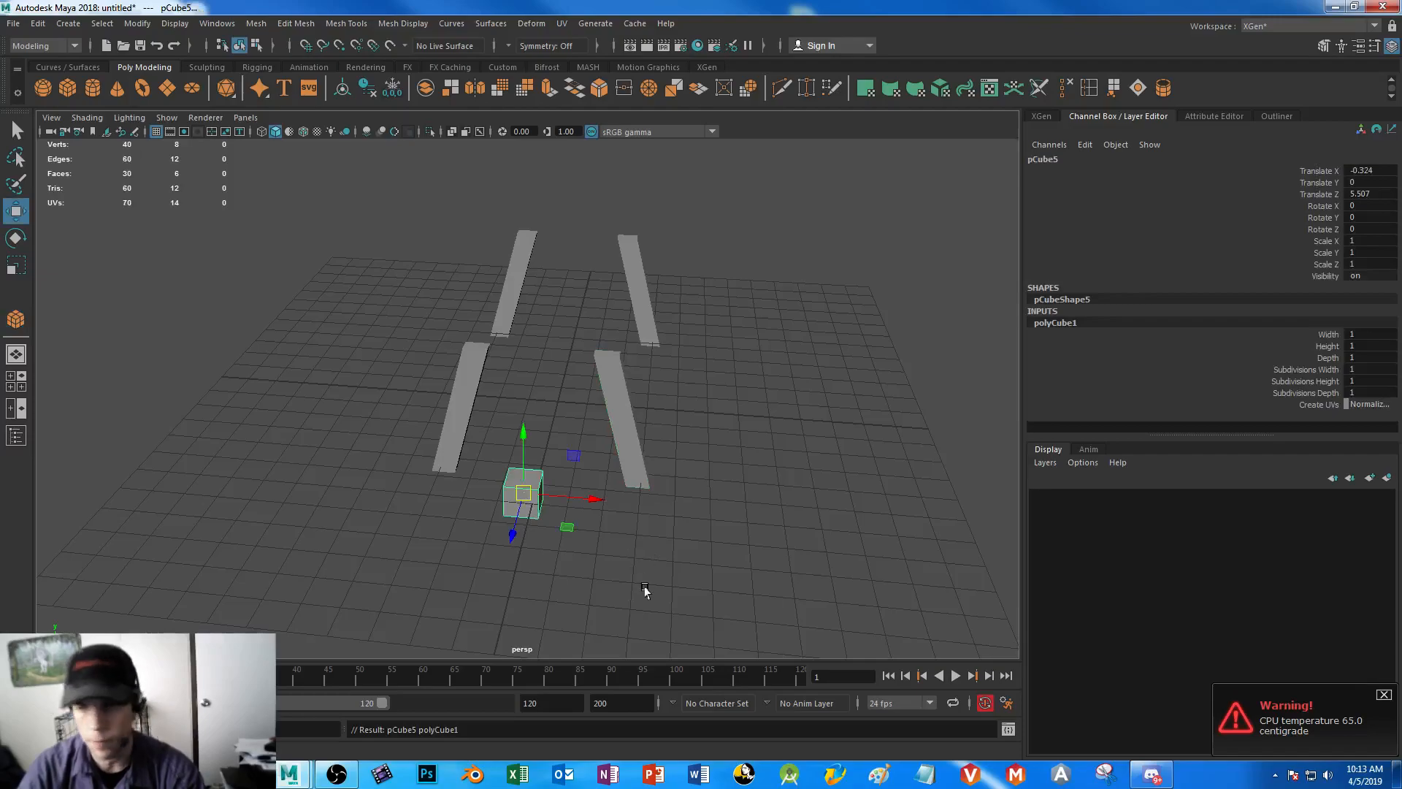
- Match the cube to a front leg's foot, scaling it to about 0.675 in X and 0.353 in Z
drag(563, 538, 677, 517)
alt+drag(774, 589, 698, 480)
key(r)
key(w)
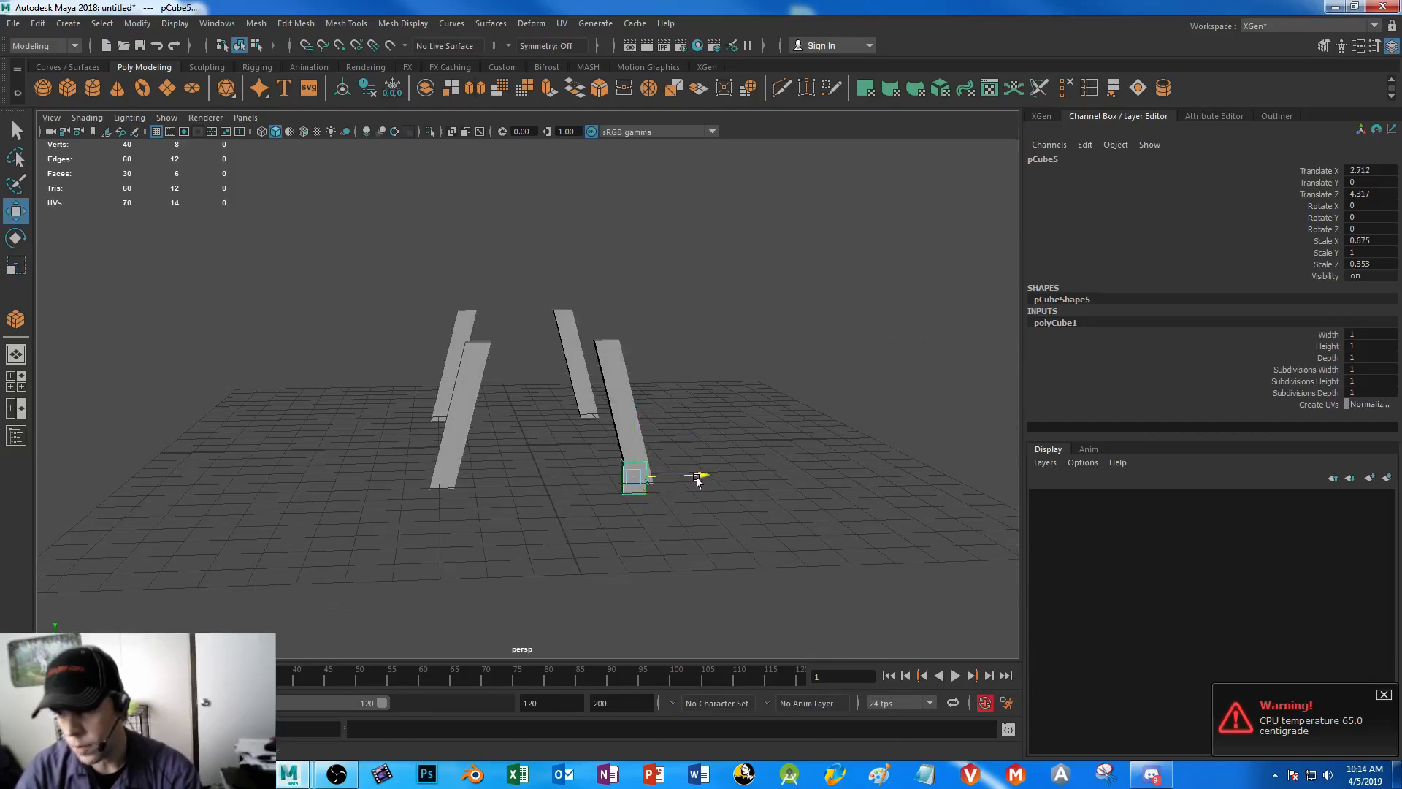
scroll(608, 369, up, 5)
alt+drag(578, 374, 502, 555)
alt+drag(427, 496, 648, 515)
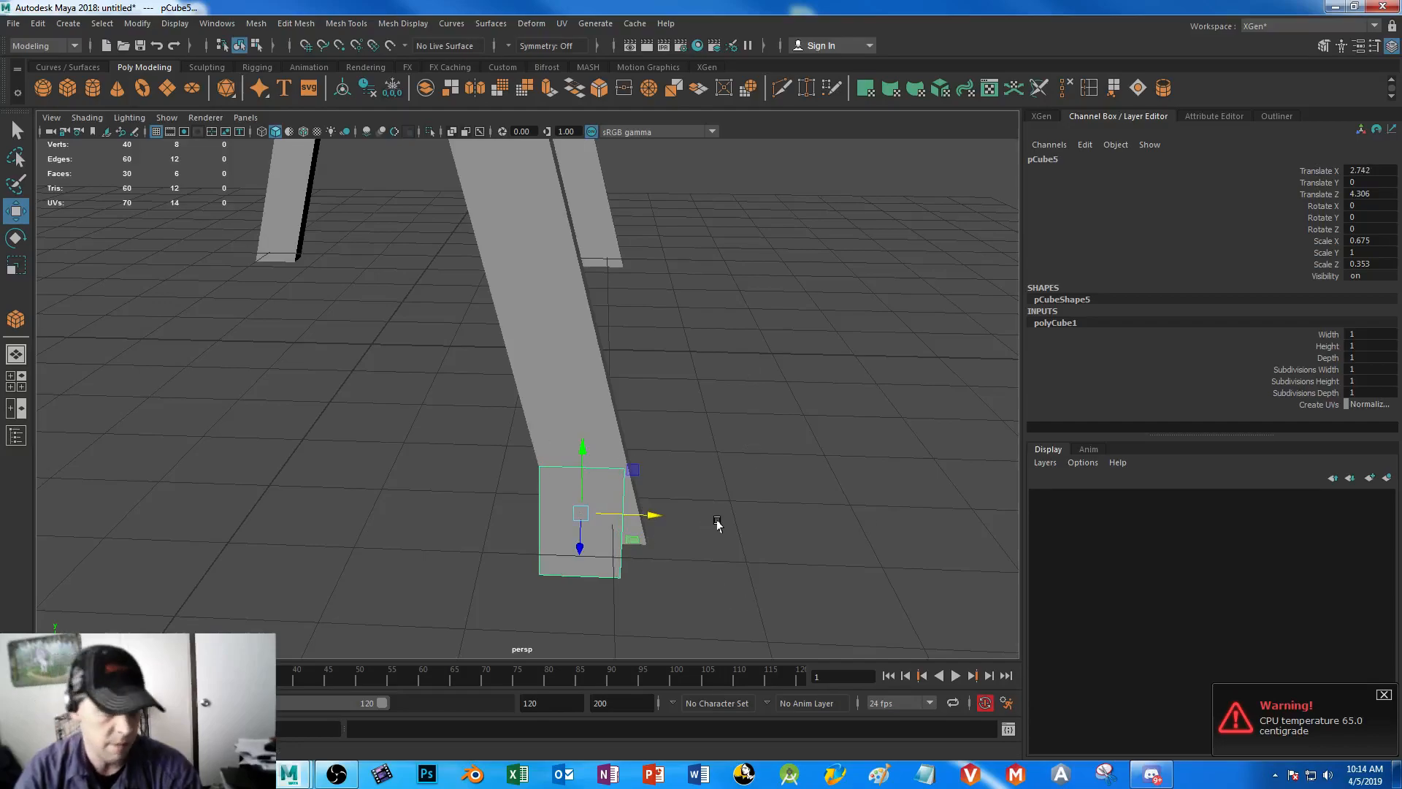
- Move the cube between the front legs to about X 0.594 and set its Z rotation to 90
drag(650, 515, 513, 543)
alt+drag(621, 588, 567, 491)
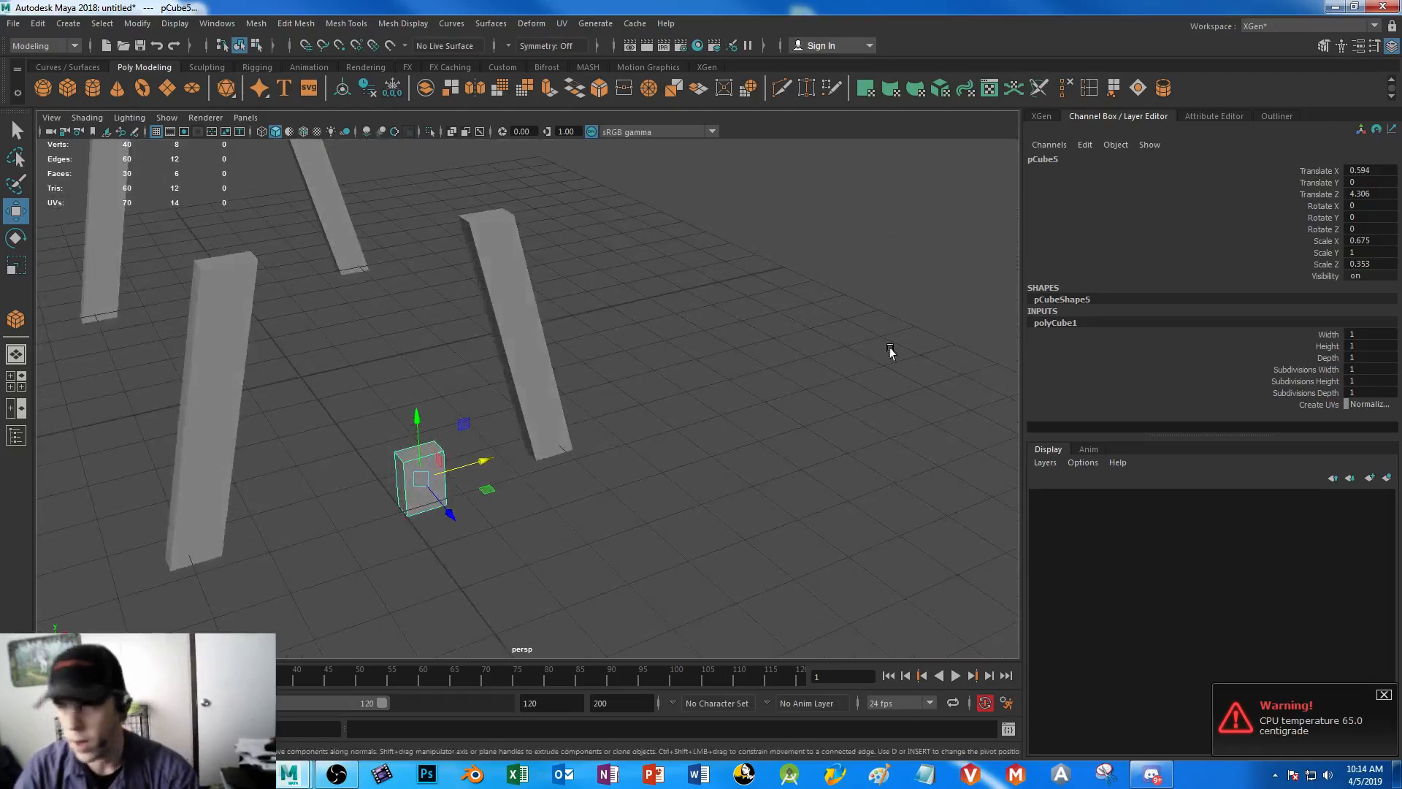
key(e)
drag(390, 433, 281, 565)
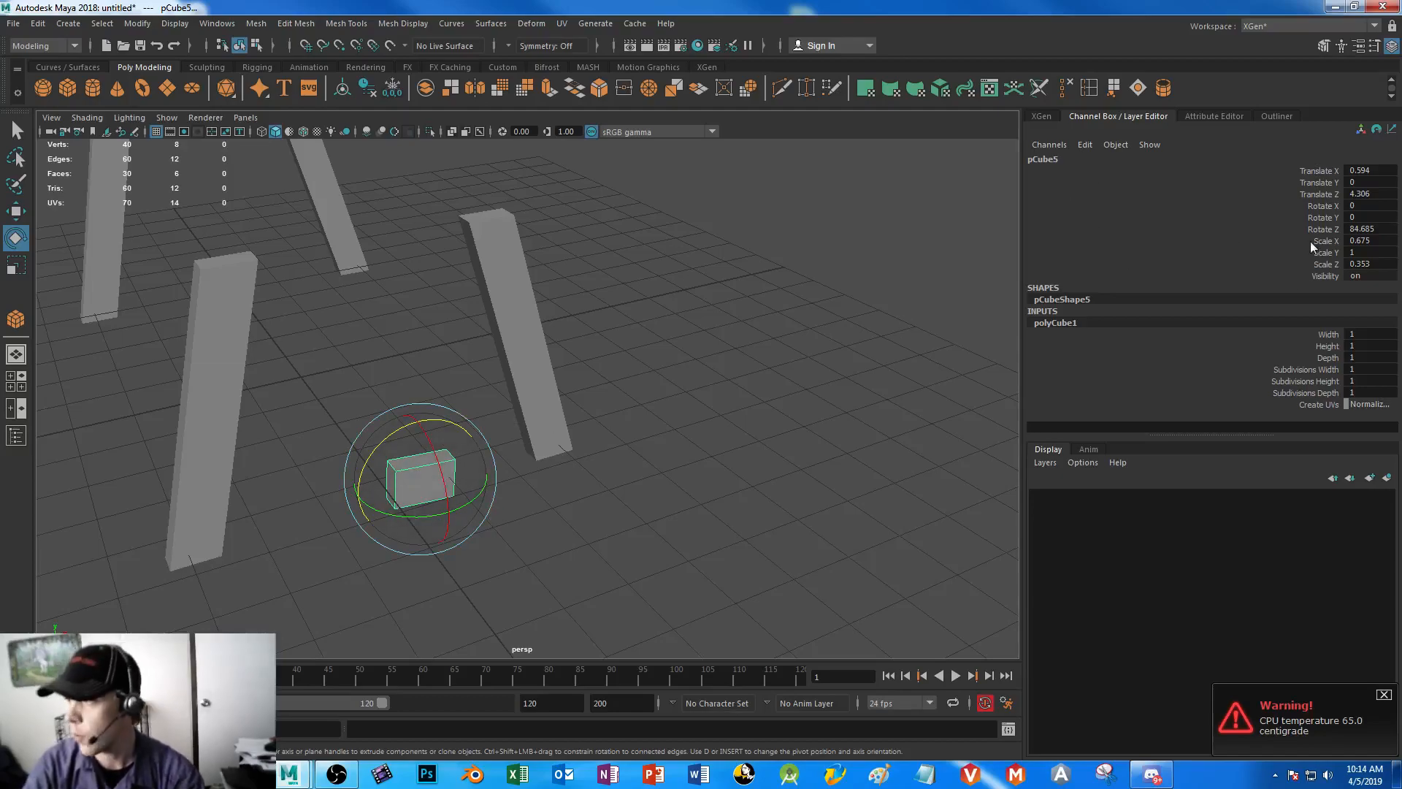
double_click(1374, 231)
text(90)
key(Return)
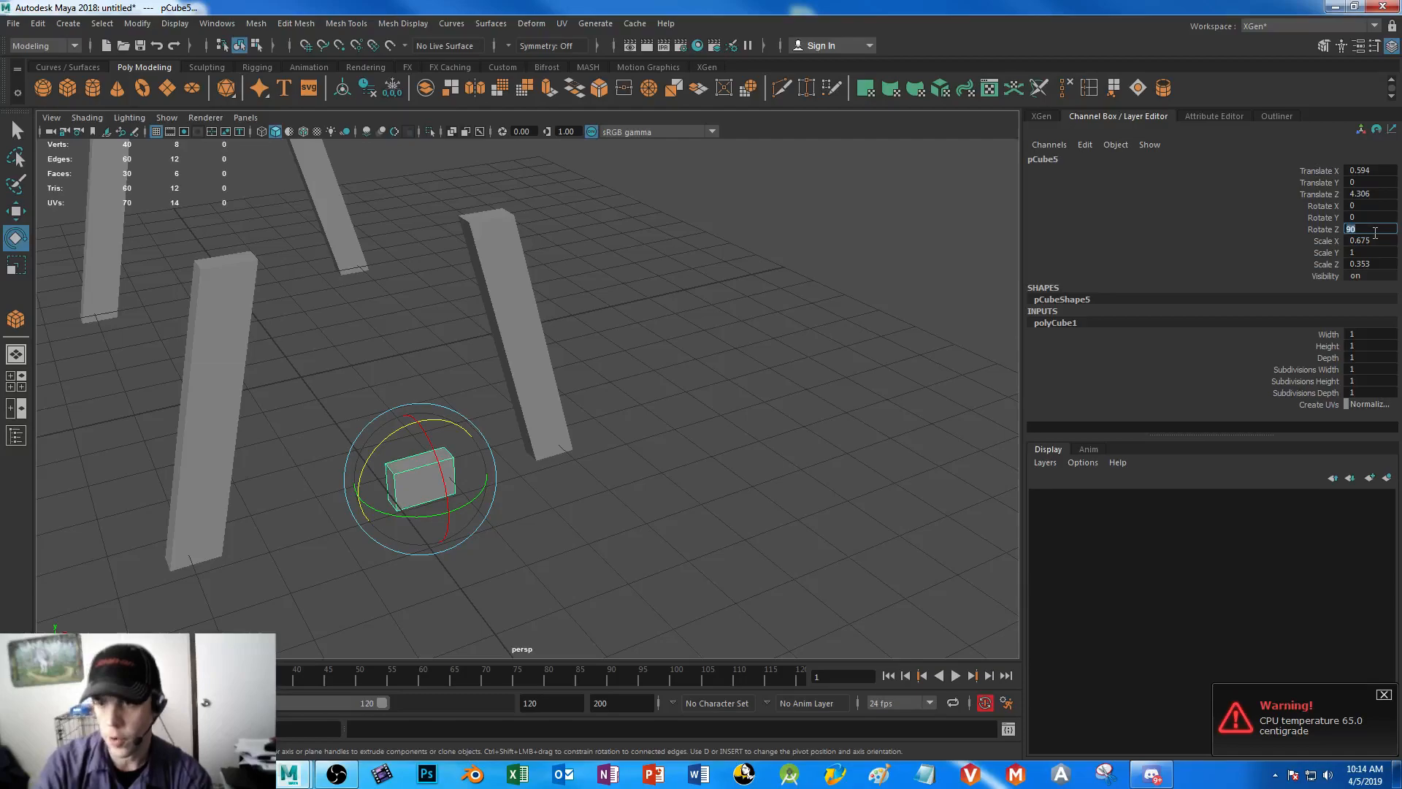
- Raise the cube to about Y 1.432, center it near X 0.197, and stretch it lengthwise past both legs to about Scale Y 9.962
alt+middle_drag(850, 480, 914, 429)
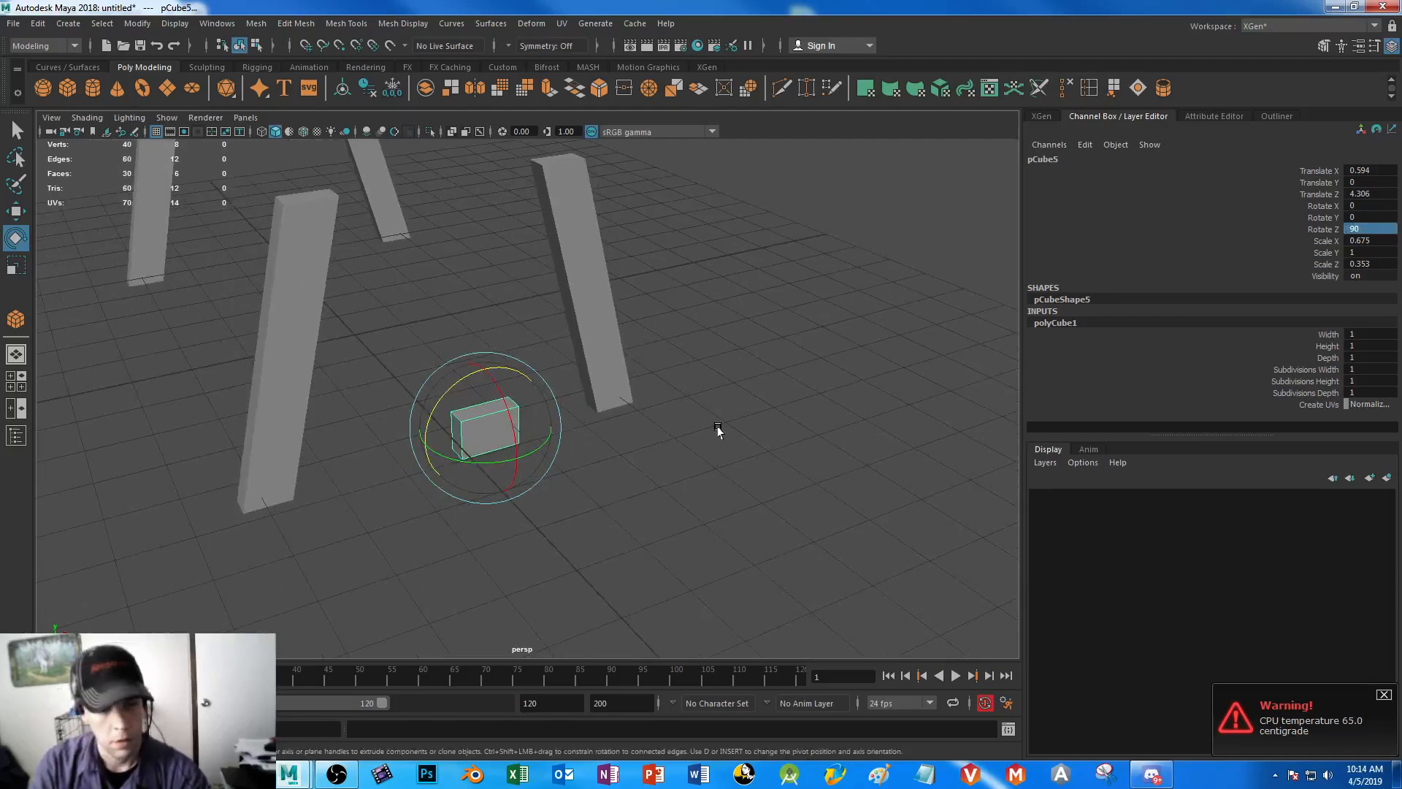
key(w)
drag(479, 365, 482, 277)
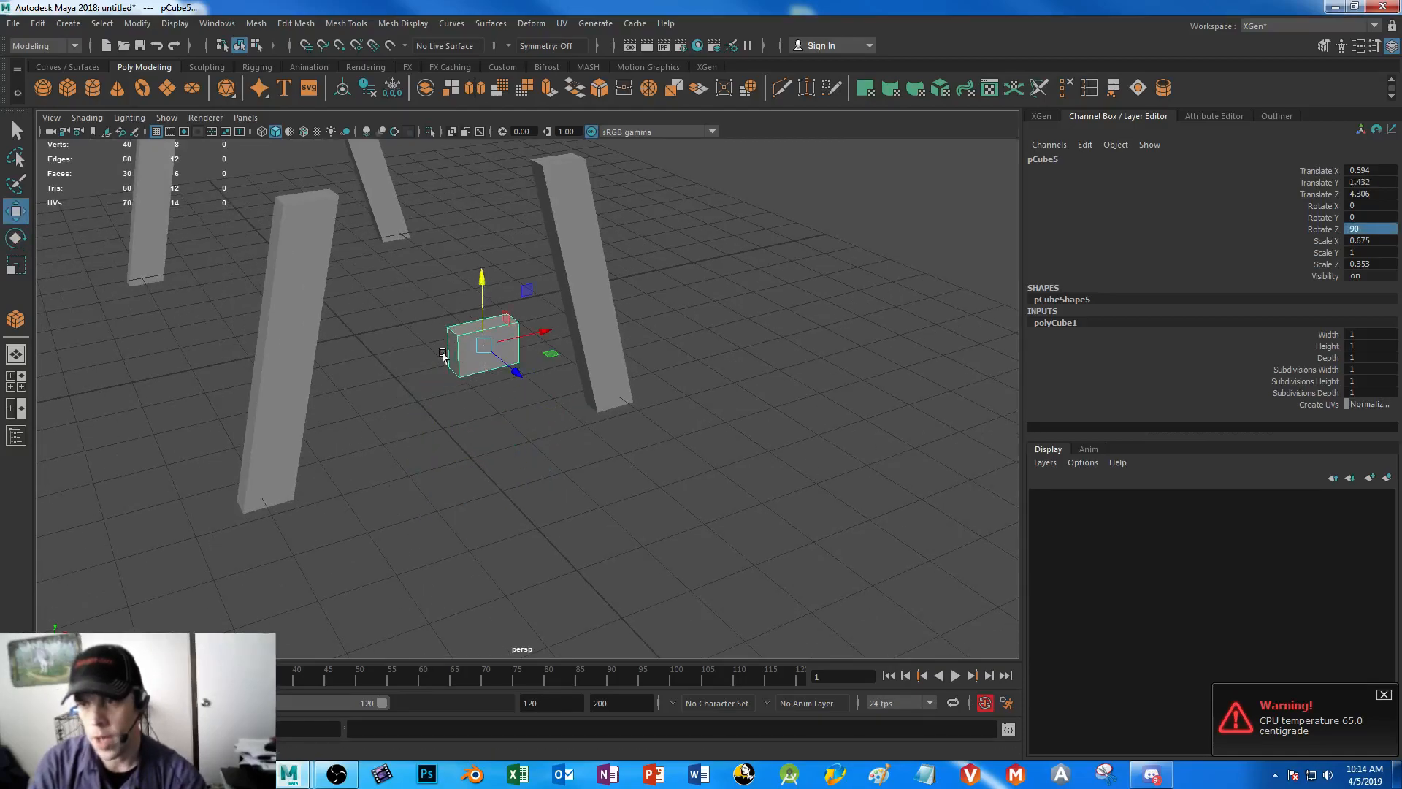
drag(547, 334, 523, 338)
key(r)
drag(398, 365, 44, 445)
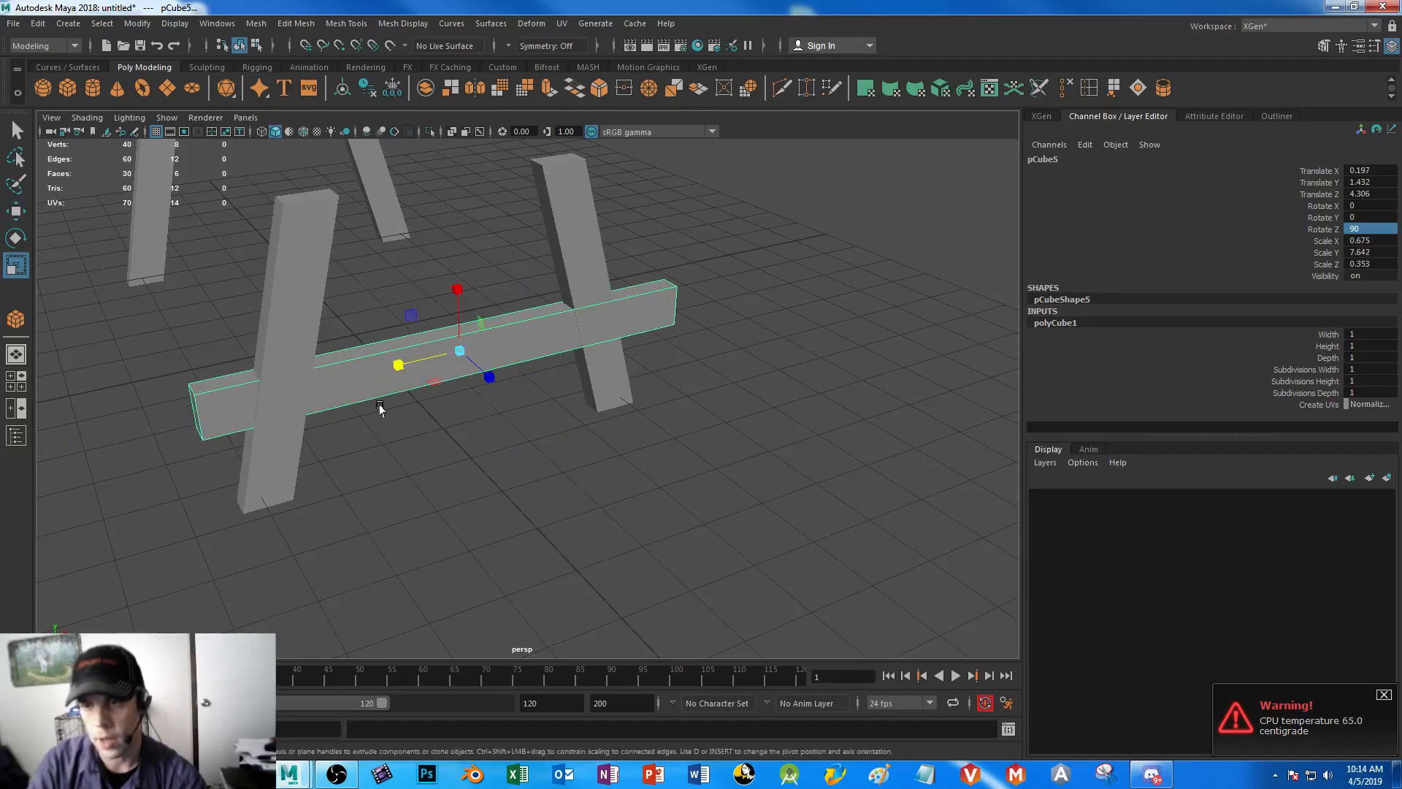
drag(397, 365, 379, 370)
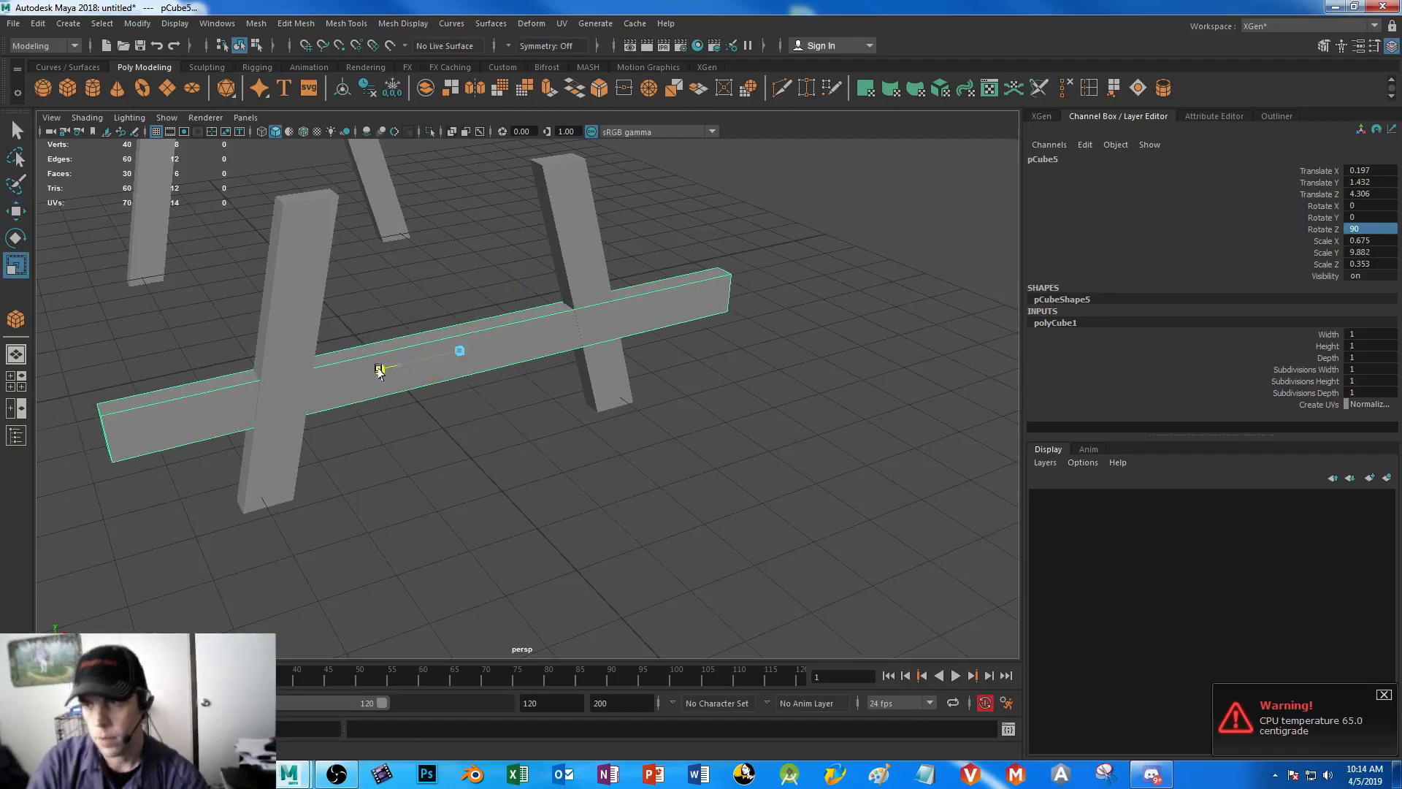
- Move the crossbeam along Z to about 4.685 so it sits against the outer faces of the front legs
key(w)
drag(481, 378, 512, 395)
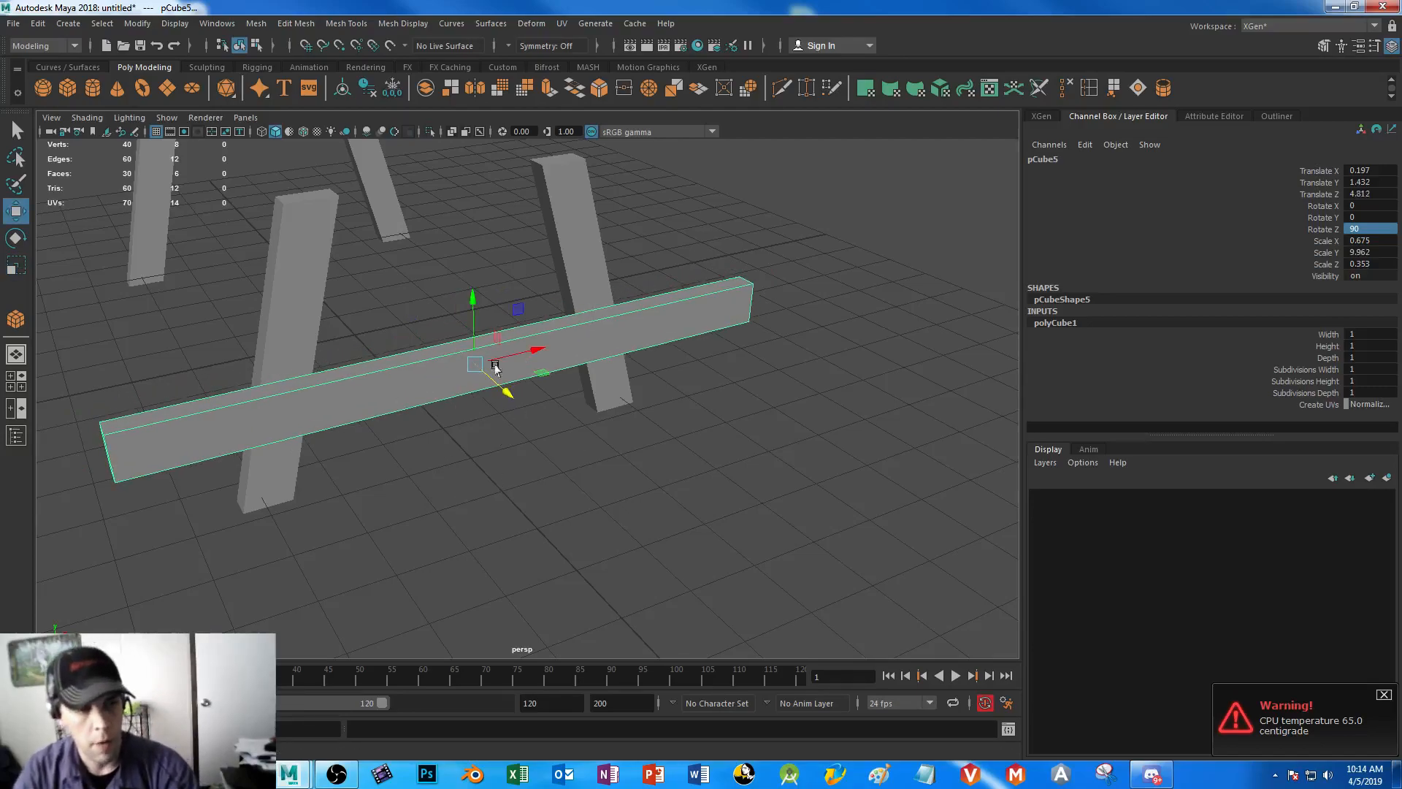
alt+drag(419, 485, 524, 479)
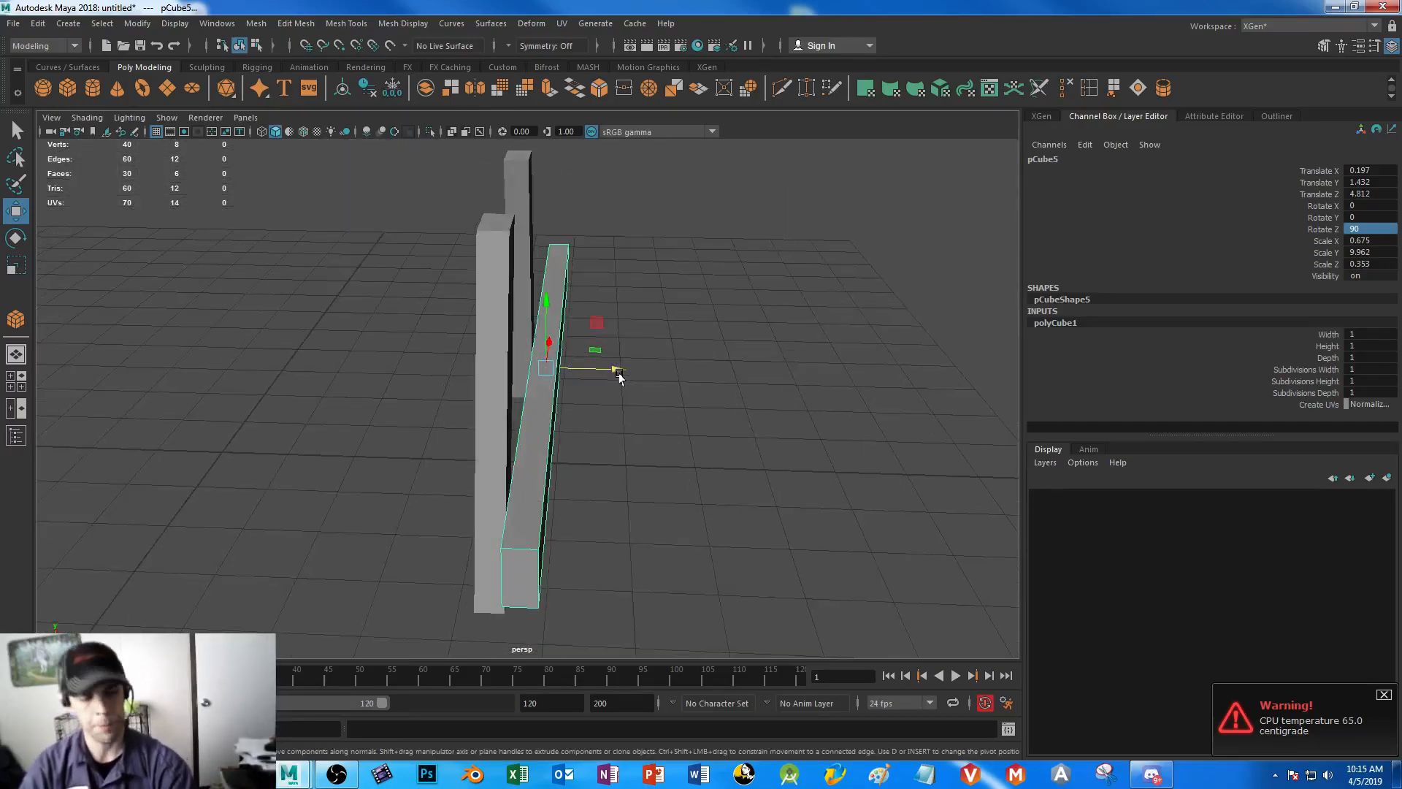
alt+drag(532, 407, 550, 397)
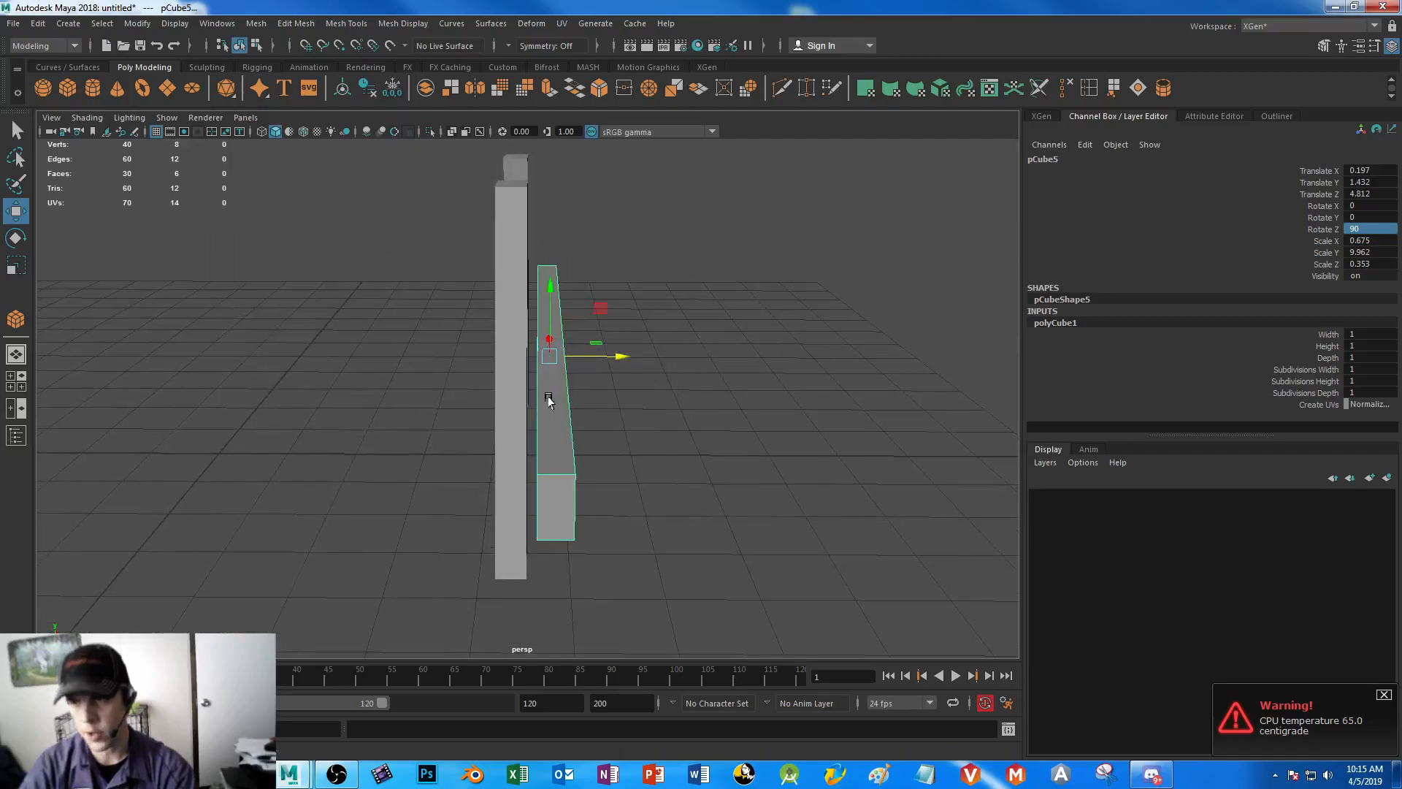
drag(625, 356, 613, 356)
alt+right_drag(424, 336, 577, 518)
drag(631, 293, 634, 292)
alt+right_drag(789, 539, 701, 382)
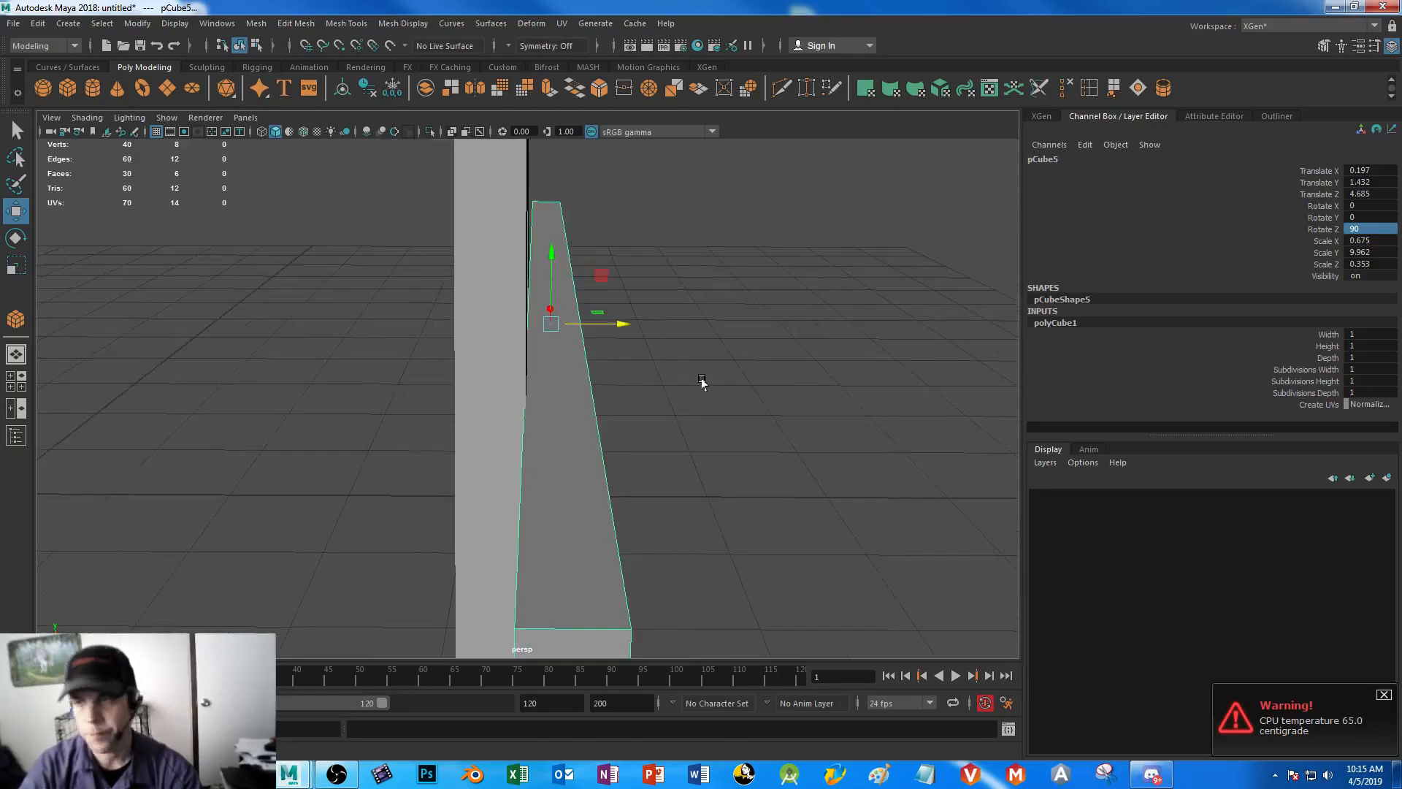
- Duplicate the crossbeam and move the copy along Z to about -5.654, outside the opposite pair of legs
alt+drag(789, 475, 666, 492)
alt+right_drag(666, 492, 560, 467)
alt+drag(560, 467, 549, 496)
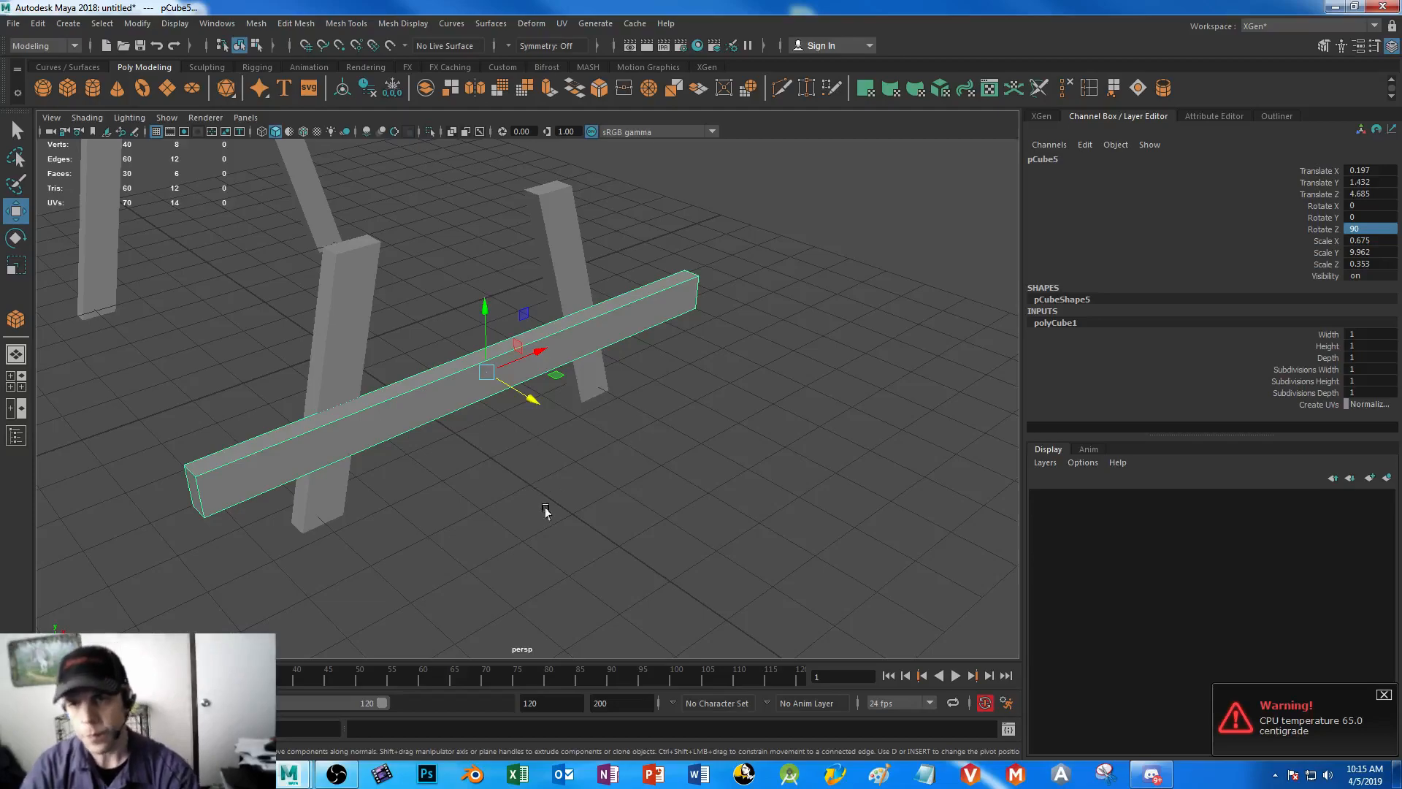
alt+drag(560, 517, 475, 479)
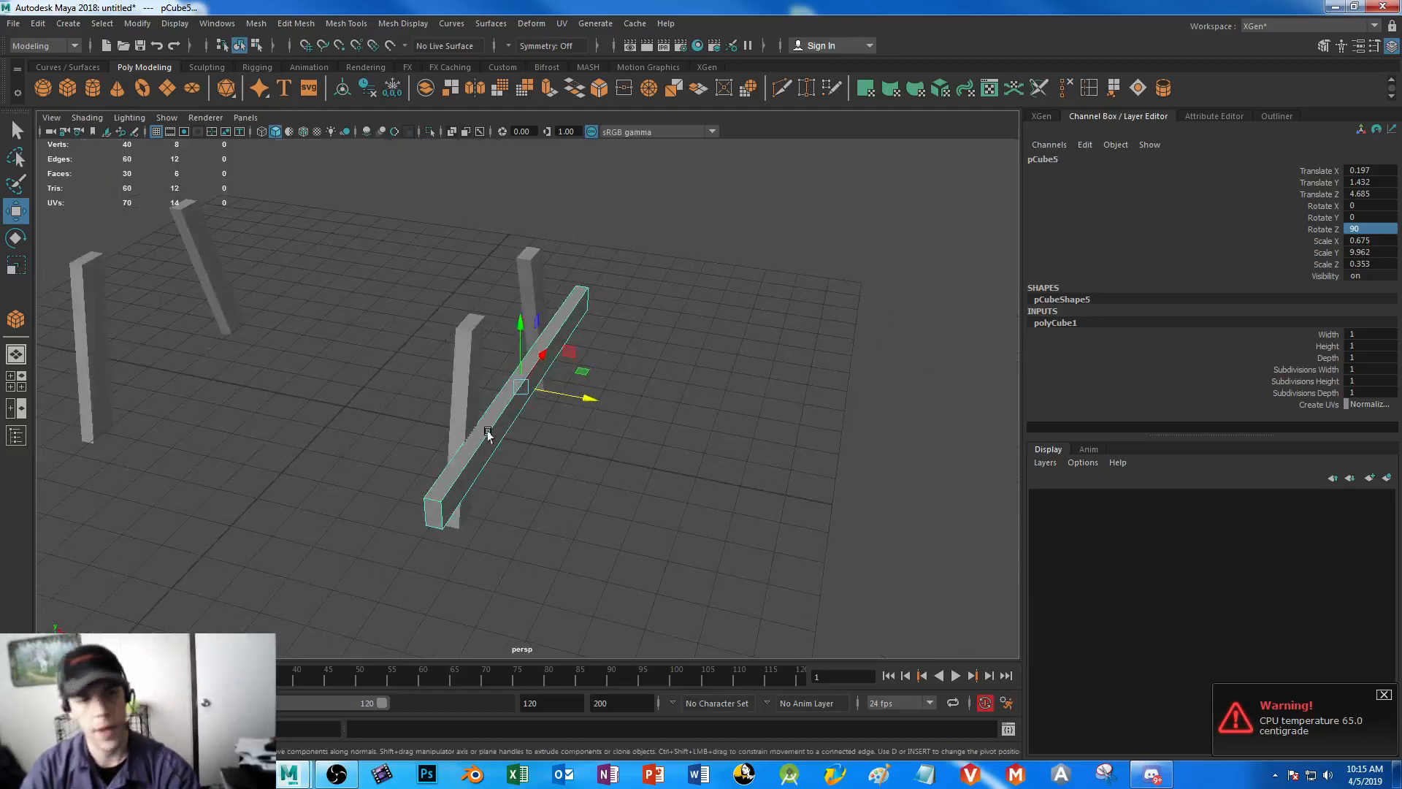
key(ctrl+d)
drag(584, 398, 209, 329)
alt+drag(188, 401, 489, 365)
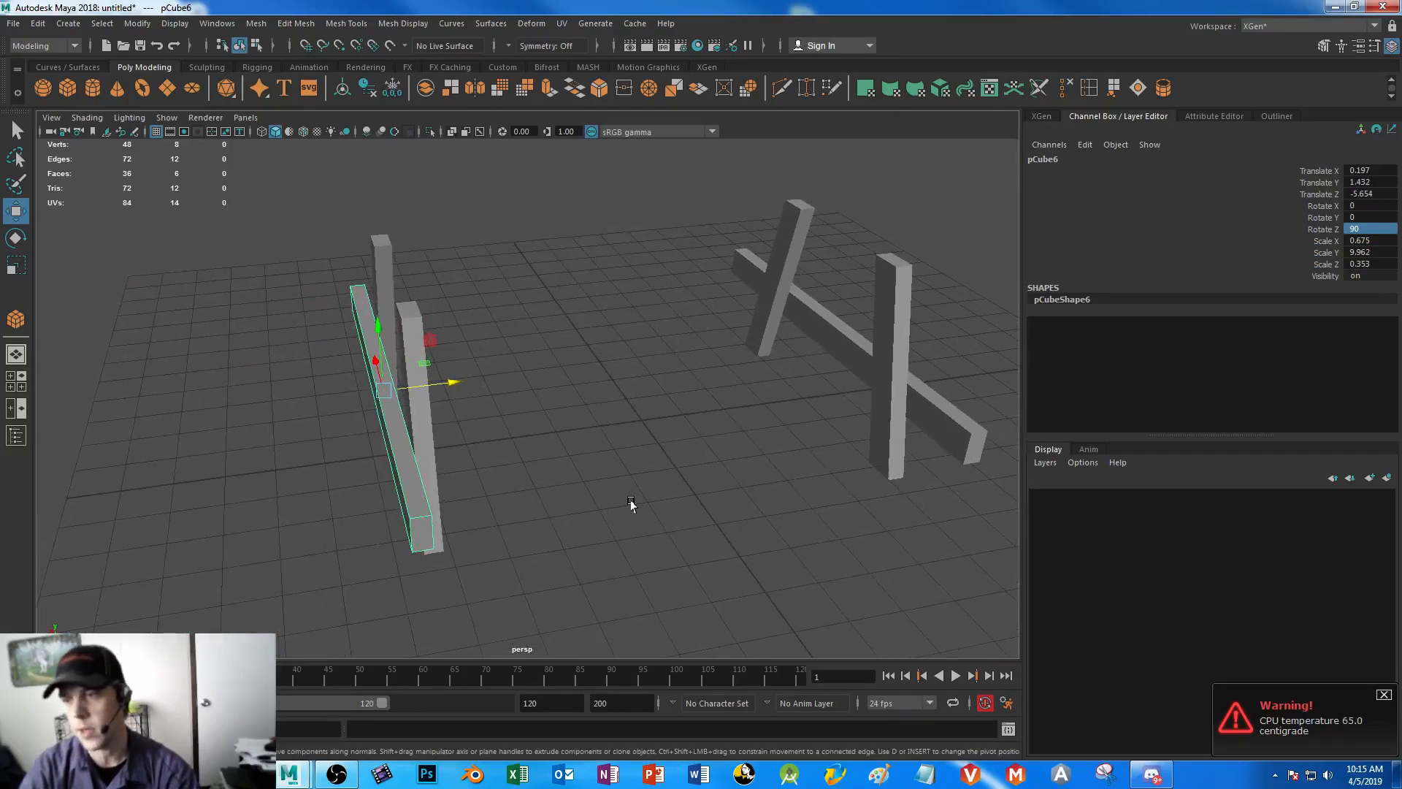
- Nudge the duplicated crossbeam along Z to about -5.621 to close the gap to the back legs
alt+drag(631, 504, 667, 401)
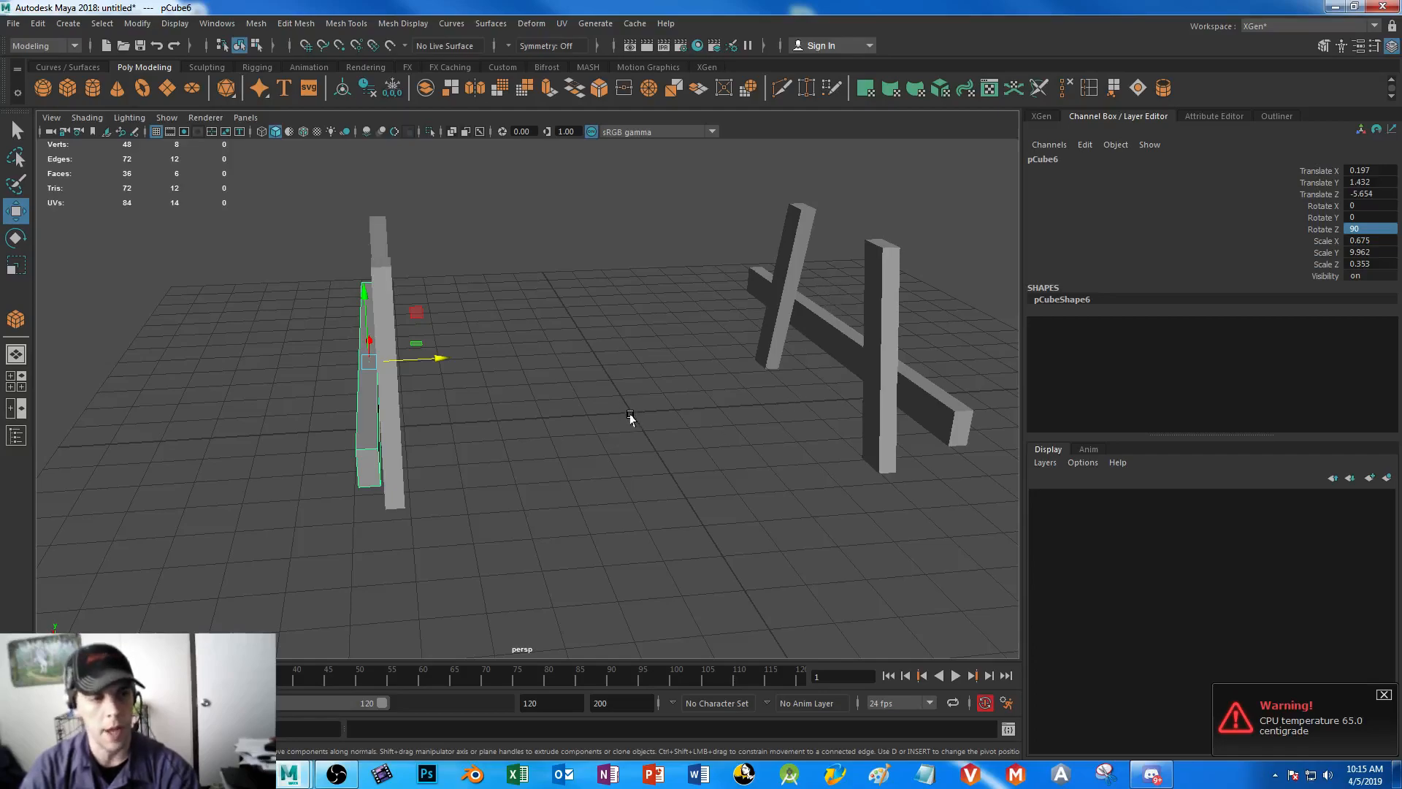
alt+right_drag(257, 333, 451, 560)
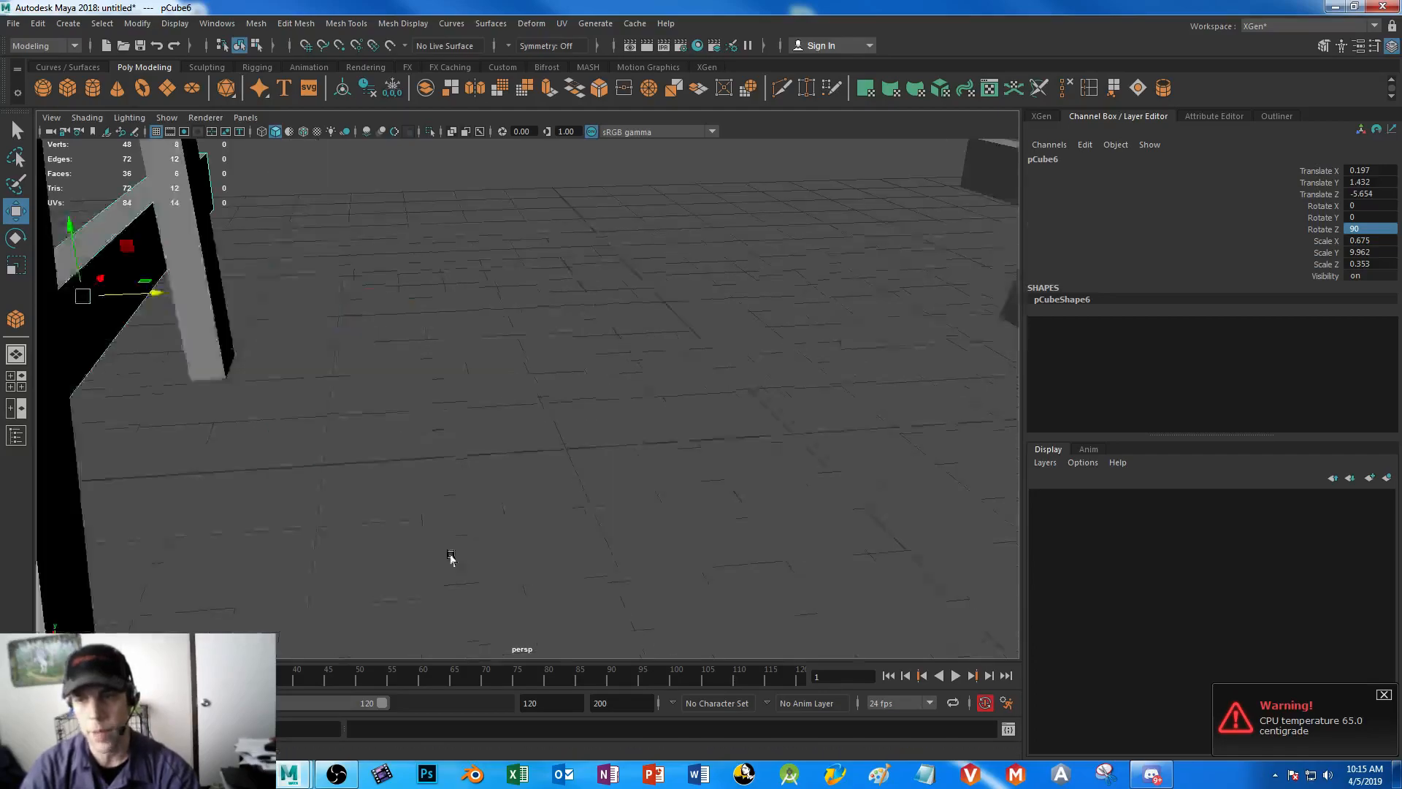
alt+drag(450, 560, 394, 435)
alt+middle_drag(394, 435, 547, 475)
key(f)
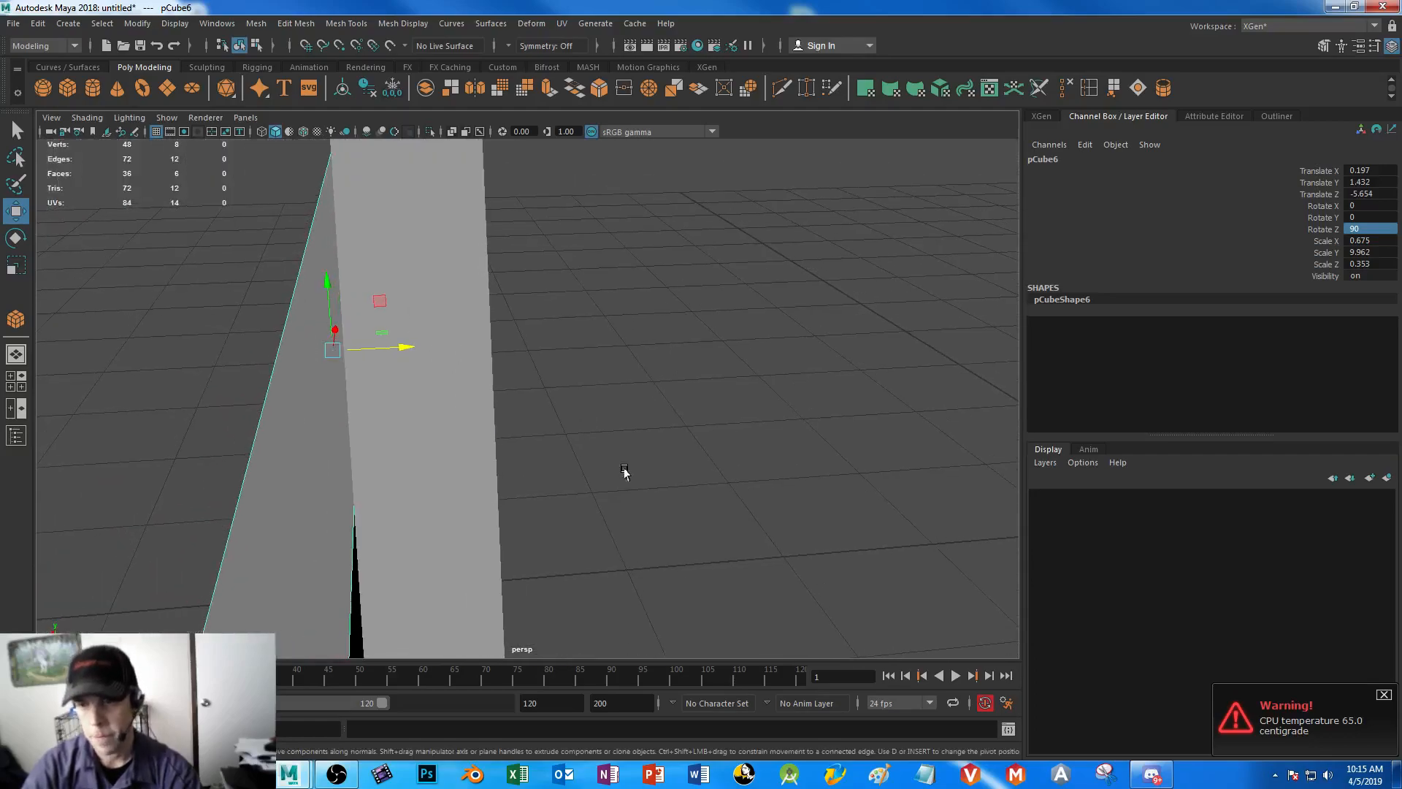
drag(410, 346, 413, 349)
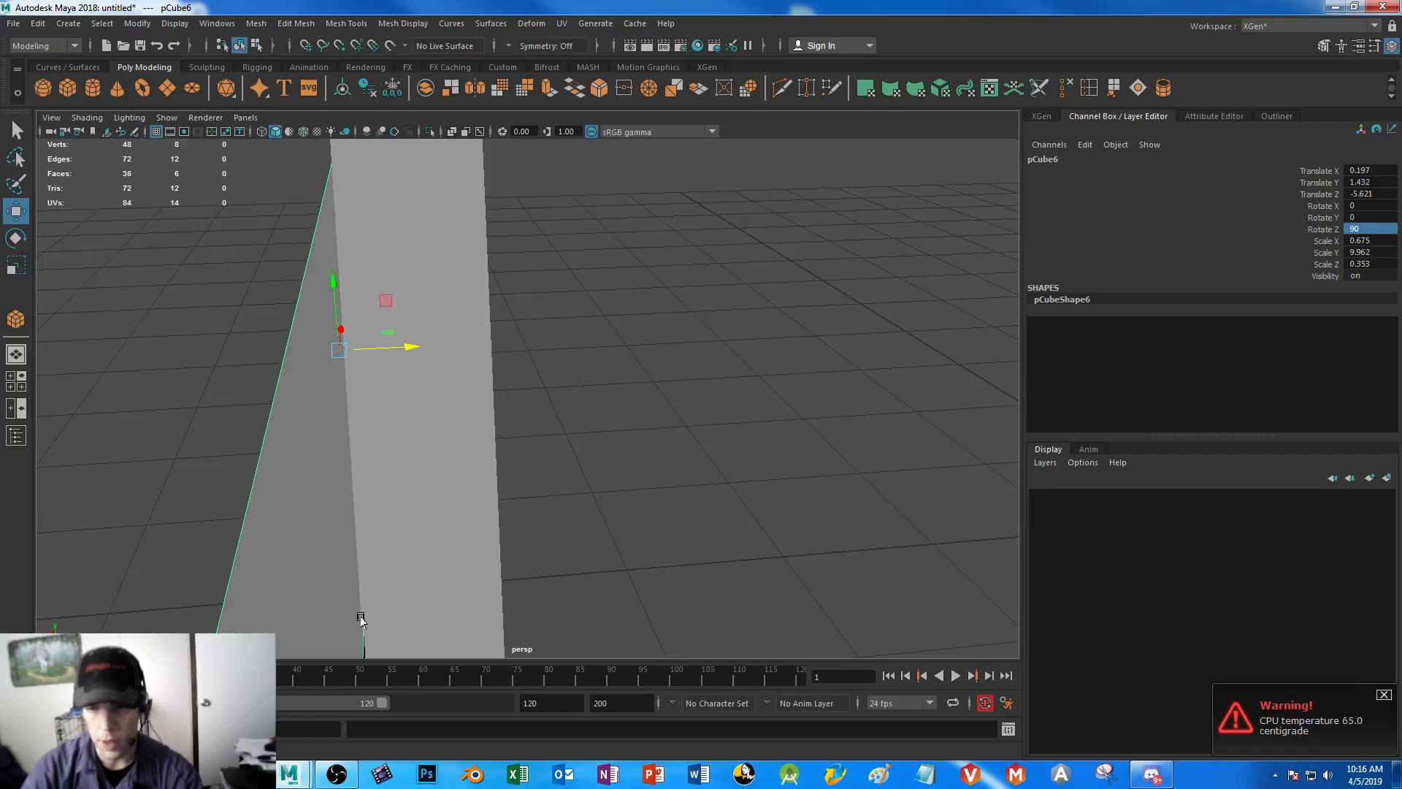
- Examine the front crossbeam and its slanted leg, selecting the leg's side and front faces before returning to object mode
scroll(616, 557, down, 10)
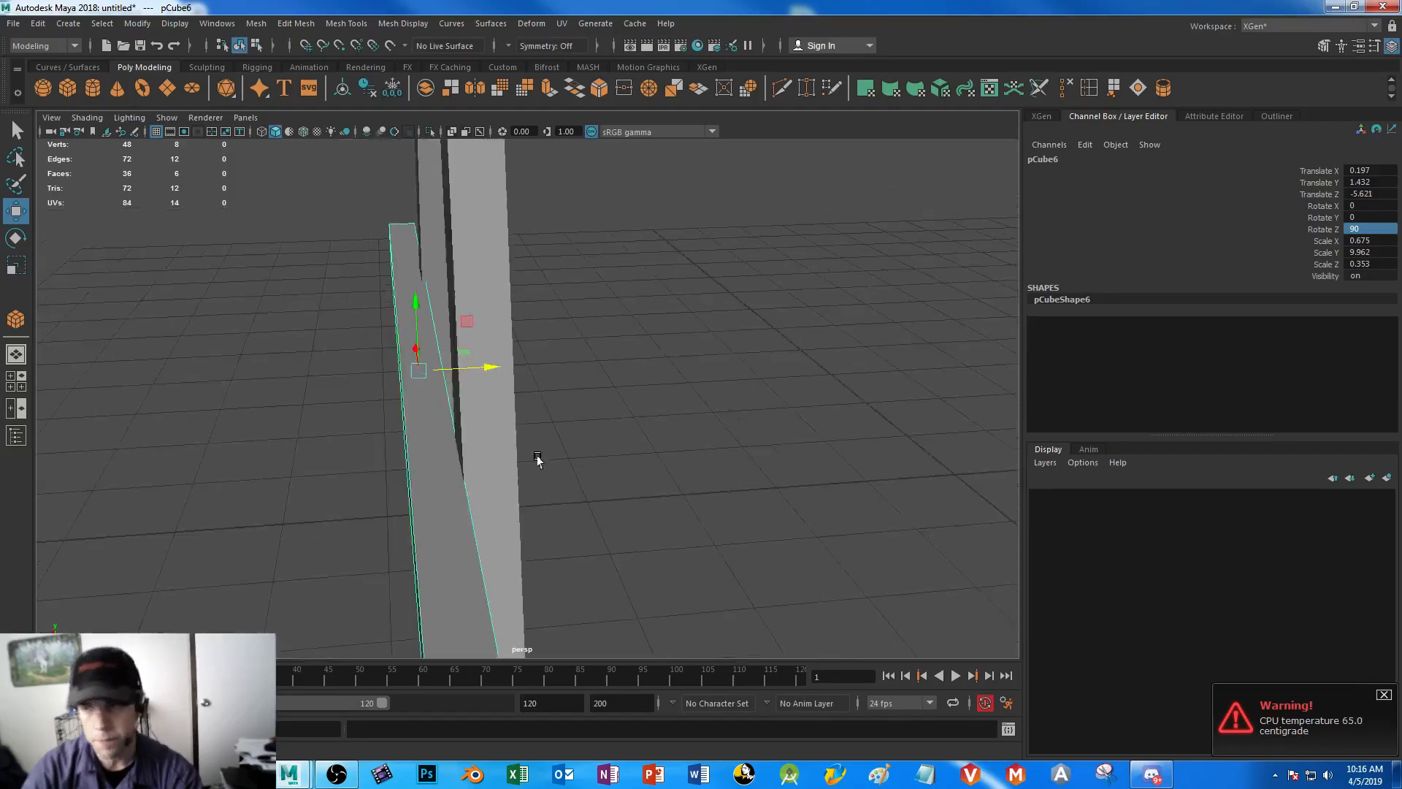
alt+drag(725, 488, 551, 475)
mouse_move(533, 523)
alt+mouse_down()
mouse_move(438, 495)
mouse_move(513, 524)
alt+mouse_up()
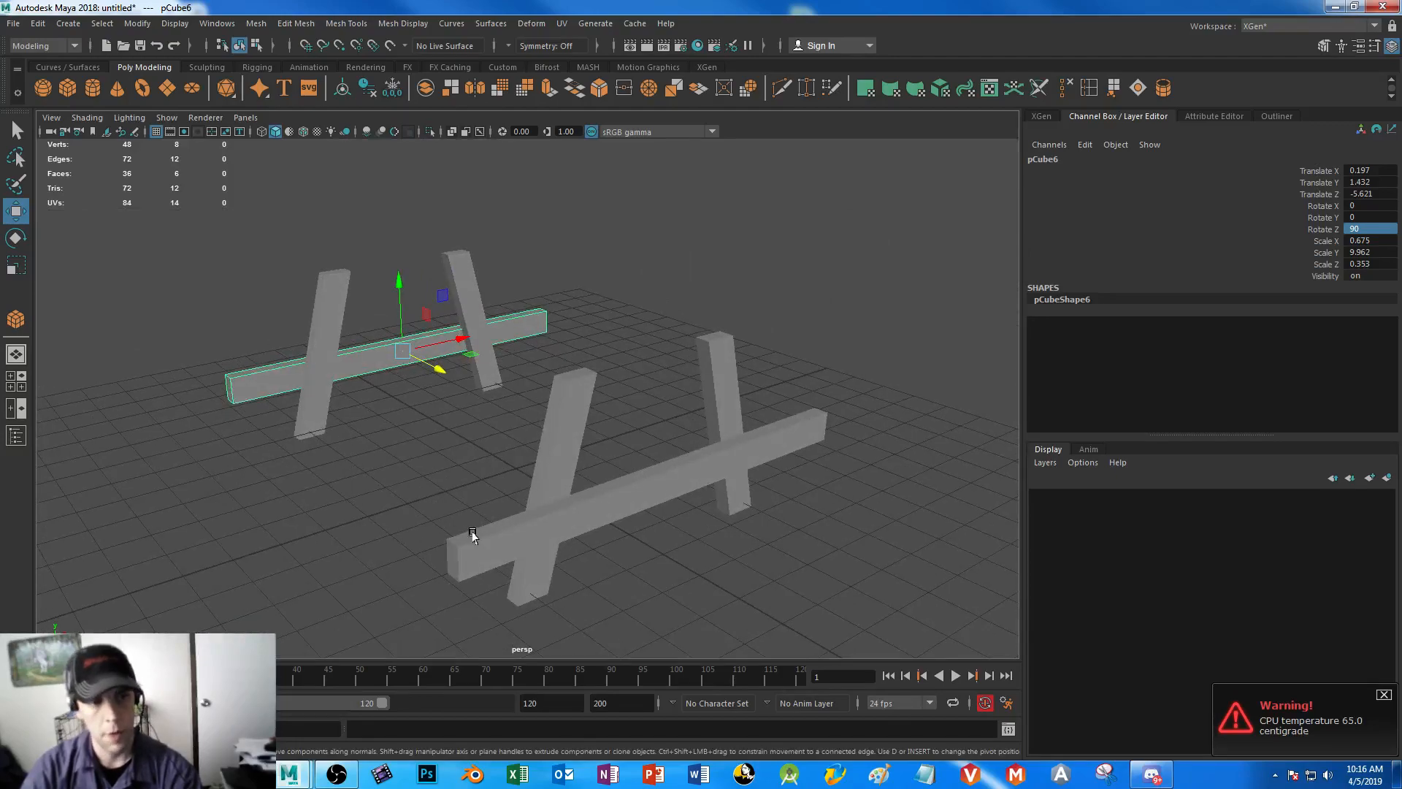
click(634, 499)
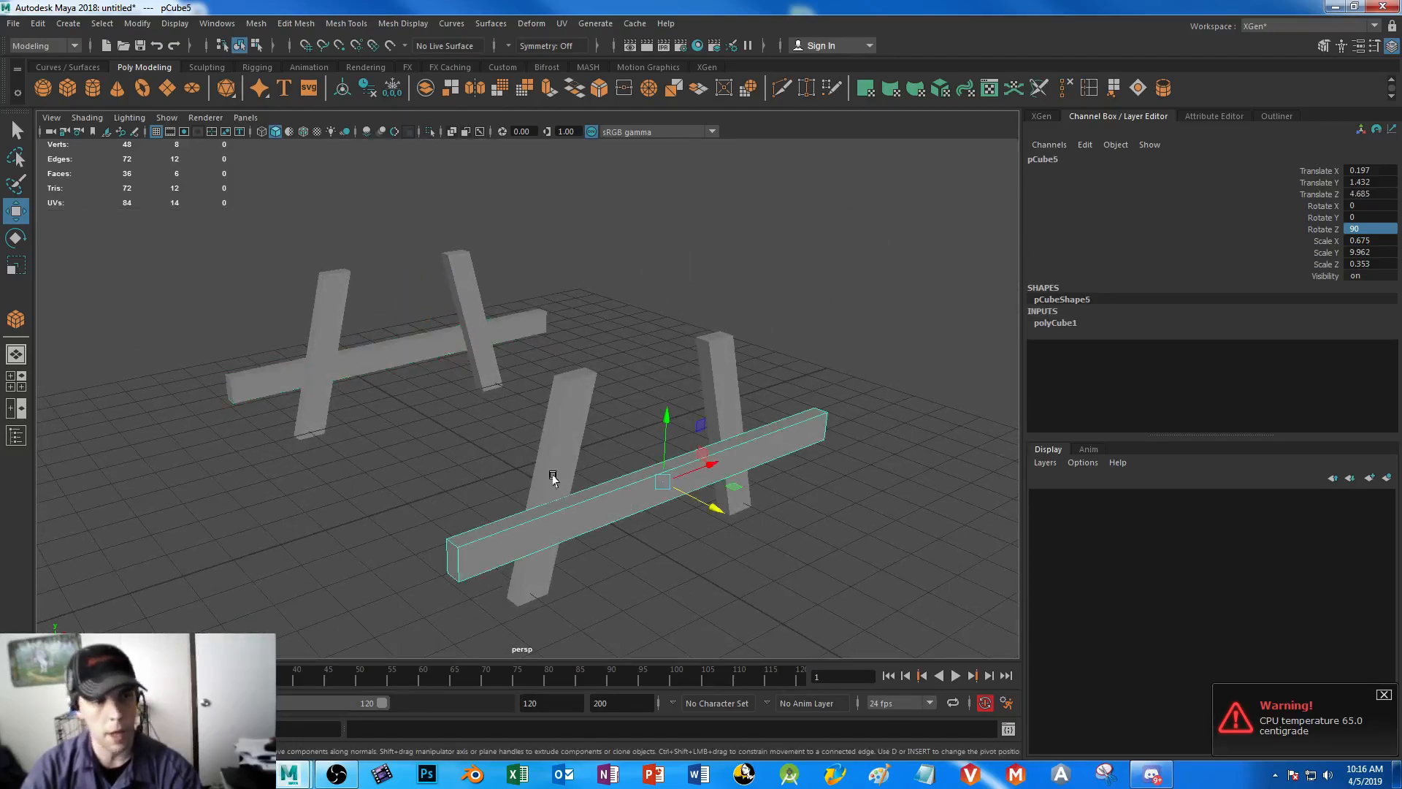
click(560, 421)
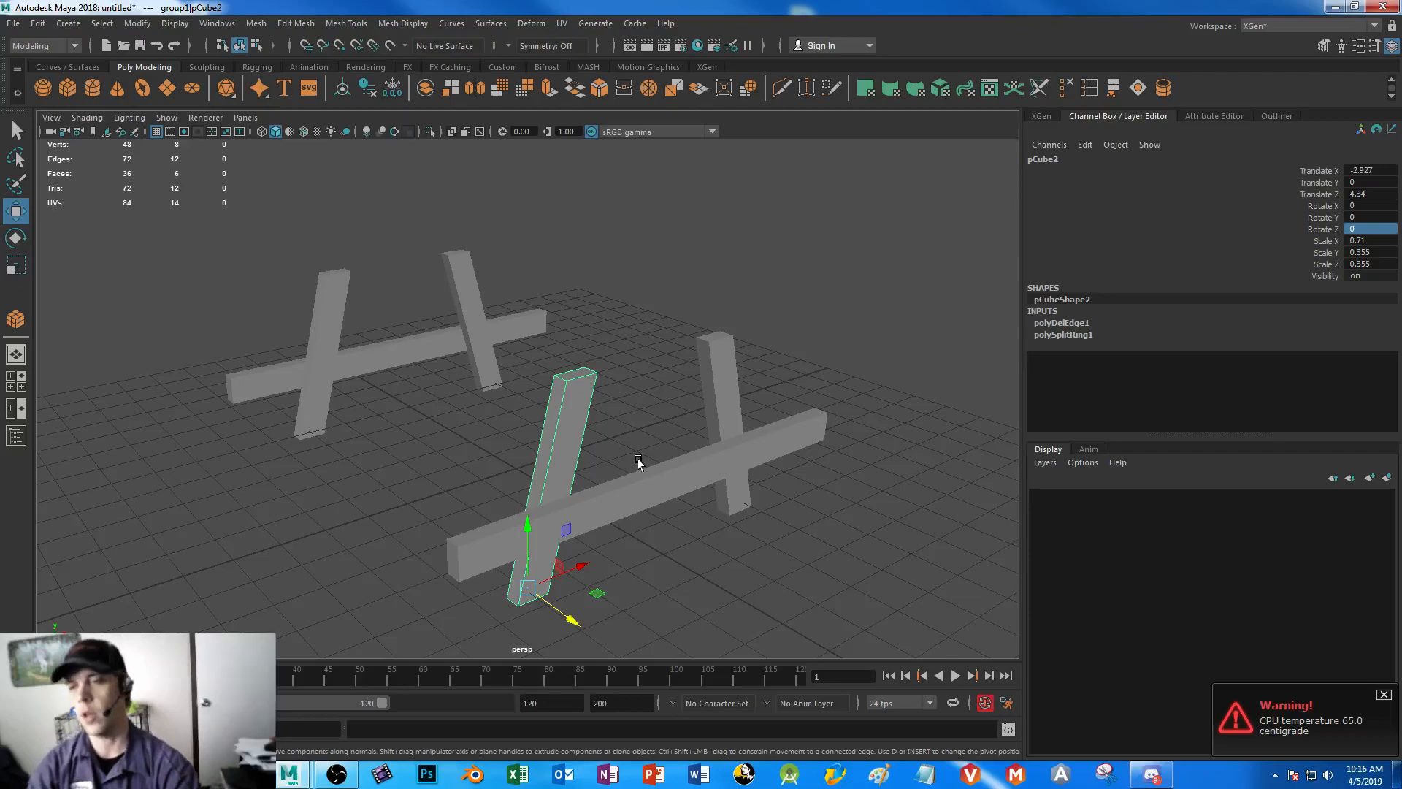
right_drag(563, 391, 549, 413)
click(546, 416)
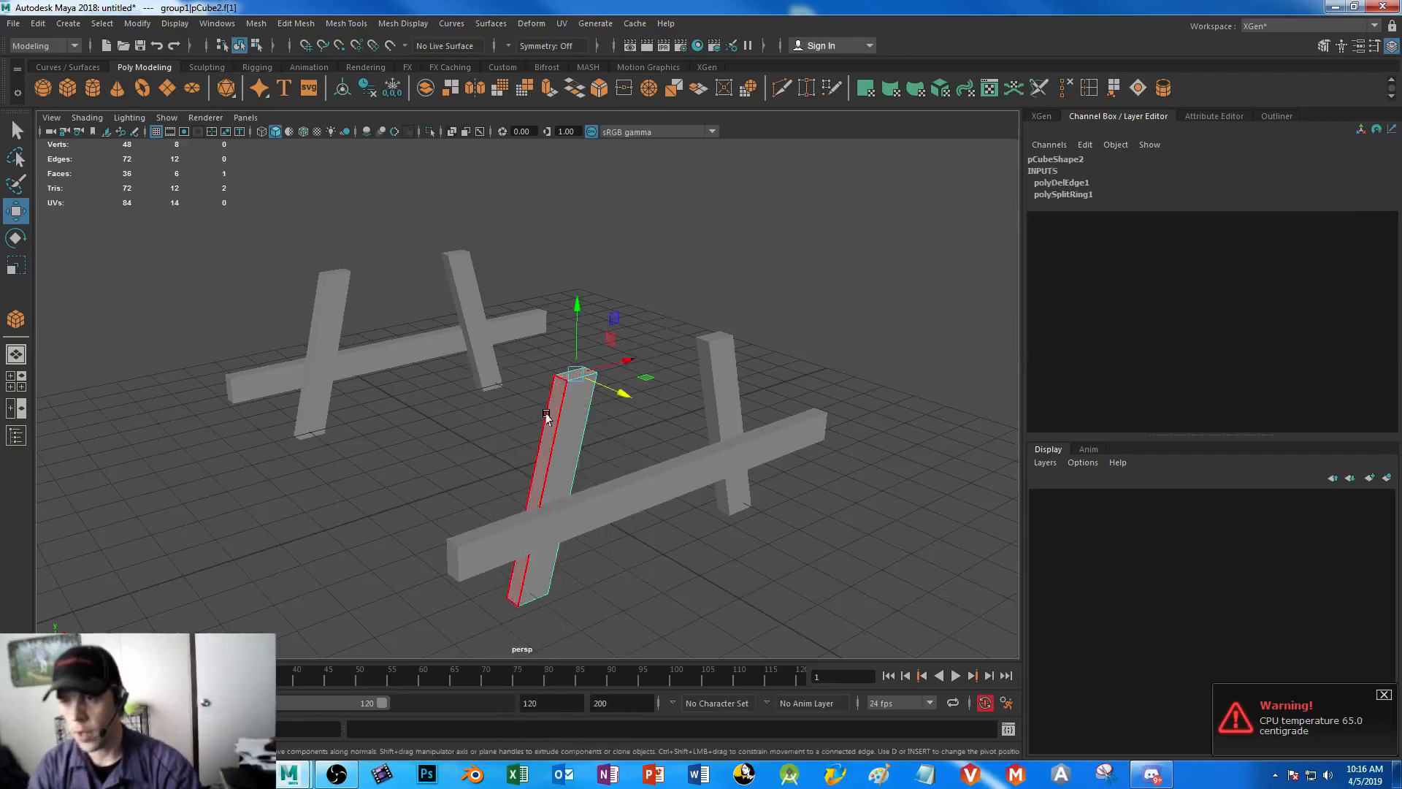
click(592, 420)
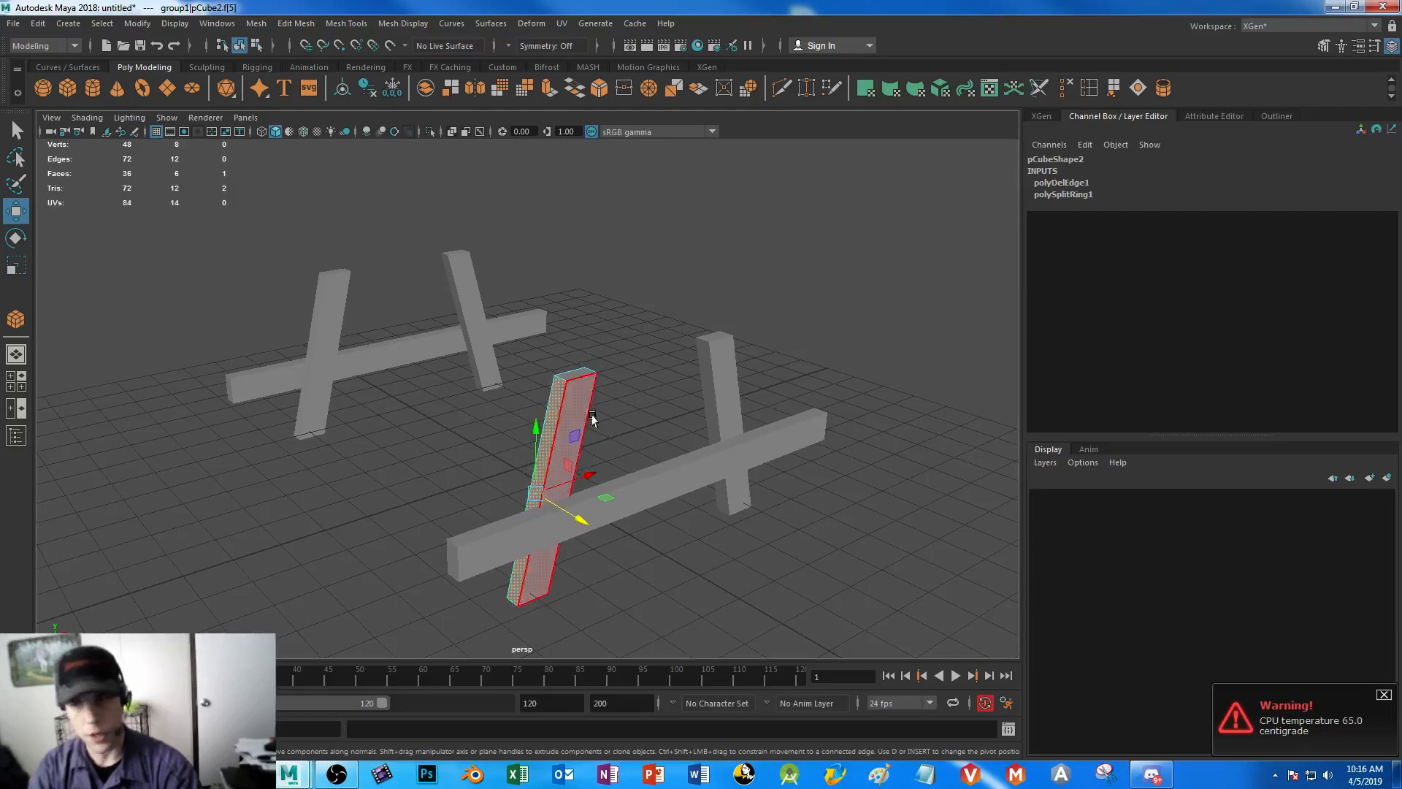
right_drag(579, 401, 624, 352)
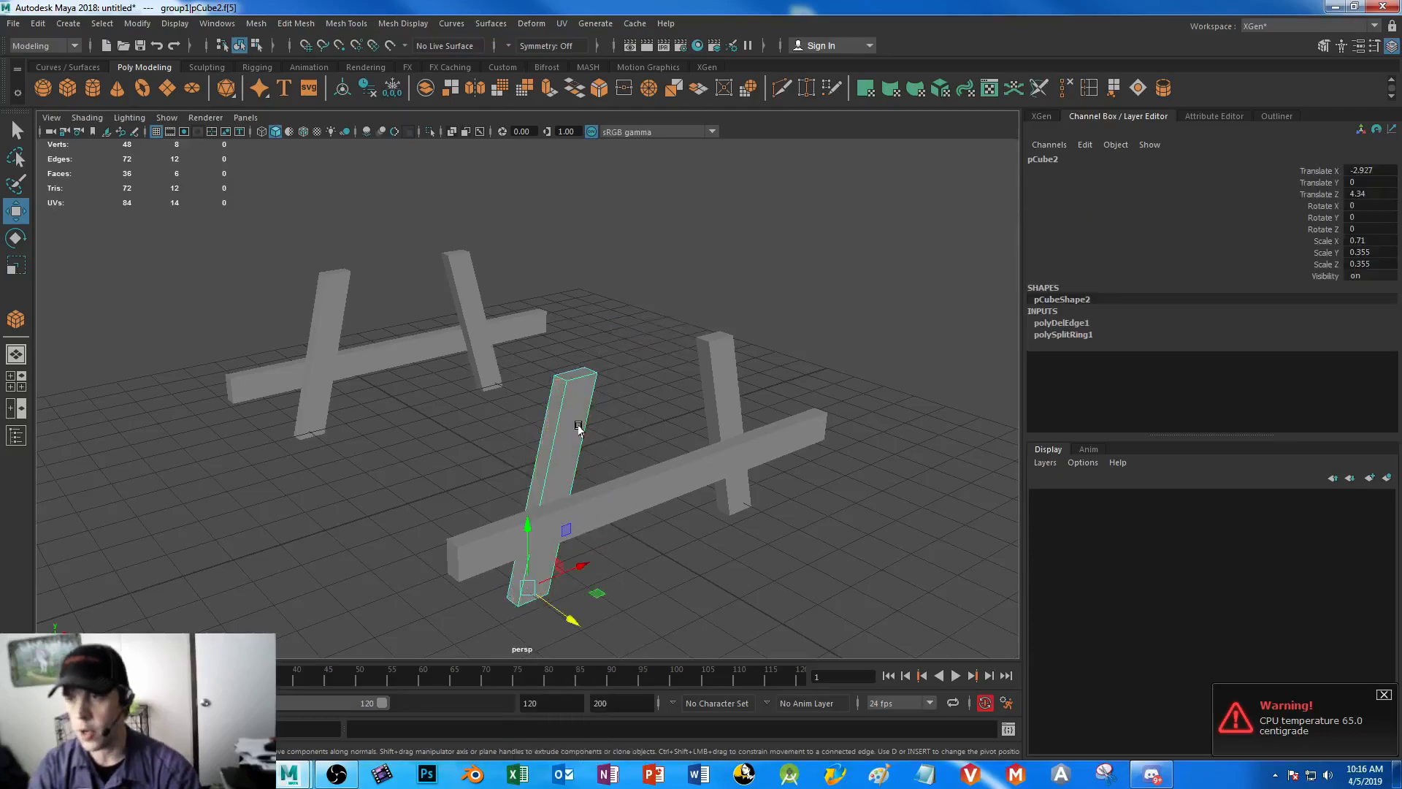
- Duplicate the slanted leg, move the copy along X to about -10.738, and frame it in the view
key(ctrl+d)
drag(580, 566, 132, 619)
key(f)
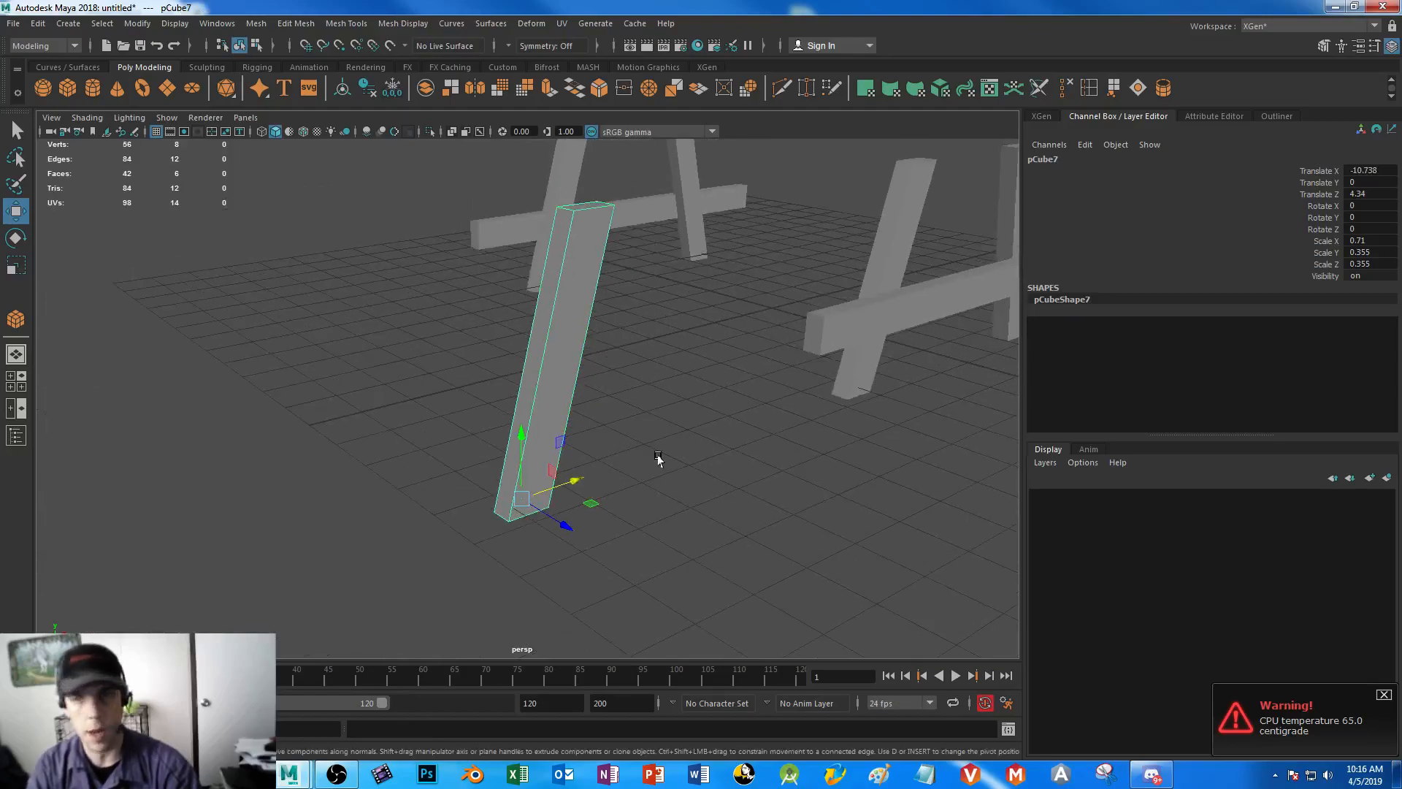
- Select the four vertices along the copied leg's outer slanted face in vertex mode
alt+drag(659, 459, 614, 460)
alt+middle_drag(428, 379, 598, 474)
right_drag(485, 352, 426, 354)
drag(449, 355, 468, 393)
shift+drag(408, 606, 440, 666)
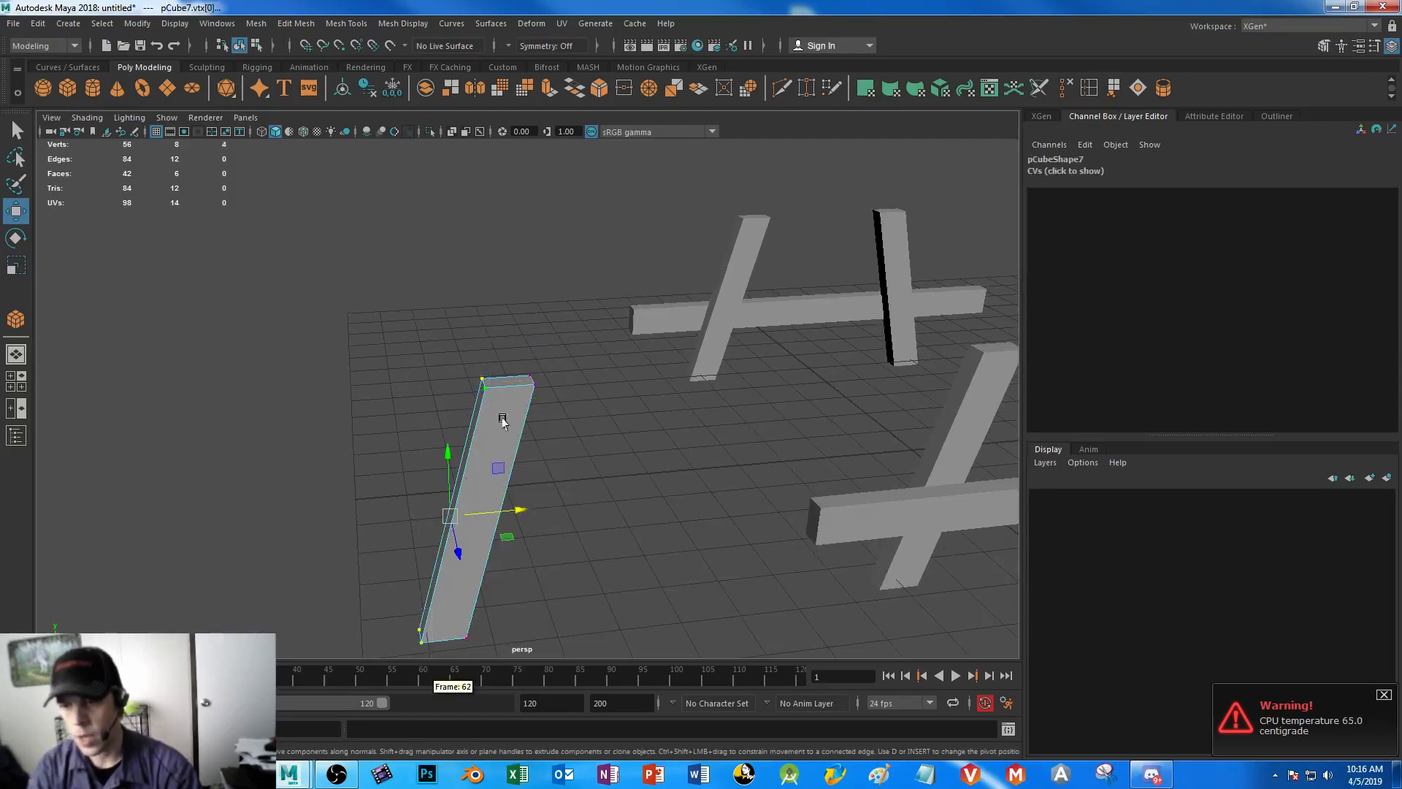
- Practise adding and removing vertices on the copied leg, selecting all eight and deselecting the four at its foot
click(397, 354)
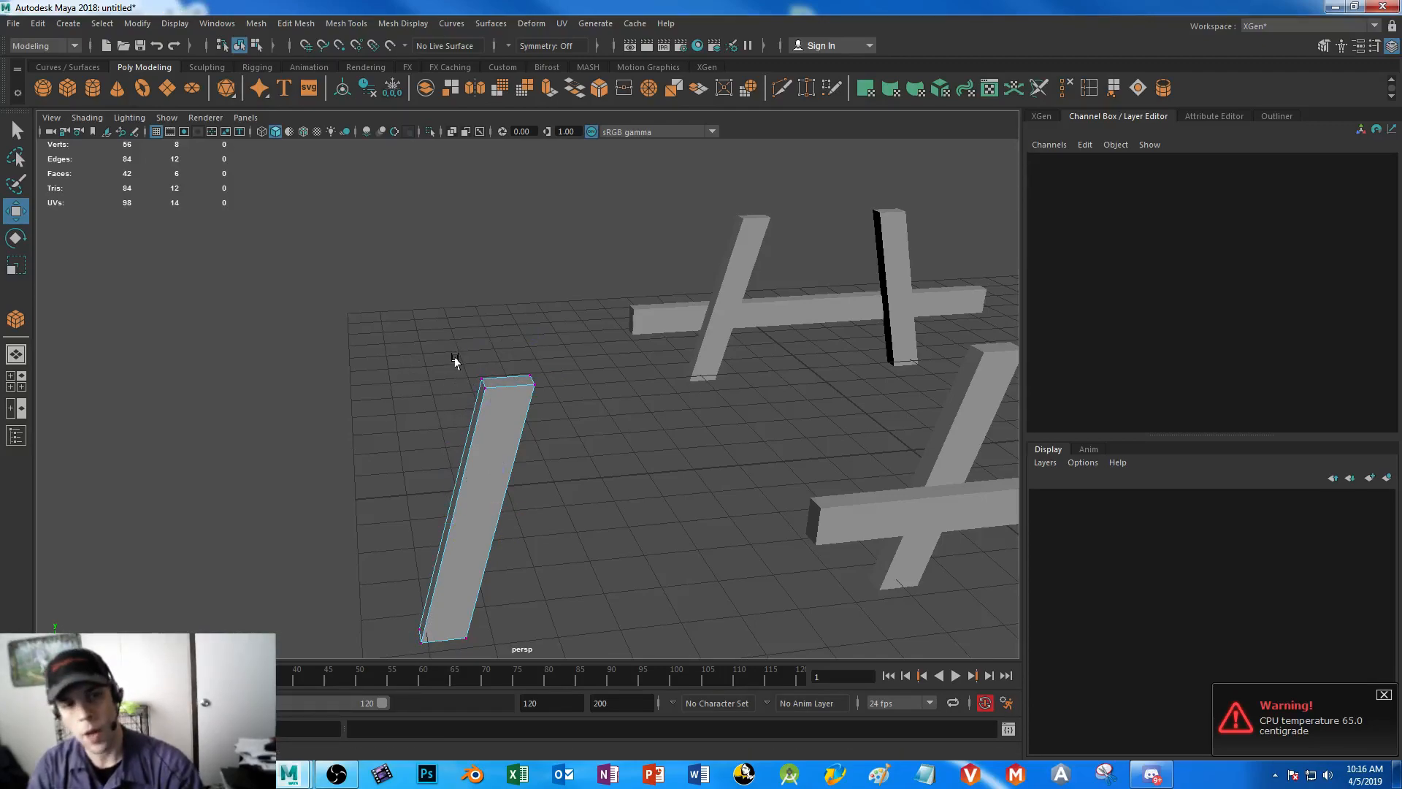
drag(454, 361, 492, 401)
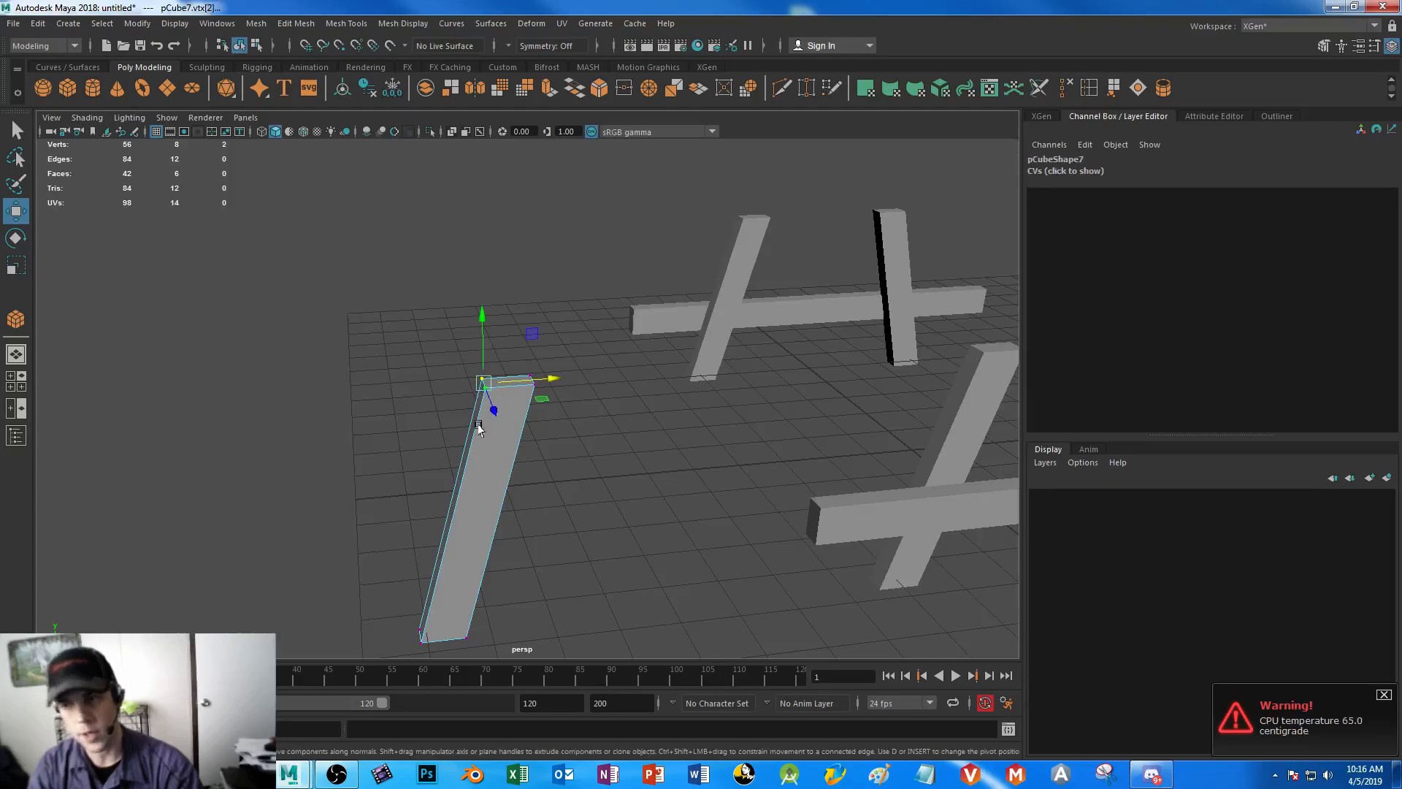
alt+middle_drag(539, 491, 585, 423)
drag(434, 428, 471, 479)
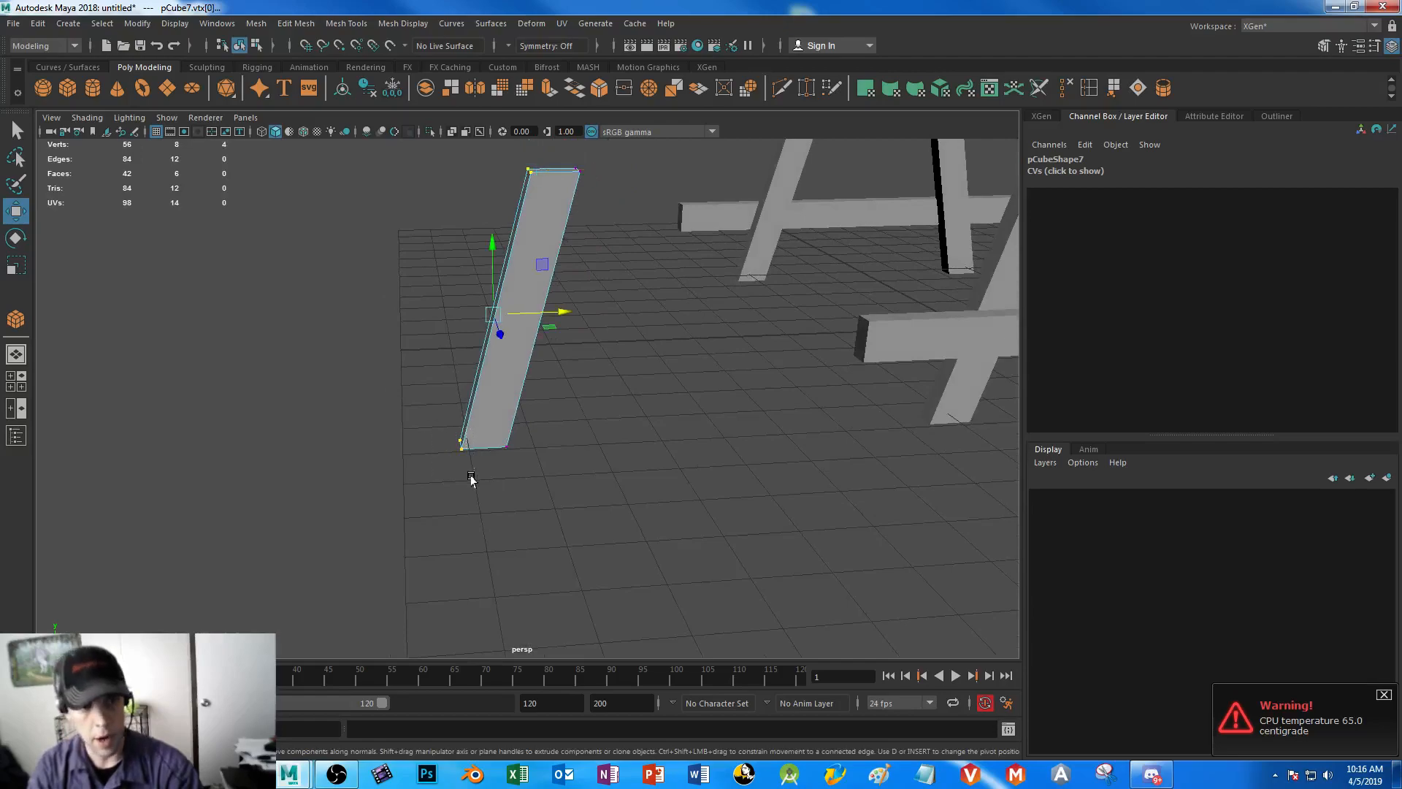
shift+click(508, 446)
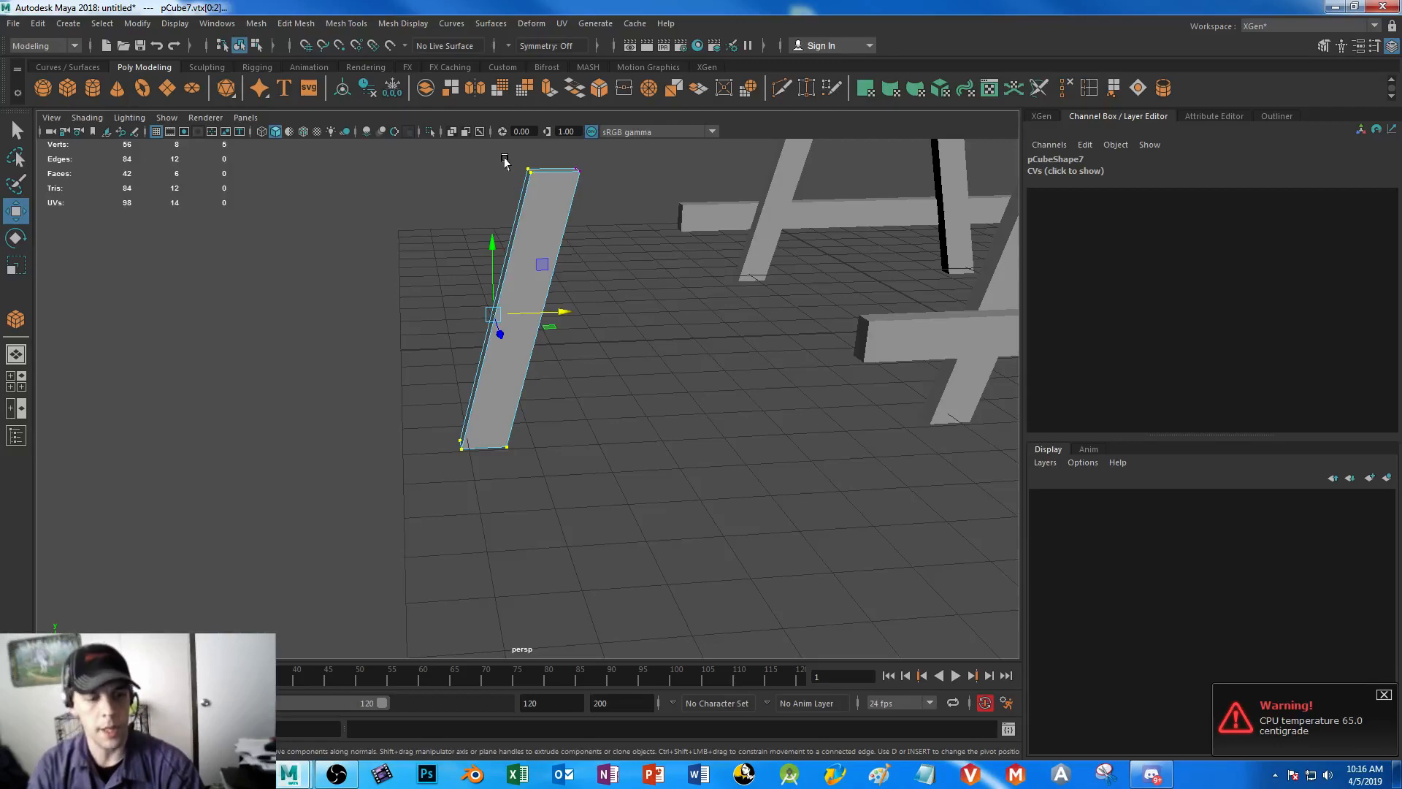
ctrl+drag(514, 451, 489, 429)
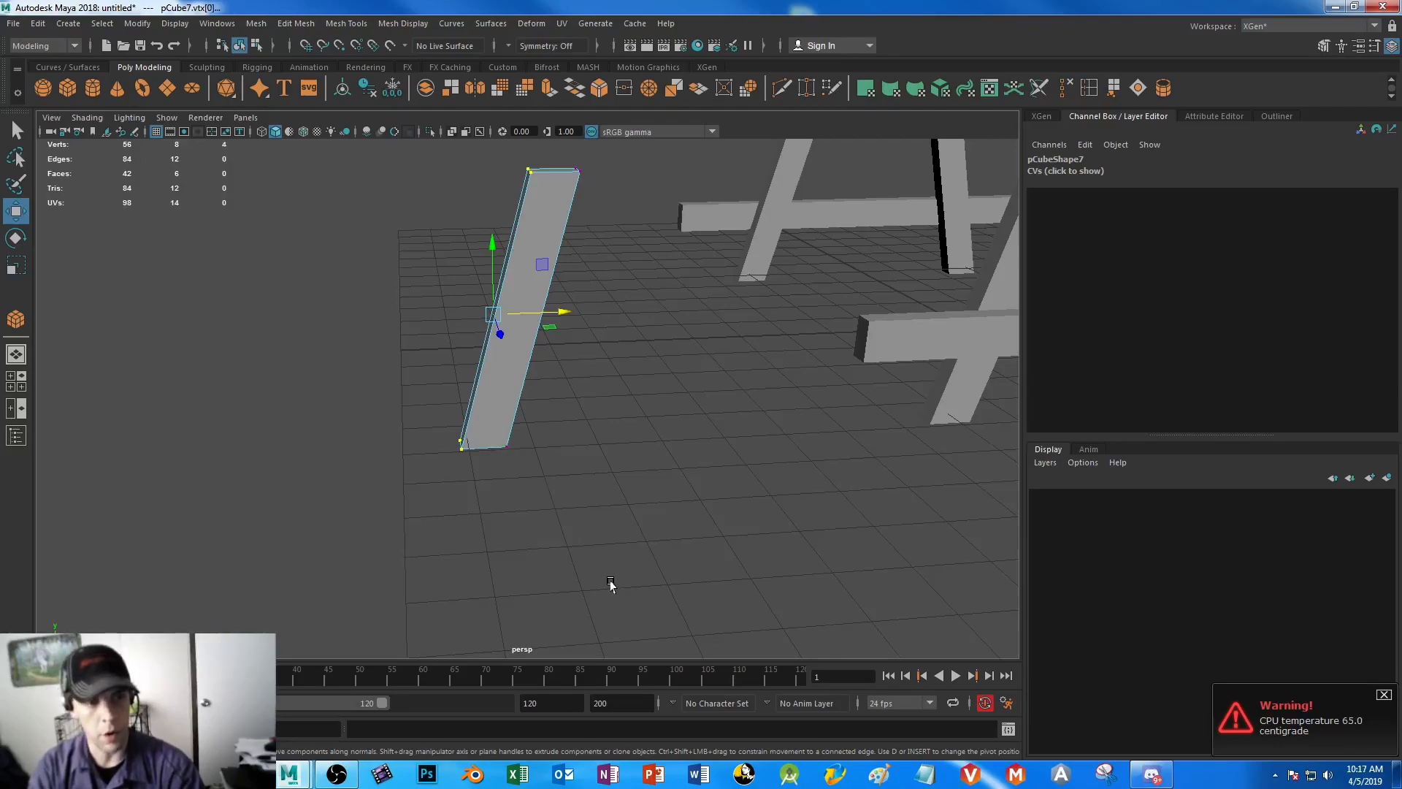
shift+double_click(459, 448)
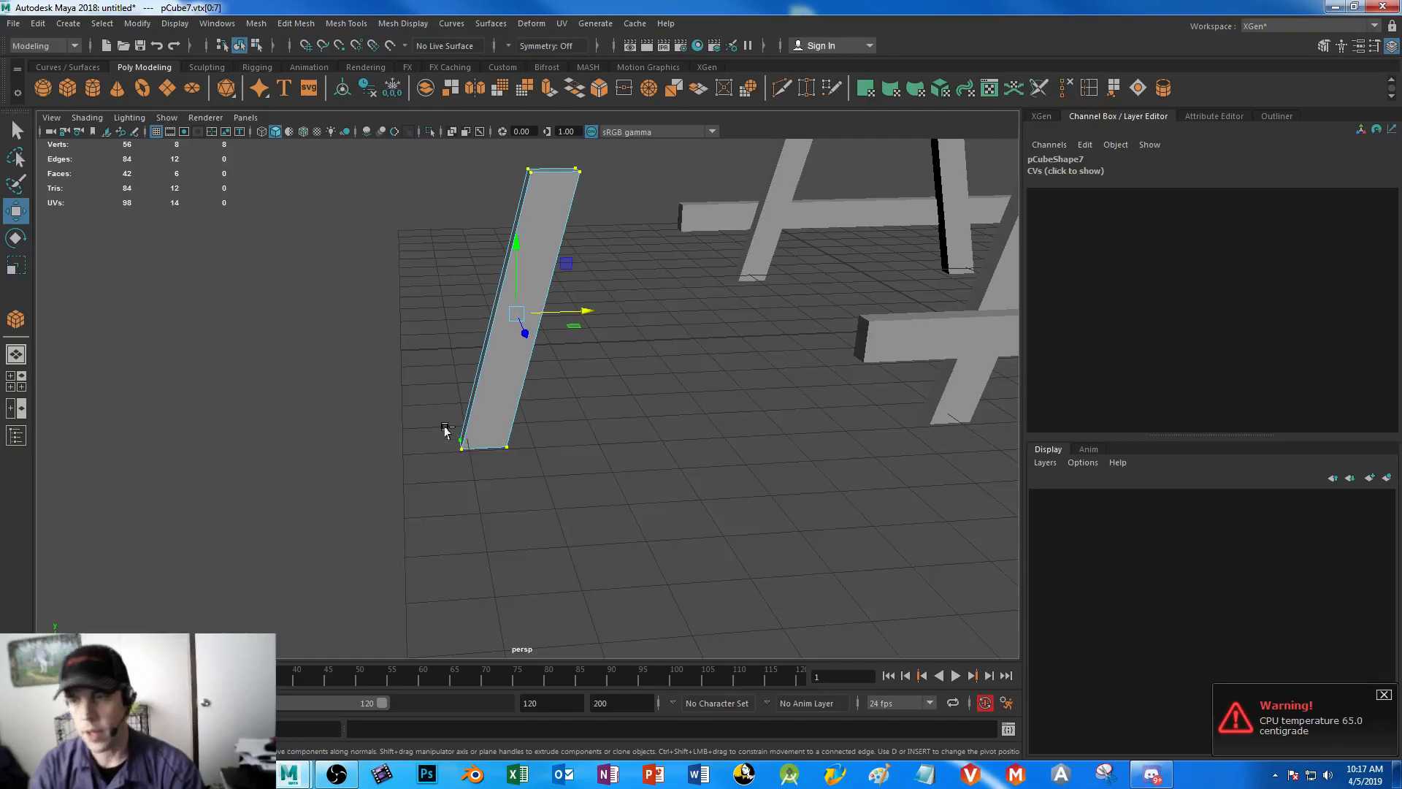
ctrl+drag(439, 419, 577, 515)
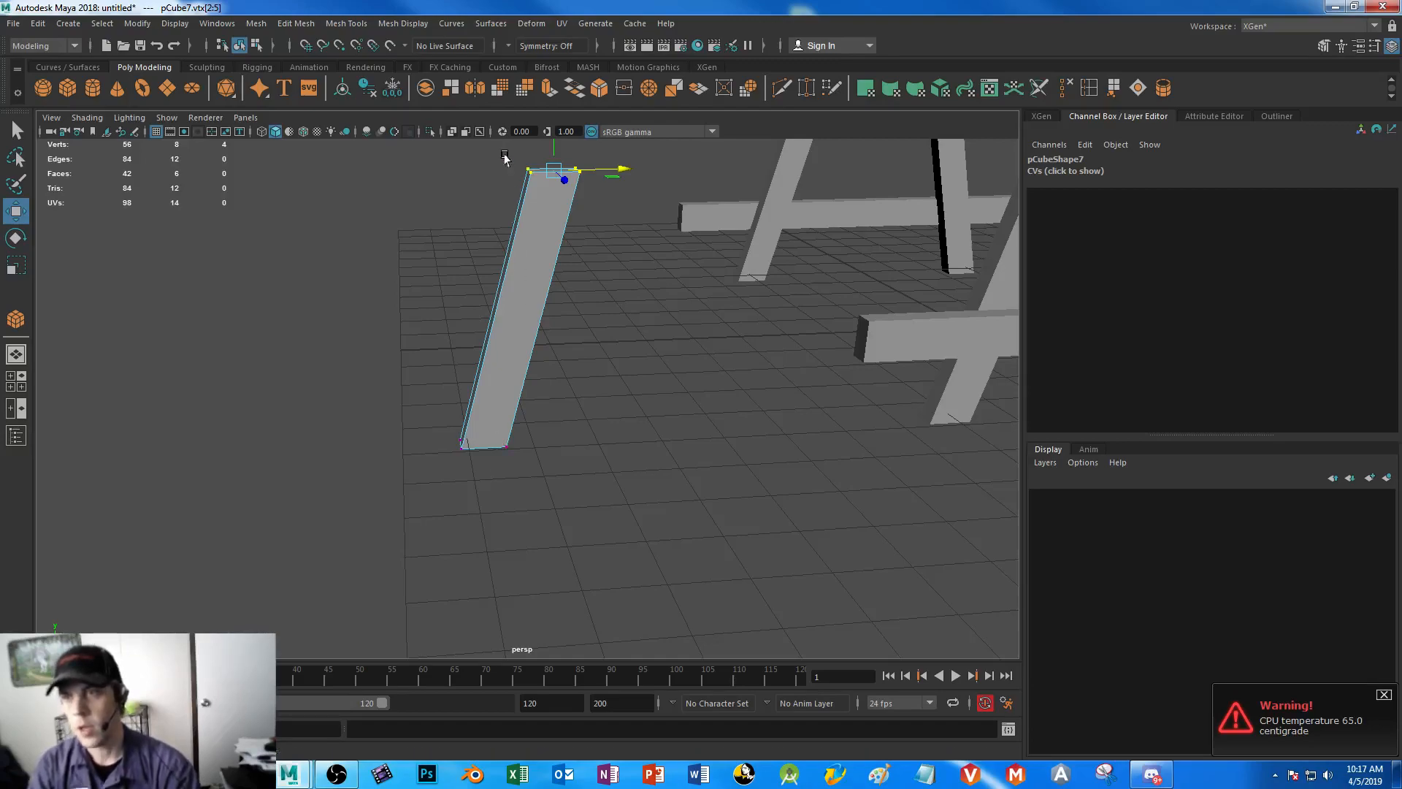
- Select the four vertices on the copied leg's outer slanted face and scale them along X past vertical
drag(503, 159, 540, 182)
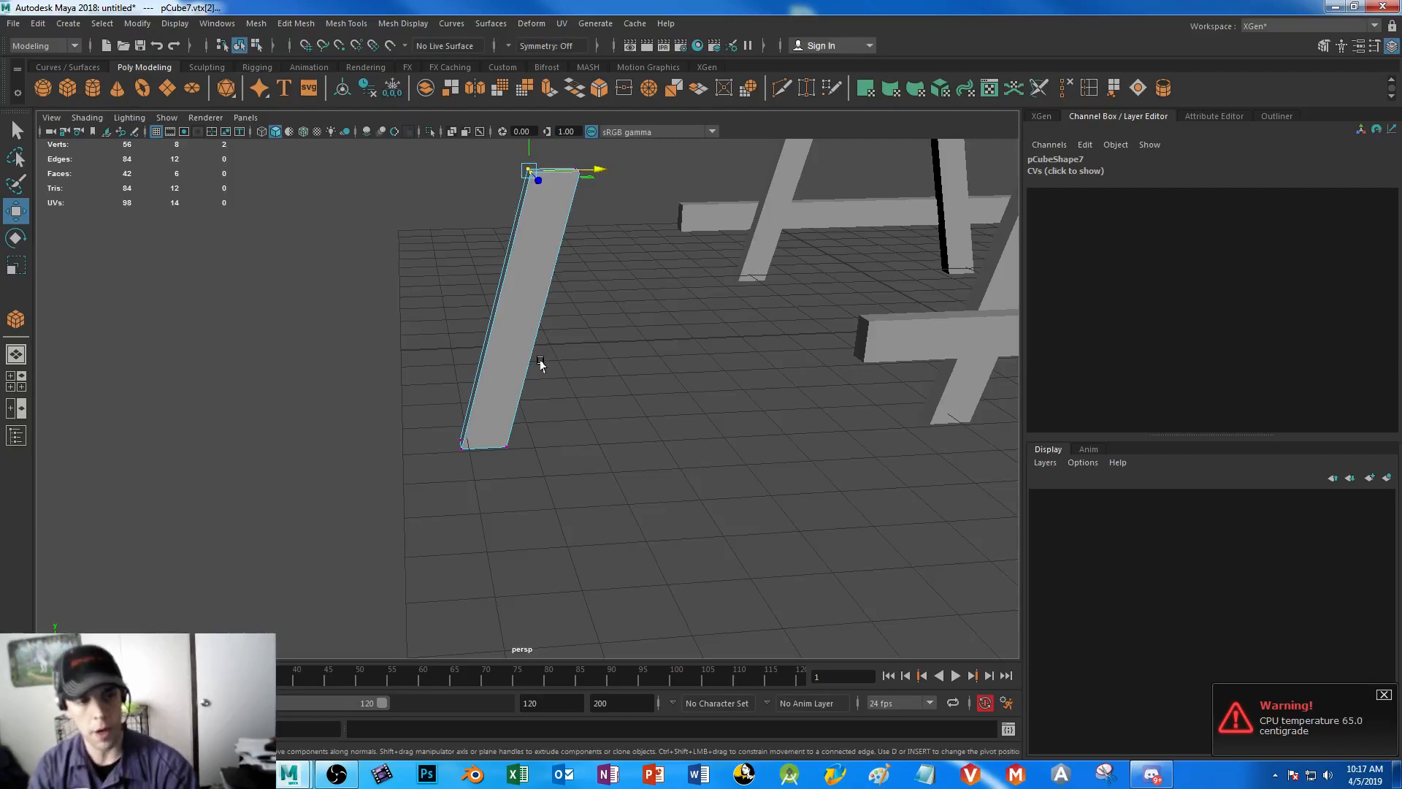
shift+drag(432, 419, 468, 477)
alt+drag(640, 460, 563, 499)
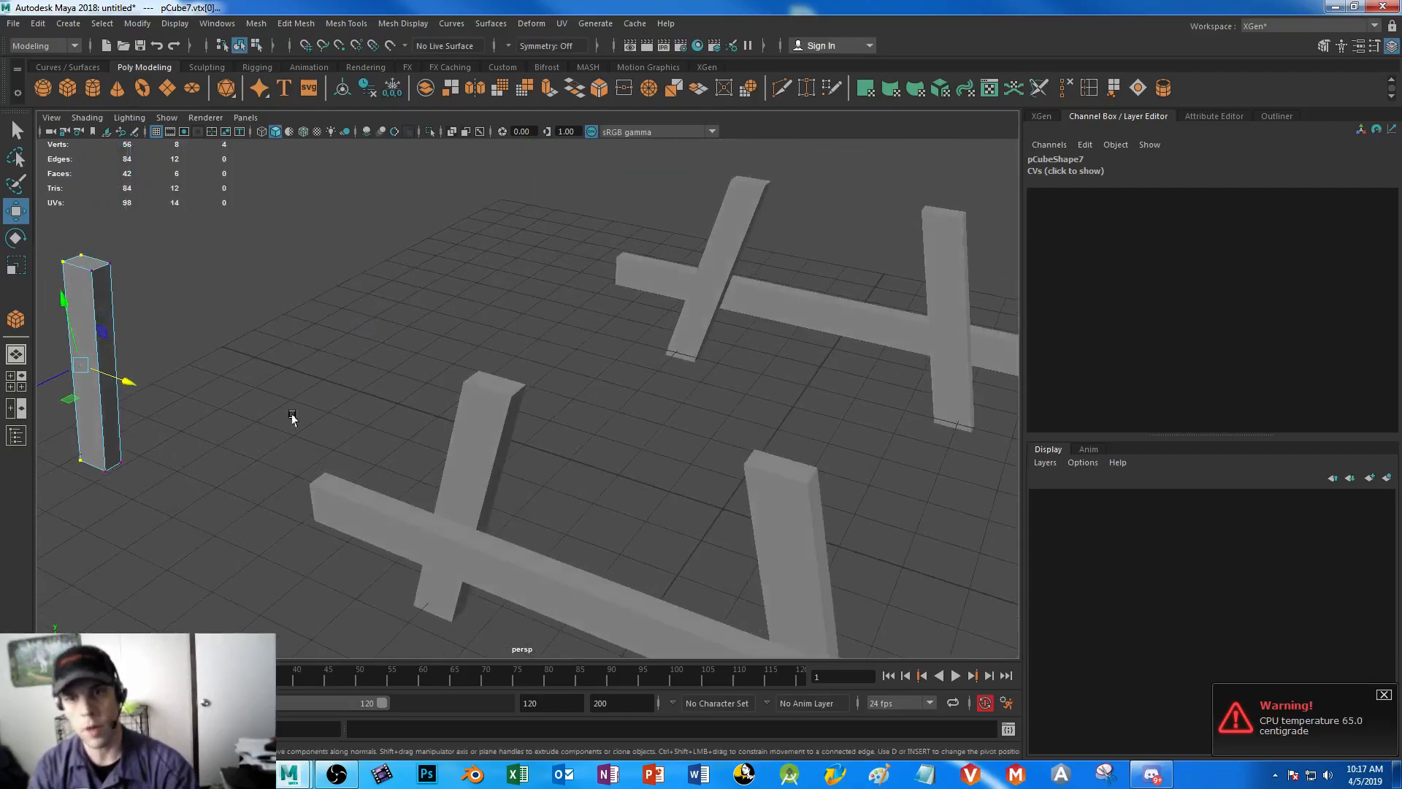
key(f)
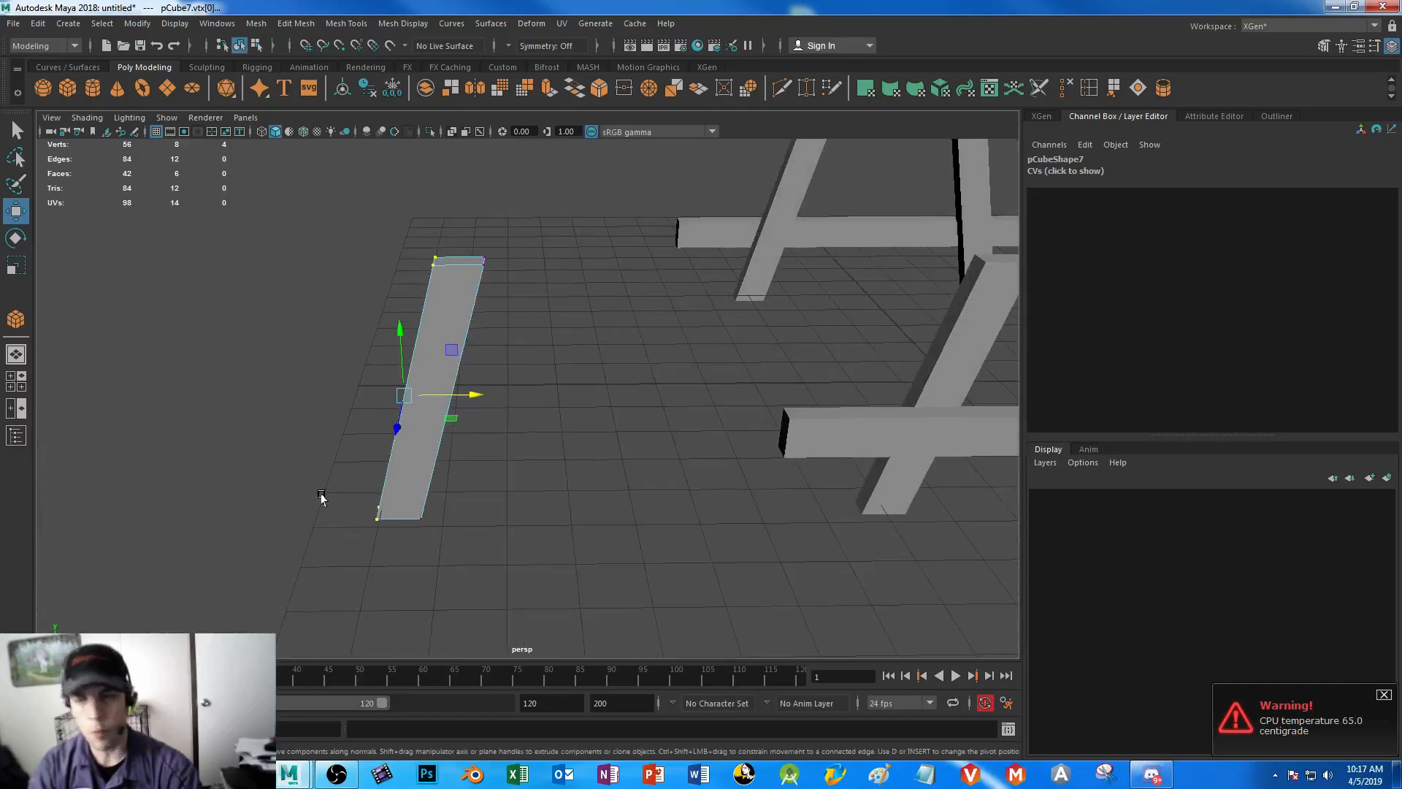
key(r)
drag(464, 396, 294, 395)
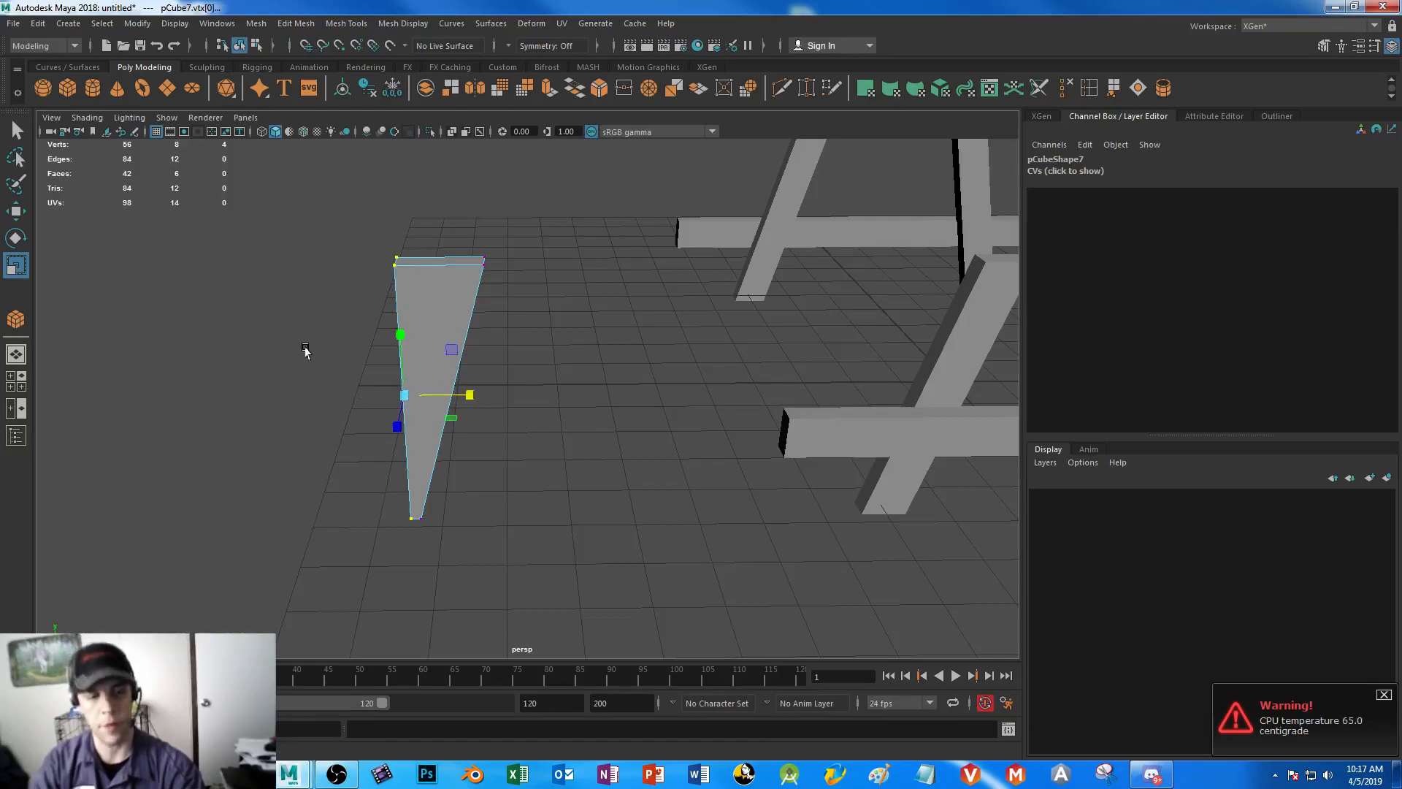
- Scale the four vertices on the opposite face along X to make the leg copy an even-width upright beam, returning to object mode
drag(301, 218, 476, 508)
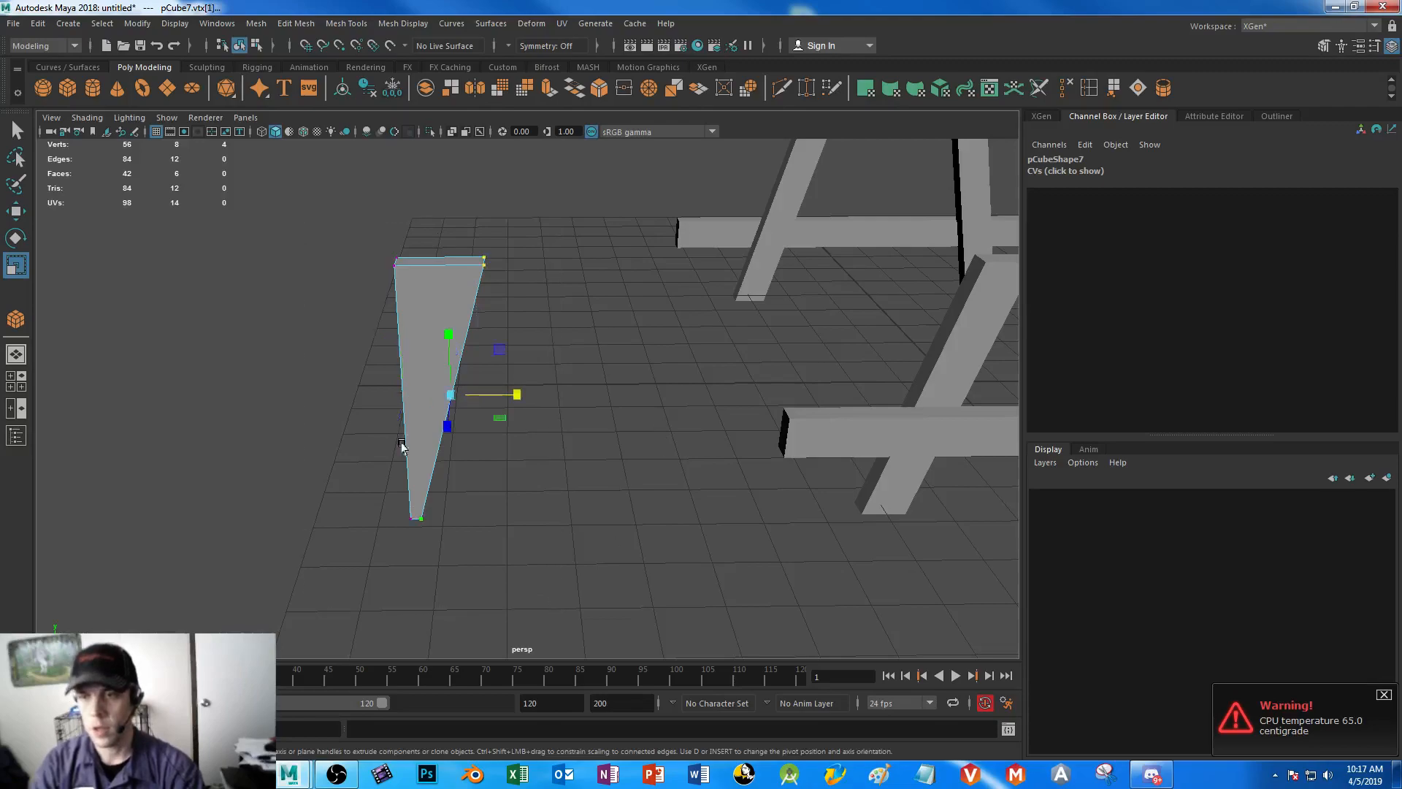
drag(515, 395, 263, 409)
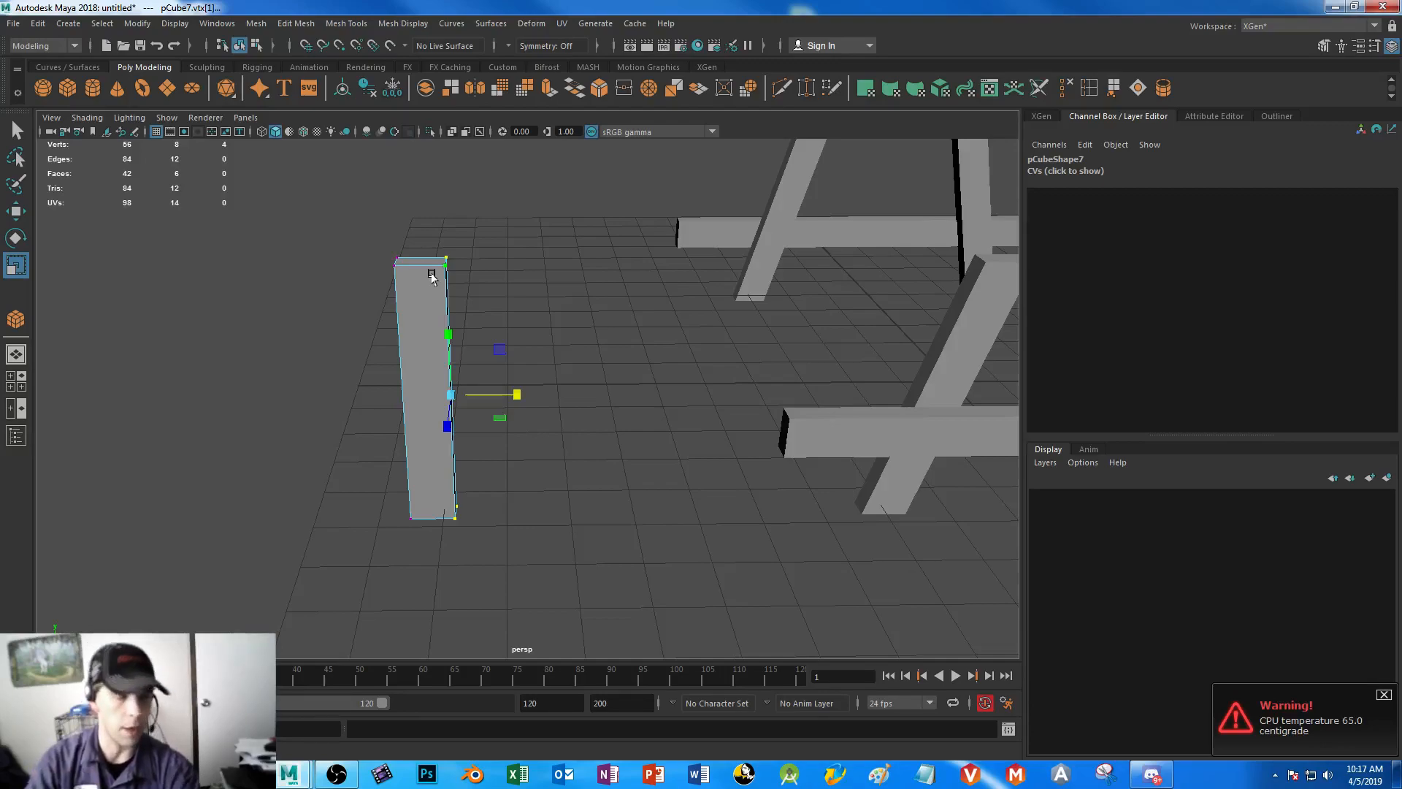
right_drag(424, 284, 483, 292)
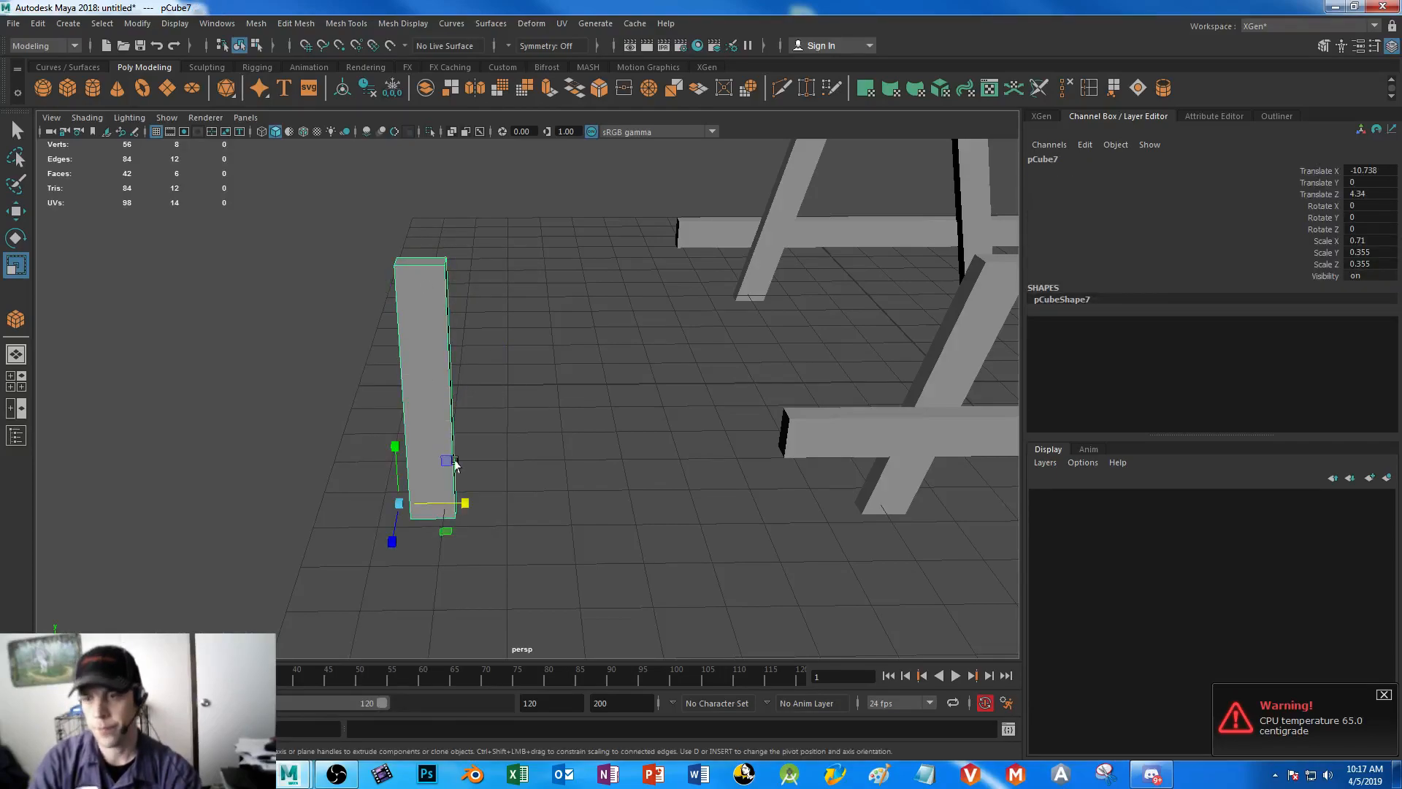
mouse_move(436, 501)
alt+mouse_down()
mouse_move(480, 501)
mouse_move(427, 488)
alt+mouse_up()
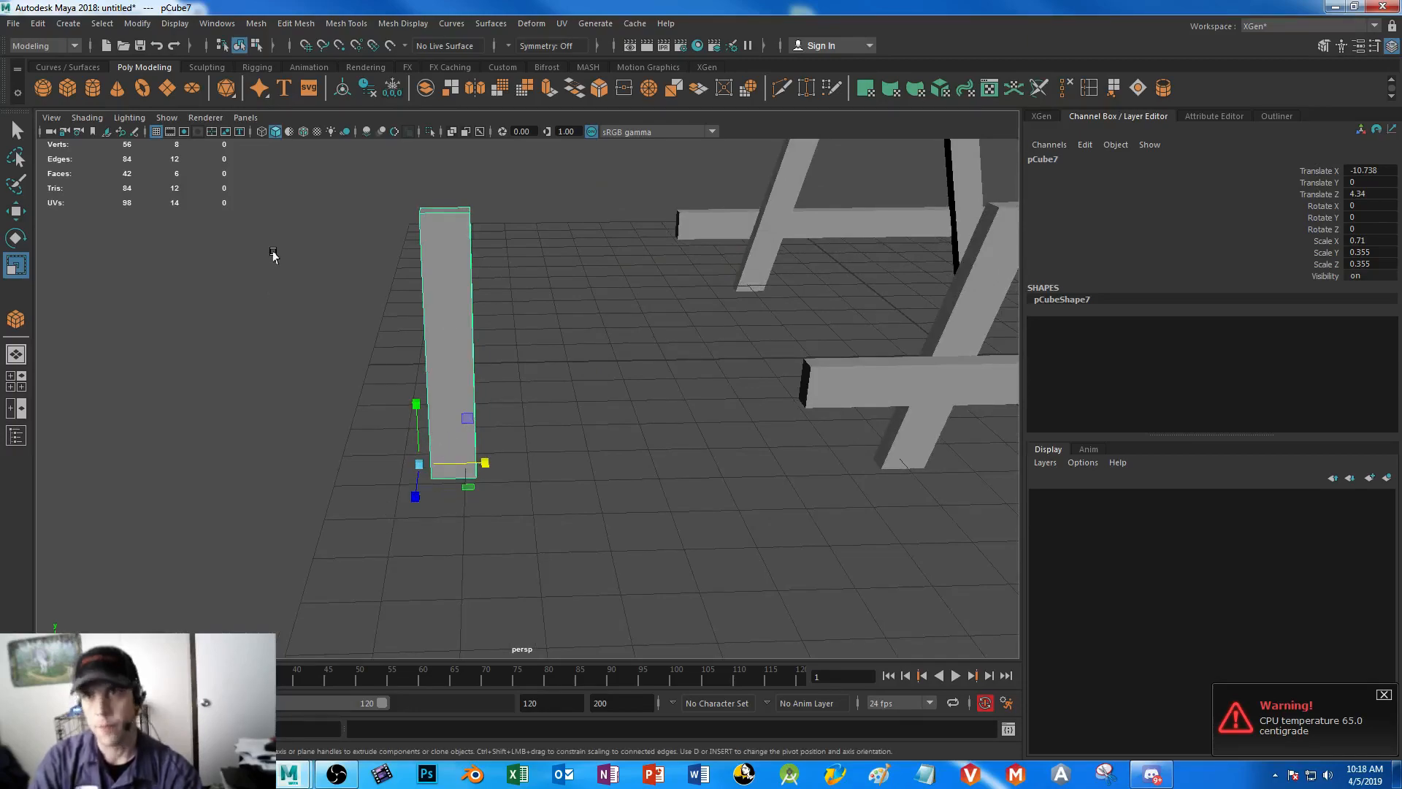
- Center the upright beam's pivot and set its Rotate X to 90 to lay it flat
click(342, 88)
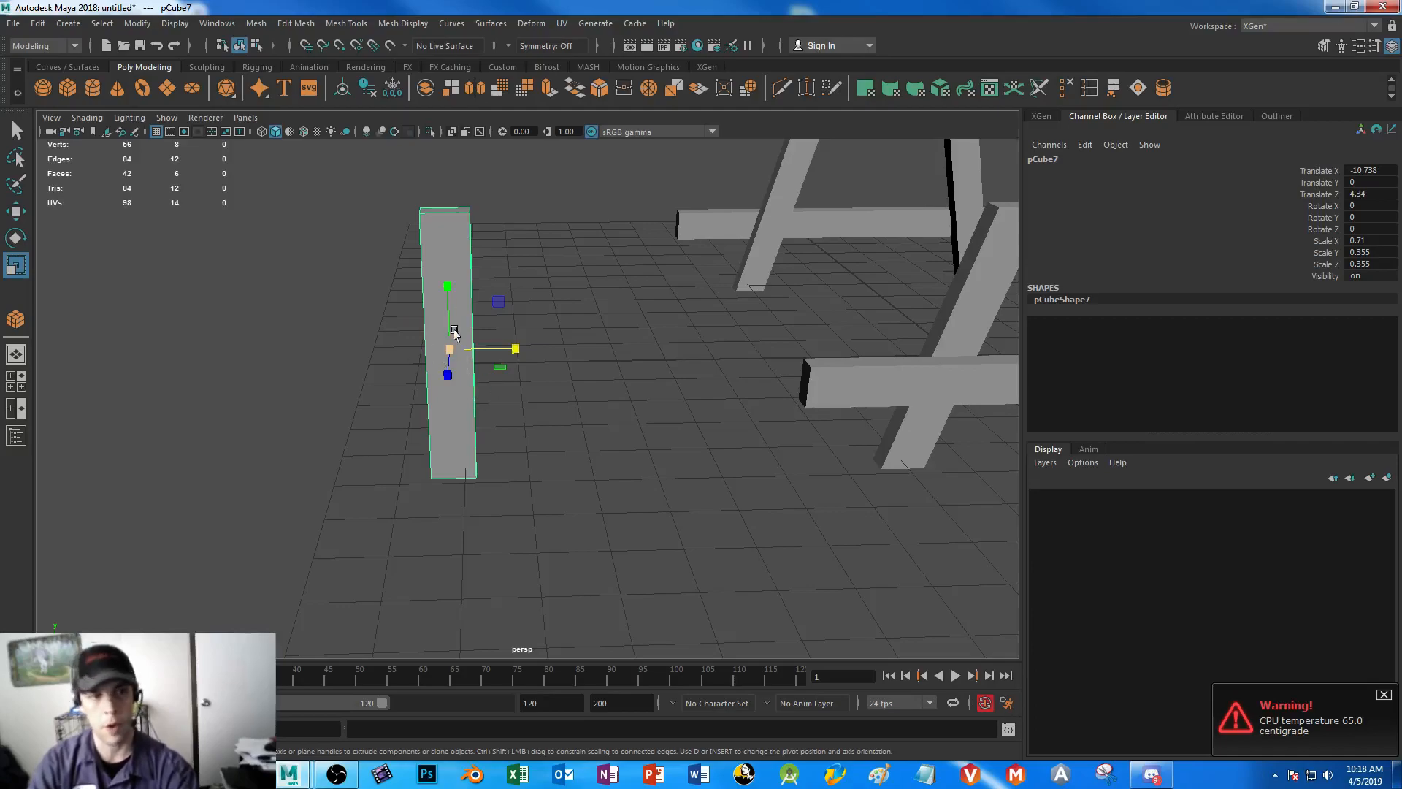
alt+drag(438, 429, 557, 443)
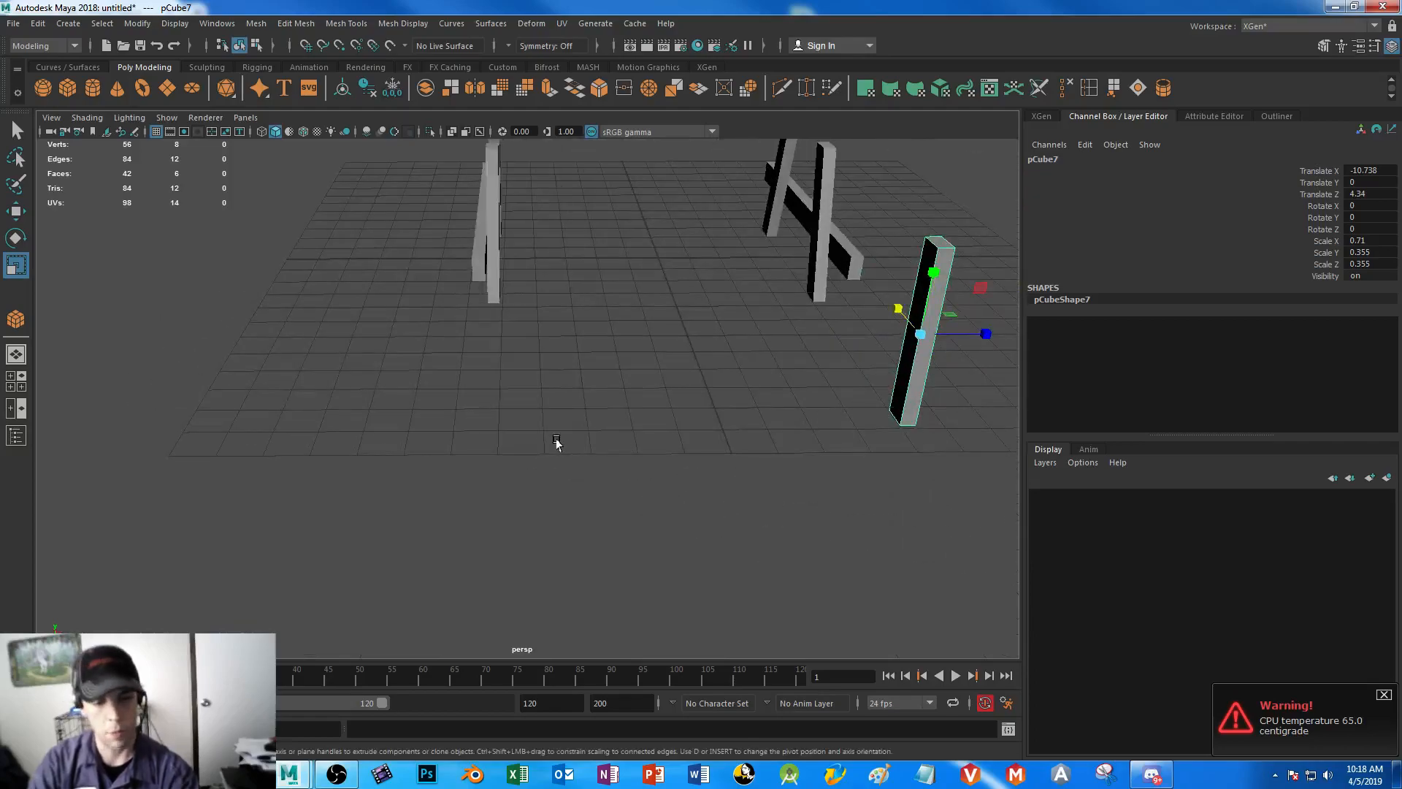
key(f)
alt+drag(642, 504, 470, 288)
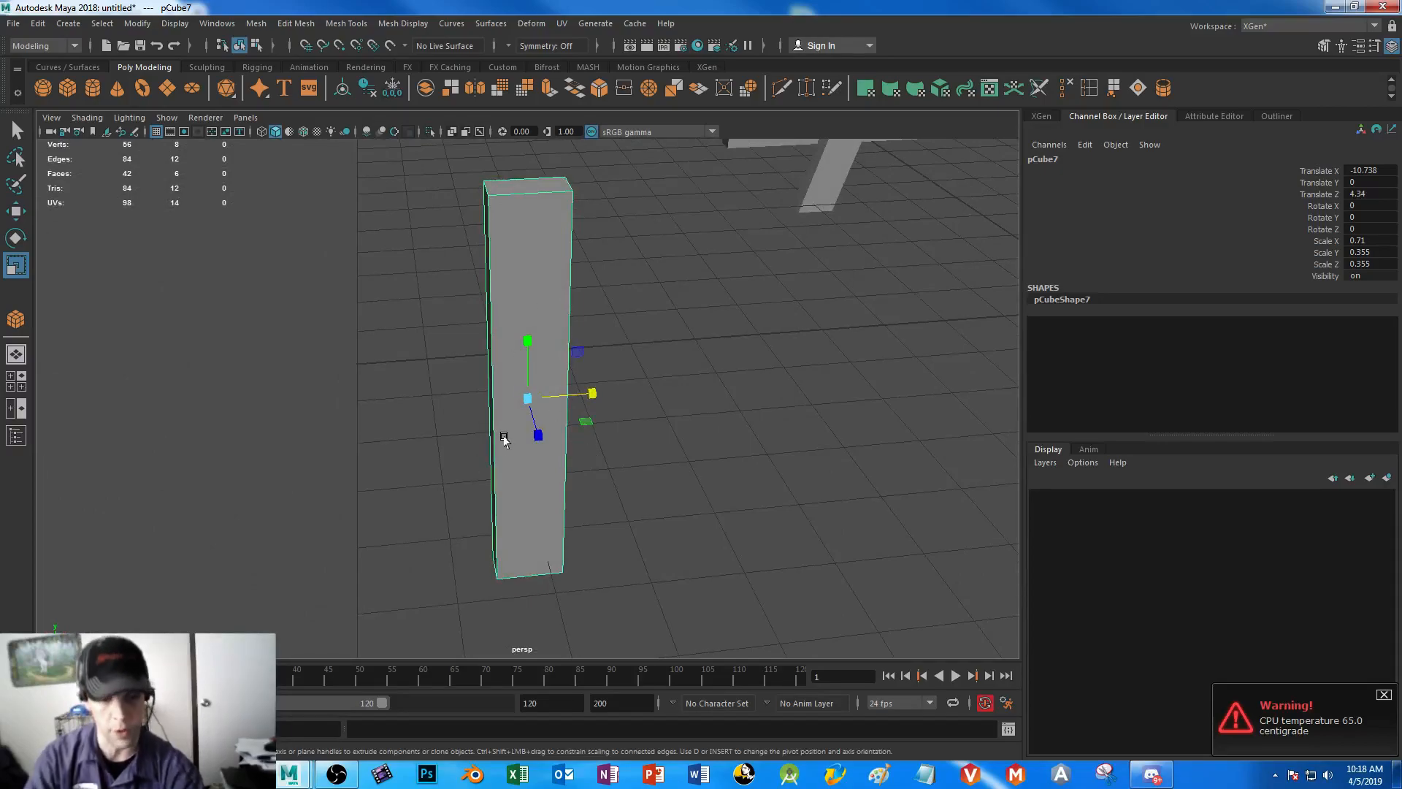
alt+drag(792, 453, 742, 526)
key(e)
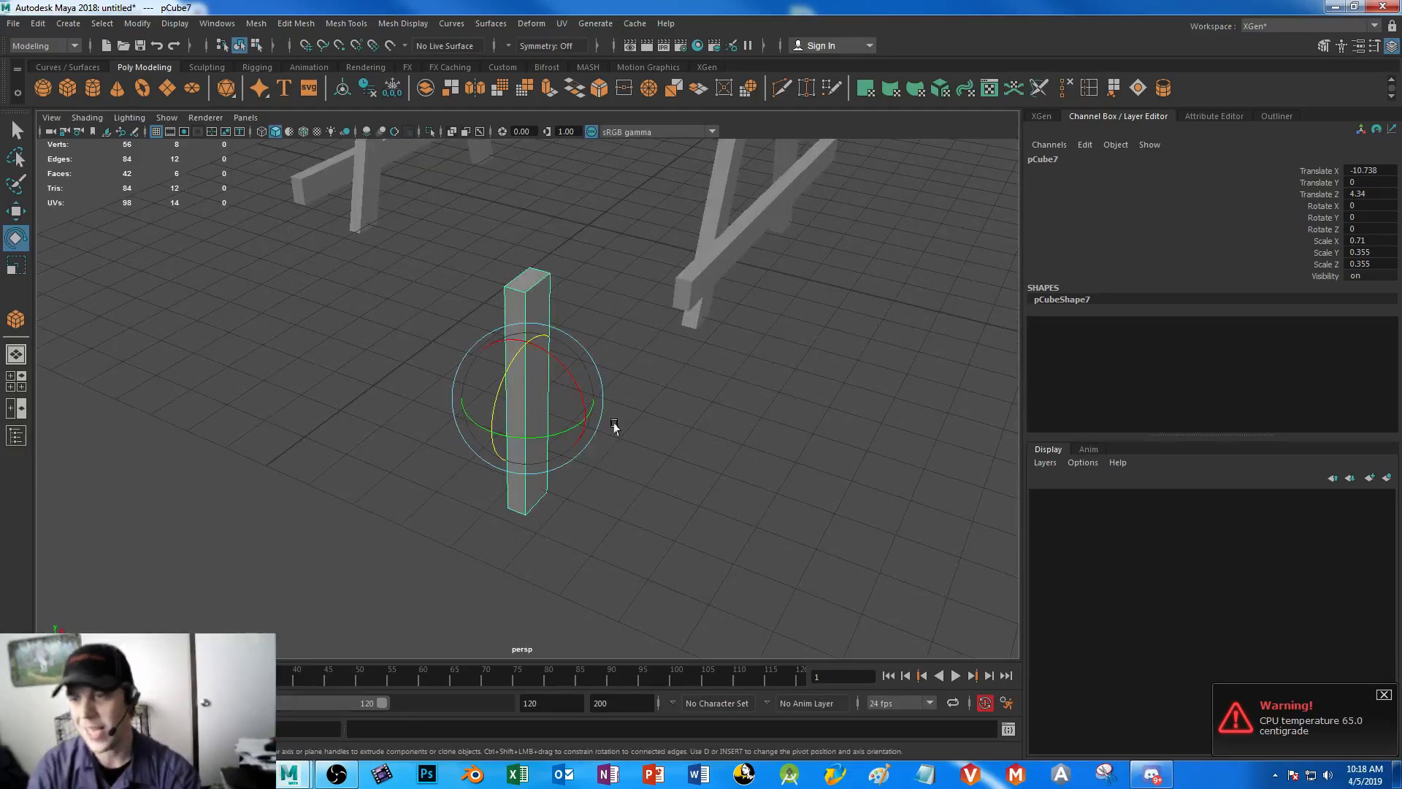
drag(566, 379, 451, 319)
click(1369, 206)
text(90)
key(Return)
- Move the flat beam to about X -5.168 and Z -0.623, between the two leg frames
alt+middle_drag(752, 428, 778, 508)
alt+drag(778, 507, 759, 422)
key(w)
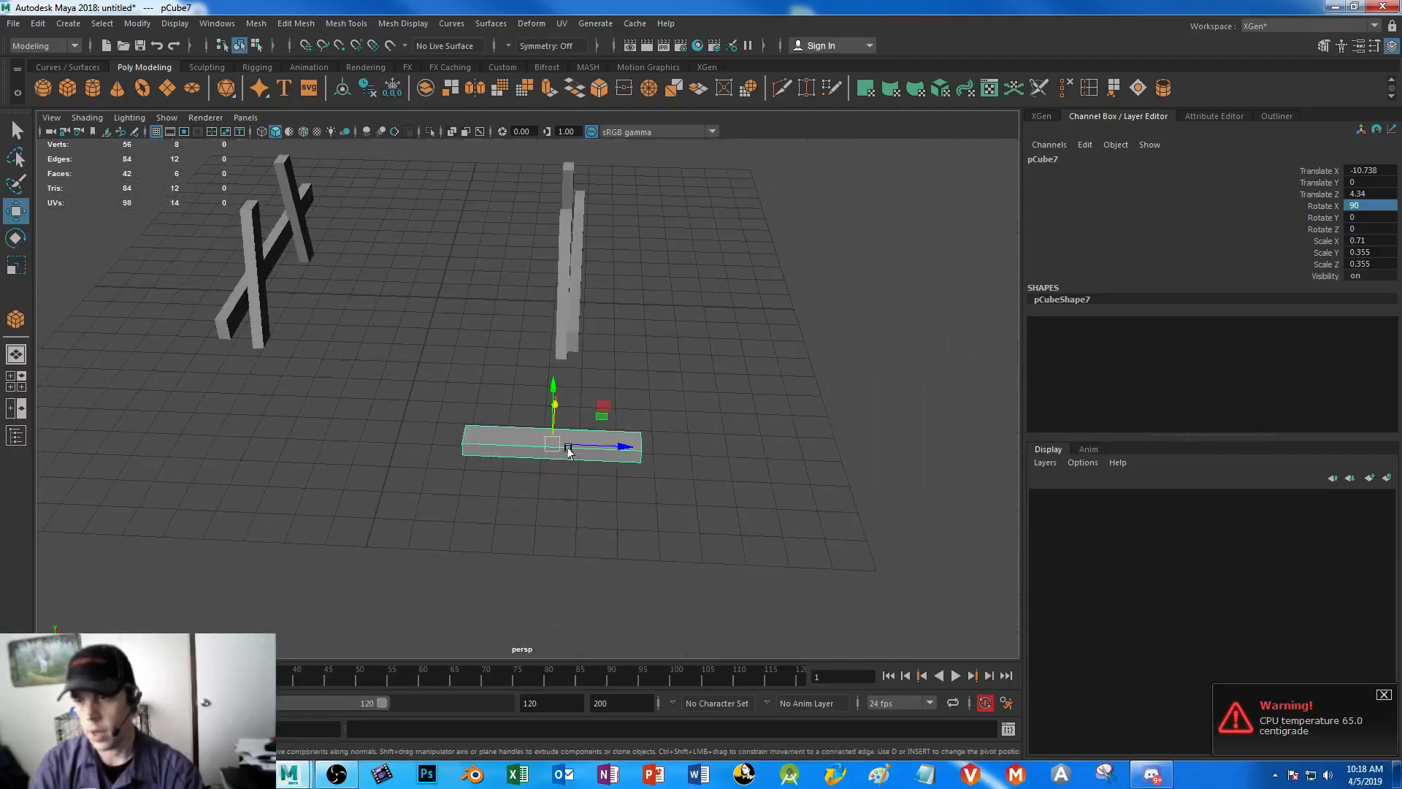
drag(601, 422, 479, 431)
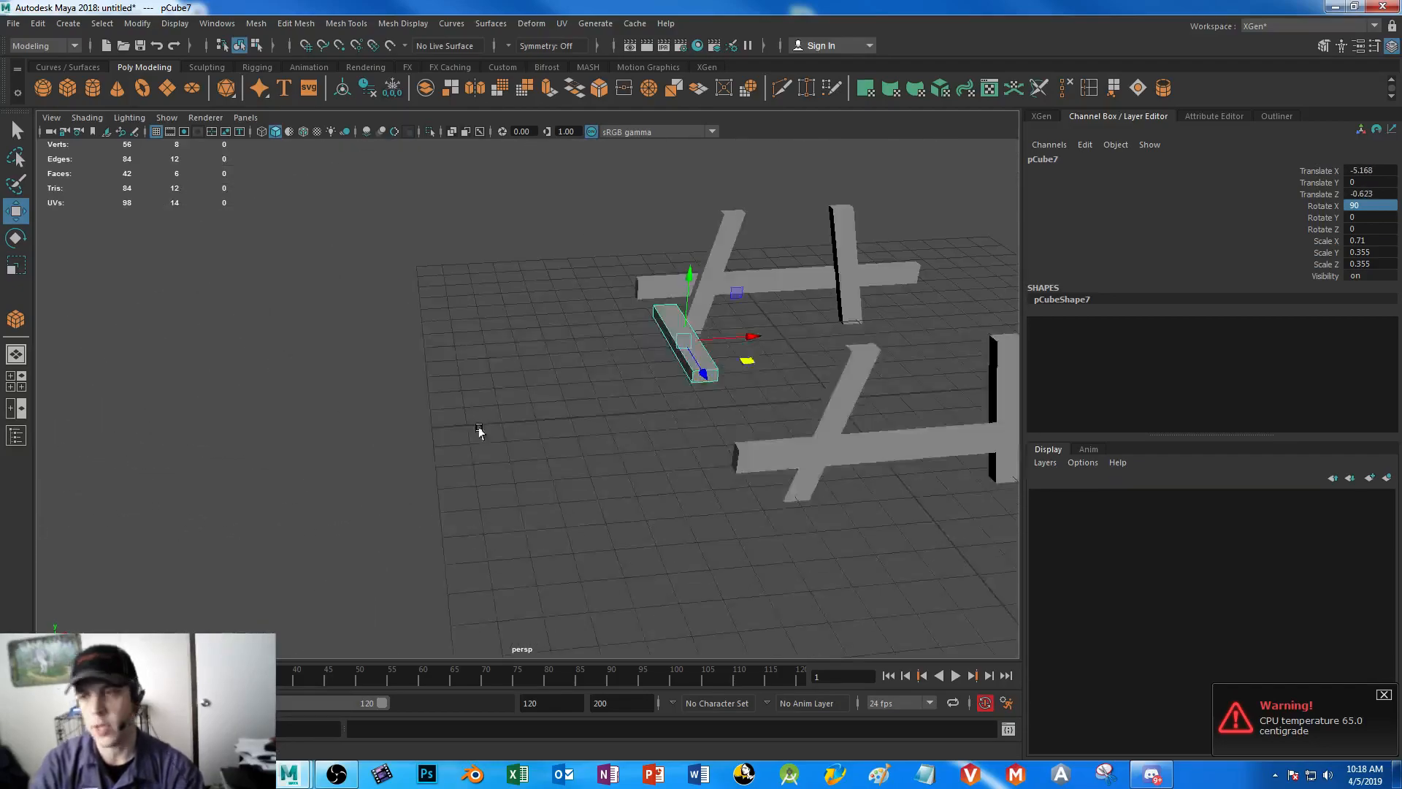
- Scale the beam along its length to a Scale Y of about 0.977 so it spans past both crossbeams
alt+drag(650, 410, 577, 466)
key(r)
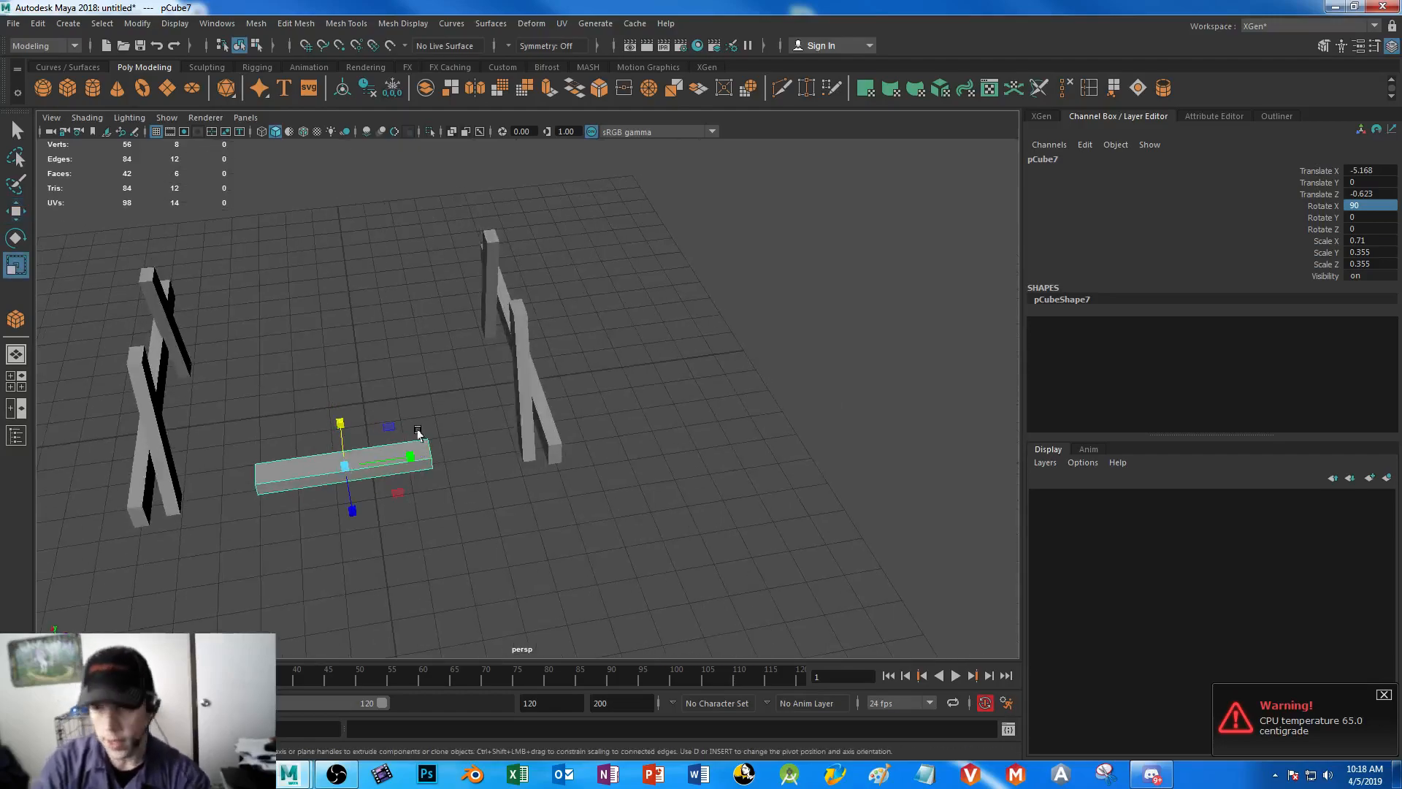
drag(409, 454, 522, 452)
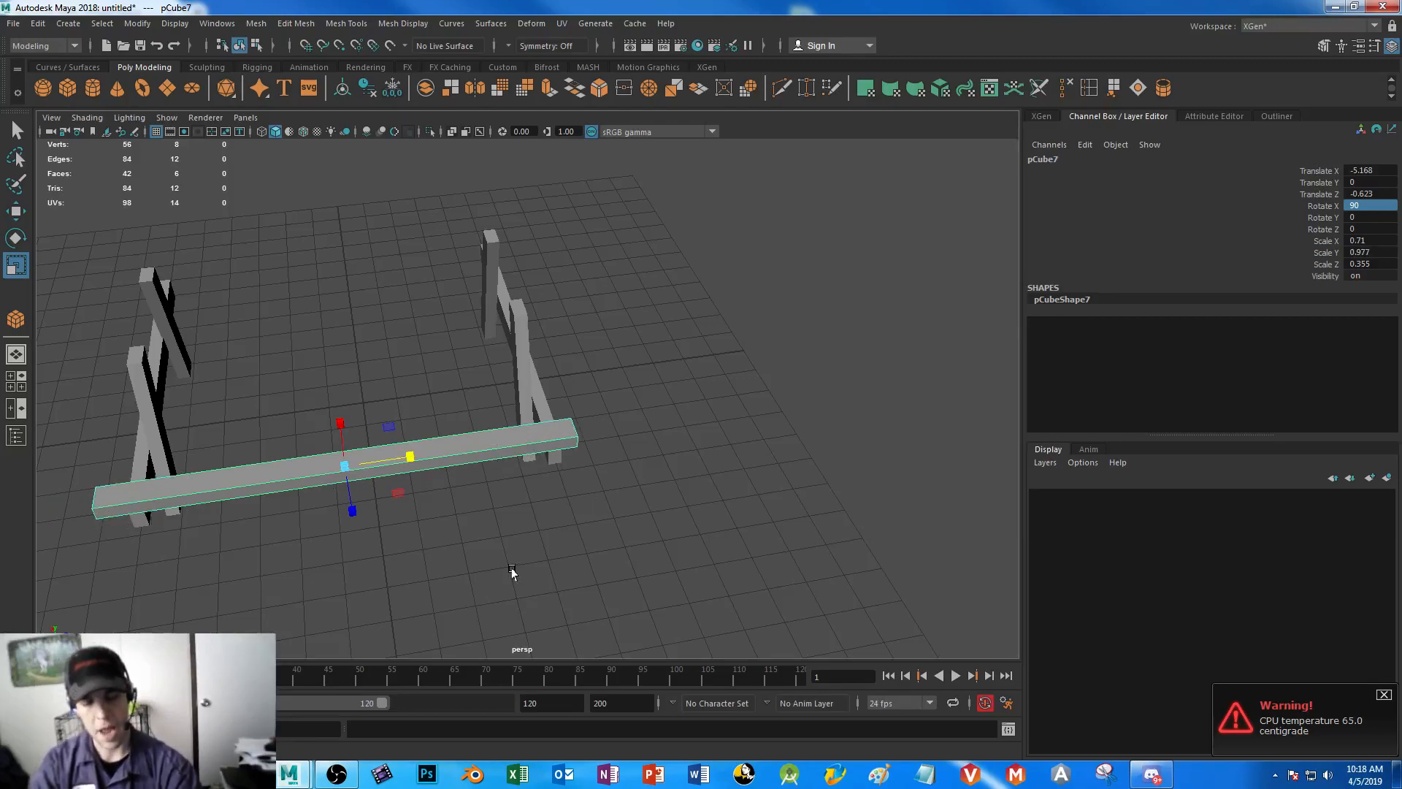
key(space)
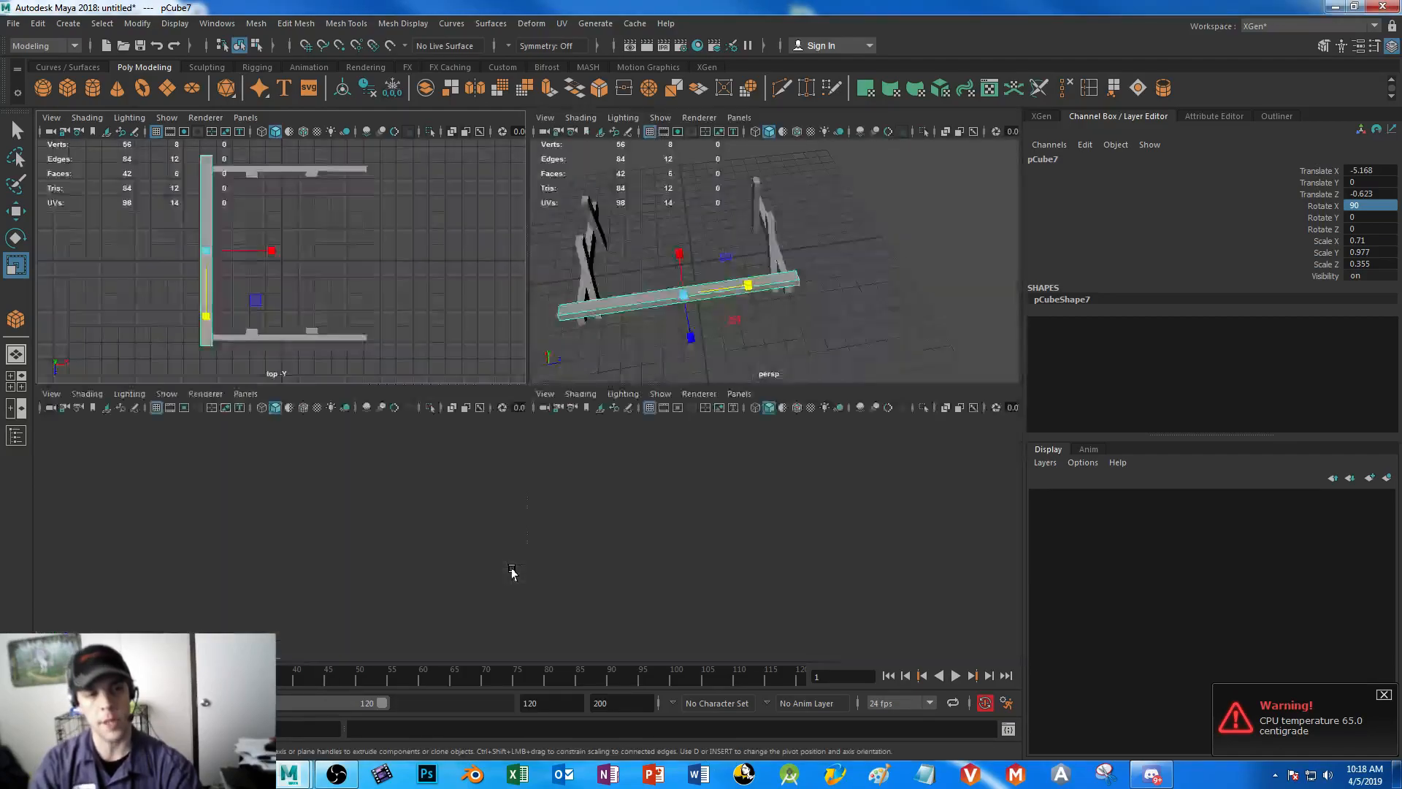
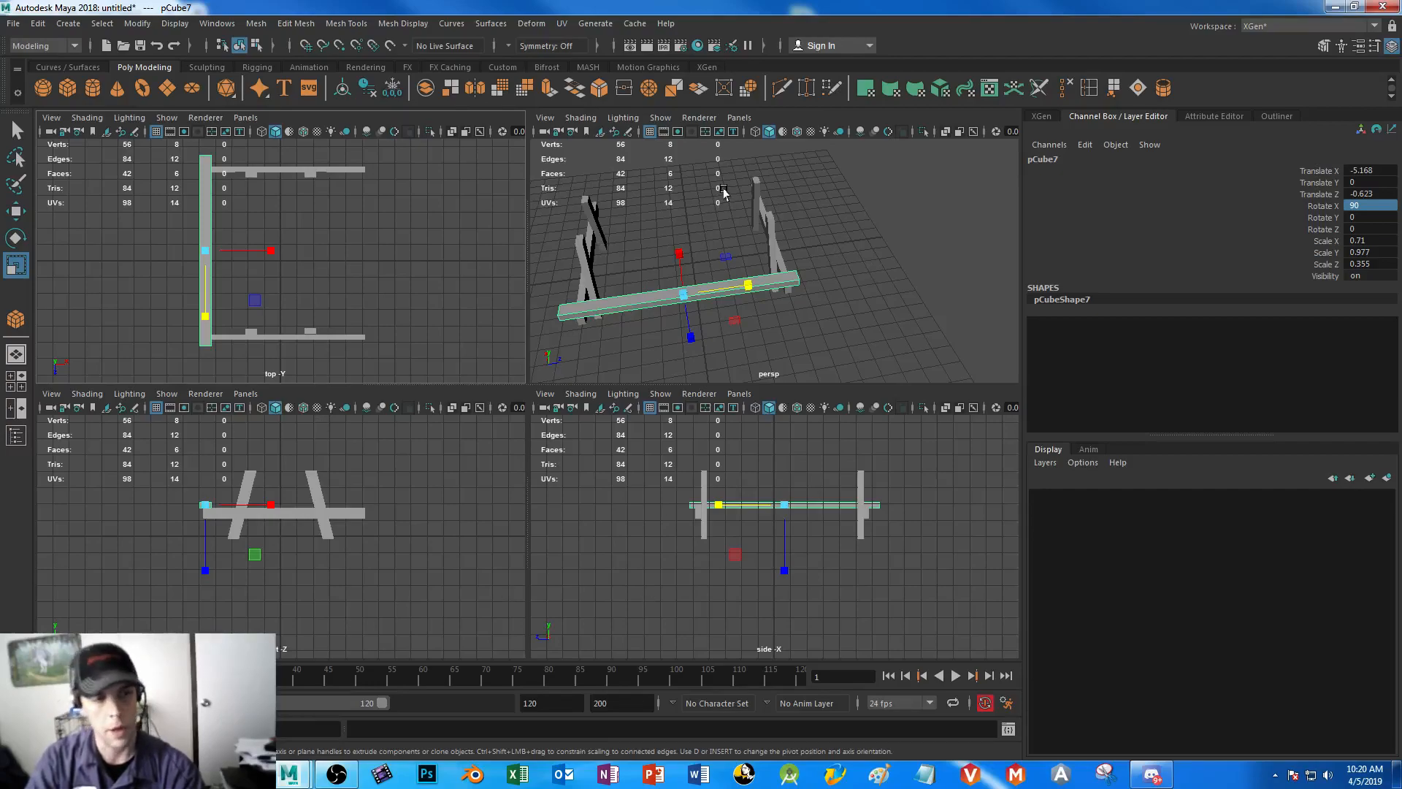
key(space)
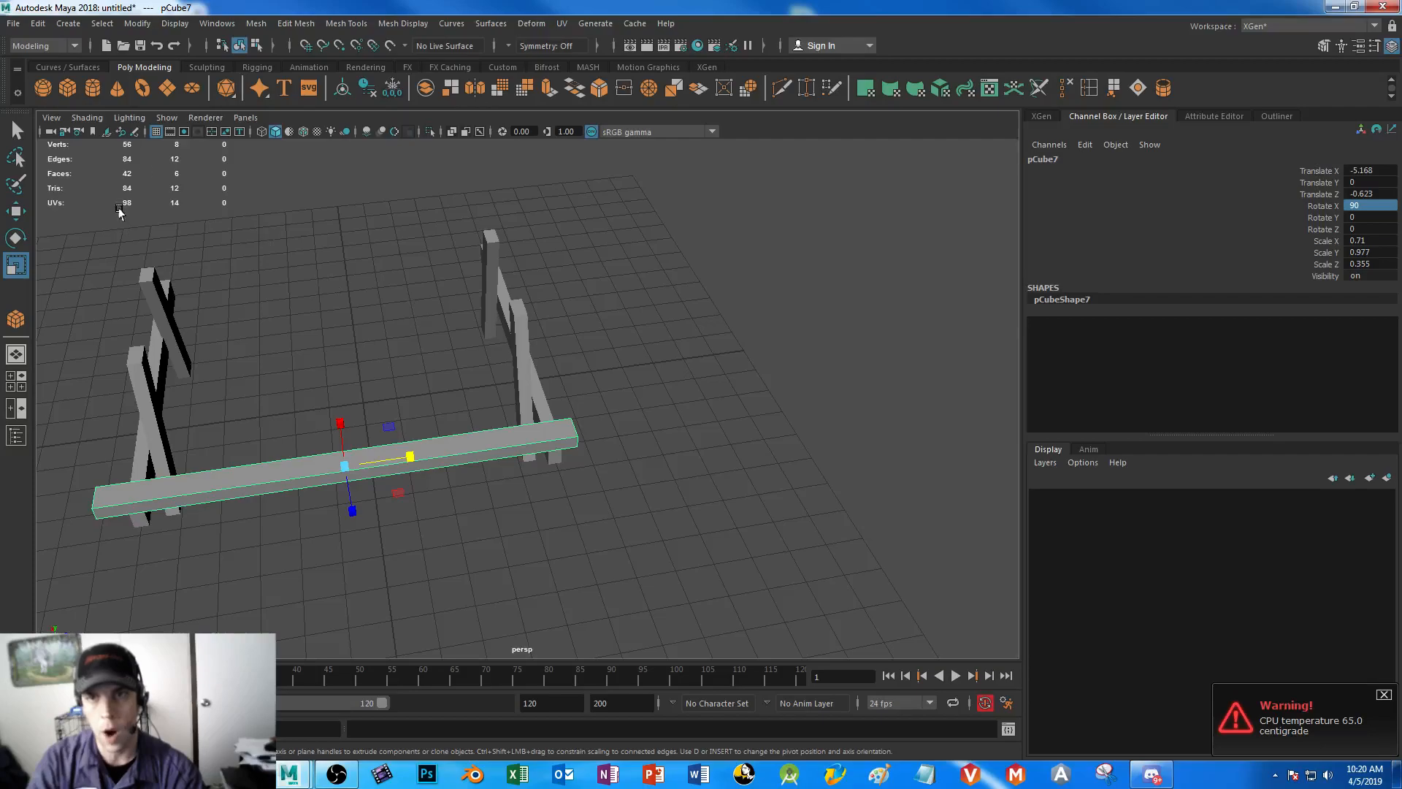
- Using the top view, move the bench board to about X -5.302 and Z -0.467 and place a duplicate directly beside it
key(space)
key(space)
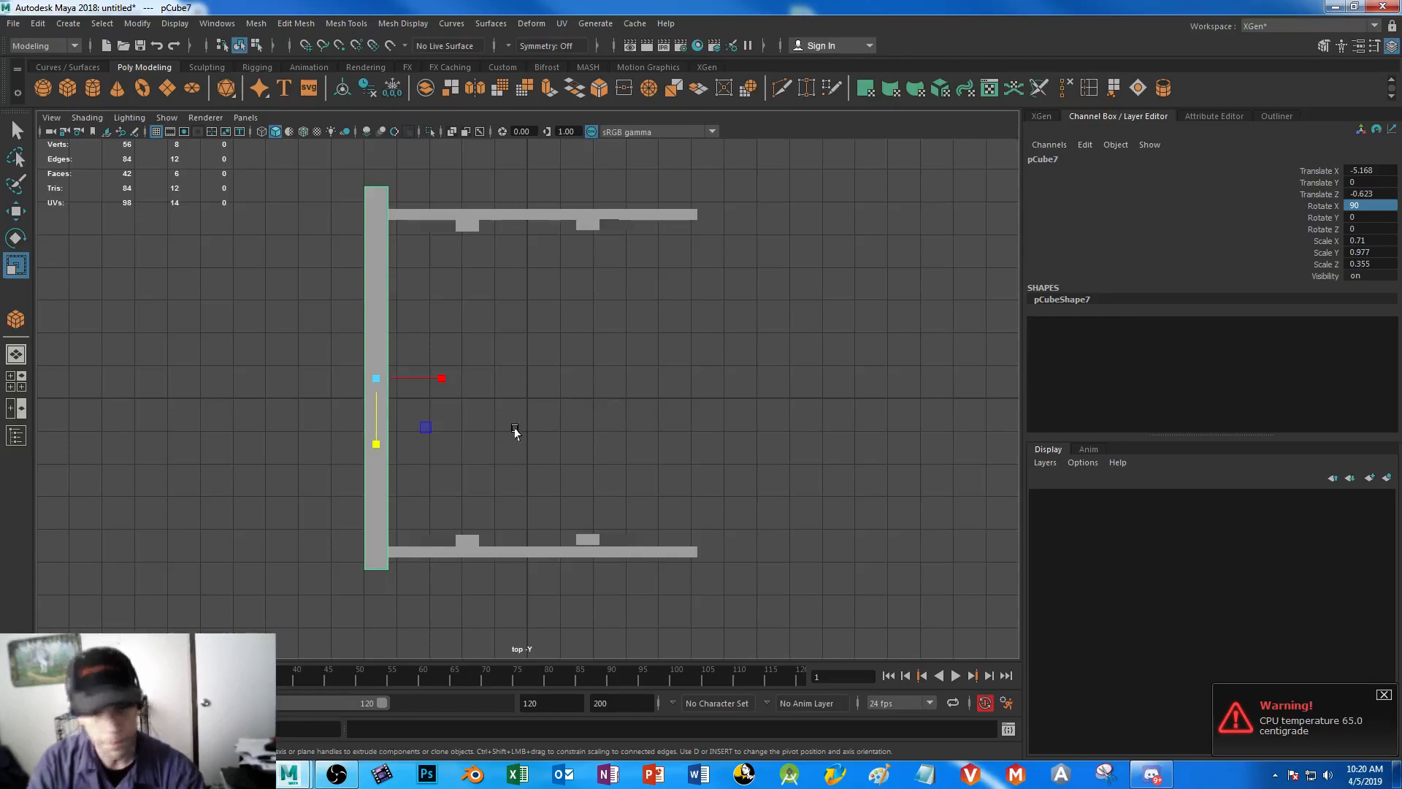
key(w)
drag(375, 453, 376, 458)
mouse_move(442, 380)
mouse_down()
mouse_move(467, 382)
mouse_move(419, 381)
mouse_move(465, 383)
mouse_up()
key(ctrl+d)
- Check the picnic table photo in the browser, duplicate both bench boards, and move the copies along X to about 3.821 on the opposite side
drag(290, 302, 609, 442)
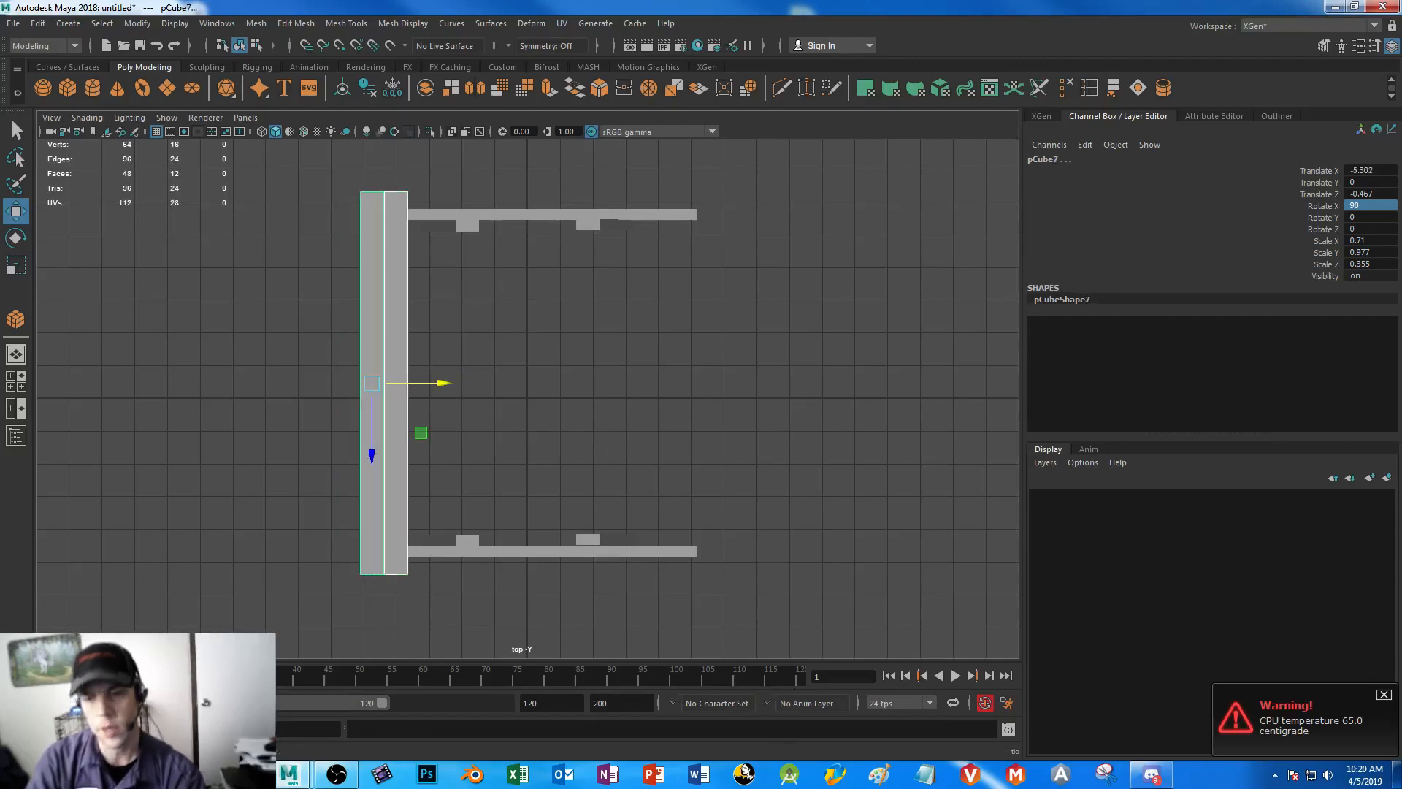
click(301, 697)
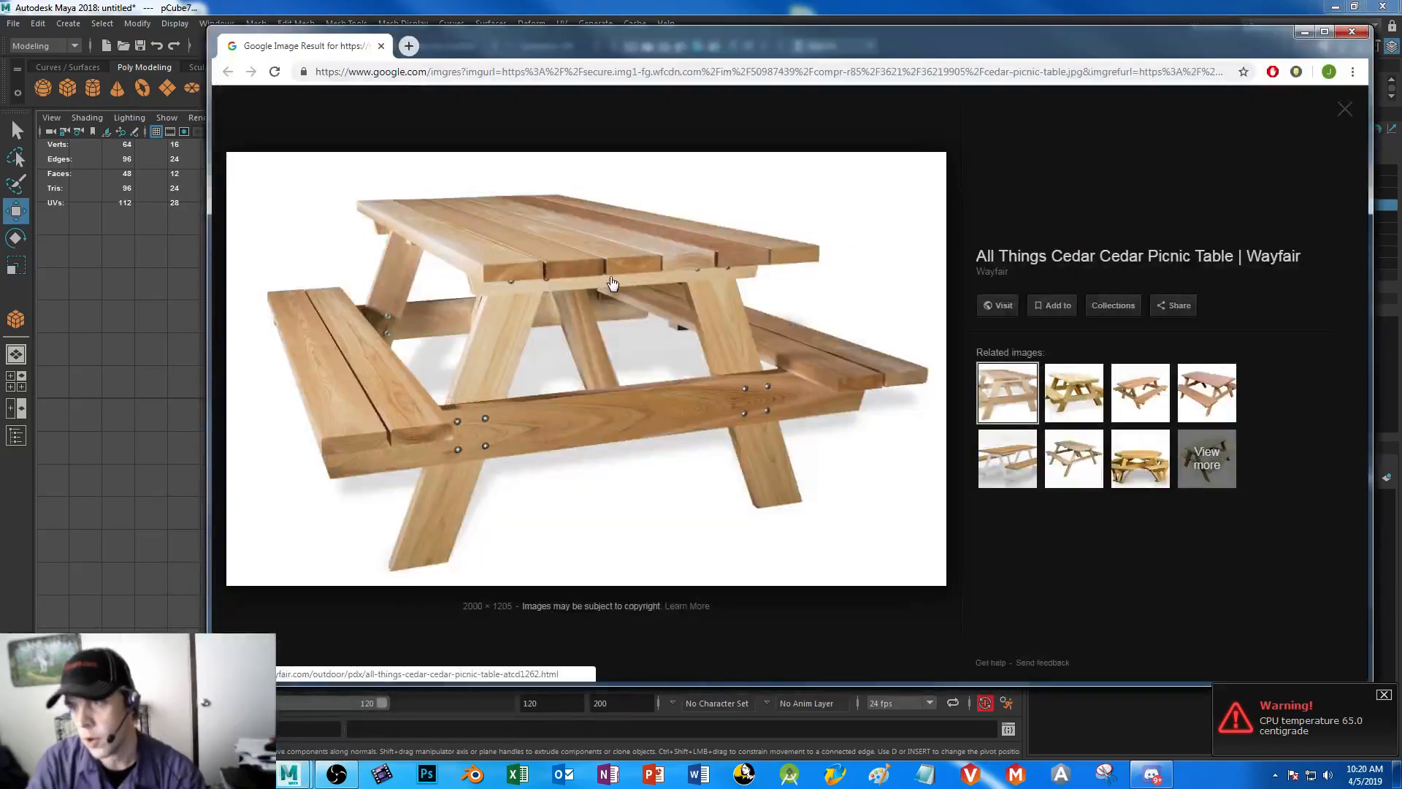
click(1304, 31)
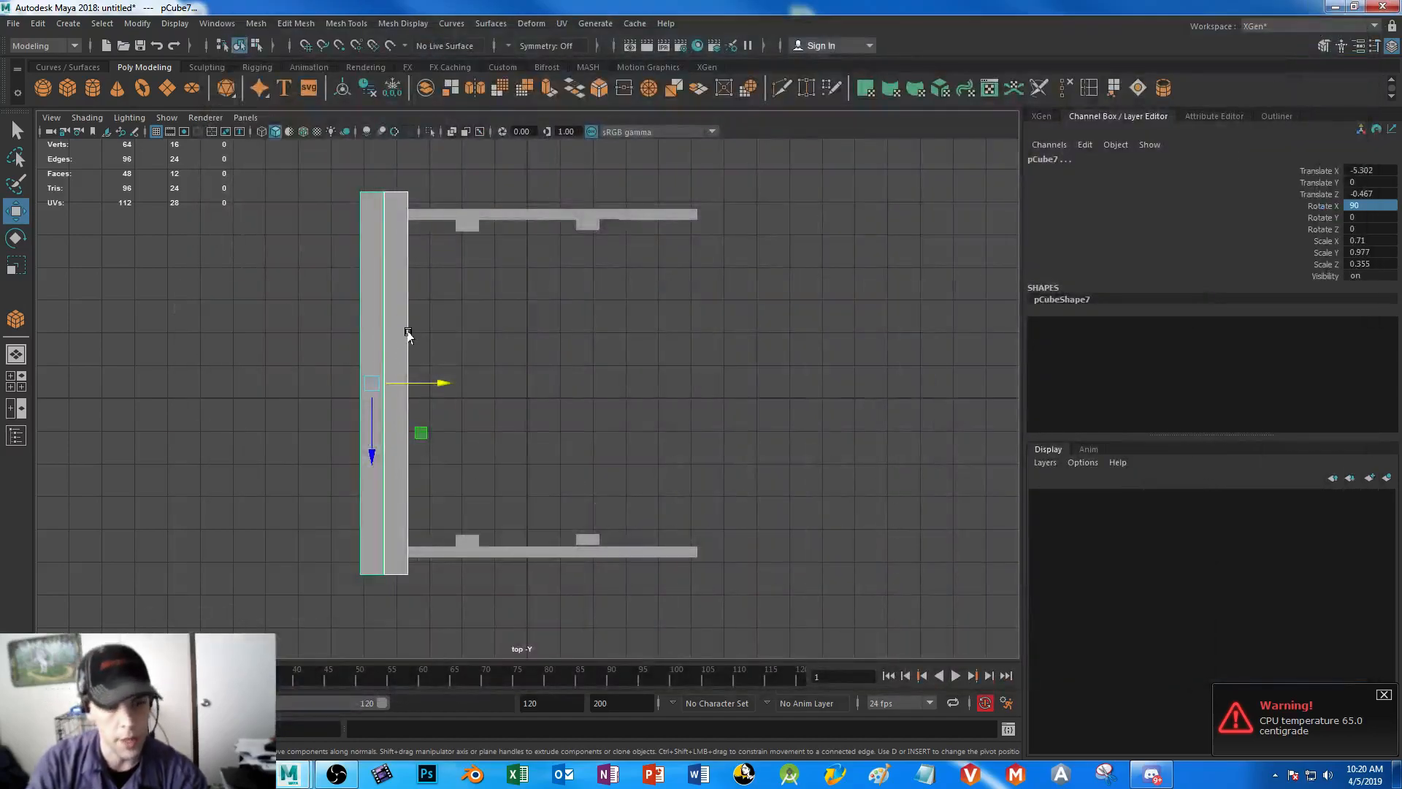
key(ctrl+d)
drag(443, 382, 749, 374)
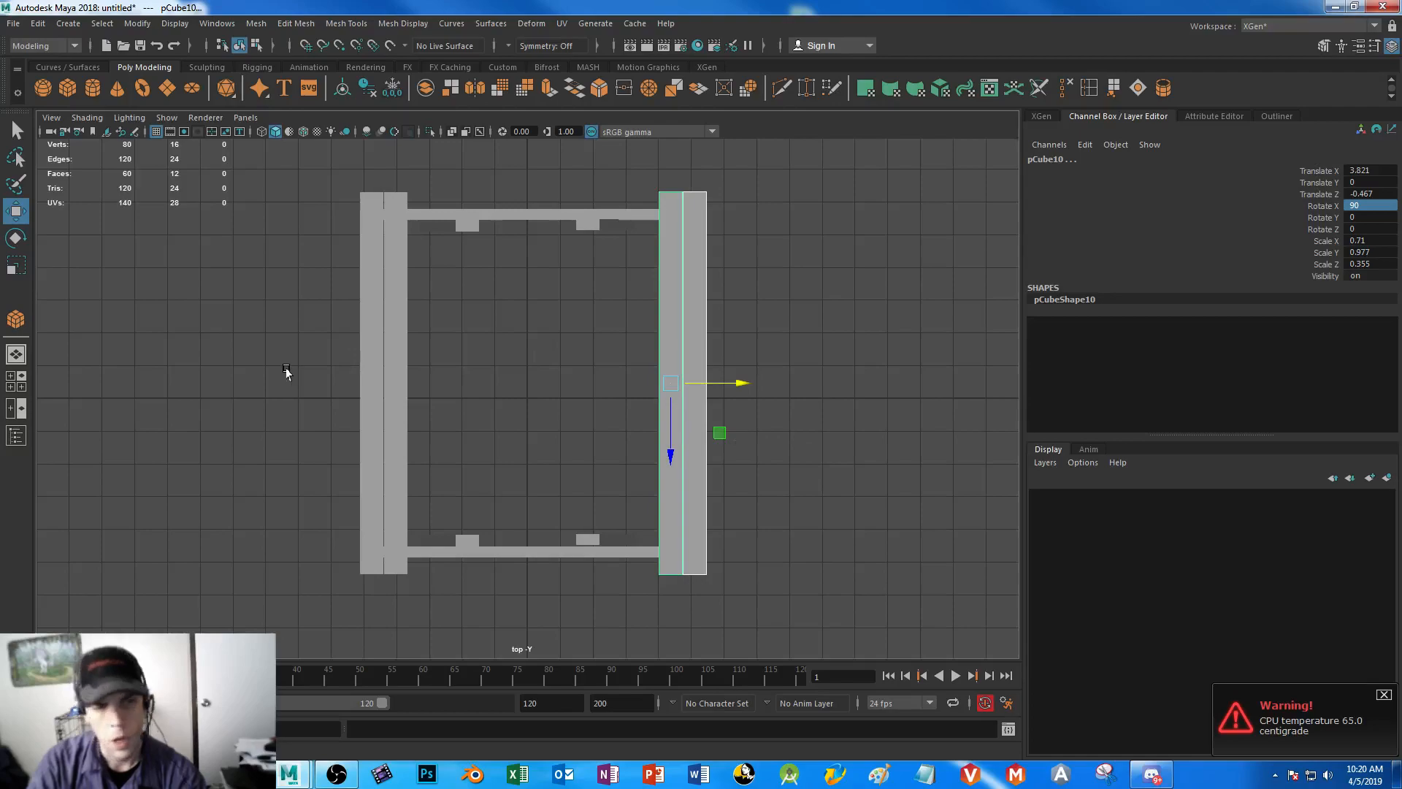
- Duplicate the first pair of bench boards and move the copies along X to about -2.915 for the tabletop
drag(286, 372, 561, 390)
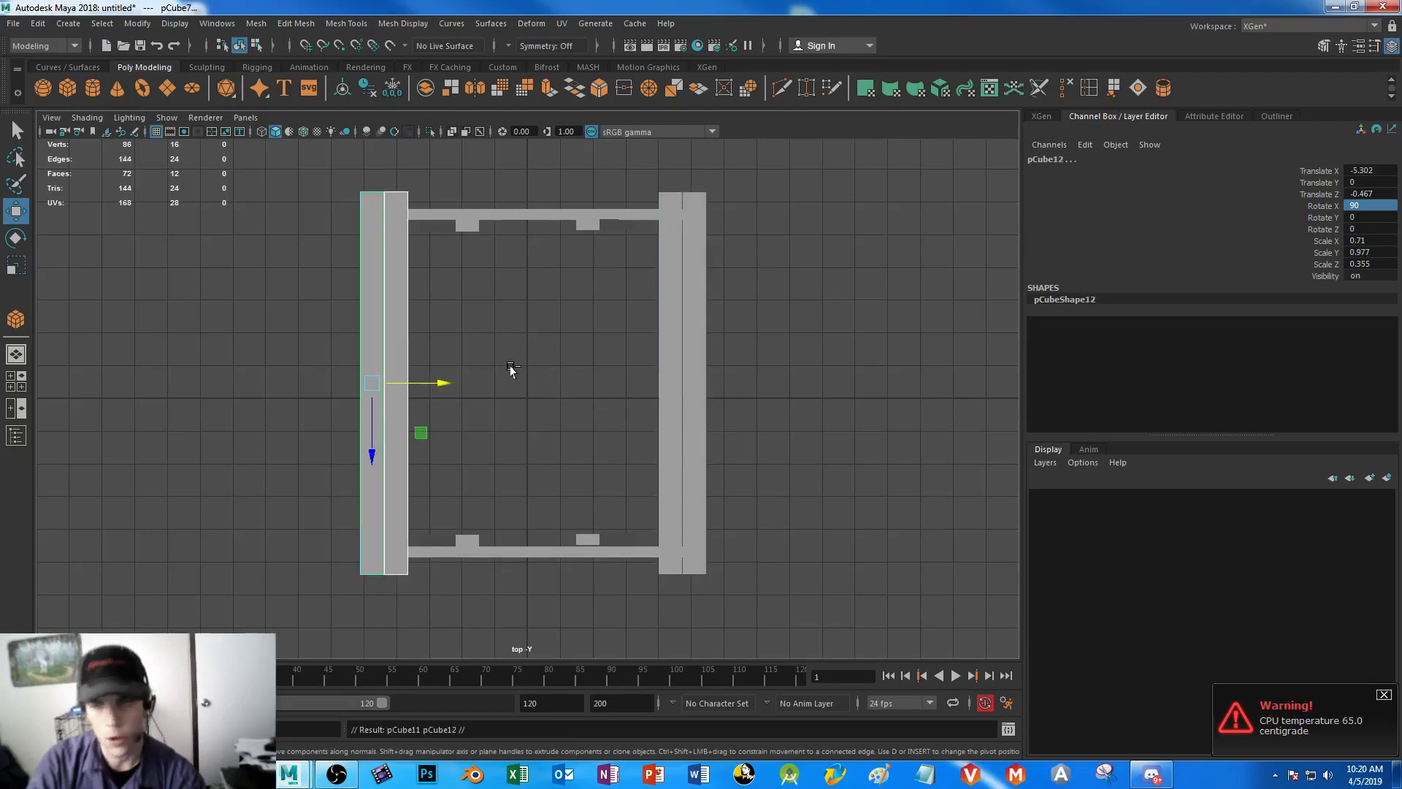
shift+drag(442, 383, 516, 385)
key(space)
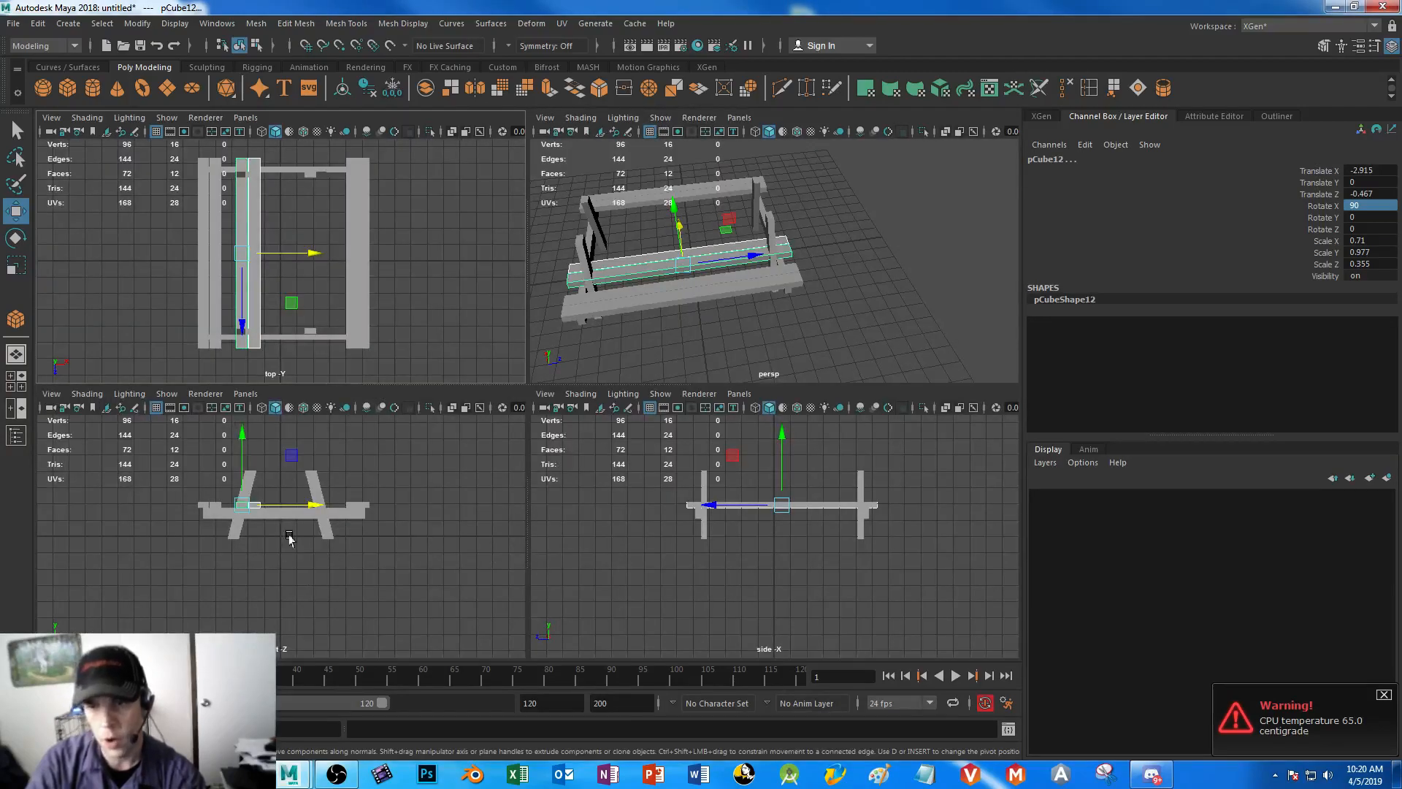
- Raise the two selected planks onto the leg tops at Translate Y 2.29 and duplicate the pair twice along X to form a six-plank tabletop
alt+middle_drag(311, 520, 250, 613)
scroll(393, 569, up, 6)
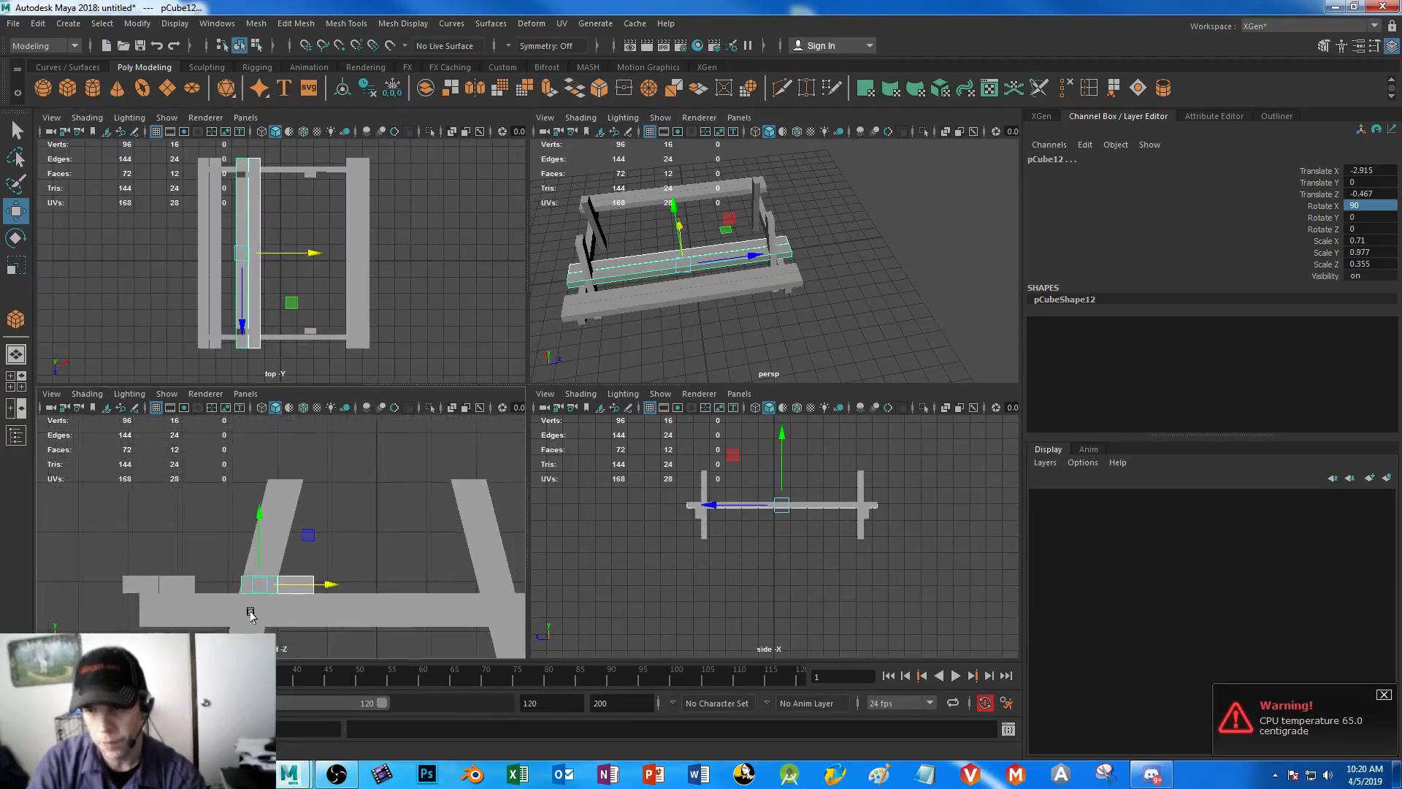
drag(257, 509, 247, 394)
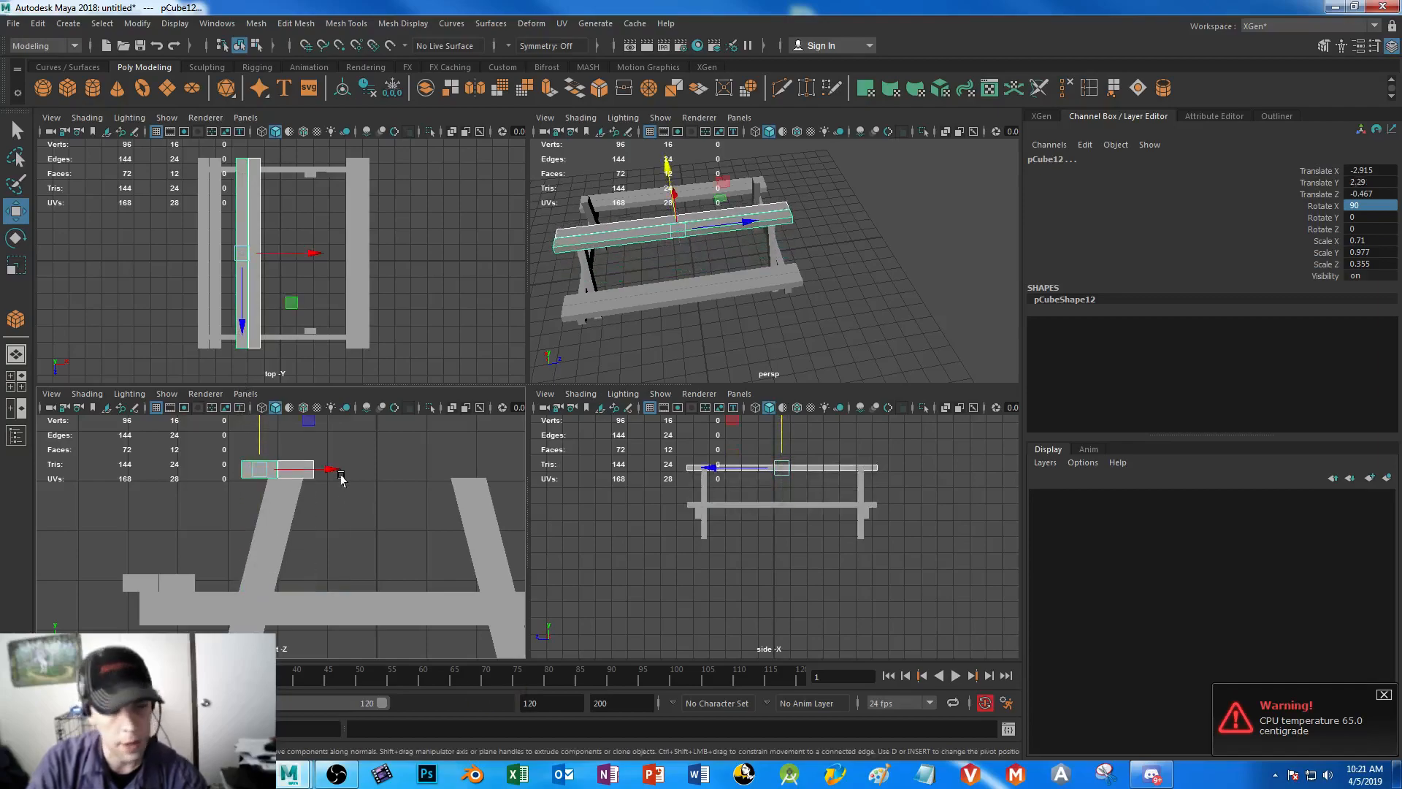
shift+drag(332, 471, 472, 467)
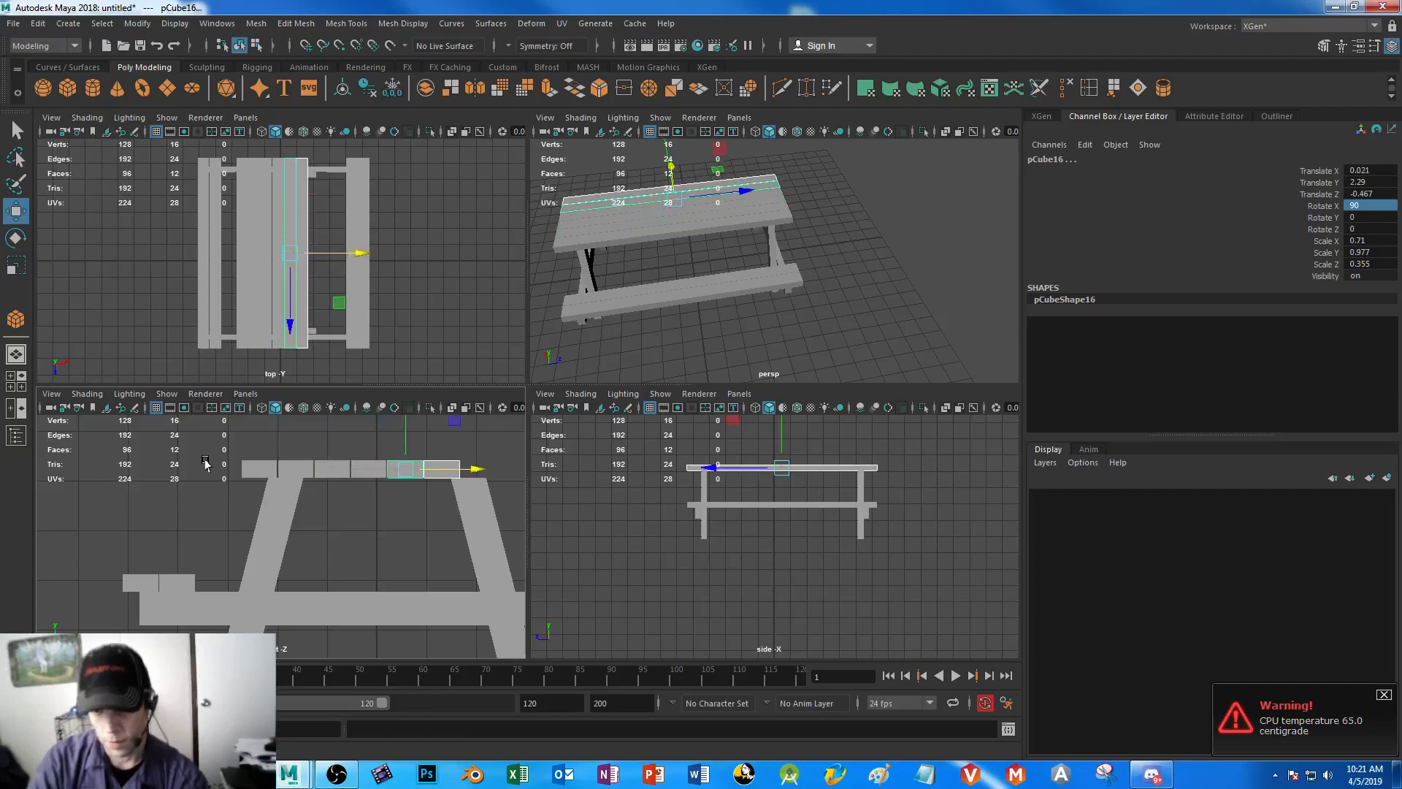
- Select all six tabletop planks and shift them about 0.4 units along positive X so the tabletop's outer edge lines up with the legs
drag(202, 450, 526, 464)
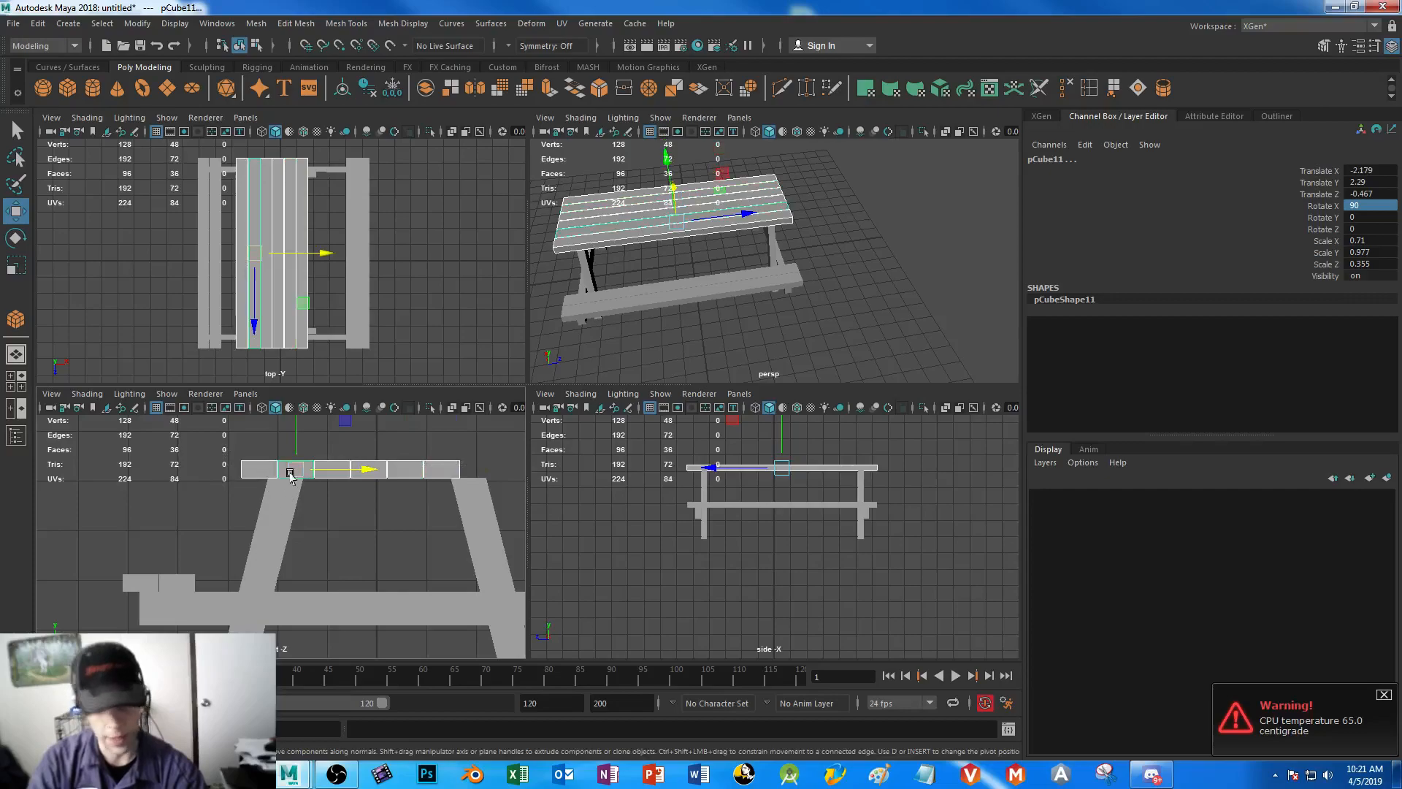
mouse_move(372, 470)
mouse_down()
mouse_move(409, 471)
mouse_move(378, 464)
mouse_move(392, 466)
mouse_up()
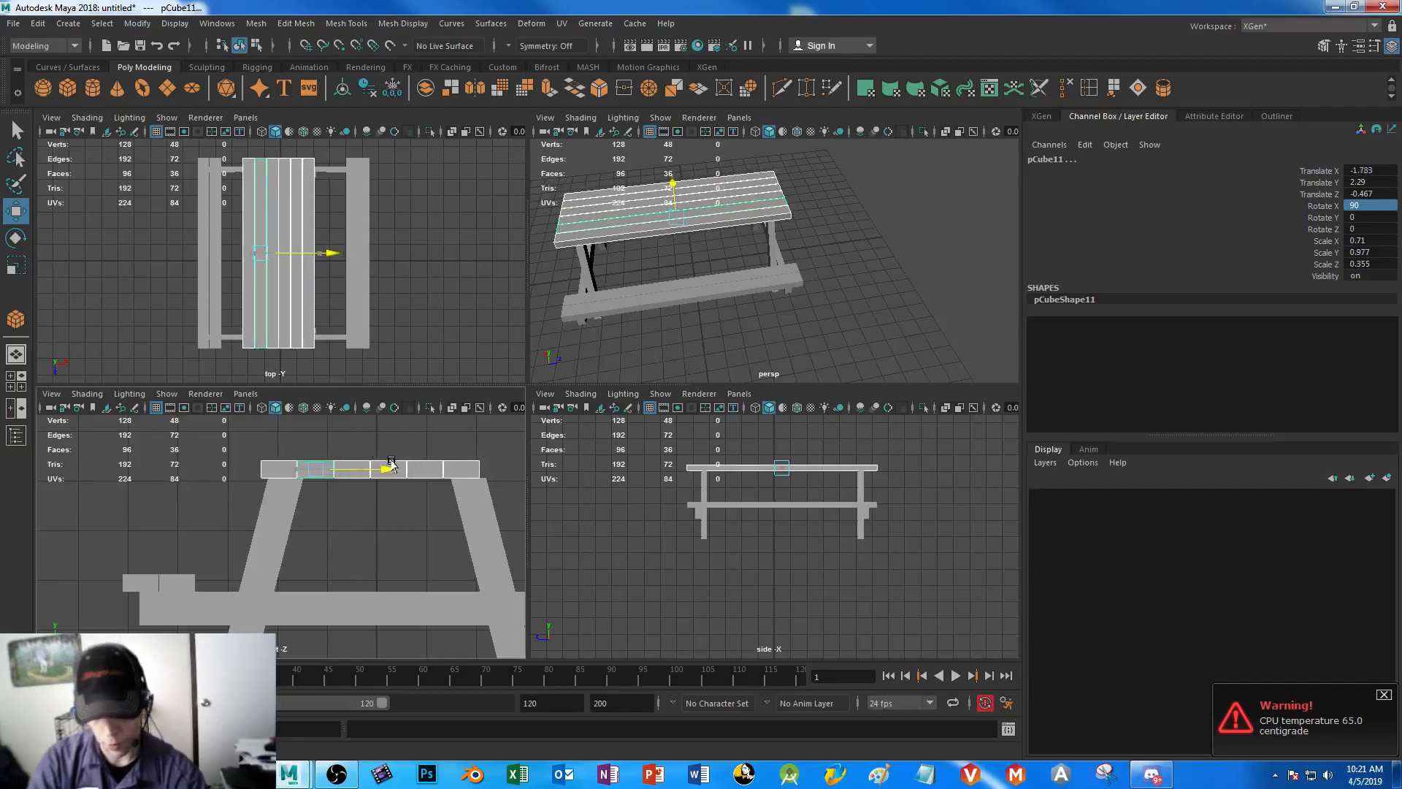
click(465, 469)
- Select the two legs on the positive X side and move them about 0.25 units inward, to Translate X -2.678, under the tabletop edge
alt+middle_drag(432, 494, 364, 526)
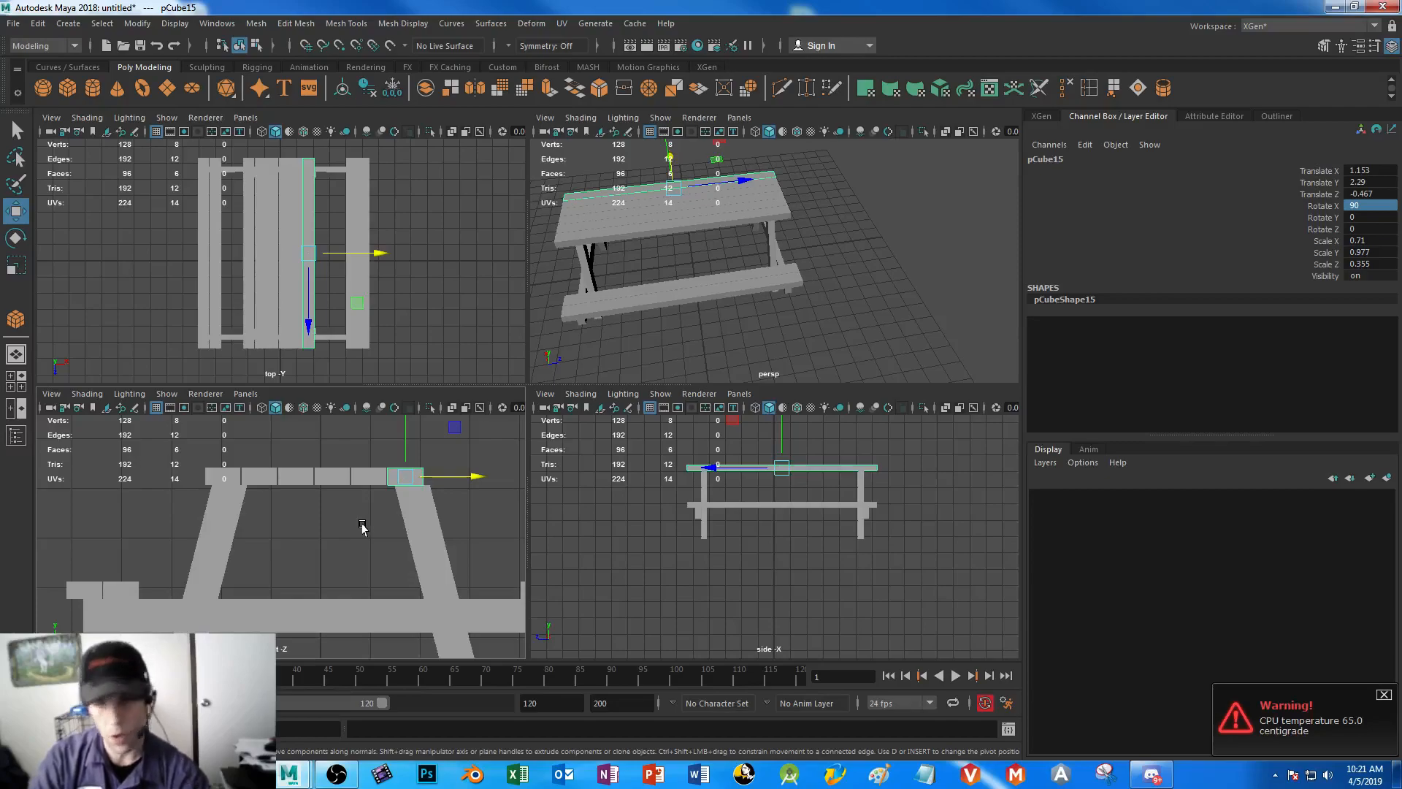
click(422, 541)
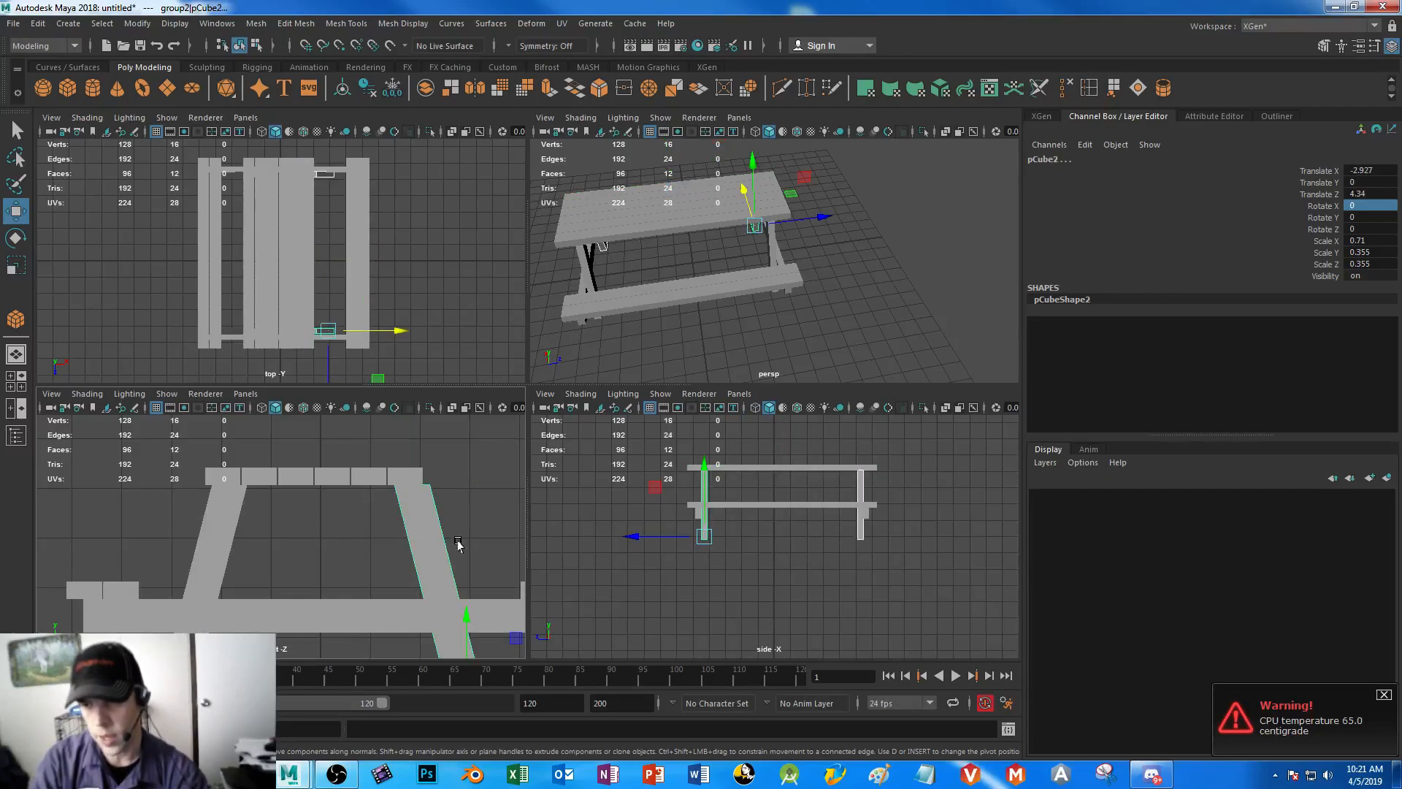
alt+middle_drag(453, 548, 424, 482)
drag(503, 625, 494, 622)
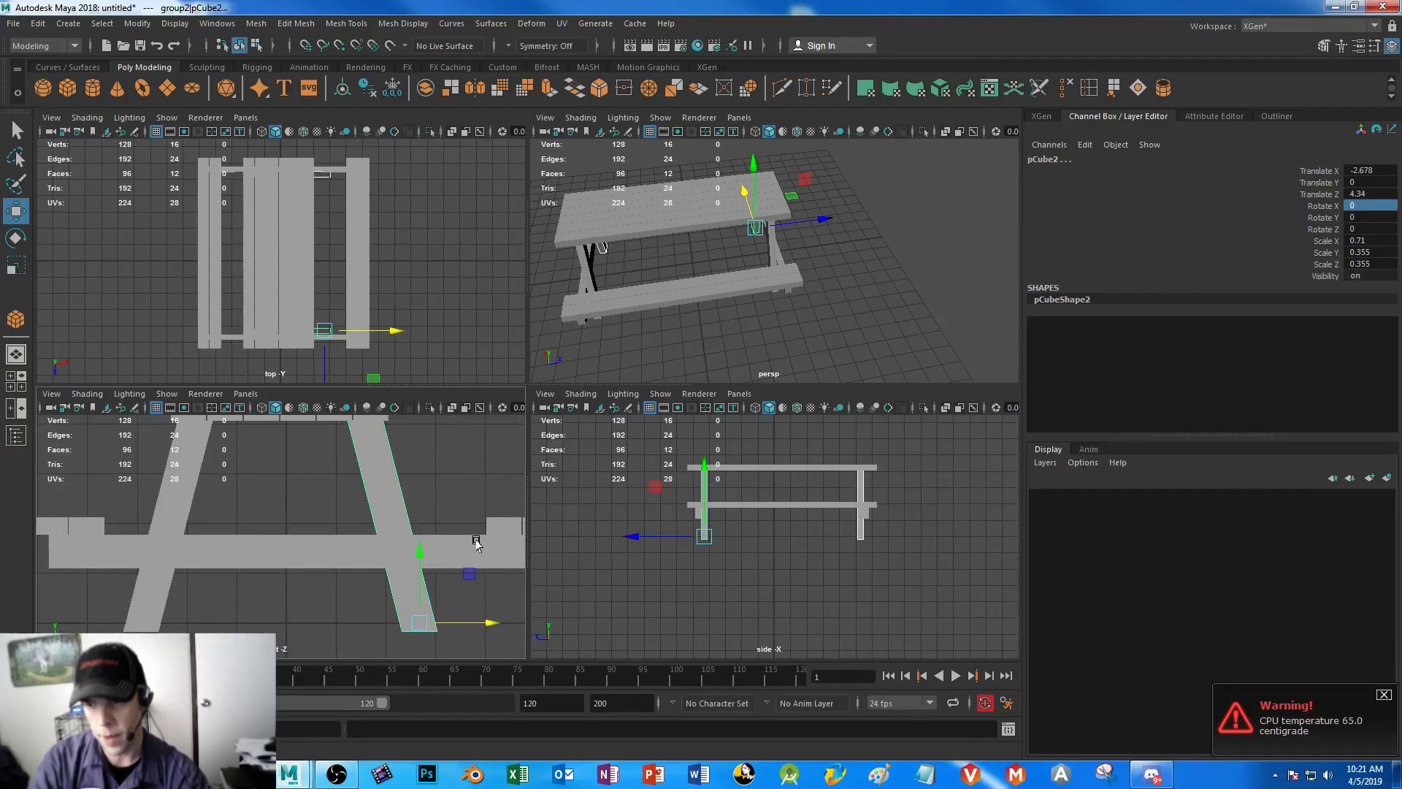
- Move the two bench planks on the positive X side inward to Translate X 4.094
alt+middle_drag(418, 494, 397, 567)
click(468, 555)
alt+right_drag(420, 575, 387, 581)
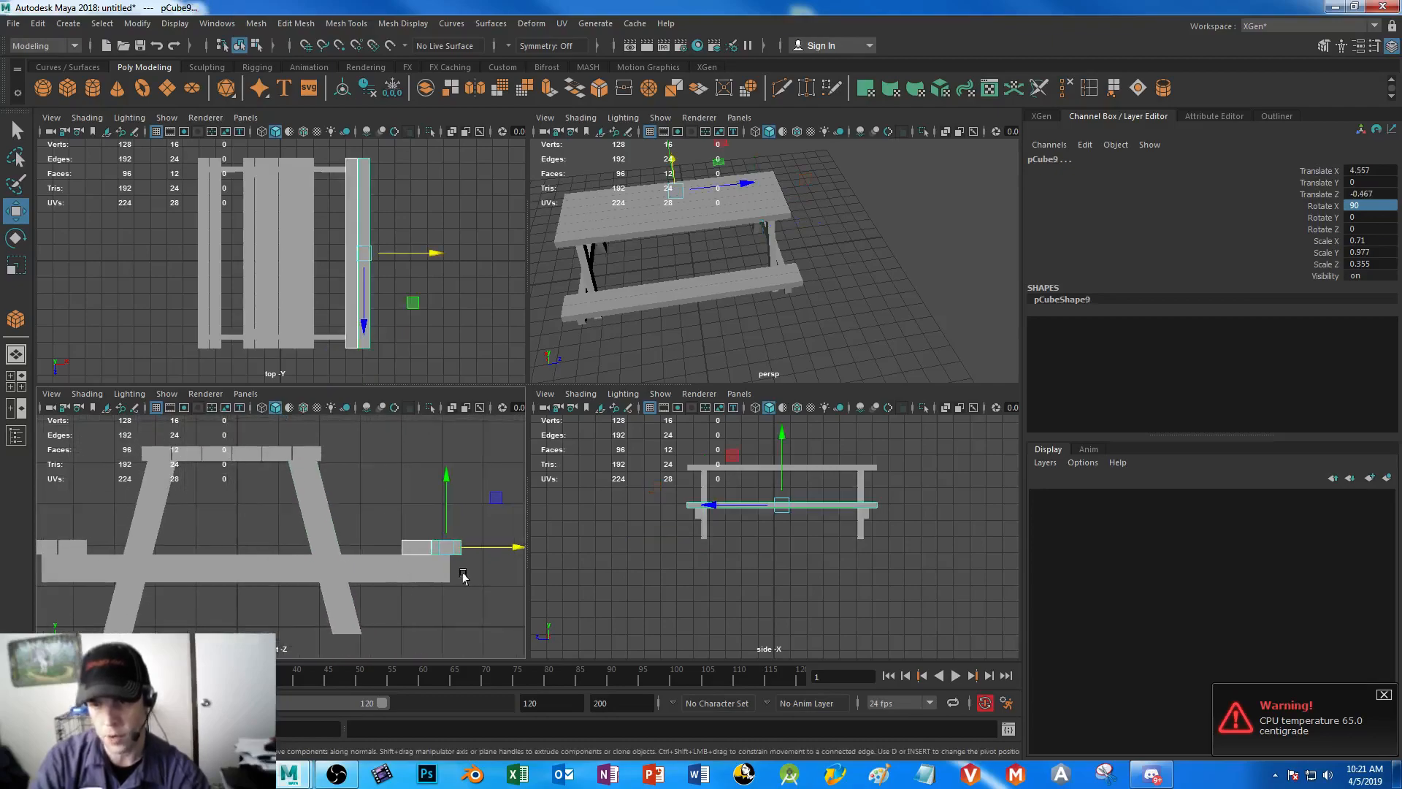
drag(511, 546, 499, 545)
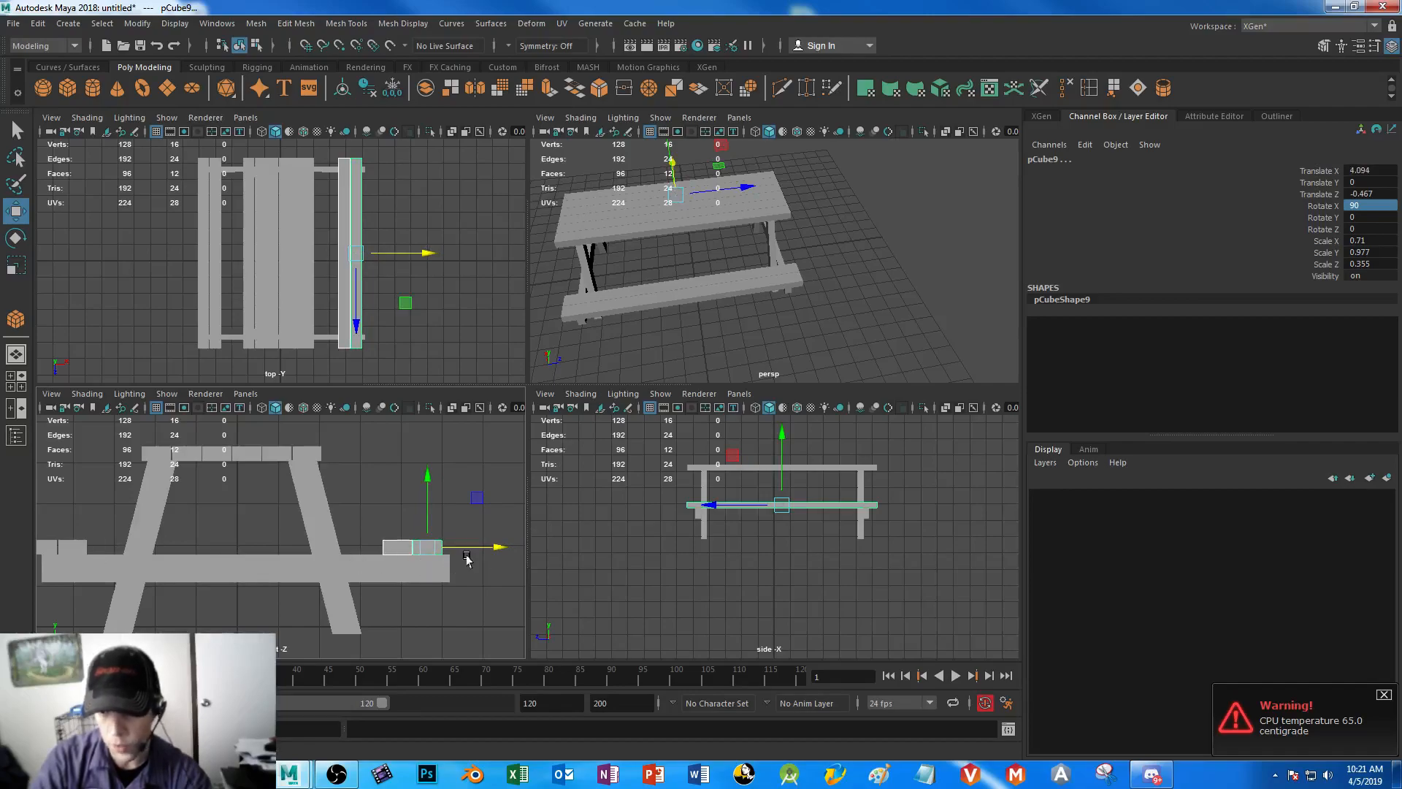
- Try to shorten a single crossbeam by moving the vertices at its positive X end inward
click(440, 580)
right_click(441, 579)
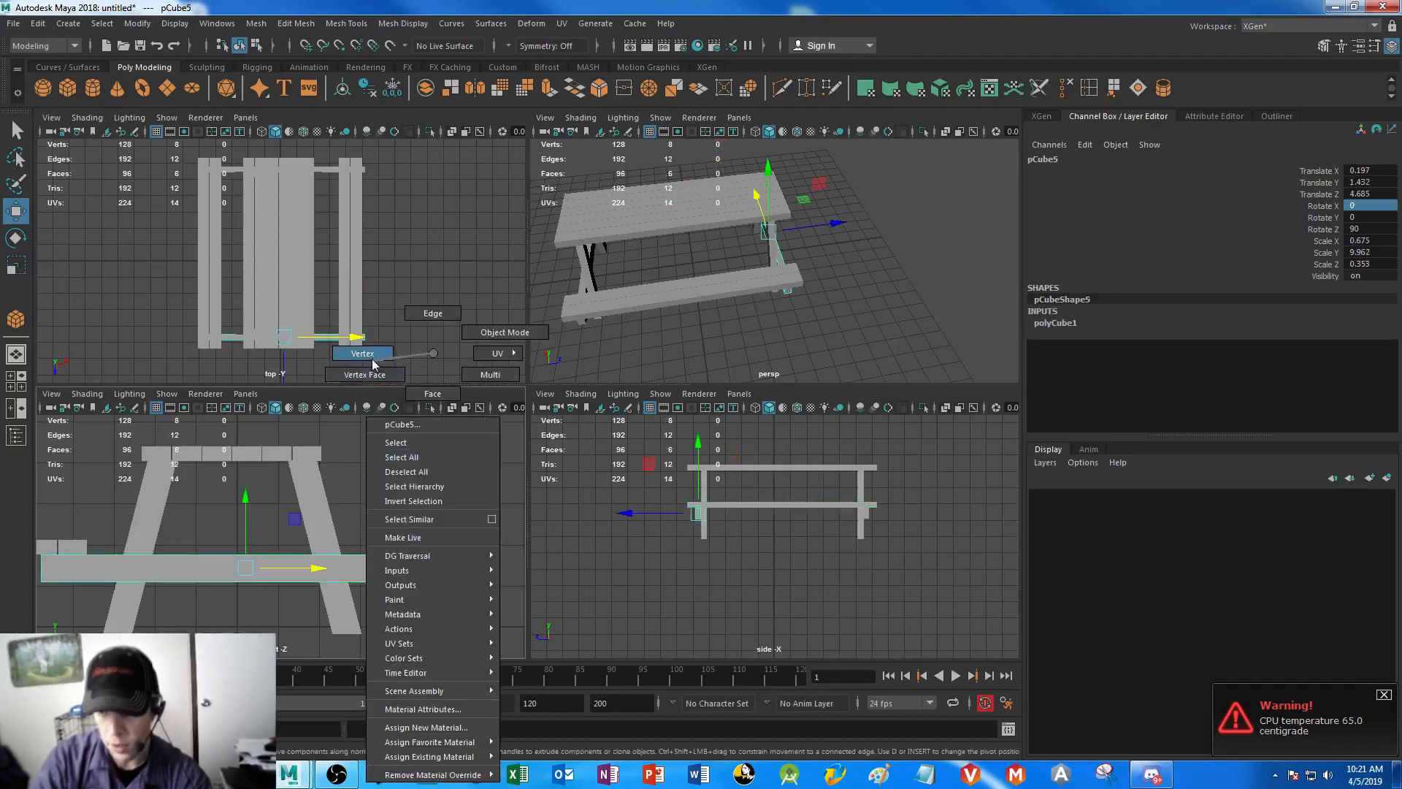
right_drag(406, 385, 432, 362)
drag(203, 523, 204, 614)
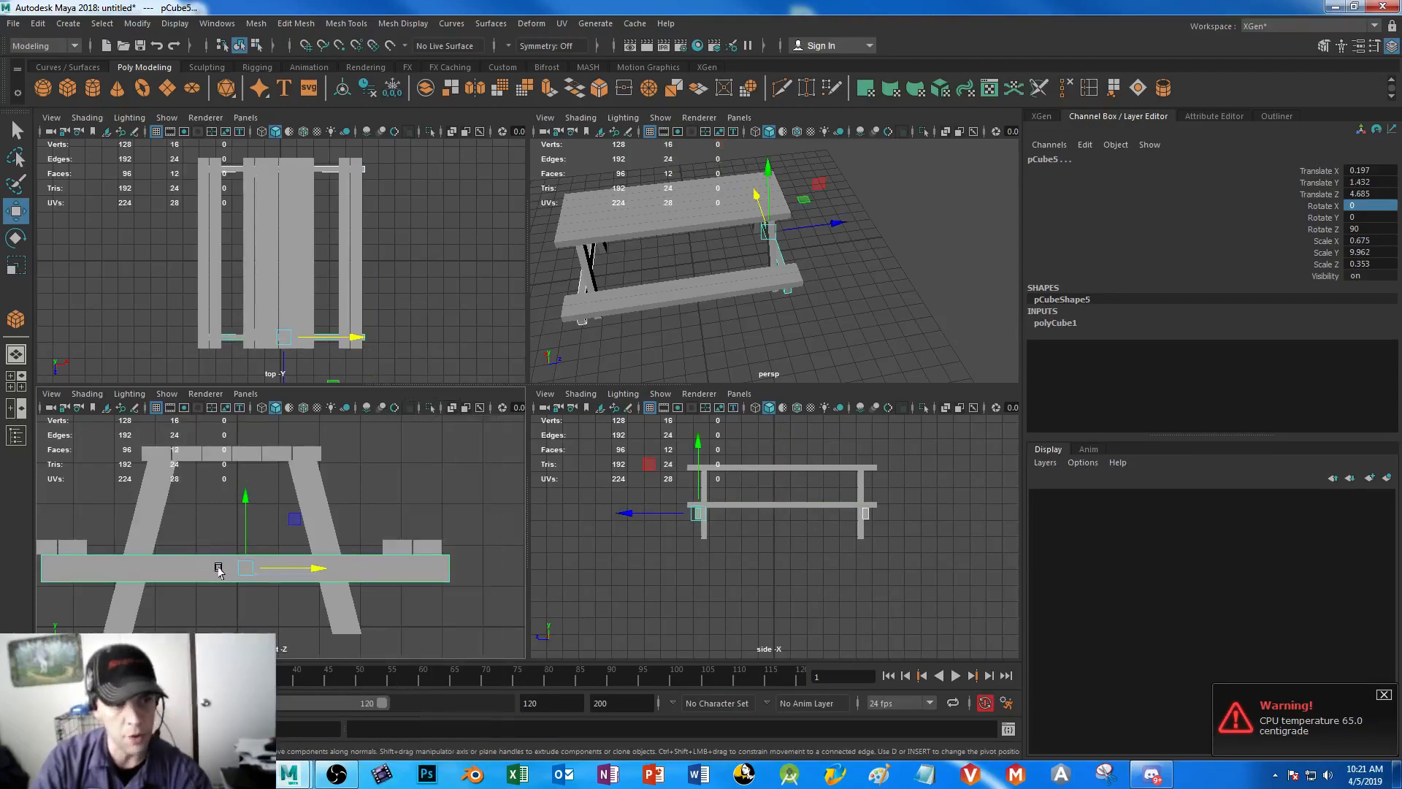
click(189, 567)
right_drag(201, 568, 154, 353)
drag(429, 504, 406, 593)
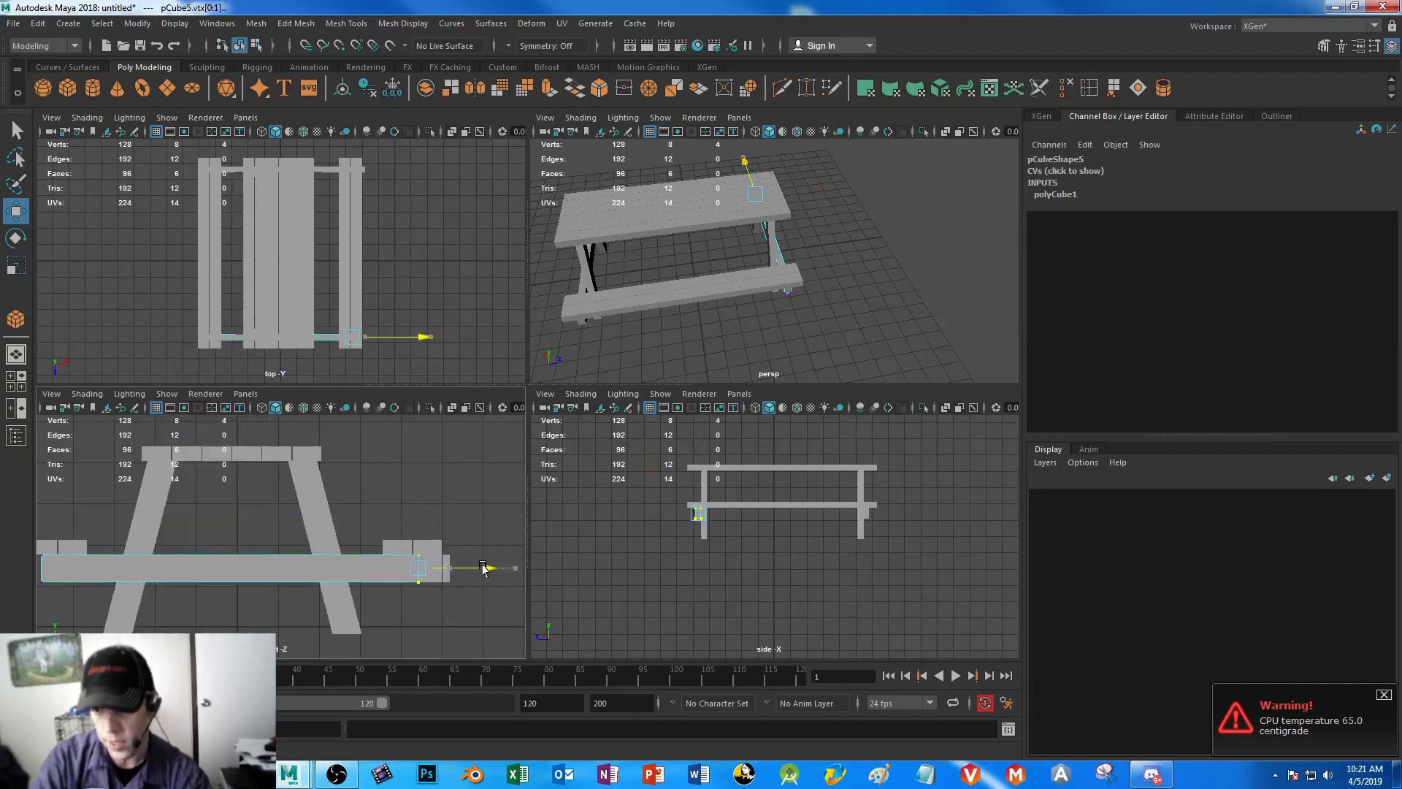
key(ctrl+z)
- Return to object mode, select both lower crossbeams and combine them into one mesh
right_drag(204, 568, 290, 369)
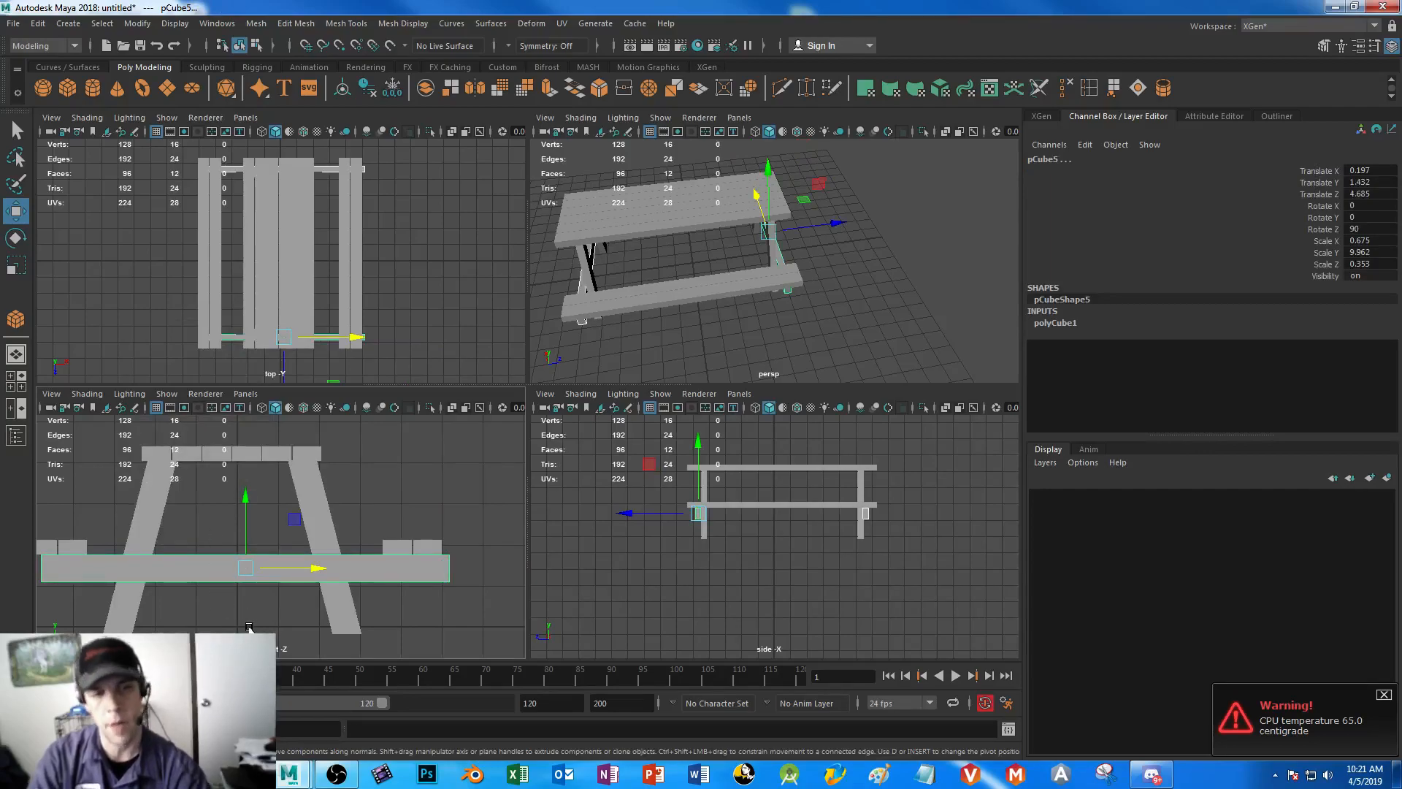
drag(211, 526, 242, 607)
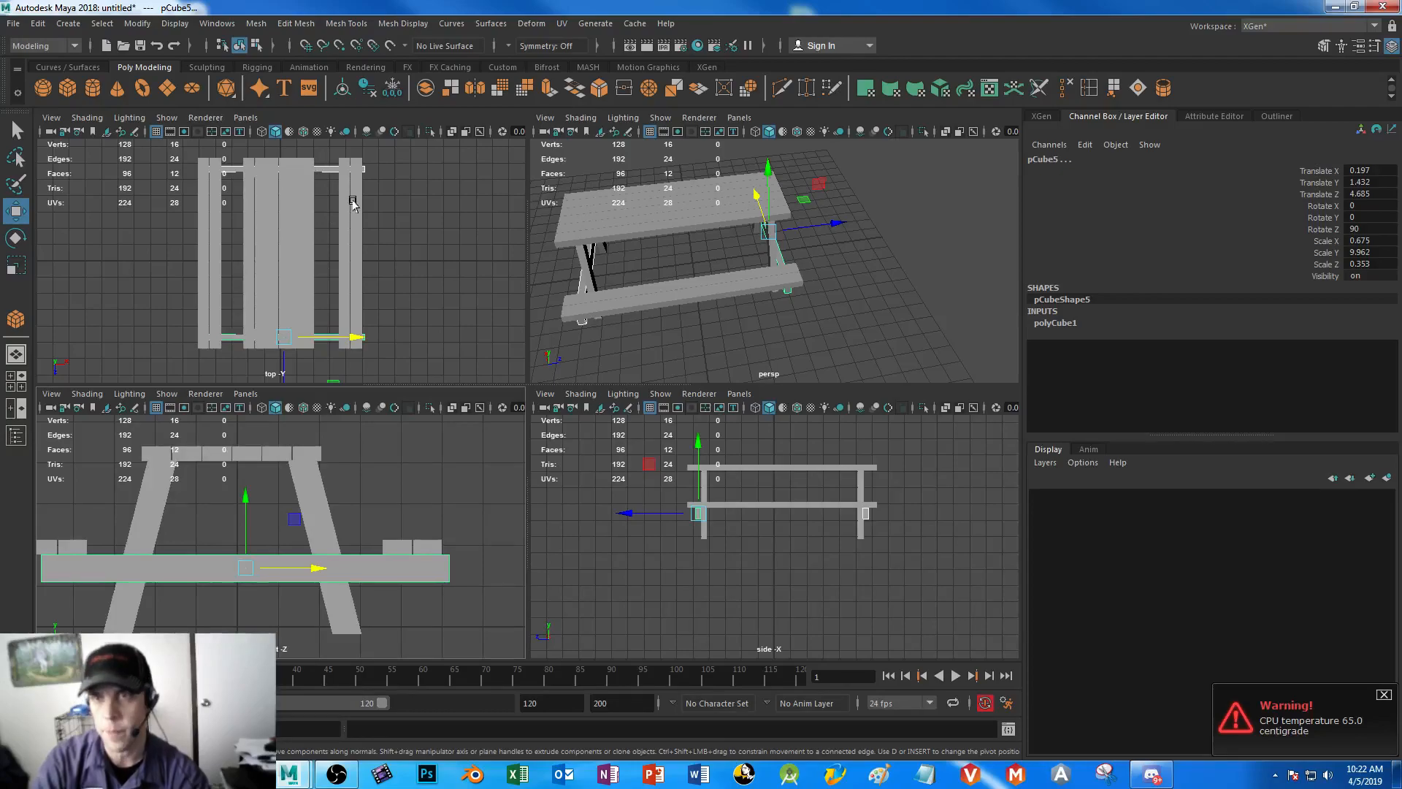
click(254, 23)
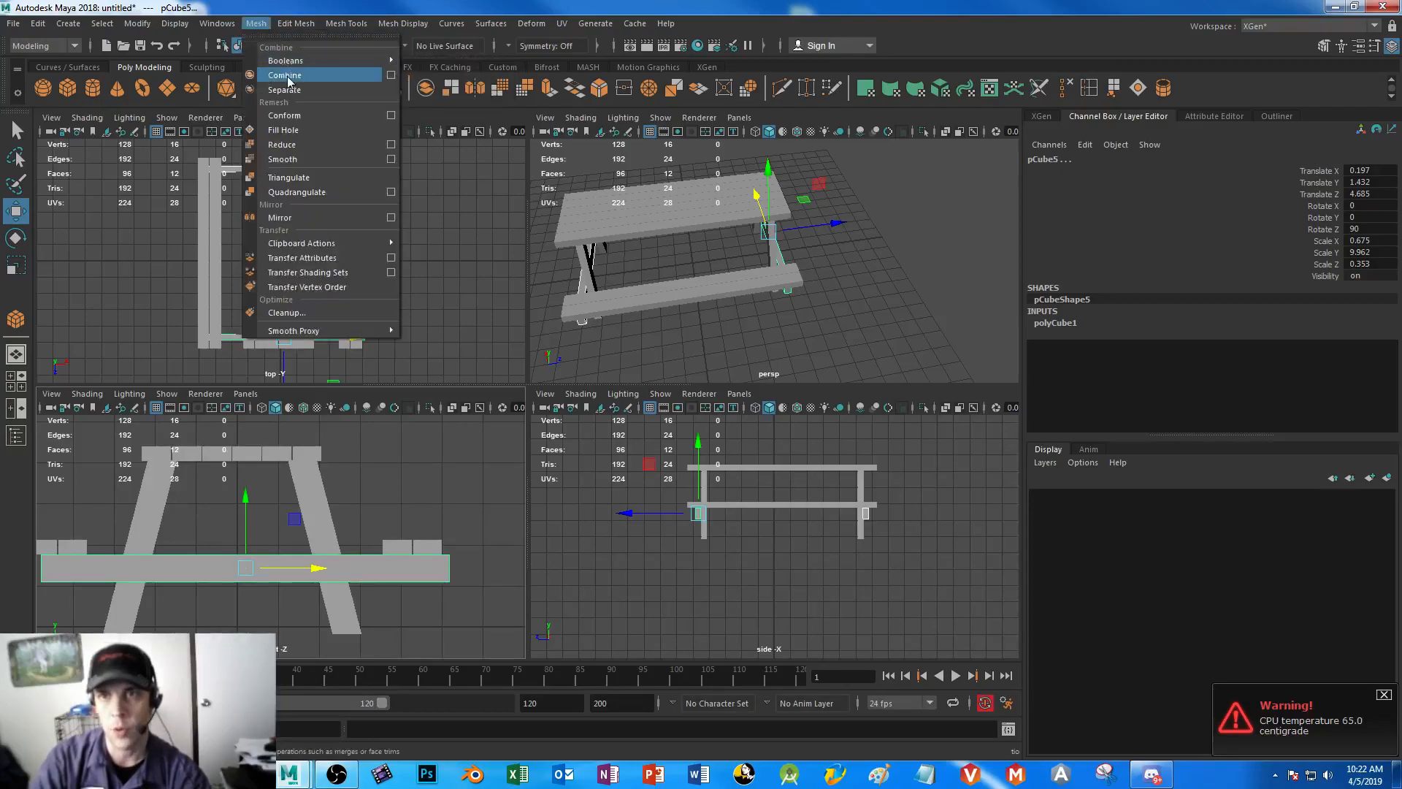
click(254, 24)
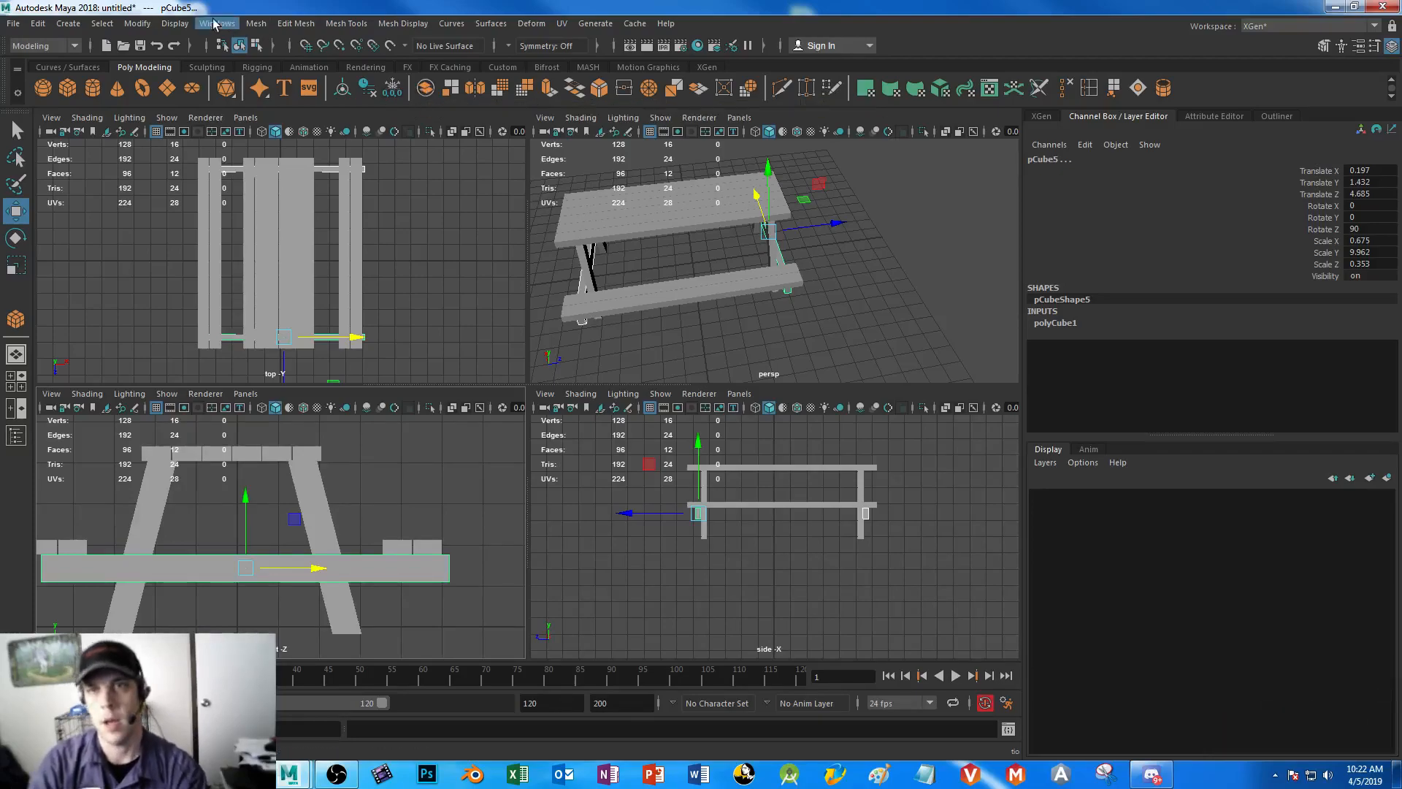
click(257, 23)
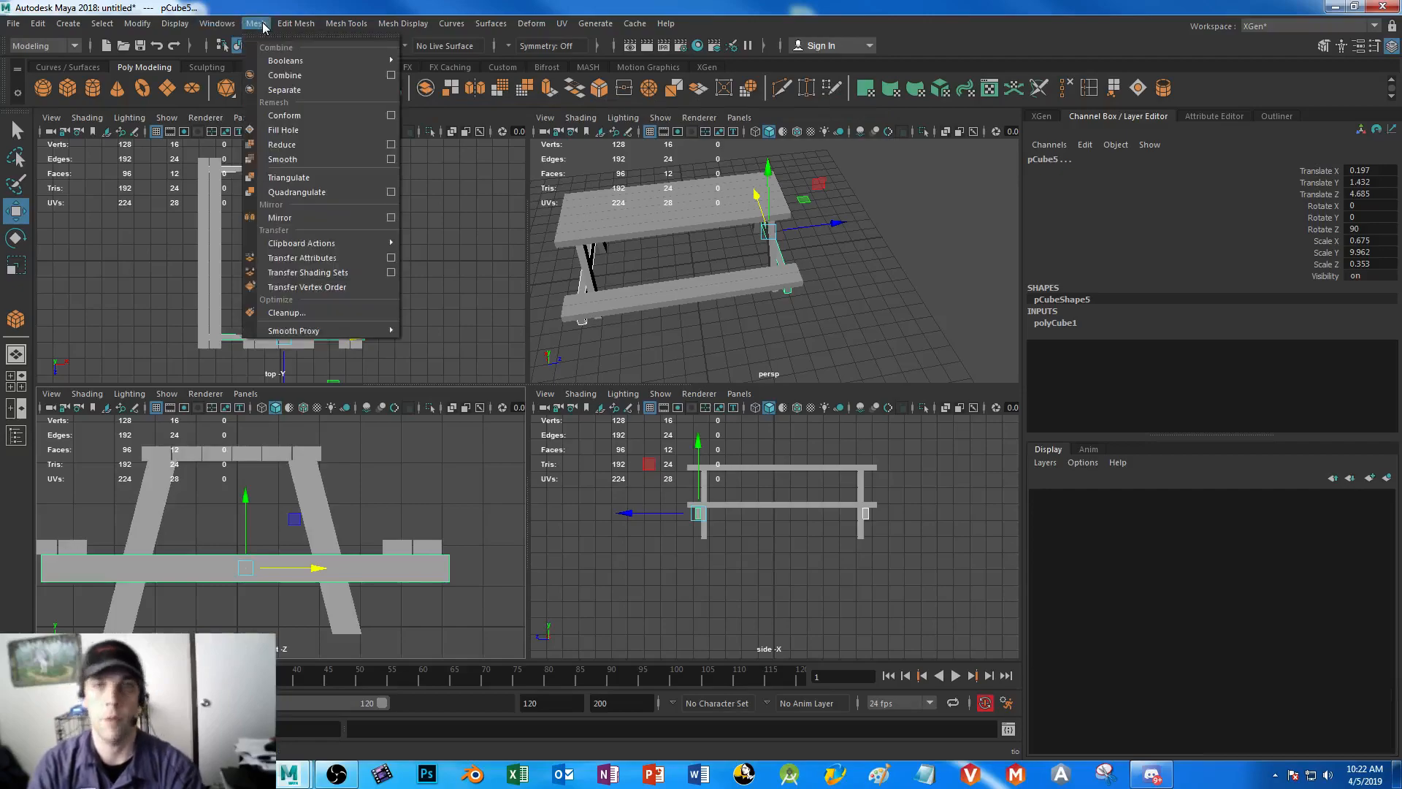
click(303, 76)
right_drag(225, 555, 175, 321)
drag(416, 517, 504, 630)
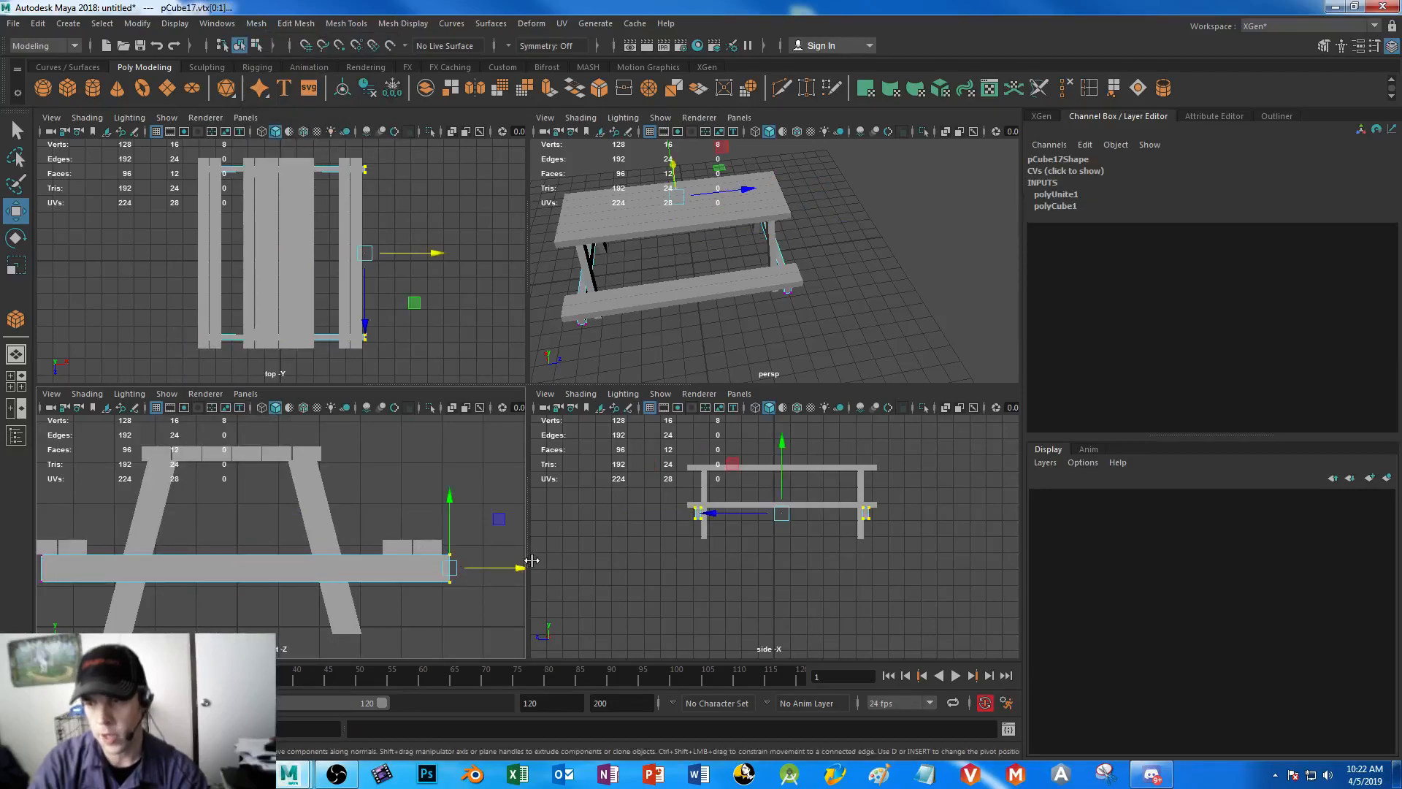
click(482, 617)
right_click(227, 566)
right_drag(228, 566, 296, 334)
click(437, 461)
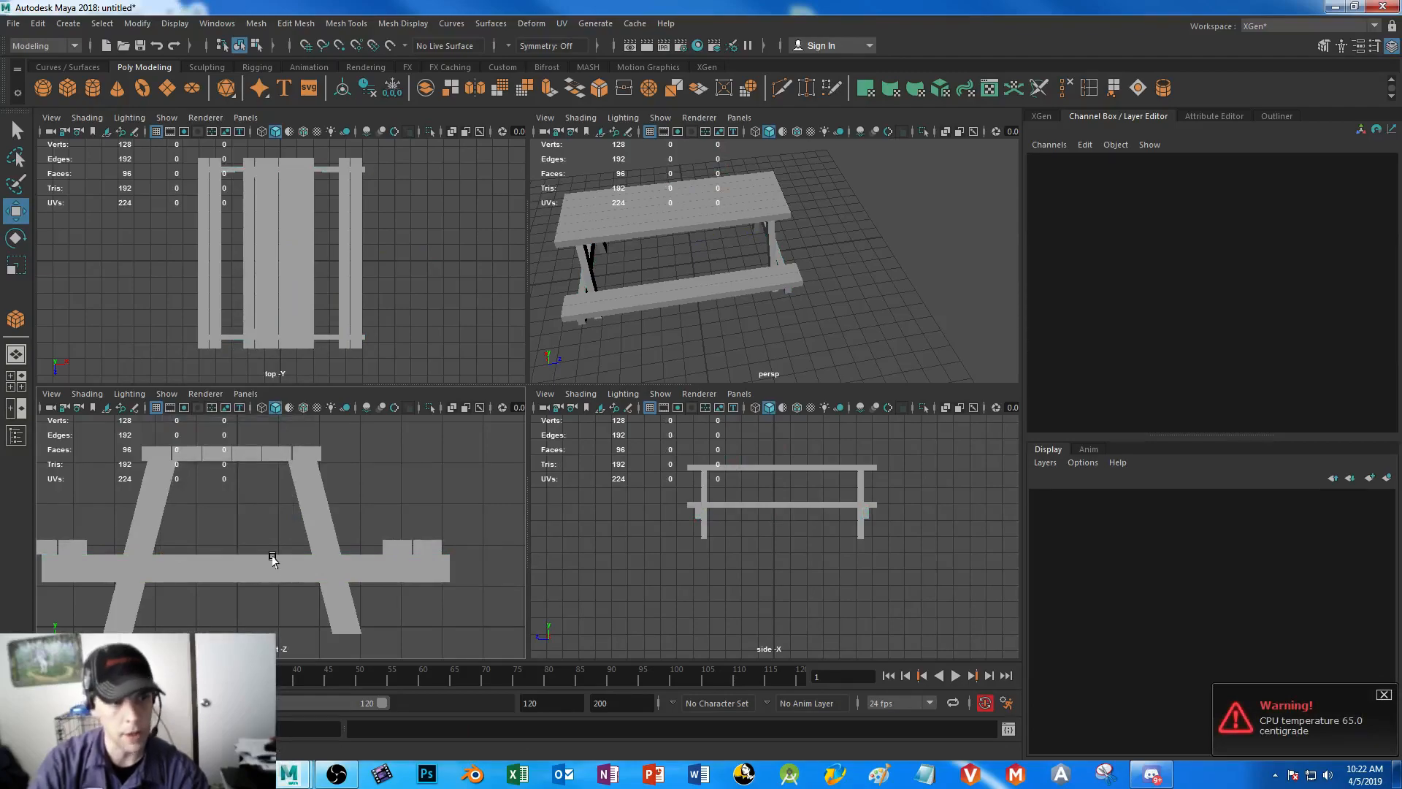
- Shorten the combined crossbeams by moving their positive X end vertices to just inside the bench's outer edge, and return to object mode
click(247, 579)
right_drag(231, 570, 156, 344)
drag(410, 509, 499, 569)
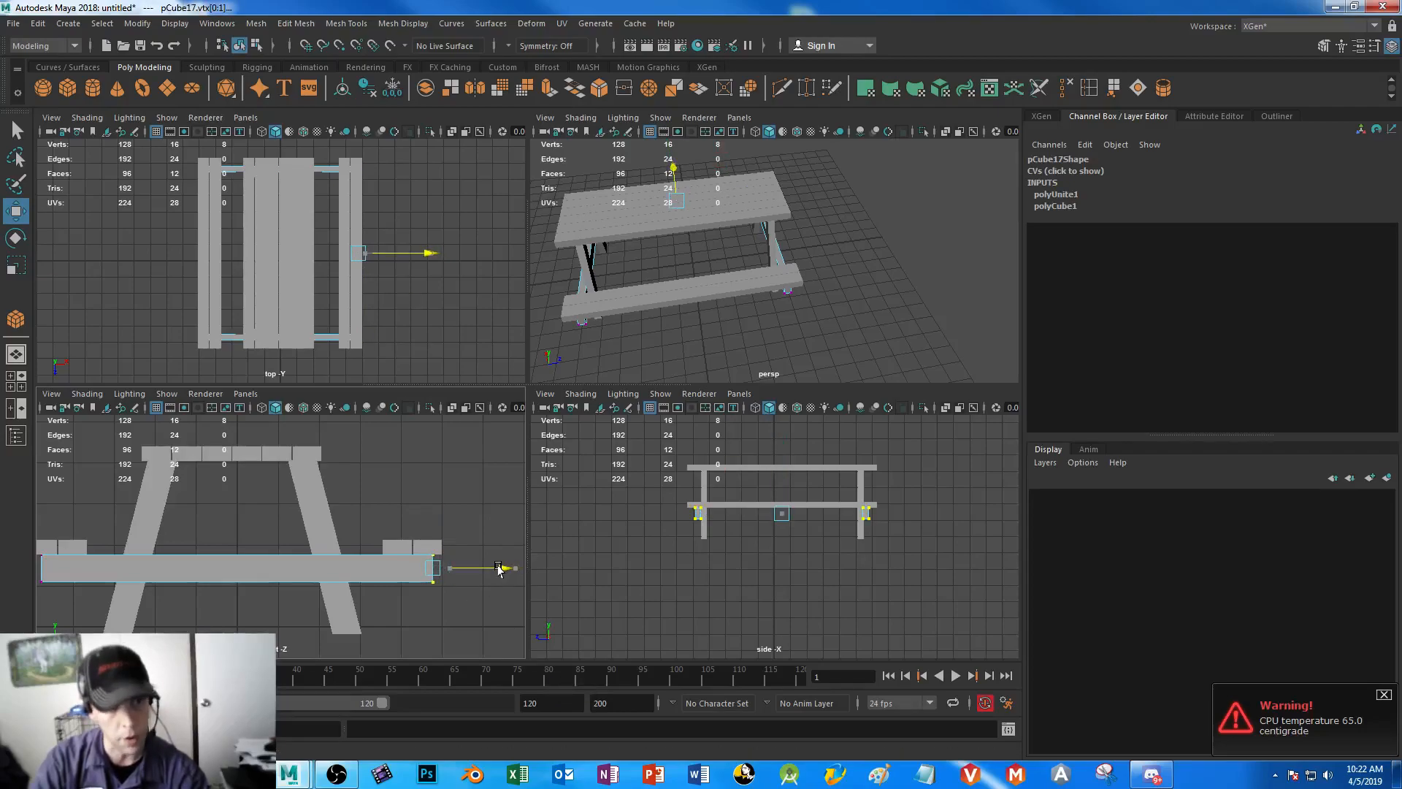
drag(498, 569, 497, 570)
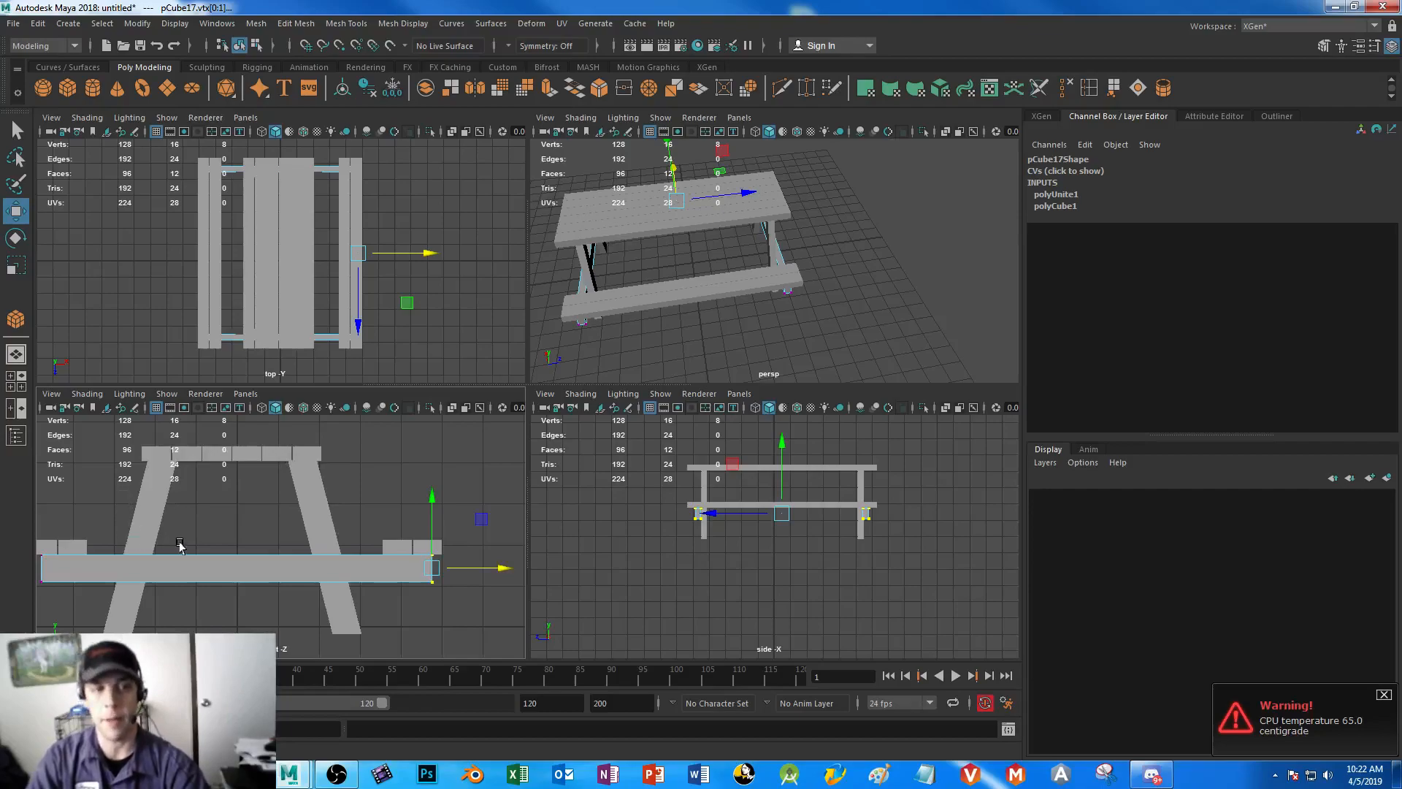
right_drag(229, 352, 295, 333)
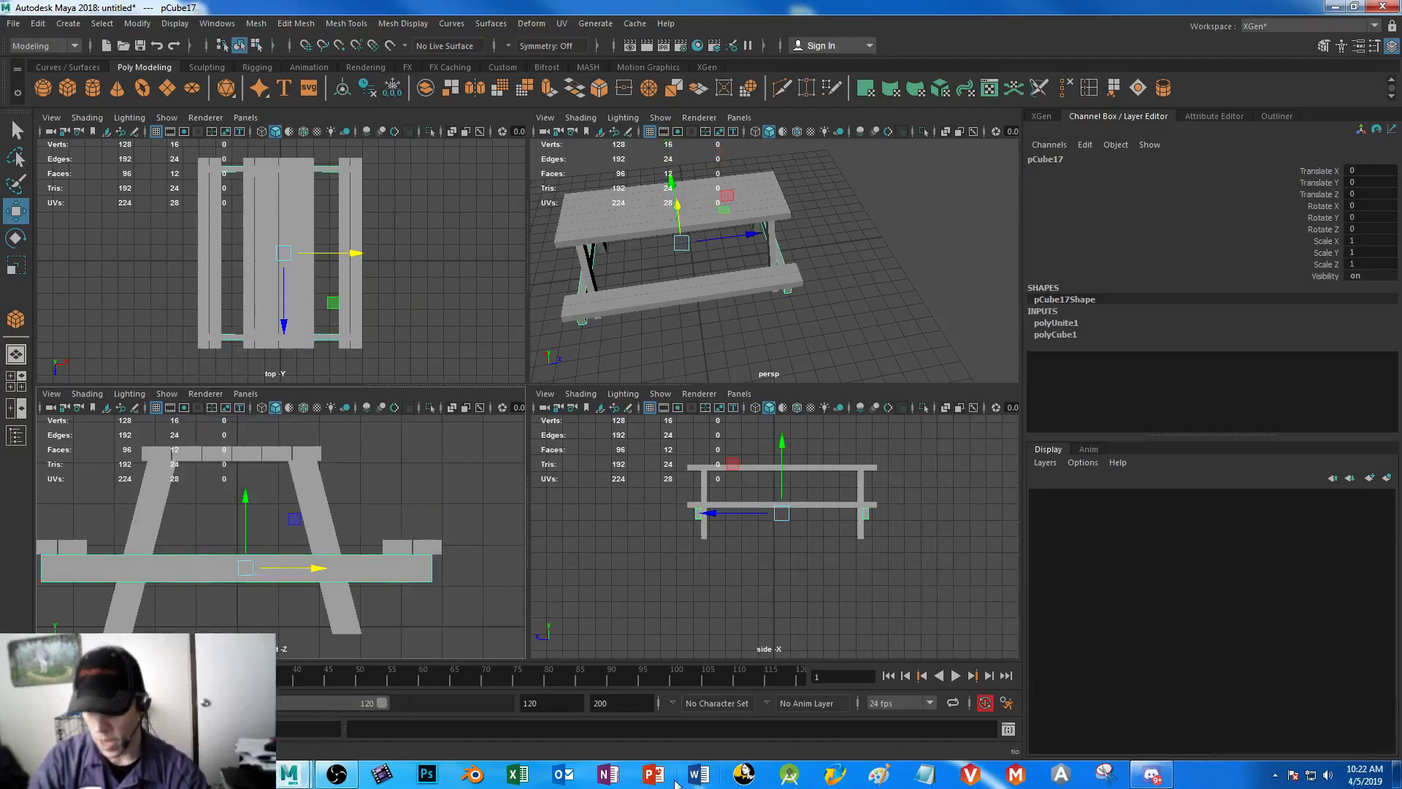
- Switch to the browser to examine how the crossbeams sit in the cedar picnic table reference photo, and return to Maya
click(244, 774)
click(263, 697)
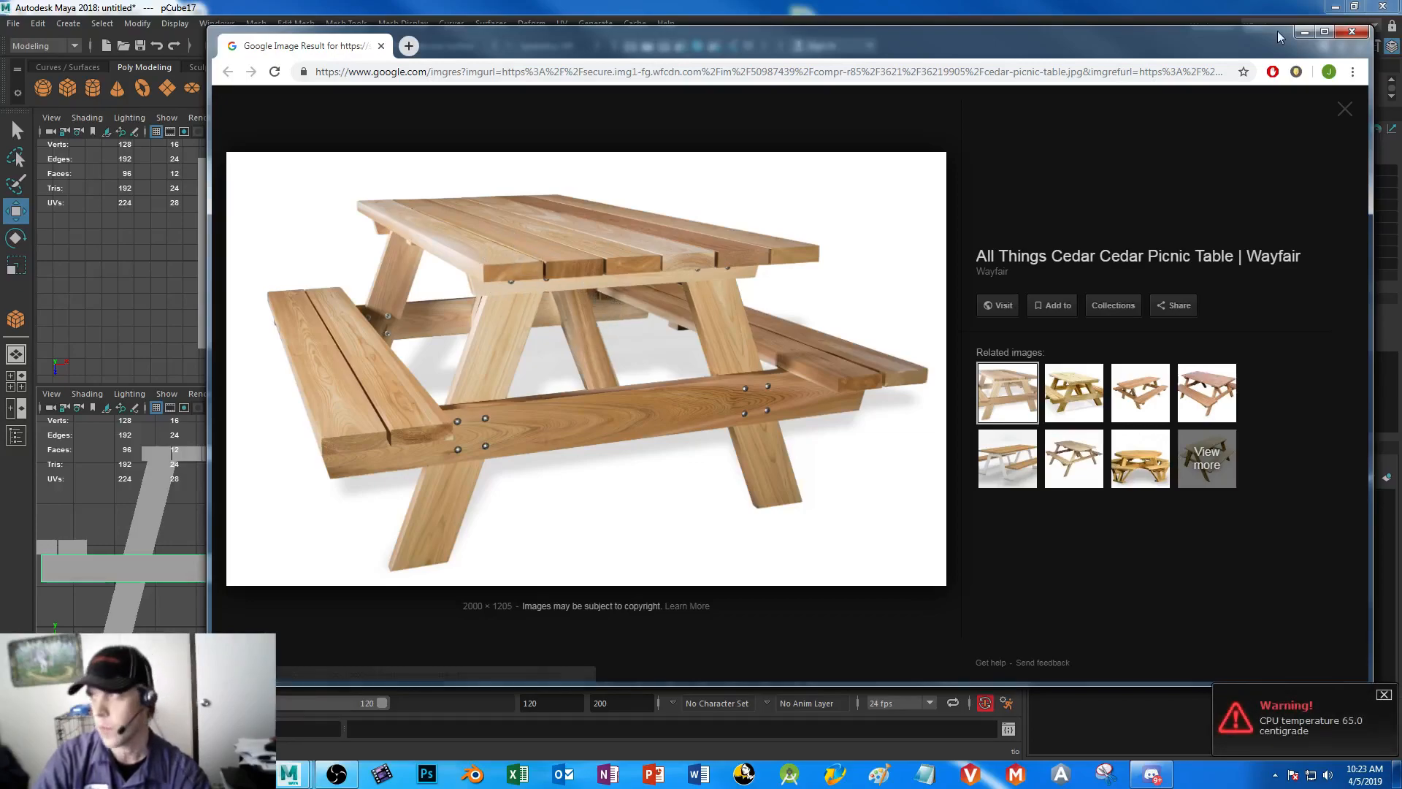
click(1304, 32)
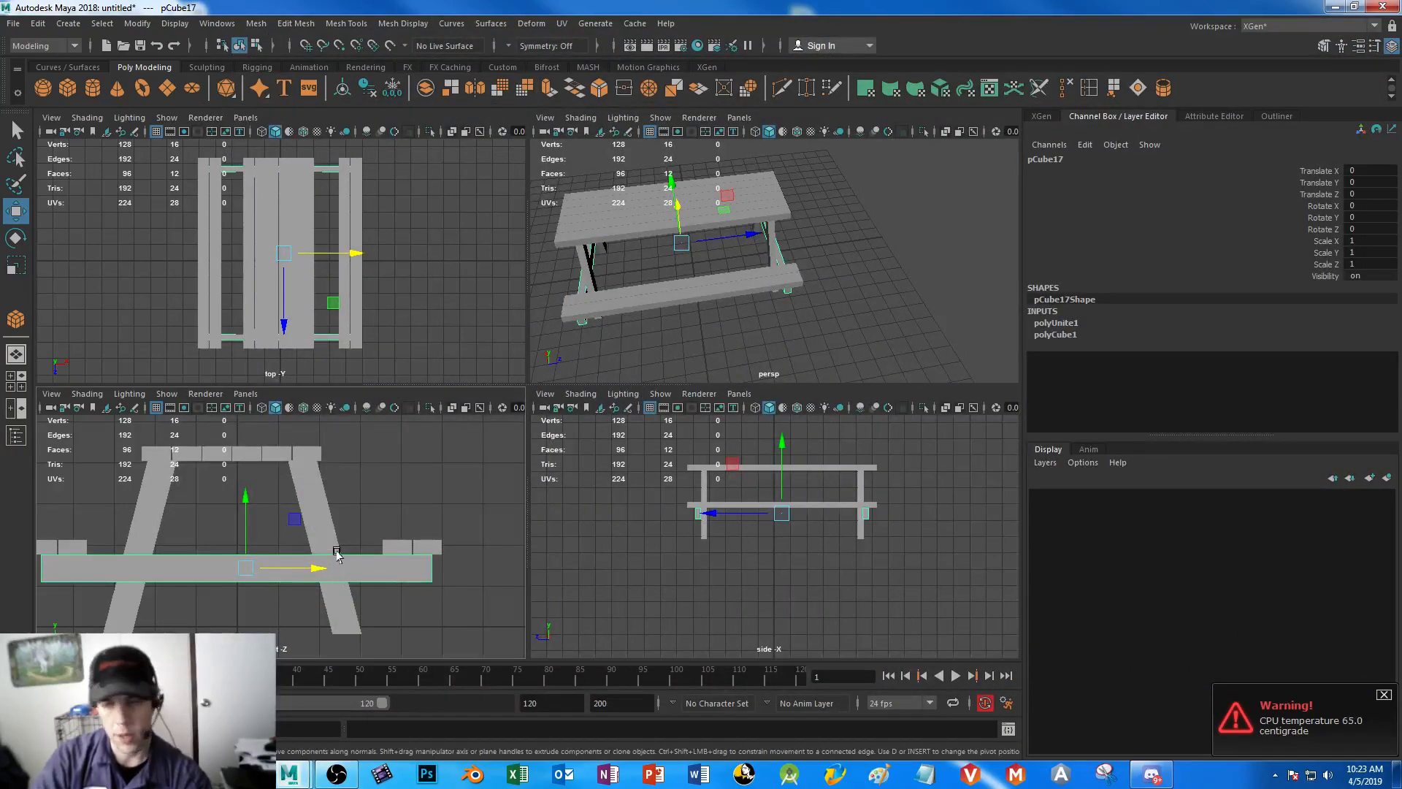
- Duplicate the combined crossbeams and raise the copy to Translate Y 2.477, near the underside of the tabletop
key(ctrl+d)
drag(254, 498, 259, 408)
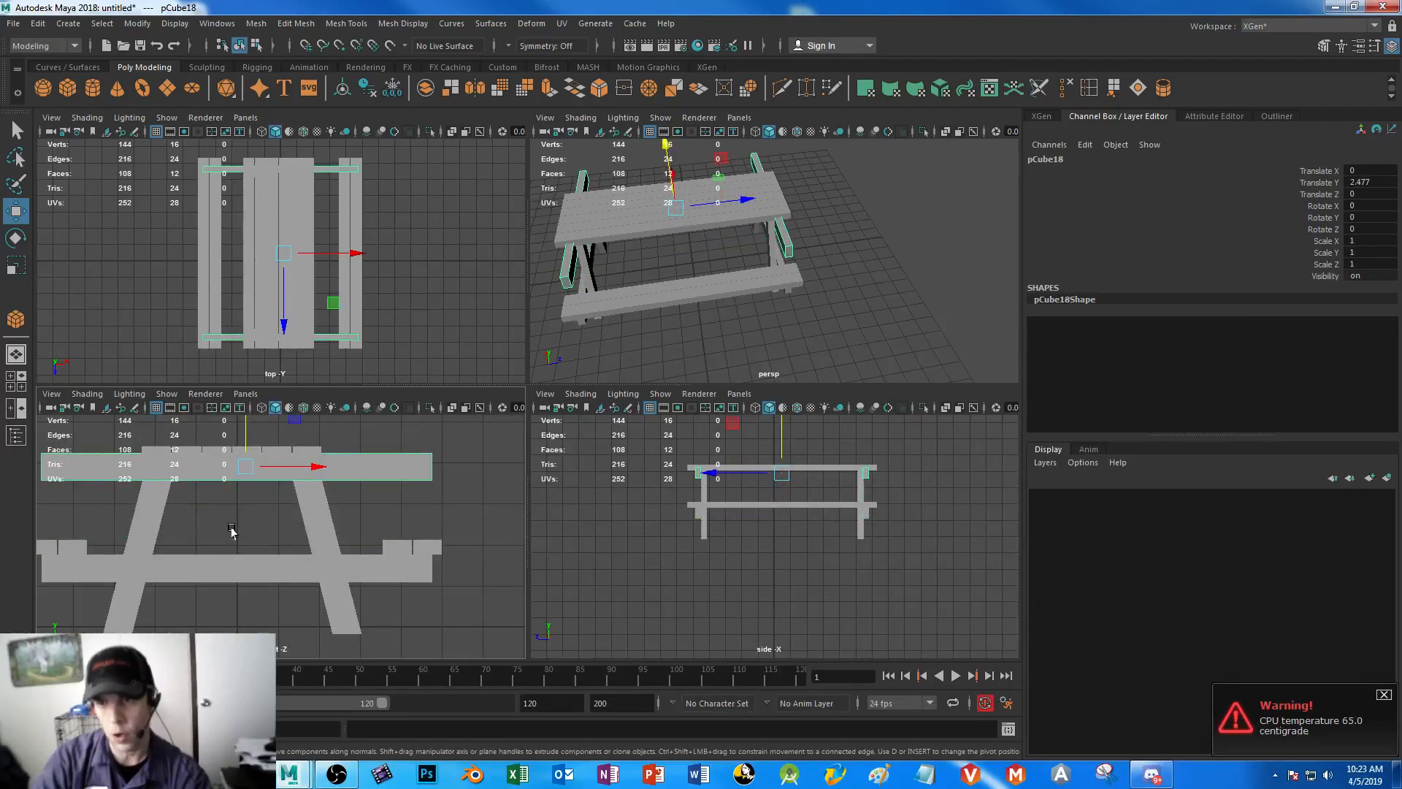
alt+middle_drag(231, 531, 354, 549)
alt+right_drag(342, 490, 416, 573)
alt+middle_drag(339, 524, 263, 616)
alt+right_drag(365, 574, 319, 559)
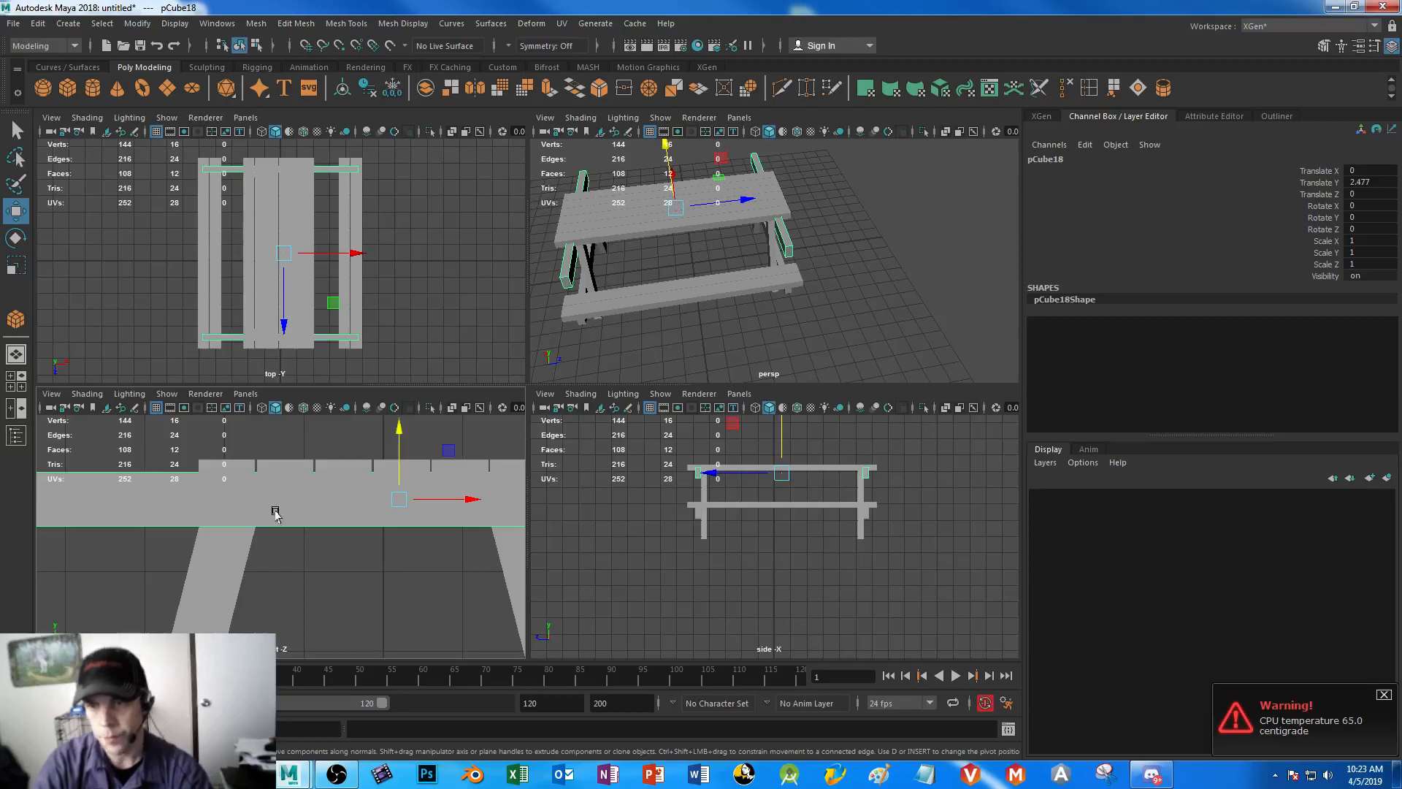
- Maximize the front view and show wireframe edges over the shaded models, trying the wireframe-only and default material displays
key(space)
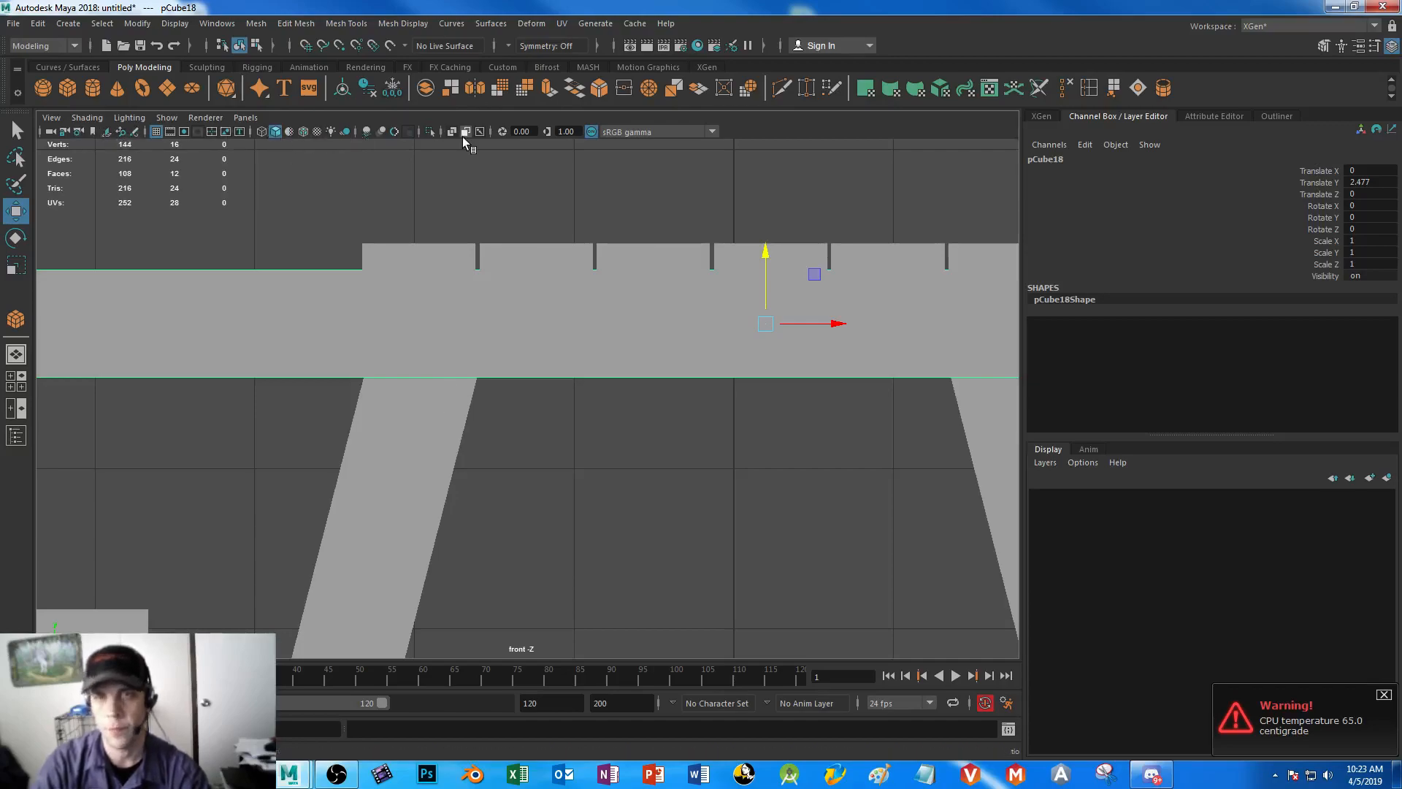
click(262, 132)
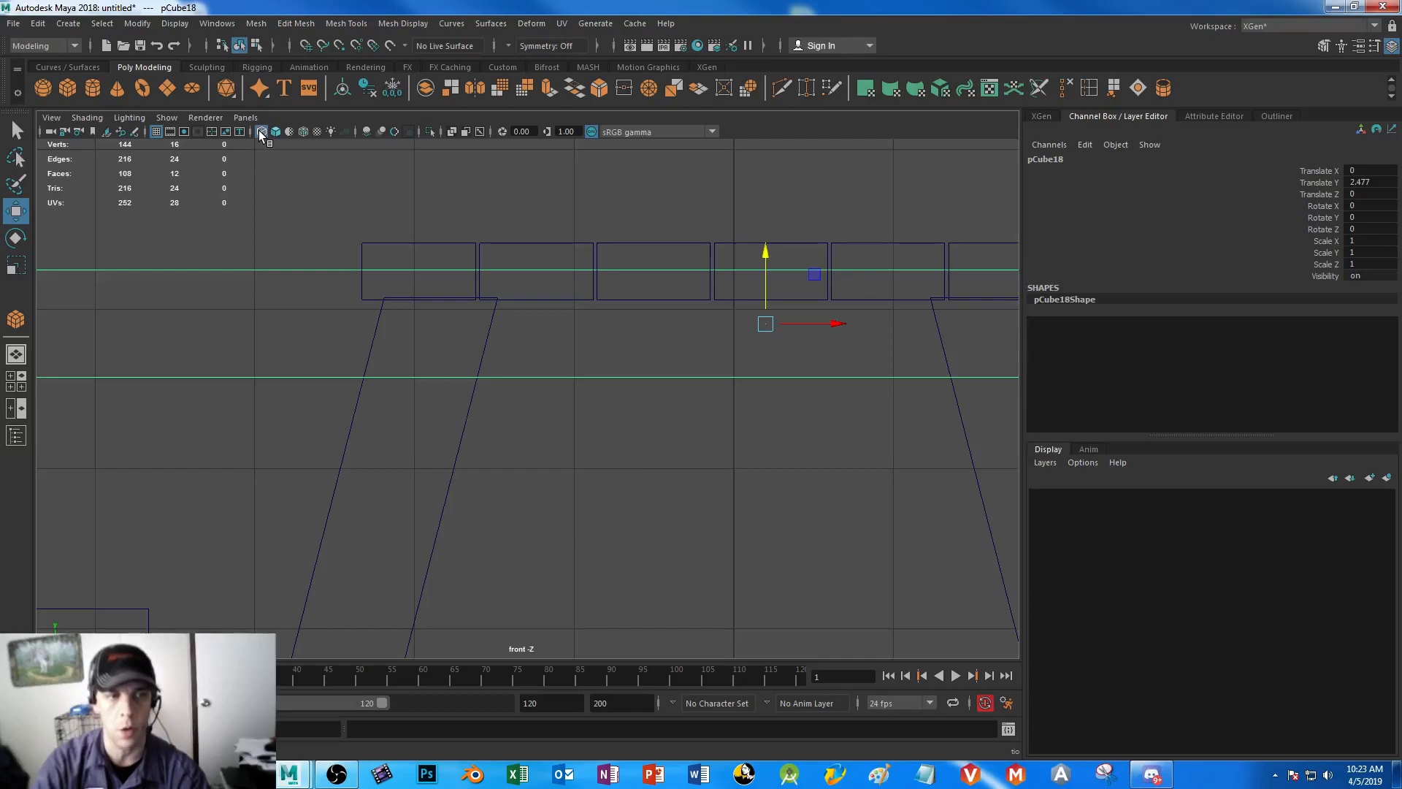
click(276, 133)
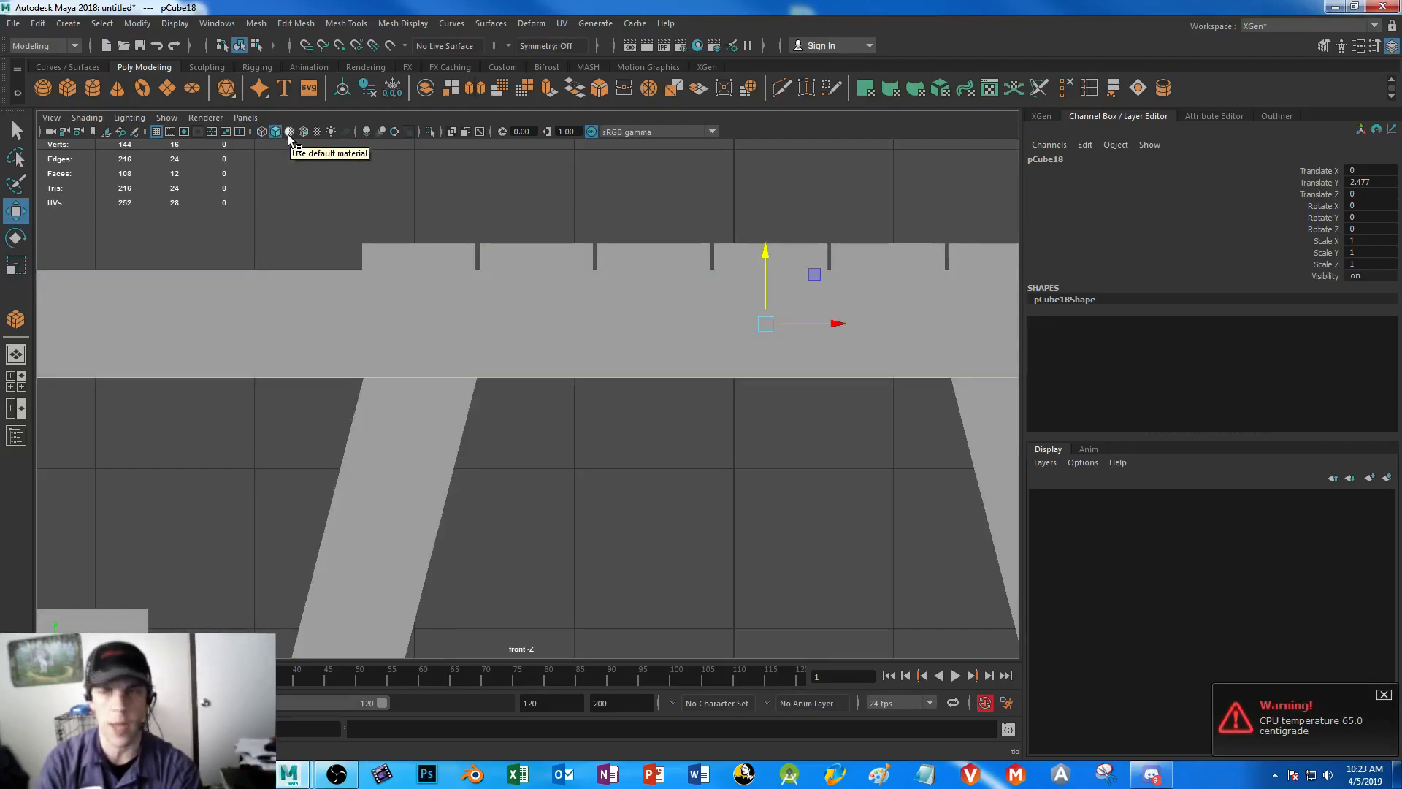
click(290, 136)
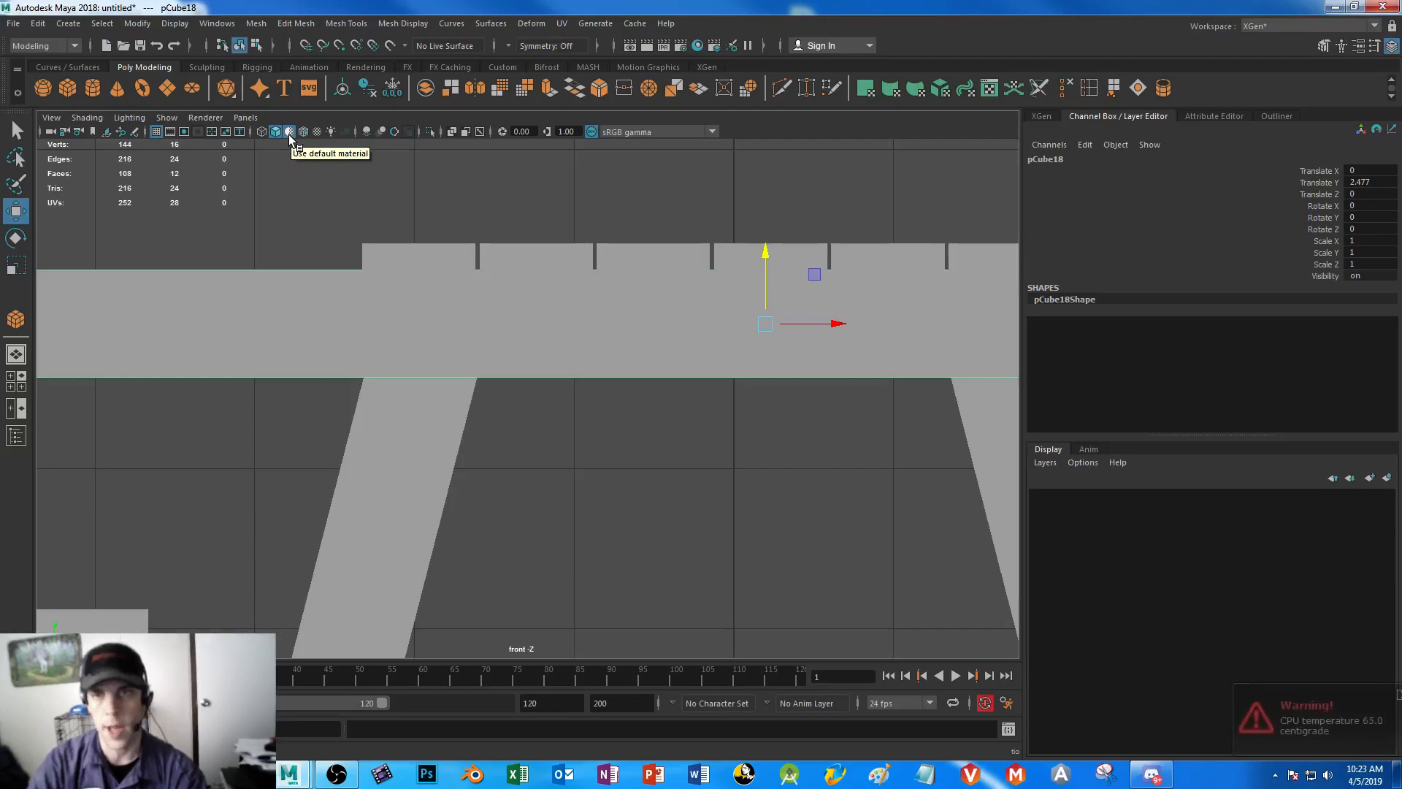
click(290, 134)
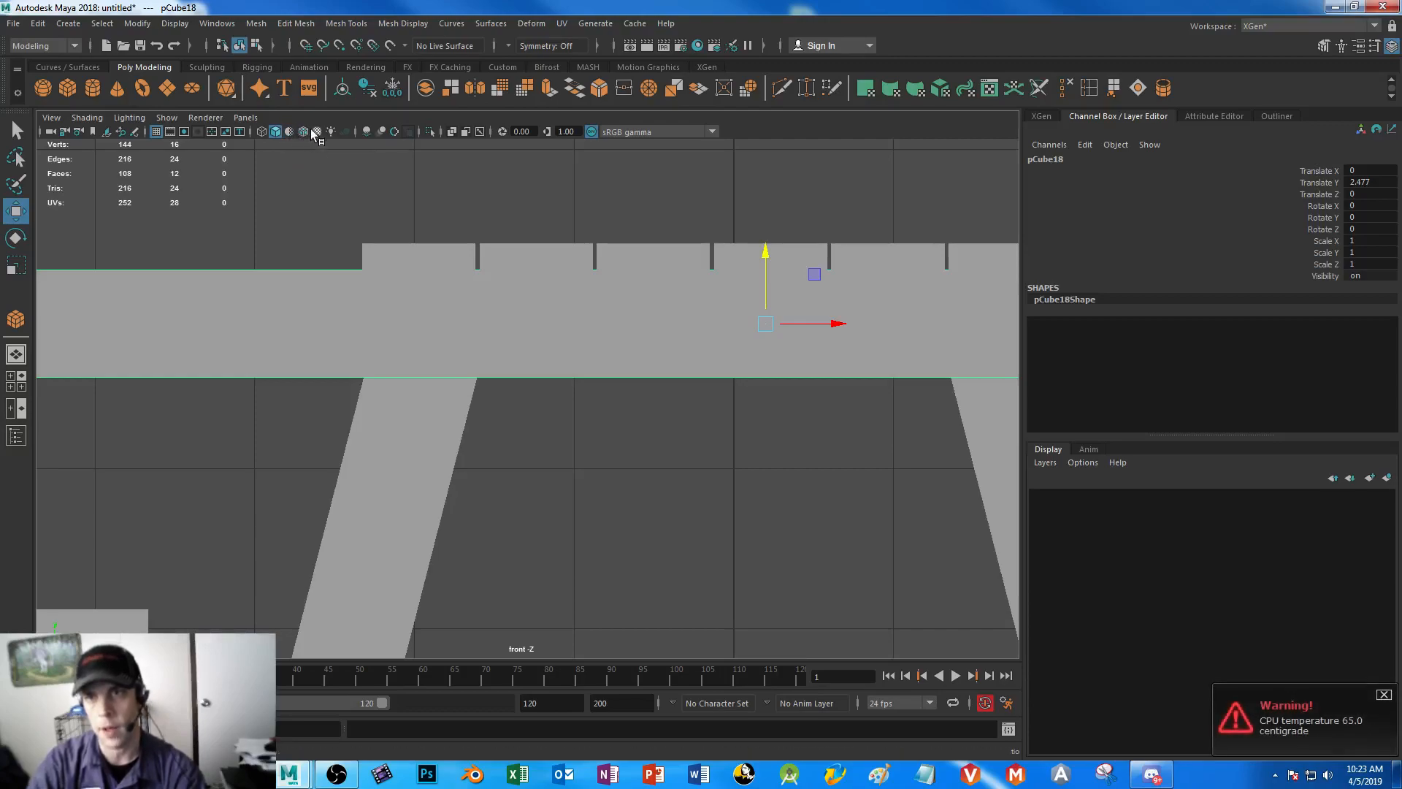
click(304, 133)
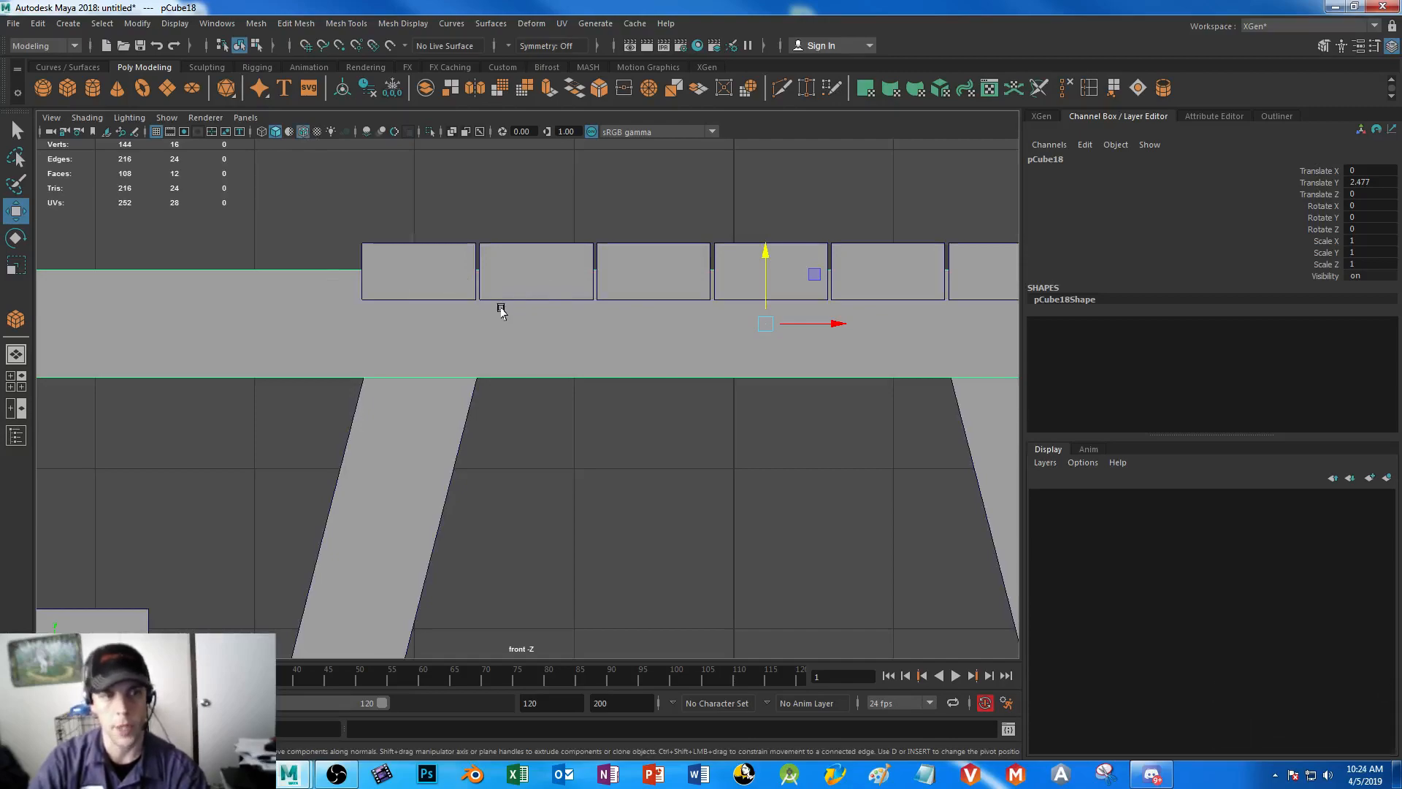
- Scale the raised crossbeams to Scale Y 0.444 and Scale X 0.4 so they fit beneath the tabletop planks
click(303, 227)
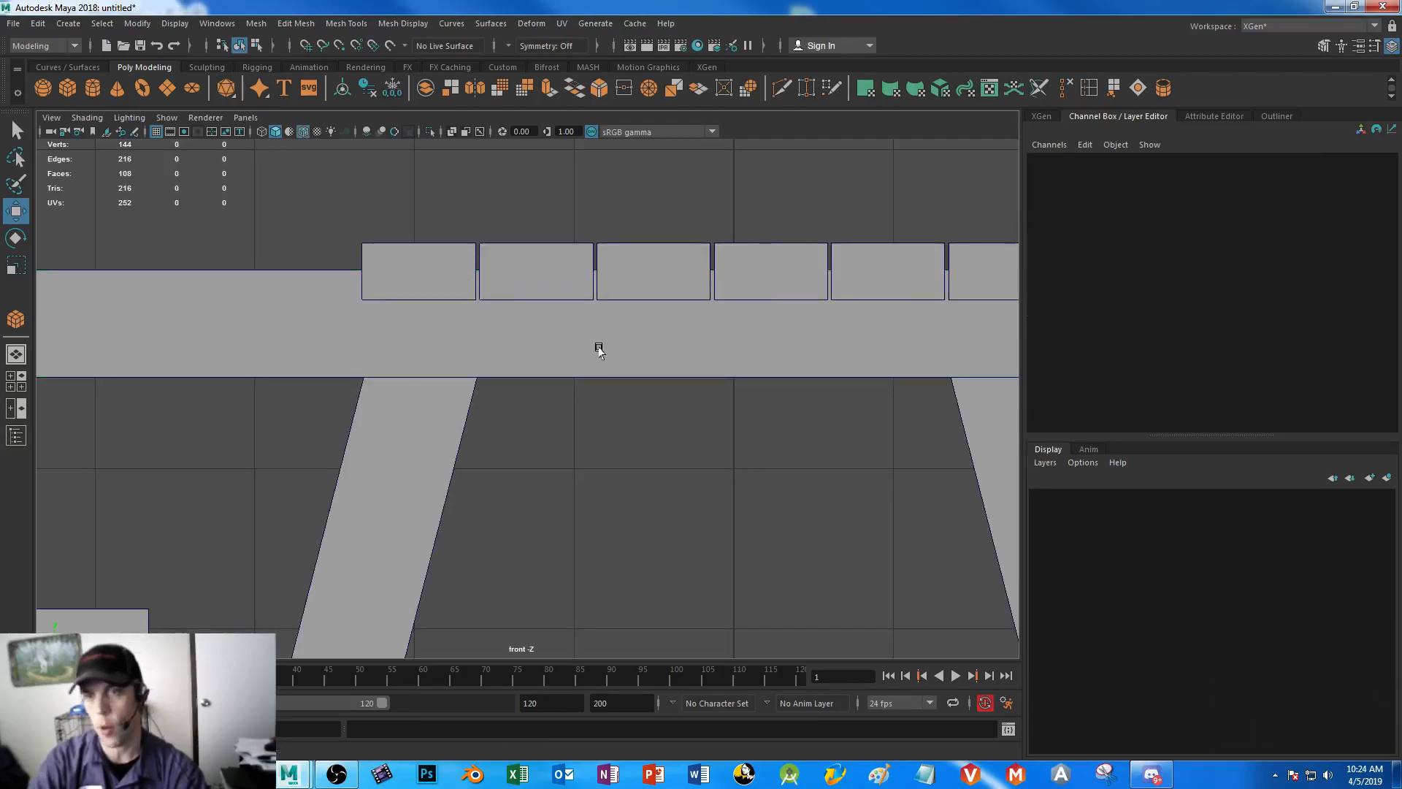
alt+middle_drag(695, 376, 370, 379)
click(909, 335)
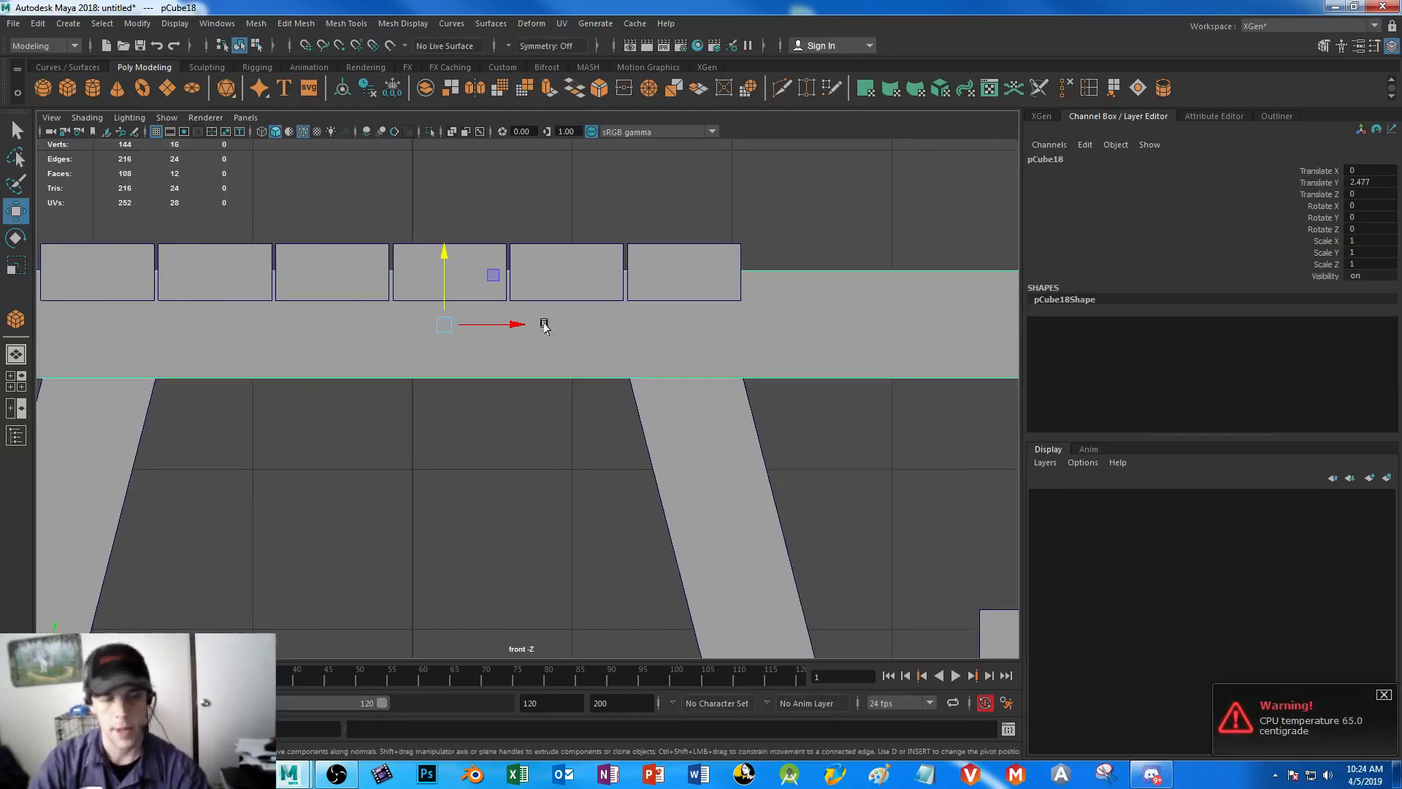
key(r)
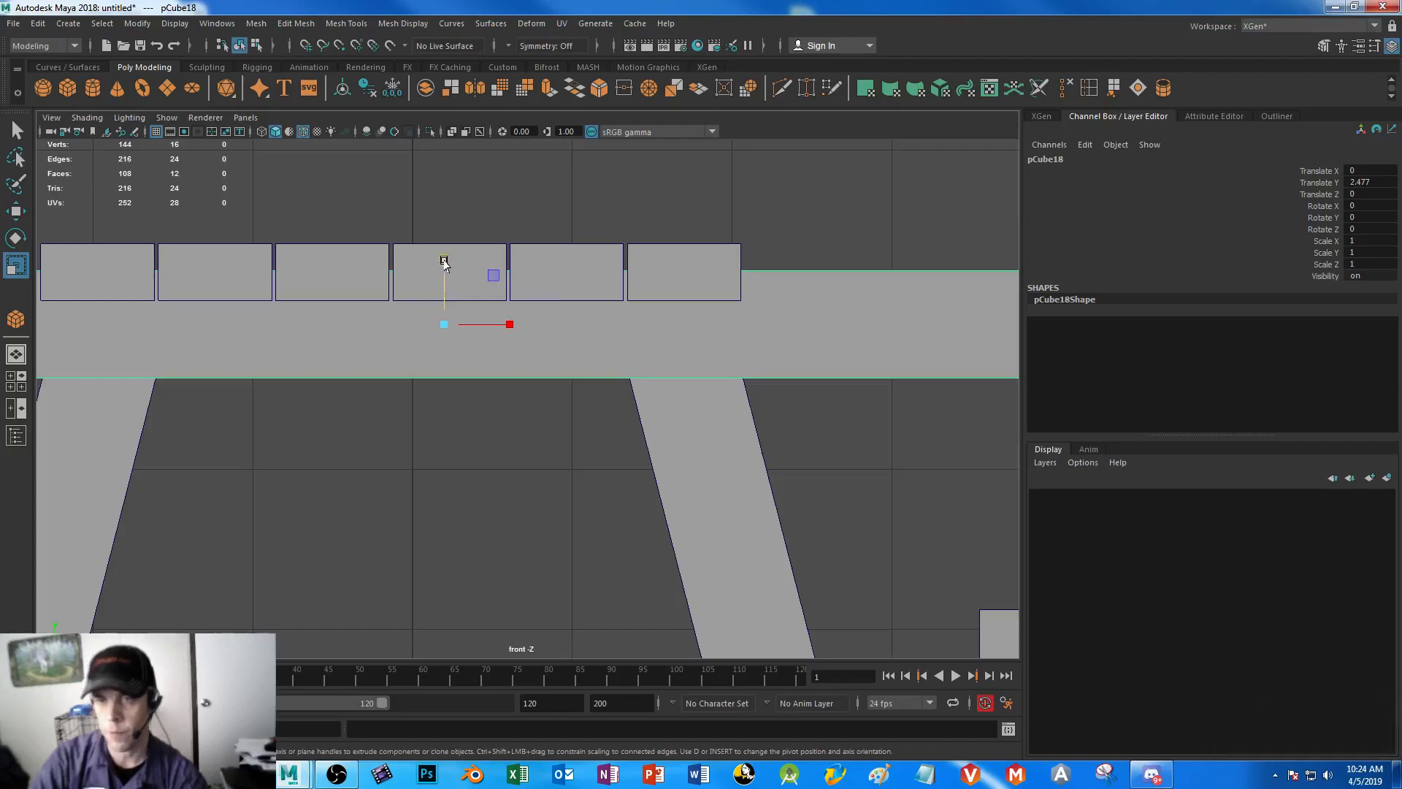
click(444, 260)
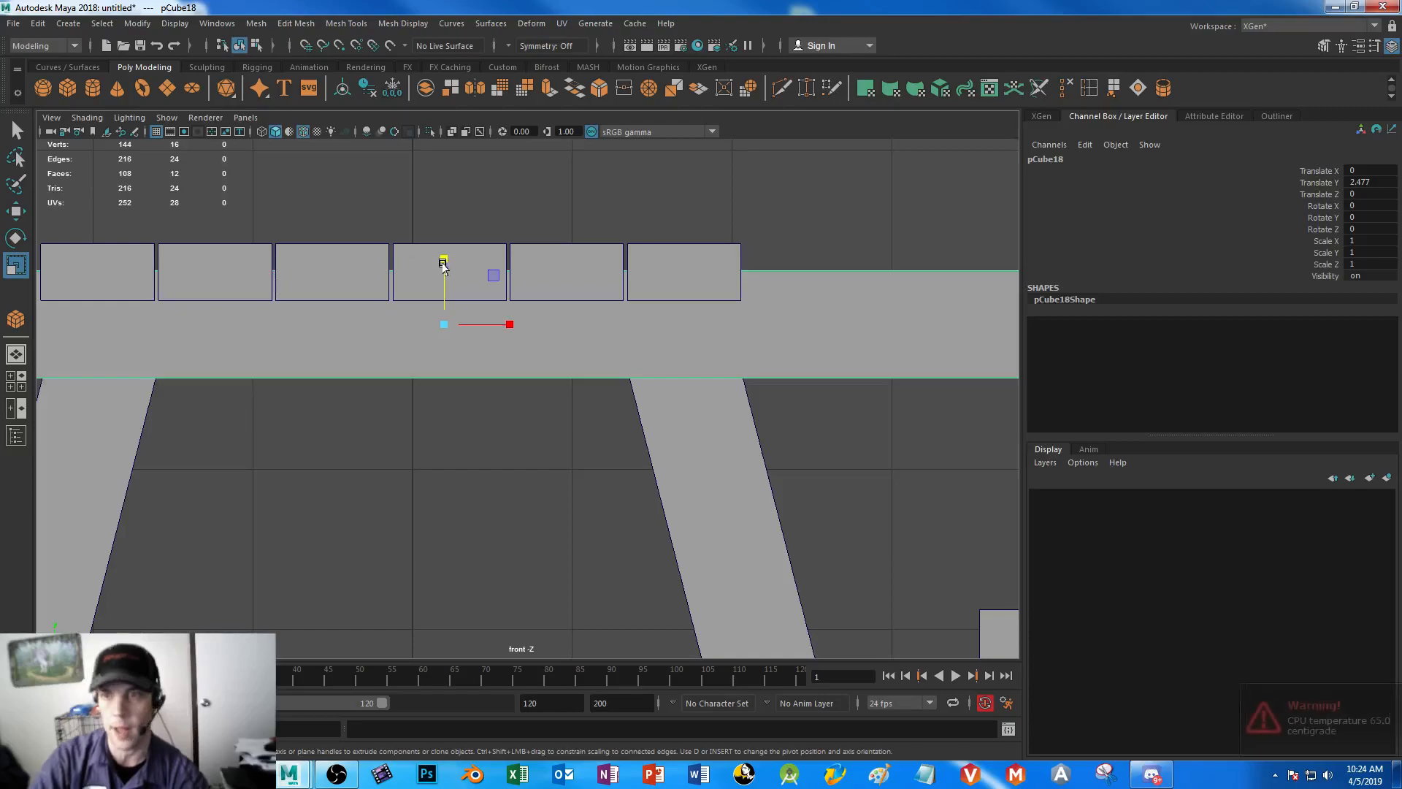
drag(443, 262, 446, 299)
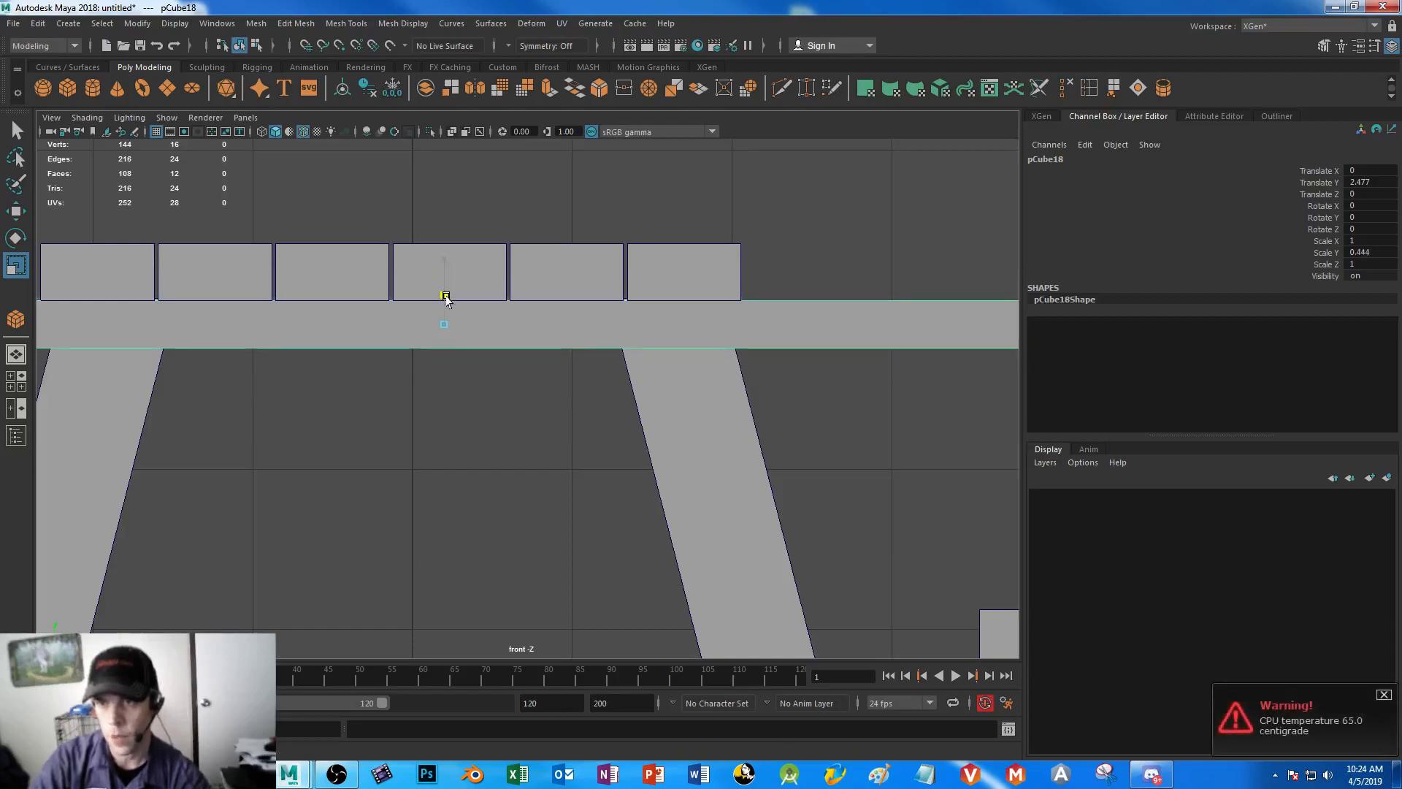
drag(509, 326, 469, 323)
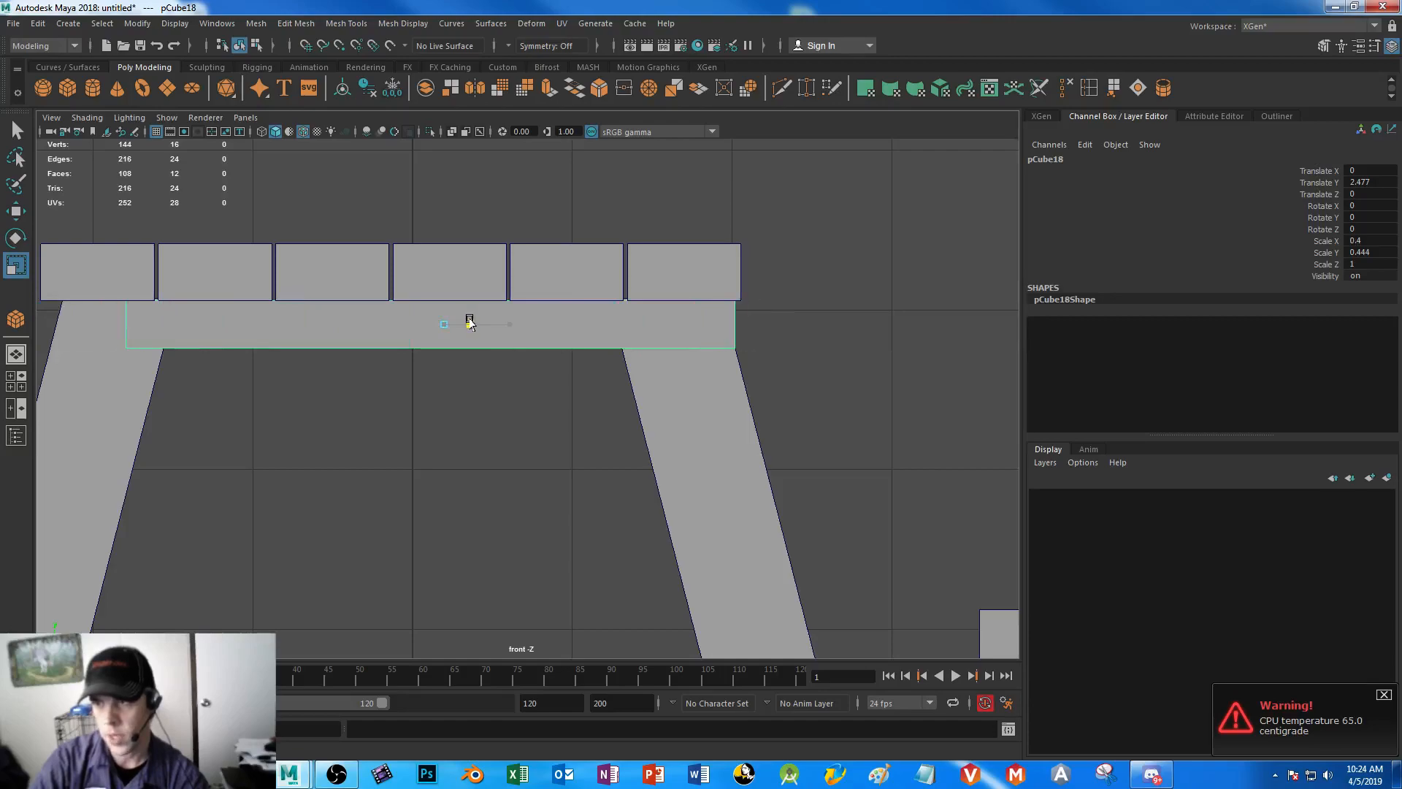
- Move the end vertices of the upper crossbeams along X to line up with the legs' outer edges, and return to object mode
right_drag(364, 322, 295, 322)
drag(113, 259, 210, 388)
key(w)
drag(204, 327, 122, 326)
drag(658, 229, 789, 387)
drag(798, 327, 806, 326)
key(F8)
- Nudge the six tabletop planks slightly along positive X over the crossbeams, and inspect the deselected table in the perspective view
drag(107, 207, 736, 272)
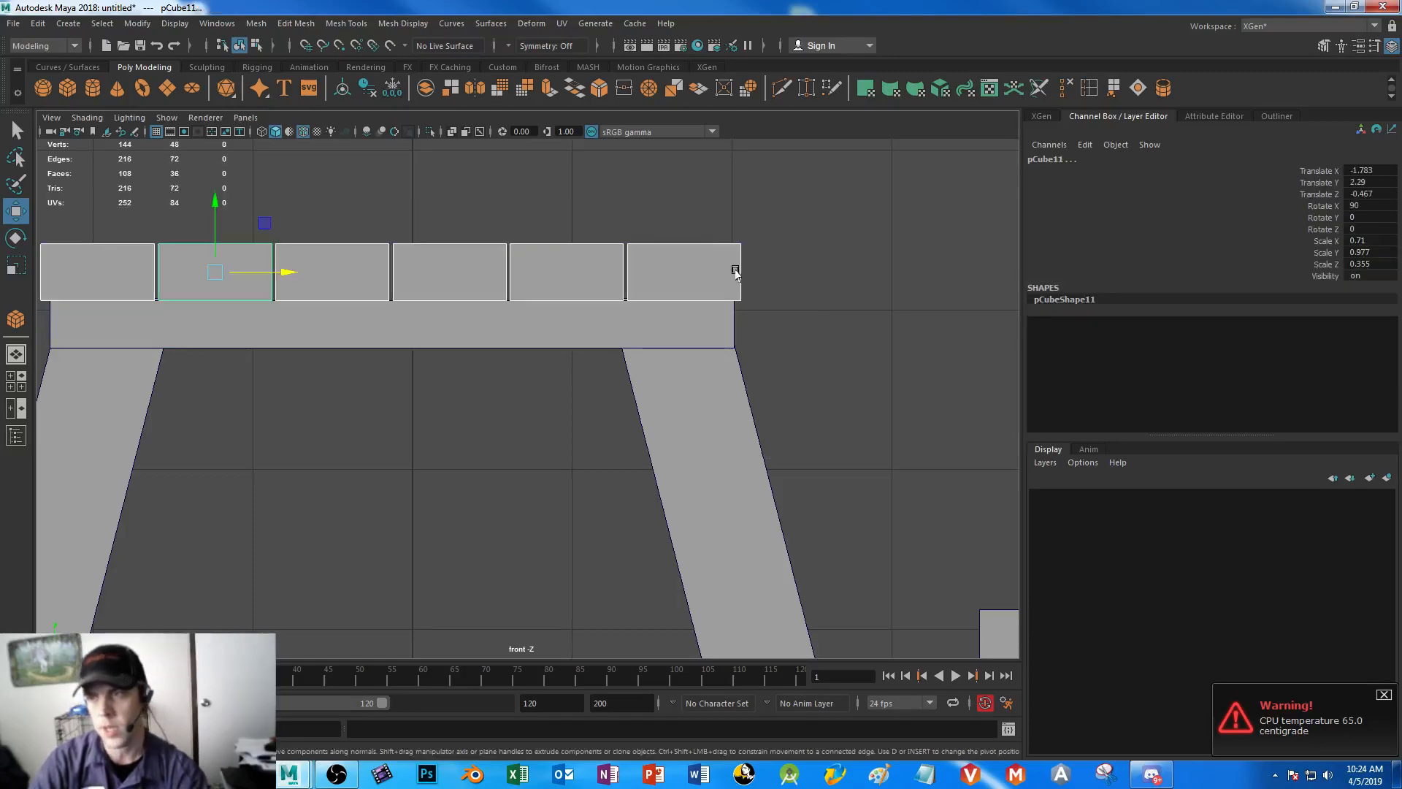
drag(280, 272, 285, 274)
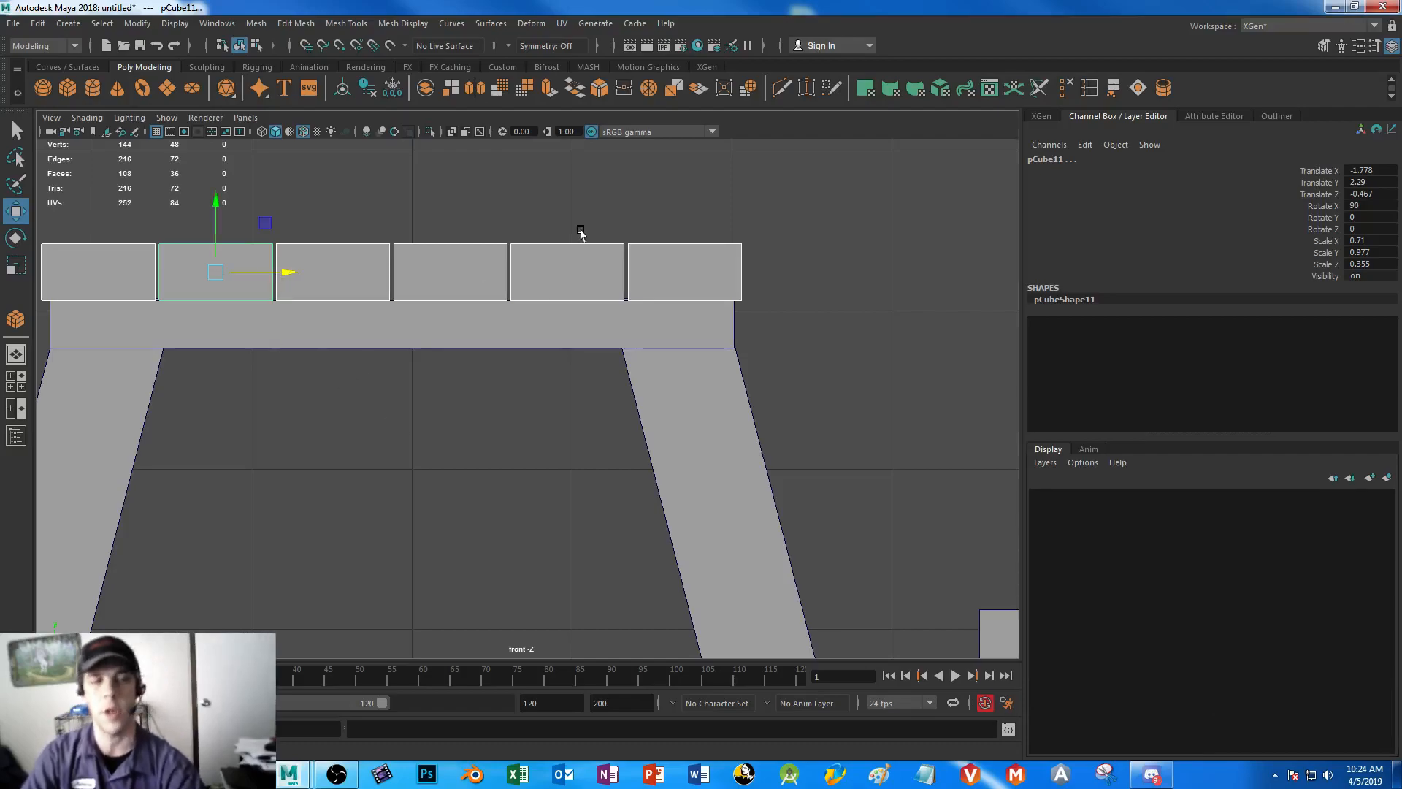
key(space)
key(space)
alt+drag(495, 446, 706, 352)
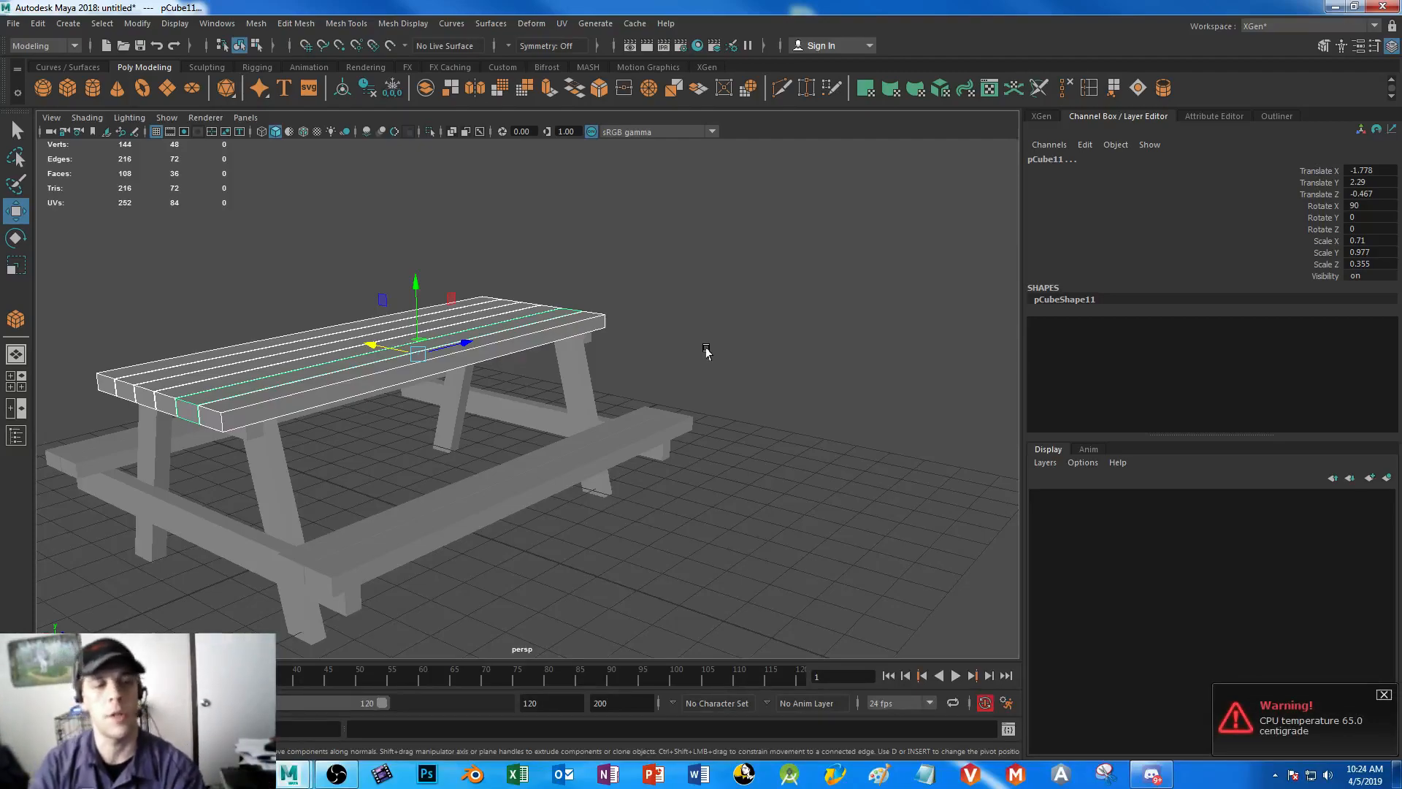
click(612, 555)
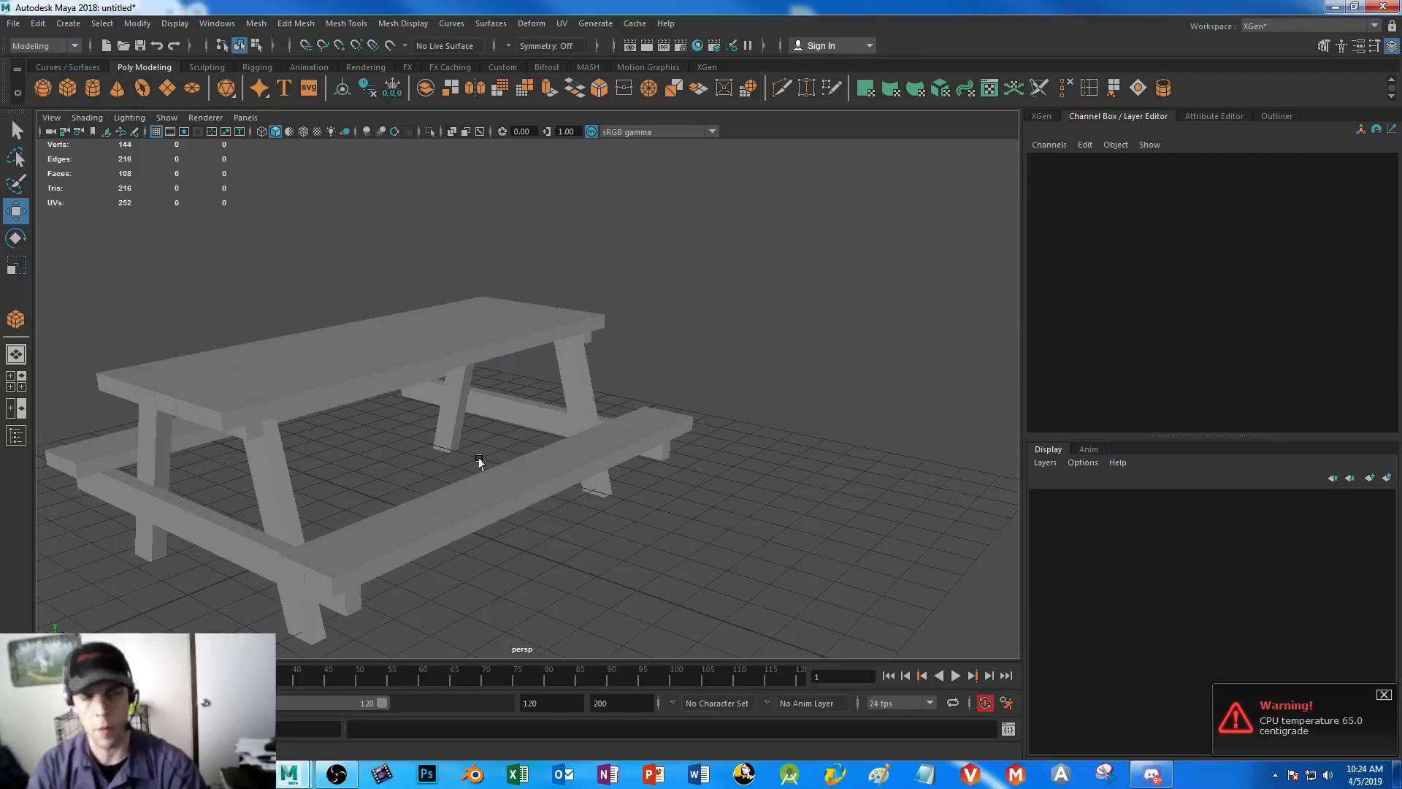
alt+drag(674, 538, 478, 523)
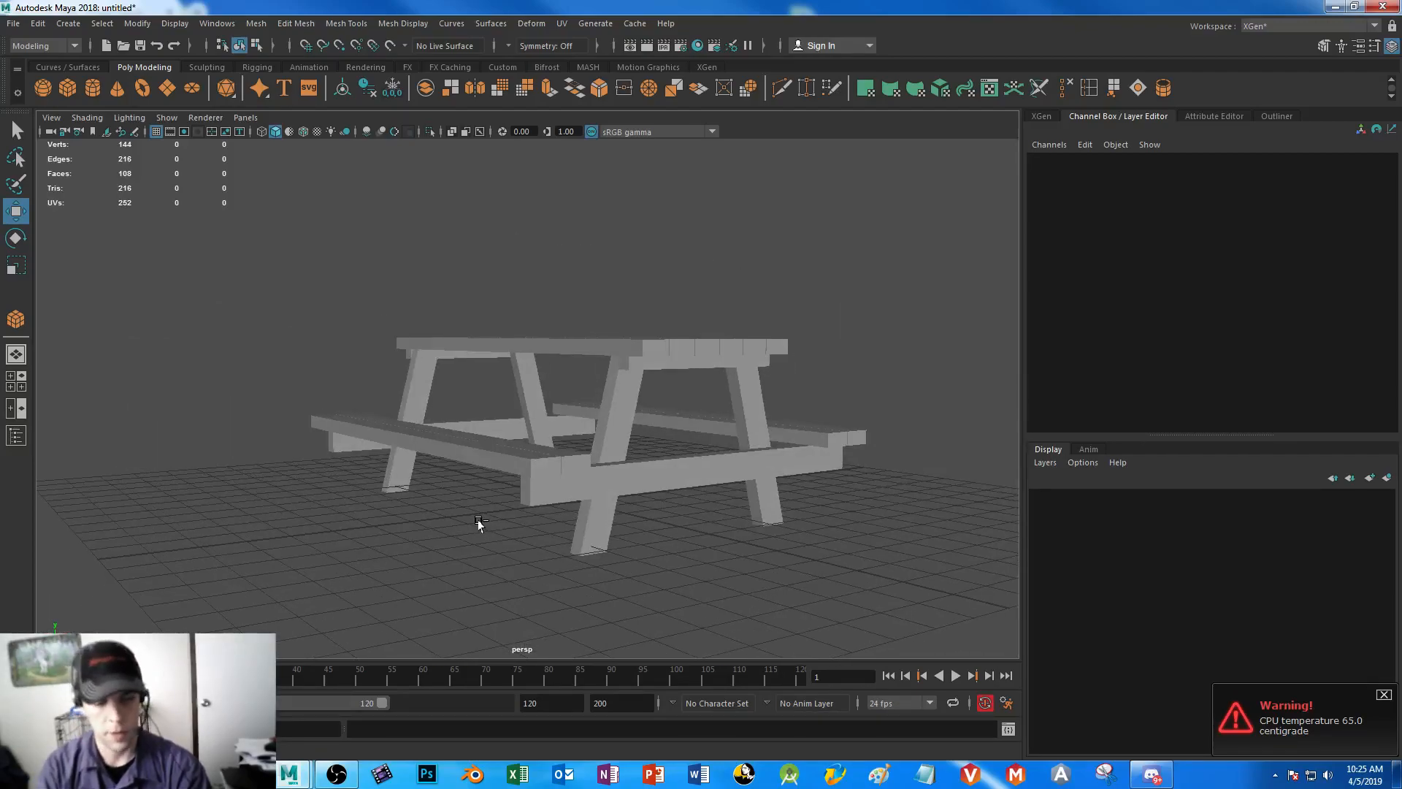
- Save the scene as a Maya Binary file named PicnicTable in a new Desktop folder named TutFolder
key(ctrl+s)
text(PicnicTable)
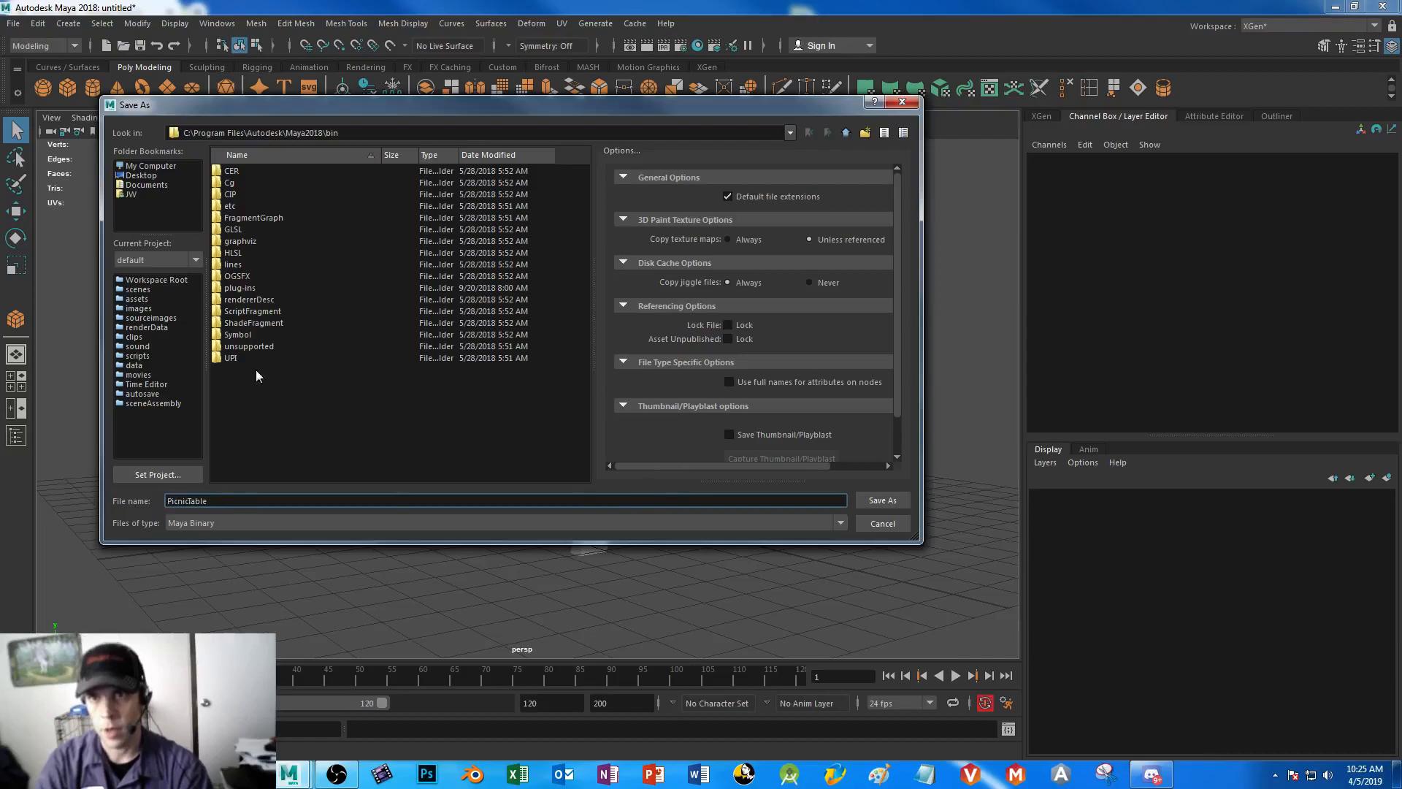
click(149, 180)
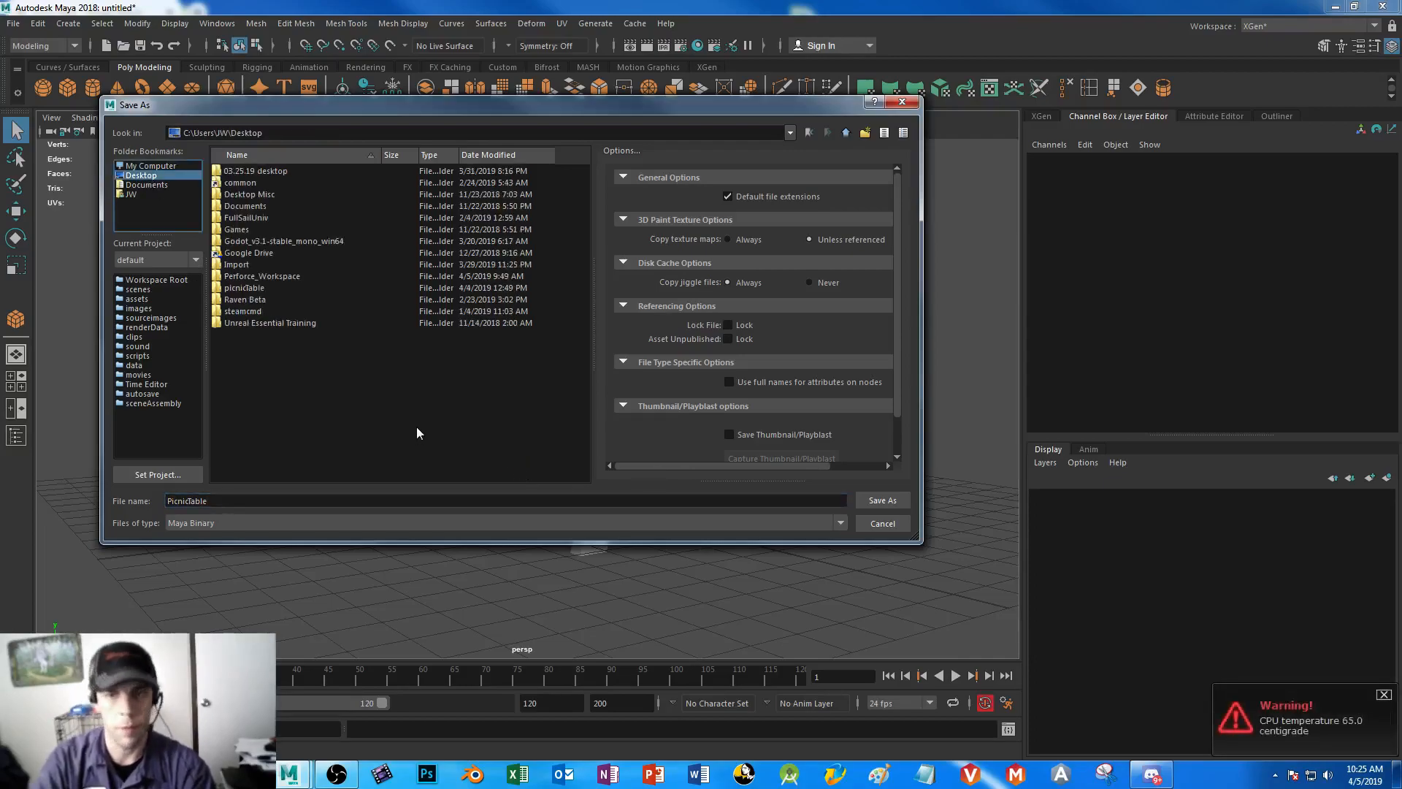
right_click(293, 399)
click(343, 421)
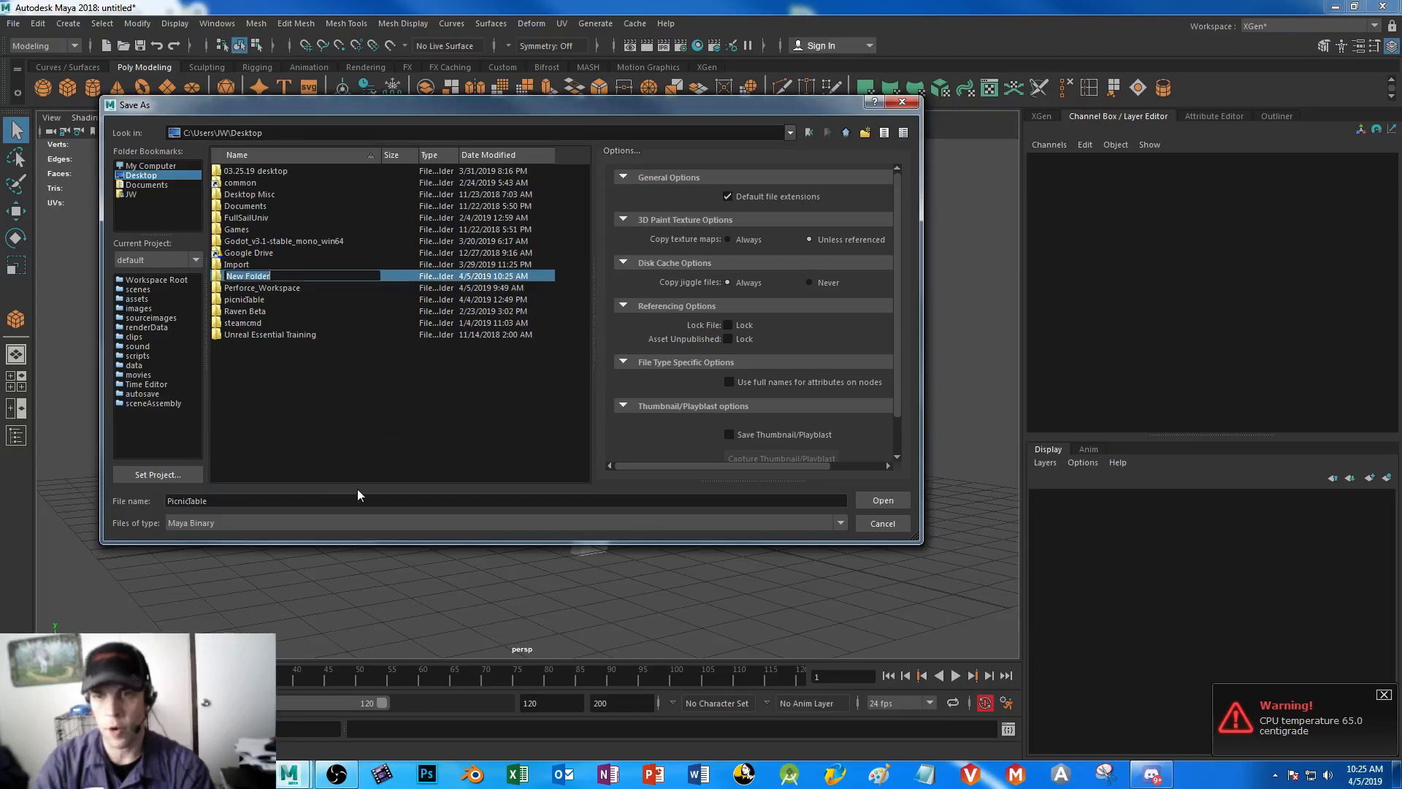
text(TutF)
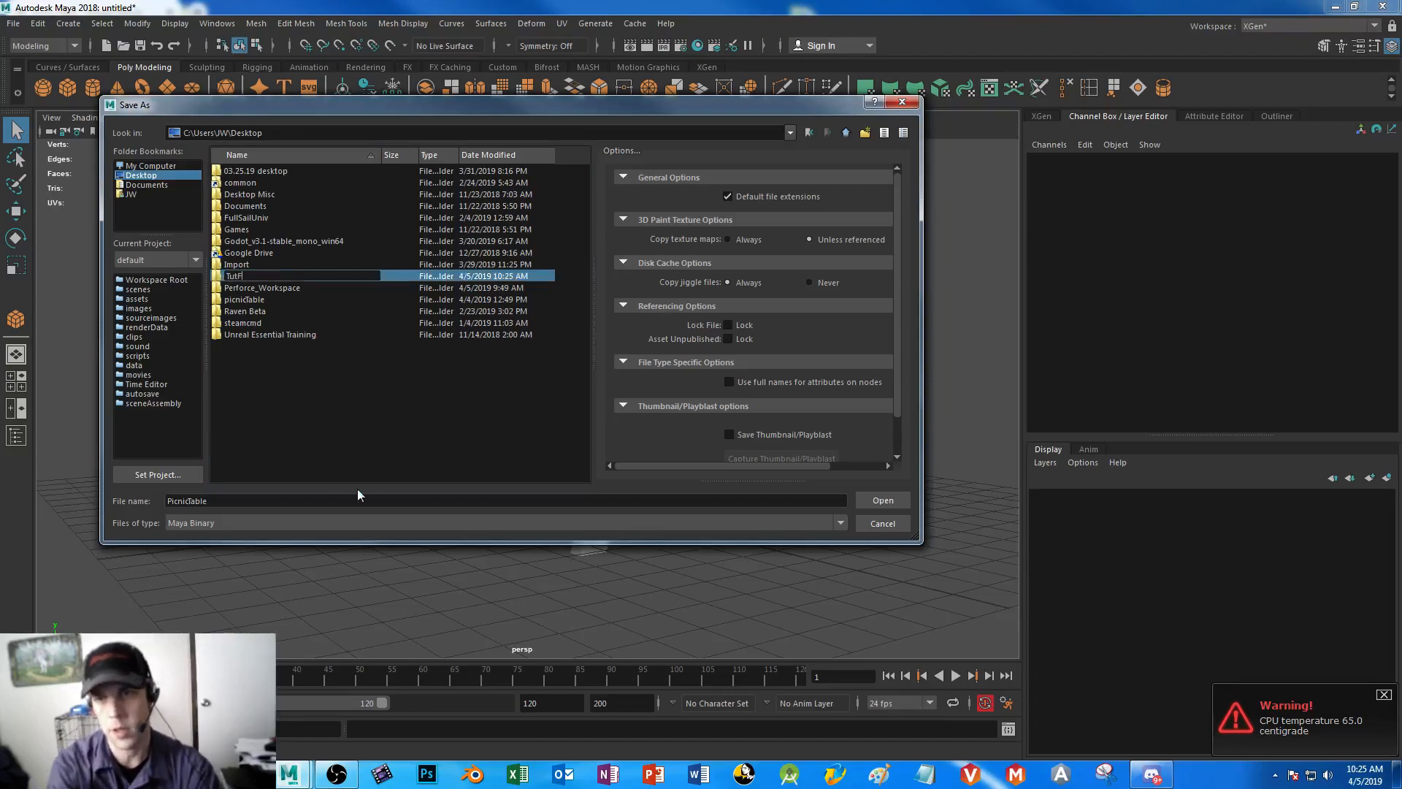
text(older)
key(Return)
key(Return)
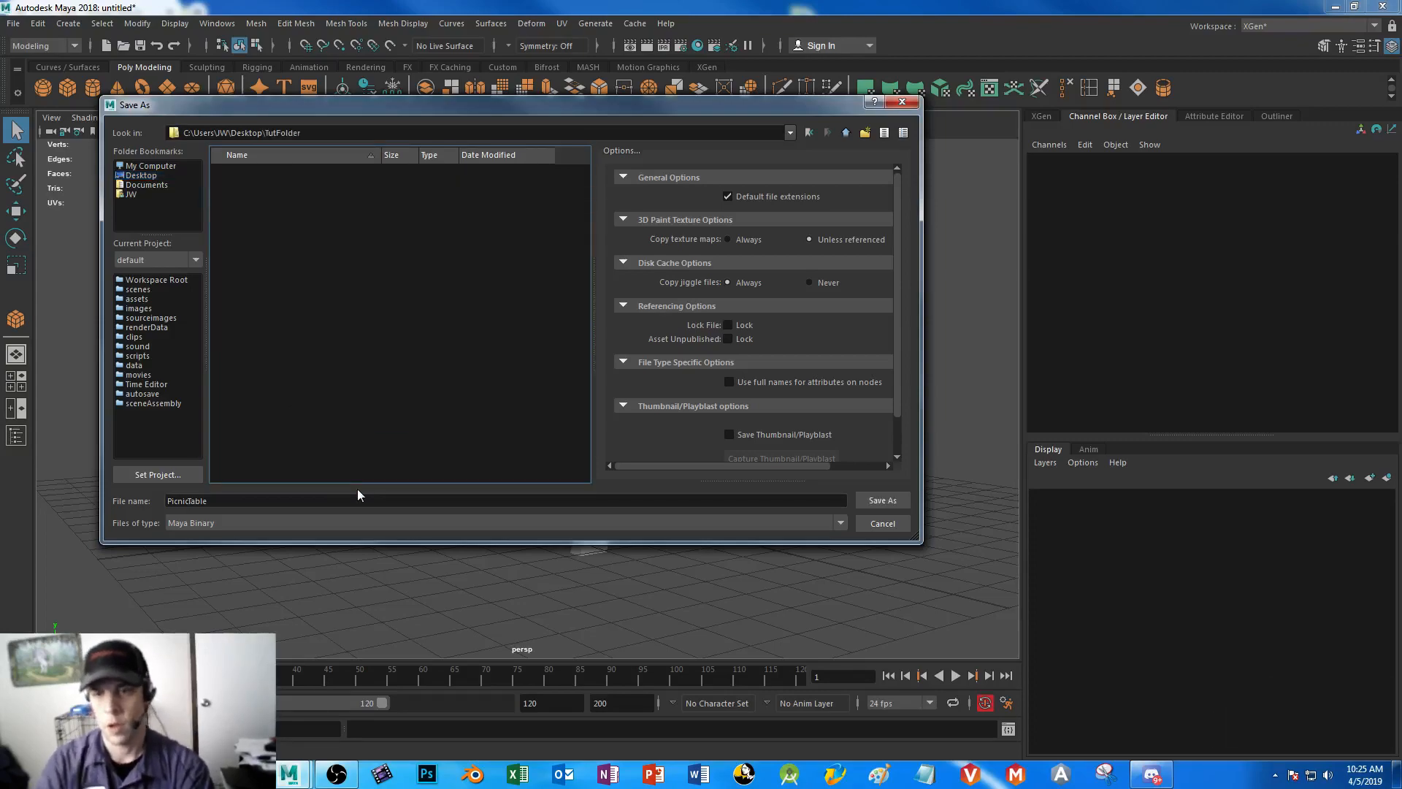
click(883, 501)
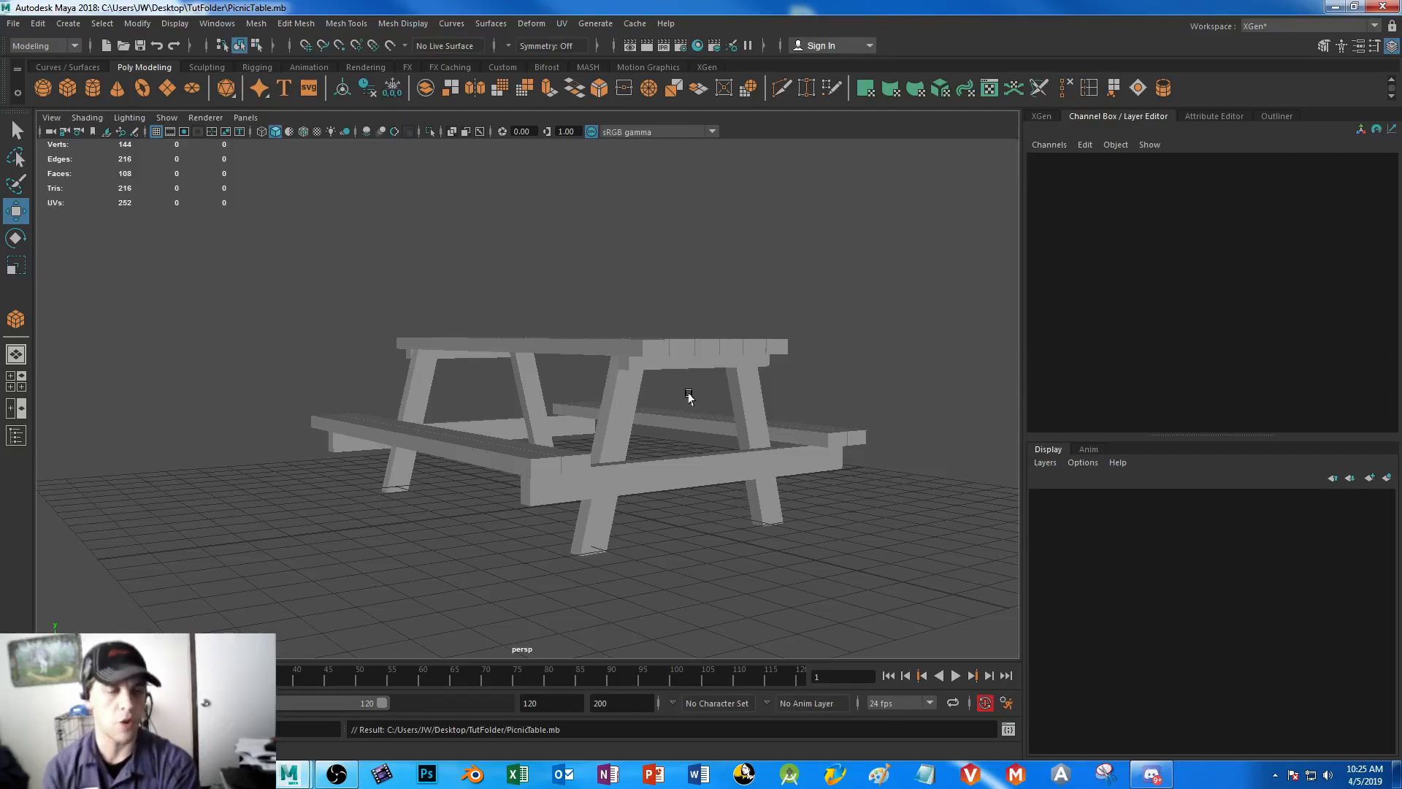
- Create a polygon ground plane about 65.6 wide and 68.9 high under and around the picnic table
alt+drag(844, 510, 491, 693)
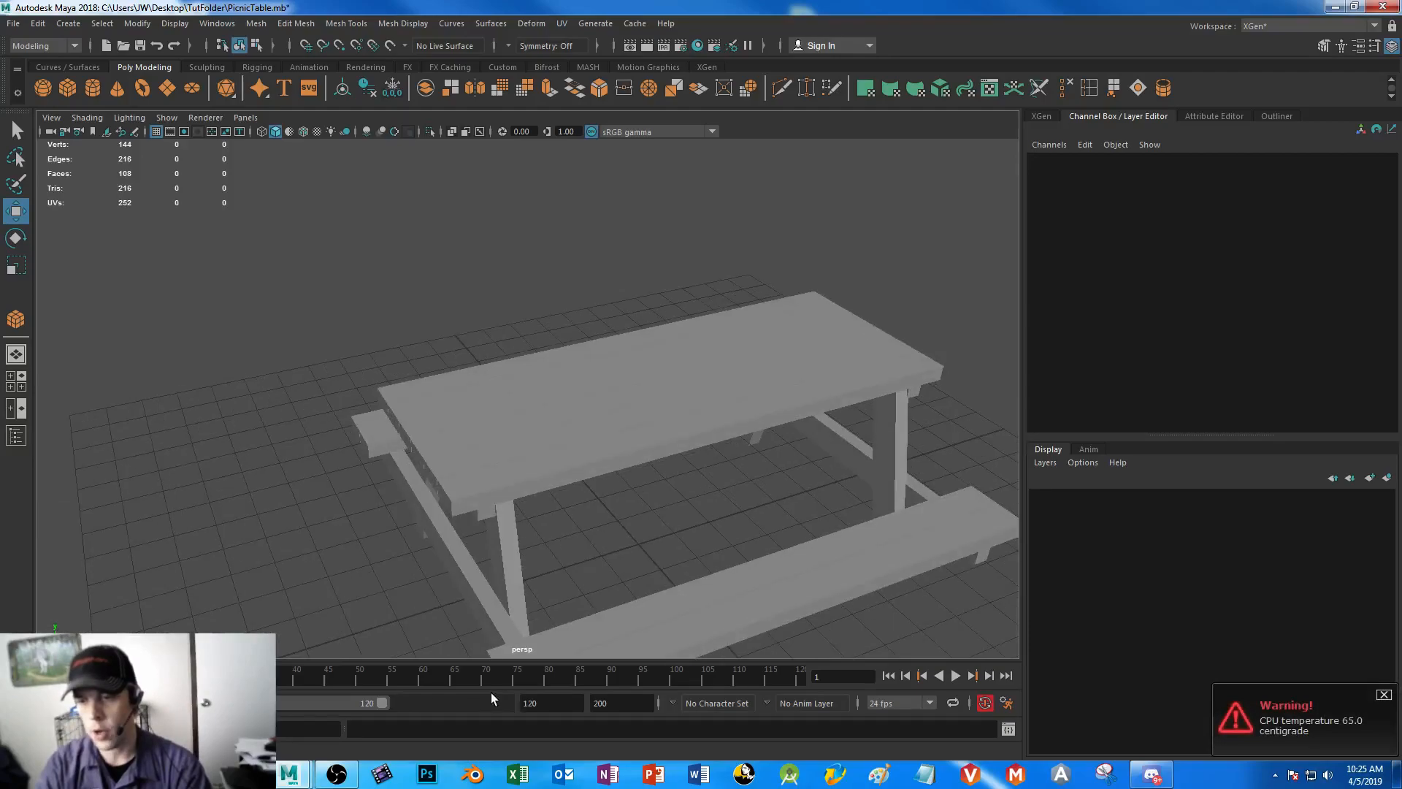
alt+drag(292, 507, 526, 504)
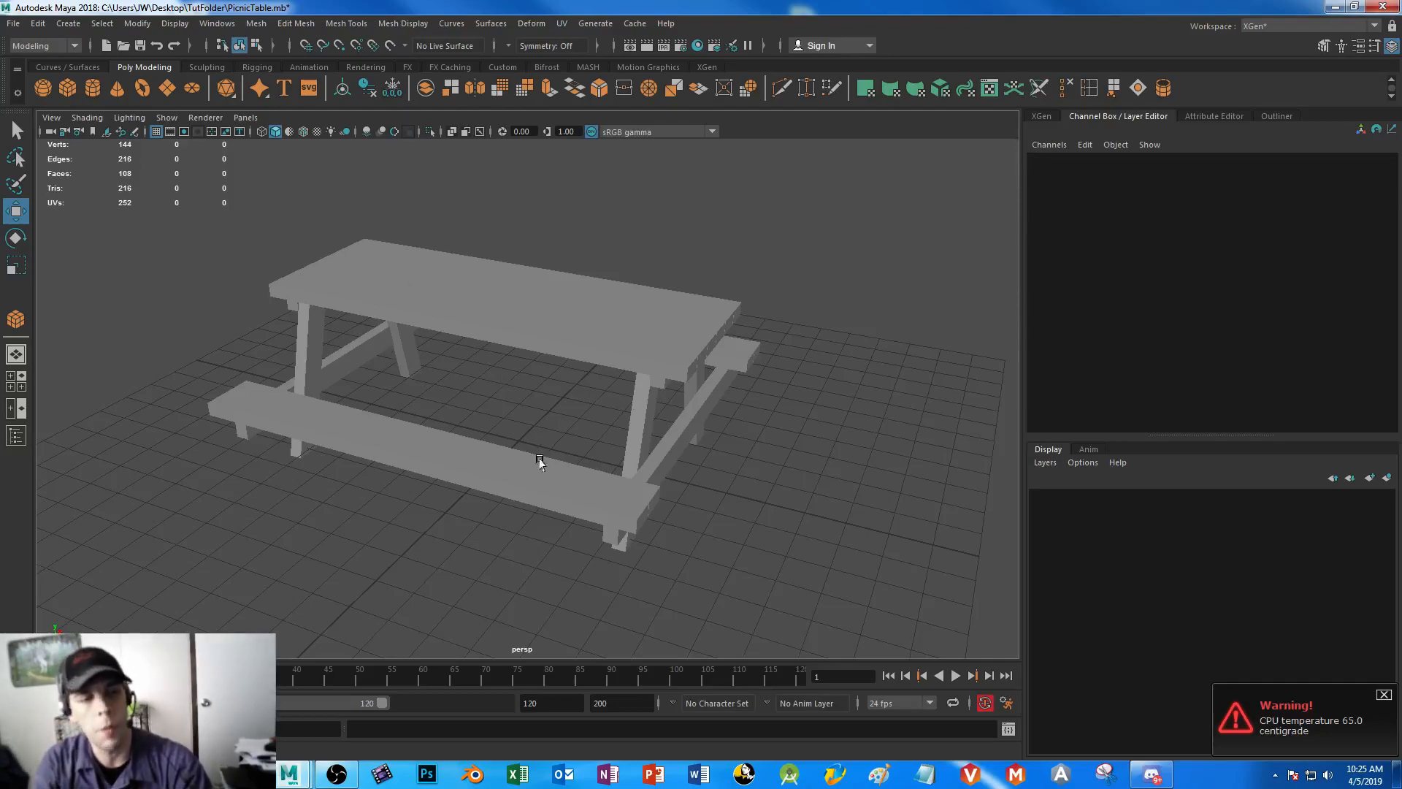
click(167, 87)
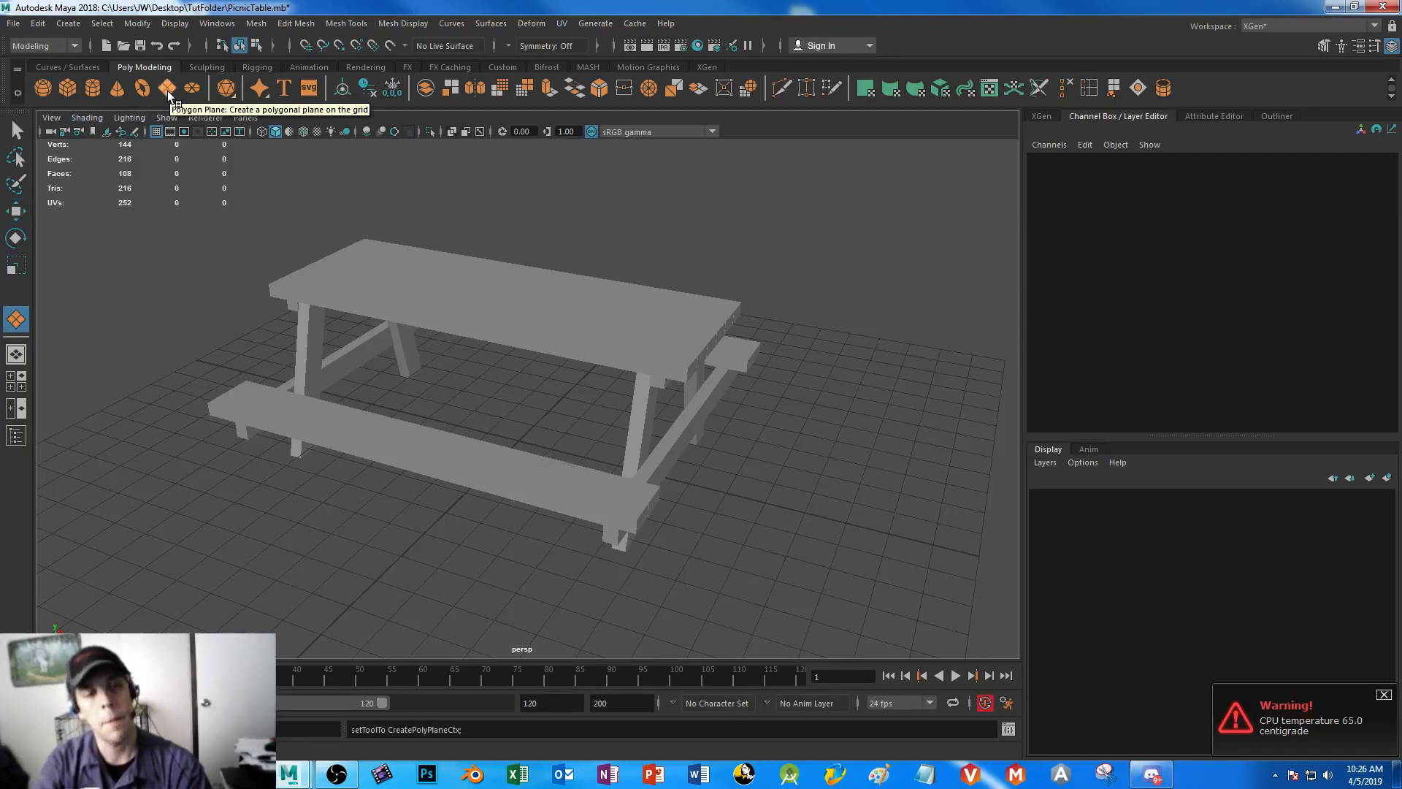
scroll(594, 351, down, 10)
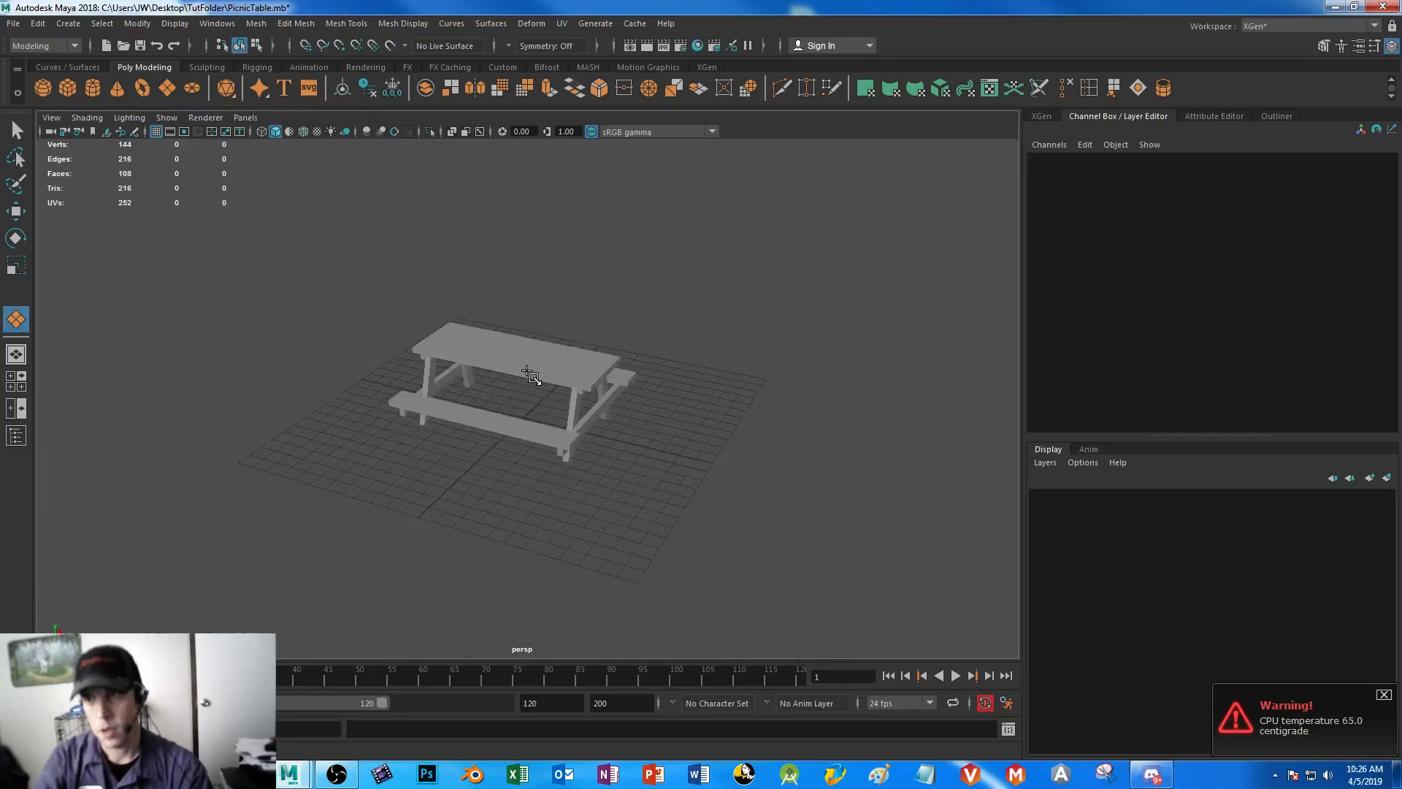
alt+drag(514, 381, 485, 400)
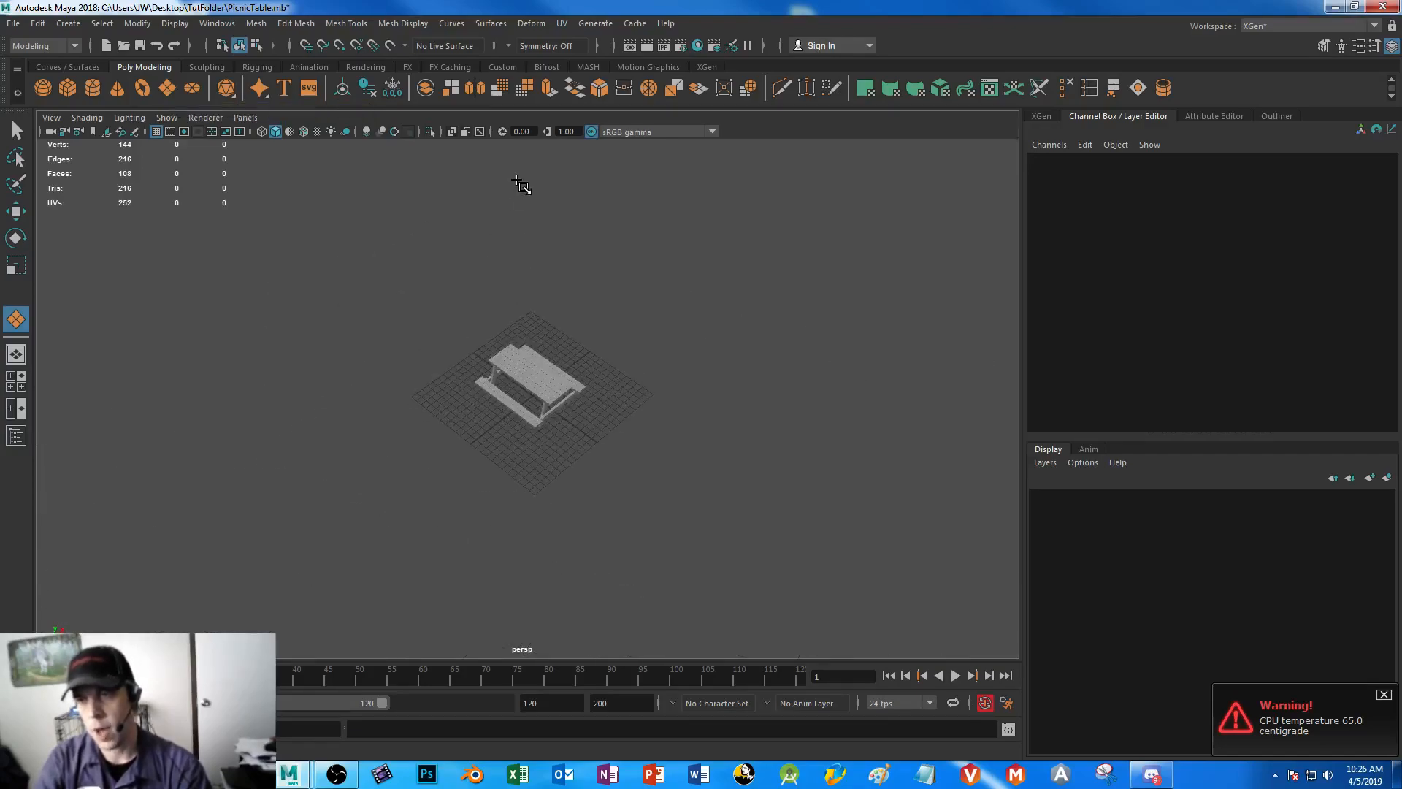
drag(524, 180, 578, 679)
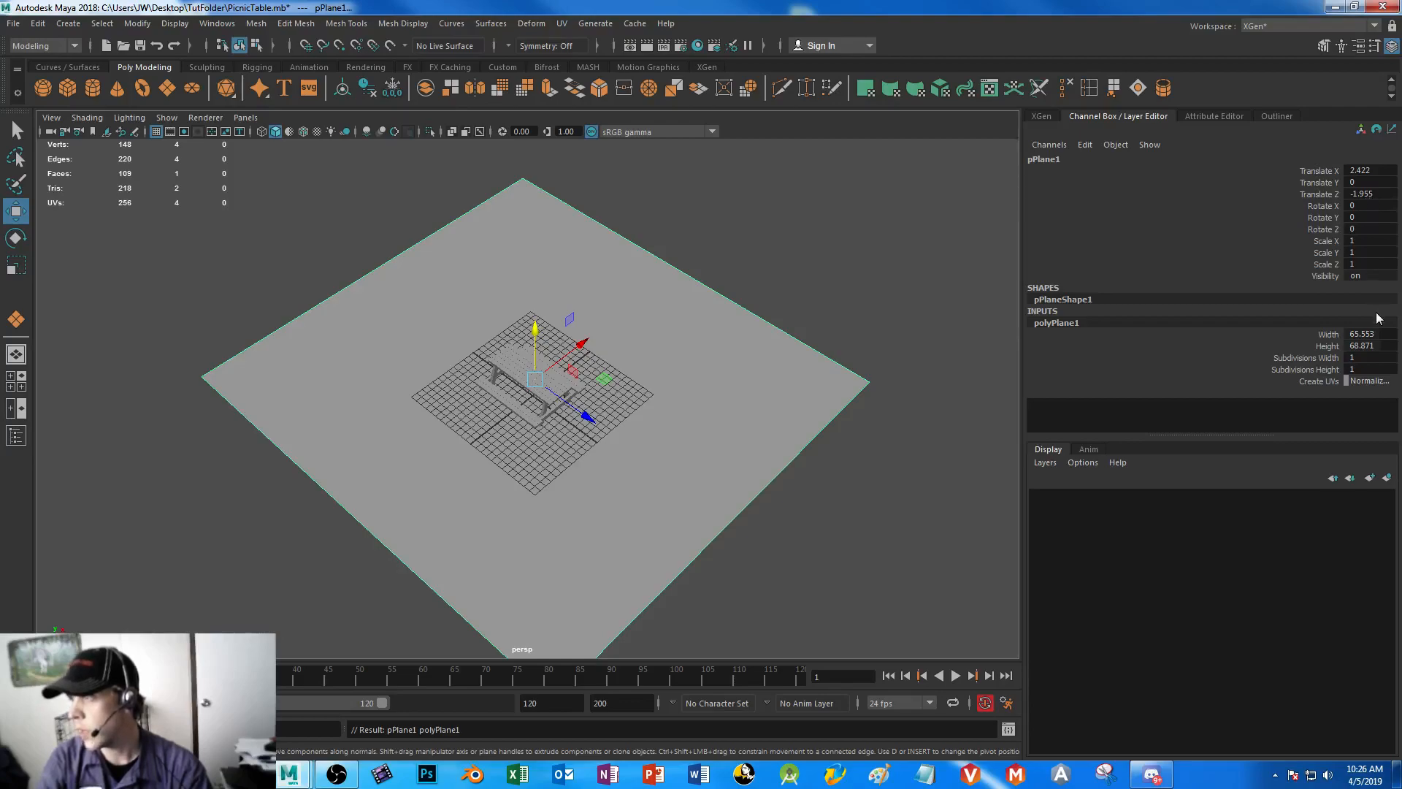
- Set the ground plane's Subdivisions Width and Subdivisions Height to 25
click(1358, 359)
click(1363, 369)
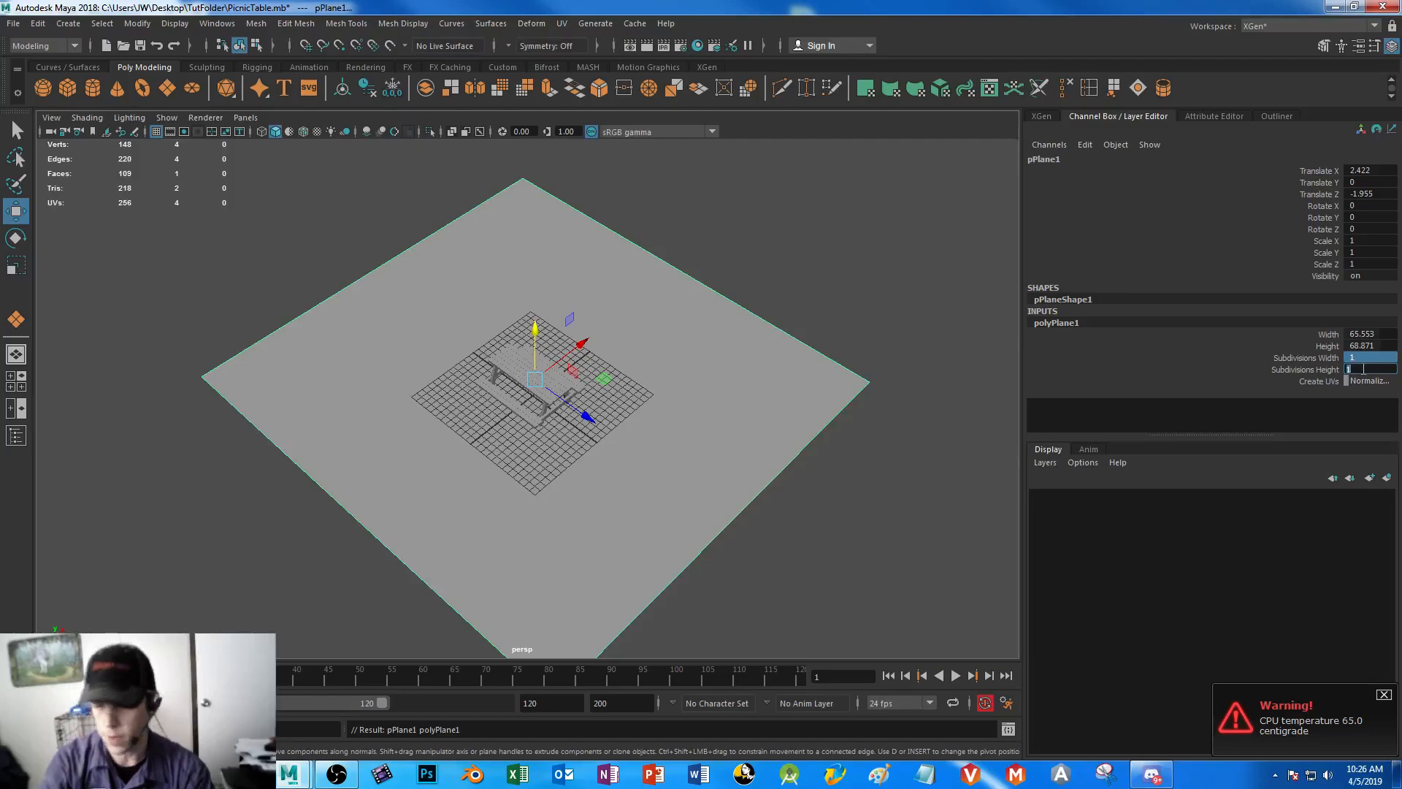
text(25)
key(Return)
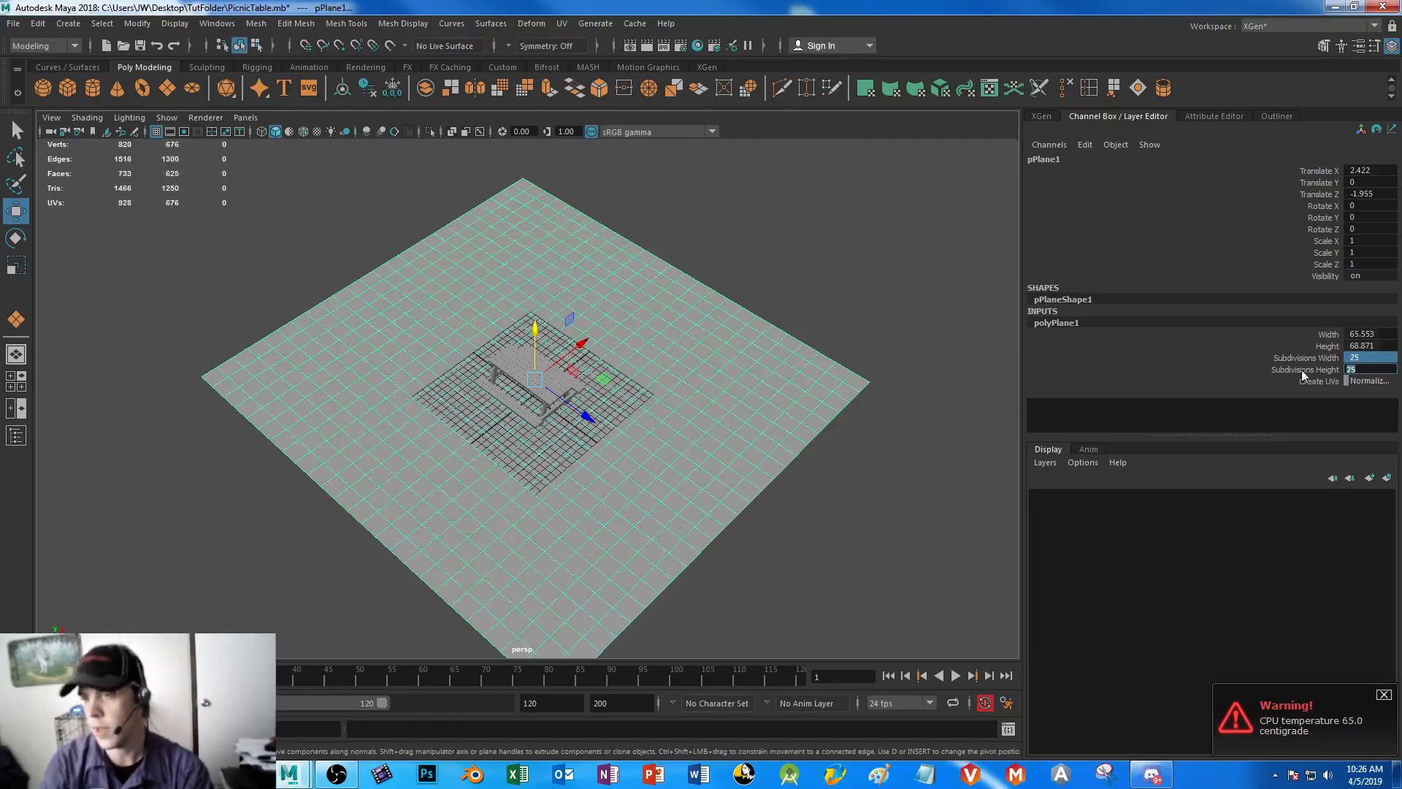
- Group all the picnic table parts together without the ground plane, and clear the selection
alt+drag(698, 495, 667, 382)
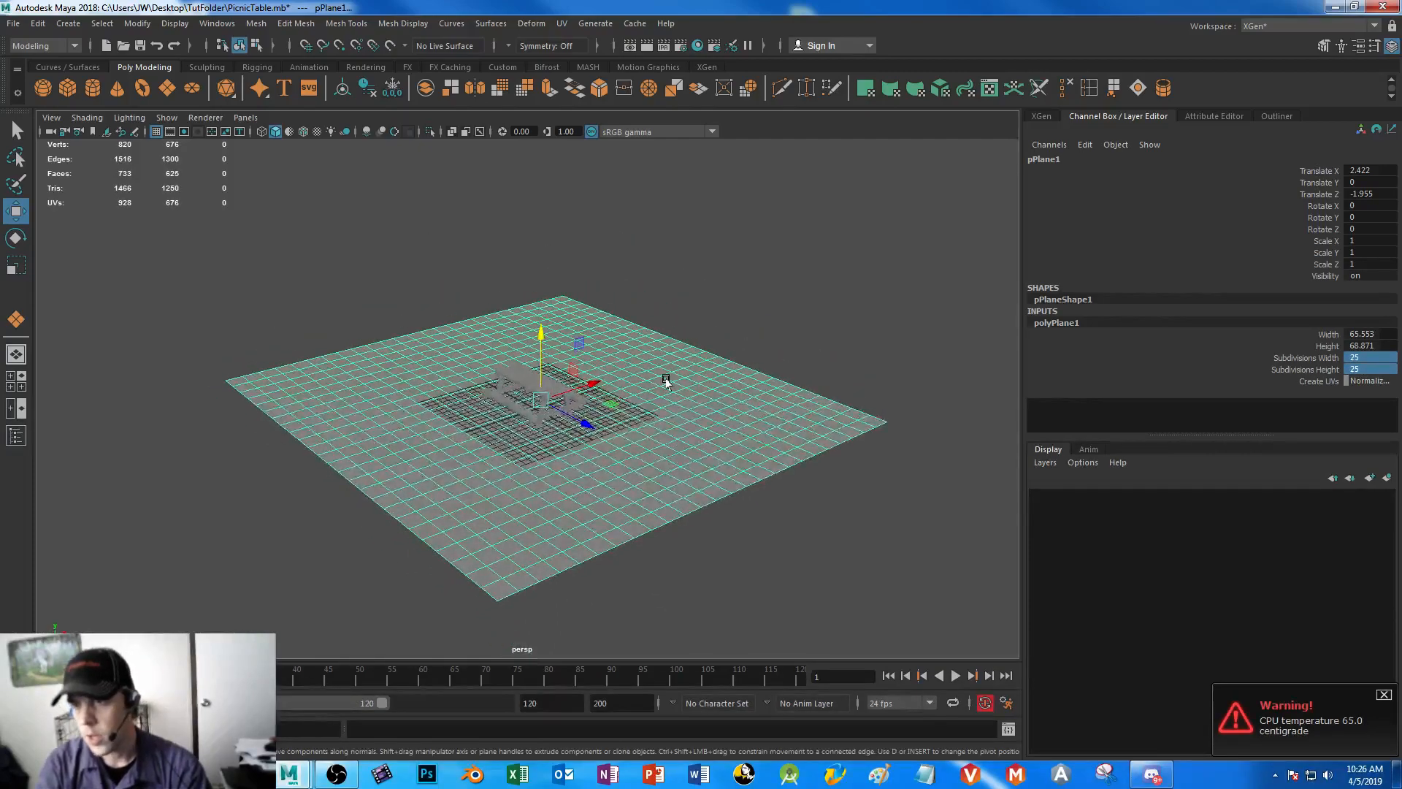
alt+right_drag(667, 382, 880, 577)
alt+drag(698, 501, 635, 486)
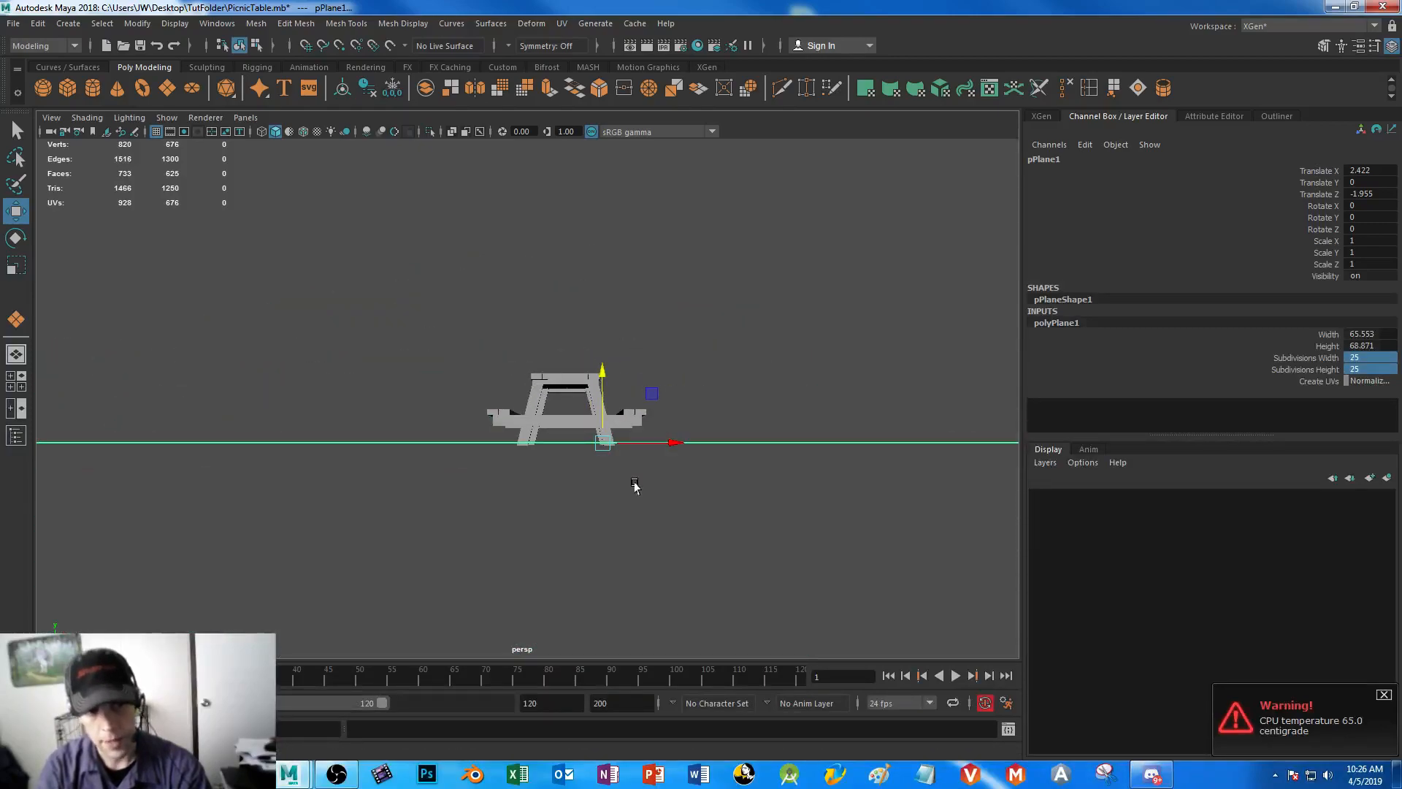
drag(435, 337, 690, 429)
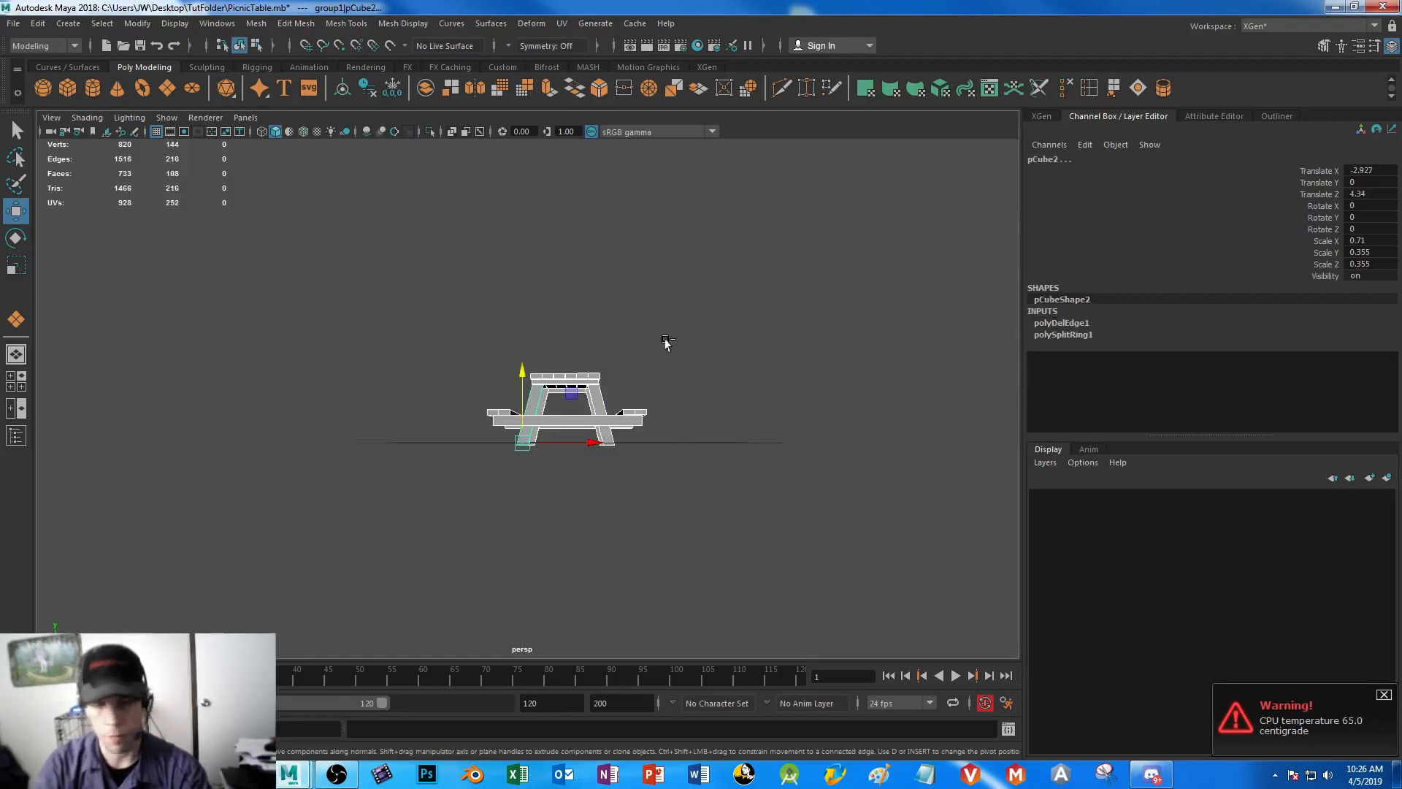
key(ctrl+g)
click(713, 310)
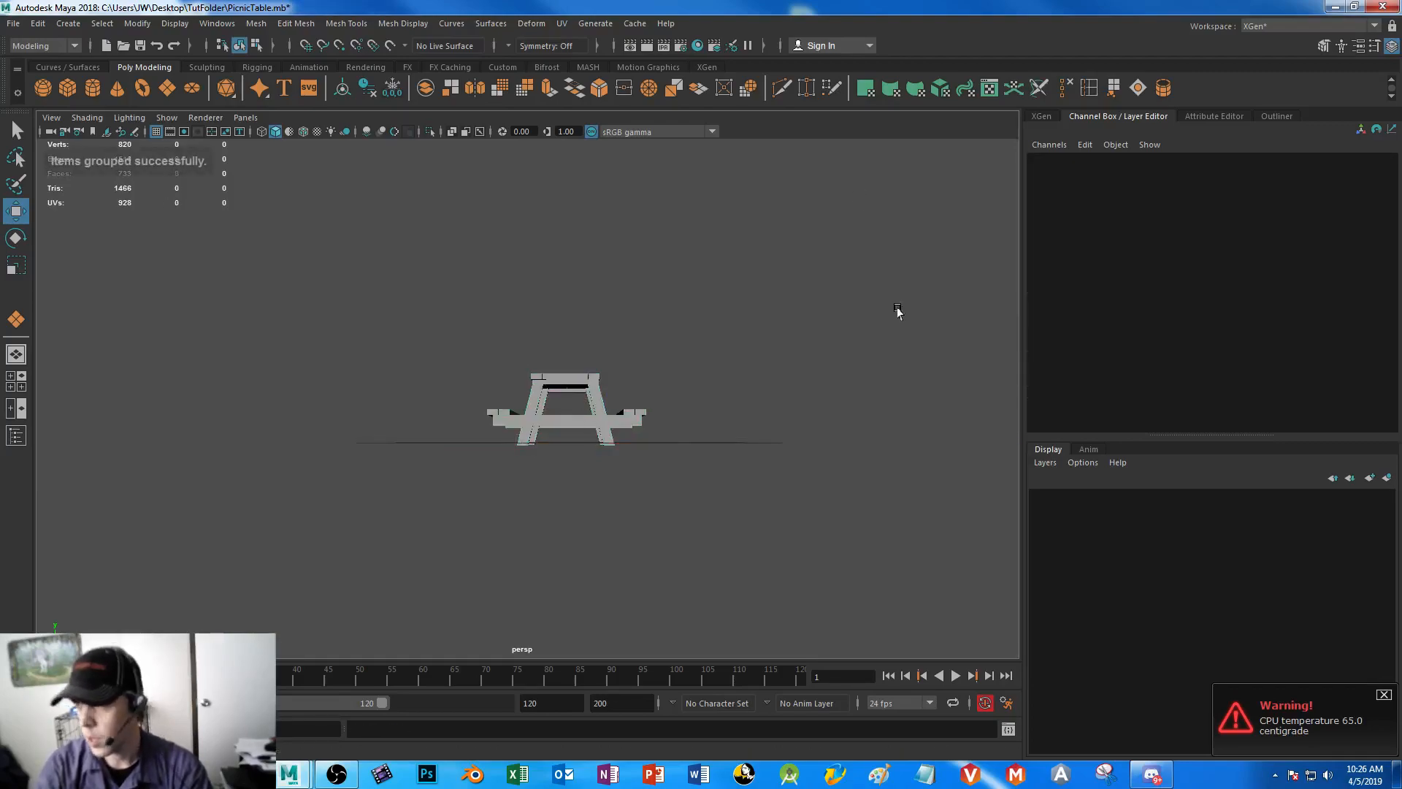
- Select individual table parts in the viewport to check how the grouped table selects, and clear the selection
click(594, 404)
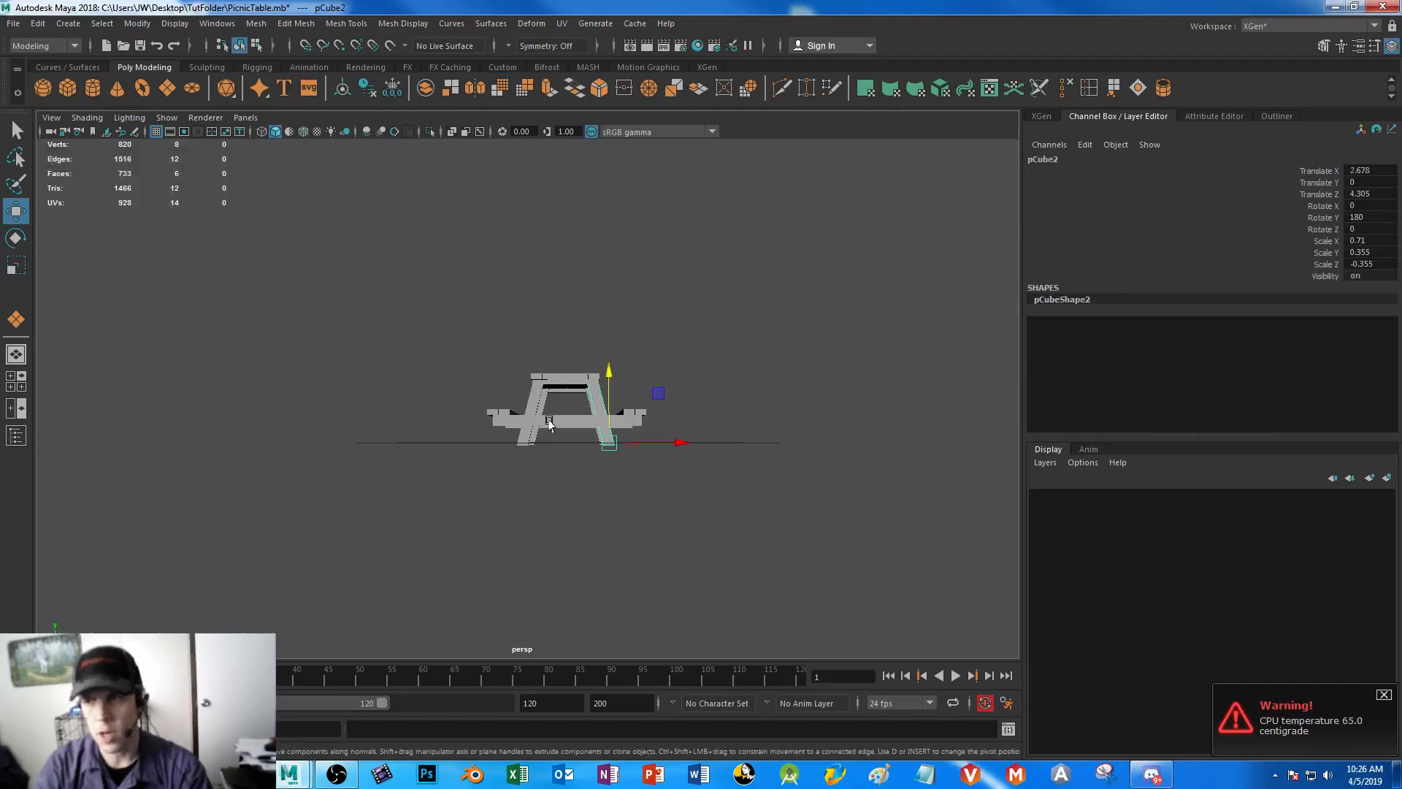
alt+drag(549, 424, 544, 431)
click(494, 416)
click(569, 379)
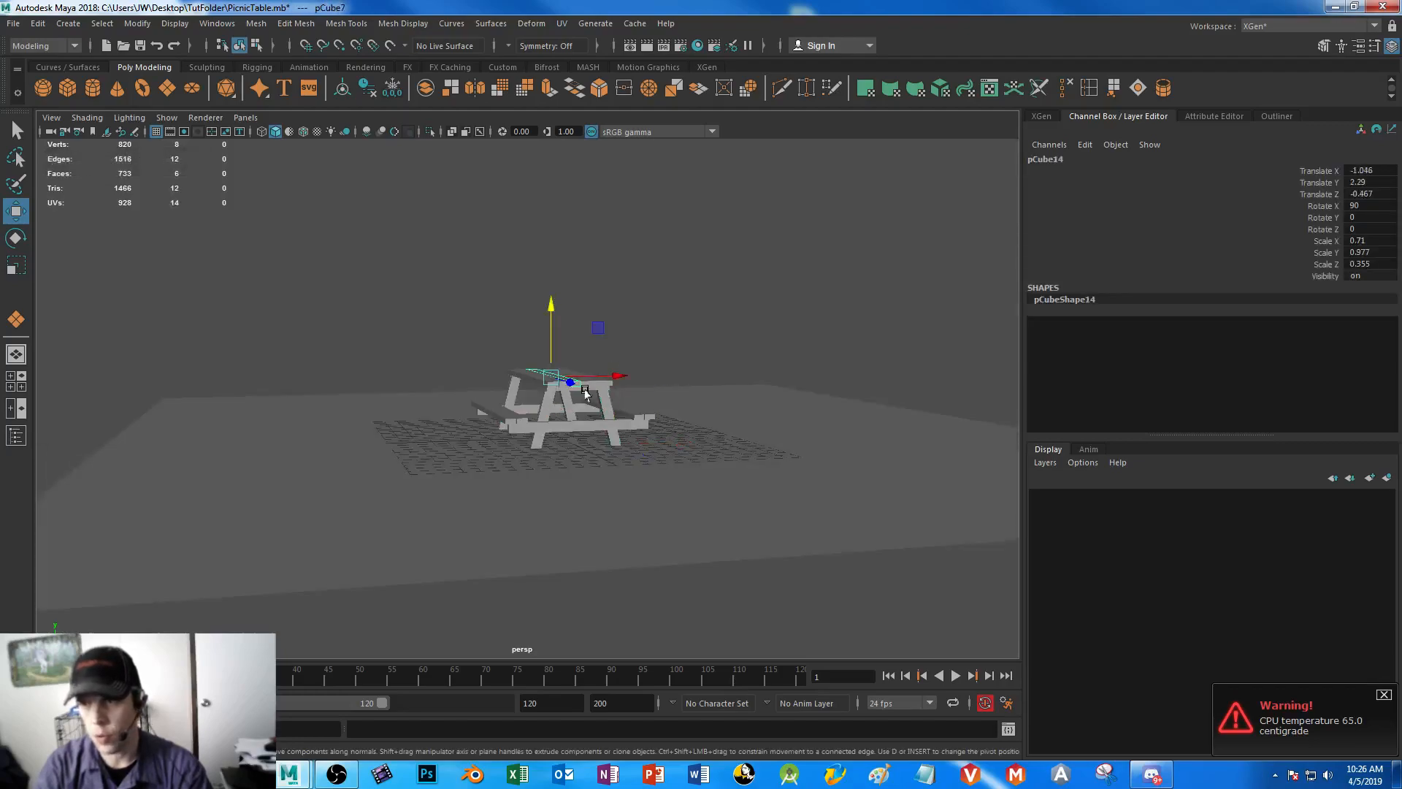
click(769, 272)
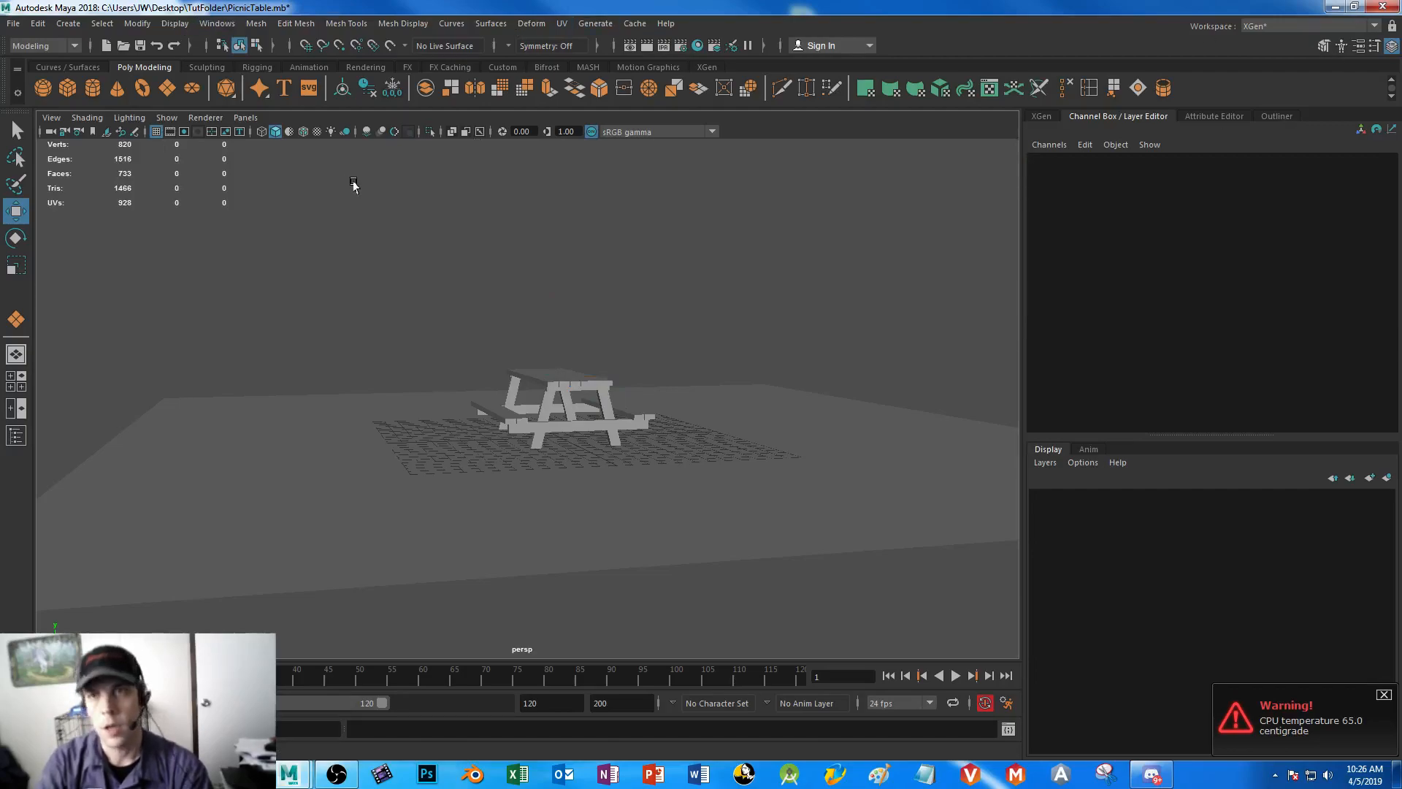
- Find the group that holds all the picnic table parts among the scene objects and rename it PicnicTable
click(217, 26)
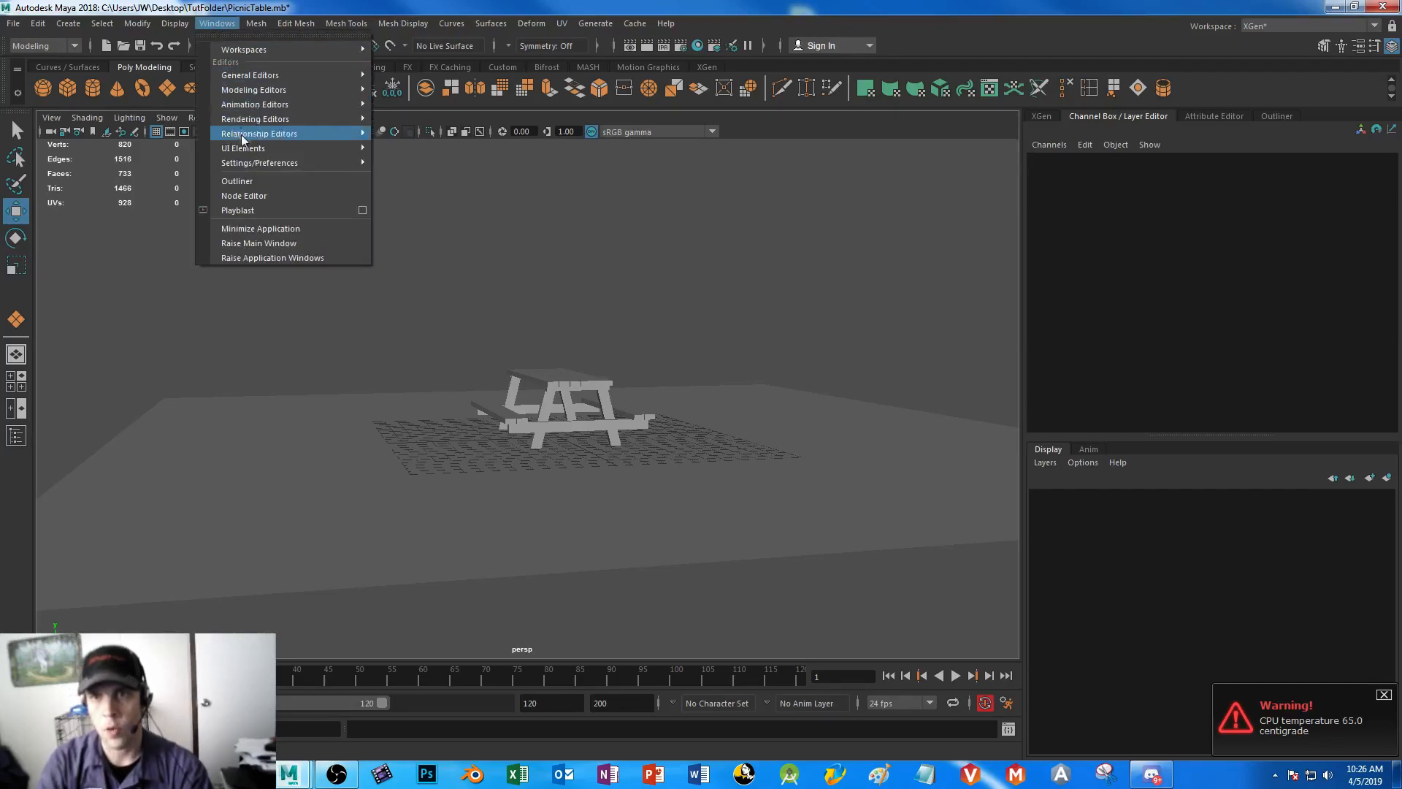
click(249, 184)
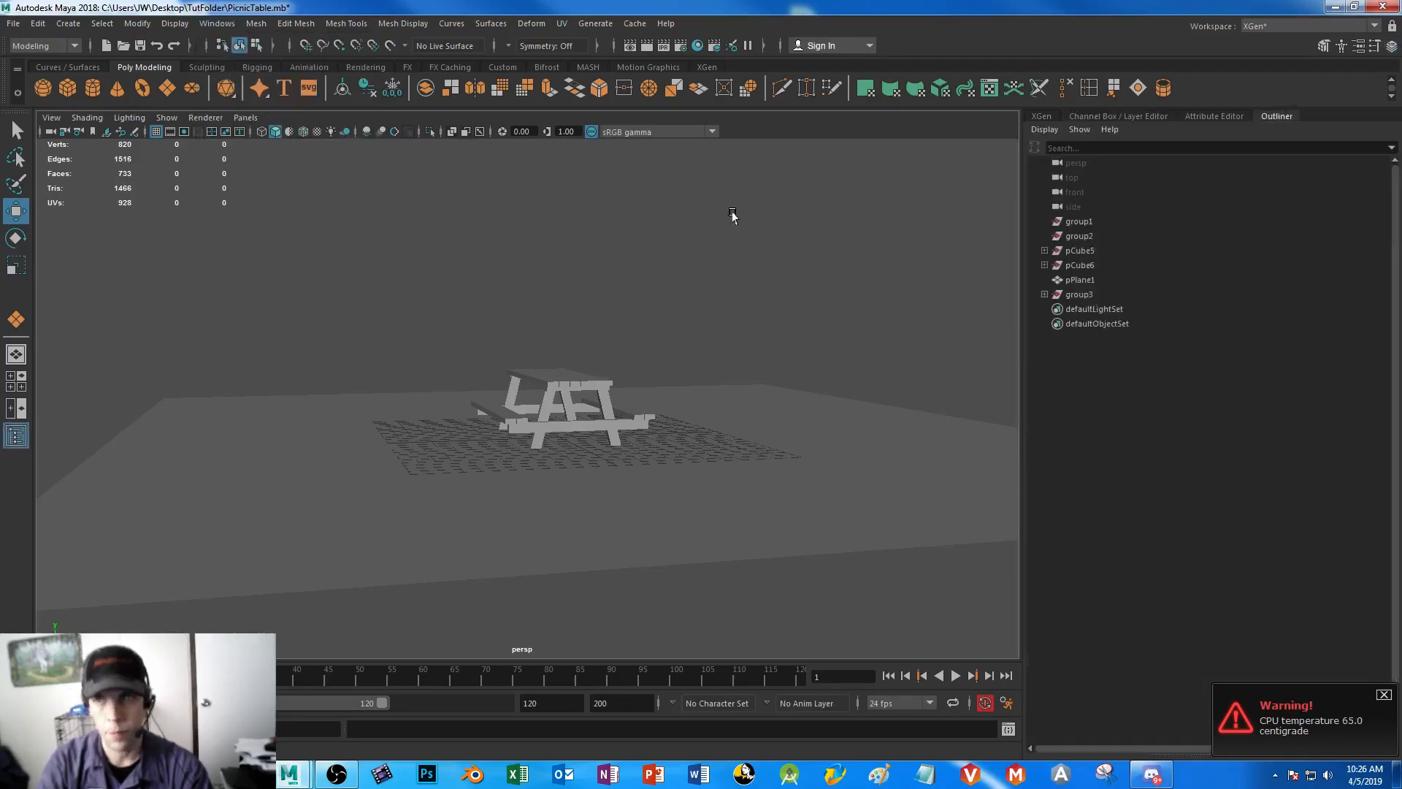
click(1075, 225)
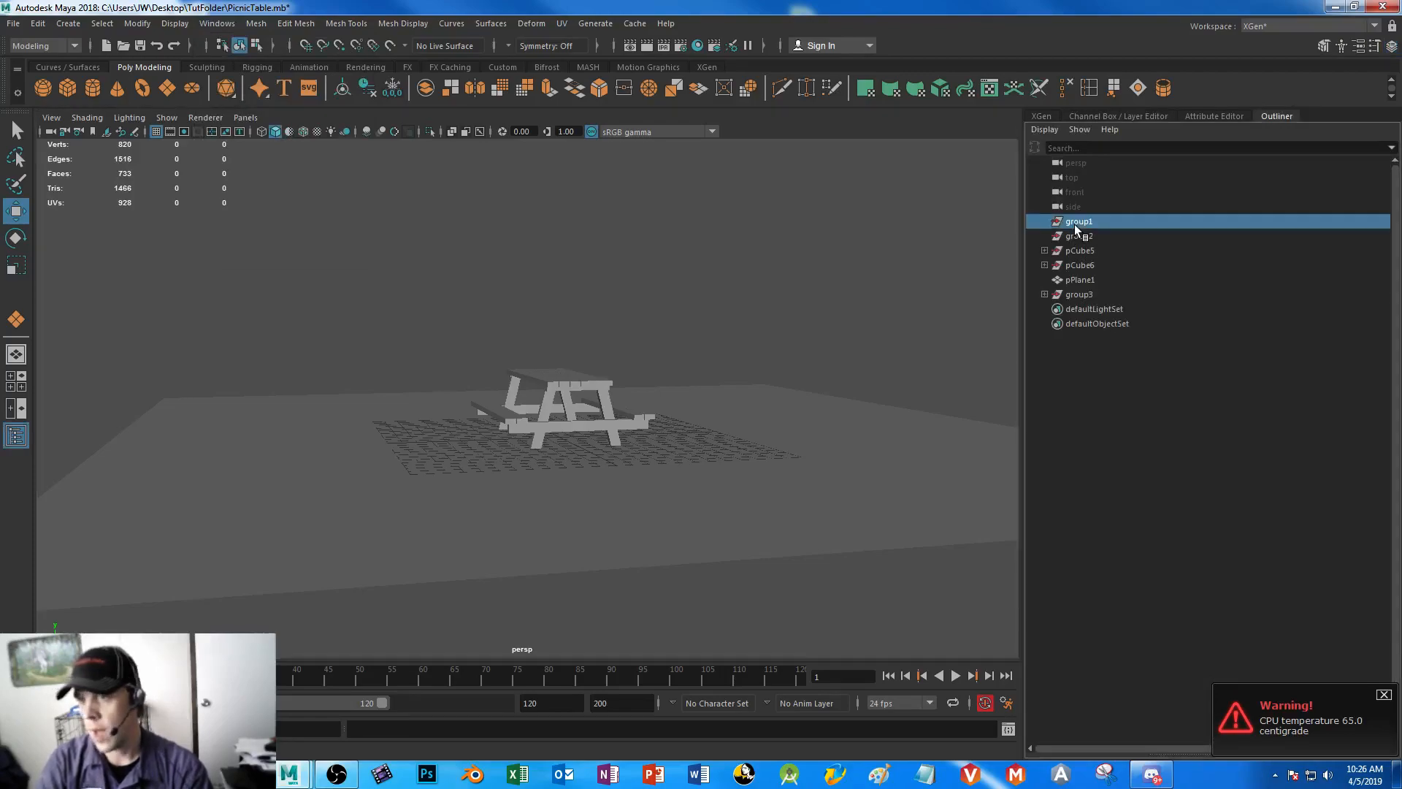
click(1079, 294)
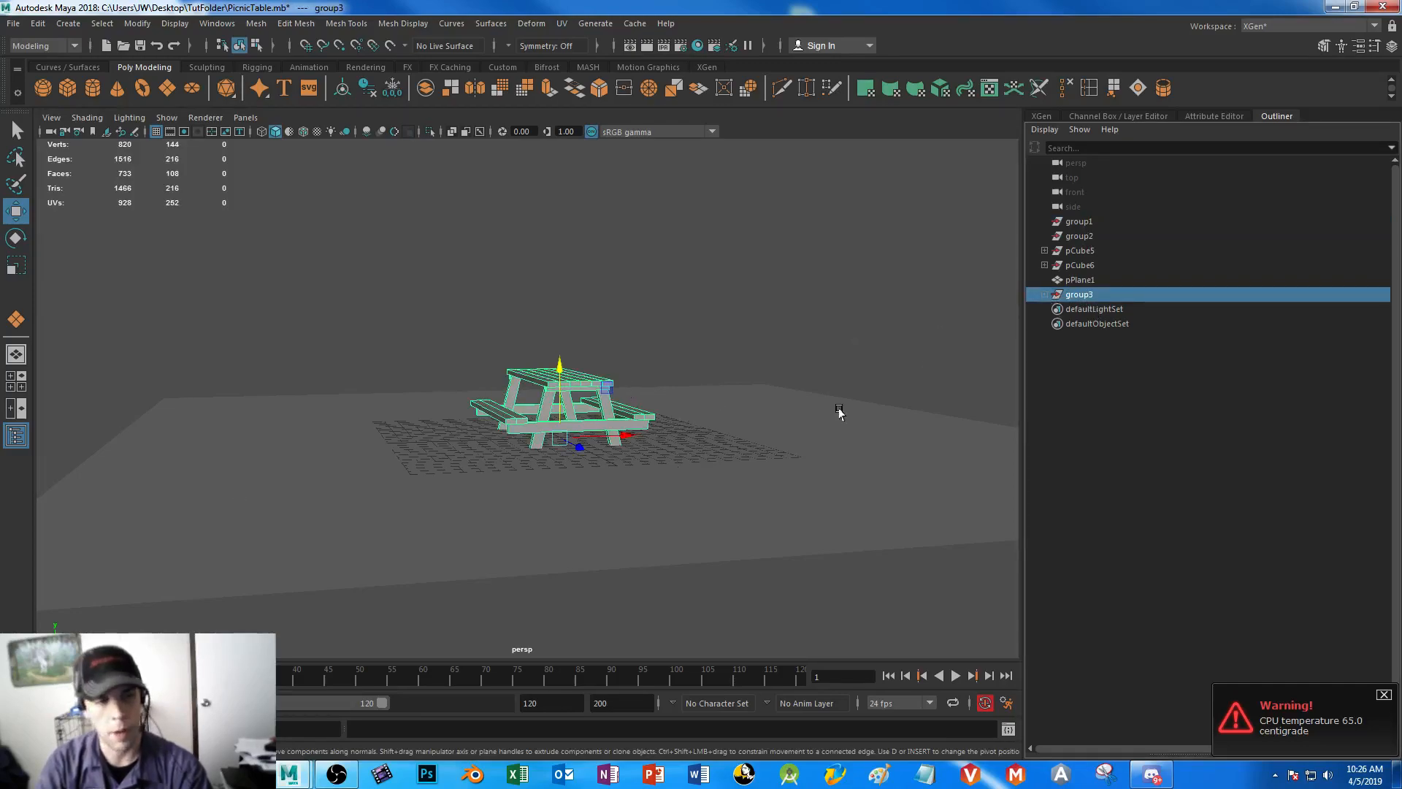
double_click(1078, 295)
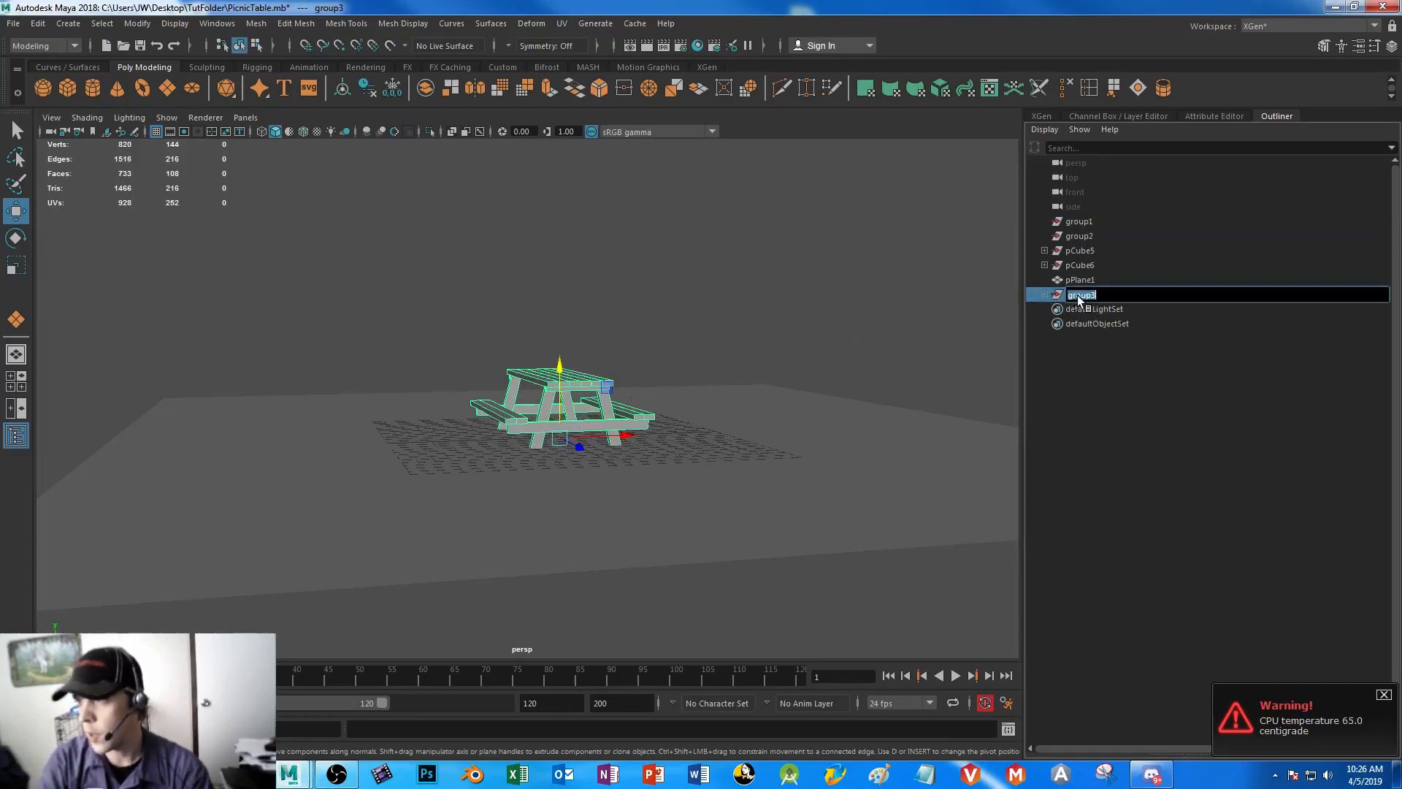
text(Pic)
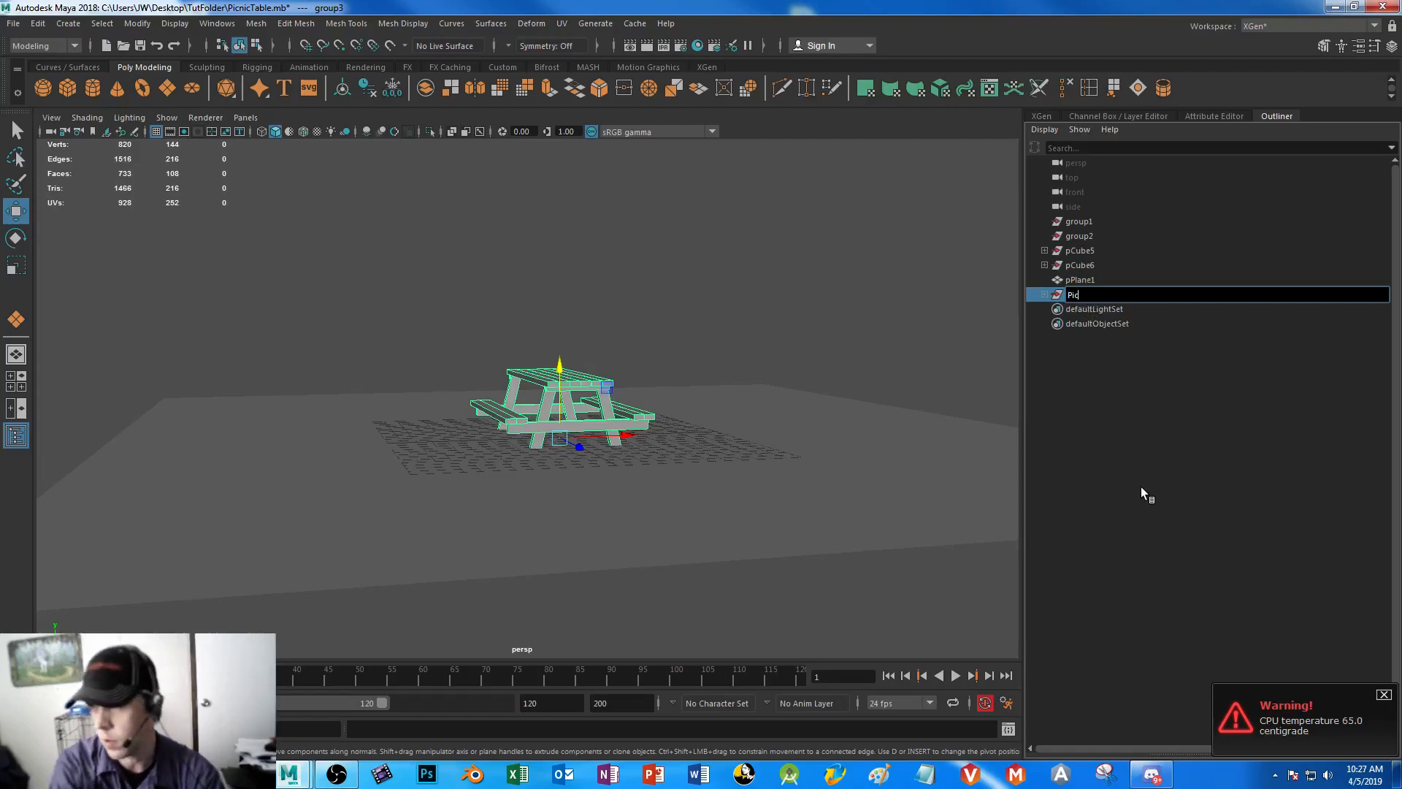
text(nicTable)
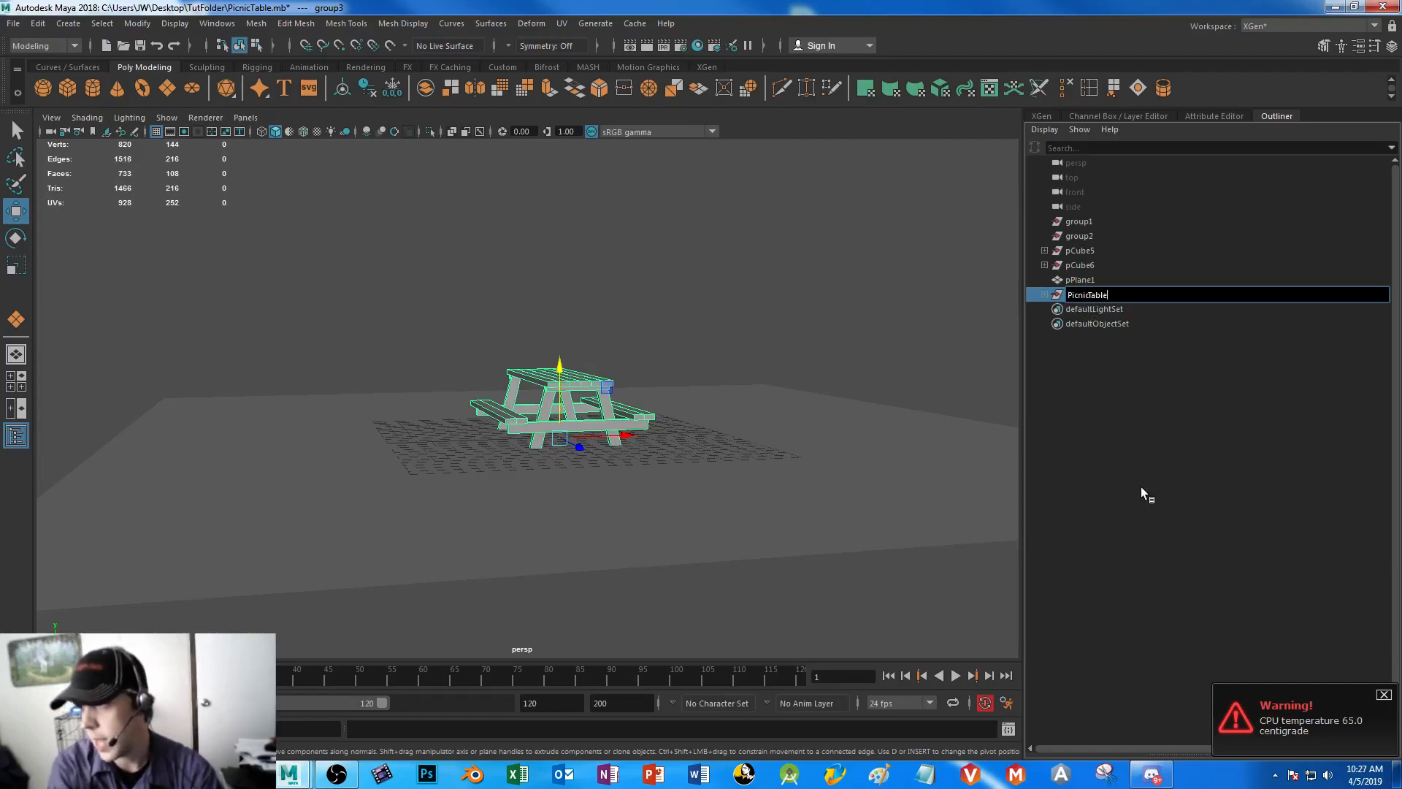
key(Return)
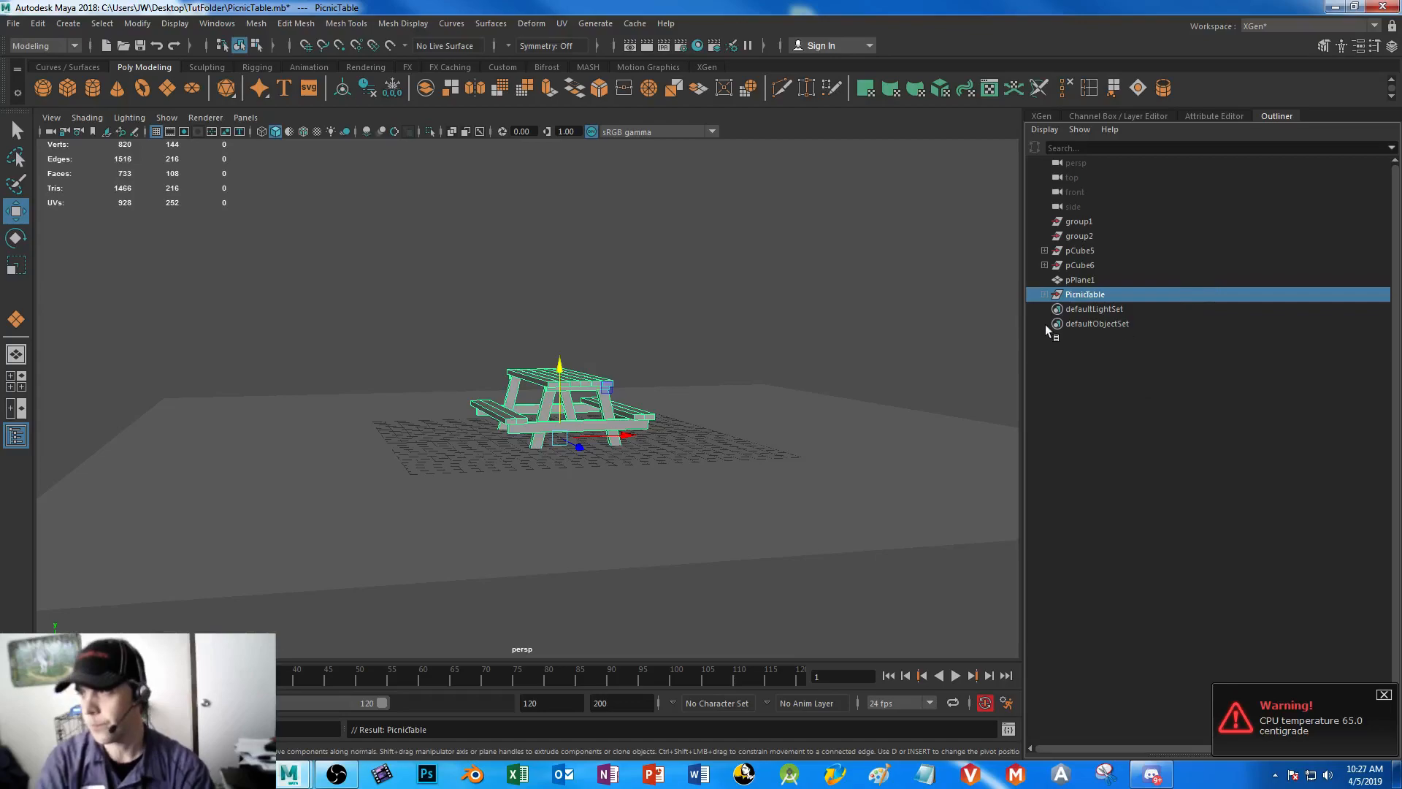
- Expand the PicnicTable group, examine its parts from pCube4 to pCube20, and collapse it with the whole group selected
click(1044, 294)
click(1093, 311)
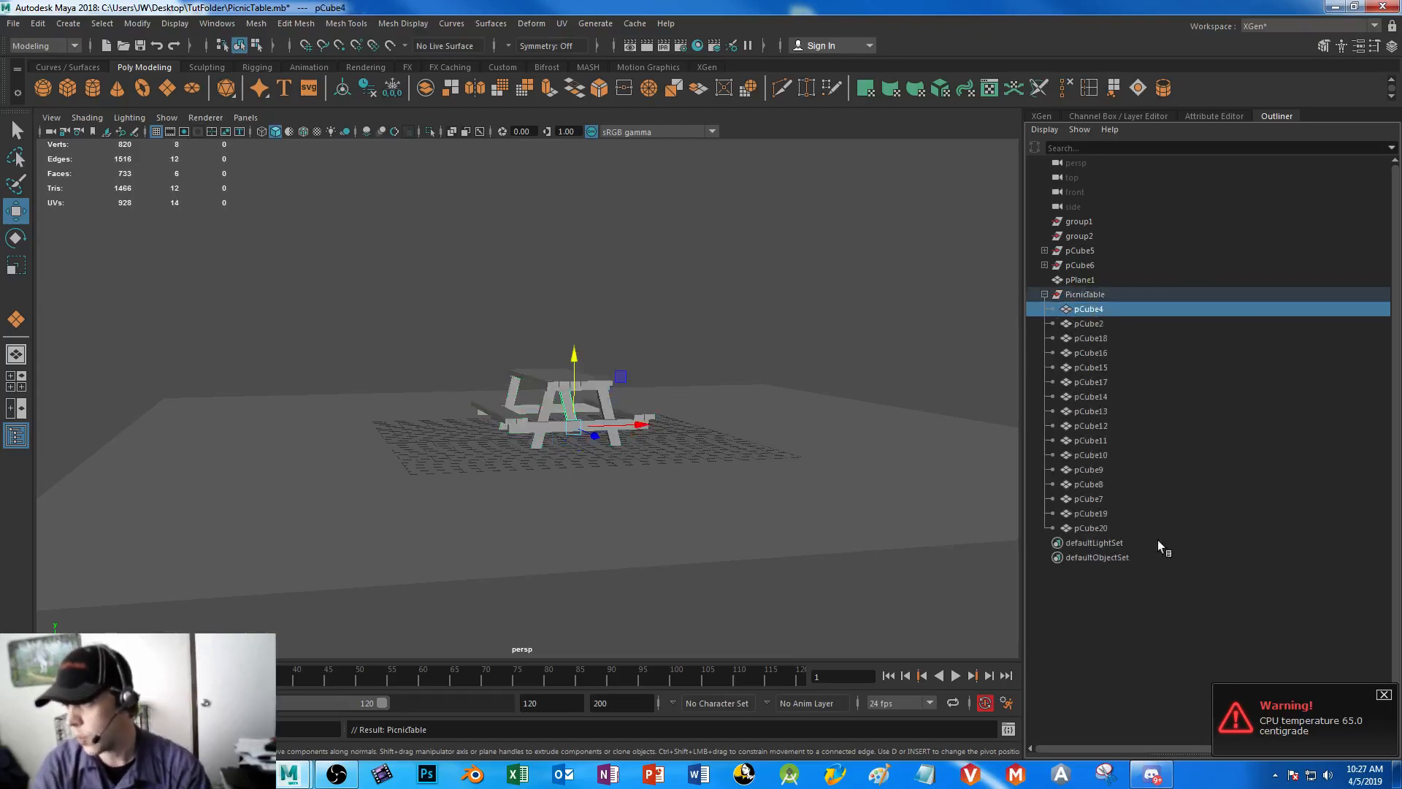
shift+click(1101, 527)
click(1106, 297)
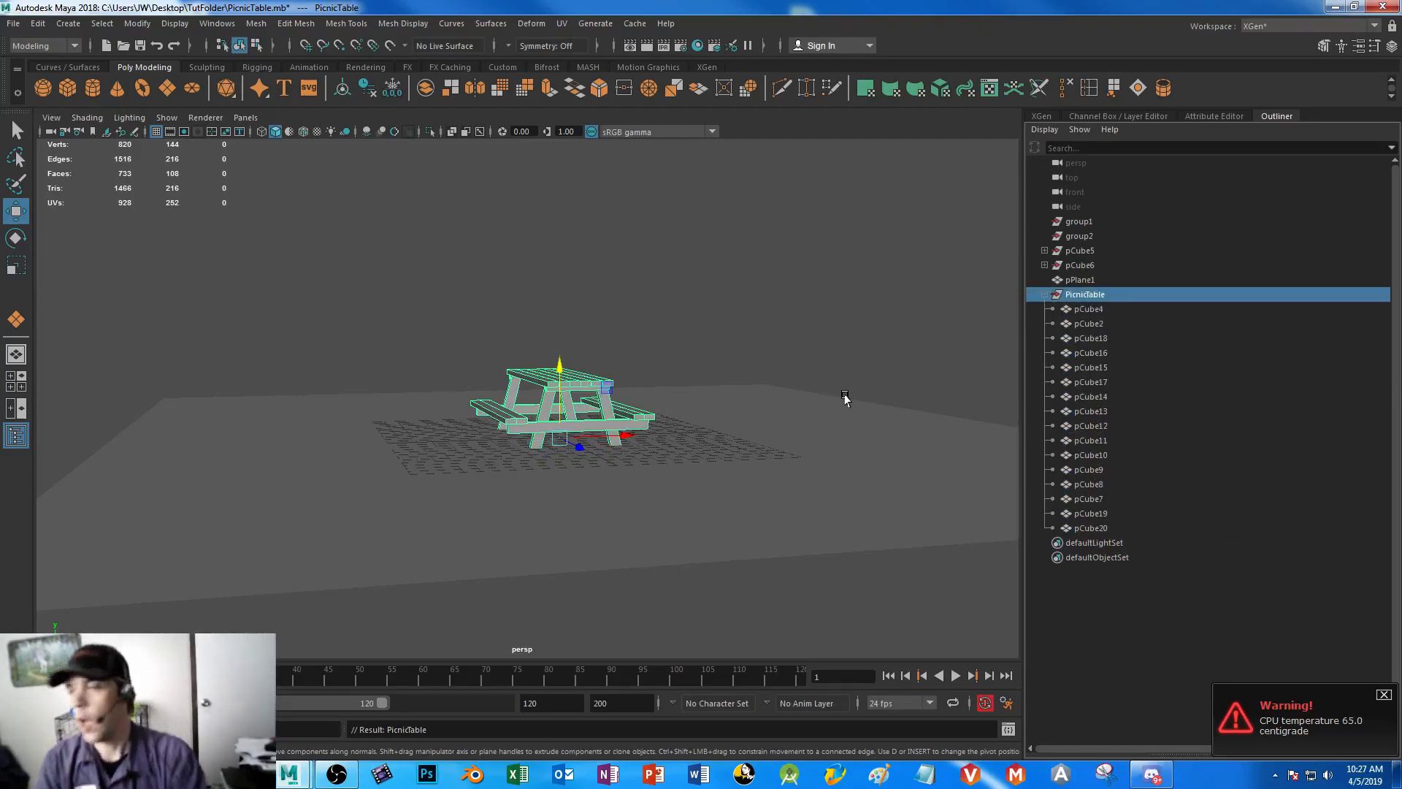
click(1042, 295)
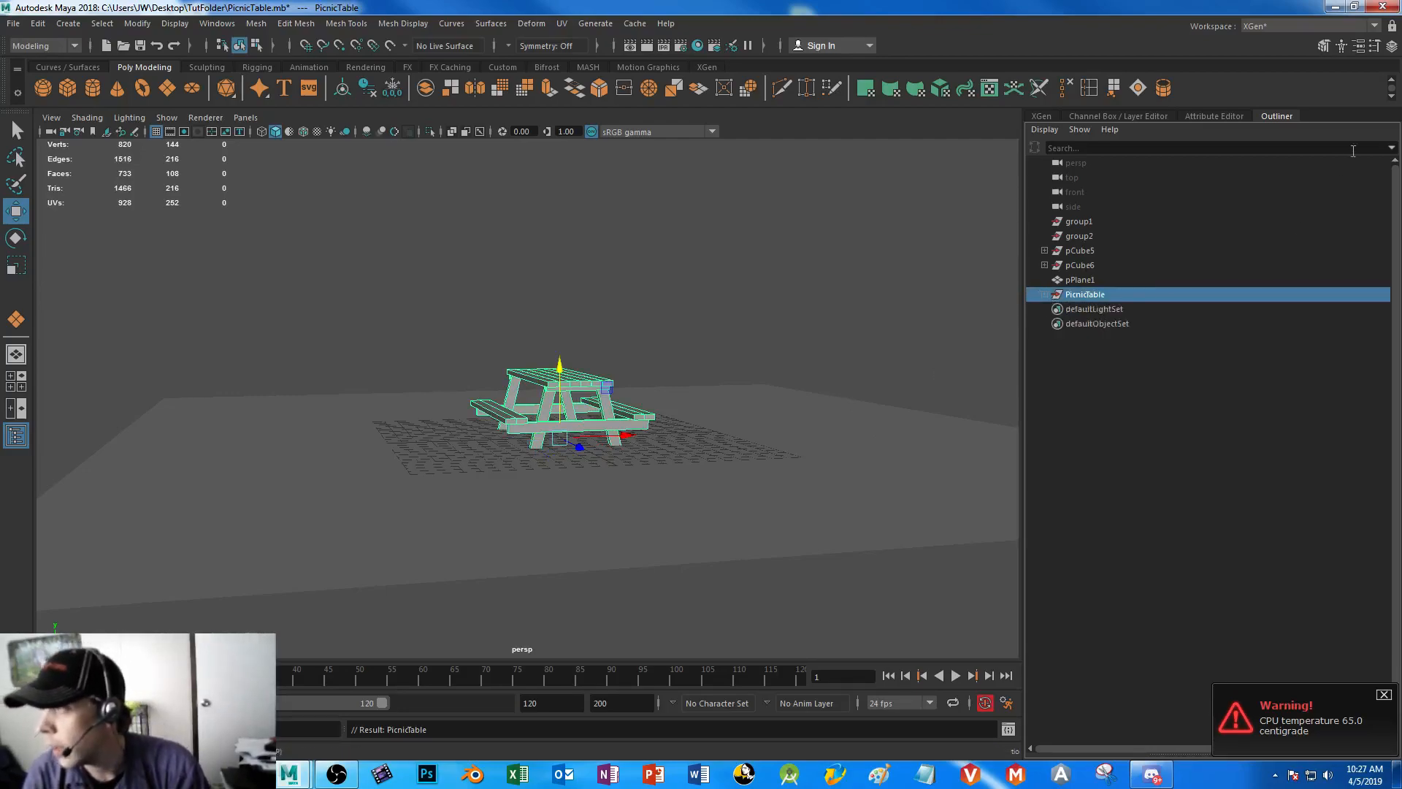
- Select the ground plane, activate the Sculpt tool on it, and adjust the brush strength and size
click(1080, 280)
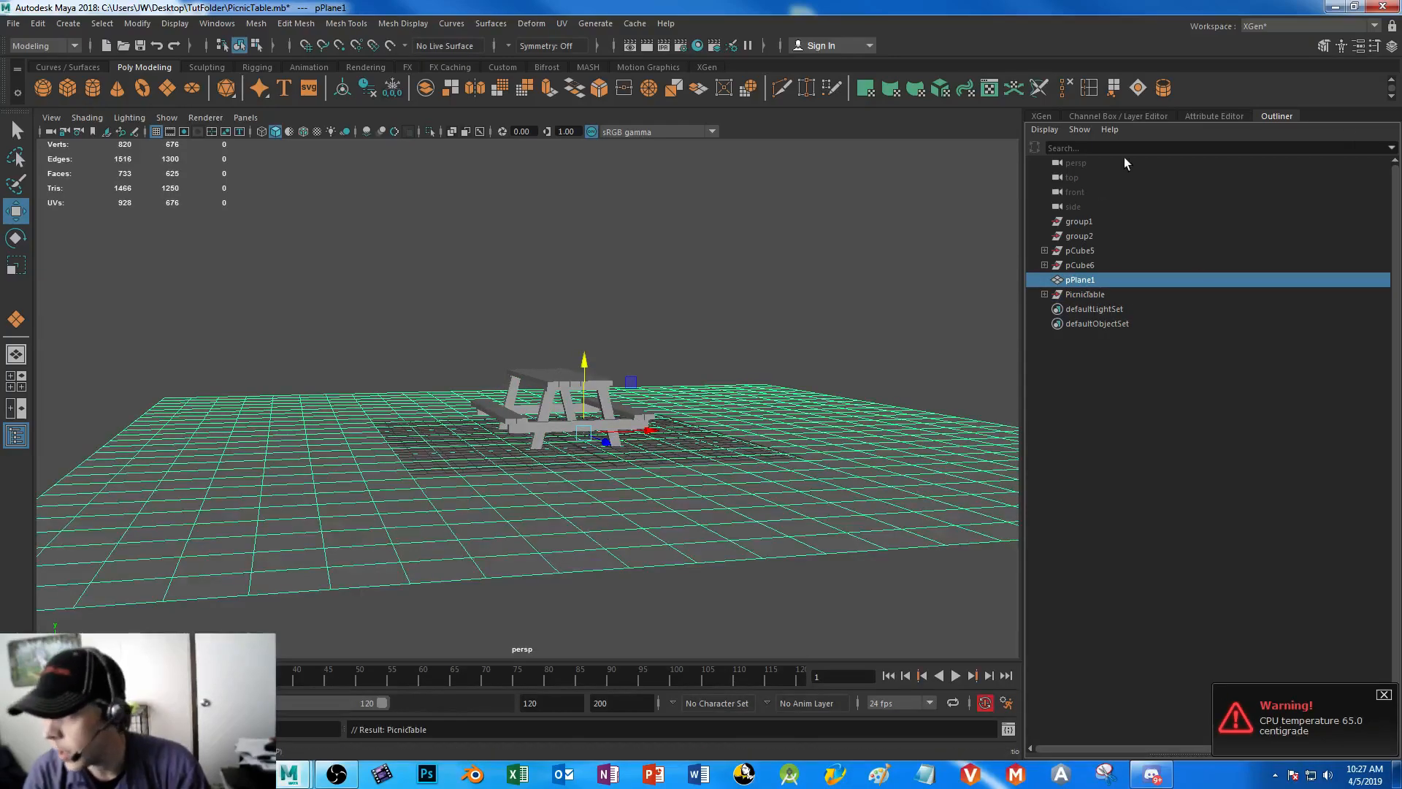
click(1193, 117)
alt+drag(334, 322, 535, 478)
scroll(438, 344, down, 5)
alt+right_drag(535, 478, 633, 593)
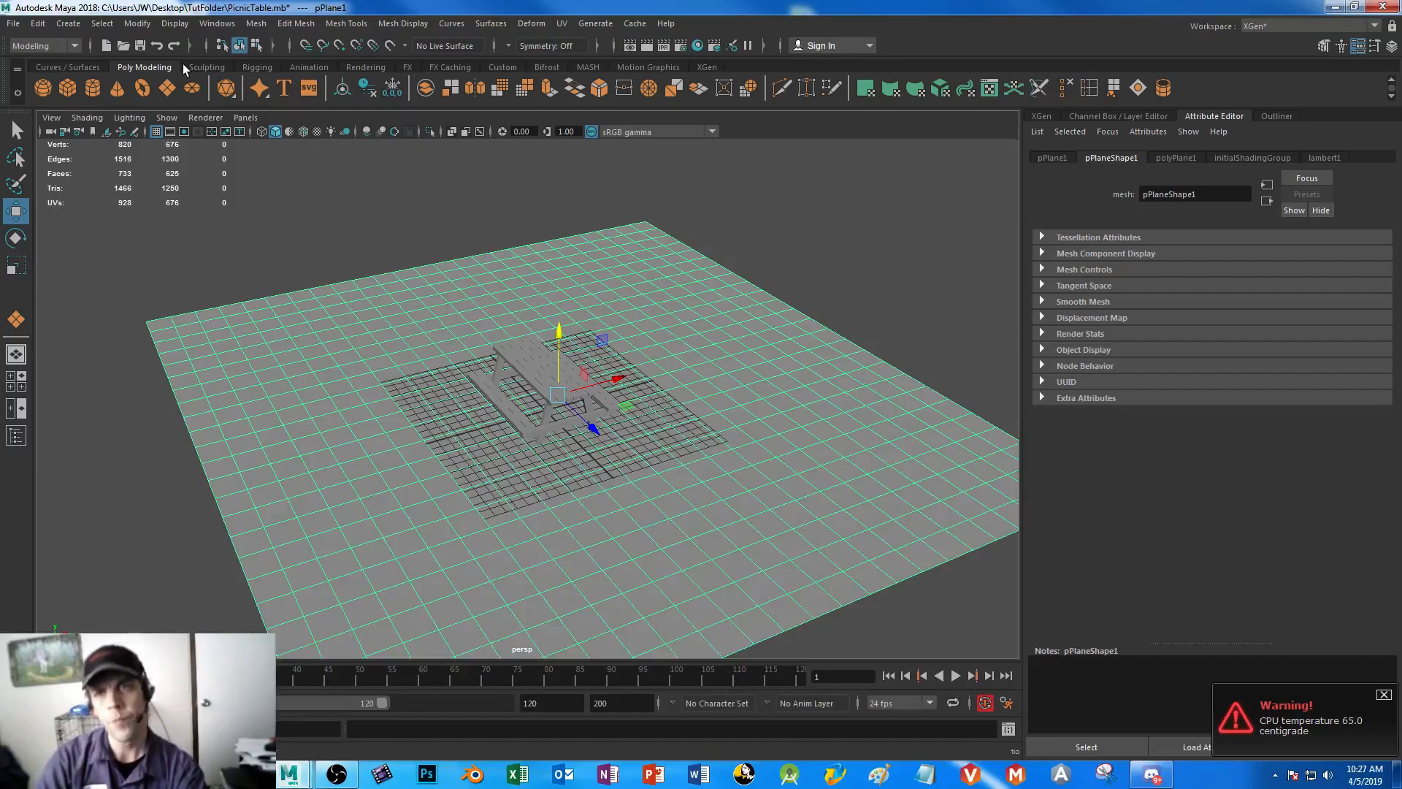
click(205, 67)
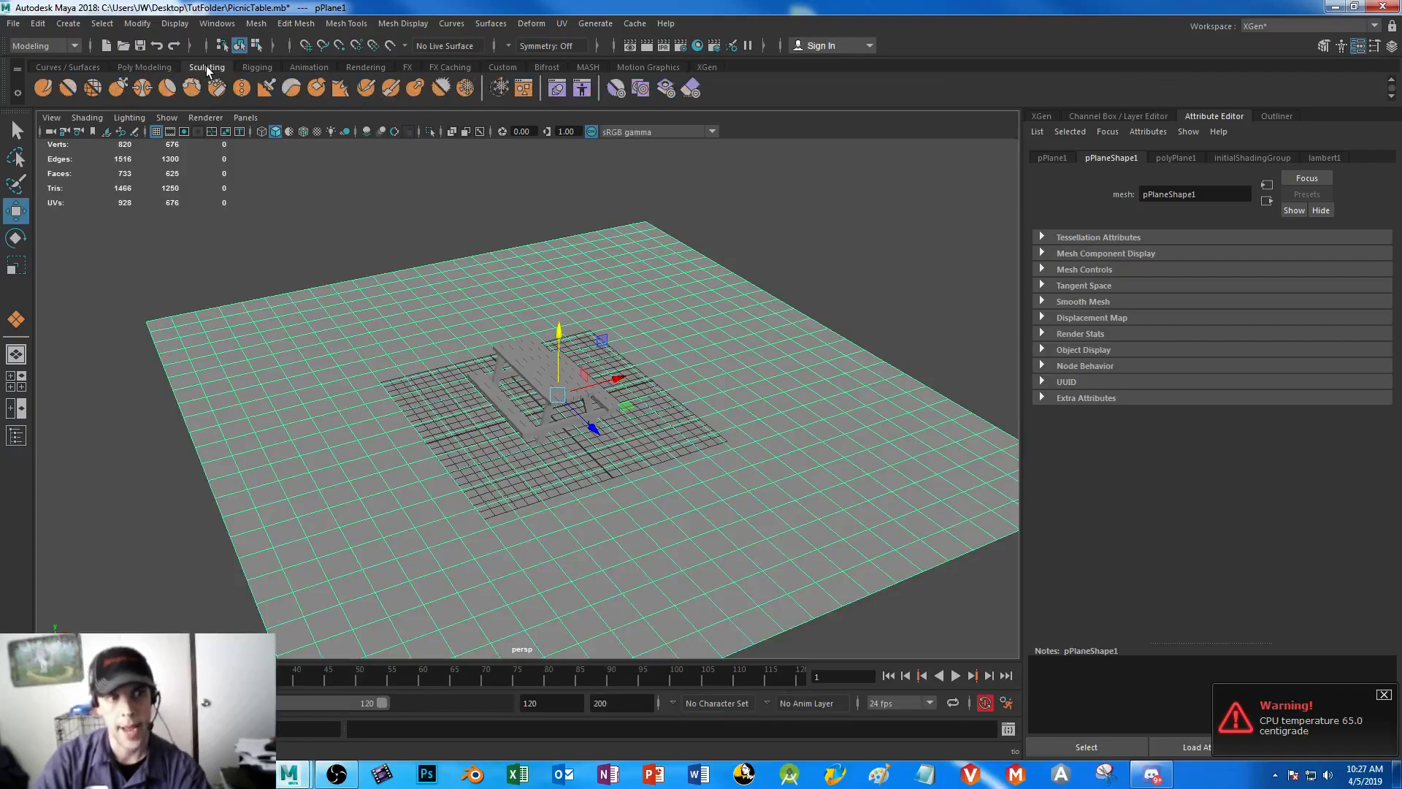
click(43, 88)
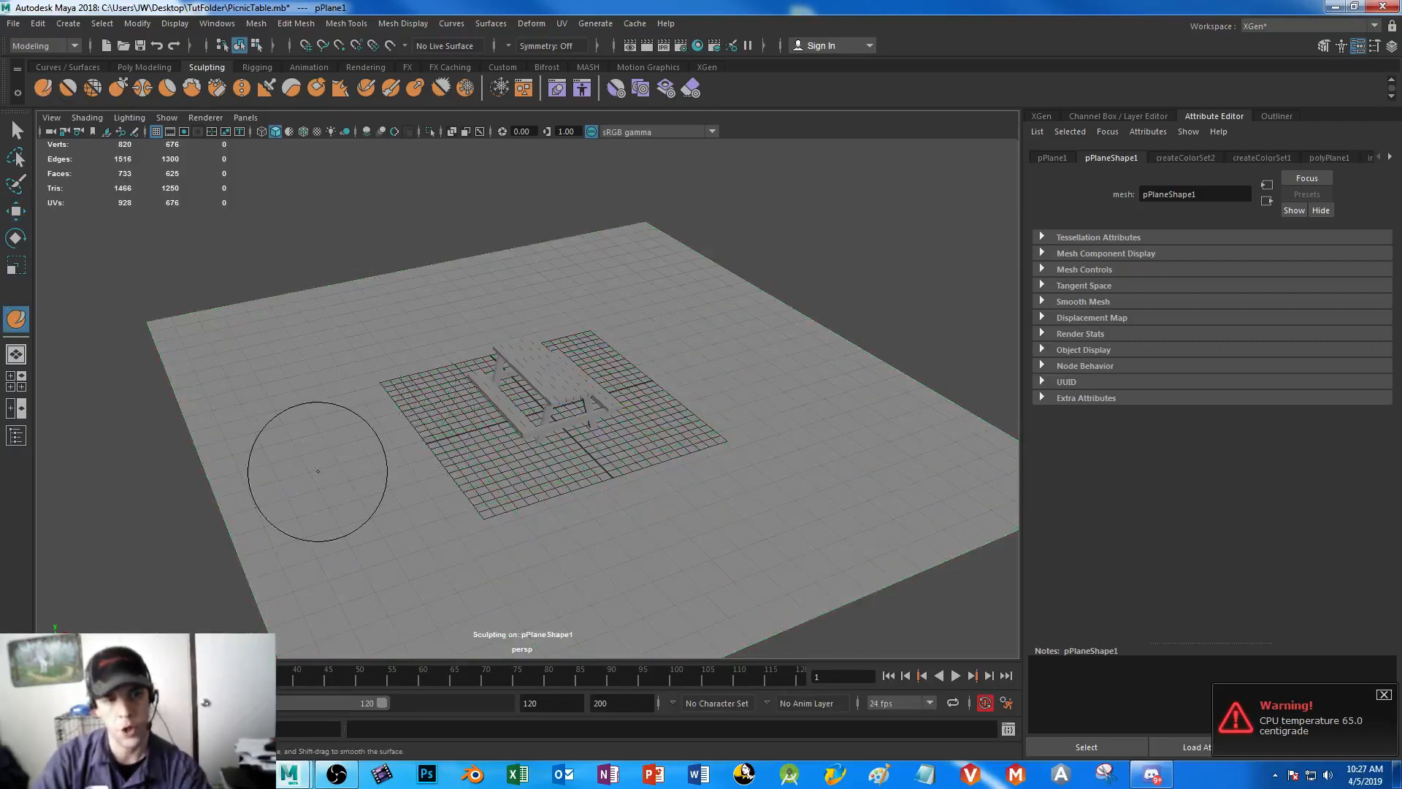
key(m)
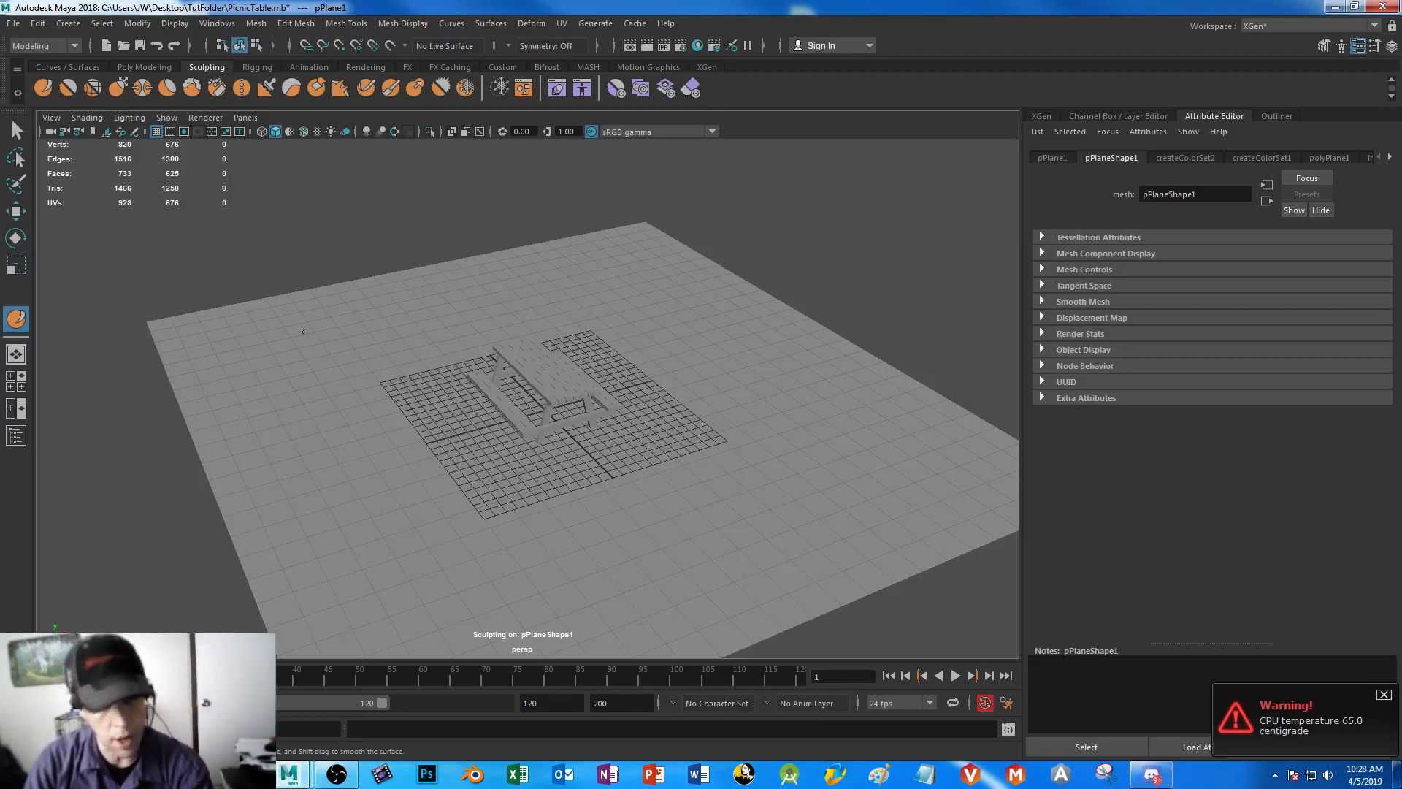
key(m)
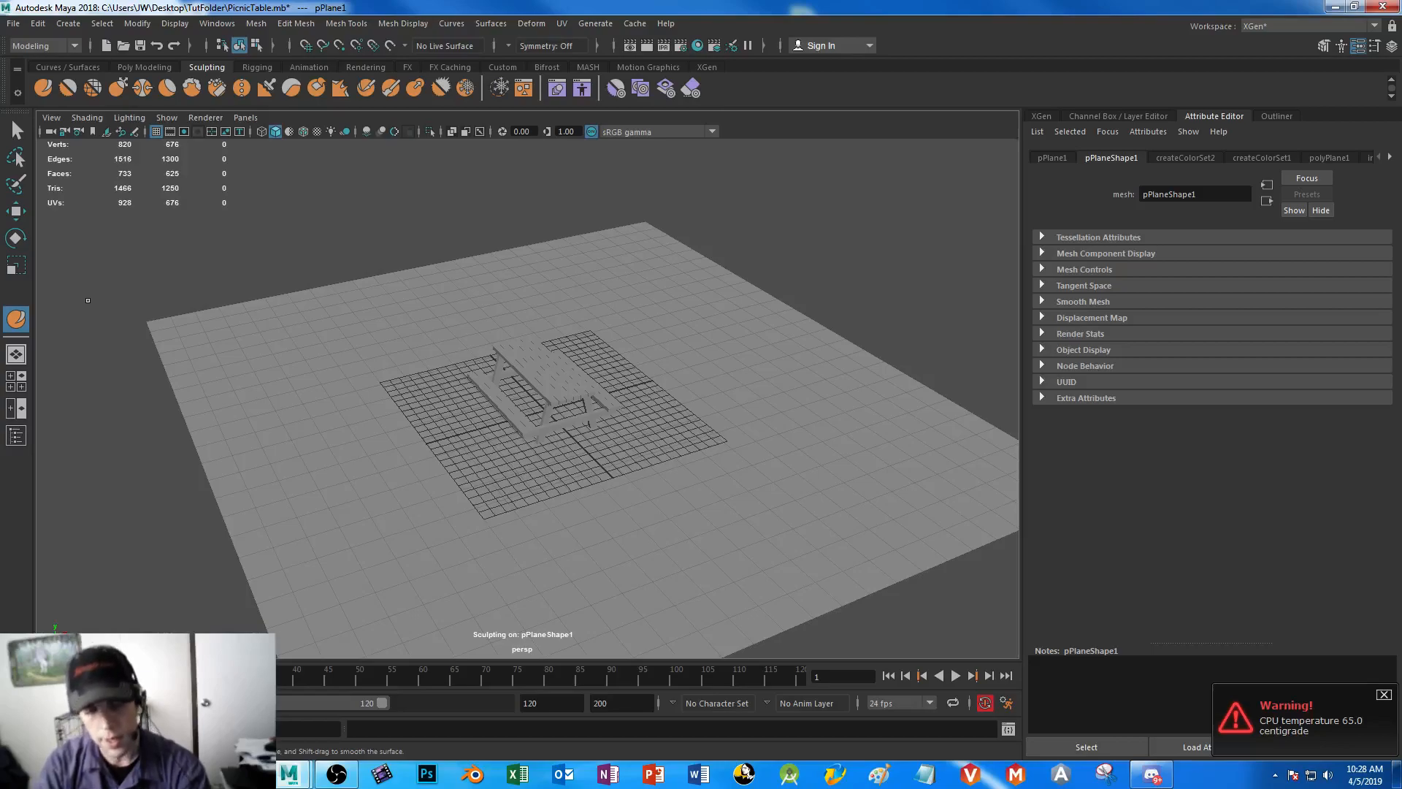
key(b)
drag(264, 348, 322, 348)
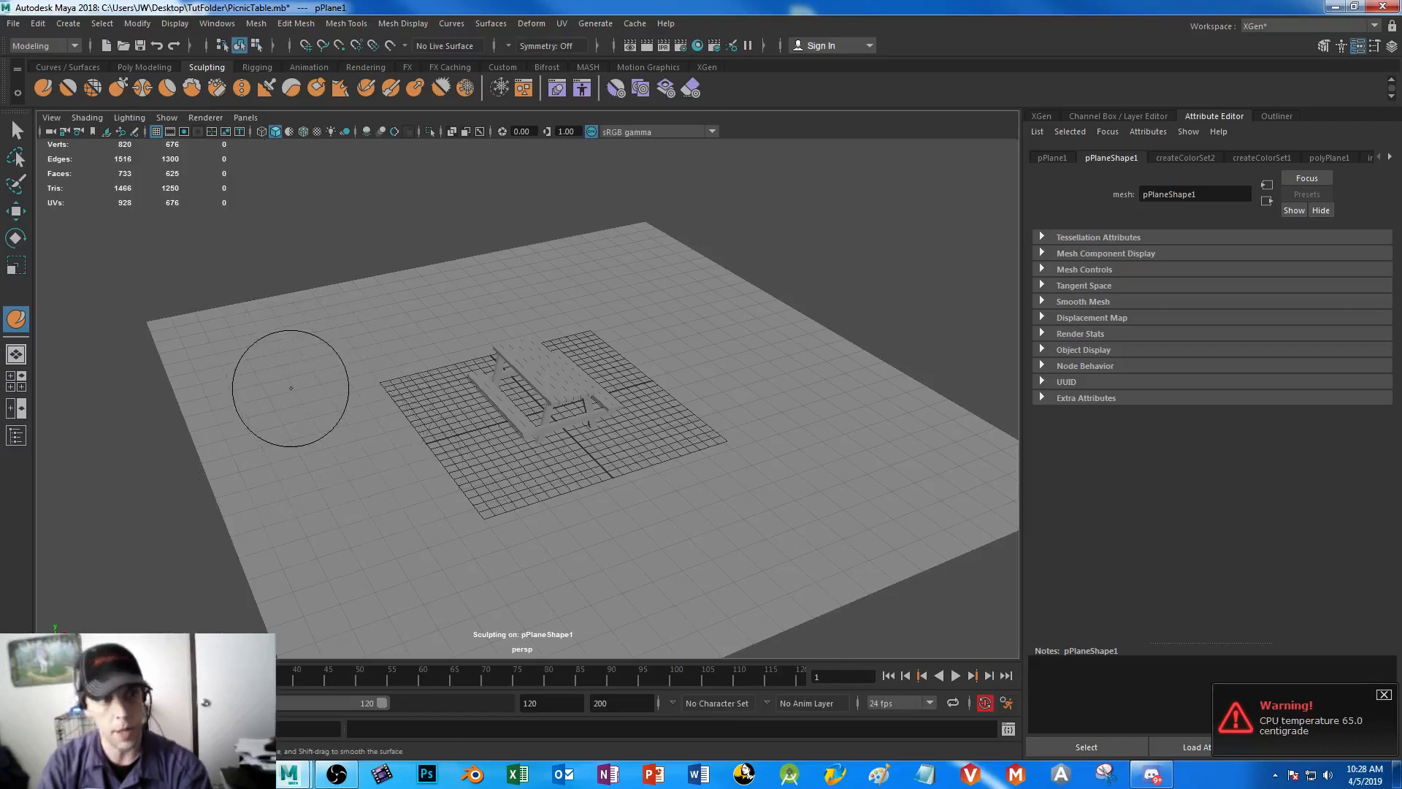
- Clear the selection, start the Sculpt tool with nothing selected, and choose only the ground plane as its mesh
click(16, 130)
click(482, 398)
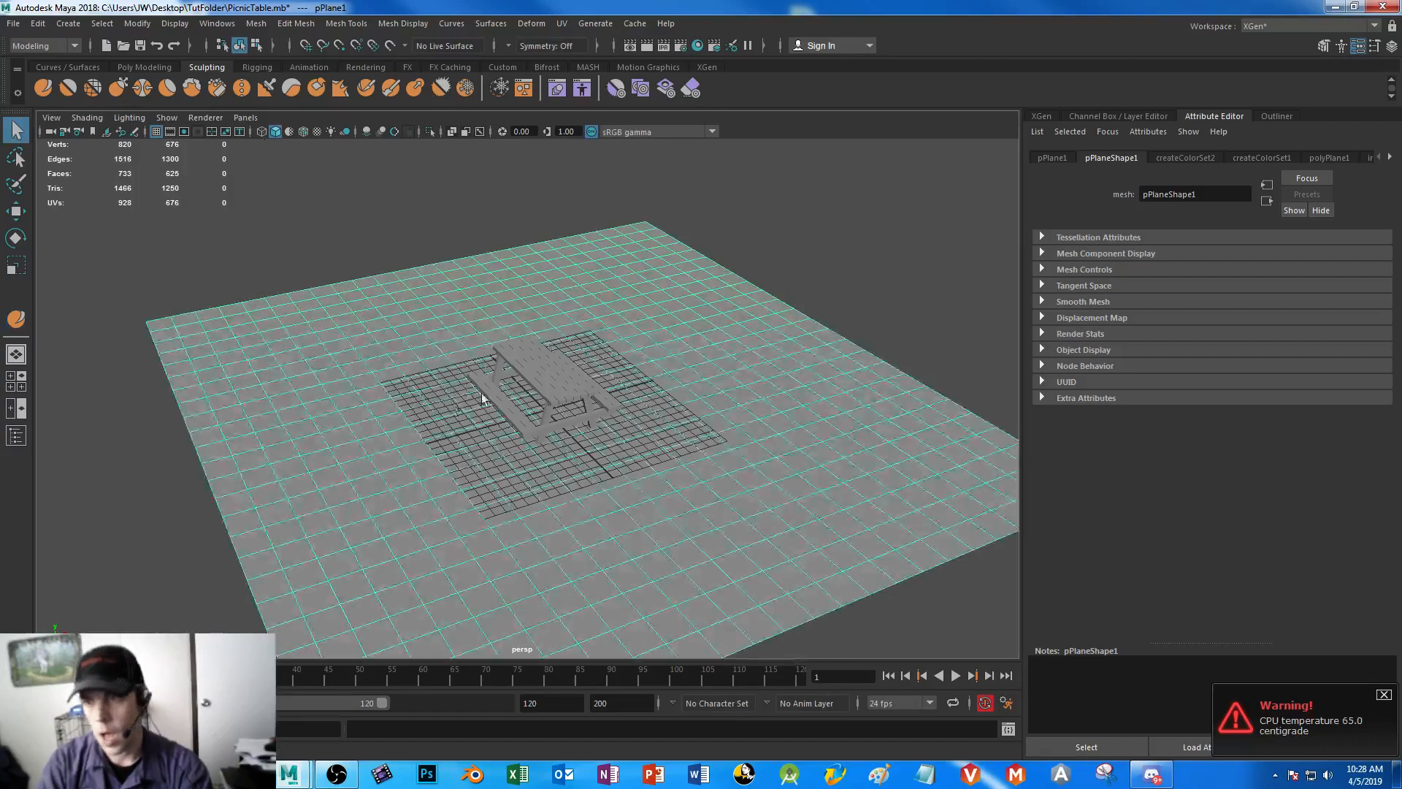
click(366, 243)
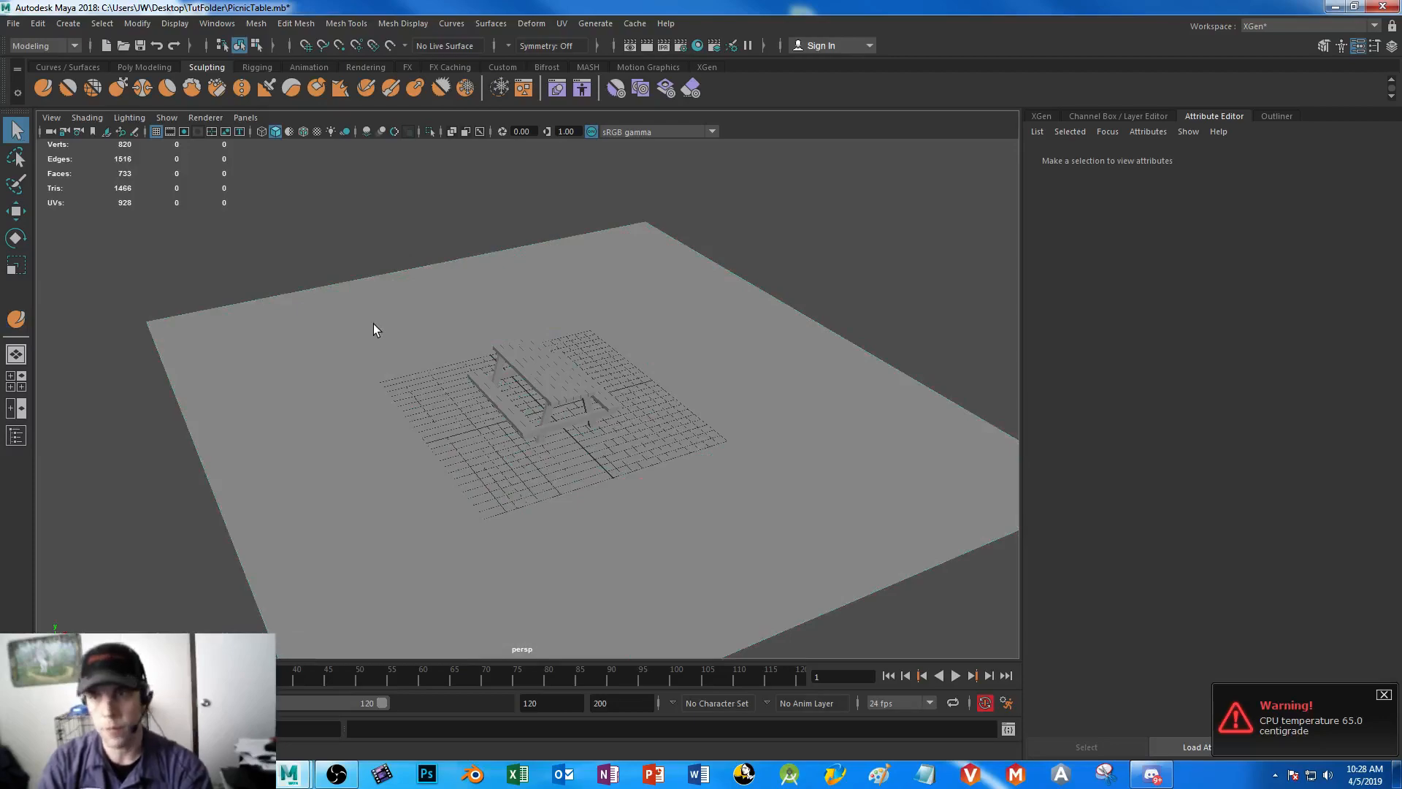
click(43, 87)
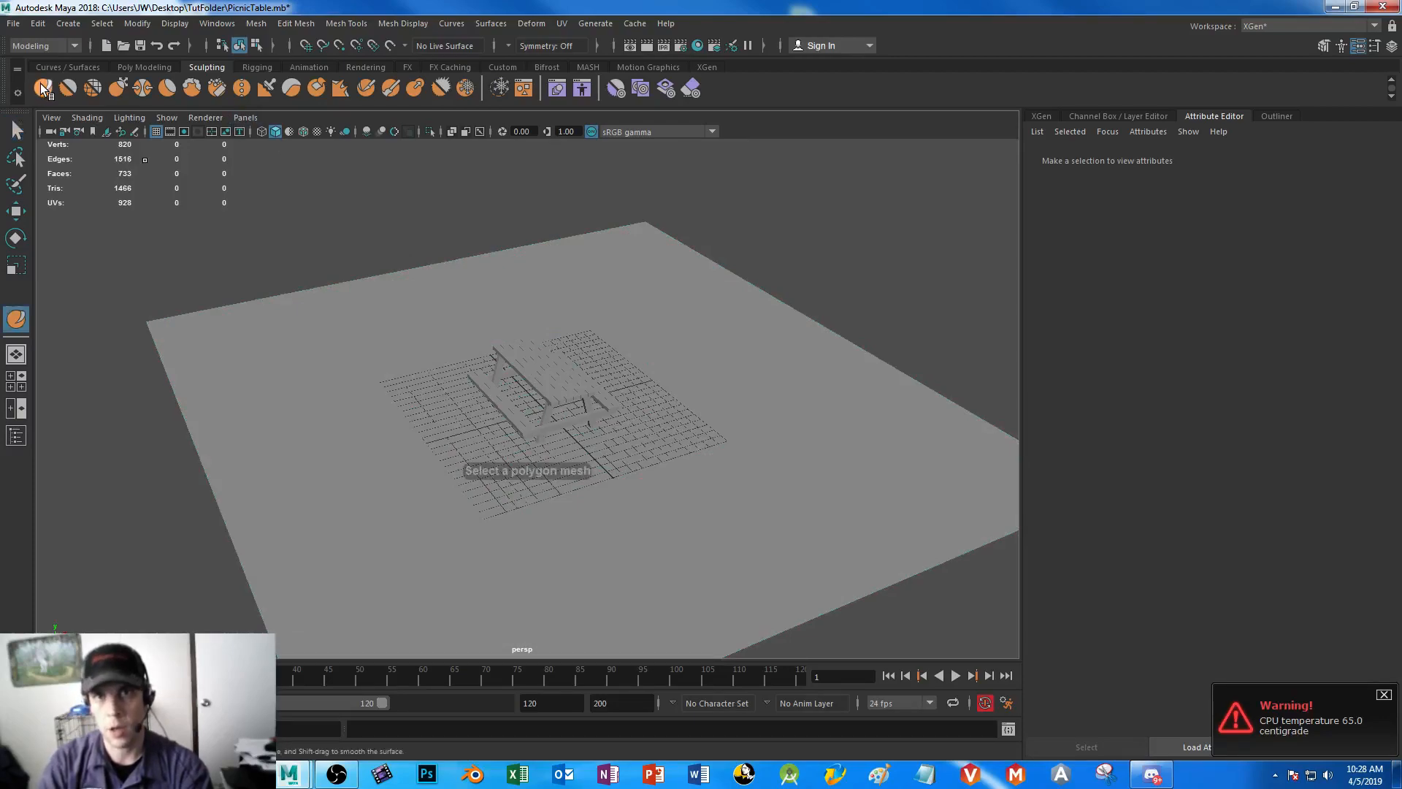
mouse_move(345, 386)
mouse_down()
mouse_move(344, 504)
mouse_move(370, 390)
mouse_move(355, 467)
mouse_up()
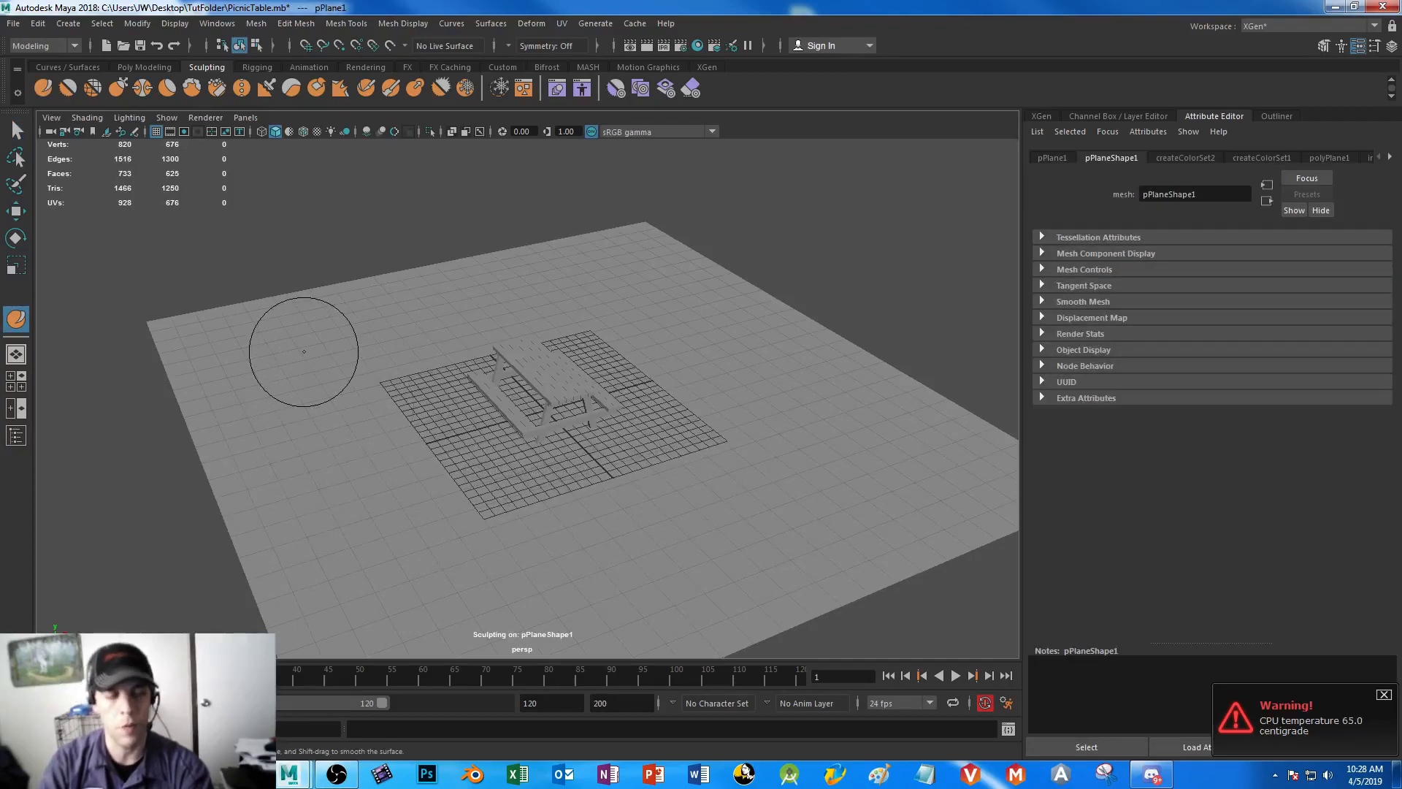
- Try the Sculpt tool with the ground plane and all the table parts selected together, and undo that selection
click(16, 133)
click(416, 231)
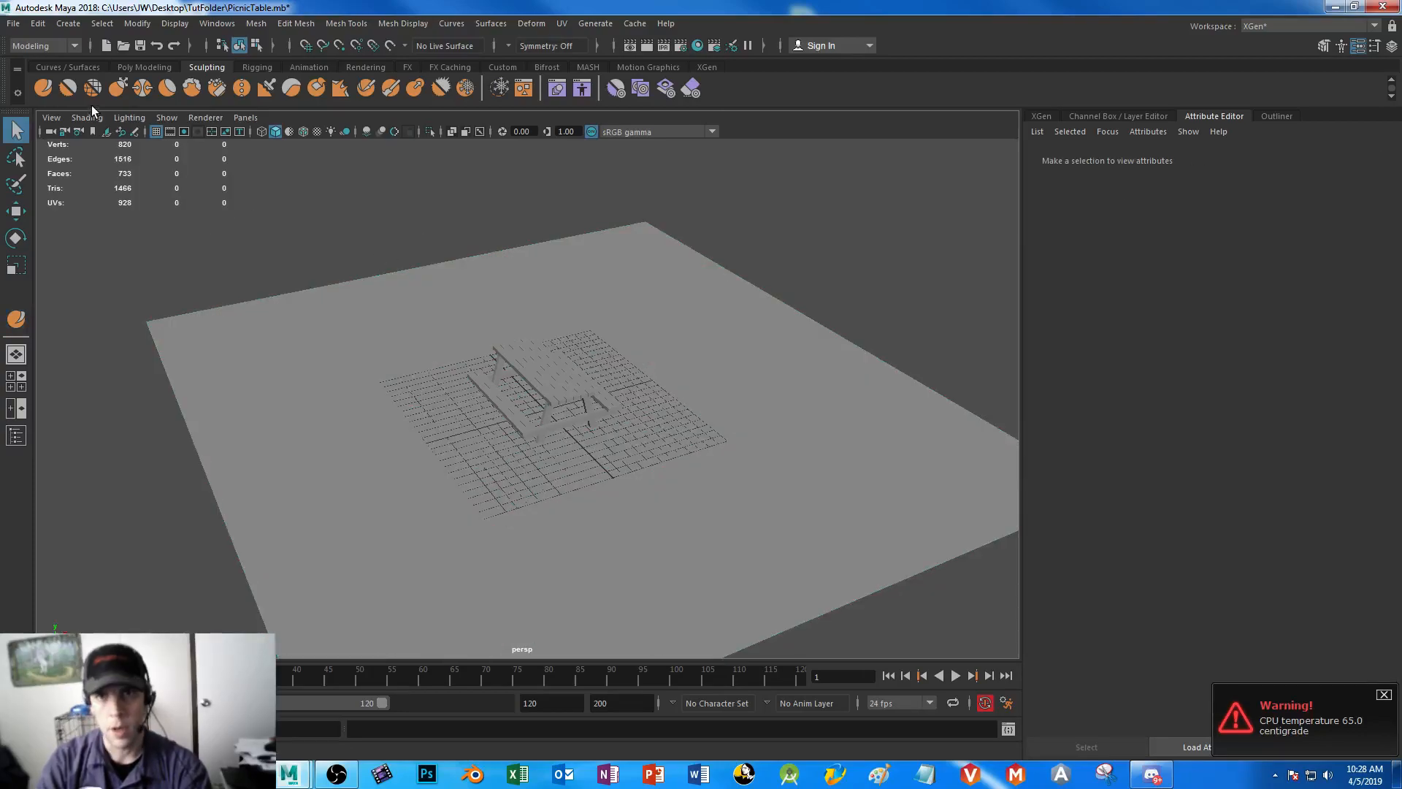
click(44, 87)
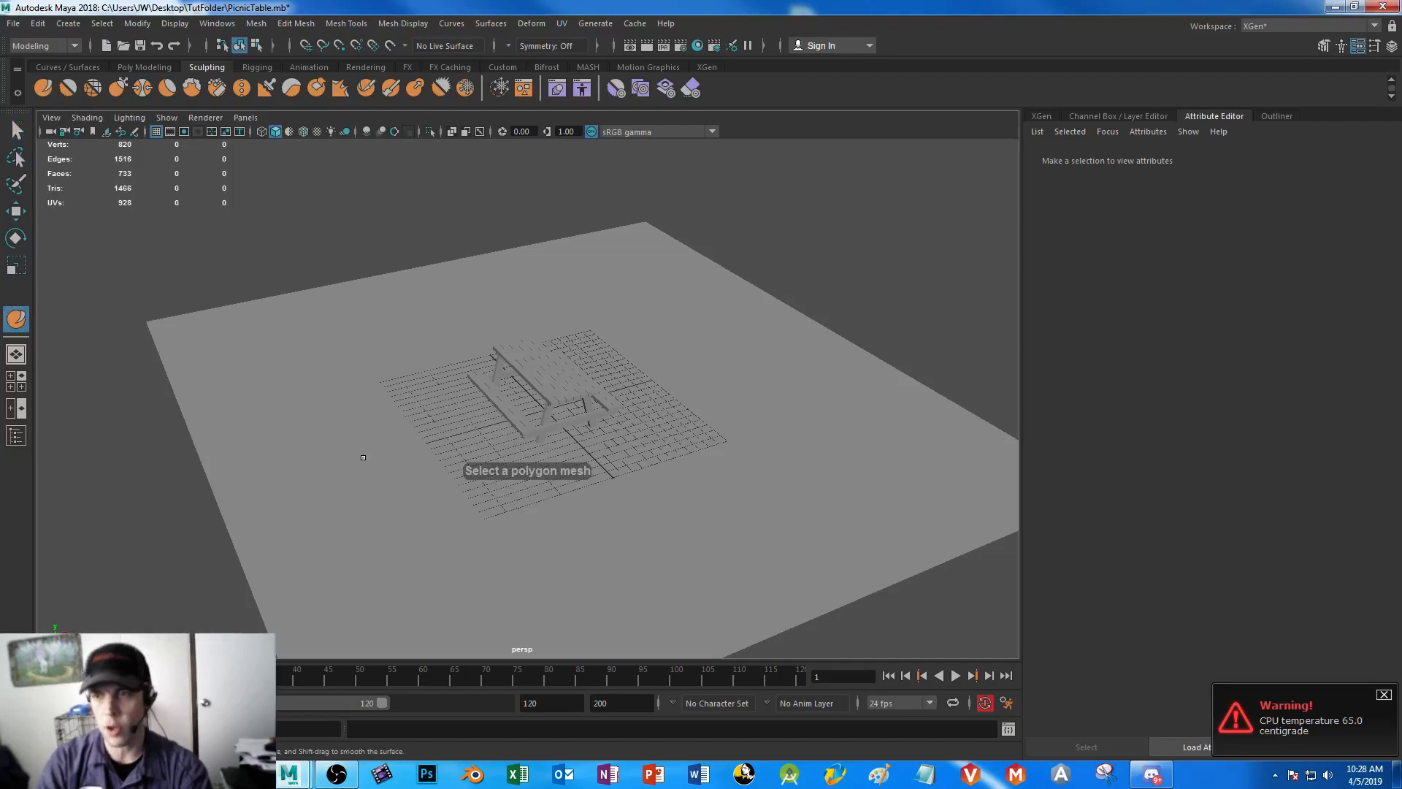
drag(450, 335, 661, 490)
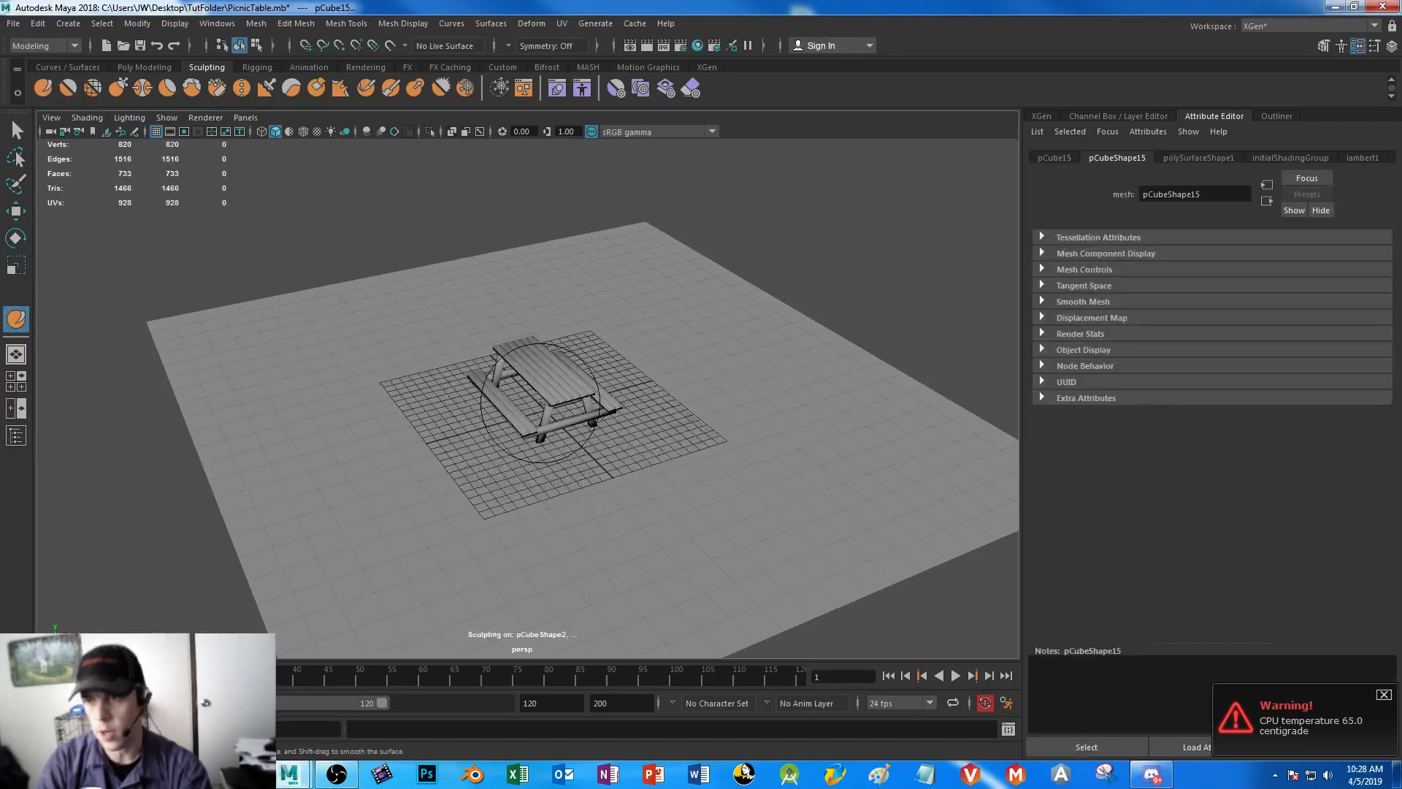
alt+right_drag(502, 359, 598, 467)
alt+drag(599, 467, 500, 550)
key(ctrl+z)
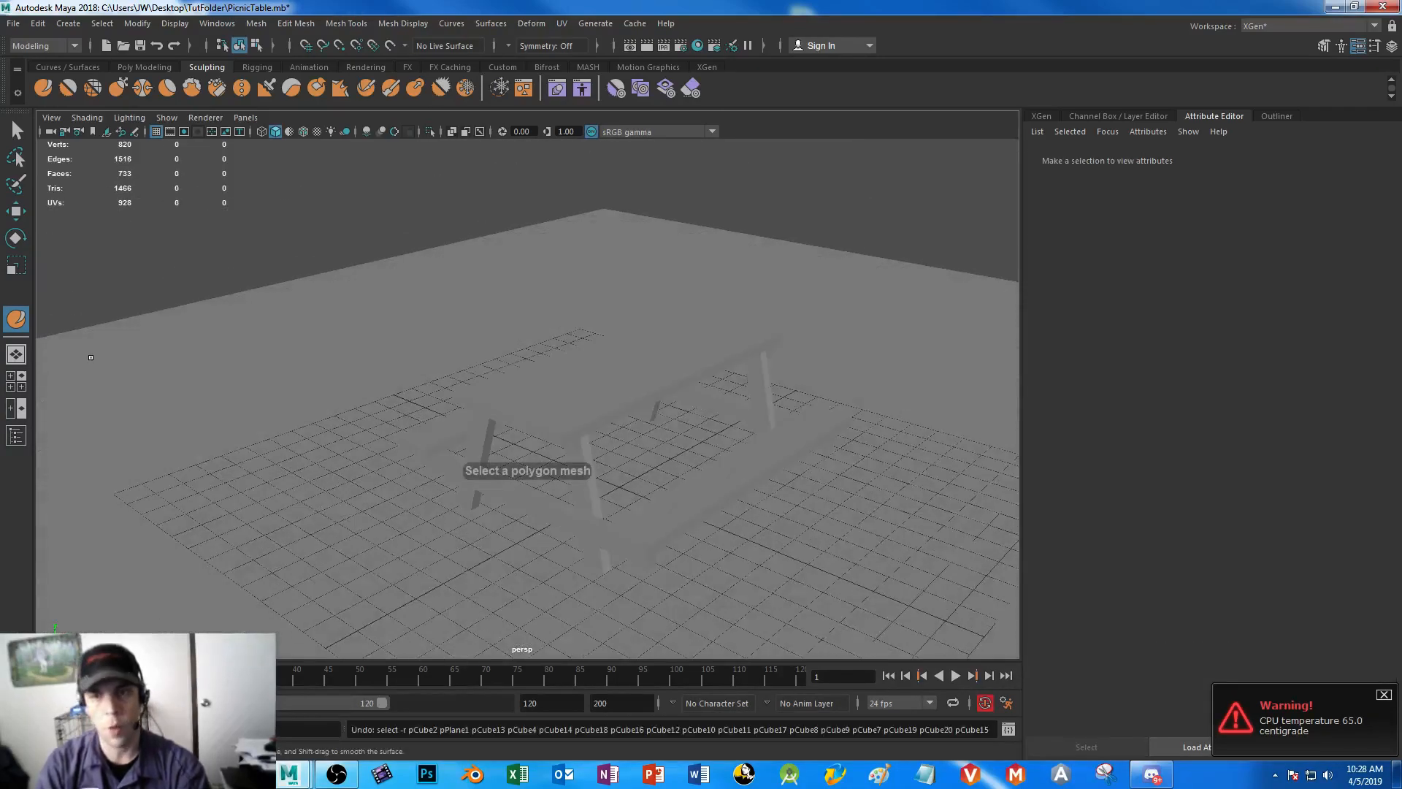
- Select only the ground plane for the Sculpt tool, and open the tool's settings clear of the picnic table
click(6, 133)
click(253, 450)
mouse_move(252, 449)
alt+mouse_down()
mouse_move(234, 375)
mouse_move(388, 387)
alt+mouse_up()
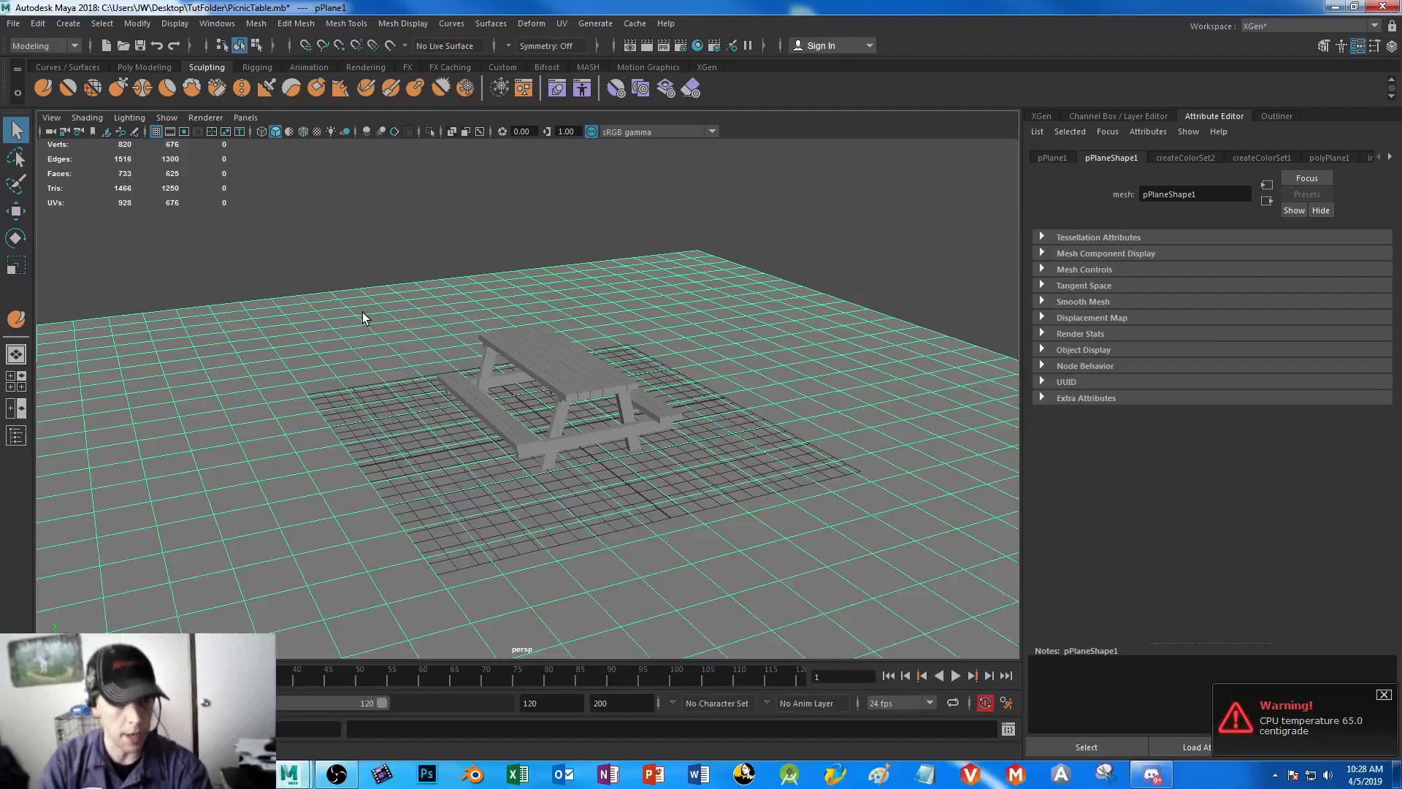
click(42, 87)
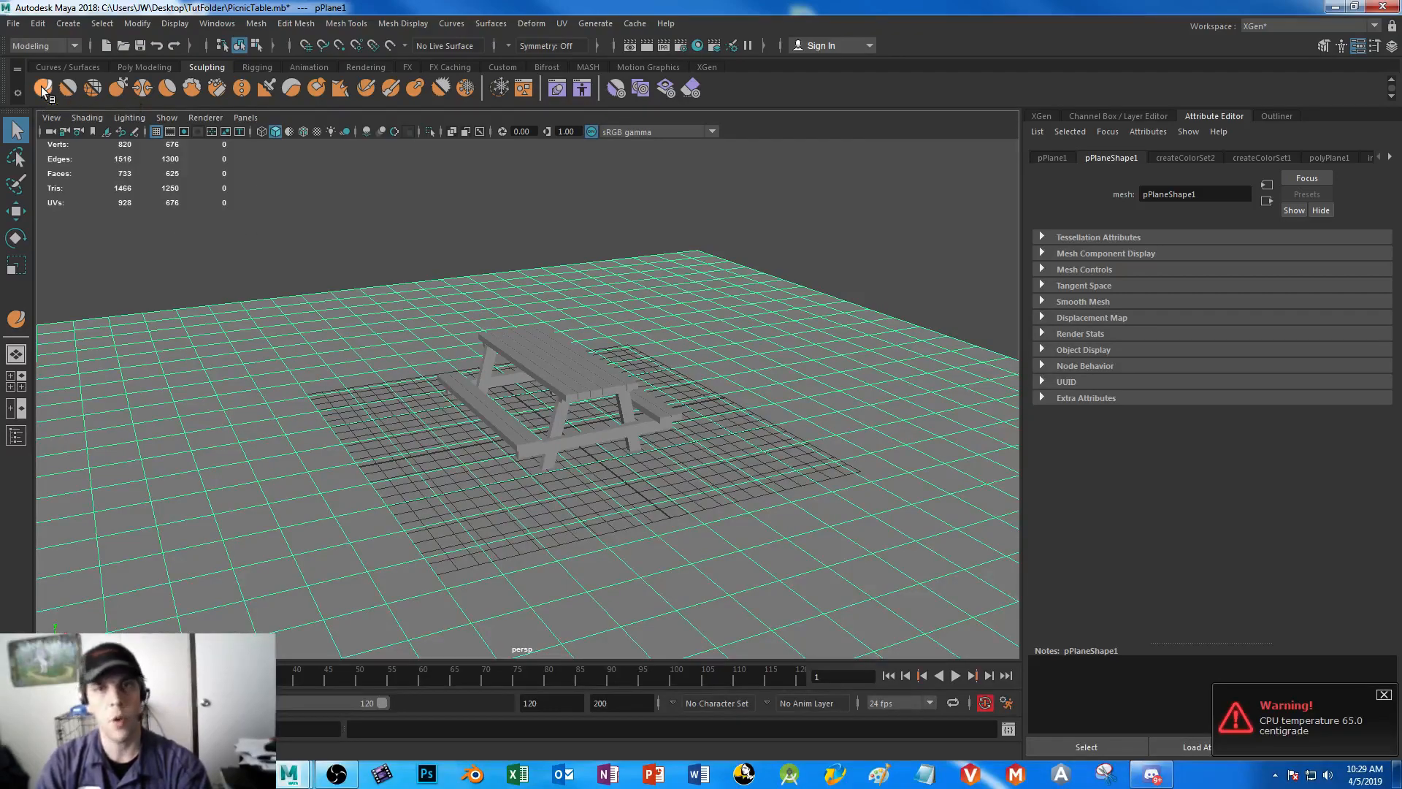
double_click(41, 86)
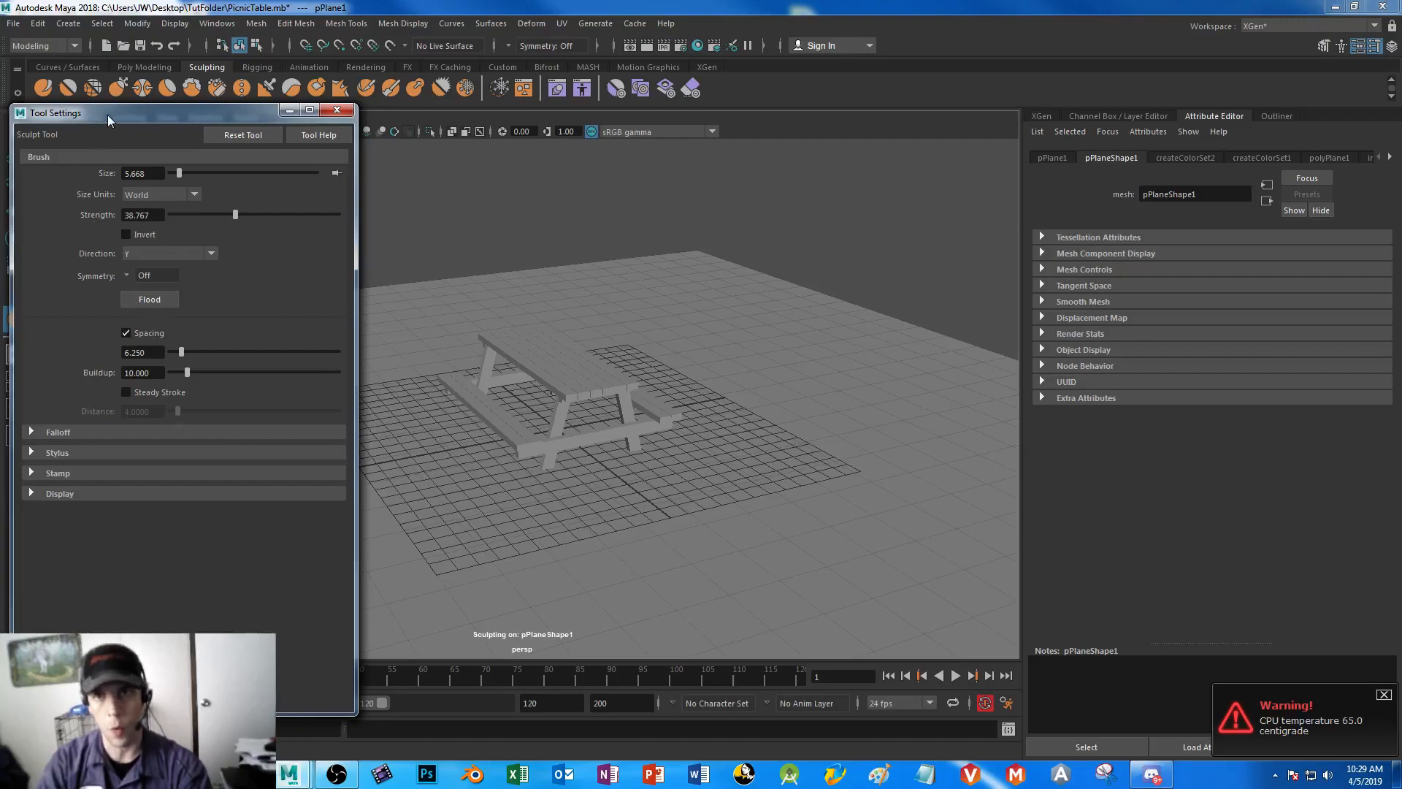
drag(108, 113, 966, 71)
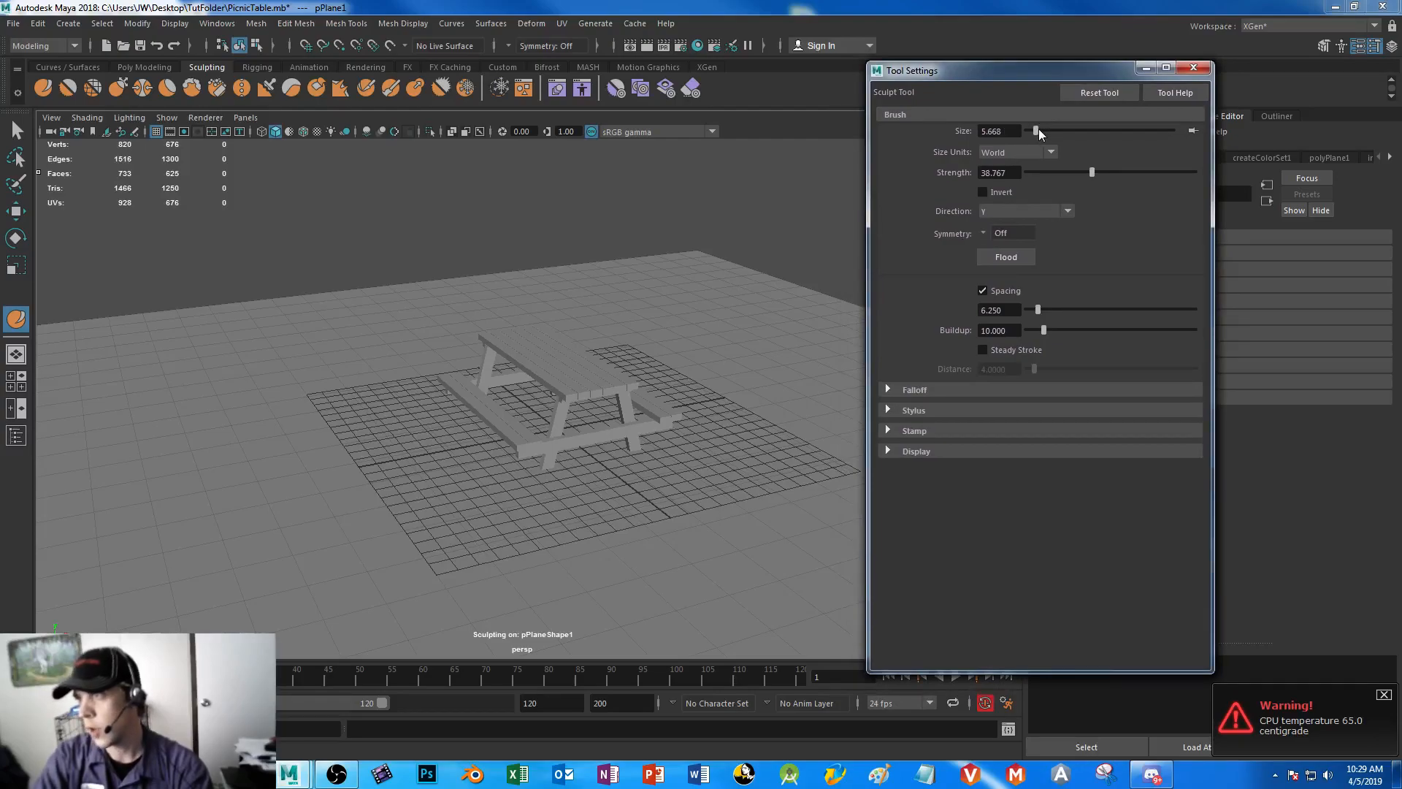
- Sculpt uneven bumps into the ground plane around the picnic table with a brush size of about 5.68
key(b)
mouse_move(396, 336)
mouse_down()
mouse_move(350, 321)
mouse_move(453, 269)
mouse_move(421, 323)
mouse_move(386, 325)
mouse_move(414, 327)
mouse_up()
key(b)
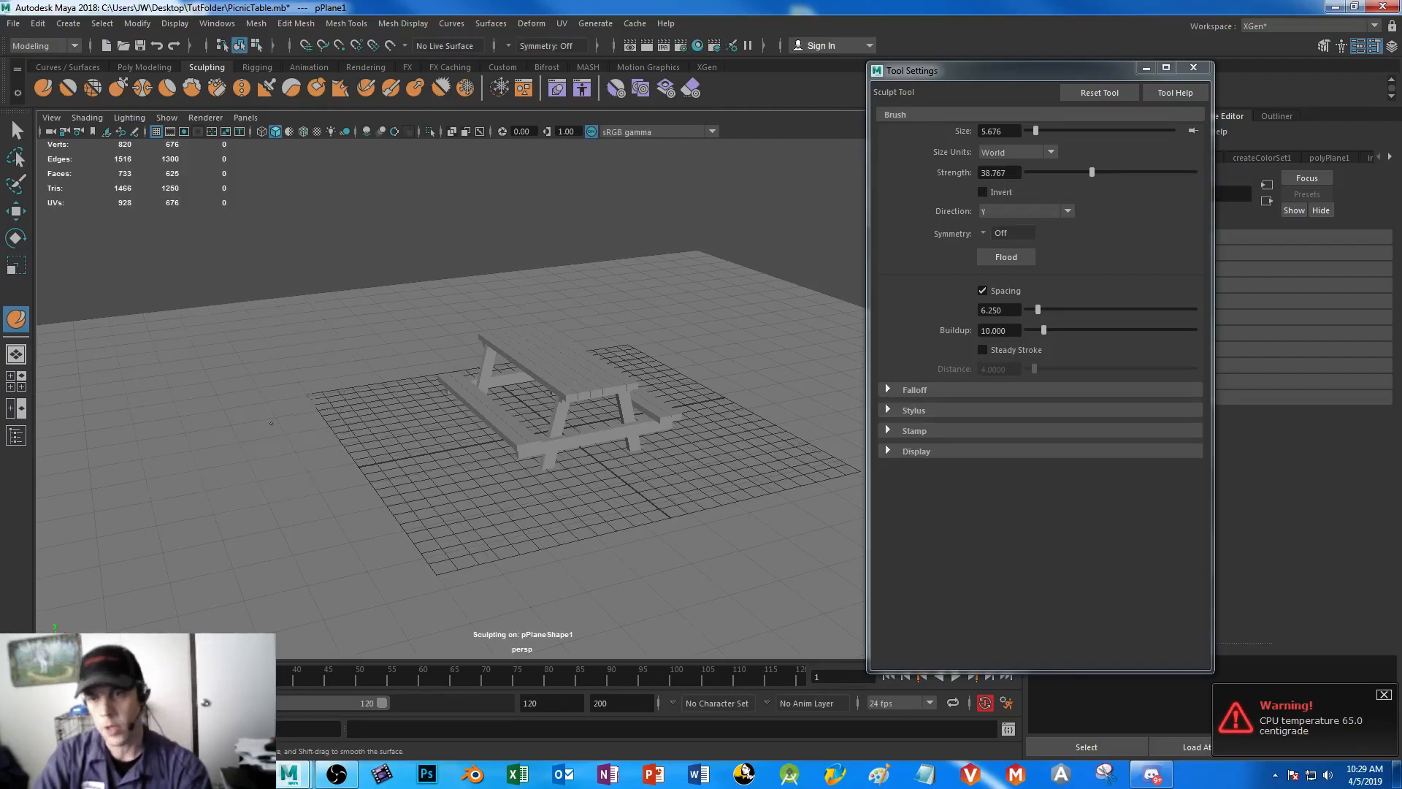
mouse_move(298, 511)
alt+mouse_down()
mouse_move(272, 406)
mouse_move(457, 507)
mouse_move(338, 338)
mouse_move(433, 428)
mouse_move(409, 365)
alt+mouse_up()
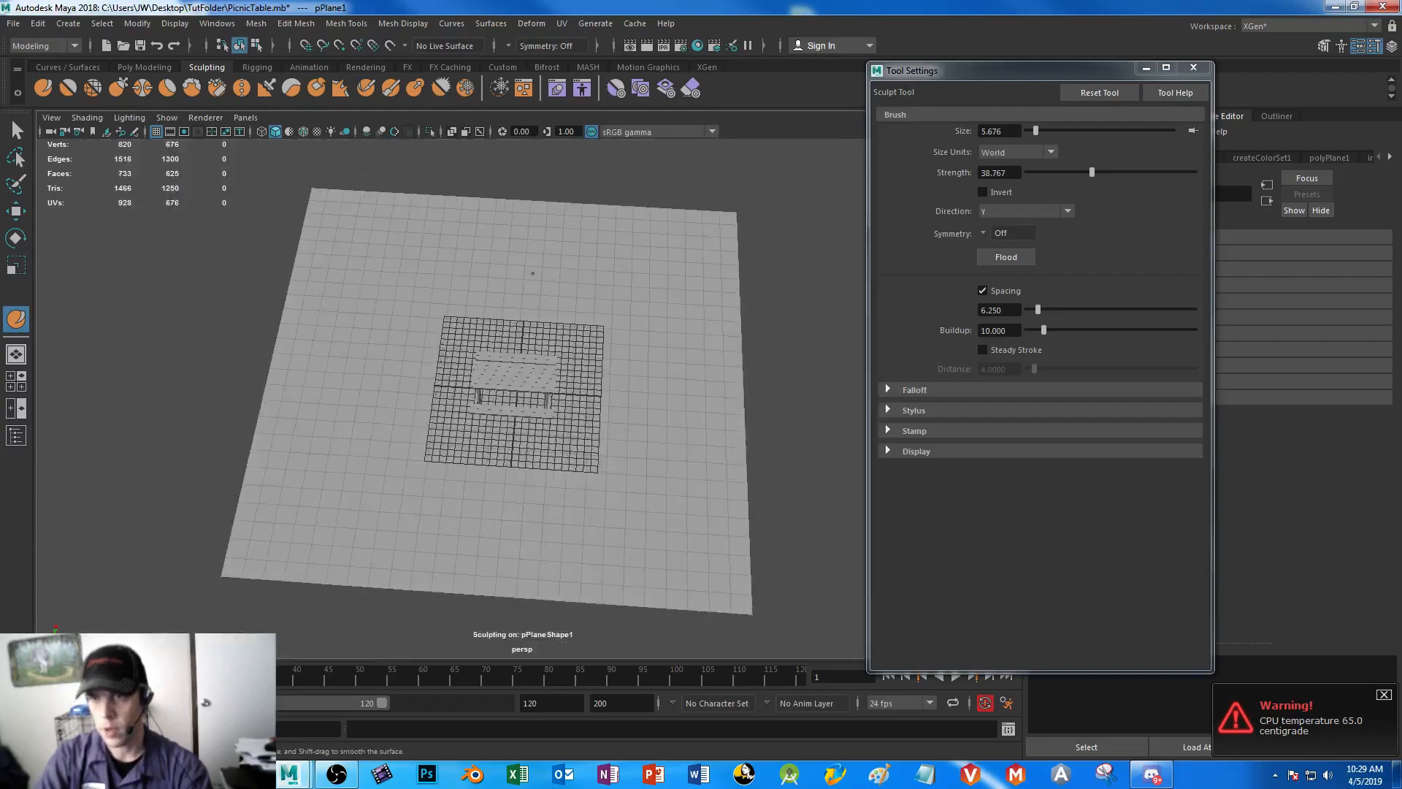
drag(679, 440, 488, 377)
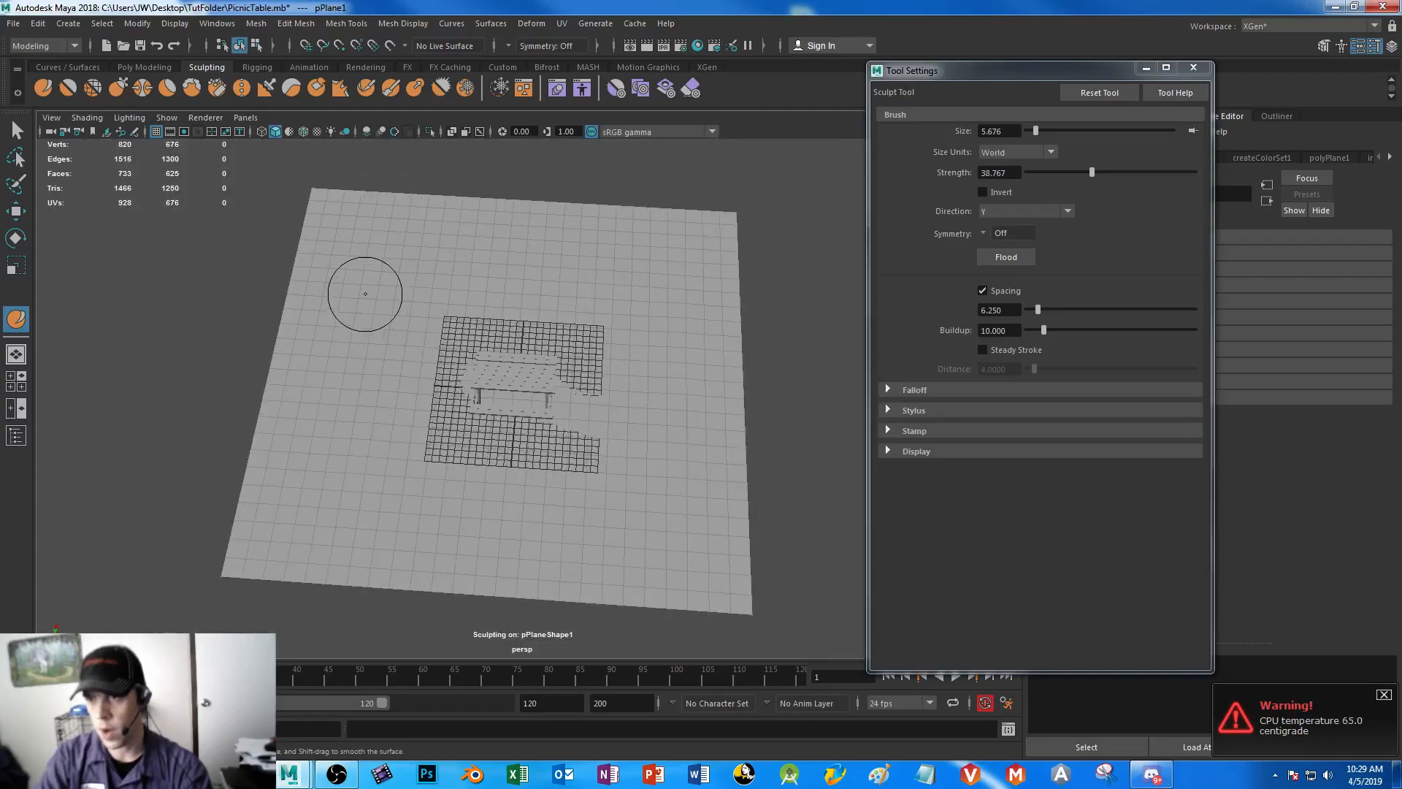
mouse_move(642, 254)
mouse_down()
mouse_move(533, 245)
mouse_move(412, 314)
mouse_move(438, 467)
mouse_up()
drag(504, 337, 672, 301)
mouse_move(719, 346)
mouse_down()
mouse_move(511, 529)
mouse_move(387, 504)
mouse_up()
mouse_move(385, 495)
mouse_down()
mouse_move(638, 575)
mouse_move(675, 511)
mouse_up()
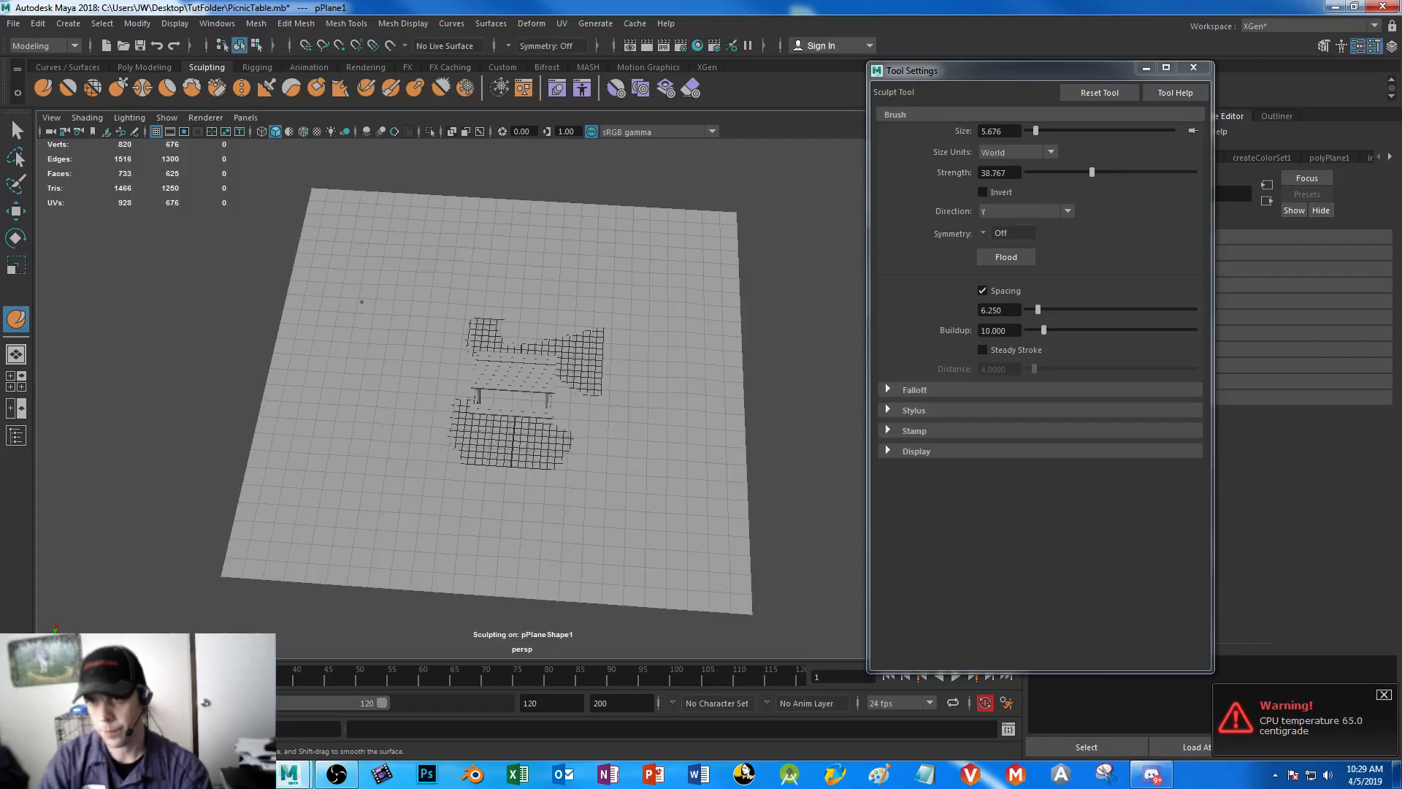
mouse_move(485, 532)
alt+mouse_down()
mouse_move(463, 485)
mouse_move(470, 445)
mouse_move(530, 520)
mouse_move(557, 517)
alt+mouse_up()
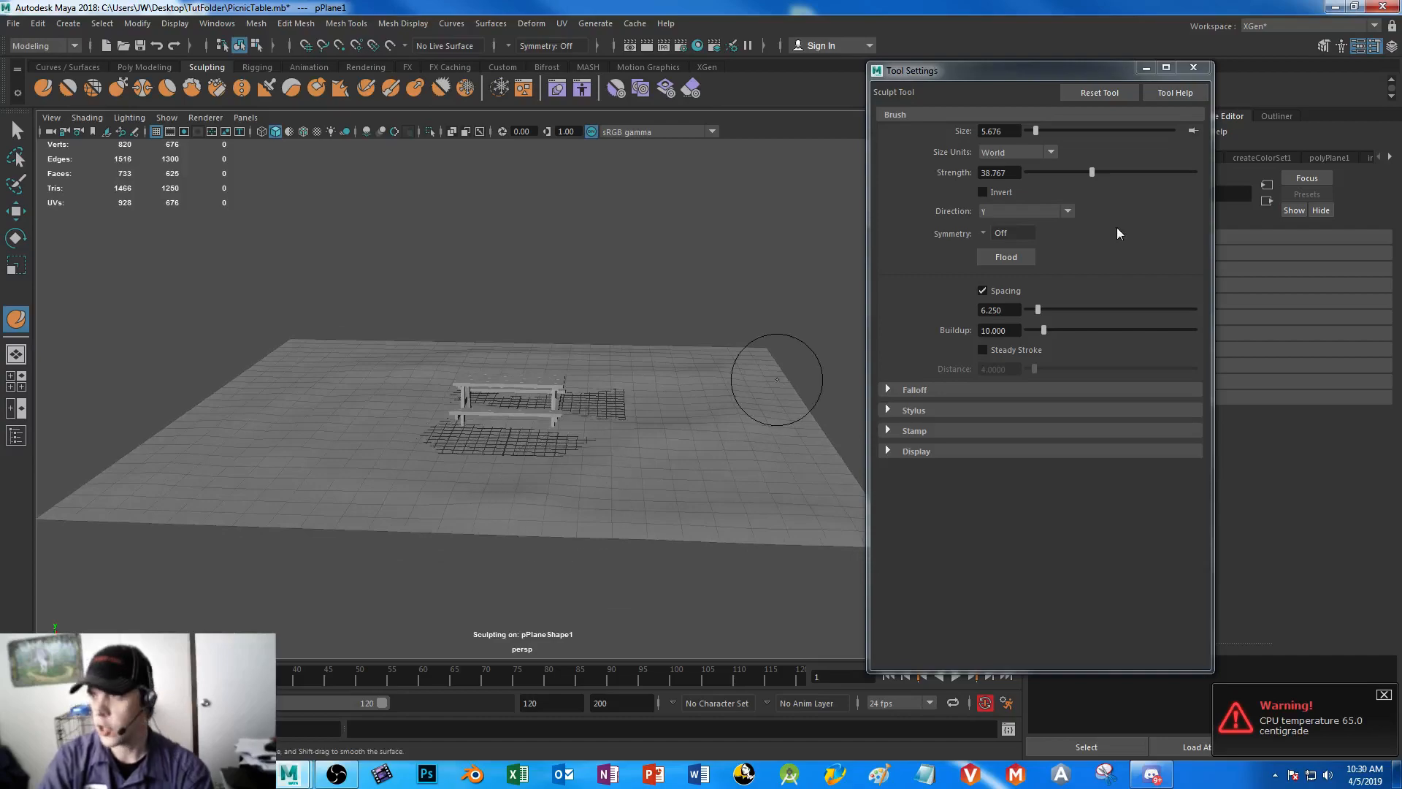
- Set the Sculpt tool's strength to about 42.73 and its symmetry to Object X, and check the mirrored brush over the ground plane
drag(1092, 172, 1099, 172)
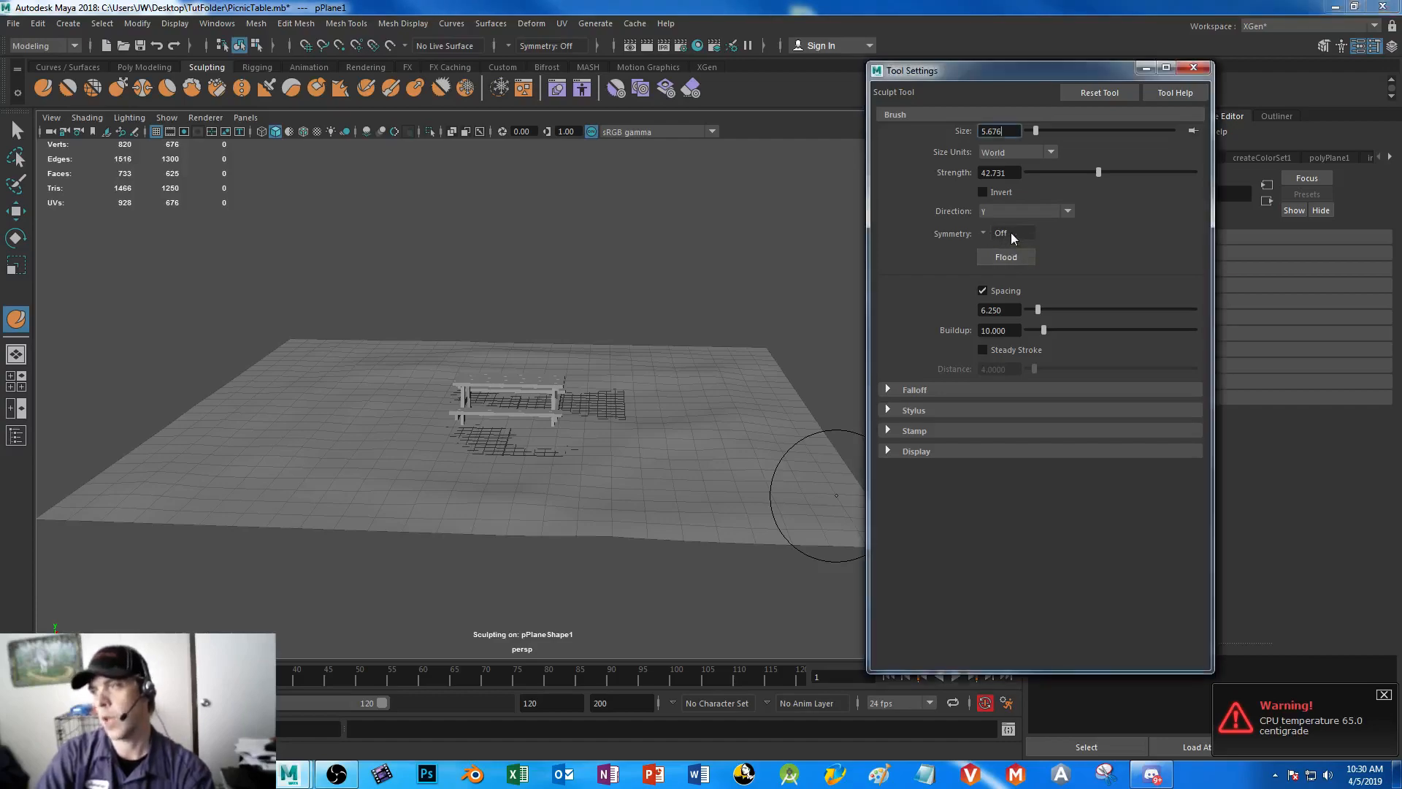
click(984, 233)
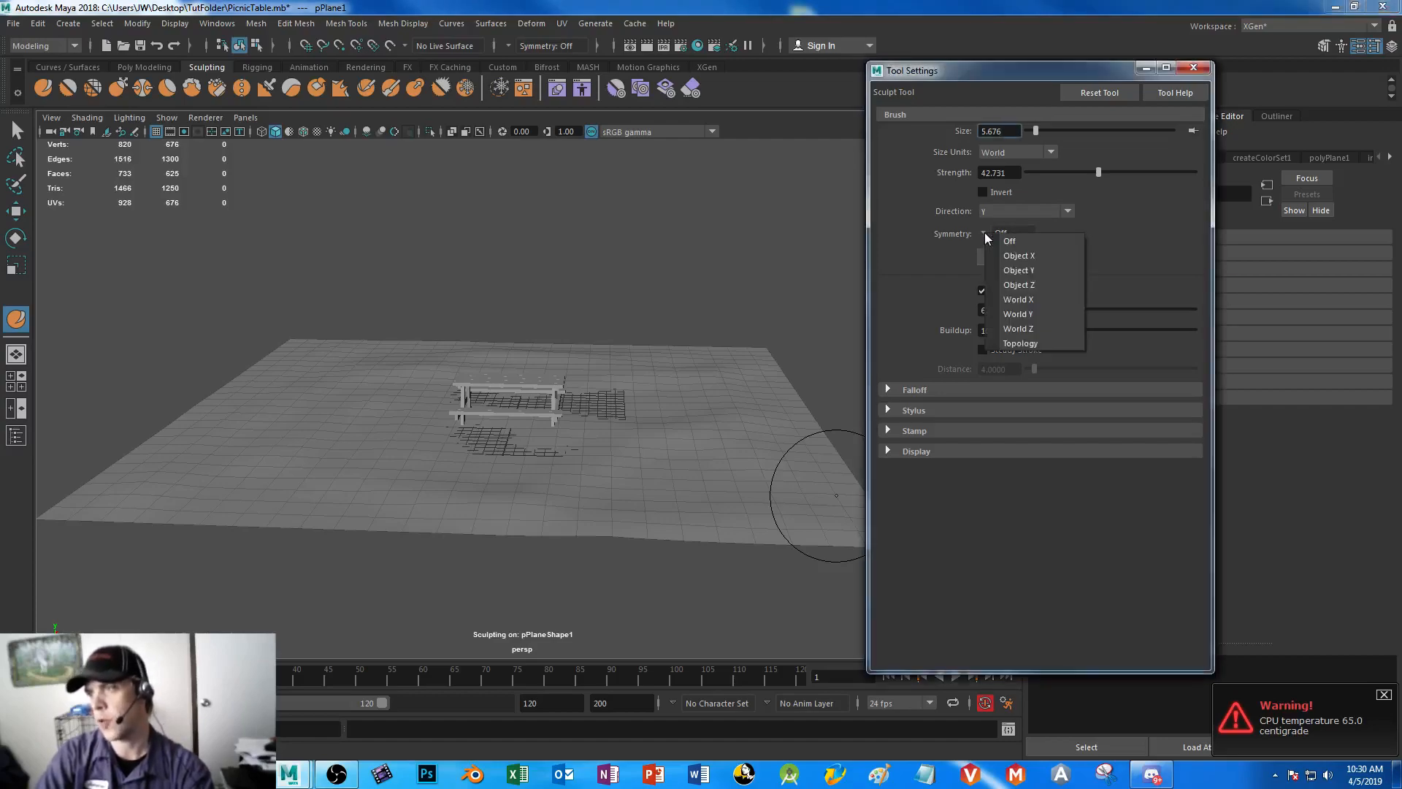
click(1019, 255)
mouse_move(424, 389)
alt+mouse_down()
mouse_move(463, 406)
mouse_move(416, 413)
mouse_move(616, 463)
alt+mouse_up()
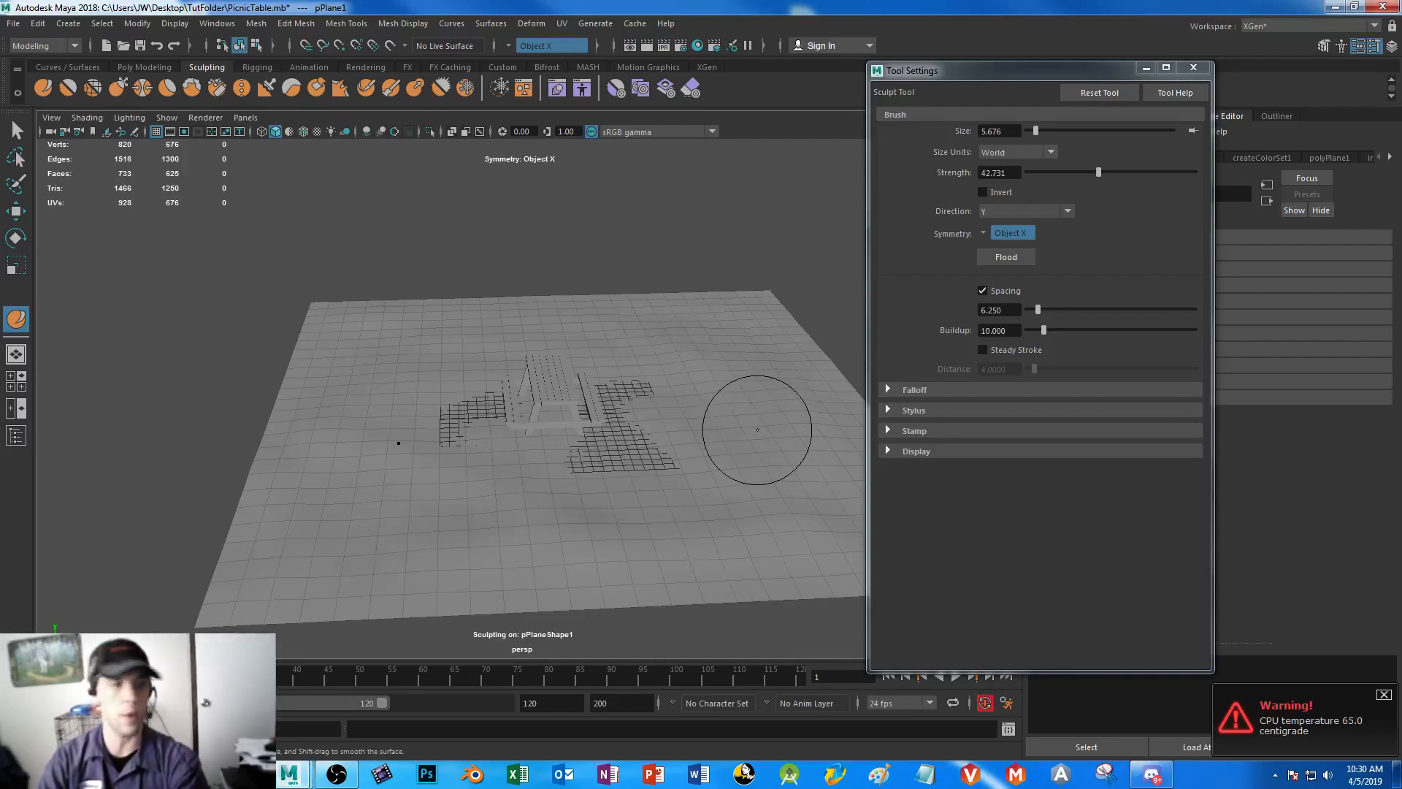
- Try Center Normal as the Sculpt tool's direction after looking through the available direction options
click(1068, 211)
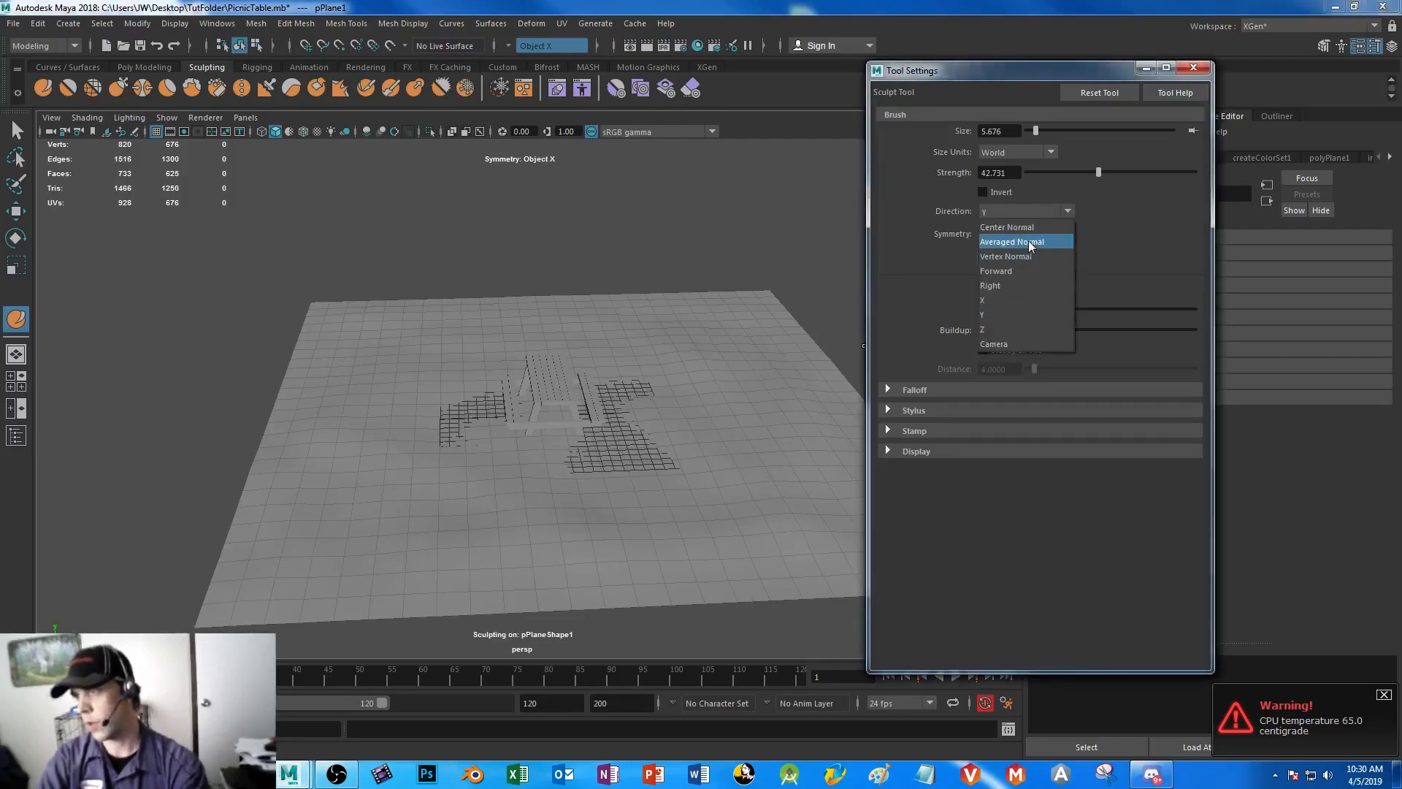
click(1146, 247)
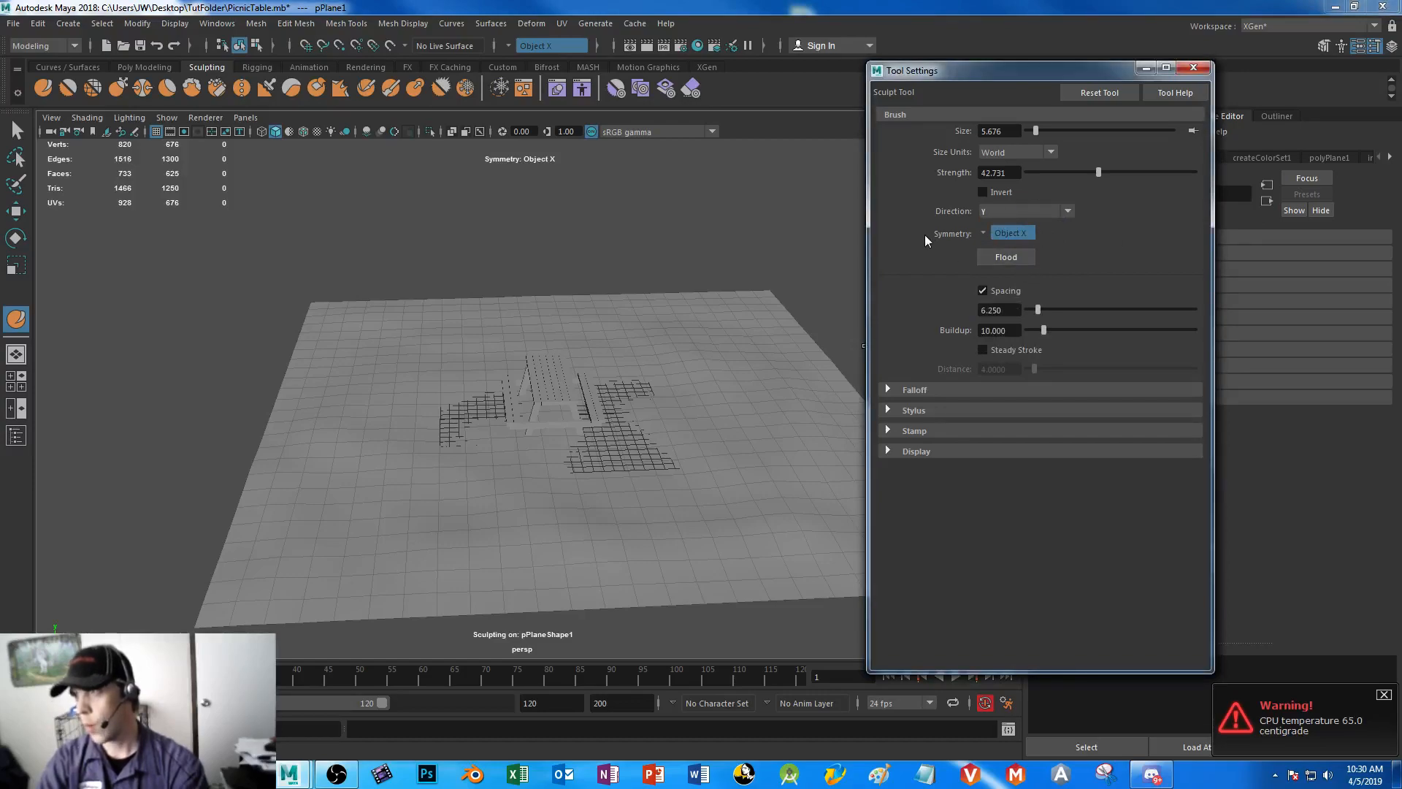
click(1070, 210)
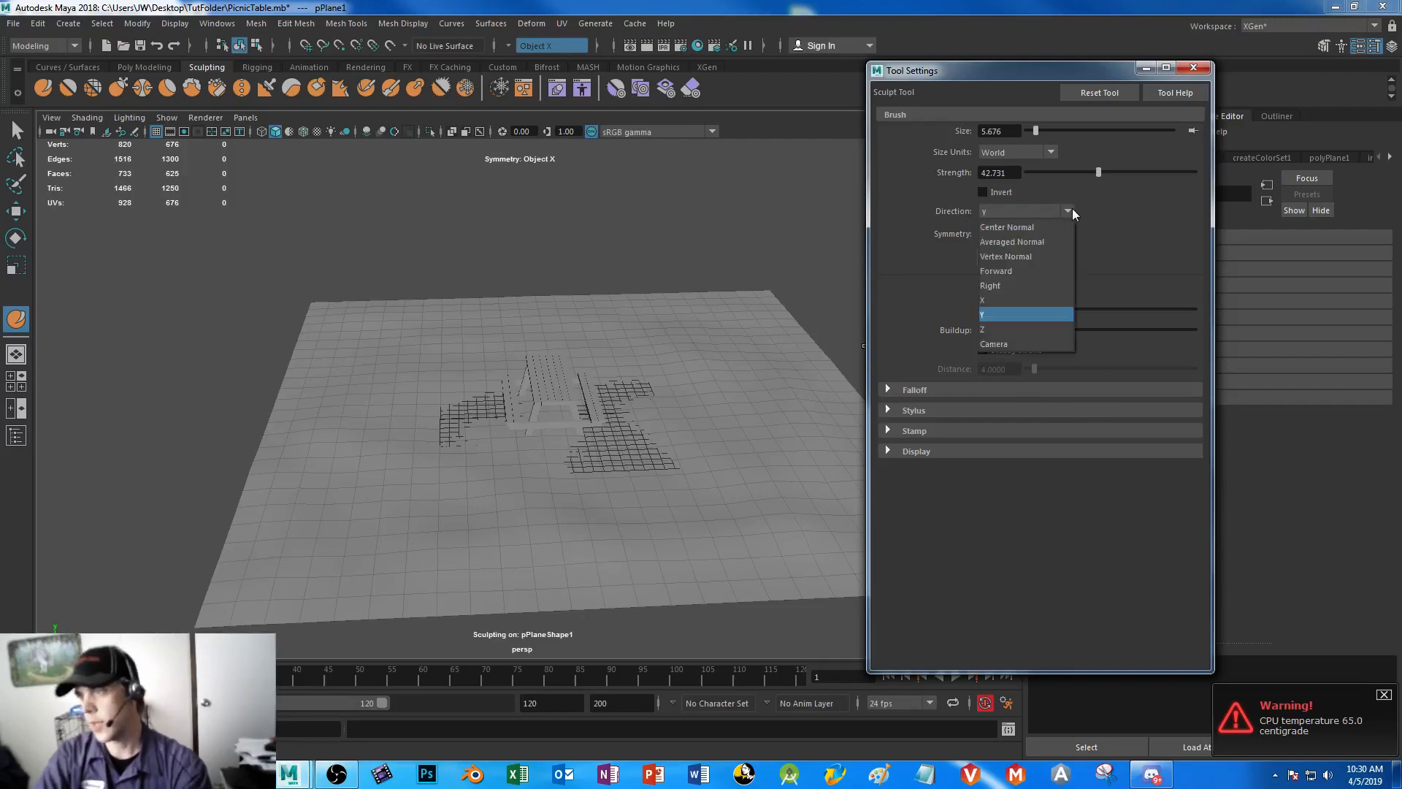
click(1030, 227)
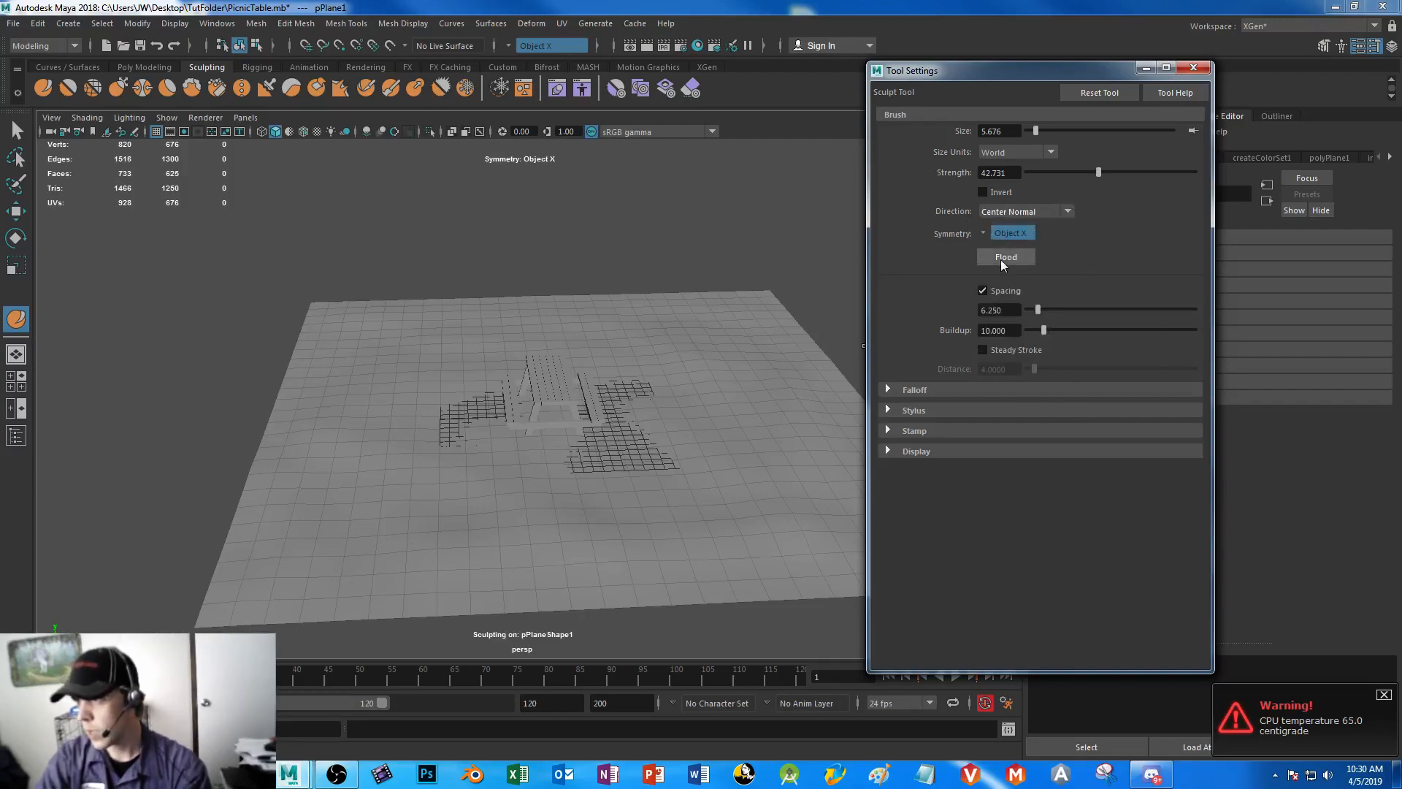
- Turn the Sculpt tool's symmetry off, set its direction to Y, put its settings away, and leave the tool
click(991, 233)
click(1008, 247)
click(1054, 207)
click(993, 314)
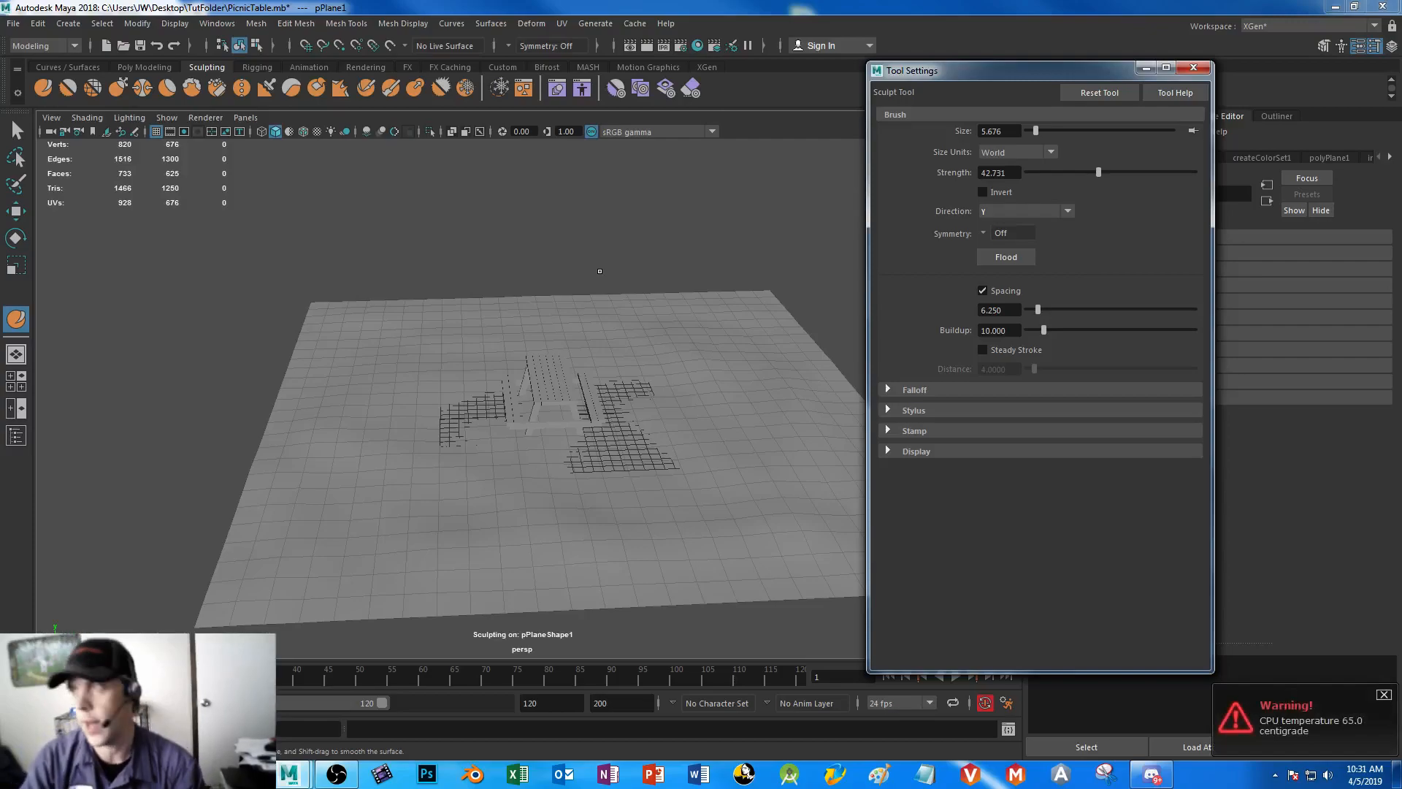
click(1142, 66)
key(q)
- Examine the picnic table and the sculpted ground plane from above and from beneath the terrain
click(566, 354)
click(553, 366)
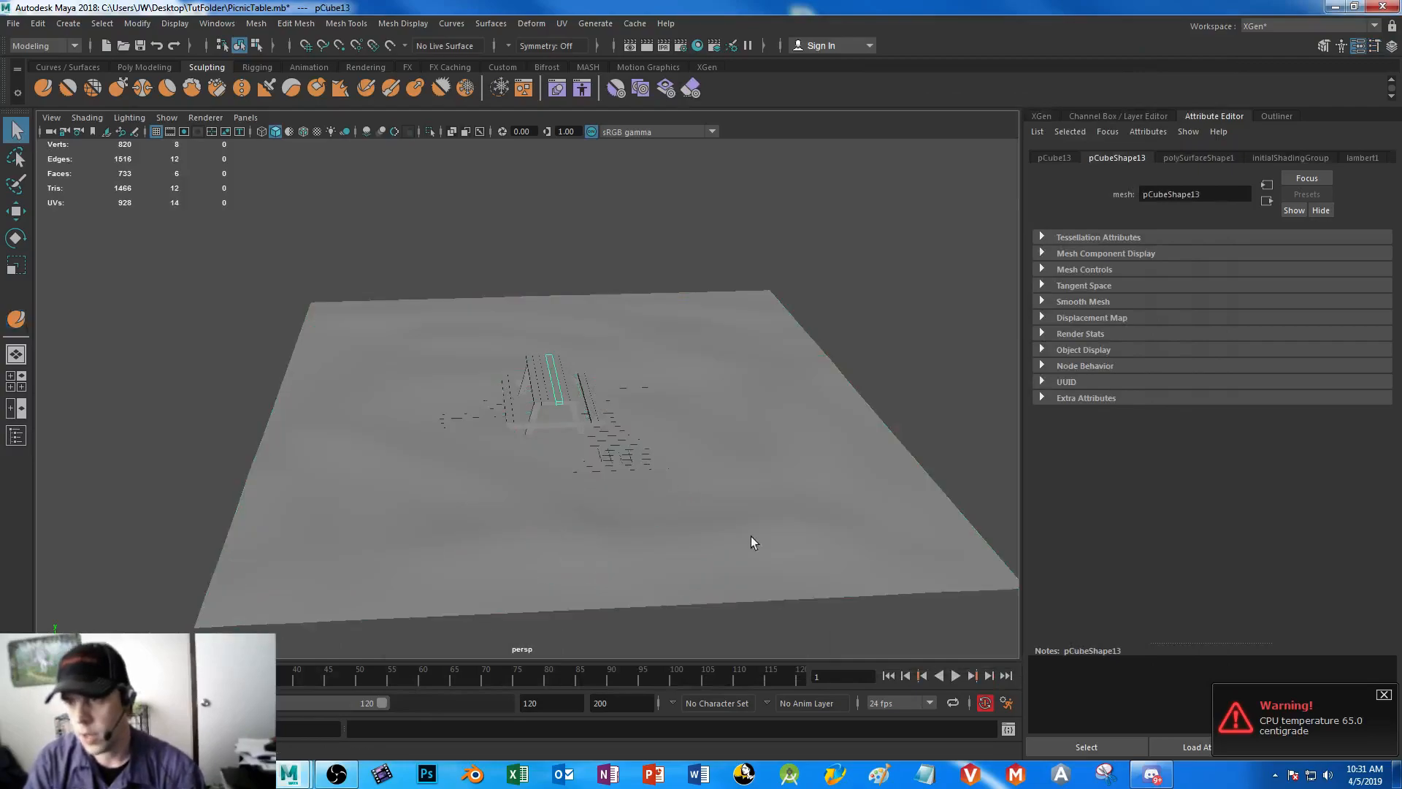
scroll(751, 536, down, 6)
alt+right_drag(579, 305, 694, 450)
mouse_move(694, 450)
alt+mouse_down()
mouse_move(688, 482)
mouse_move(692, 445)
alt+mouse_up()
alt+right_drag(722, 465, 709, 451)
alt+drag(707, 450, 814, 514)
click(729, 567)
alt+drag(729, 567, 538, 406)
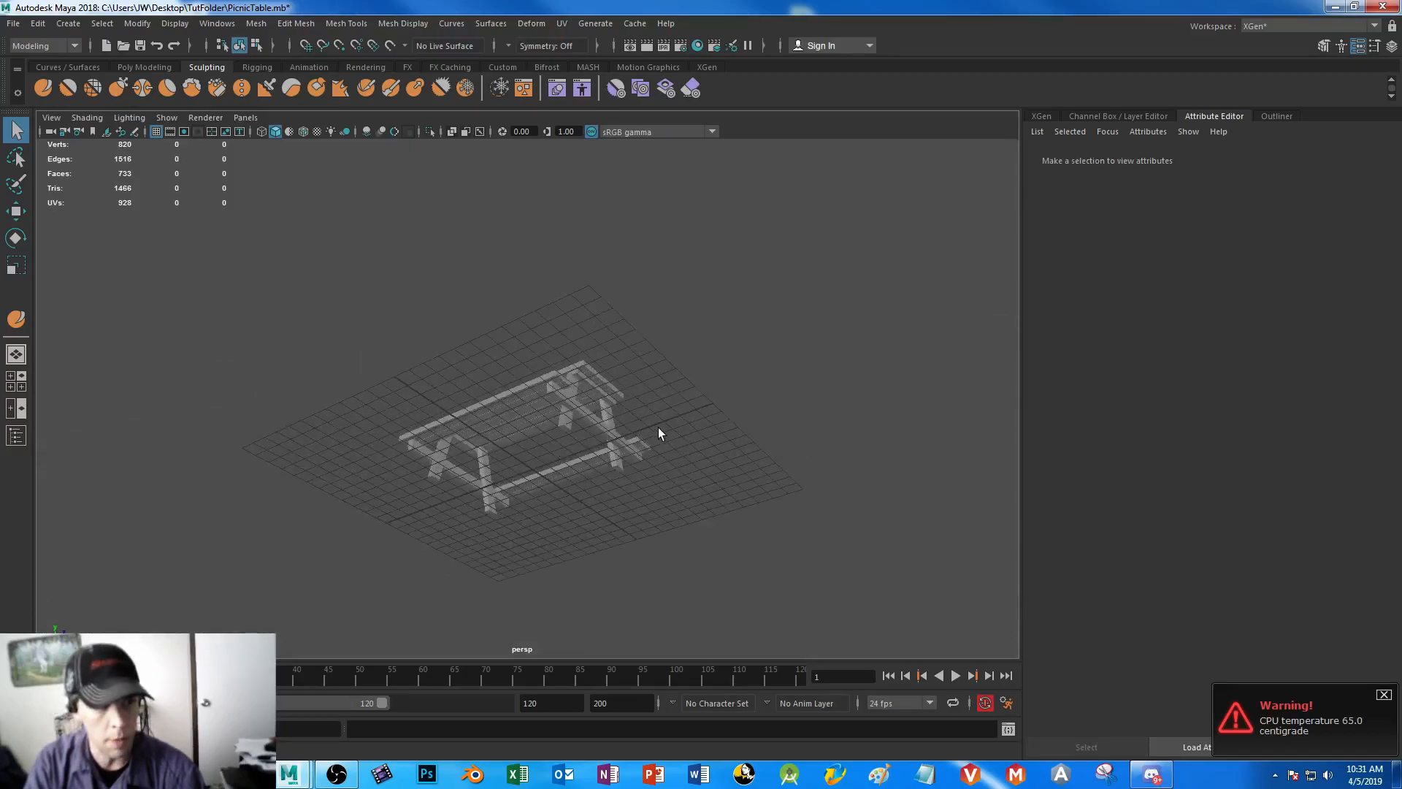
alt+drag(658, 427, 726, 459)
- Select the ground plane and look through its transform display, object display and render stats attributes
click(803, 513)
alt+drag(803, 520, 652, 428)
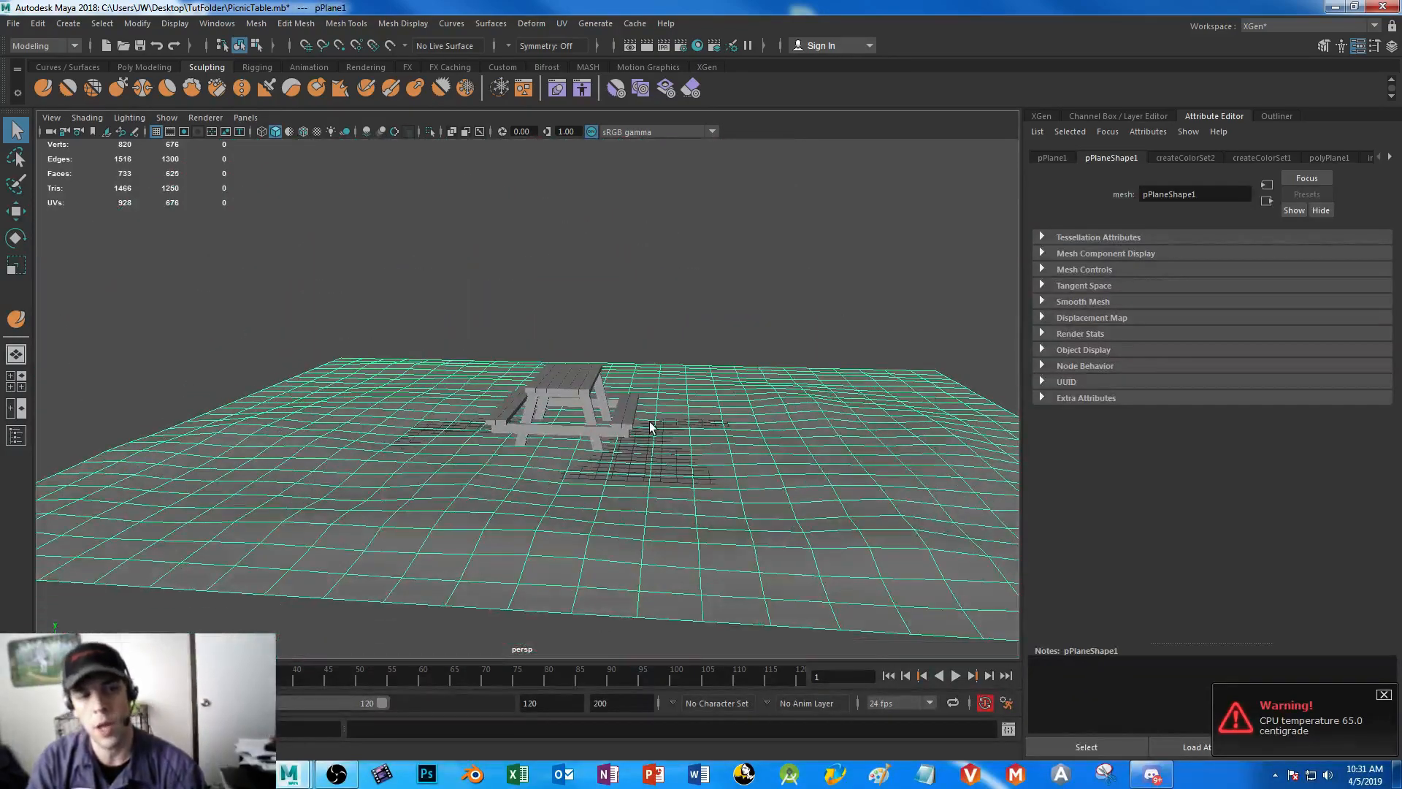
click(1052, 158)
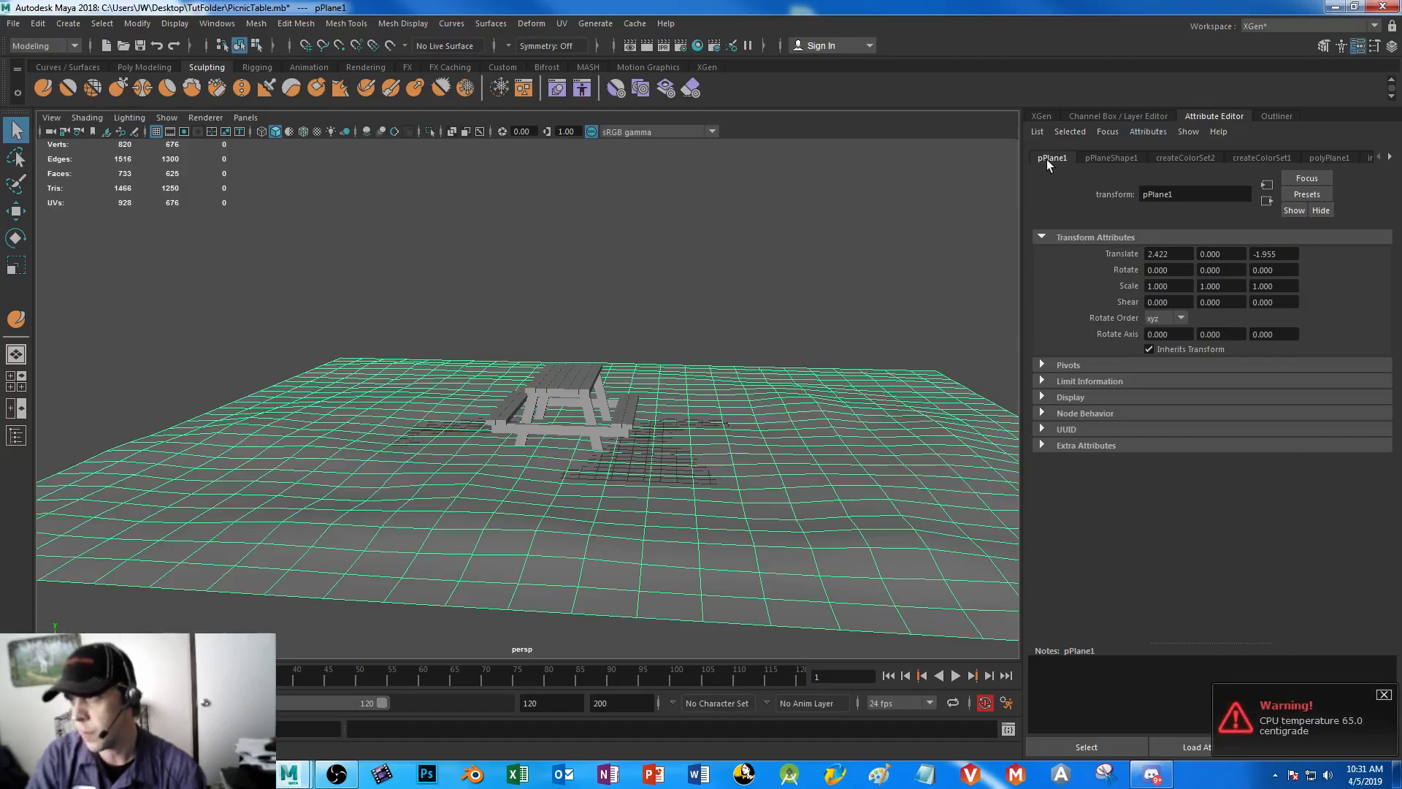
click(1042, 396)
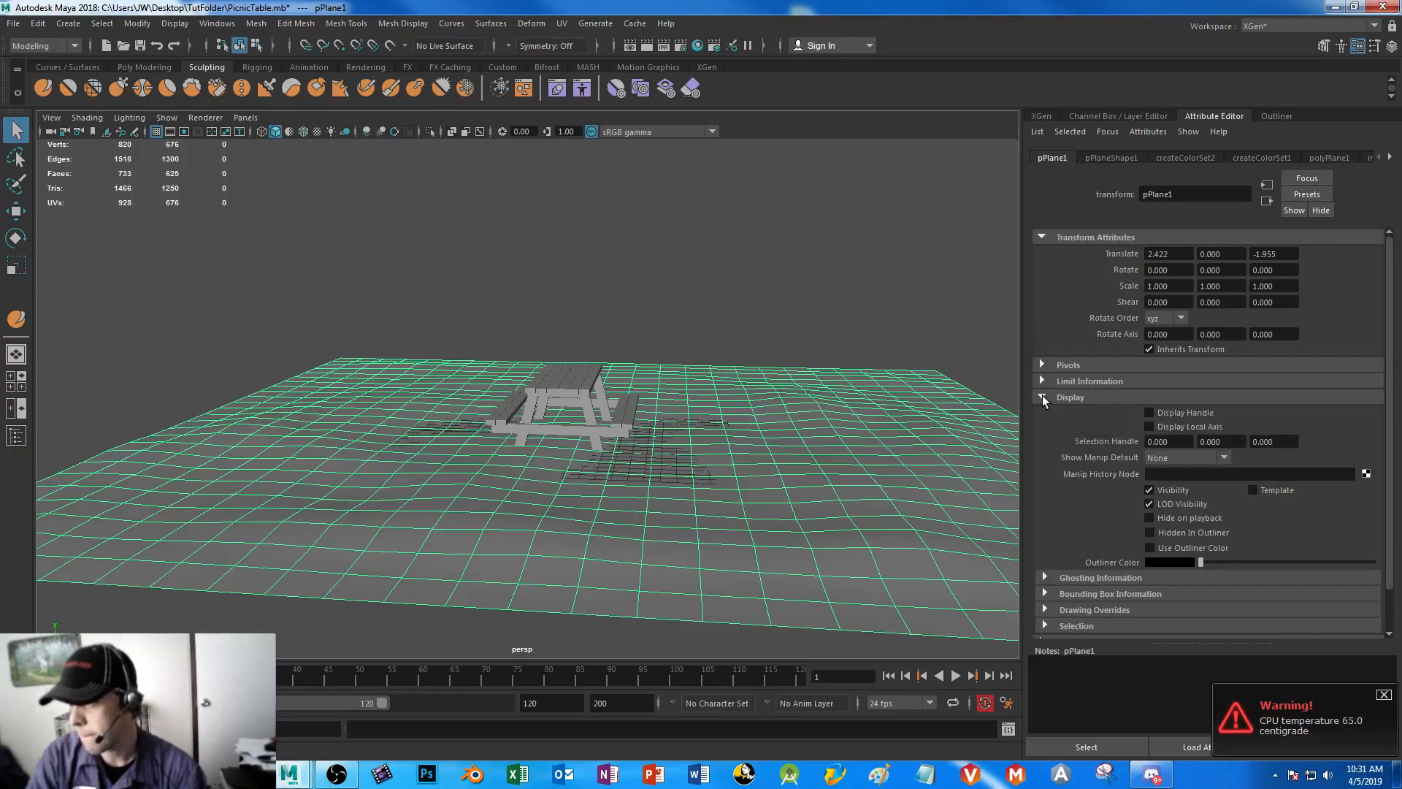
scroll(1108, 436, down, 2)
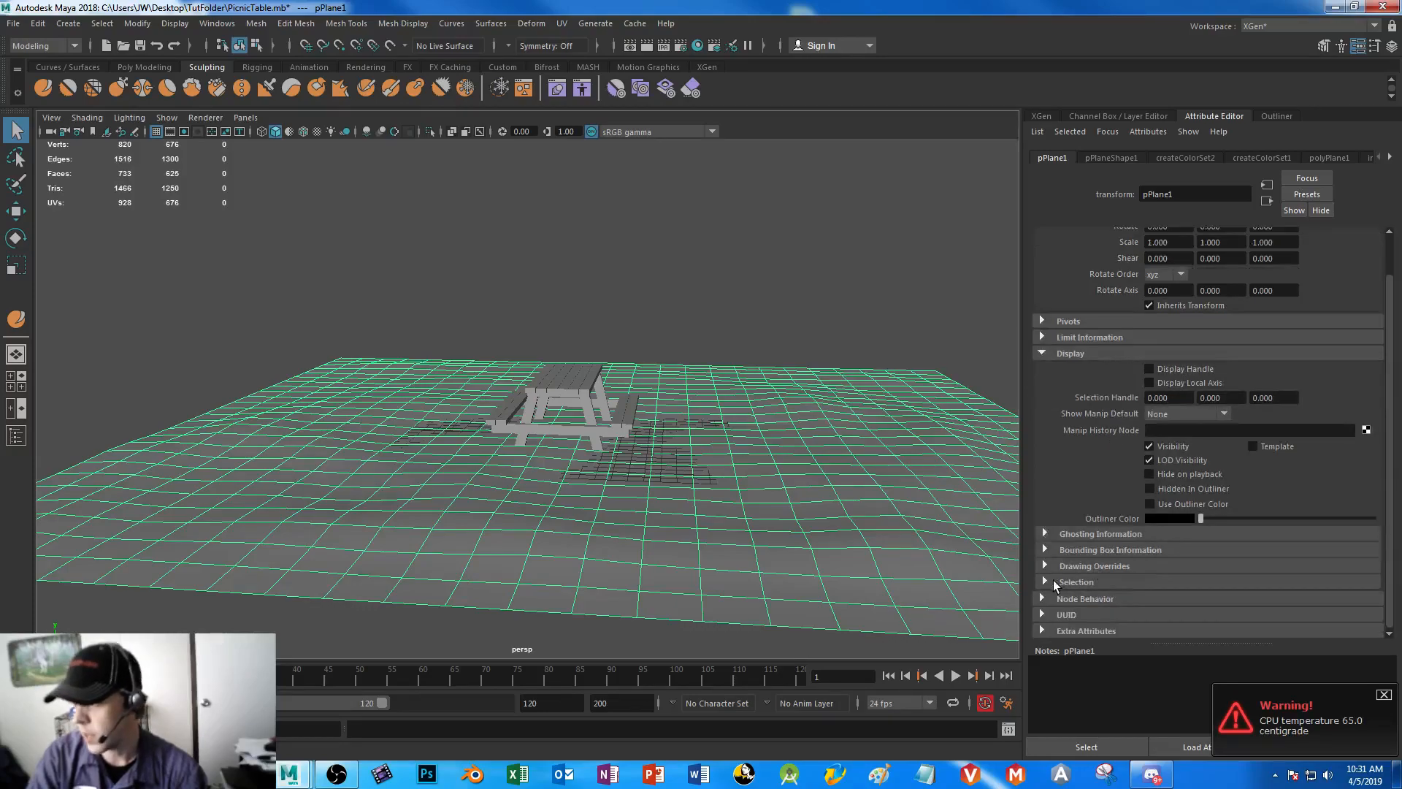
click(1105, 159)
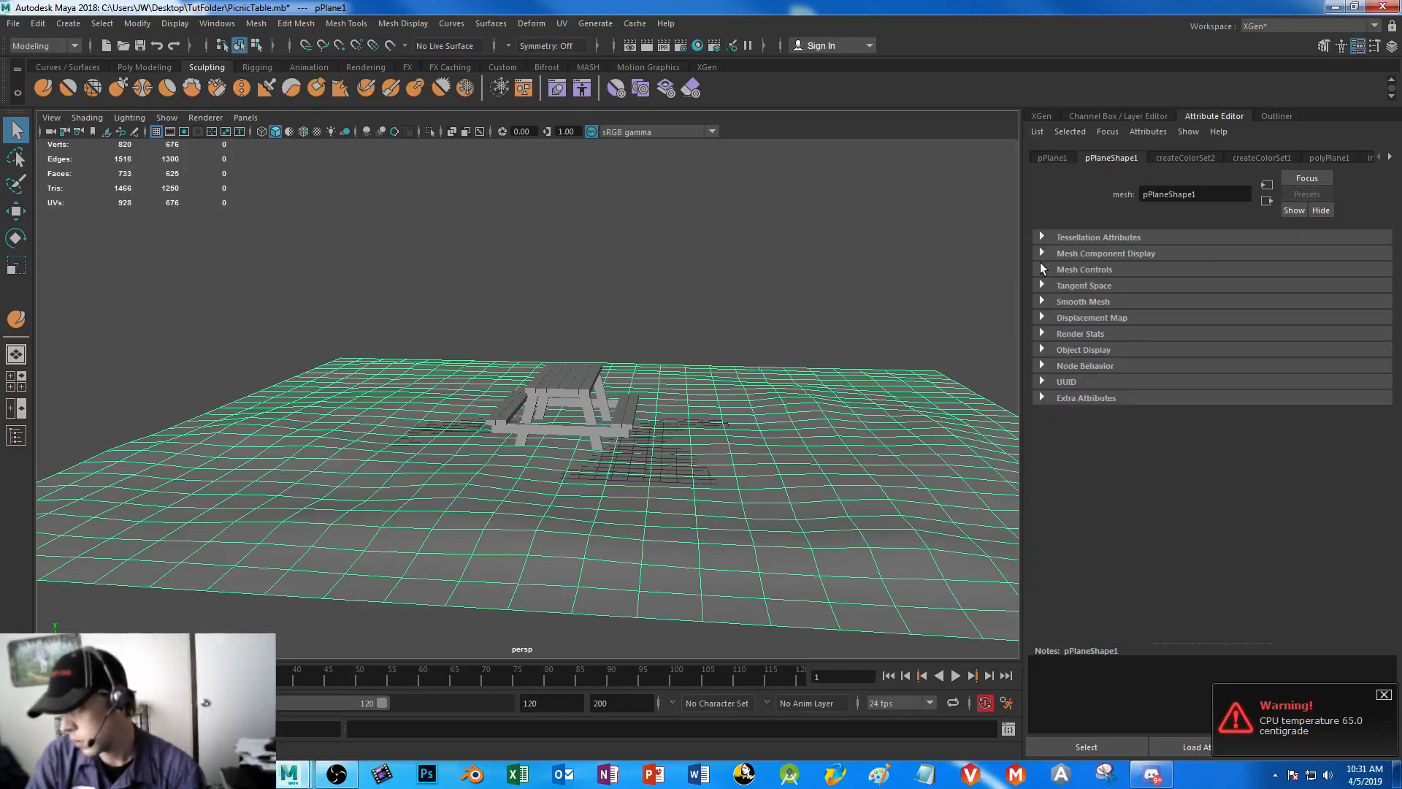
click(1041, 351)
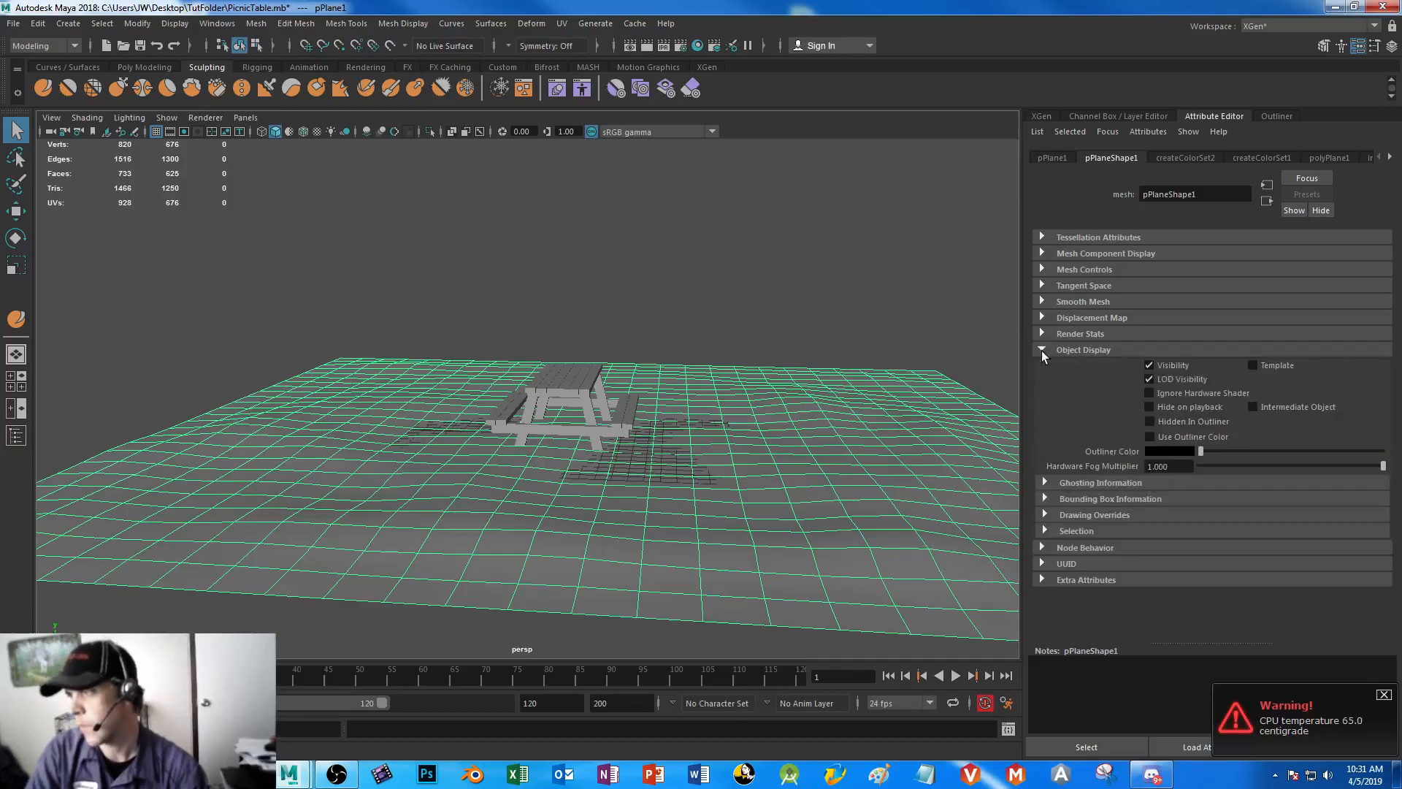
click(1041, 349)
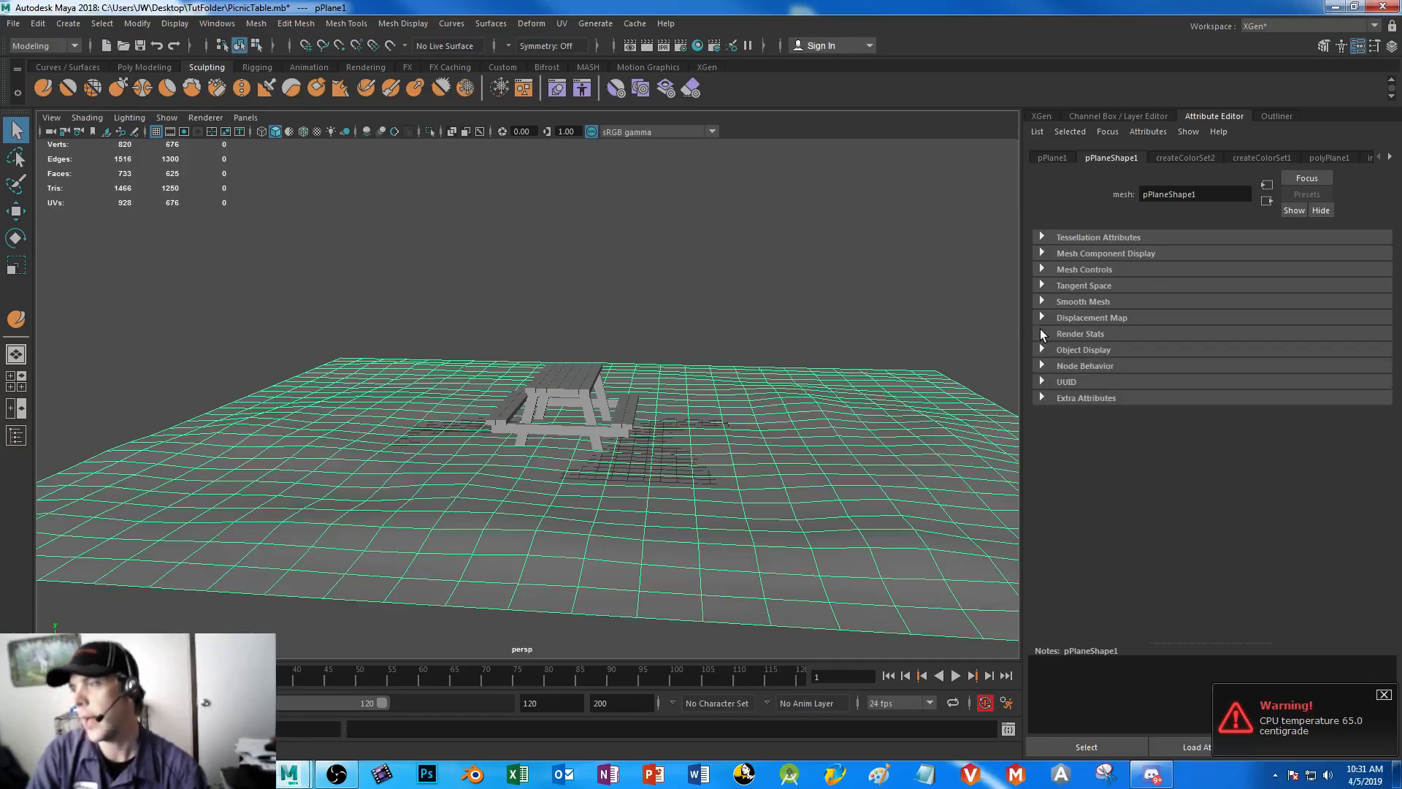
click(1041, 333)
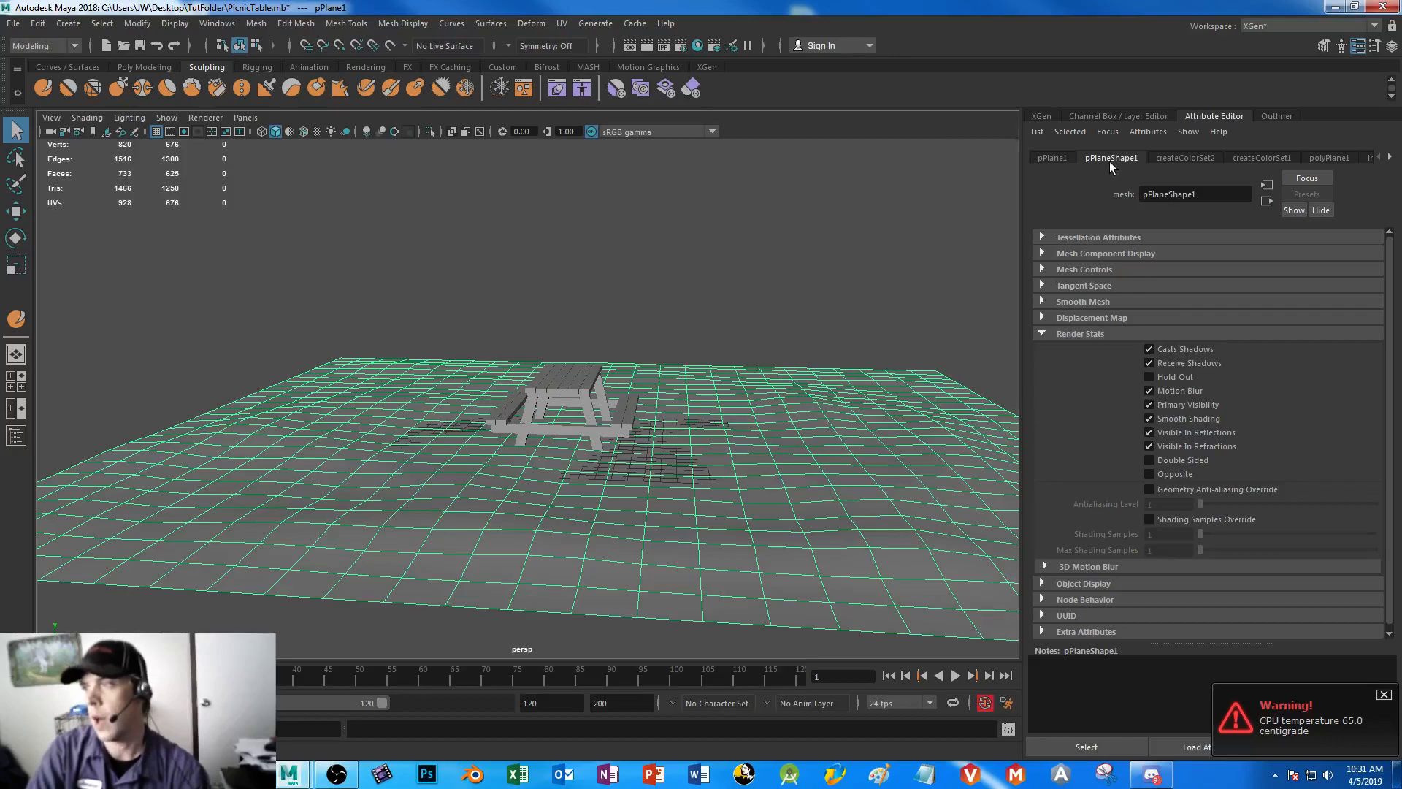
- Try the Double Sided option on the ground plane while viewing it from beneath, and switch it off again
alt+drag(721, 492, 733, 417)
click(1149, 461)
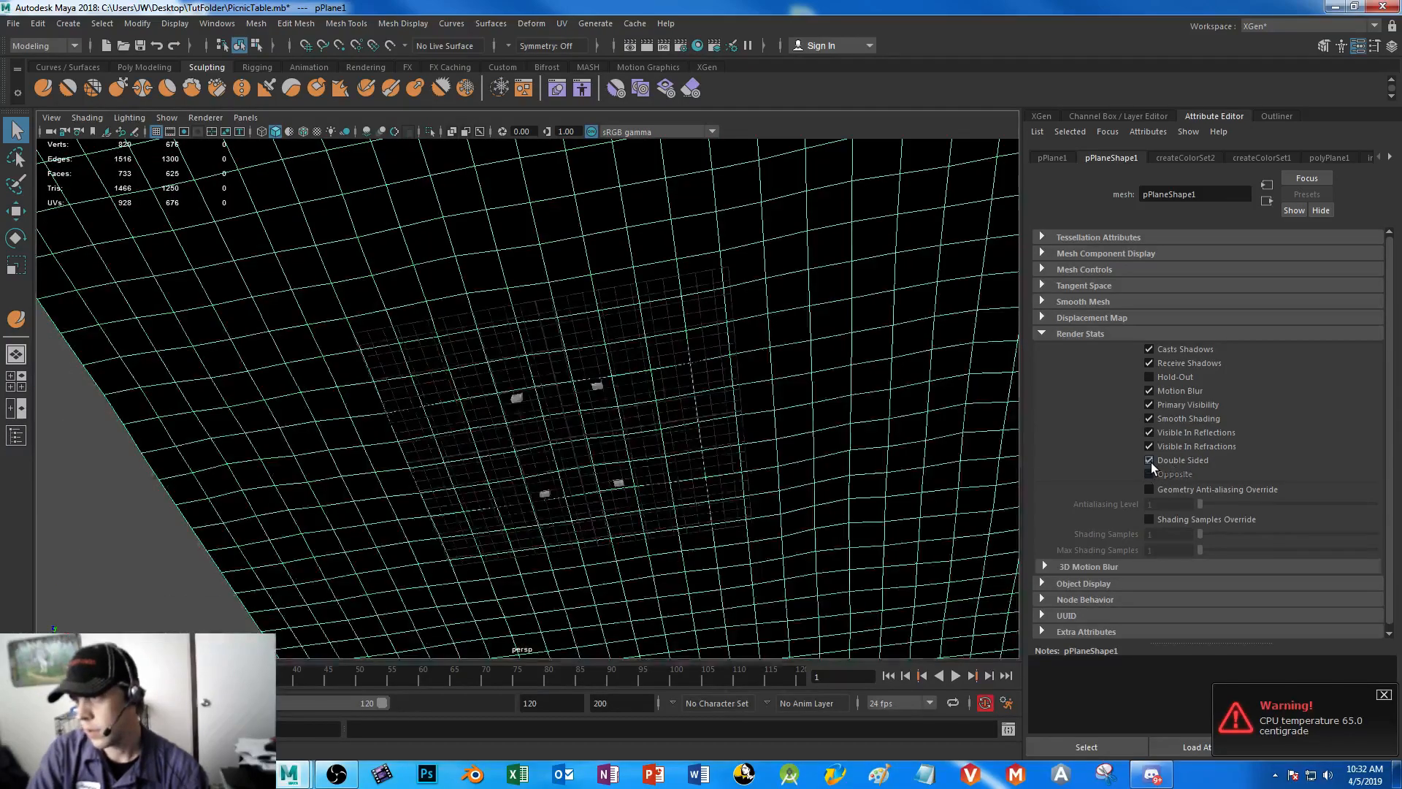
alt+drag(788, 375, 598, 366)
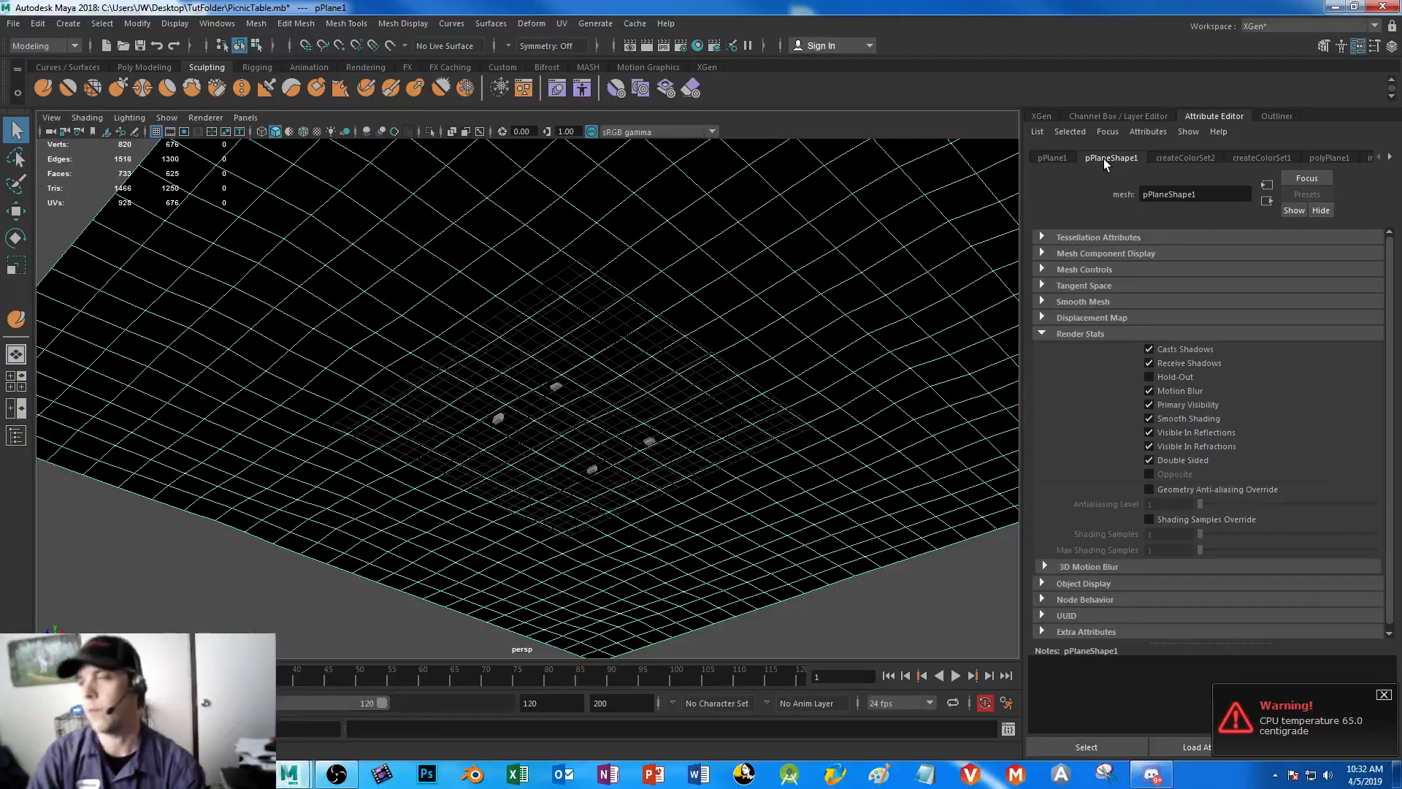
click(1149, 462)
click(1149, 462)
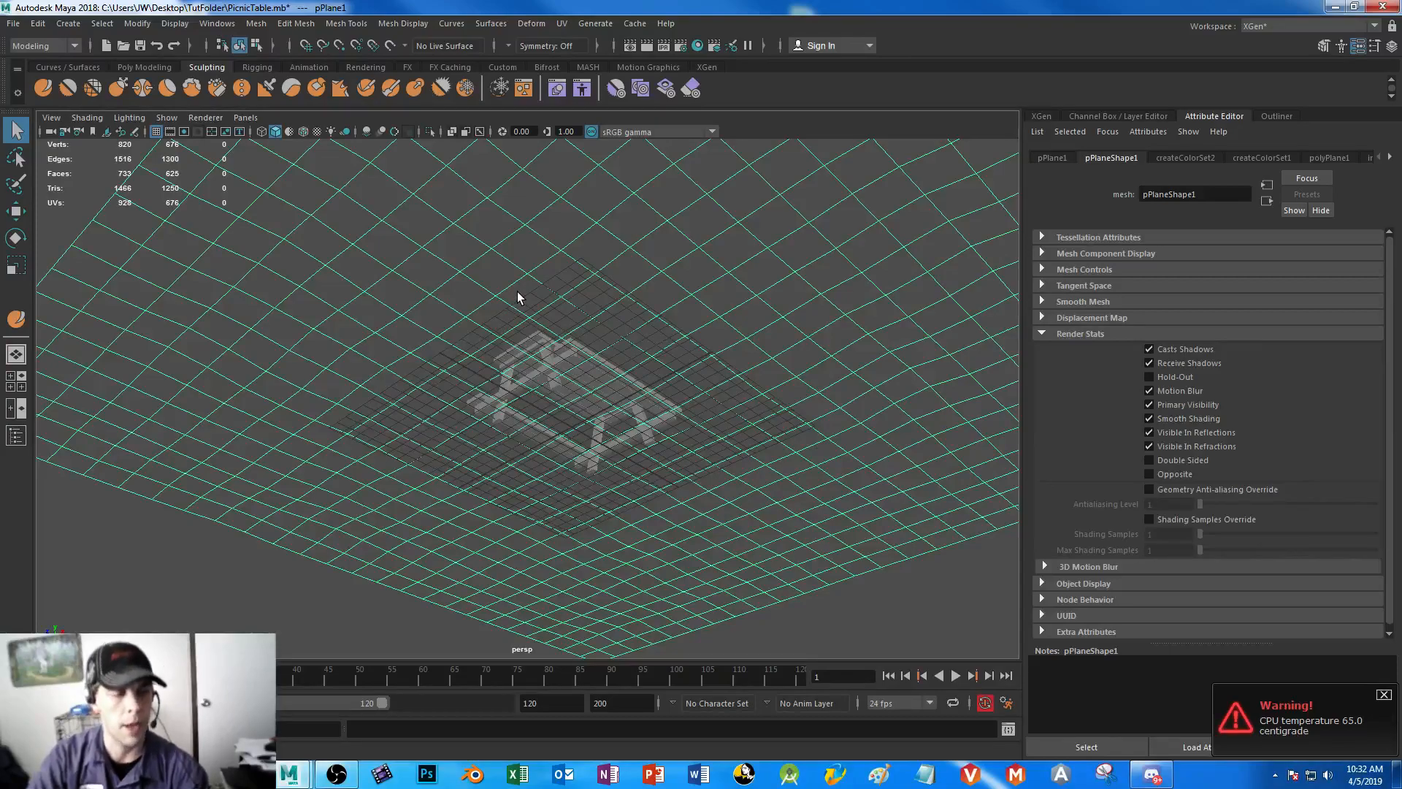
alt+drag(518, 297, 511, 343)
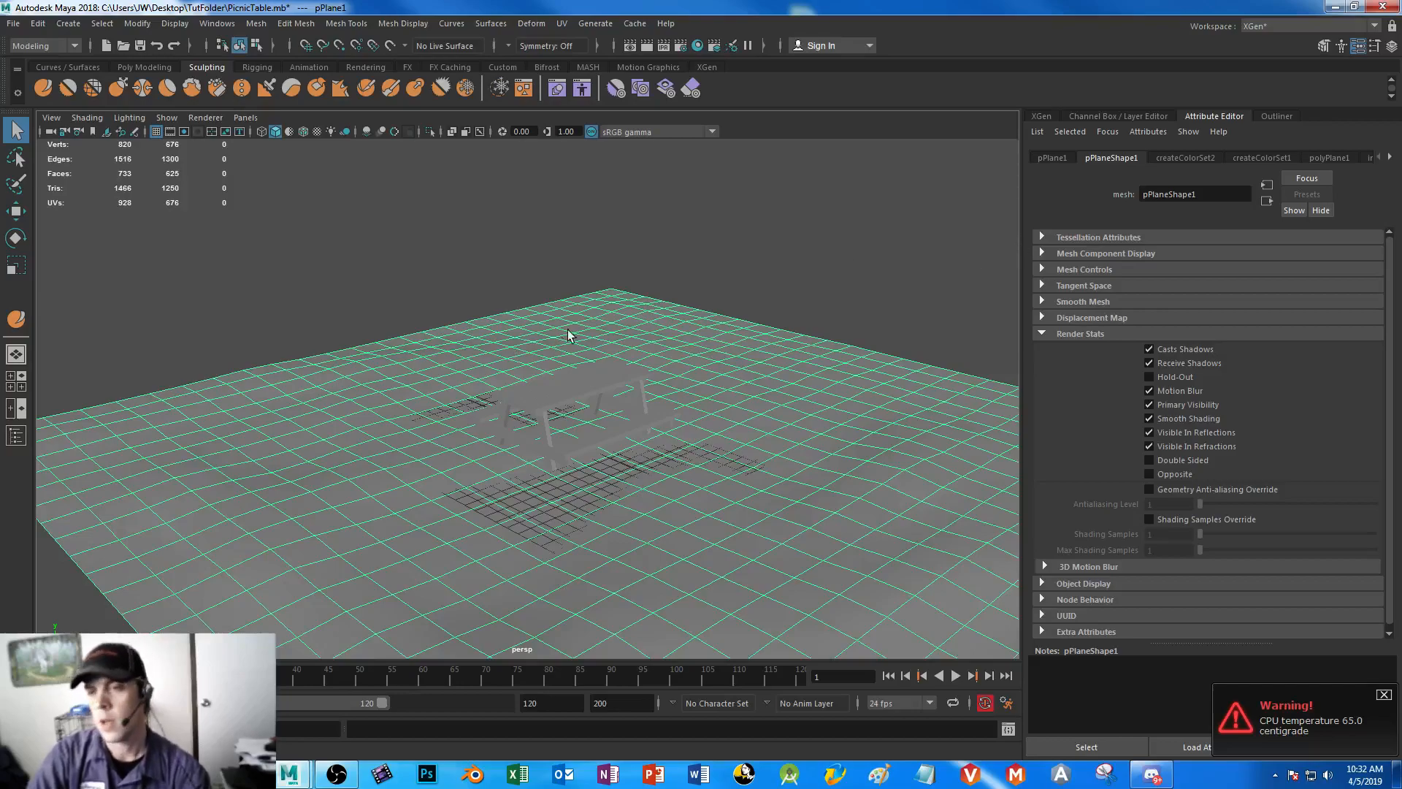
alt+drag(550, 228, 727, 495)
- Frame the front tabletop plank and insert three unevenly spaced edge loops across it with the Insert Edge Loop tool
click(597, 401)
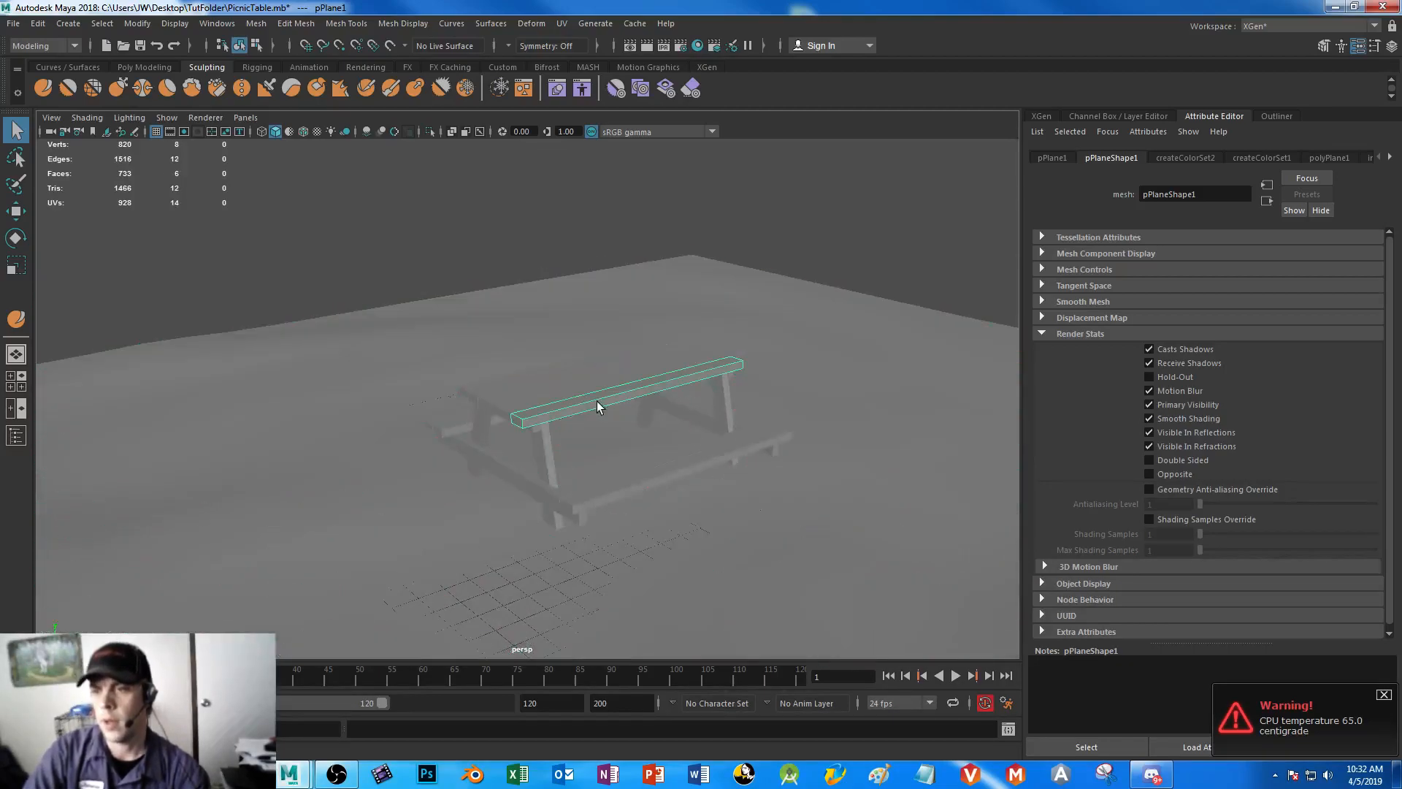
click(778, 520)
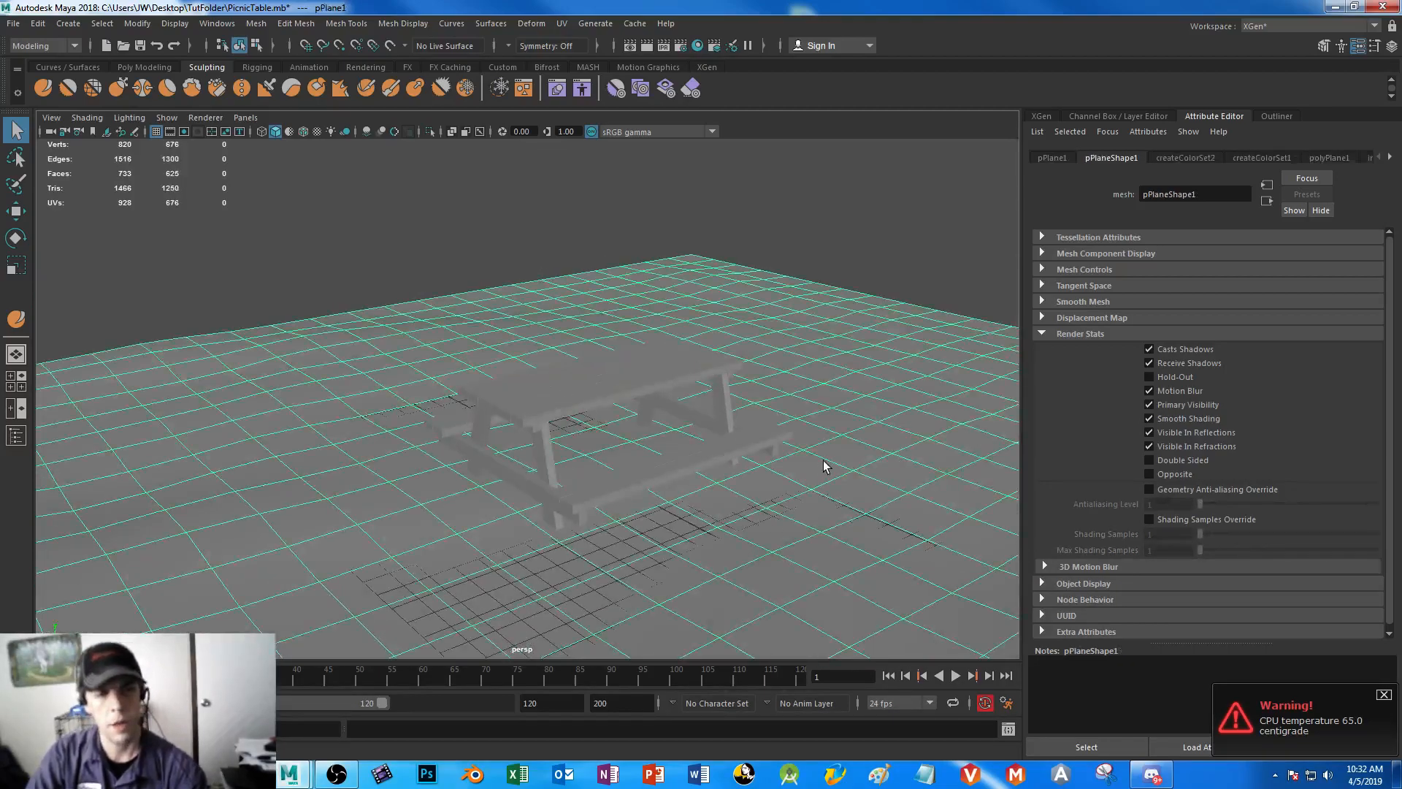
click(620, 391)
key(f)
alt+drag(718, 476, 576, 194)
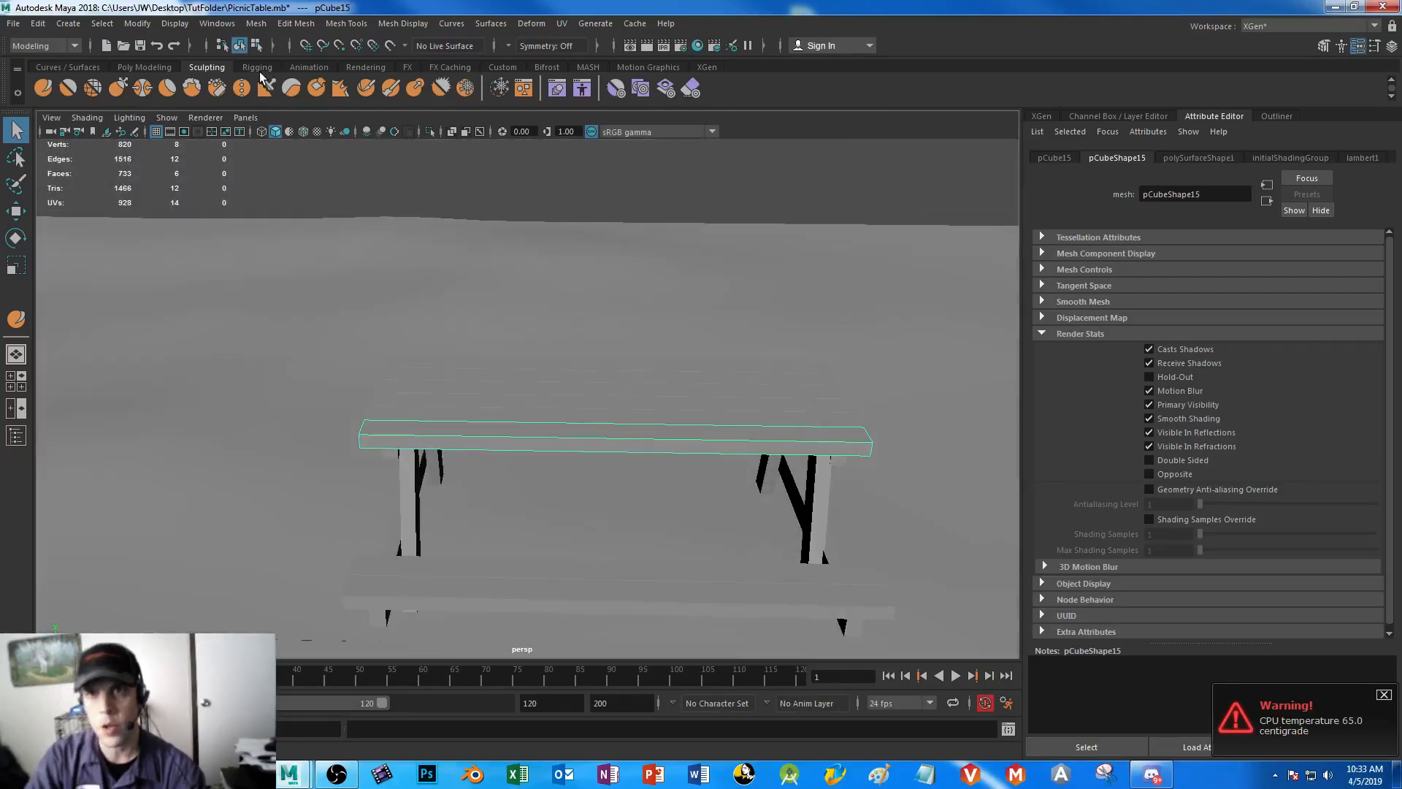
click(139, 67)
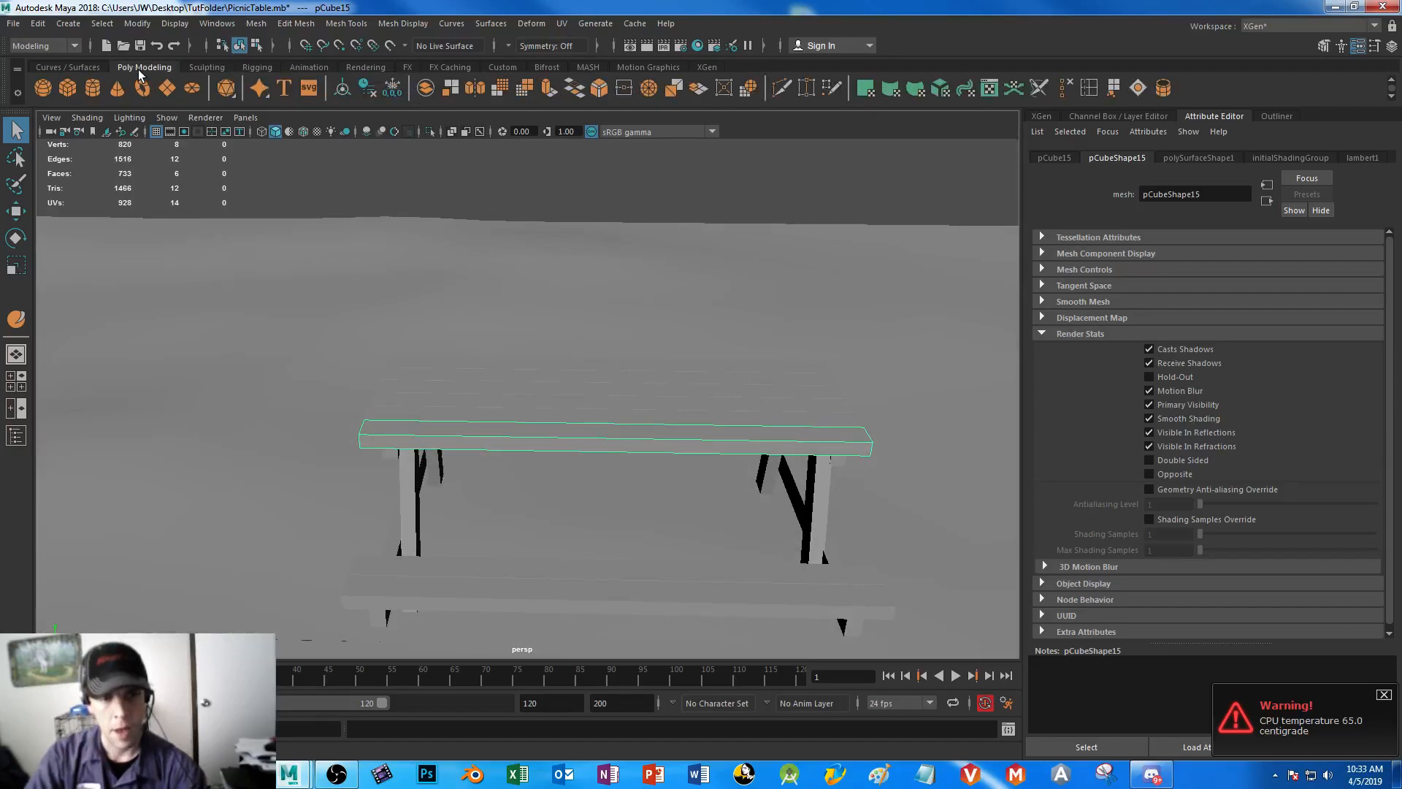
click(1089, 89)
click(486, 438)
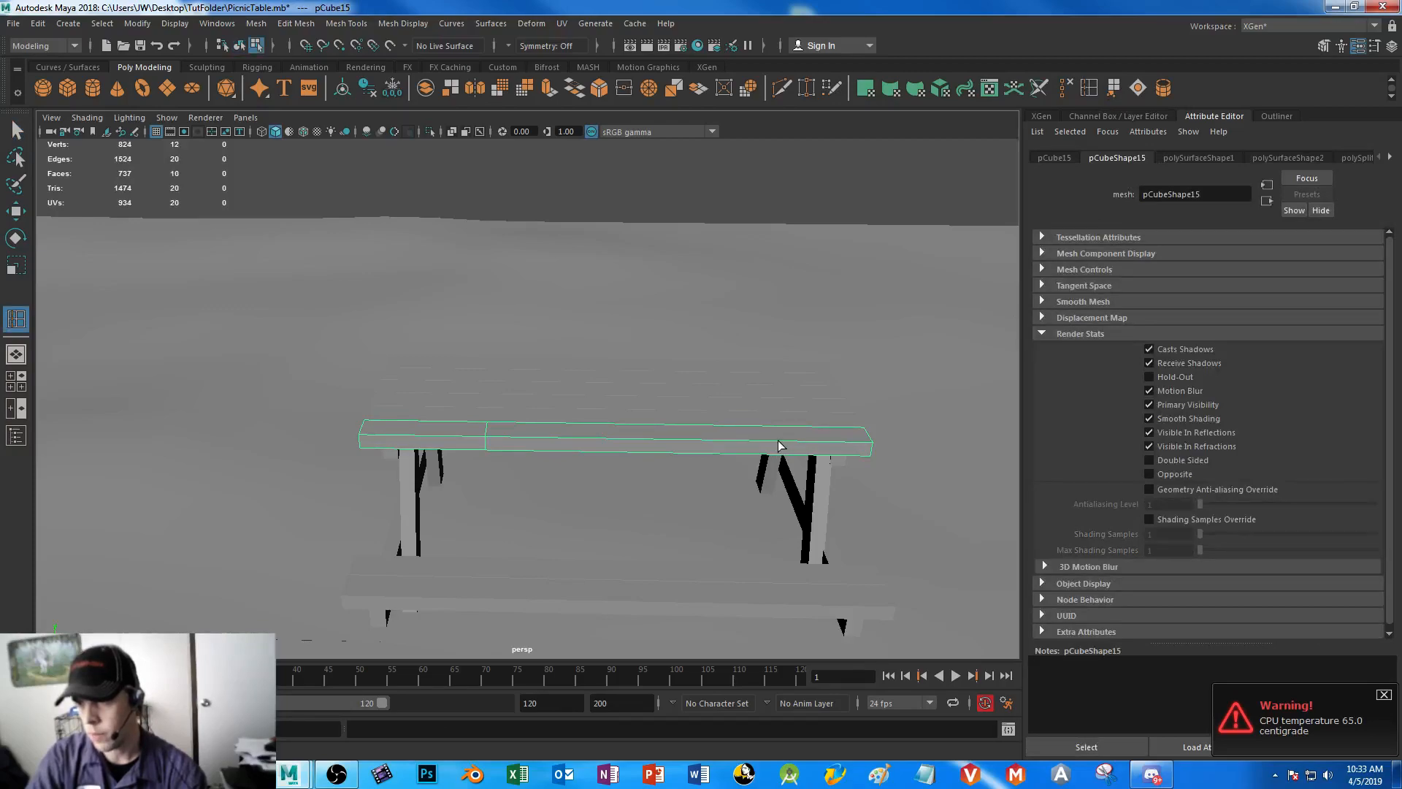
click(744, 448)
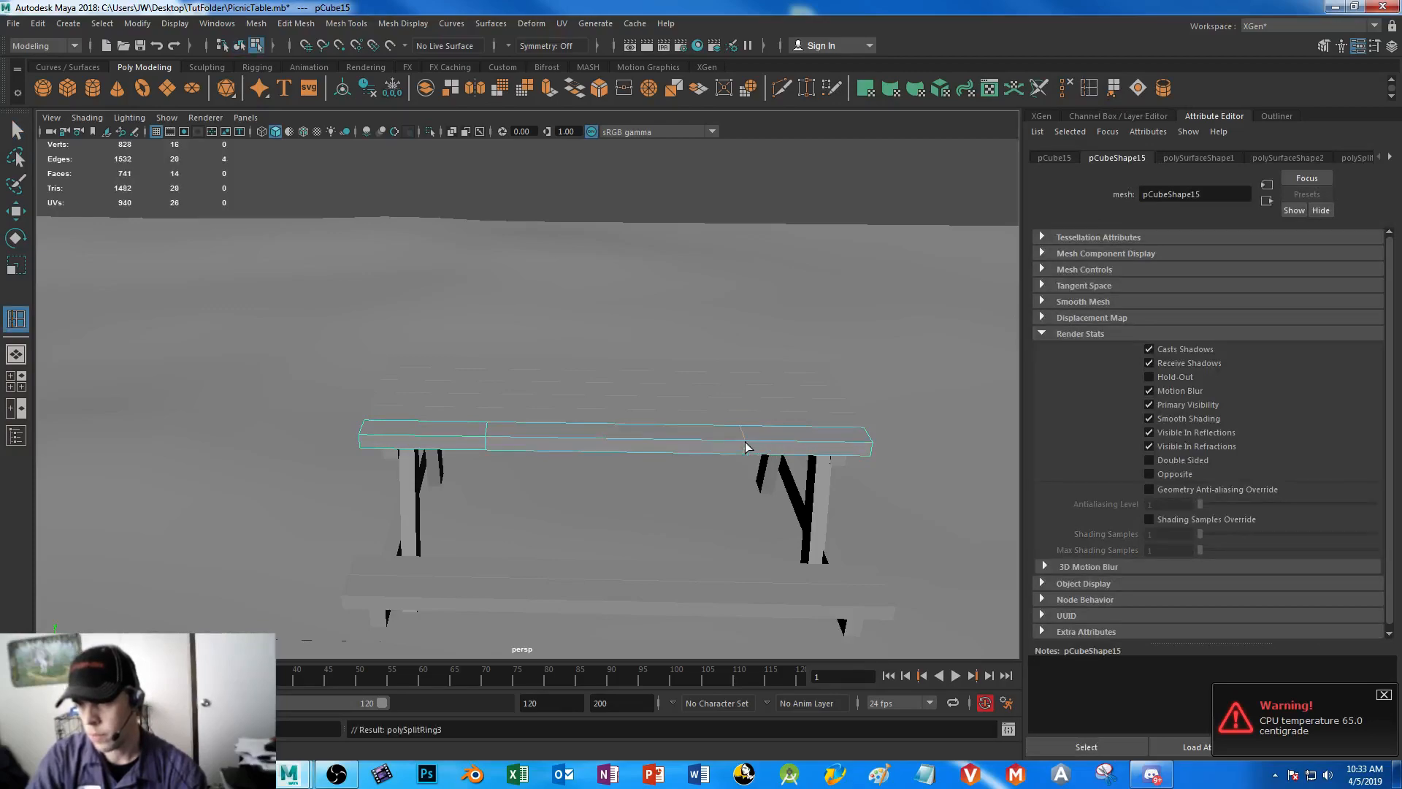
click(660, 439)
- Insert three edge loops across the second tabletop plank and one more near the far end of the front plank
click(563, 418)
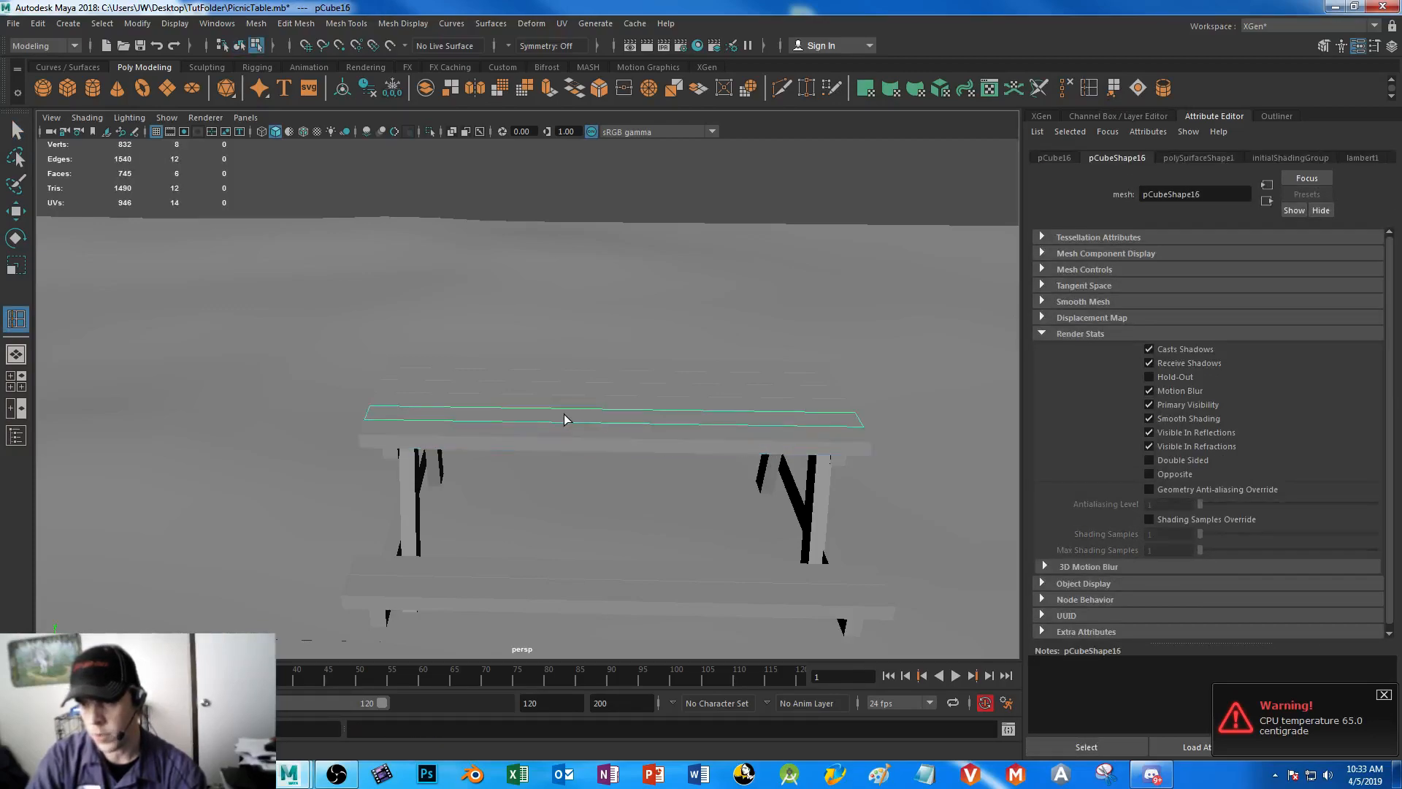
click(481, 417)
click(613, 419)
click(781, 433)
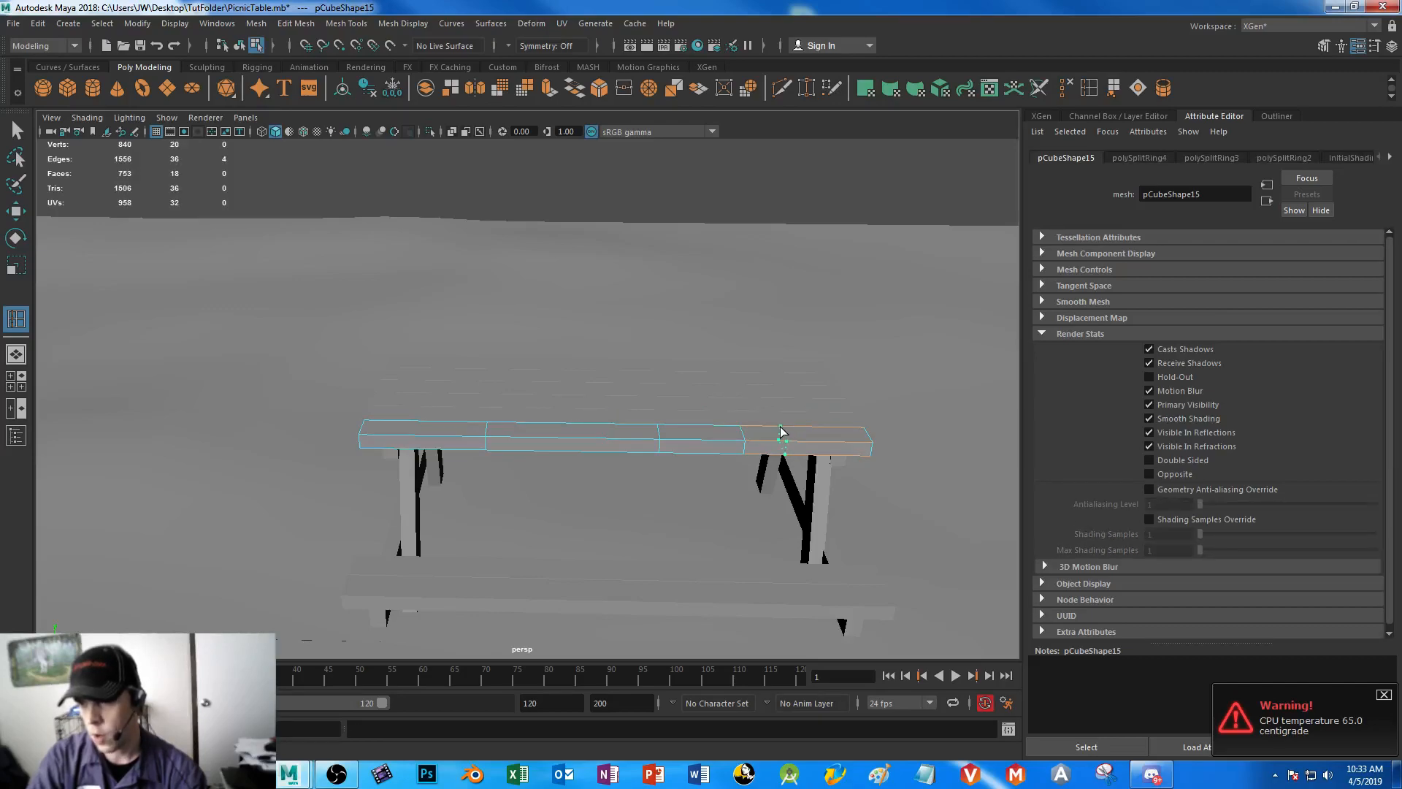
click(835, 451)
click(781, 411)
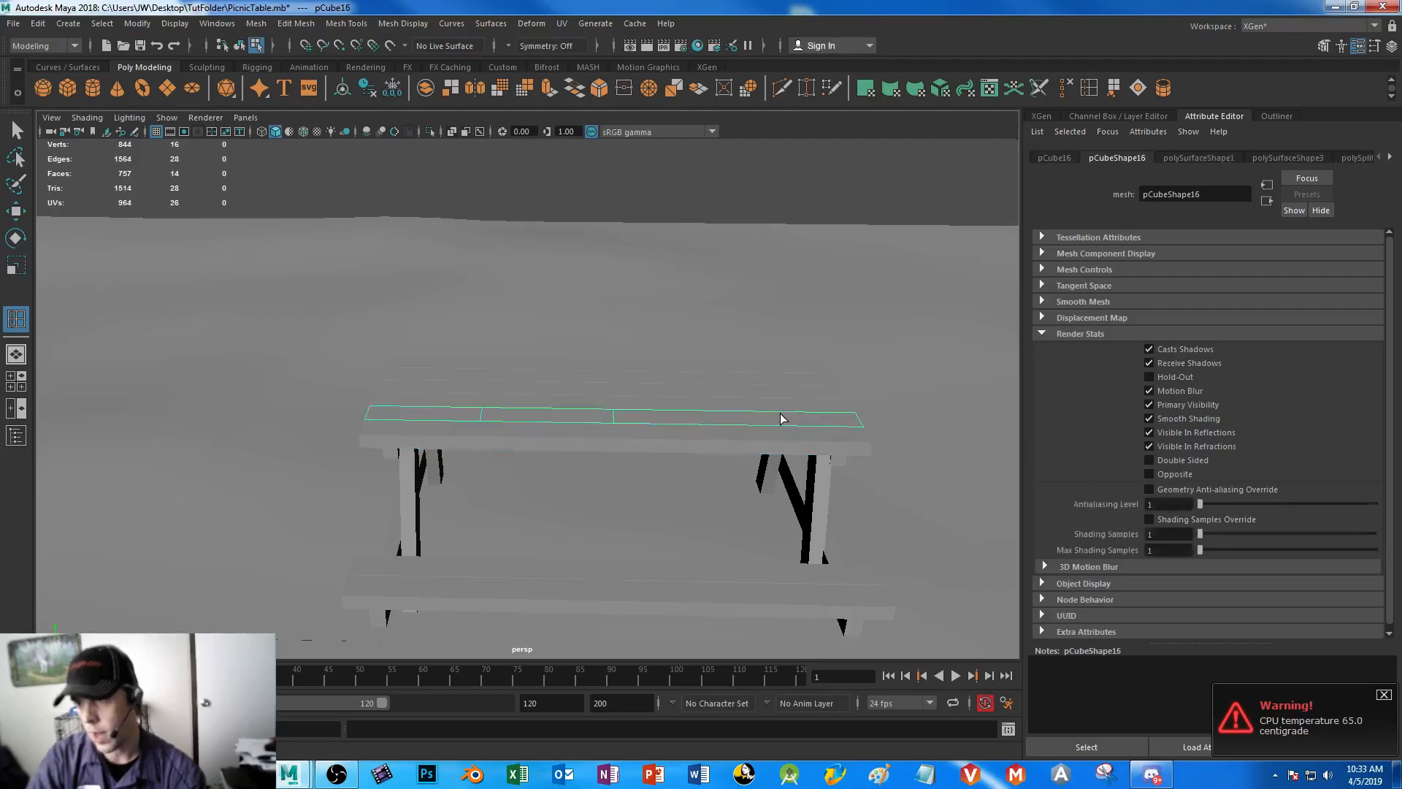
click(782, 417)
- Insert unevenly spaced edge loops across the middle tabletop planks, working from the end of the table
alt+drag(728, 408, 444, 449)
click(428, 384)
click(433, 330)
click(421, 496)
click(456, 386)
click(456, 405)
click(459, 455)
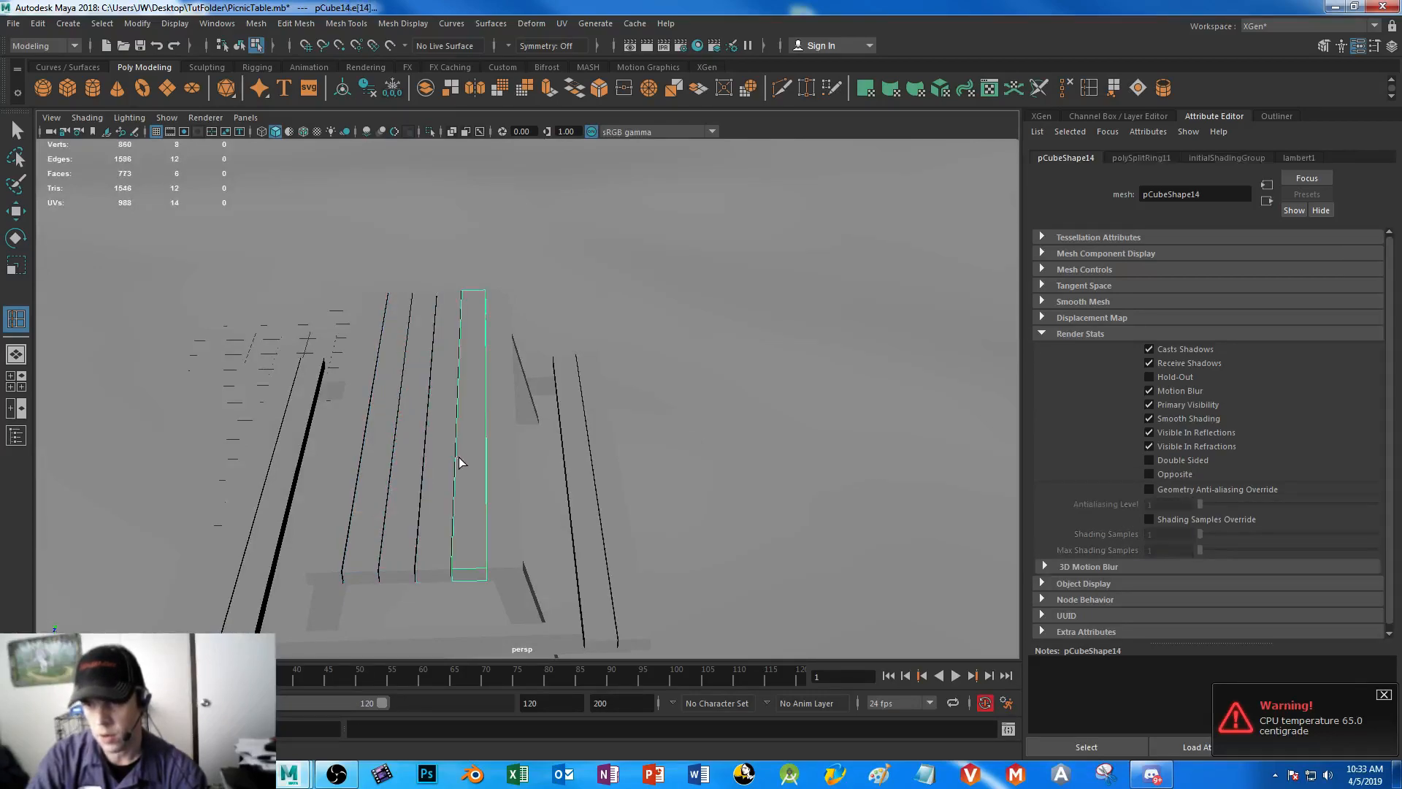
click(456, 453)
- Insert two edge loops across each of the last two tabletop planks at uneven positions
click(479, 441)
click(487, 319)
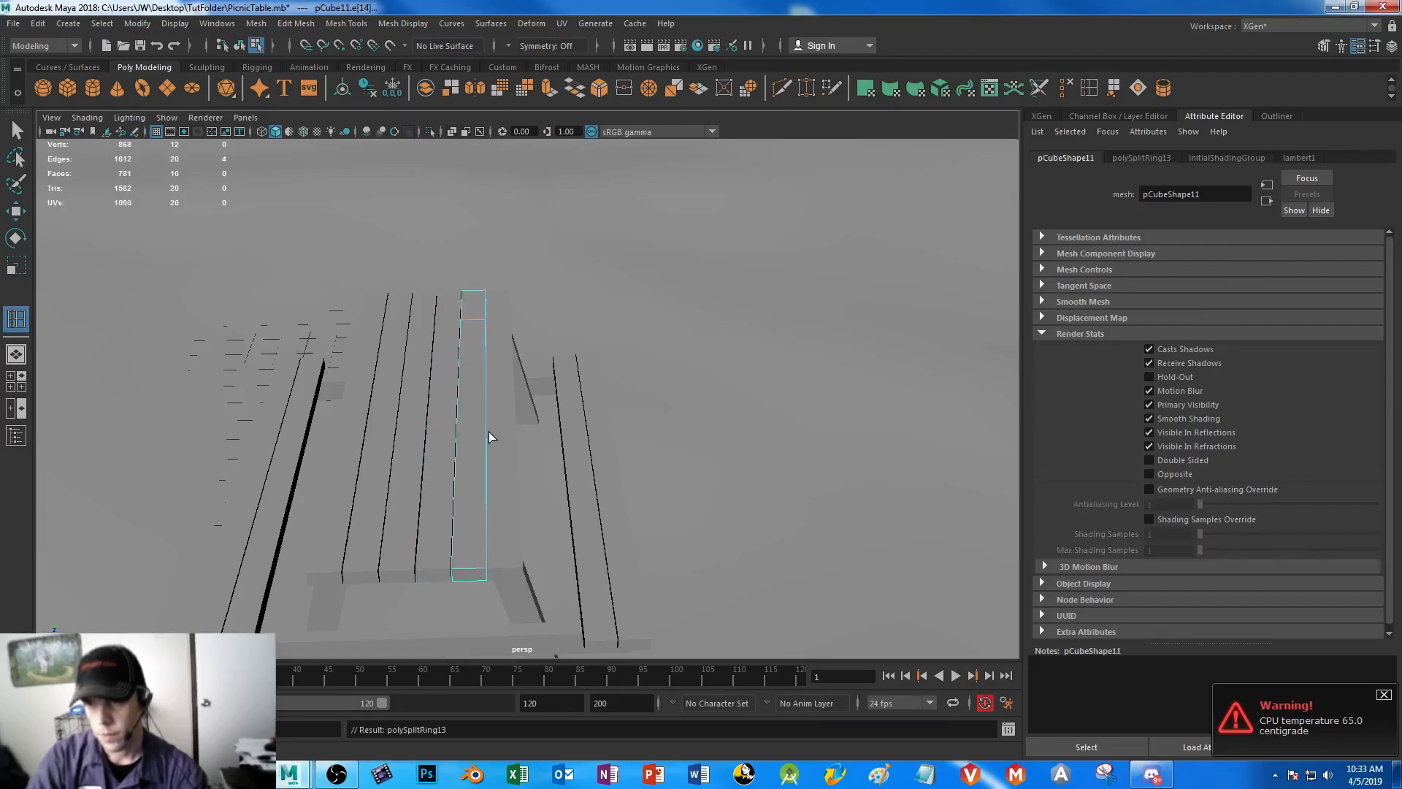
click(502, 435)
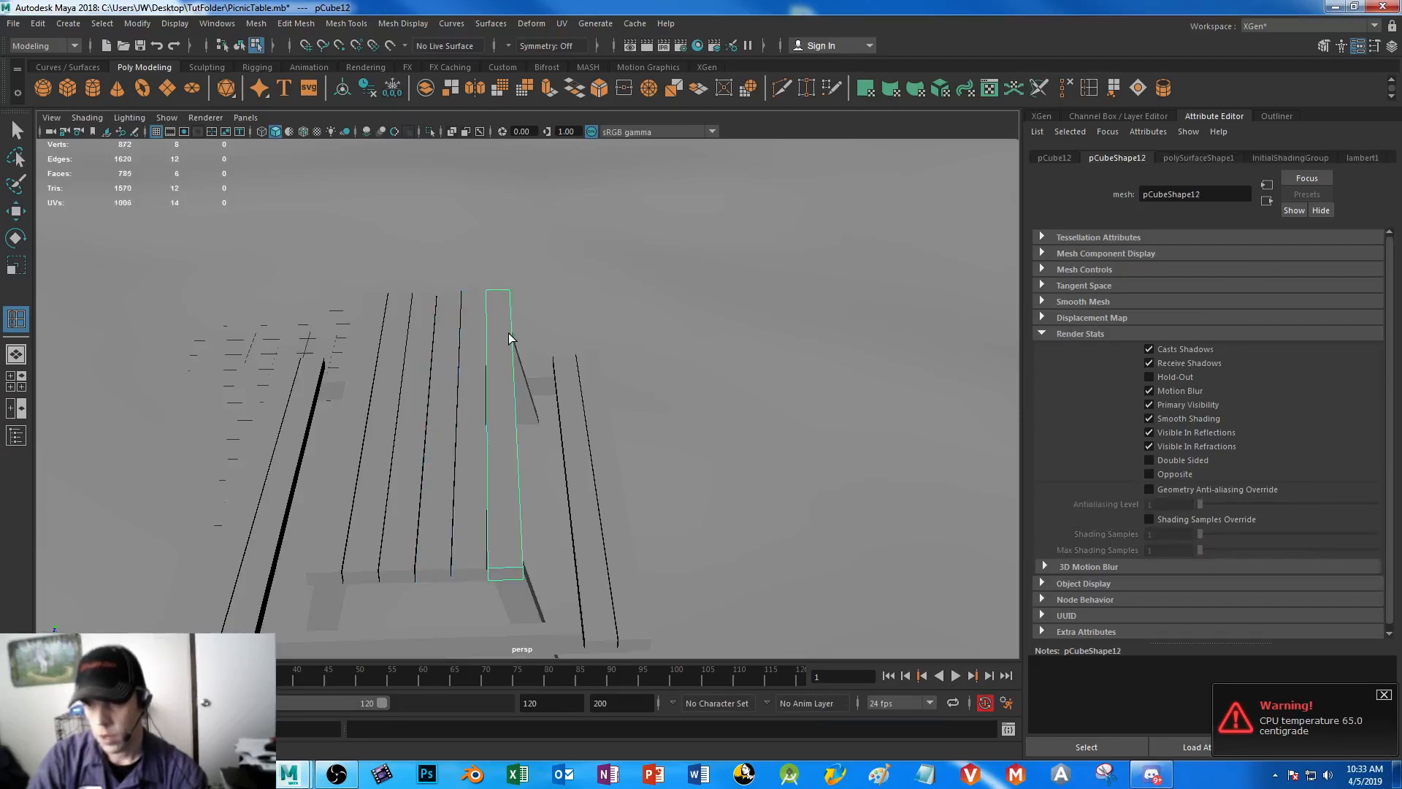
click(515, 321)
click(518, 417)
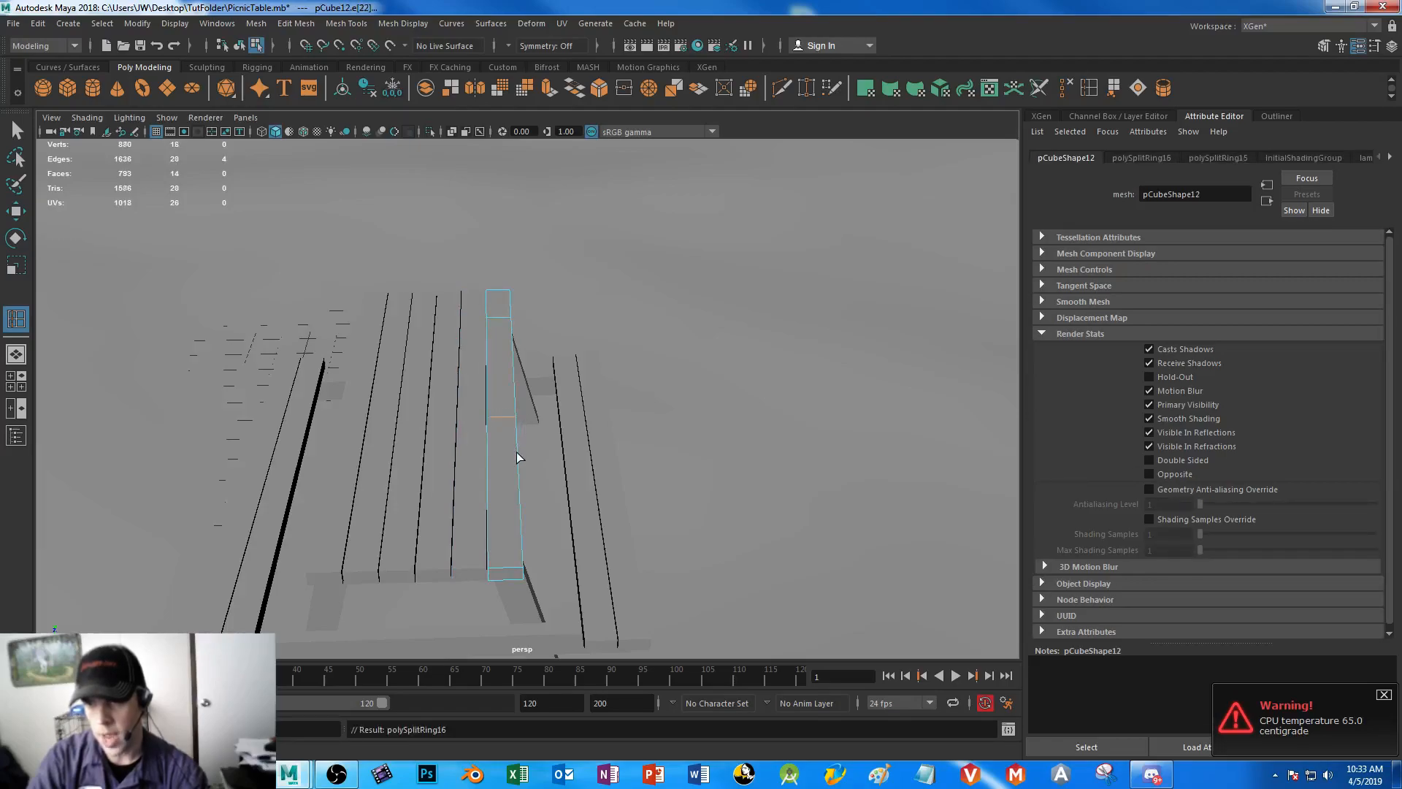
- Insert one more edge loop across the last tabletop plank and exit the edge loop tool
click(525, 507)
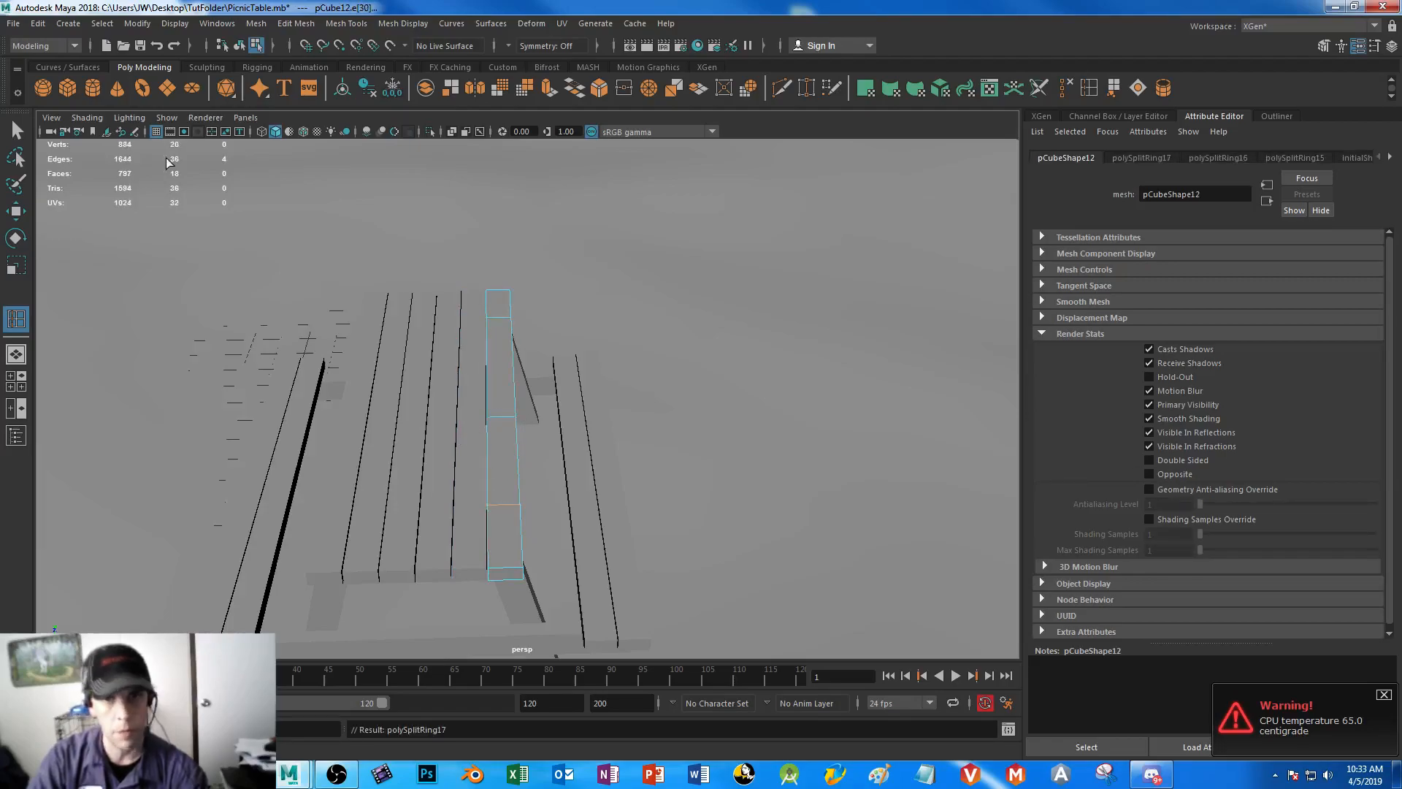
key(q)
- Select all six tabletop planks in object mode and combine them into a single mesh
alt+drag(376, 486, 561, 454)
double_click(562, 448)
right_drag(568, 411, 658, 321)
alt+drag(588, 434, 476, 443)
shift+click(401, 404)
shift+click(434, 397)
shift+click(468, 391)
shift+click(489, 384)
shift+click(512, 374)
alt+drag(403, 479, 598, 353)
right_drag(599, 352, 543, 354)
alt+drag(542, 354, 632, 489)
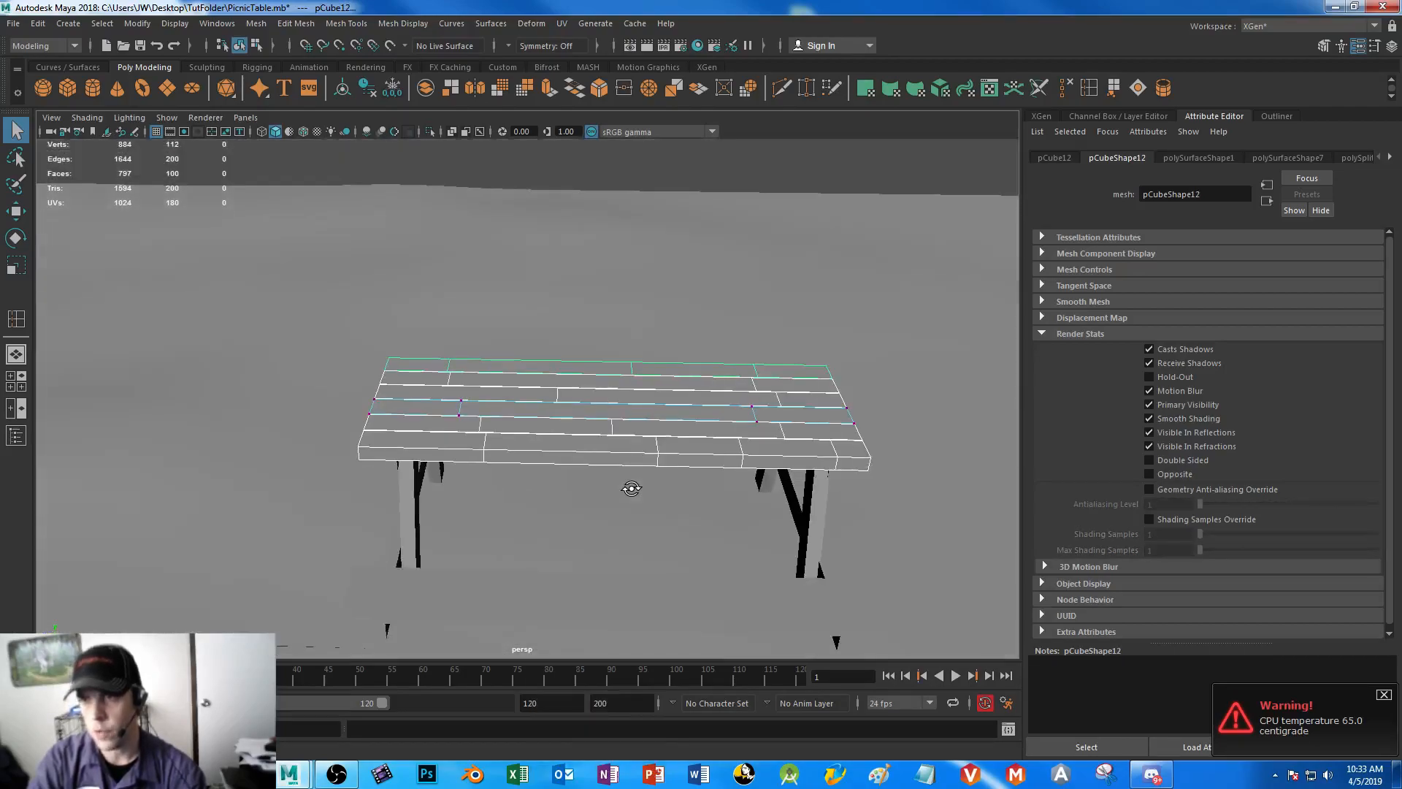
key(ctrl+z)
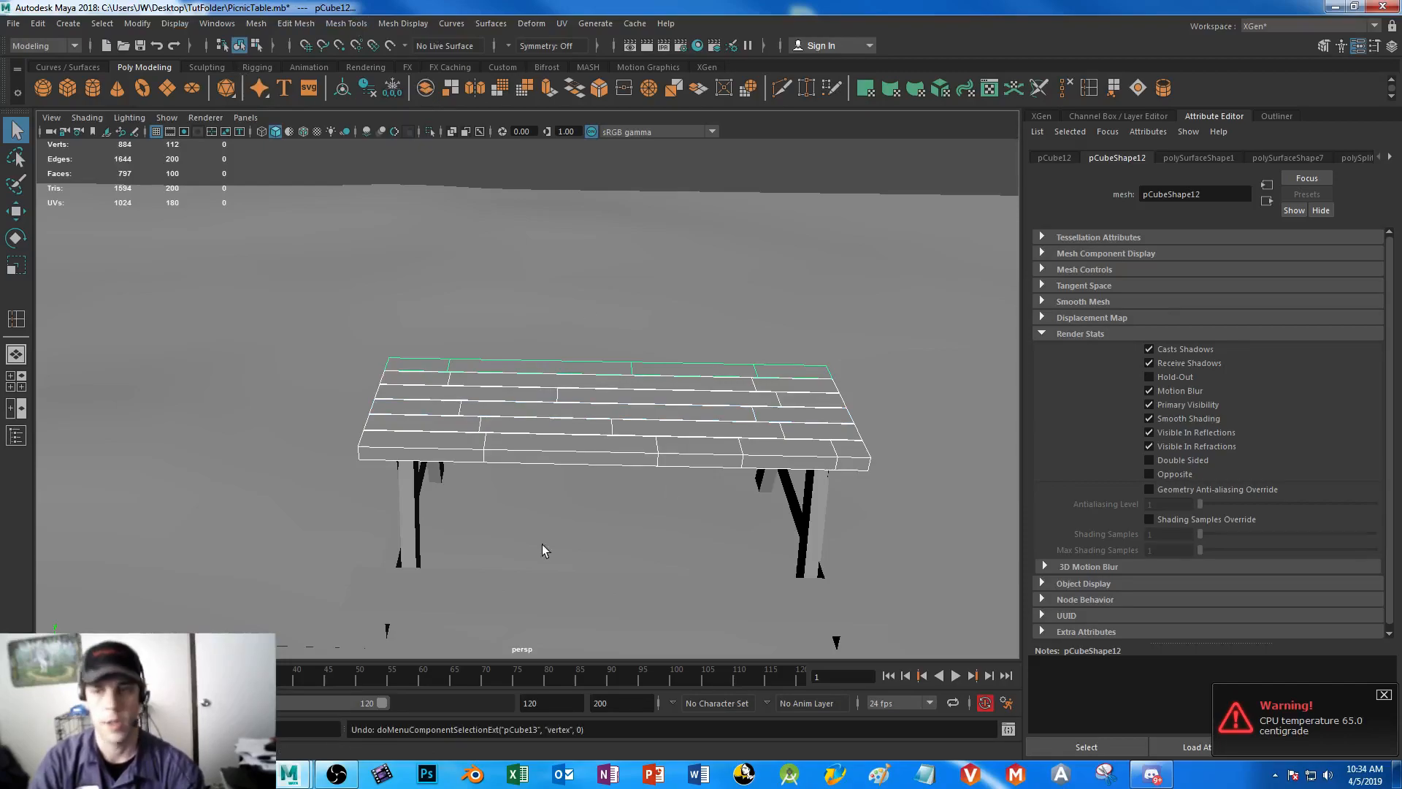
shift+right_drag(542, 545, 449, 543)
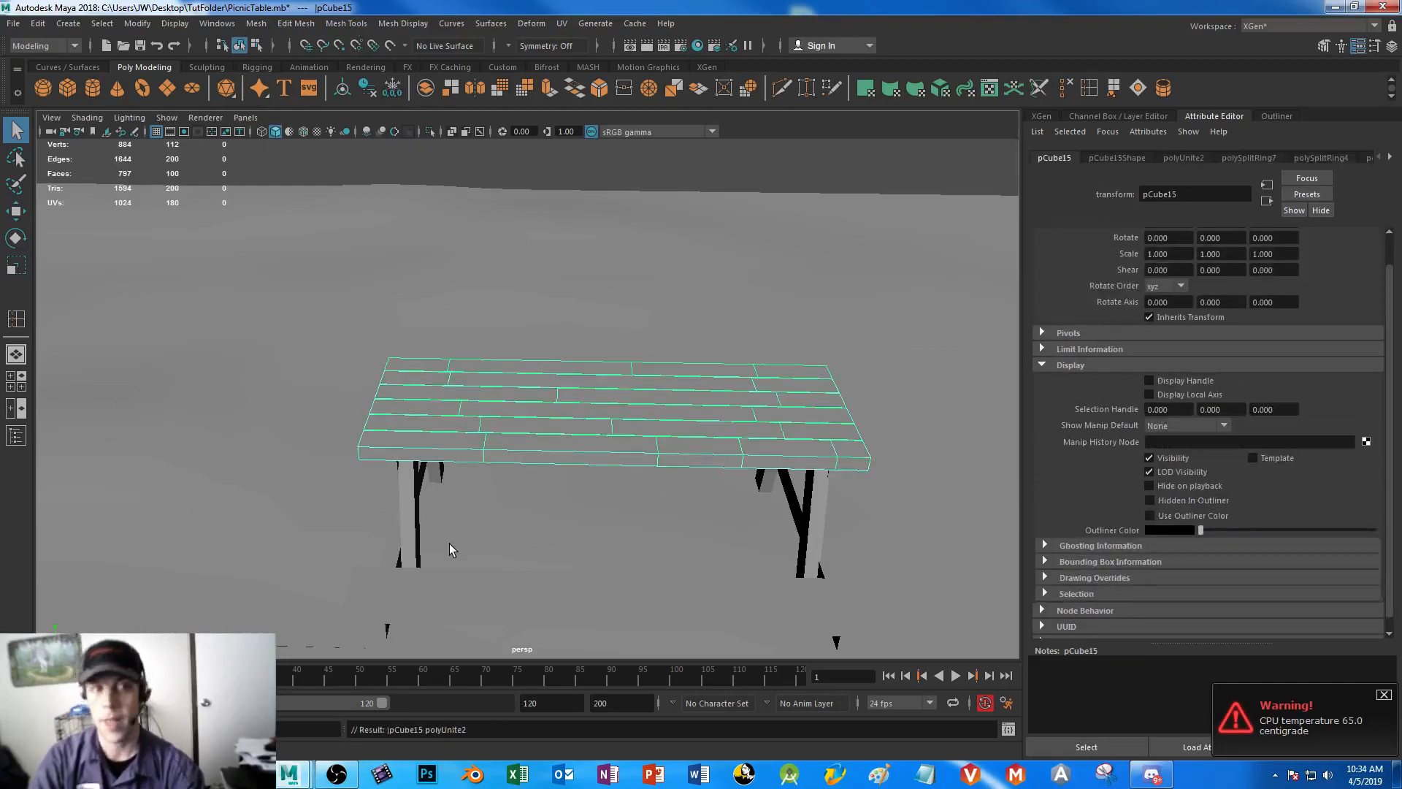
- Select the first two edge loops across the front plank of the combined tabletop and shift them slightly vertically with the Move tool
right_drag(524, 393, 440, 331)
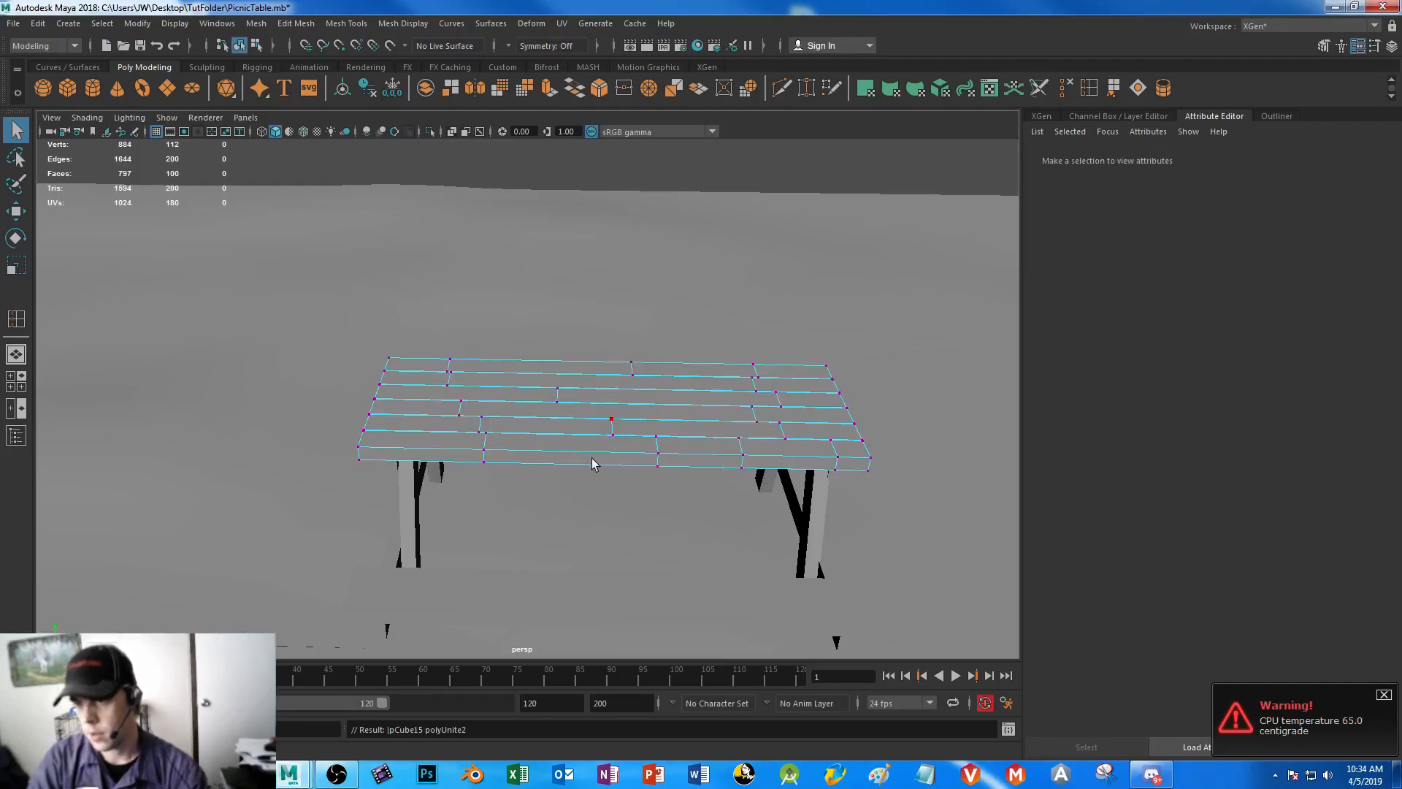
right_drag(612, 395, 603, 314)
double_click(485, 457)
click(485, 457)
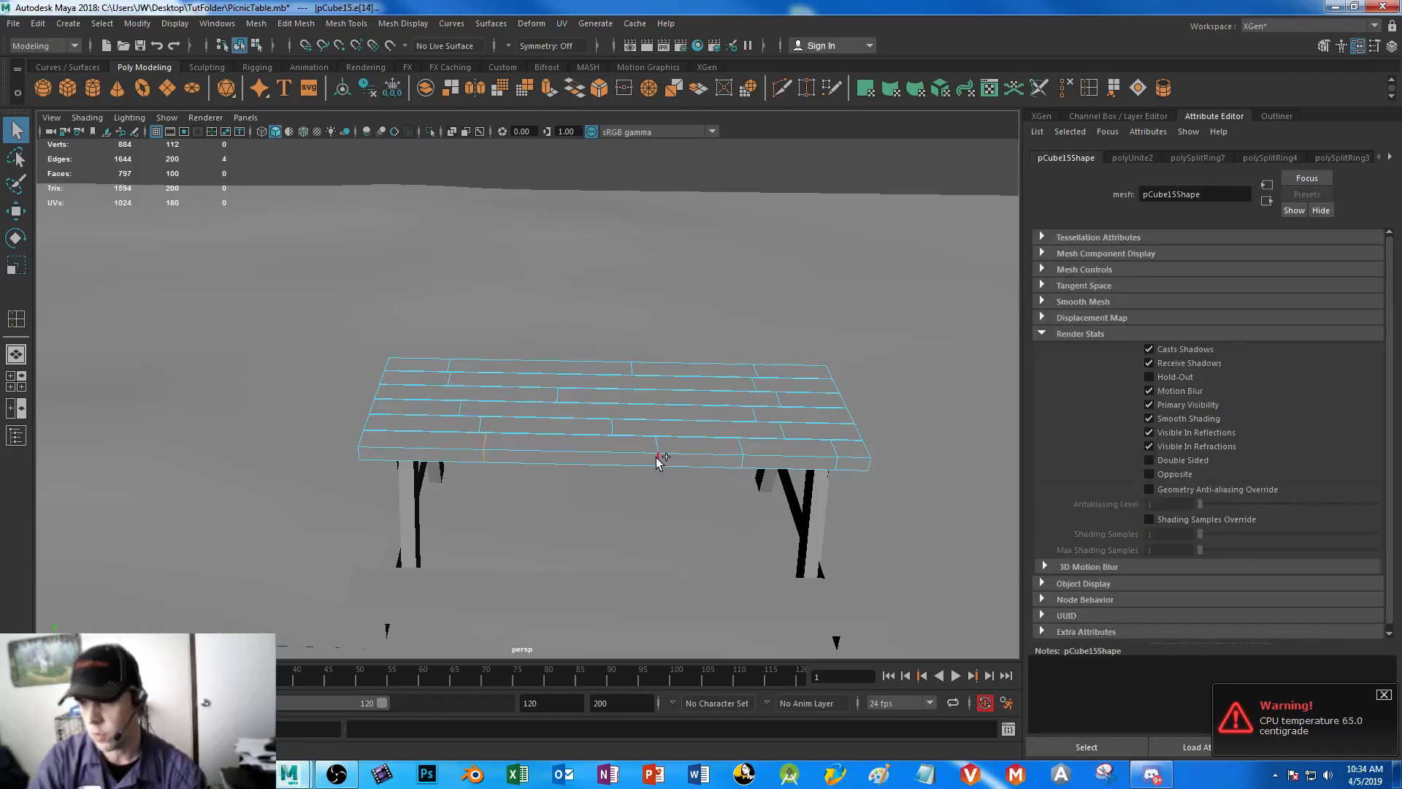
key(w)
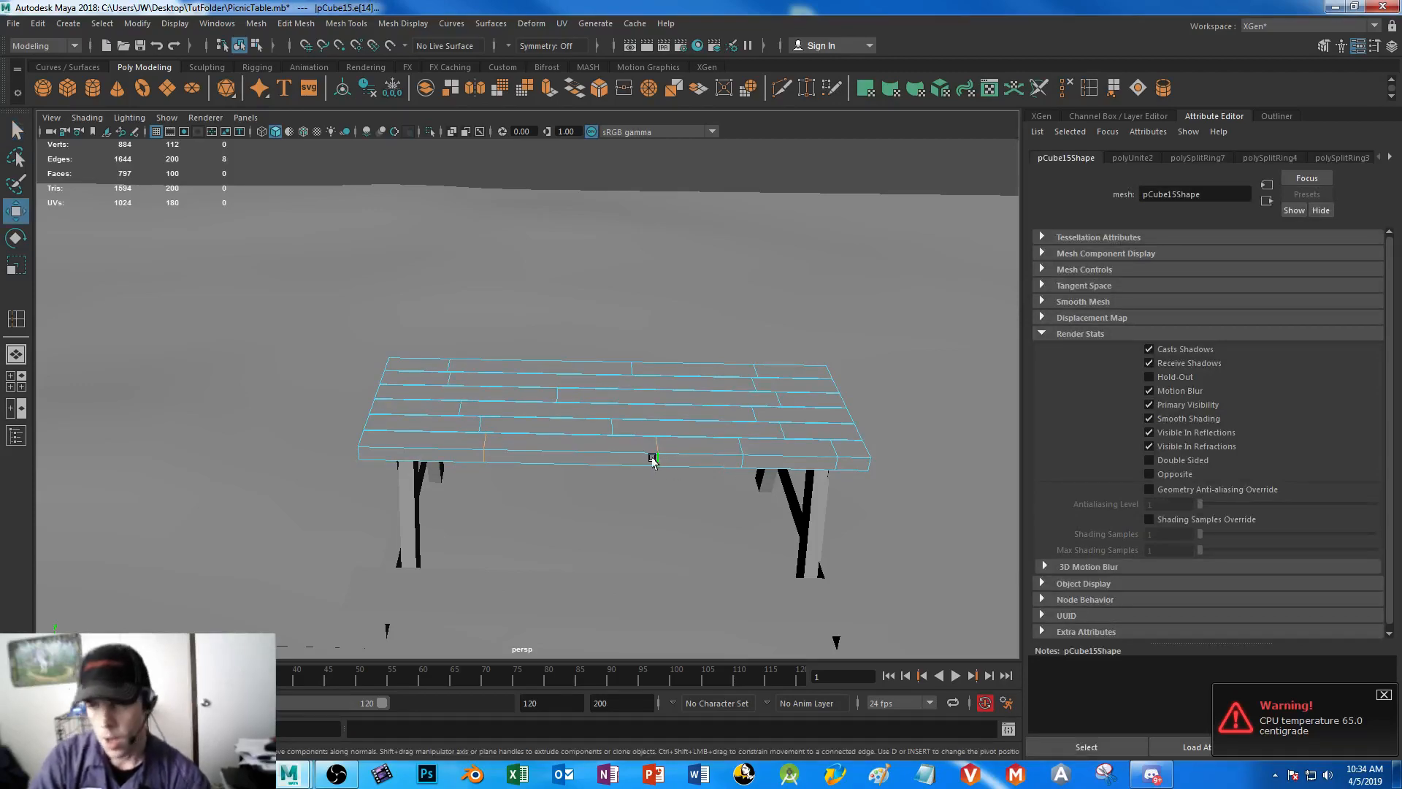
drag(567, 391, 568, 393)
- Raise the front plank's third edge loop slightly, and nudge its end loop and second loop sideways so the plank looks uneven
double_click(741, 463)
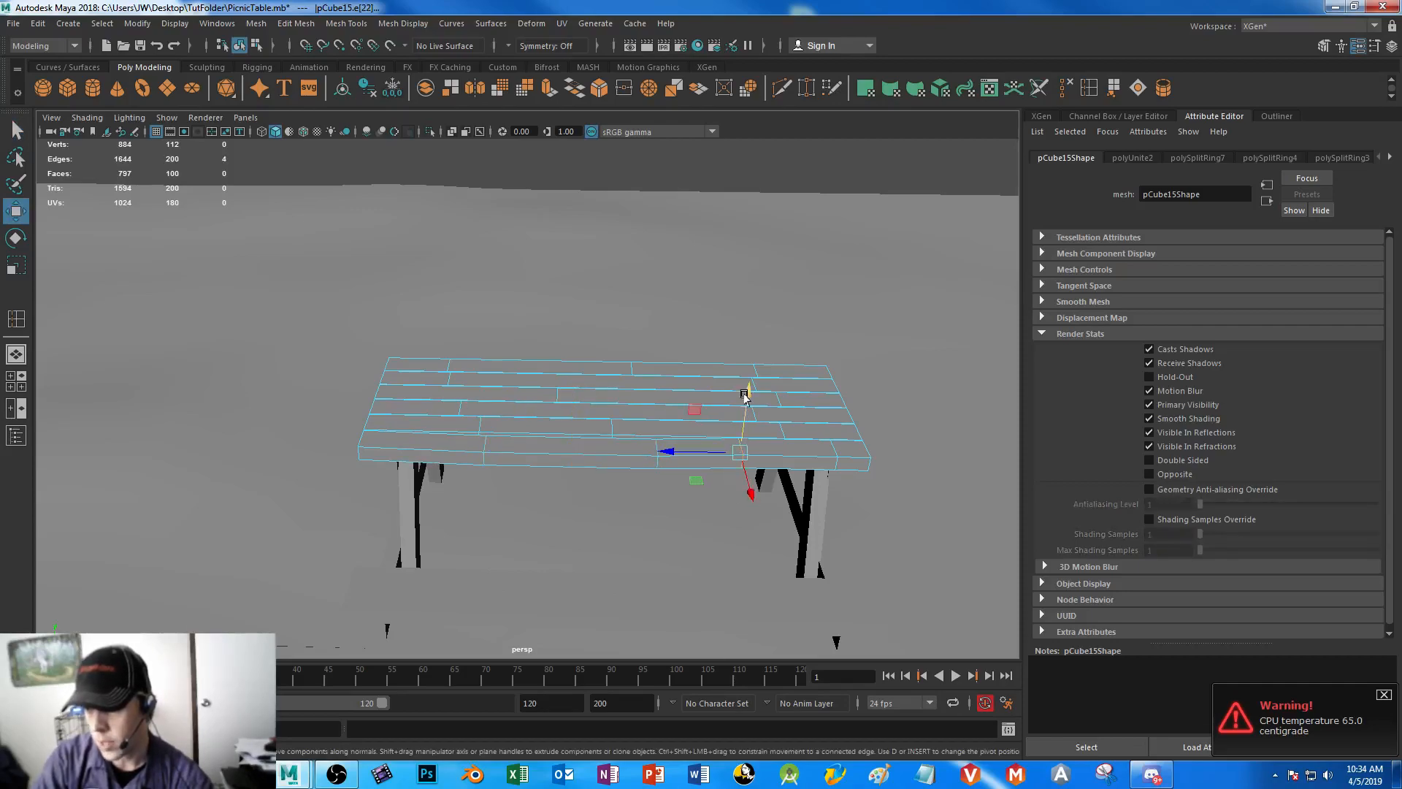
drag(744, 389, 744, 390)
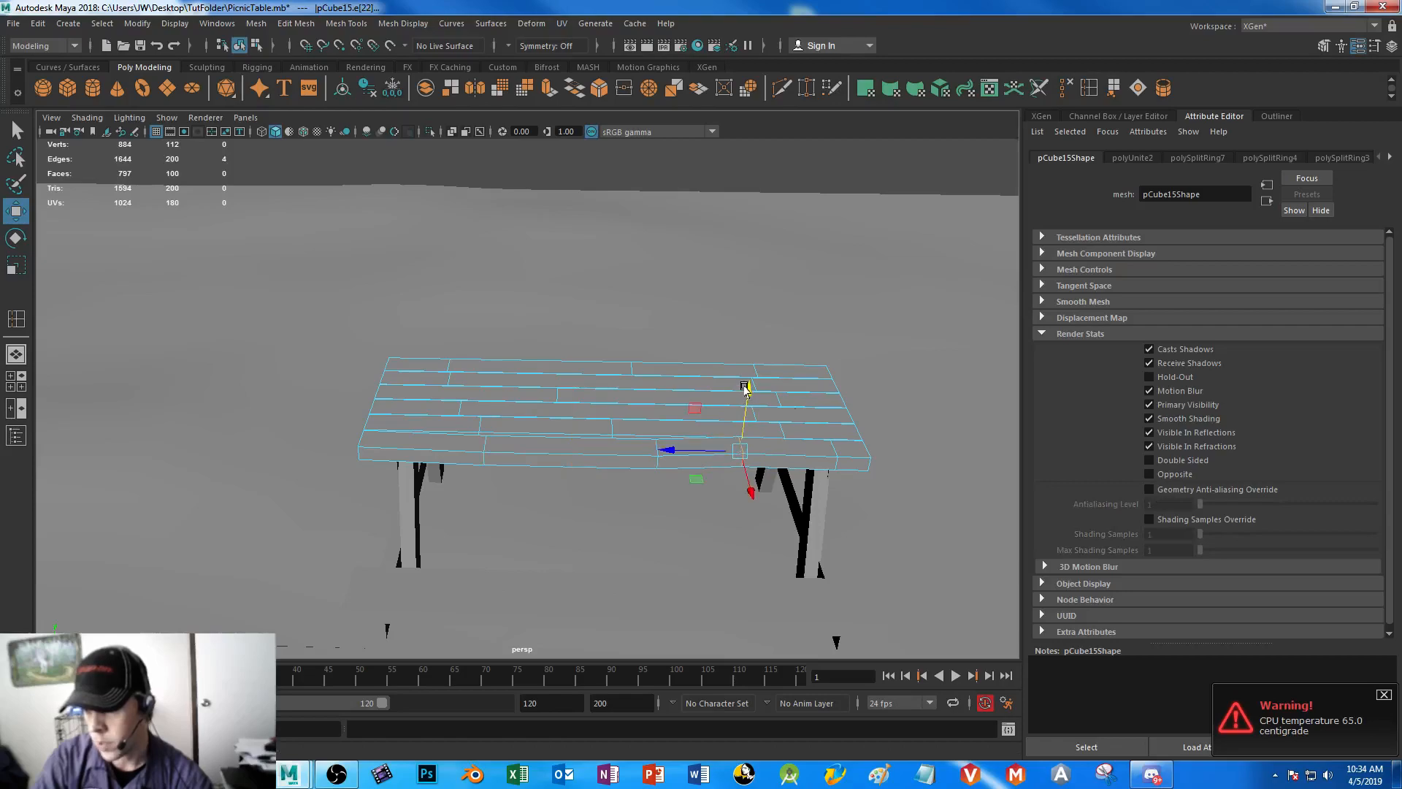
double_click(835, 476)
drag(845, 490, 847, 493)
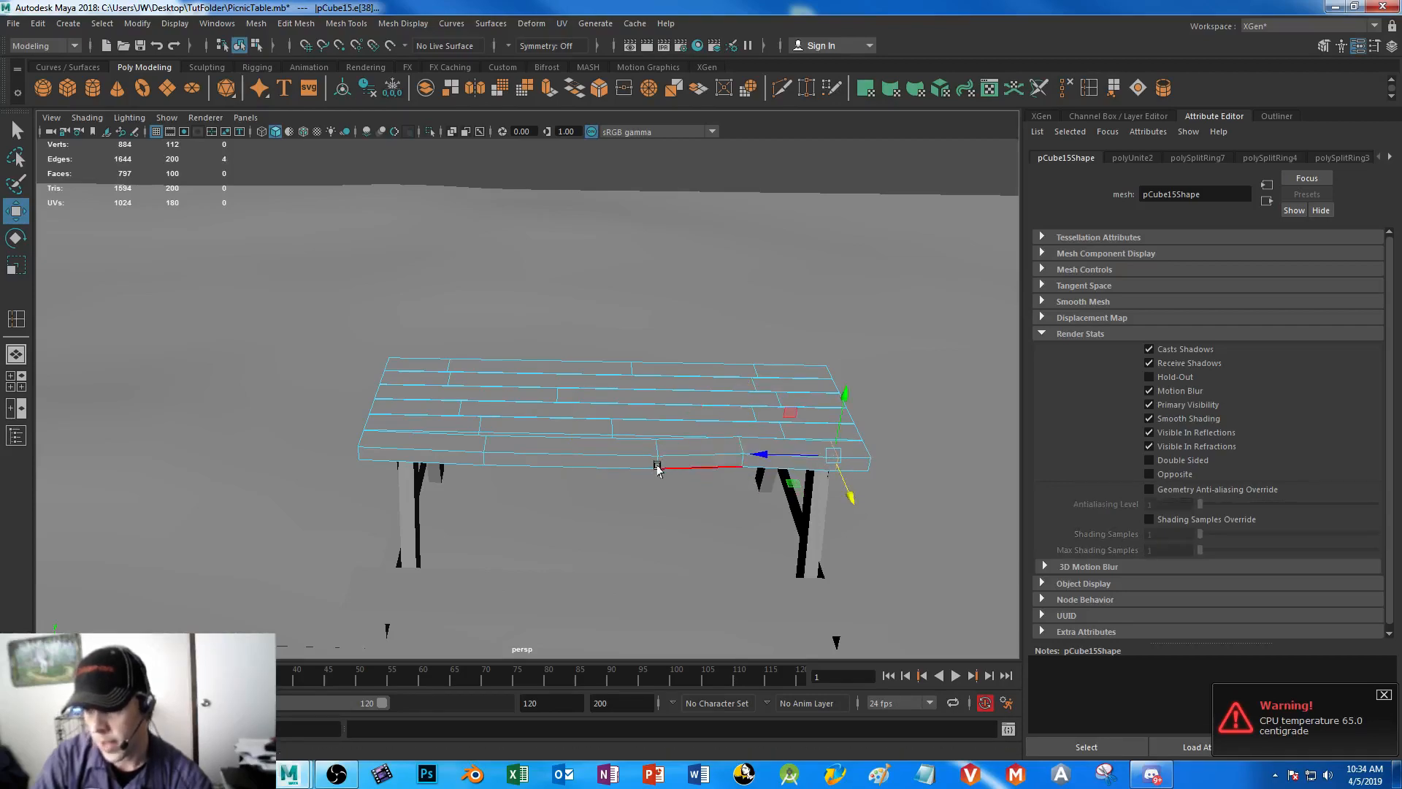
double_click(657, 463)
drag(659, 498, 658, 495)
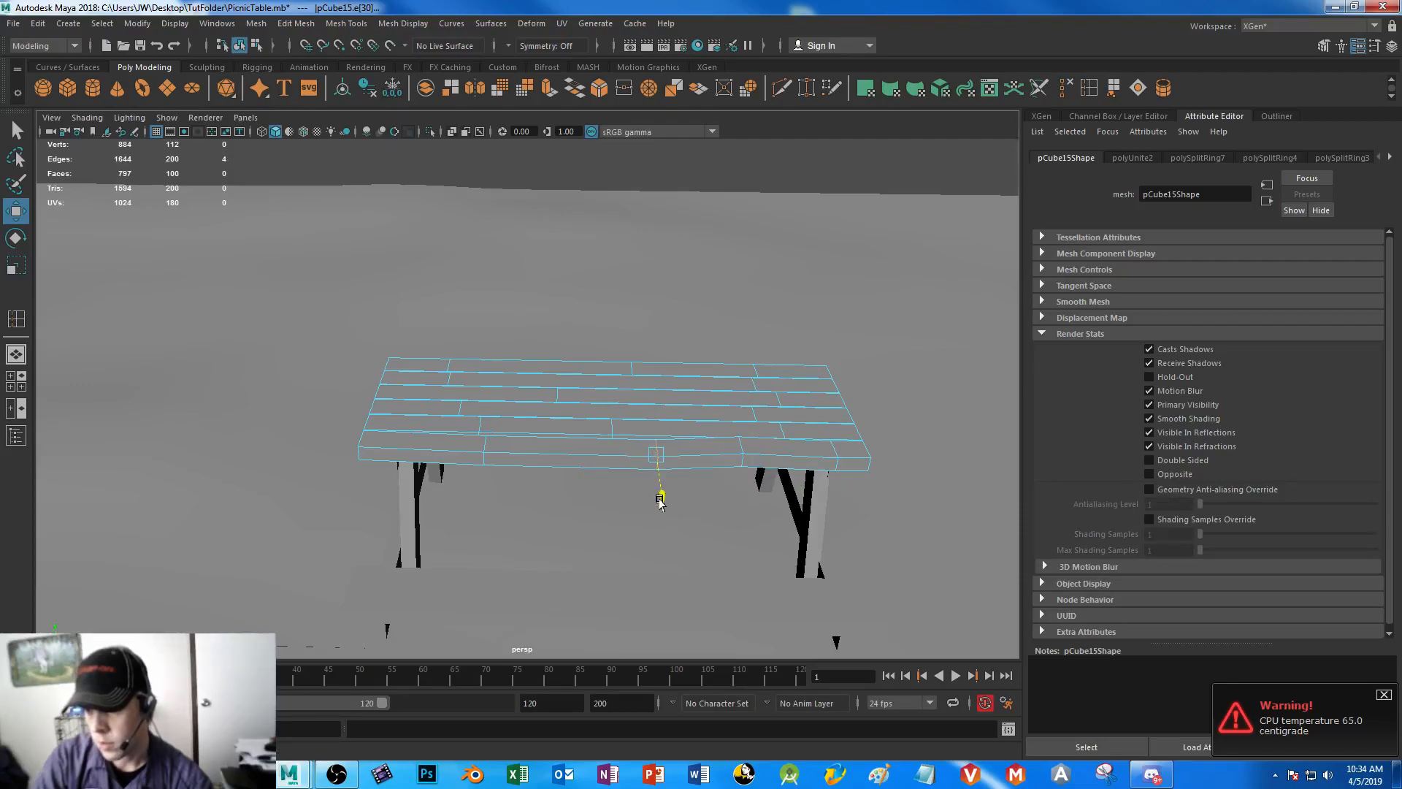
- Move each of the three edge loops across the second tabletop plank slightly vertically, one at a time
double_click(476, 422)
drag(477, 367, 478, 370)
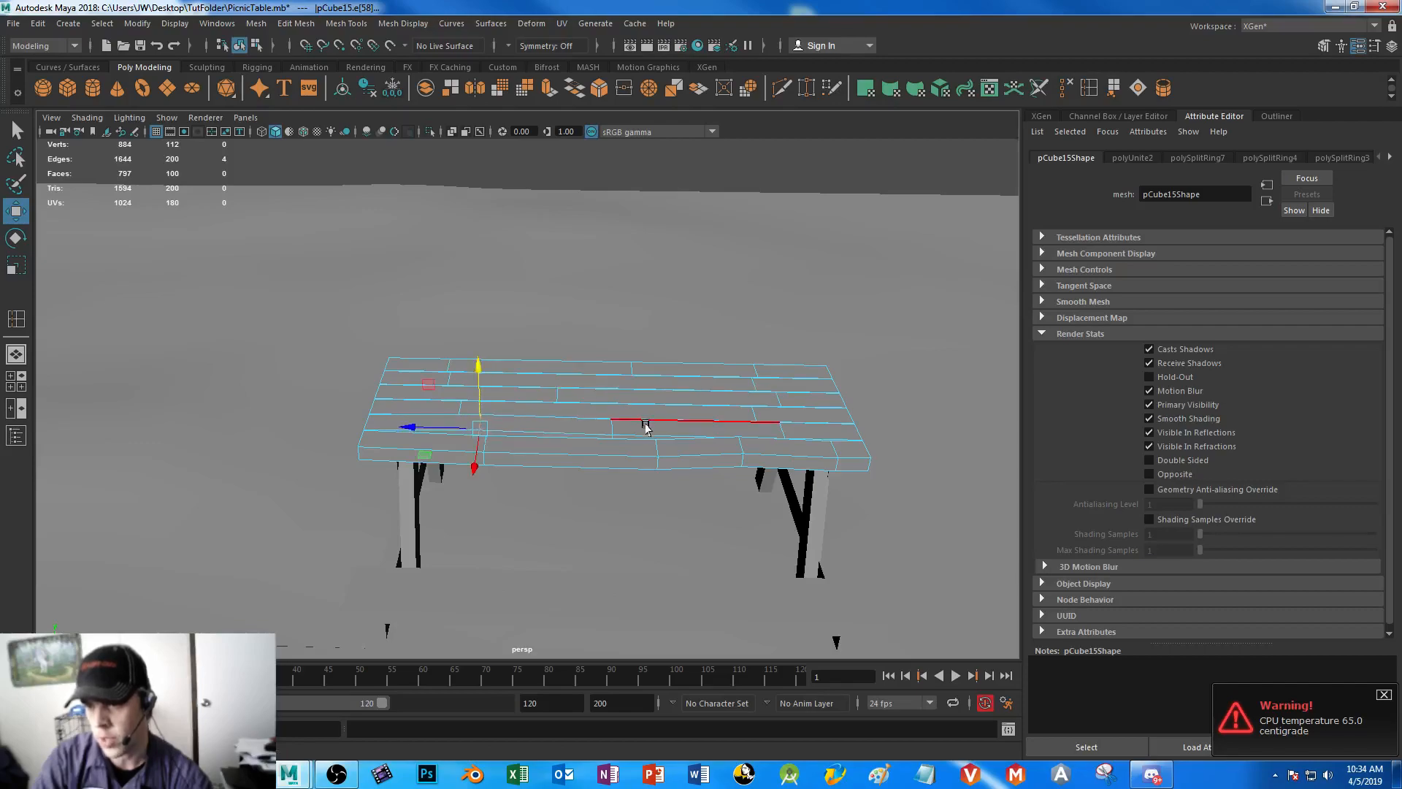
double_click(612, 423)
drag(614, 370, 615, 373)
double_click(780, 431)
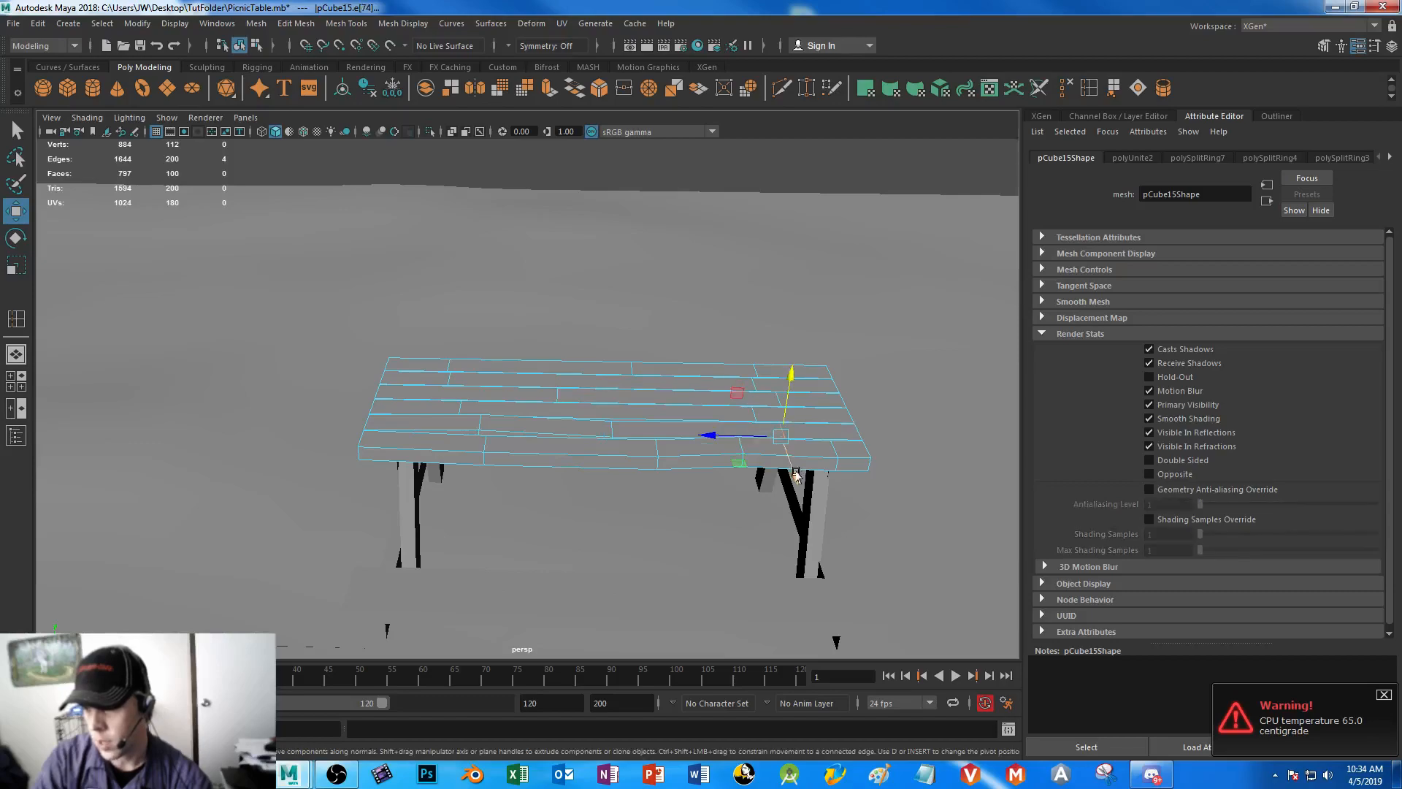
drag(790, 381, 789, 375)
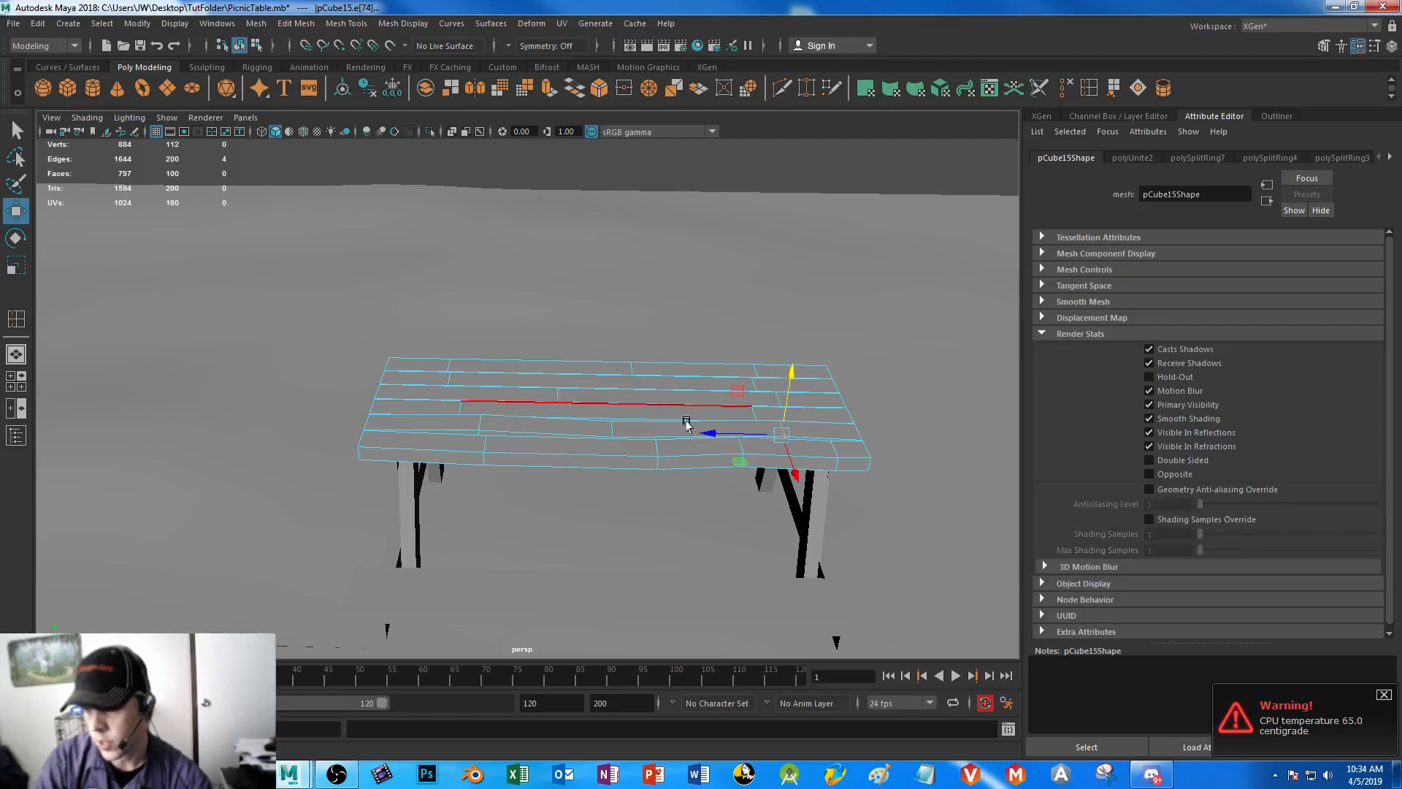
- Select both edge loops across the third tabletop plank and shift them together slightly vertically
double_click(456, 408)
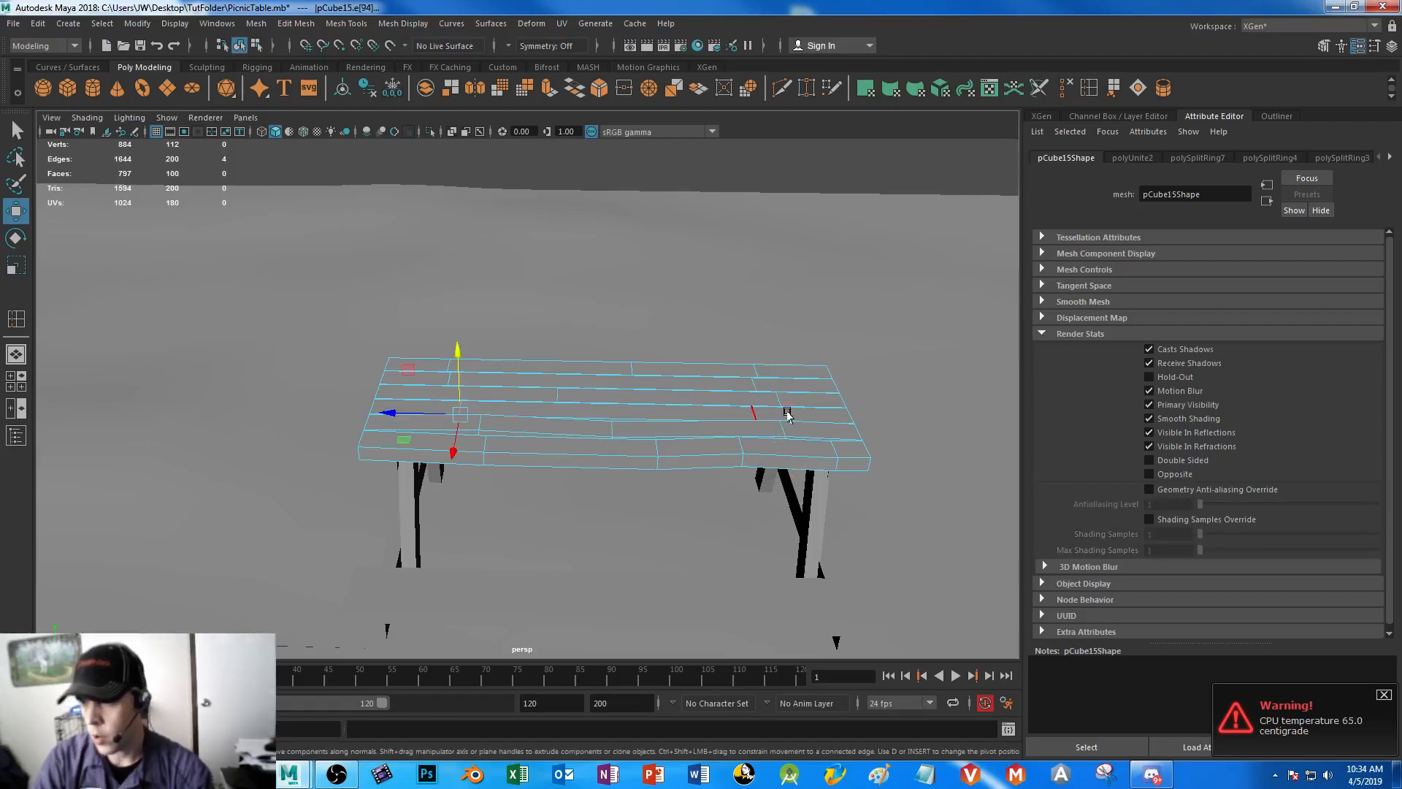
shift+double_click(752, 410)
drag(611, 360, 607, 361)
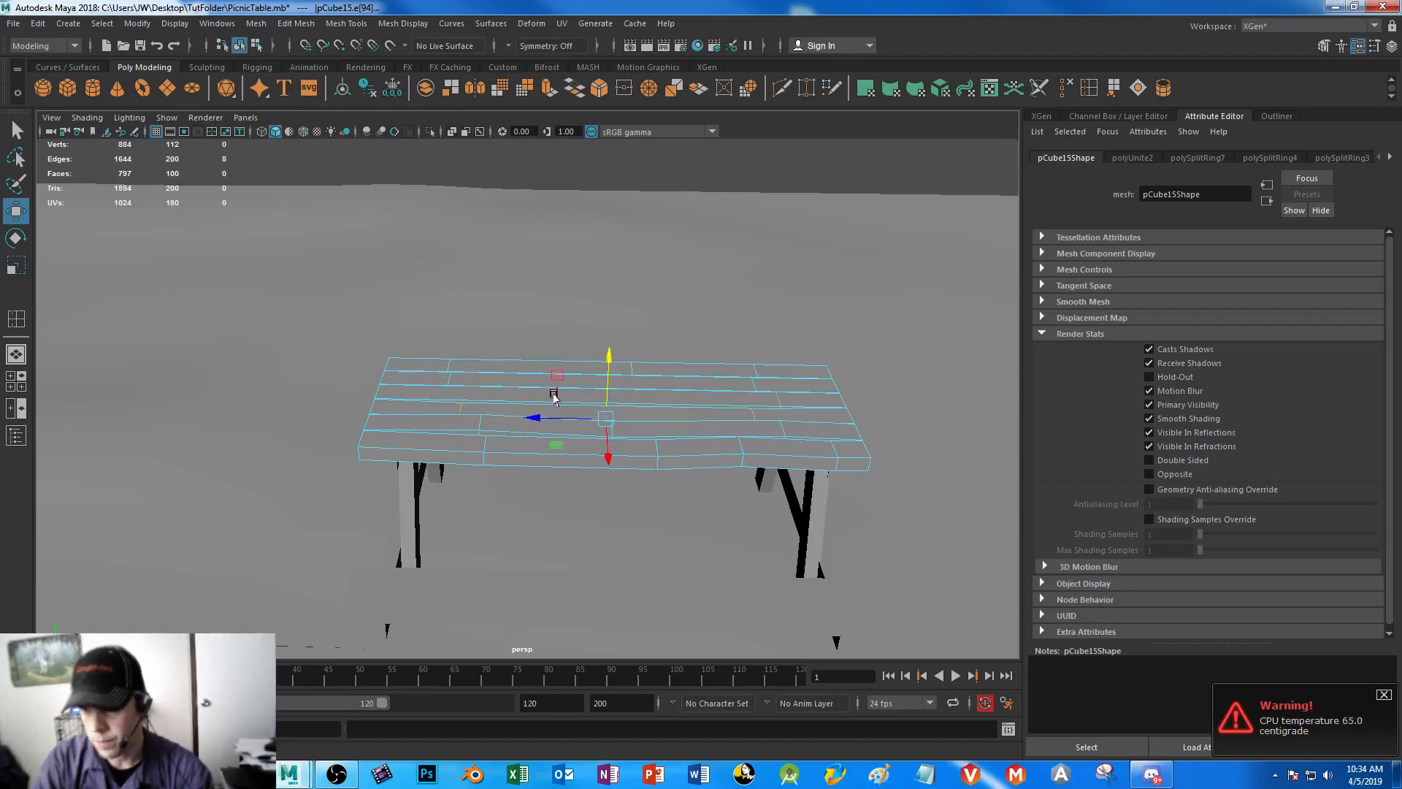
- Raise both edge loops of the fourth tabletop plank slightly, and adjust the height of the one nearer the middle separately
double_click(780, 401)
shift+double_click(779, 400)
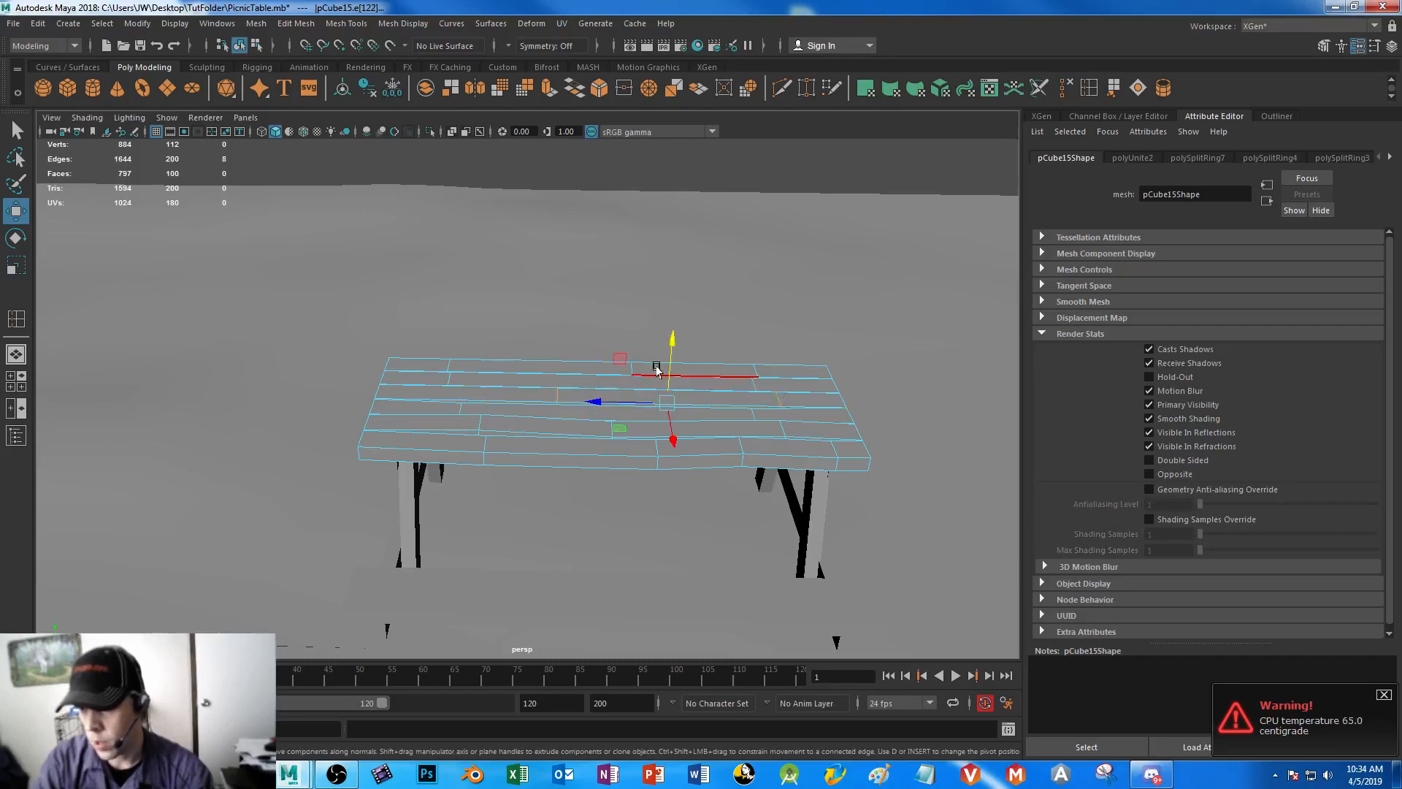
drag(667, 337, 667, 336)
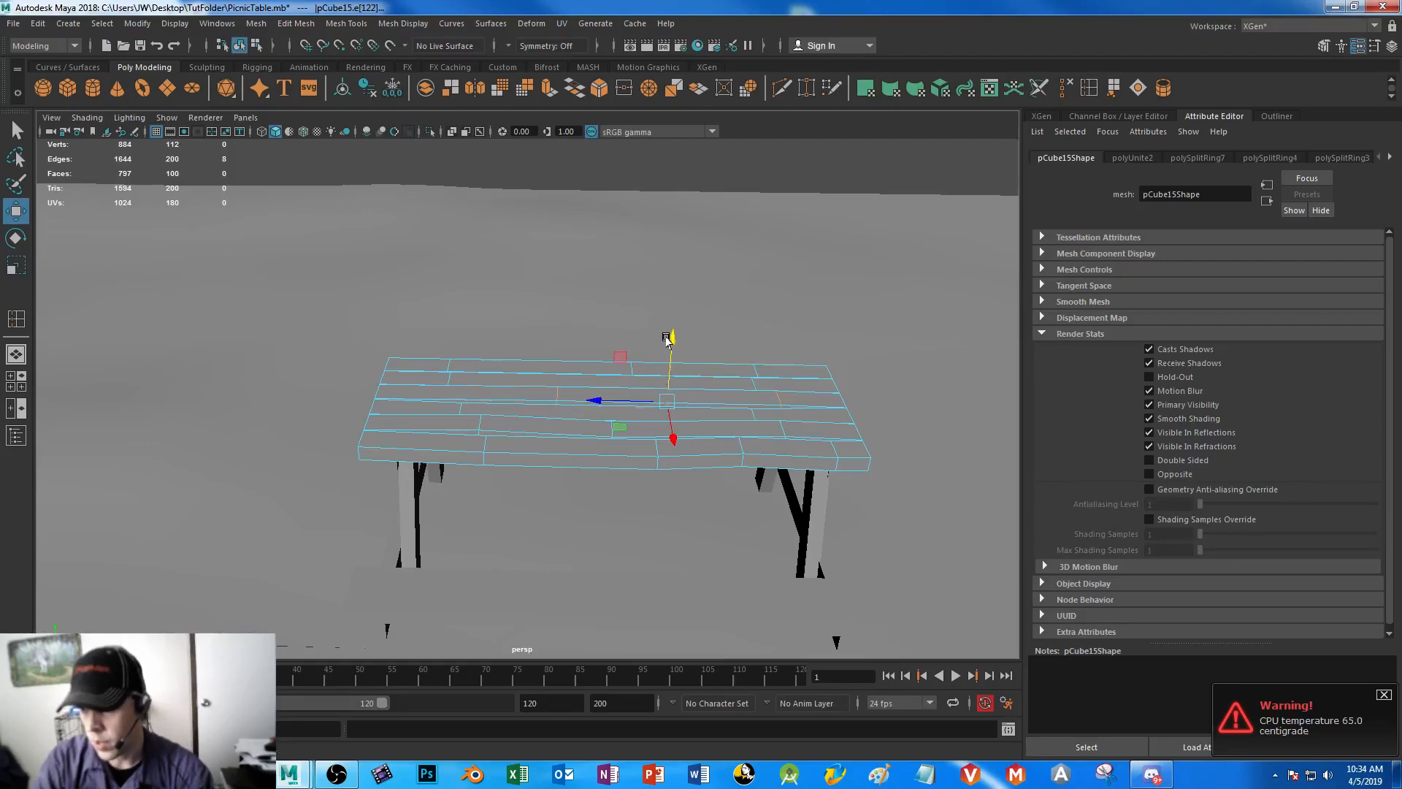
ctrl+double_click(779, 400)
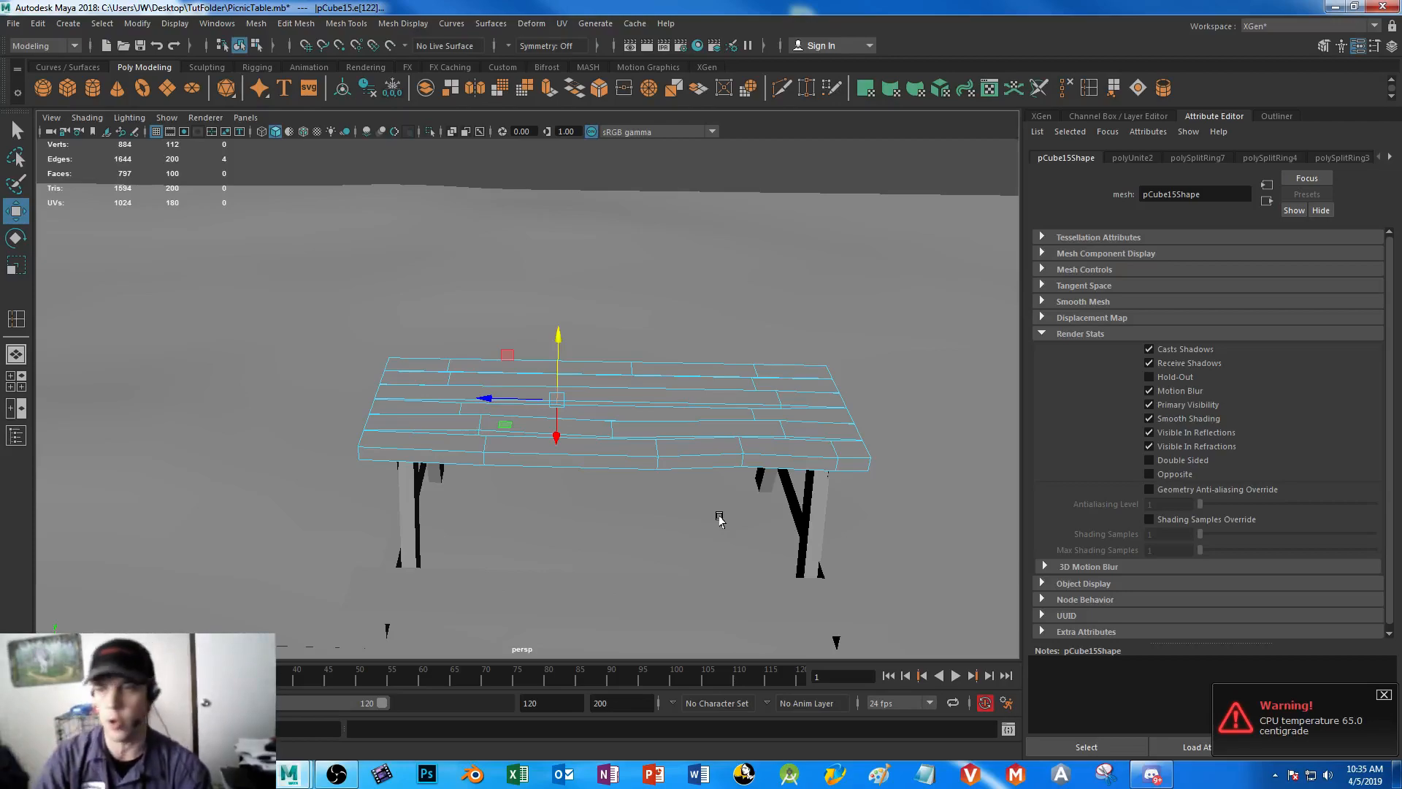
drag(555, 332, 638, 307)
- Move the edge loops across the last two tabletop planks vertically by small, differing amounts to warp those planks
click(448, 376)
shift+click(730, 385)
click(630, 367)
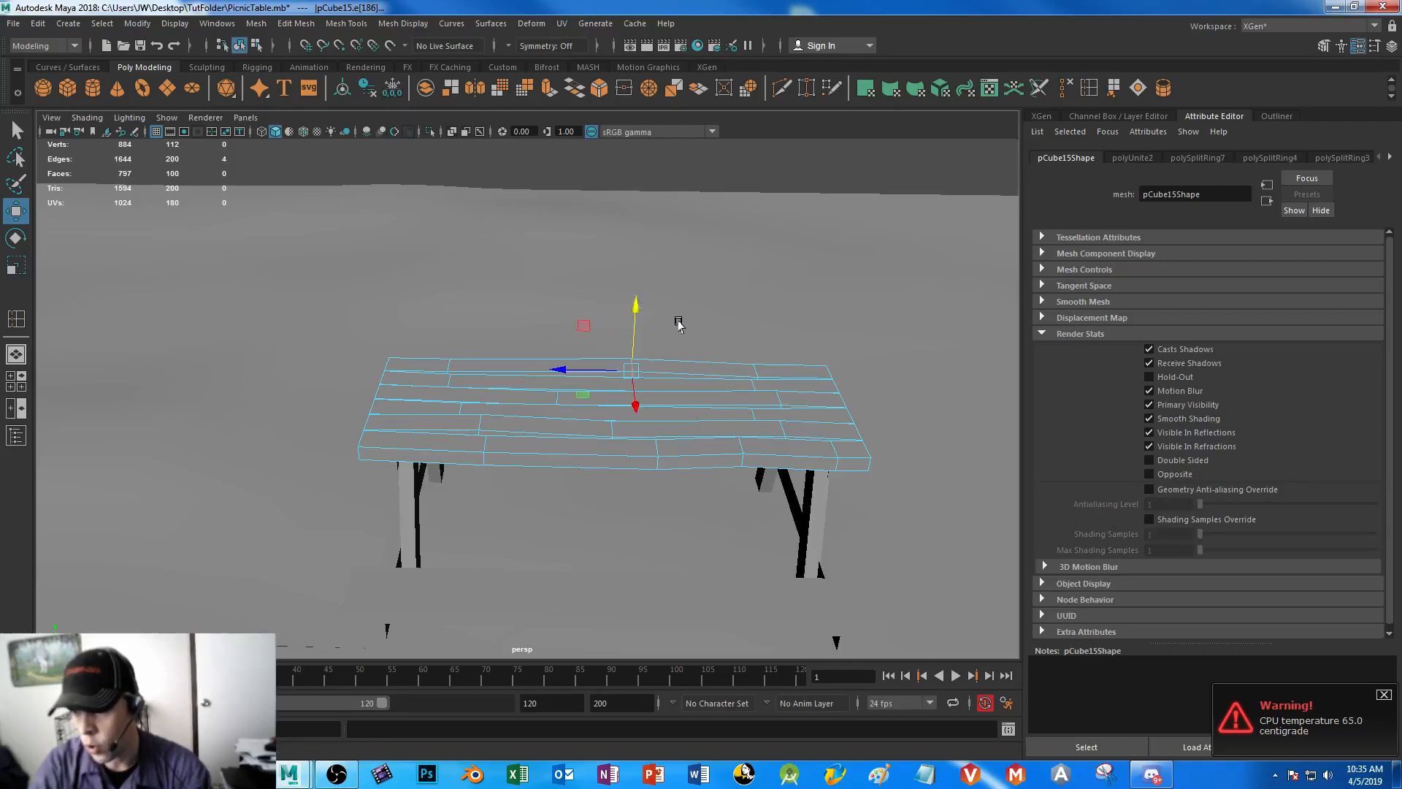
click(755, 372)
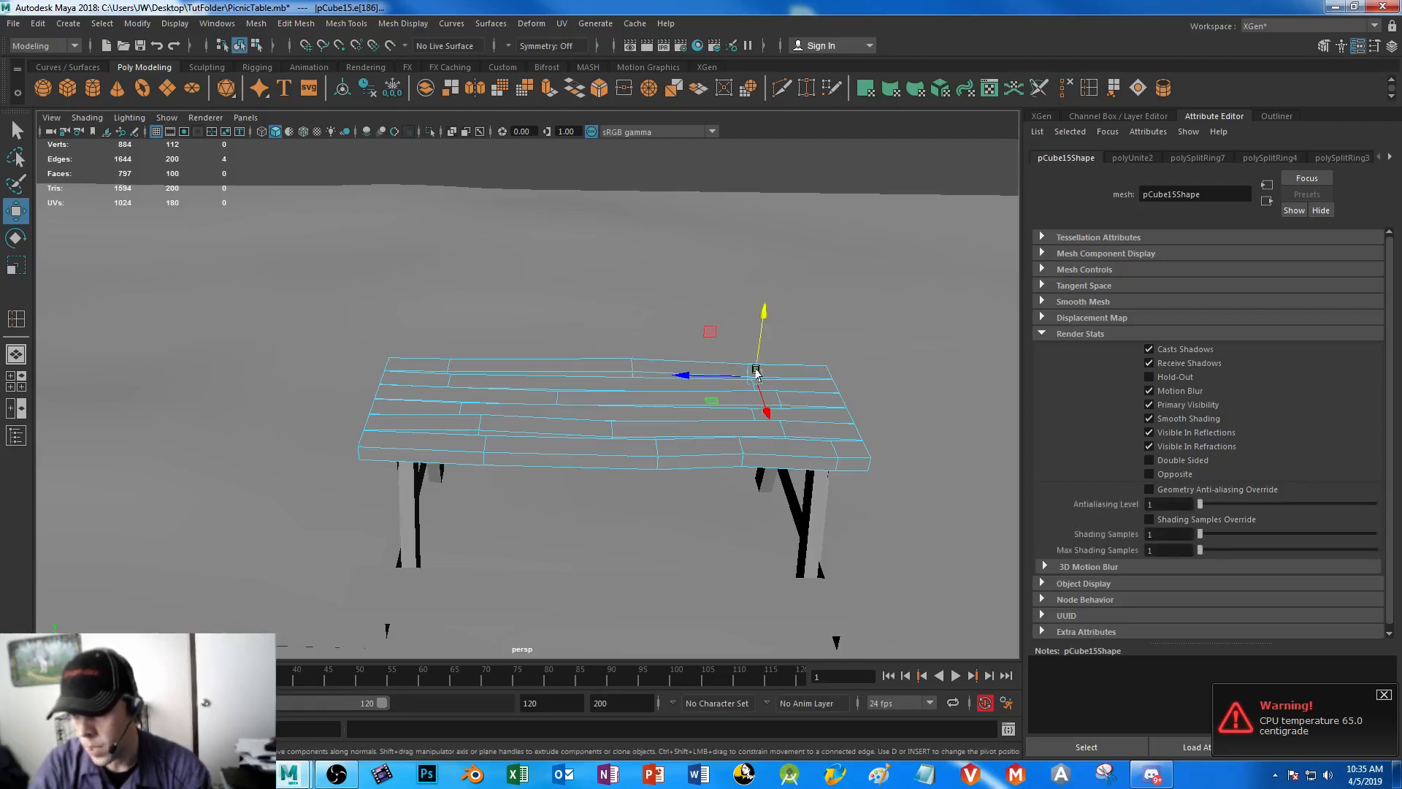
click(448, 364)
drag(604, 314, 632, 300)
click(629, 365)
- Insert two lengthwise edge loops along every tabletop plank, one close to each long side, with the Insert Edge Loop tool
alt+drag(582, 495, 547, 494)
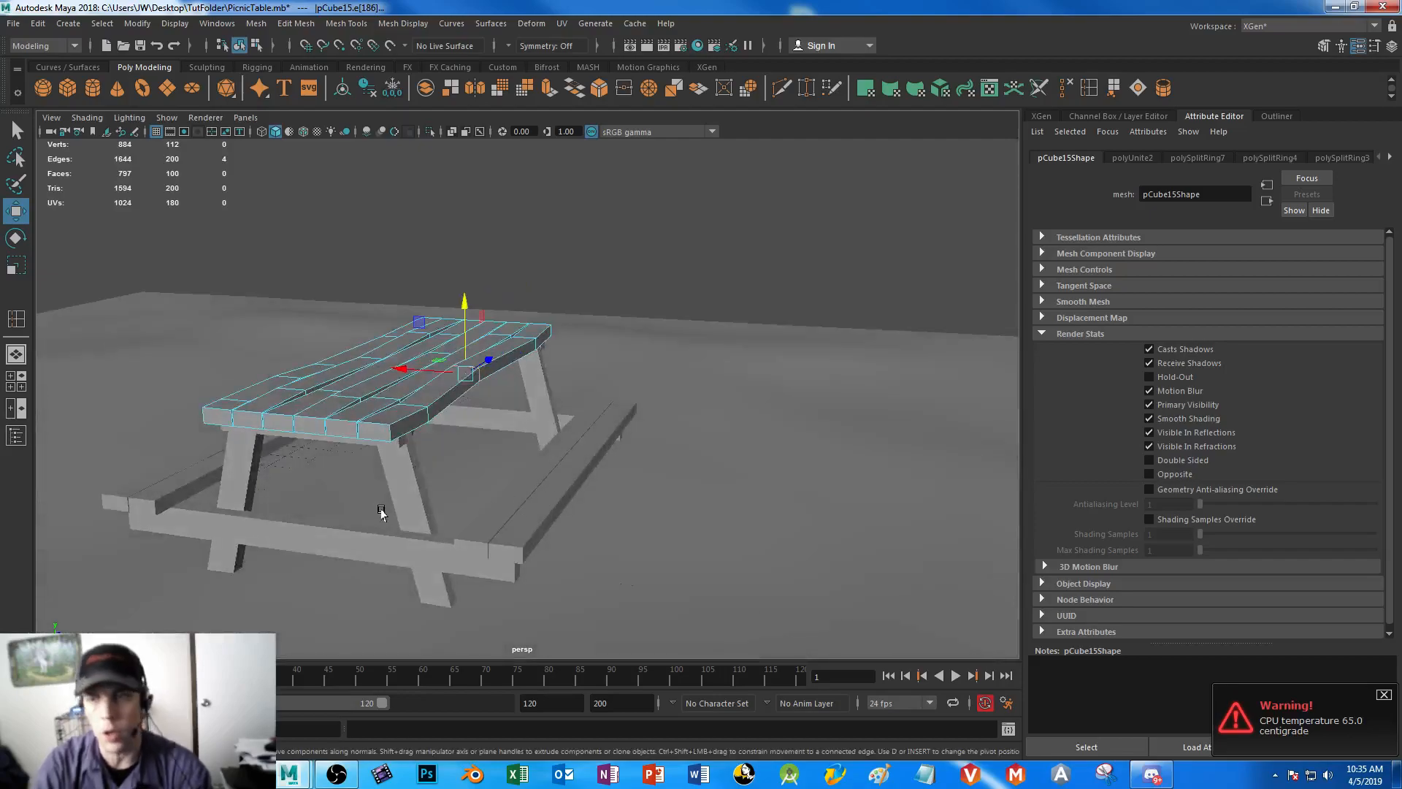
alt+drag(381, 513, 429, 510)
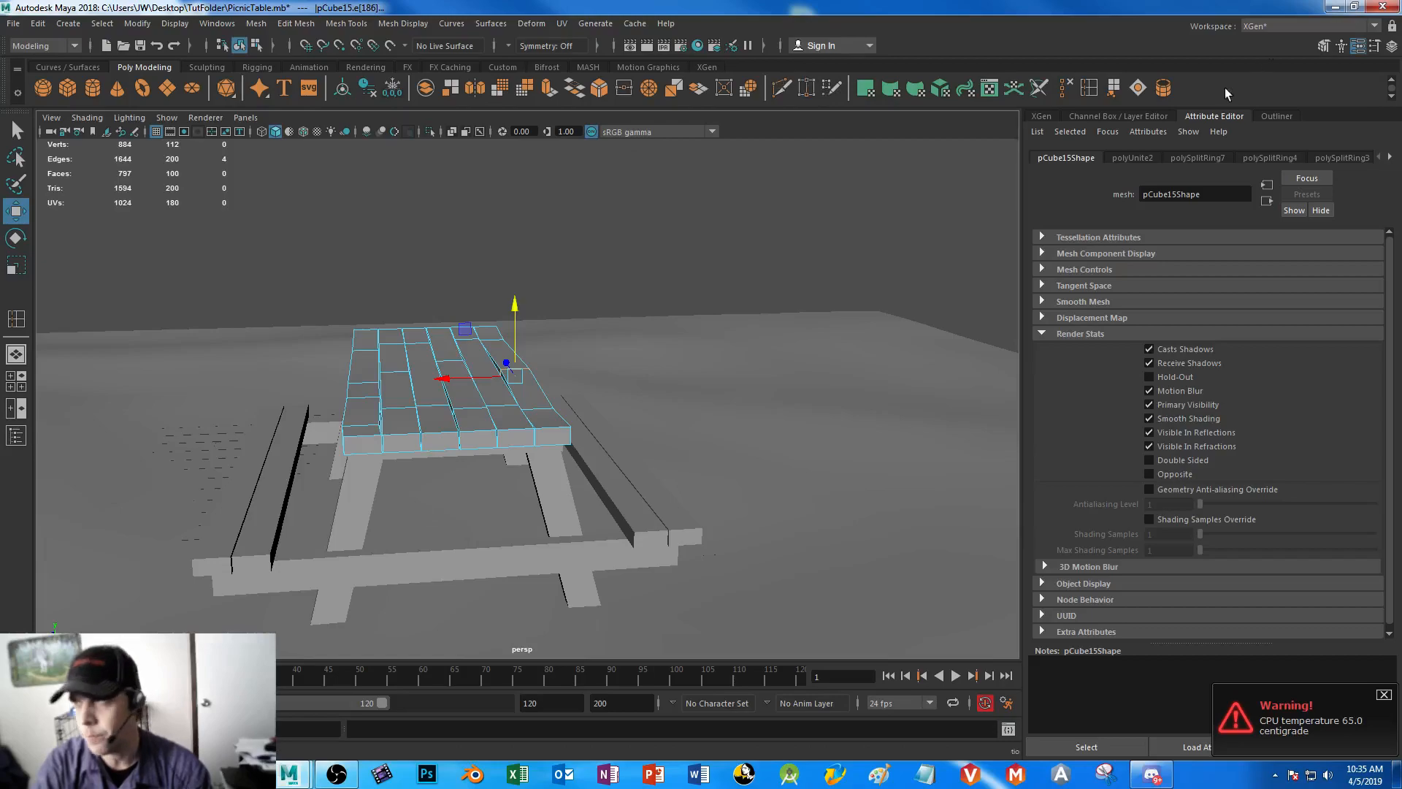
click(1088, 90)
drag(357, 437, 380, 437)
click(391, 433)
click(413, 435)
click(431, 435)
drag(442, 437, 566, 435)
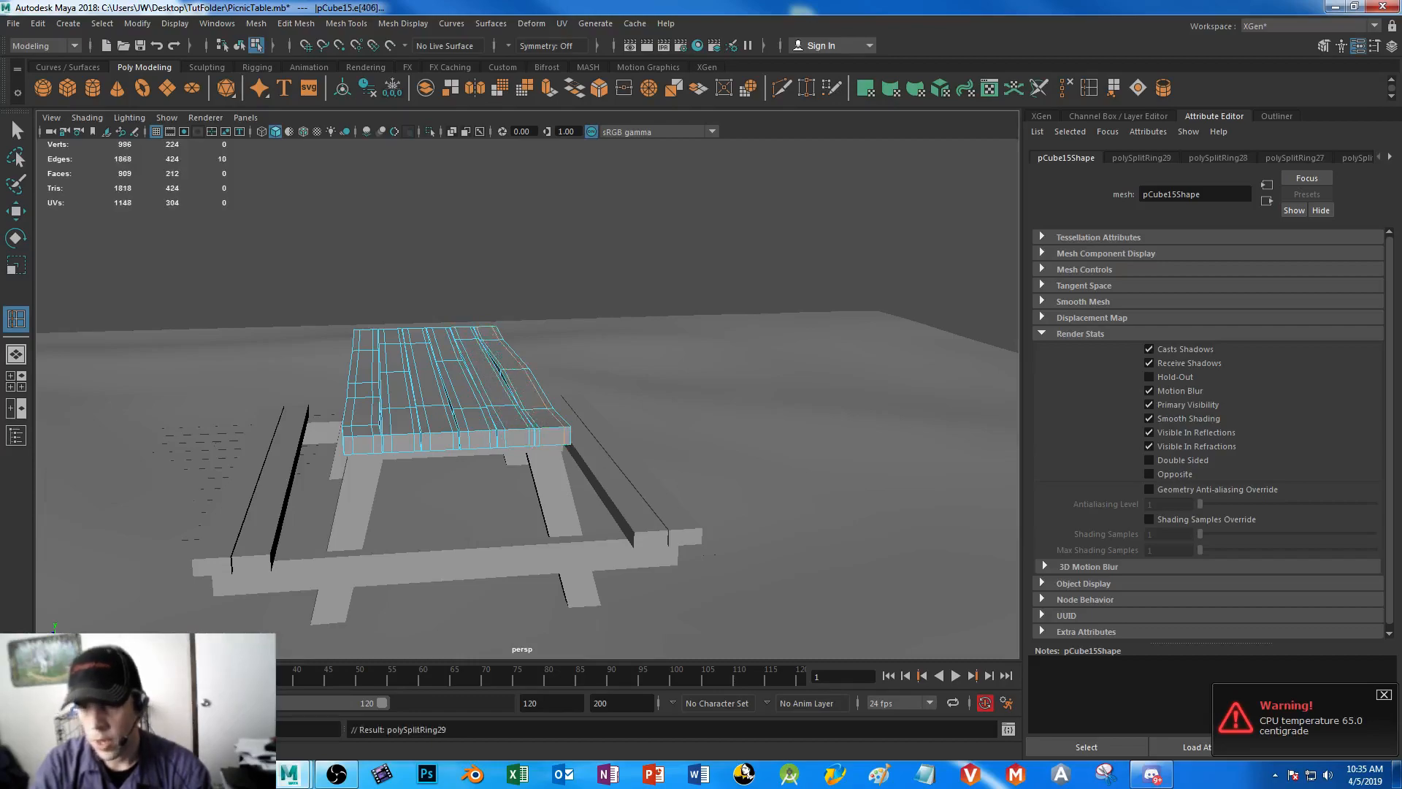
click(16, 130)
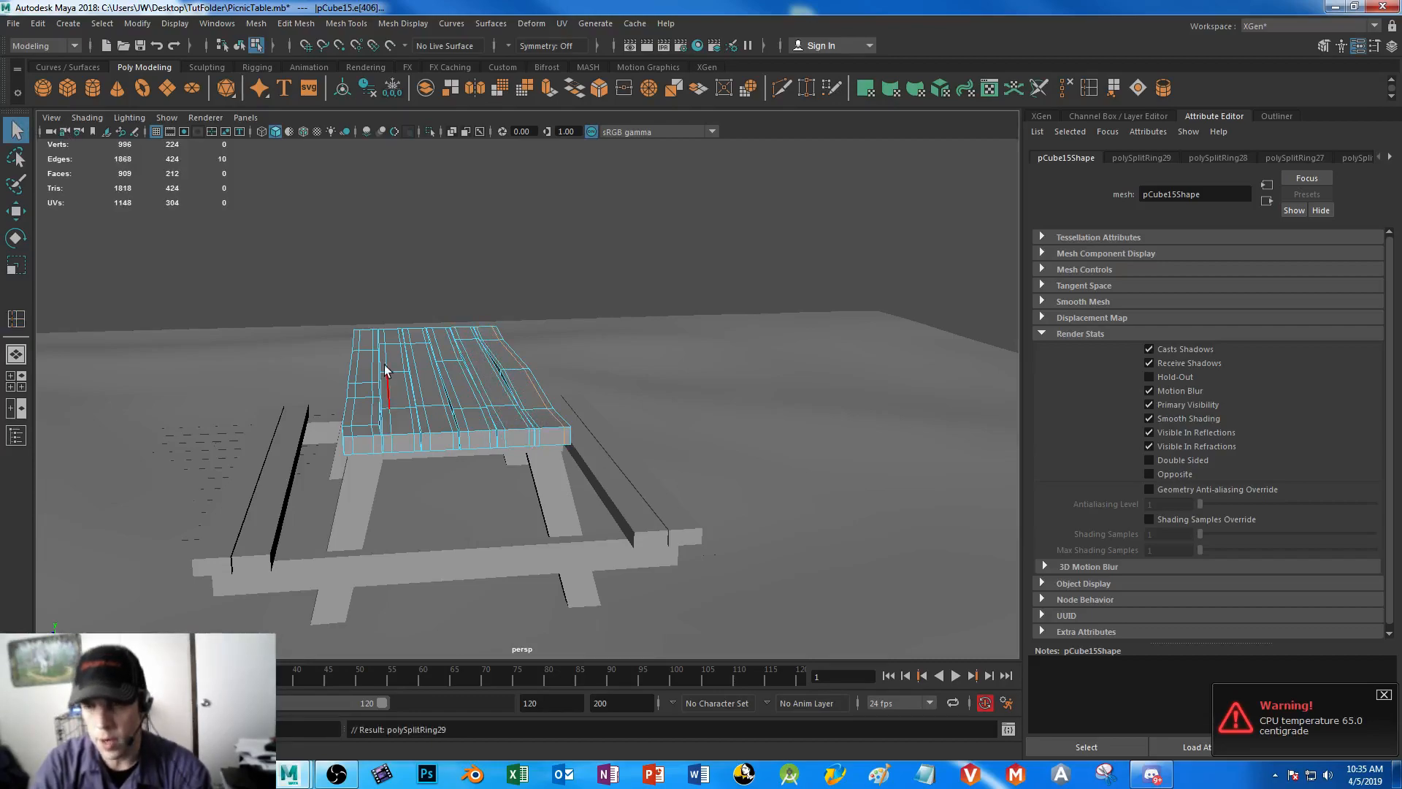
- Switch to face selection and select the long side faces of the tabletop planks in the side view
key(space)
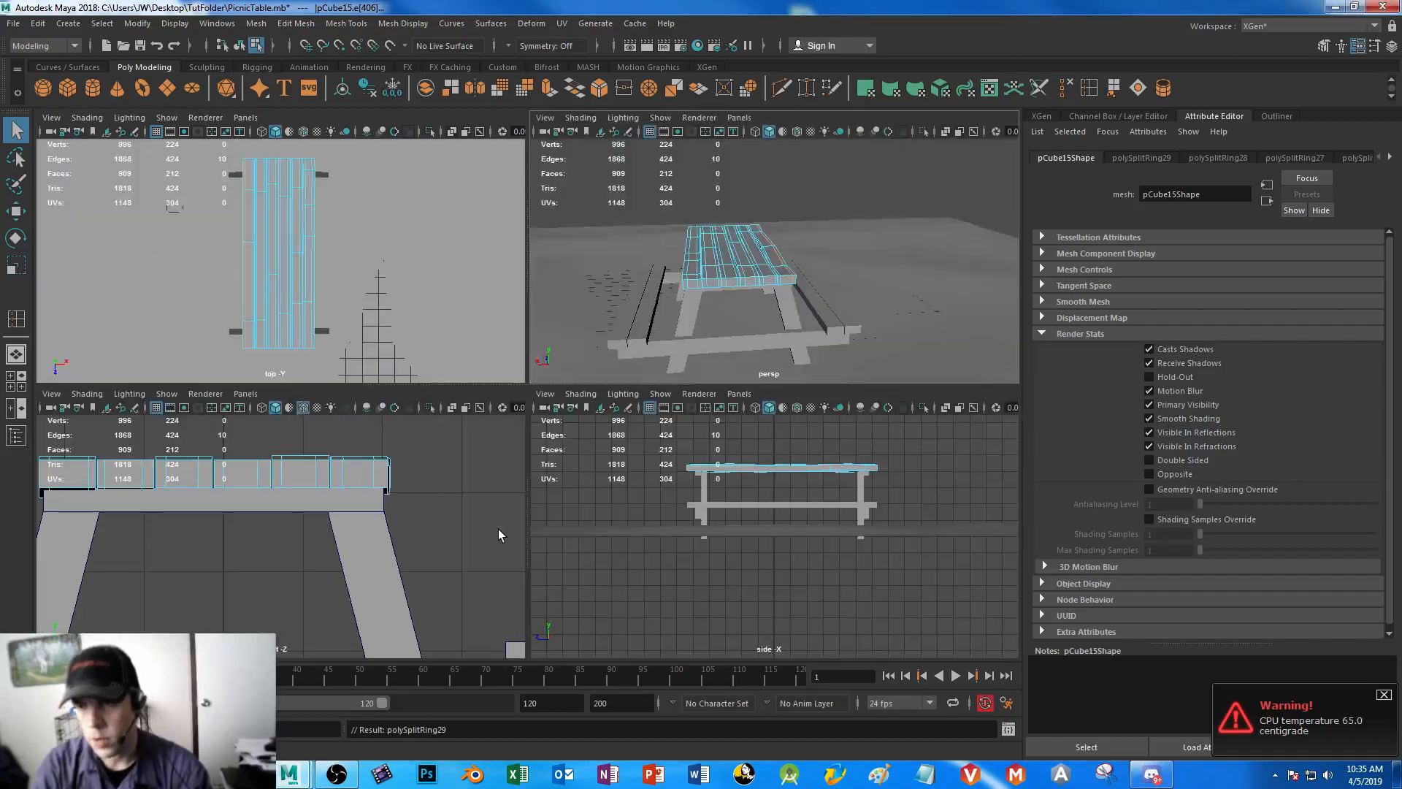
key(space)
right_drag(487, 255, 487, 295)
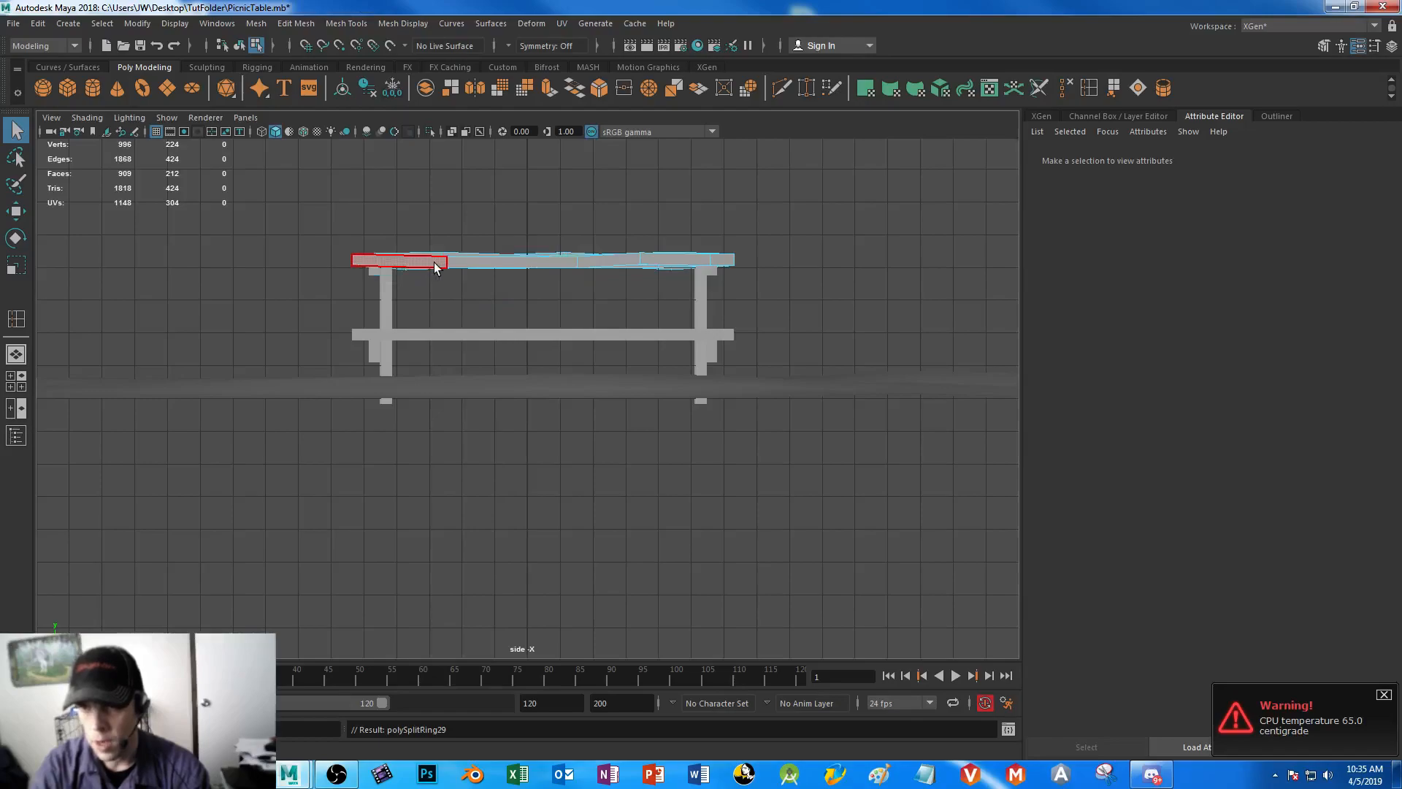
drag(436, 261, 722, 262)
key(space)
click(802, 231)
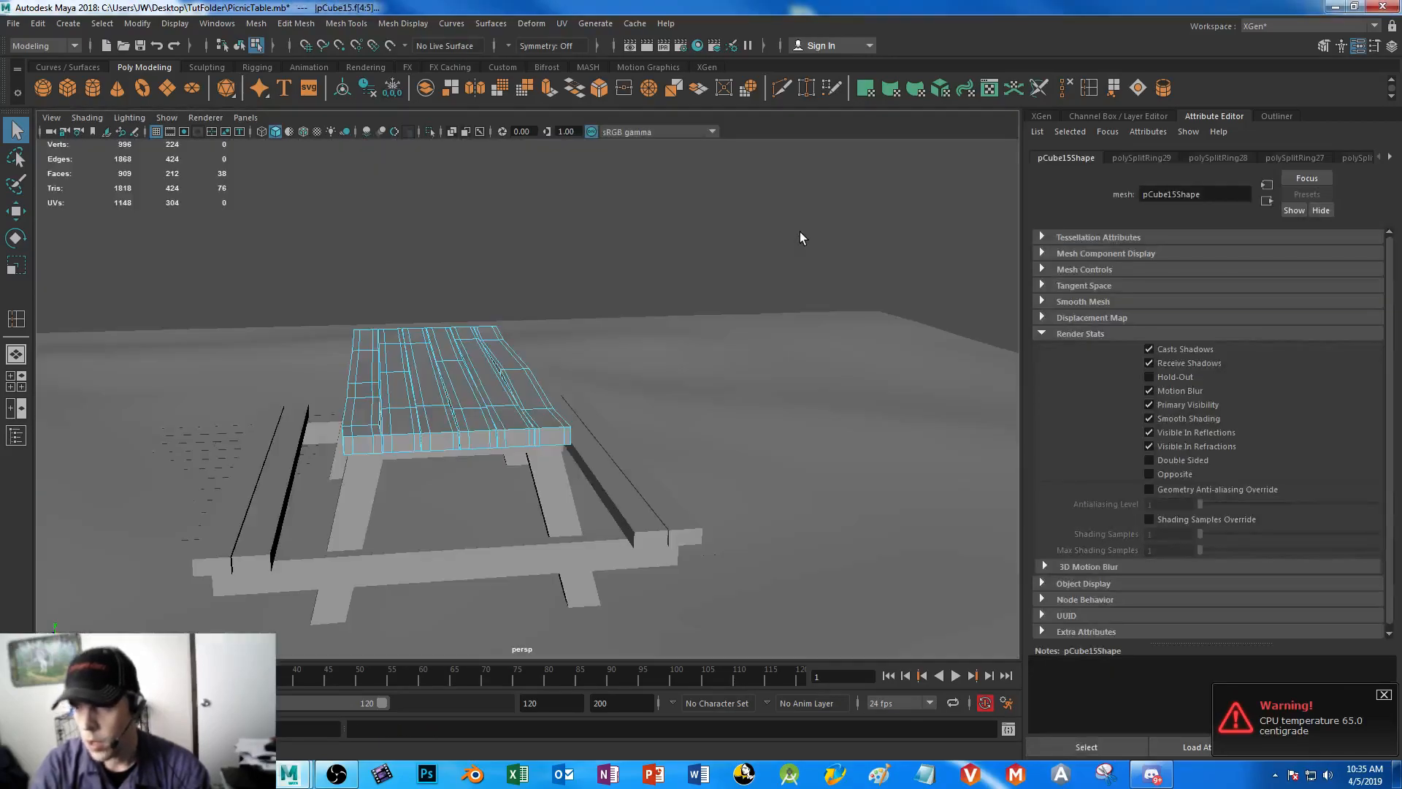
alt+drag(590, 463, 482, 482)
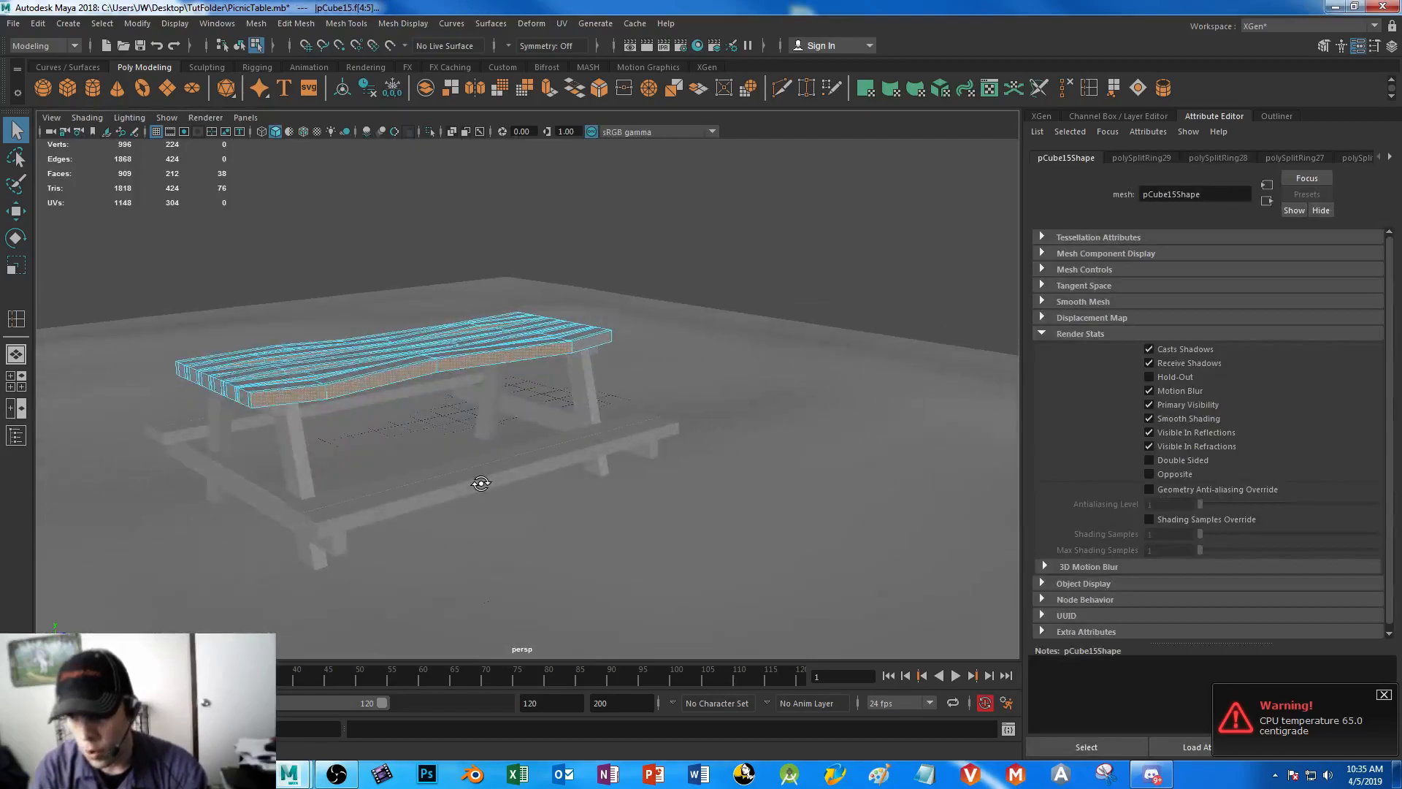
- Add the side faces still missing from the selection by picking them in the narrow gaps between the tabletop planks
shift+click(590, 343)
alt+drag(511, 409, 619, 485)
alt+right_drag(619, 485, 713, 610)
alt+drag(714, 610, 656, 570)
shift+click(437, 553)
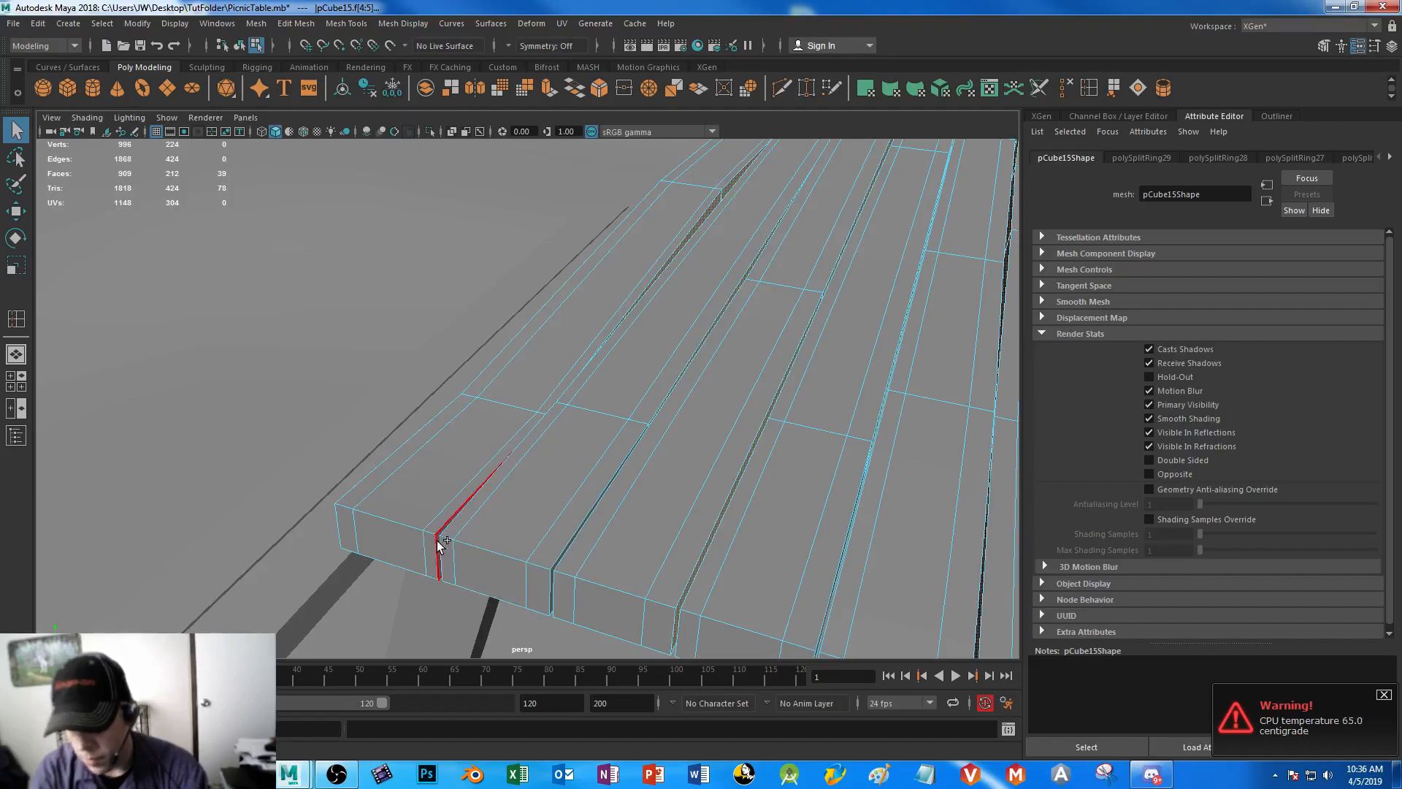
shift+click(552, 577)
alt+drag(482, 579, 614, 568)
shift+click(768, 410)
alt+drag(873, 463, 810, 517)
- Turn on X-ray display in the side view, add the remaining plank side faces near the table's end, and return to the perspective view
key(space)
key(space)
scroll(460, 304, up, 5)
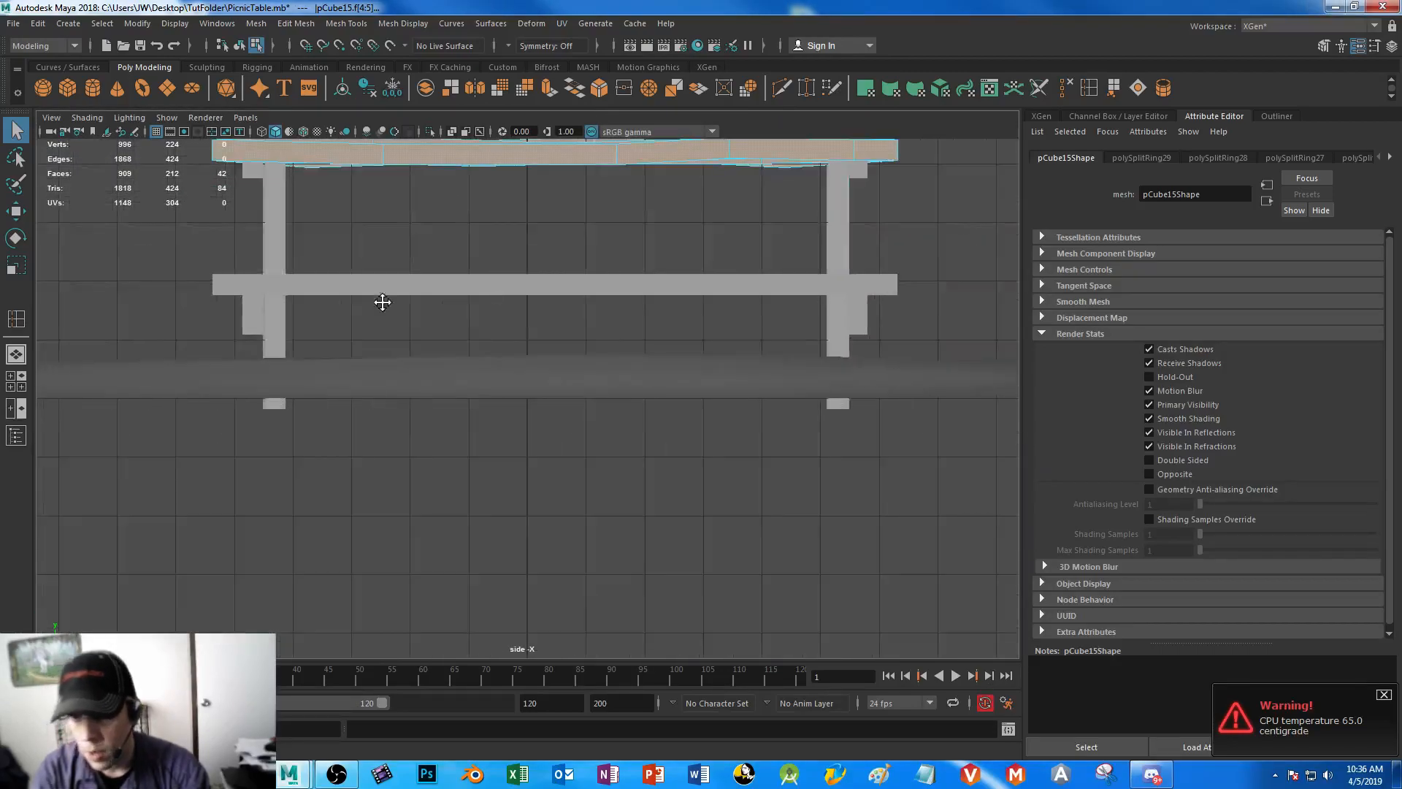
alt+middle_drag(382, 304, 604, 546)
scroll(439, 322, up, 6)
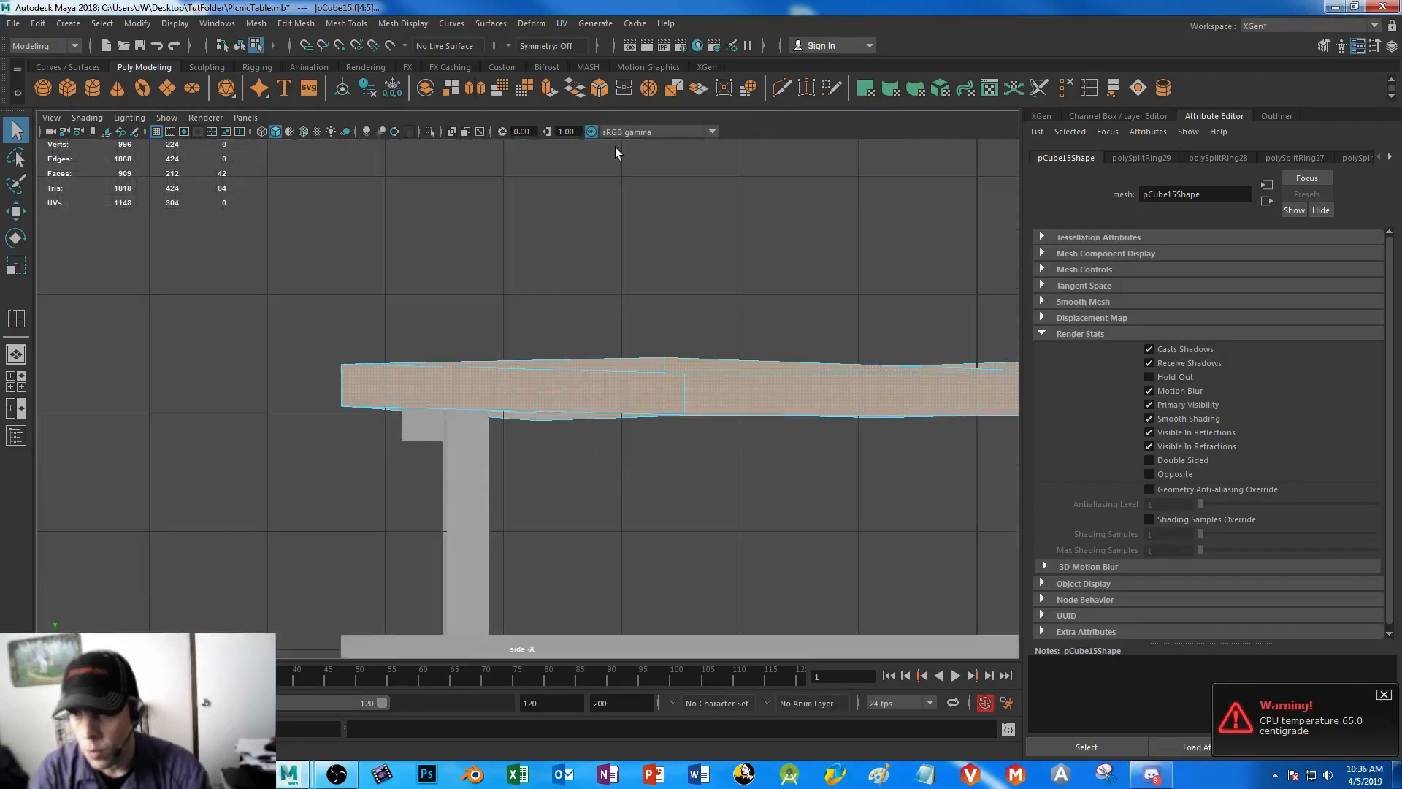
click(452, 131)
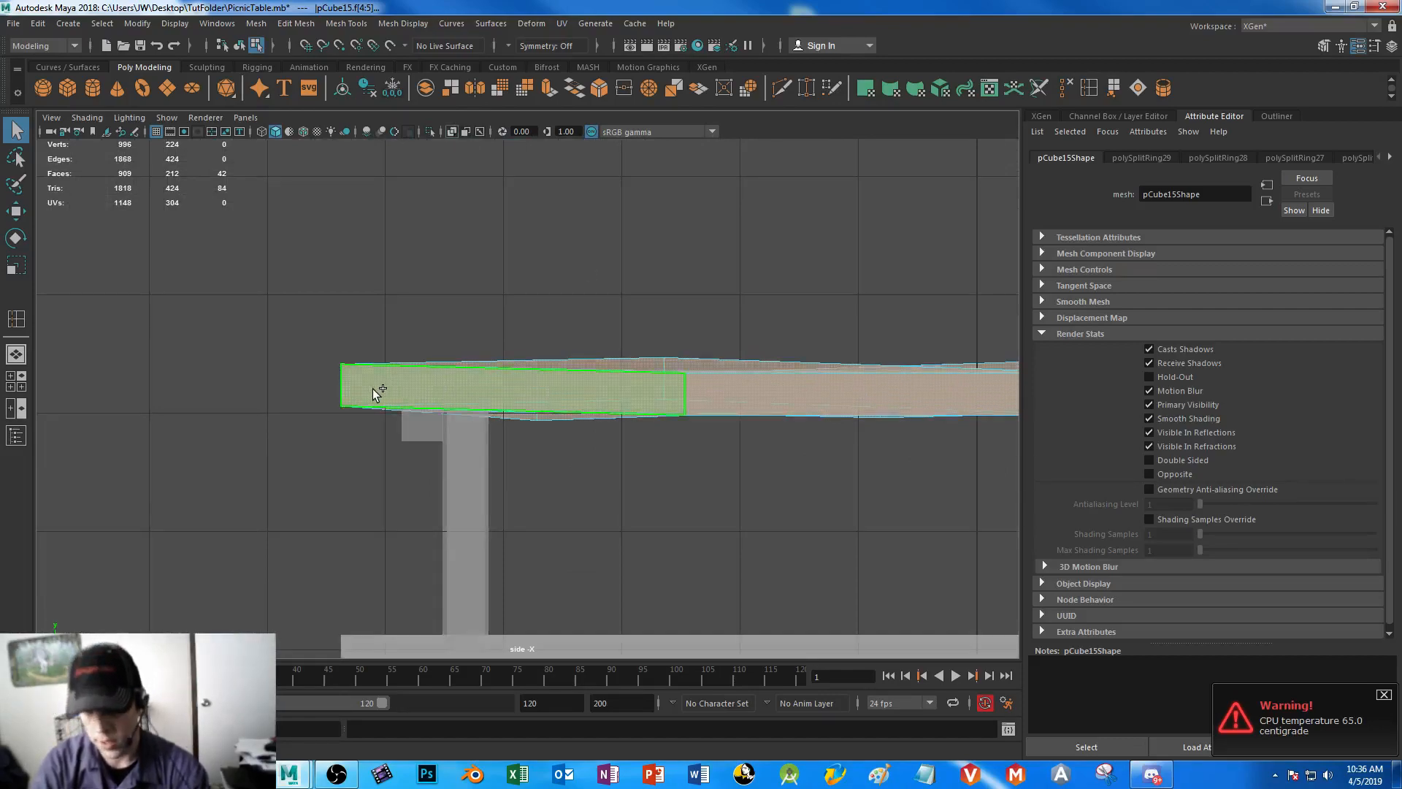
shift+click(493, 385)
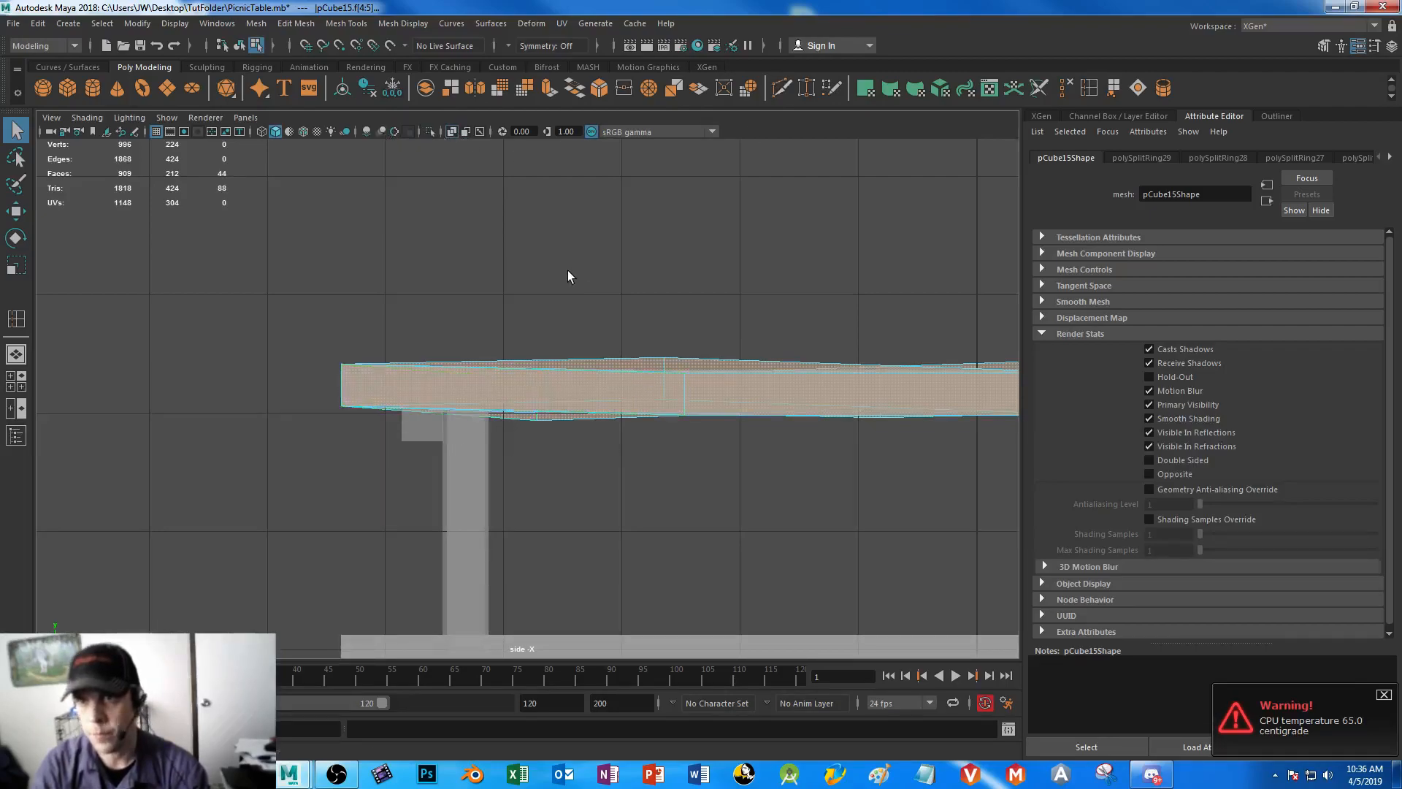
key(space)
key(space)
alt+drag(766, 417, 697, 300)
scroll(661, 331, down, 4)
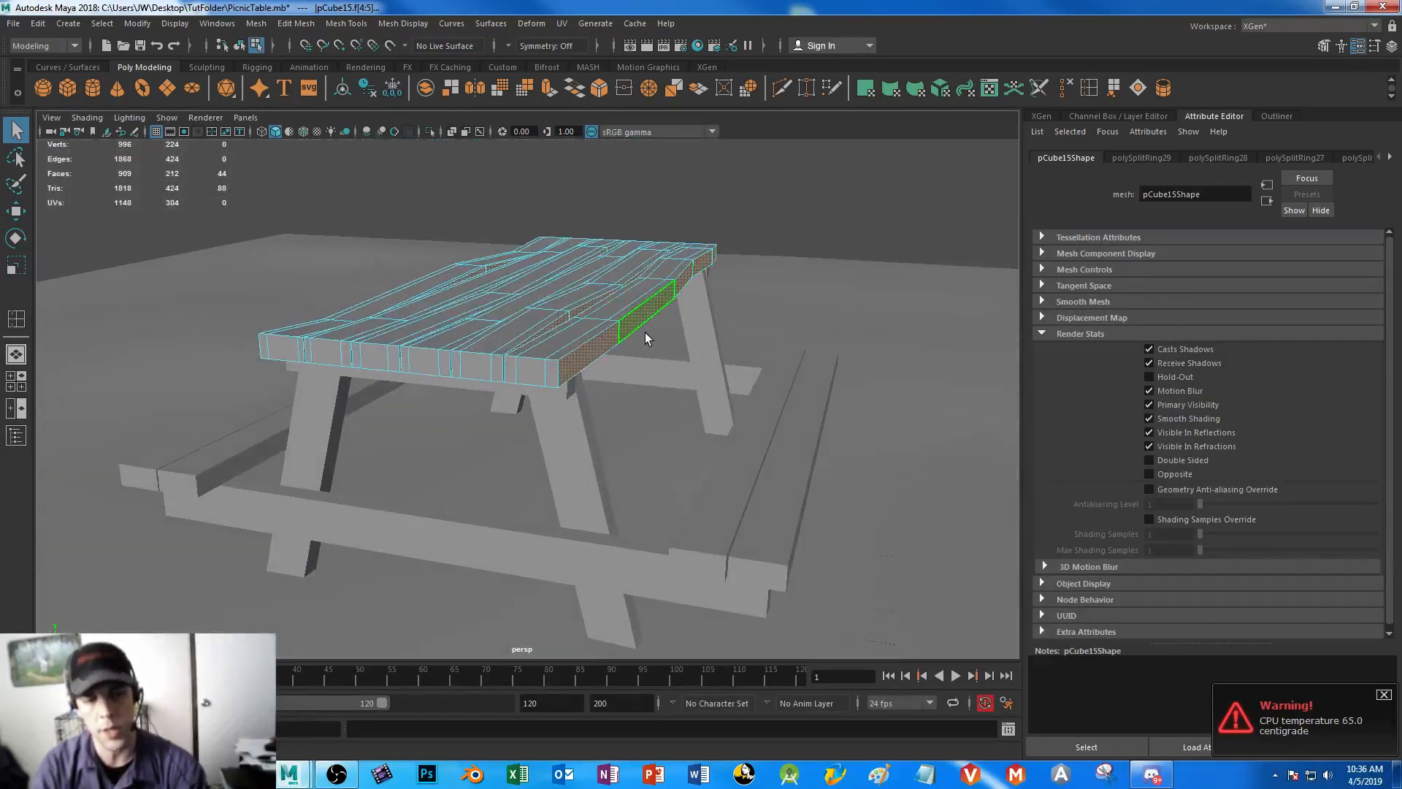
- Leave face editing of the tabletop, return to object mode and clear the selection
key(w)
drag(545, 217, 547, 217)
scroll(547, 217, up, 5)
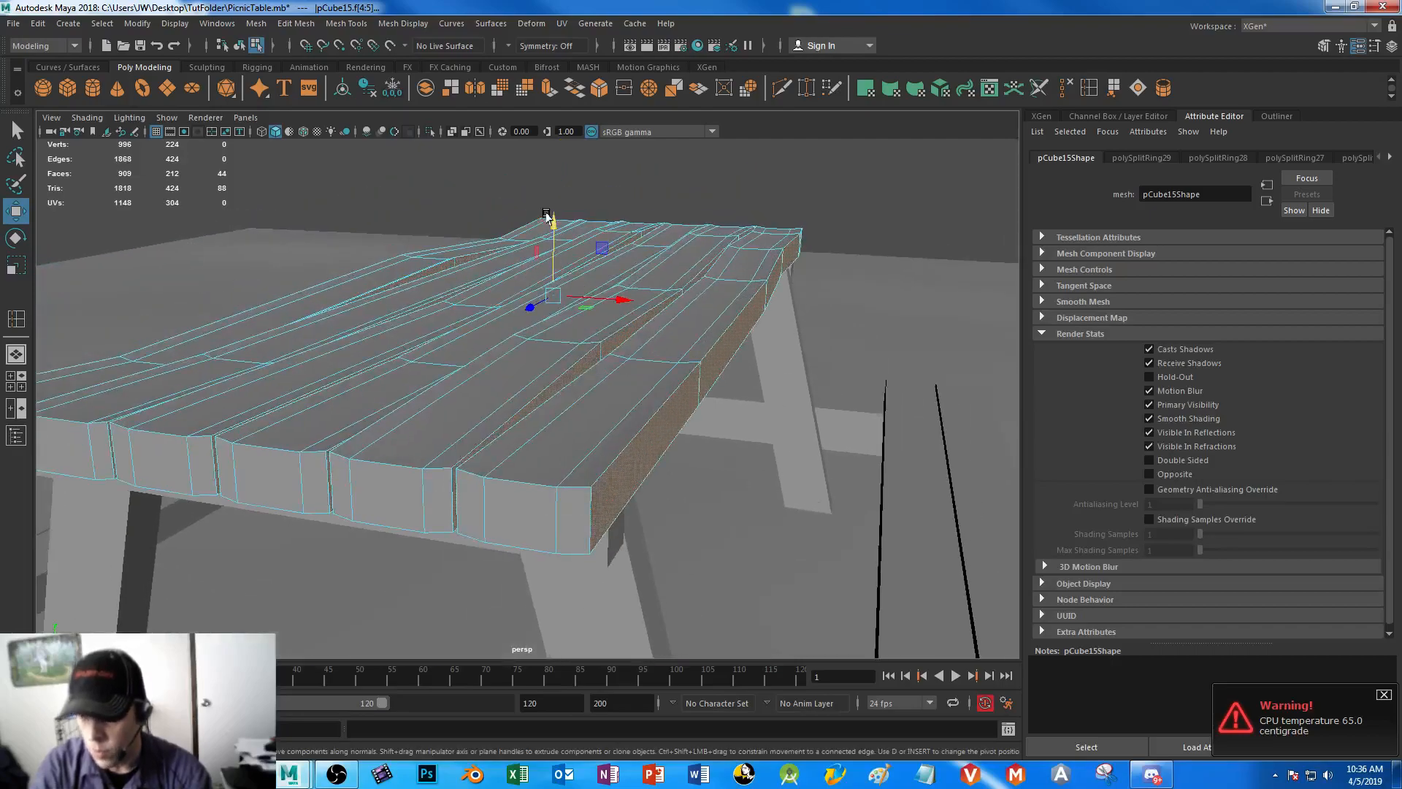
click(290, 366)
right_click(296, 353)
right_drag(295, 366, 379, 330)
click(947, 237)
alt+drag(947, 239, 542, 457)
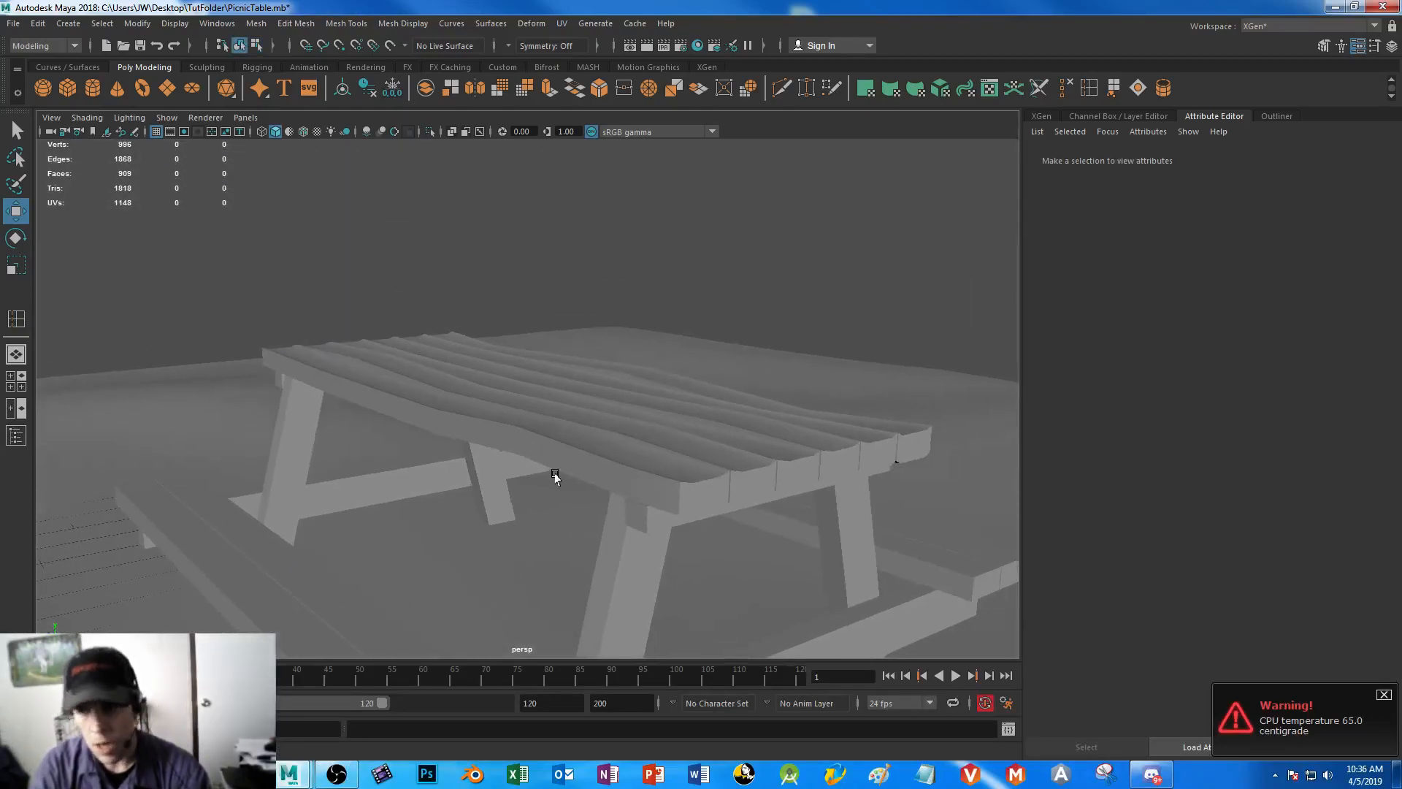
click(649, 450)
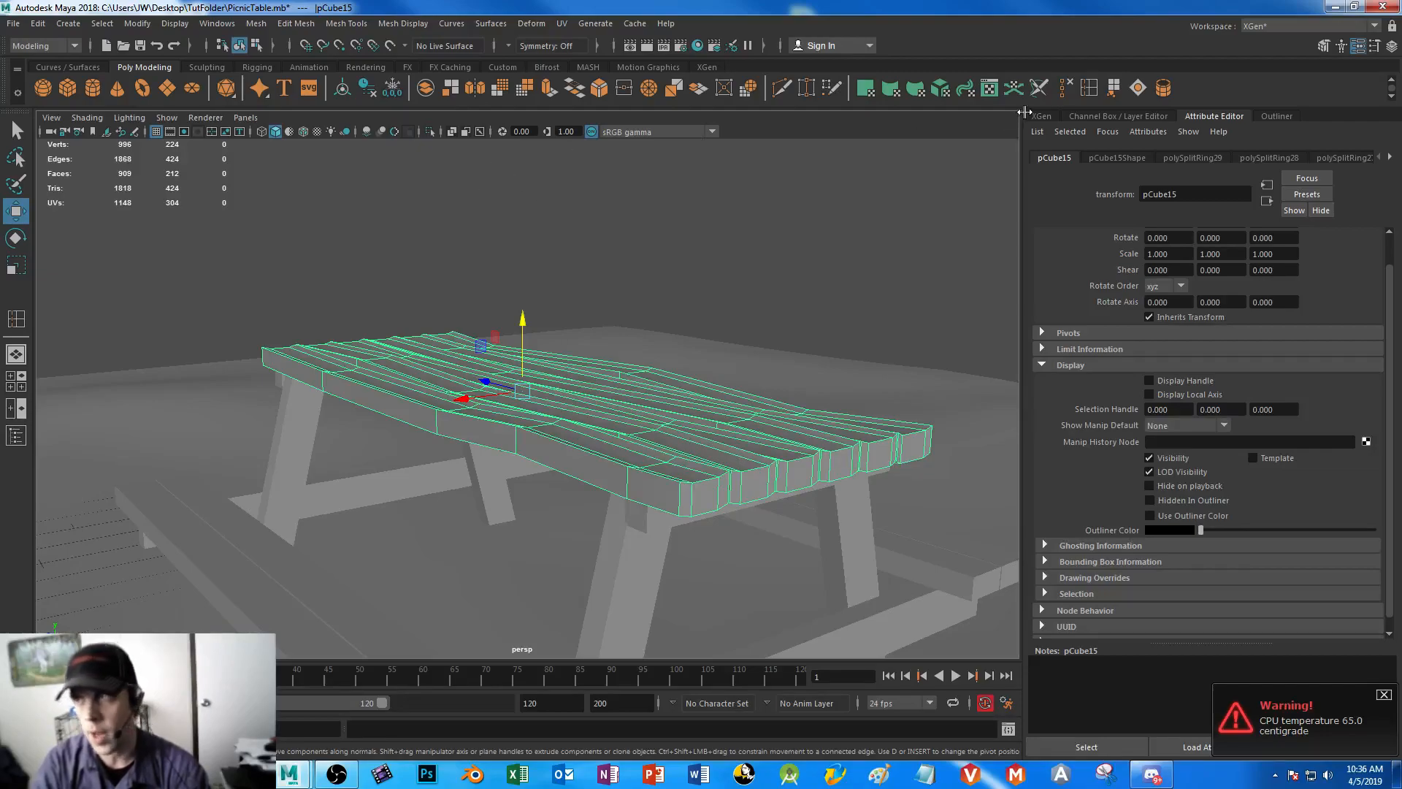
click(1090, 89)
alt+drag(692, 501, 679, 416)
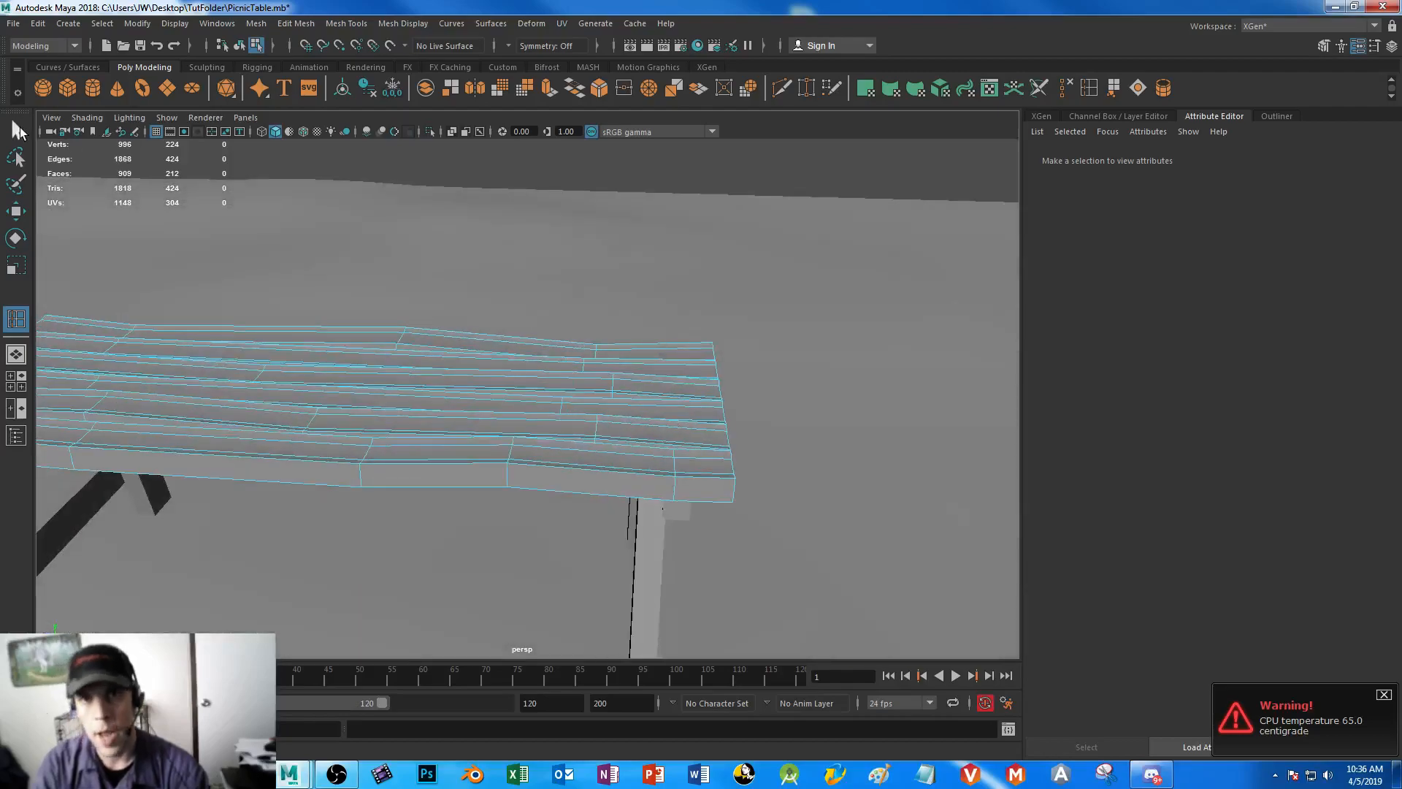
click(19, 131)
- Switch the tabletop to face selection and select all plank faces near both ends of the table
right_drag(371, 356, 373, 395)
alt+right_drag(679, 522, 607, 451)
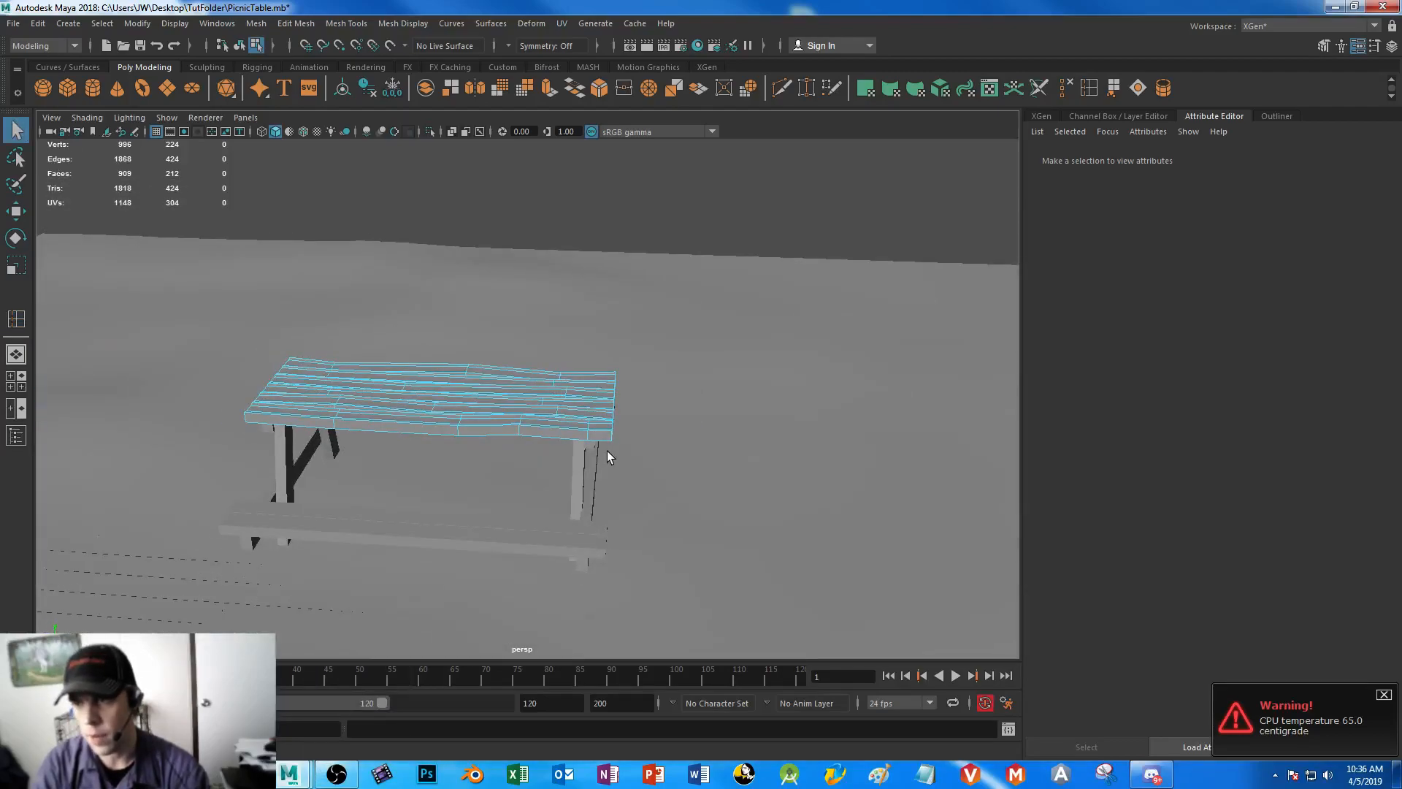
drag(635, 449, 672, 492)
alt+drag(228, 406, 244, 402)
drag(603, 338, 687, 504)
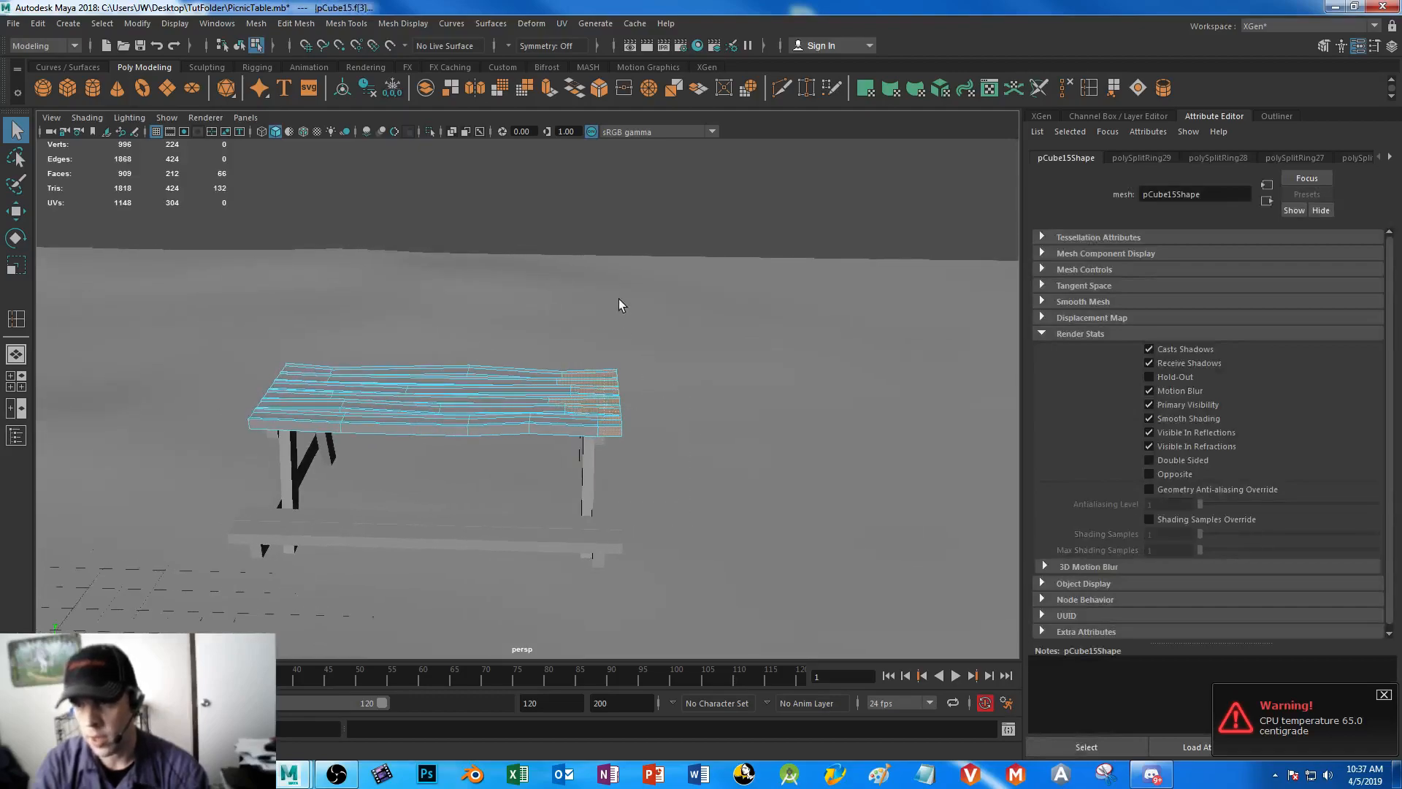
alt+middle_drag(392, 406, 648, 386)
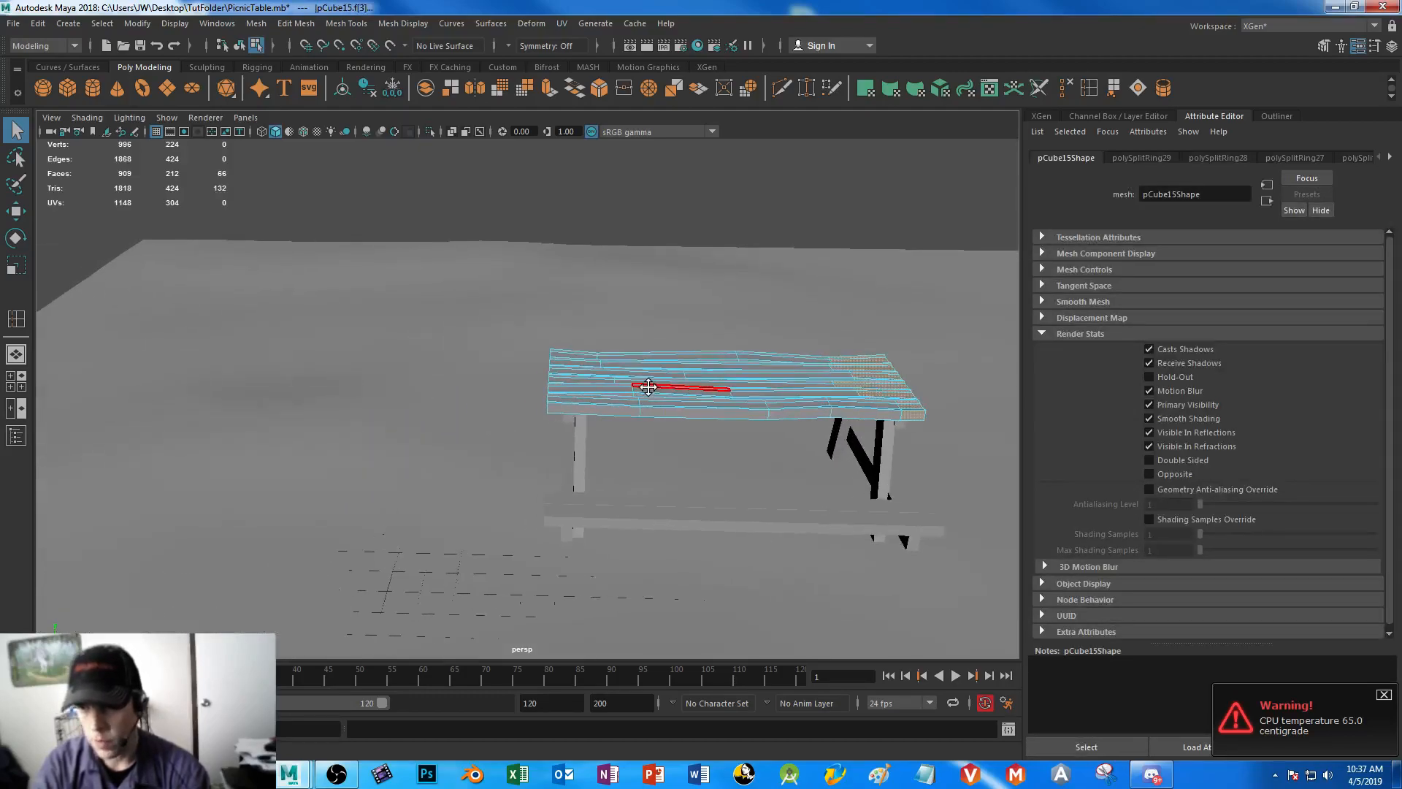
drag(485, 312, 558, 463)
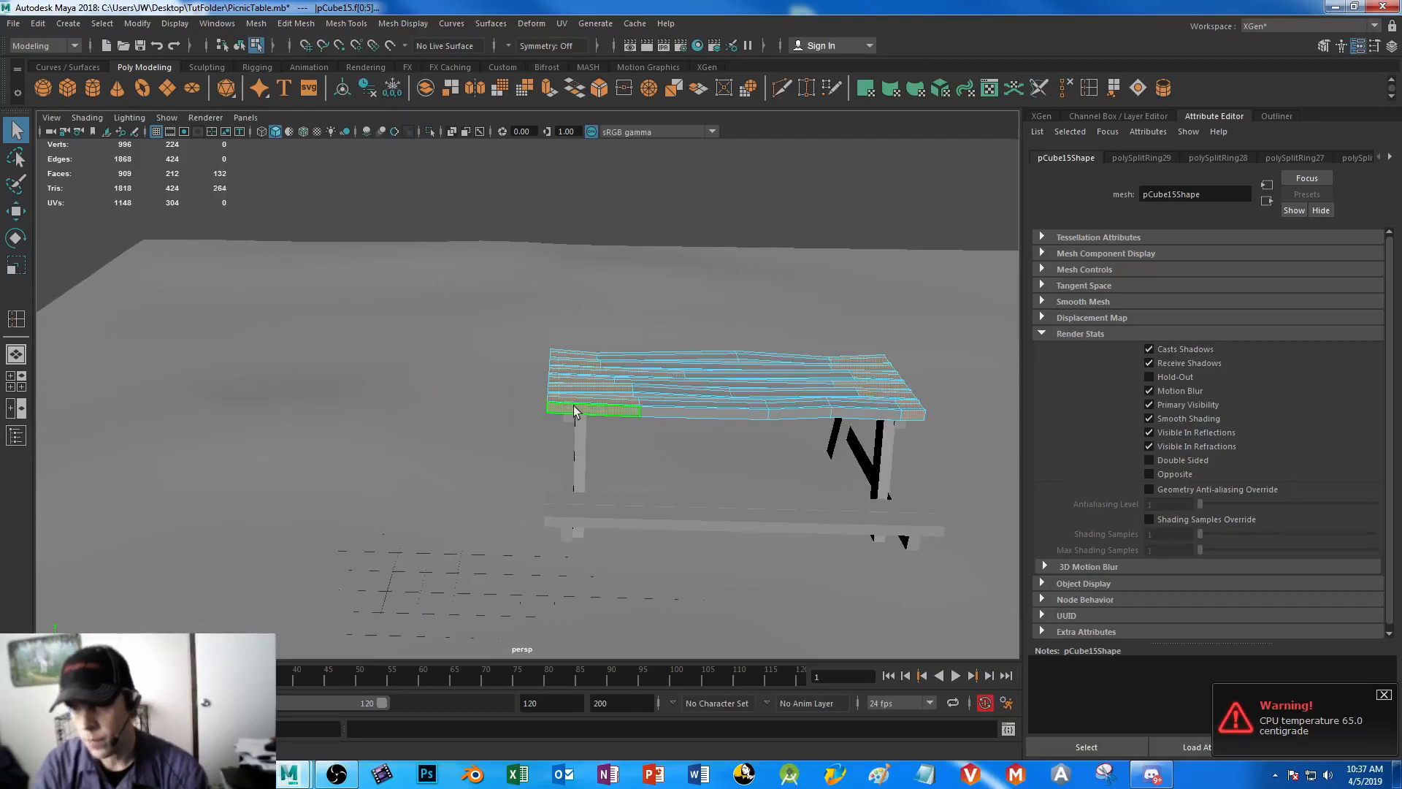
- In the top view, deselect the lengthwise faces so only the planks' end faces stay selected, and return to the perspective view
key(space)
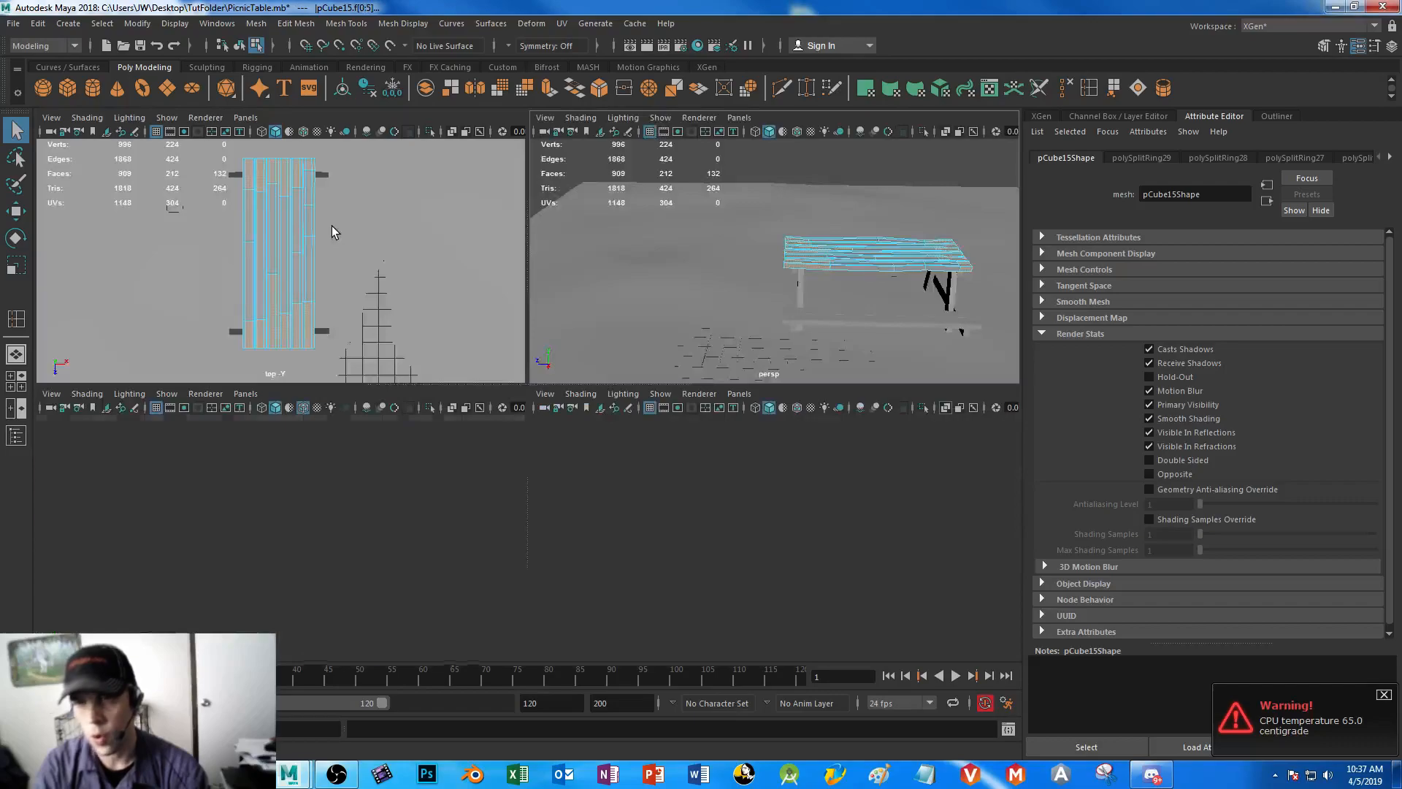
key(space)
drag(409, 205, 666, 560)
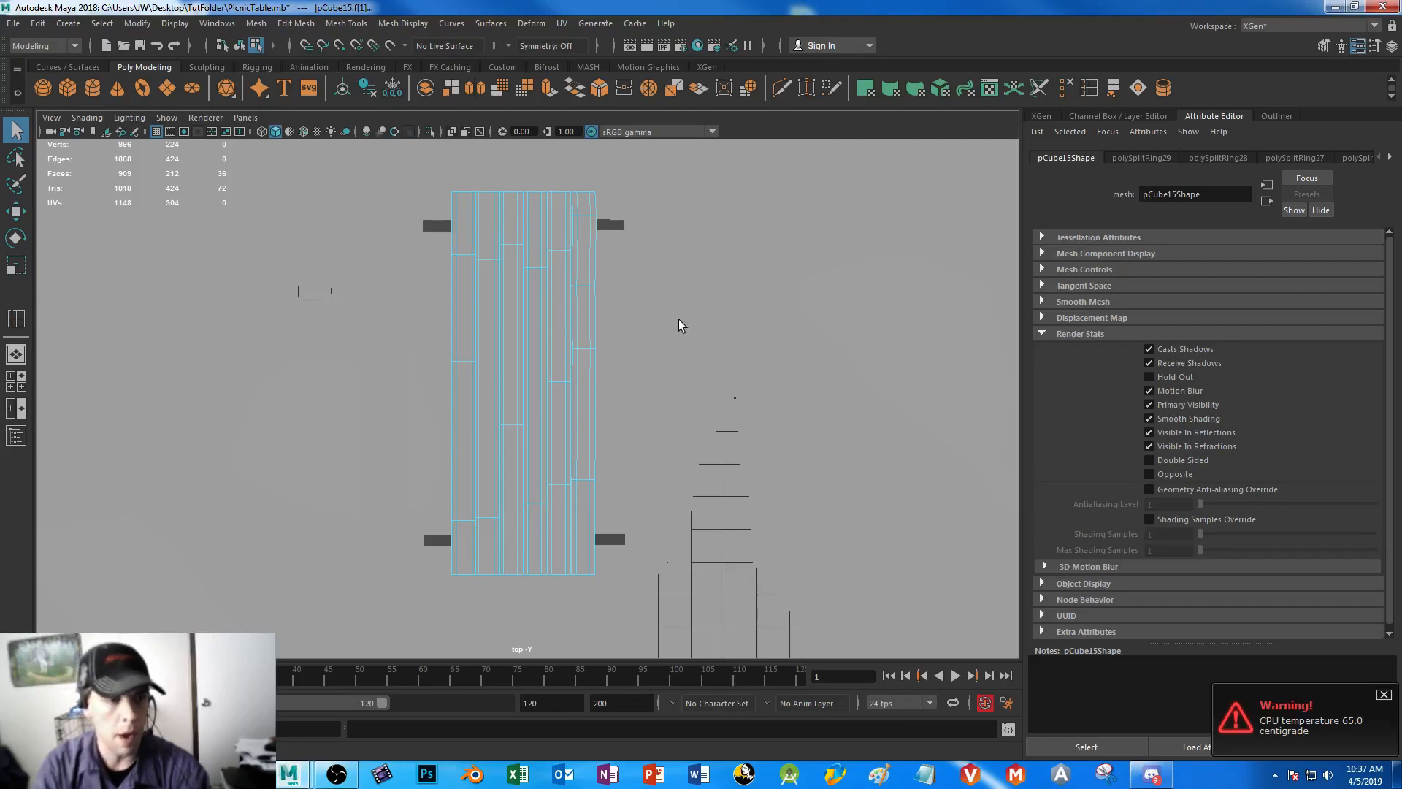
key(space)
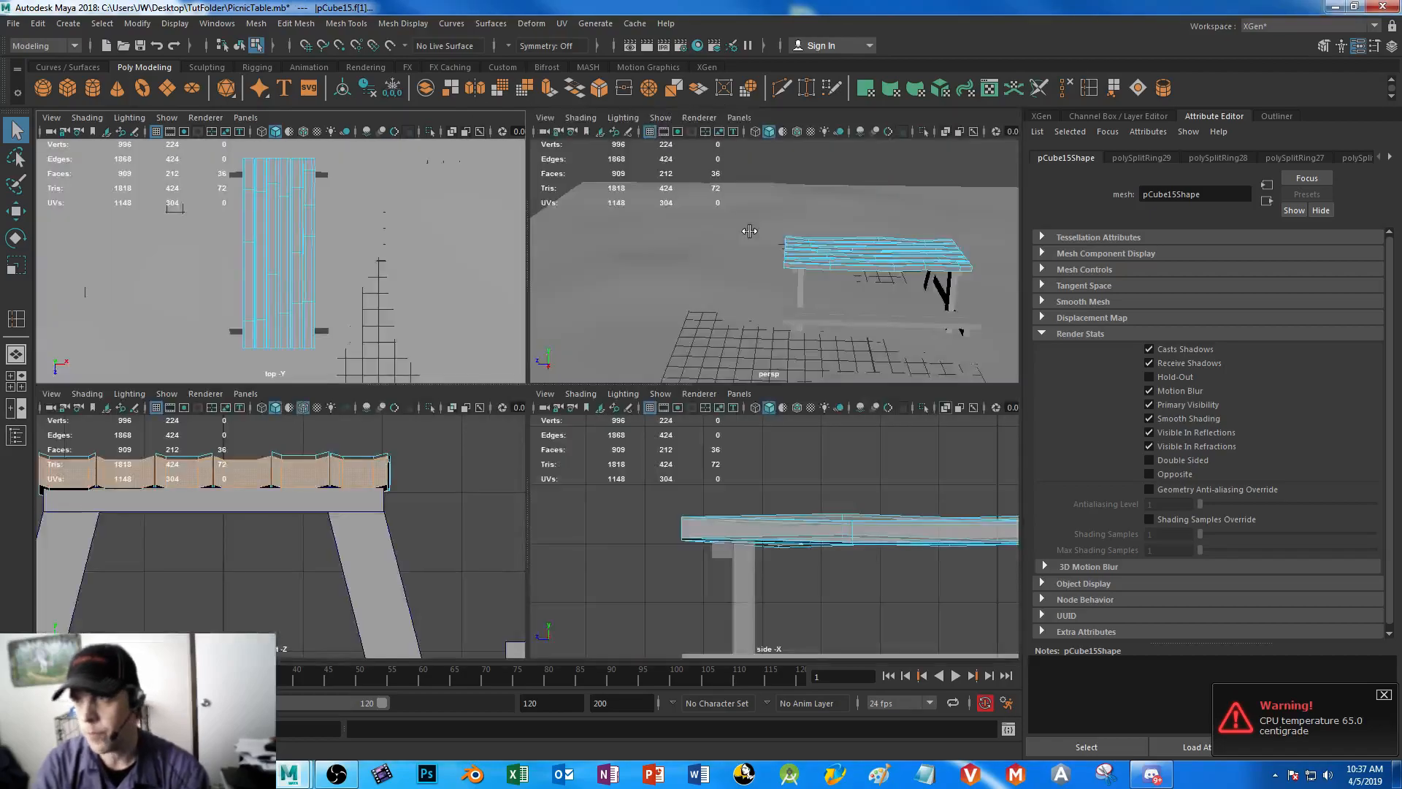
key(space)
alt+drag(789, 299, 686, 287)
scroll(784, 454, up, 4)
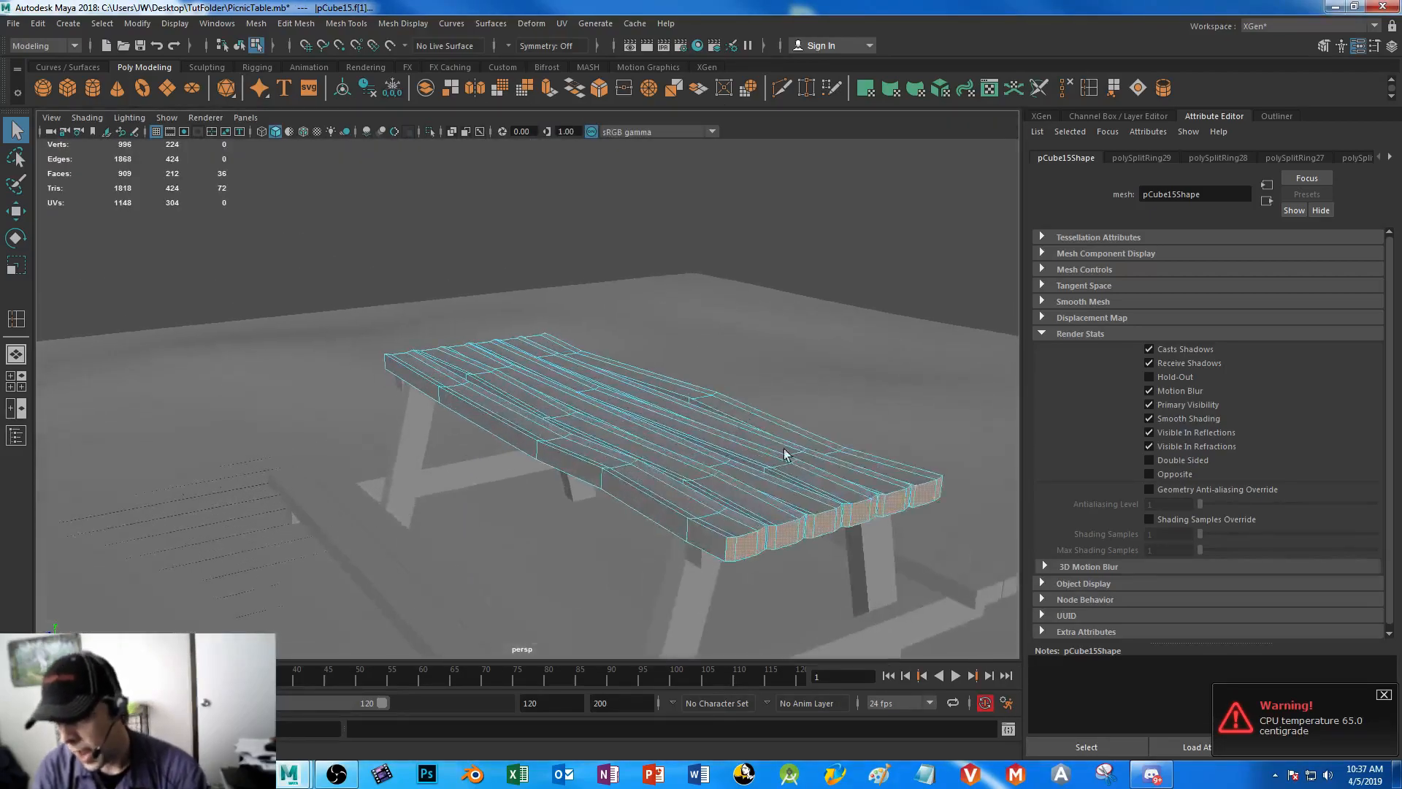
scroll(772, 417, down, 4)
alt+drag(715, 381, 509, 411)
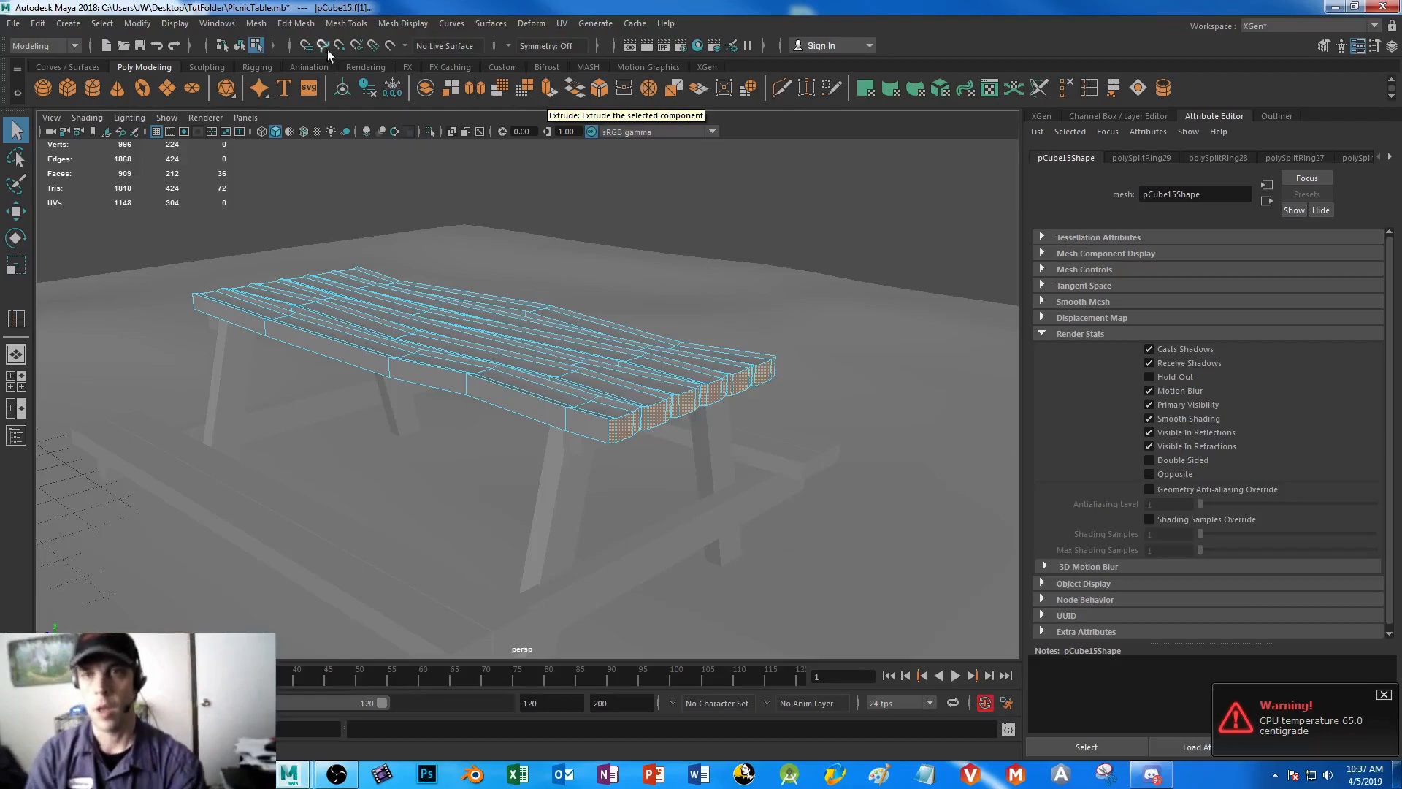
- Add a shortcut for the Extrude command to the shelf and remove it again
click(255, 24)
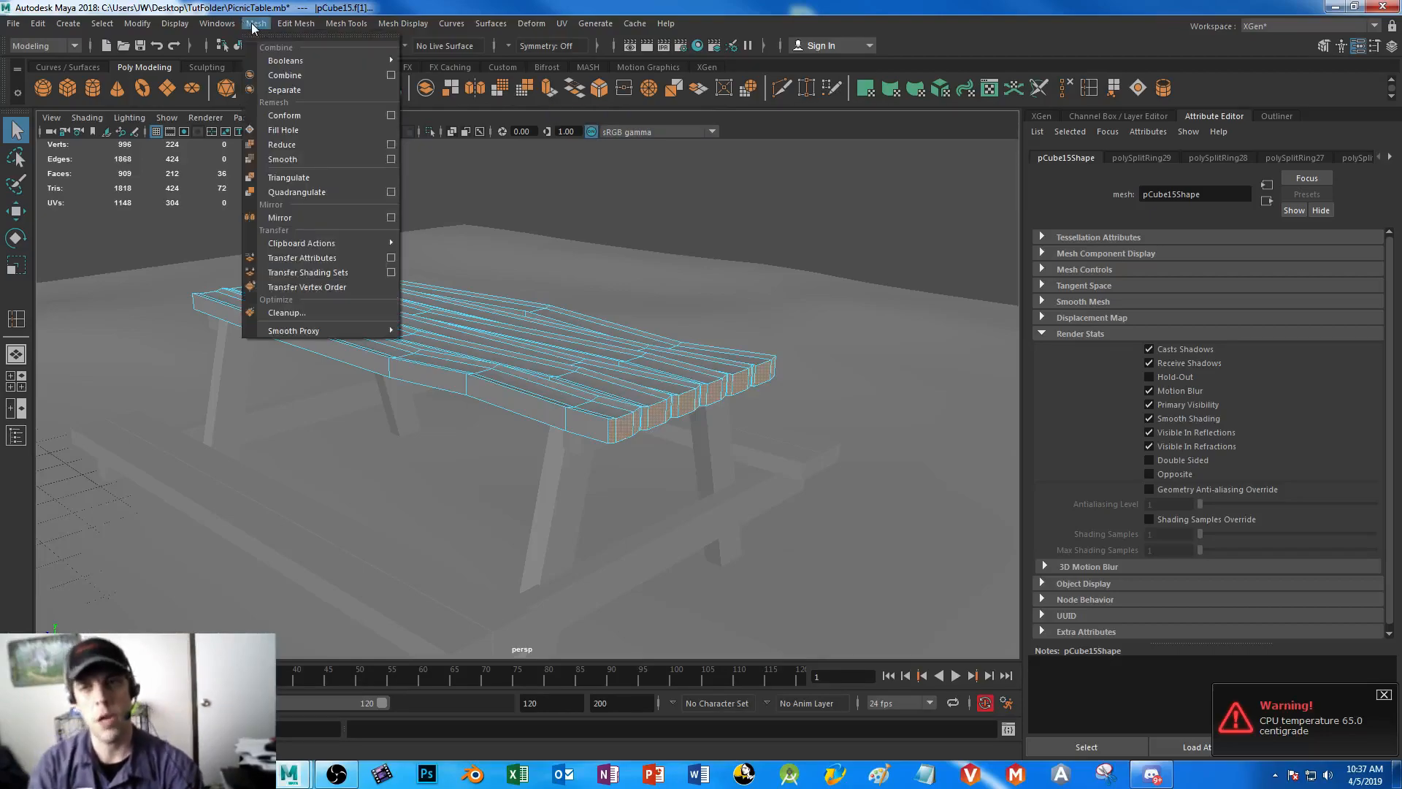
click(292, 23)
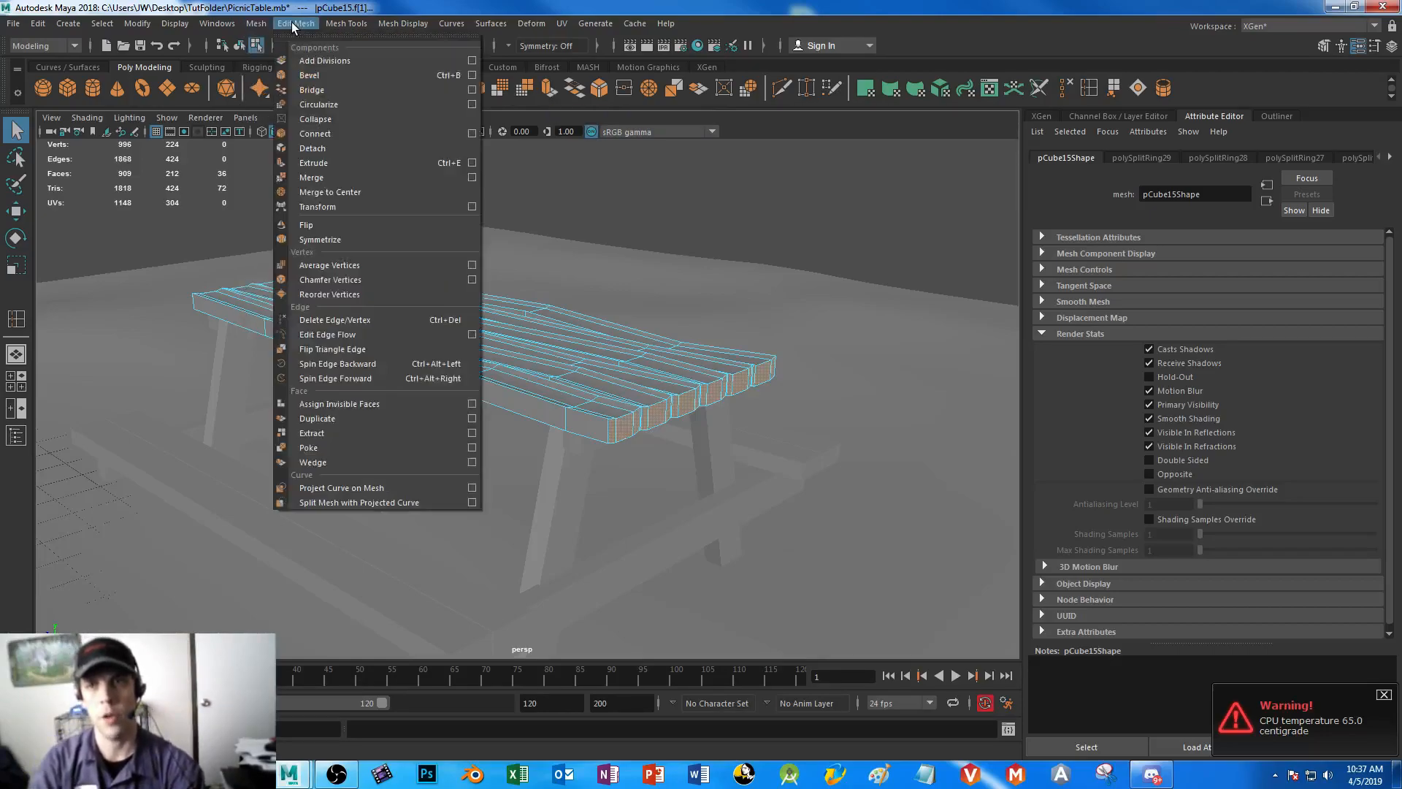
mouse_move(336, 27)
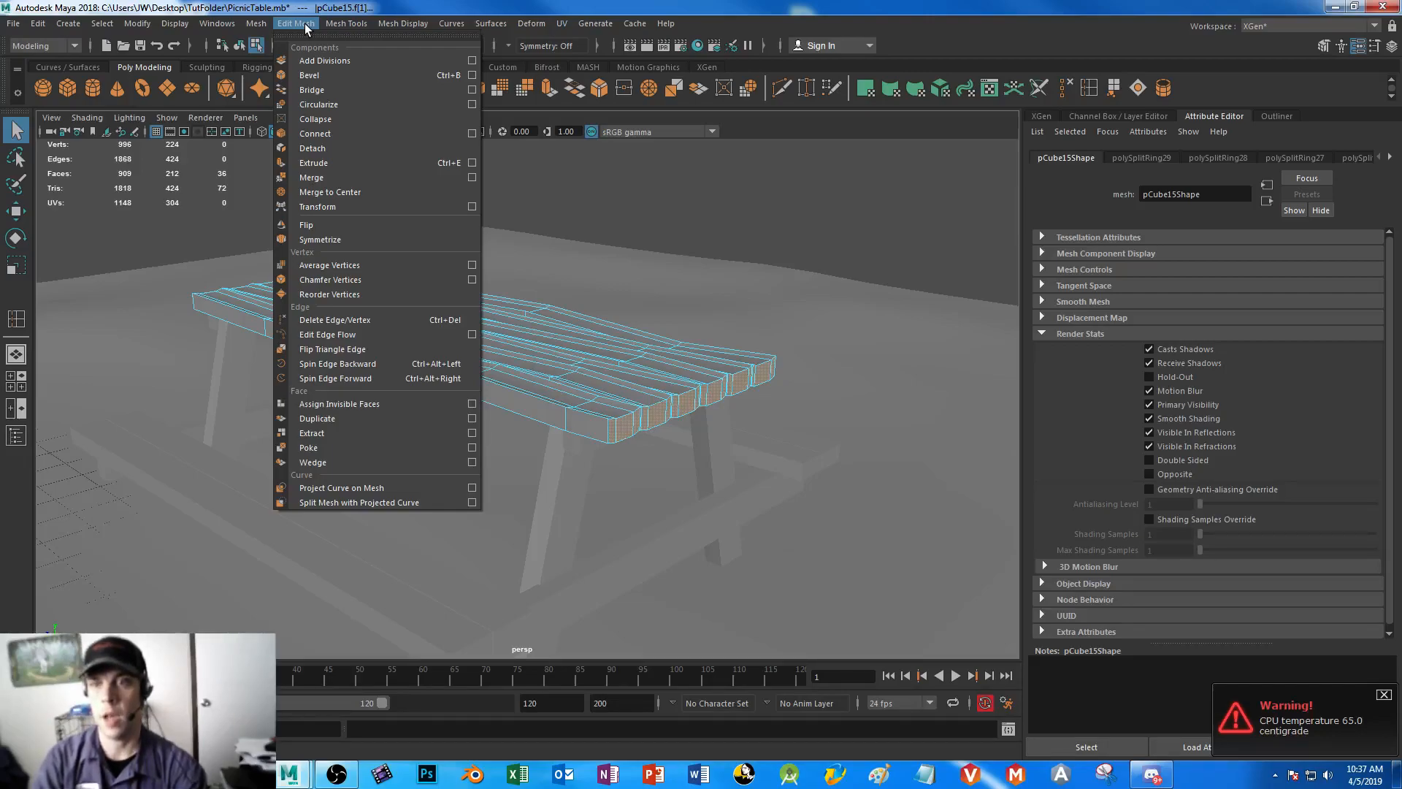
mouse_move(261, 23)
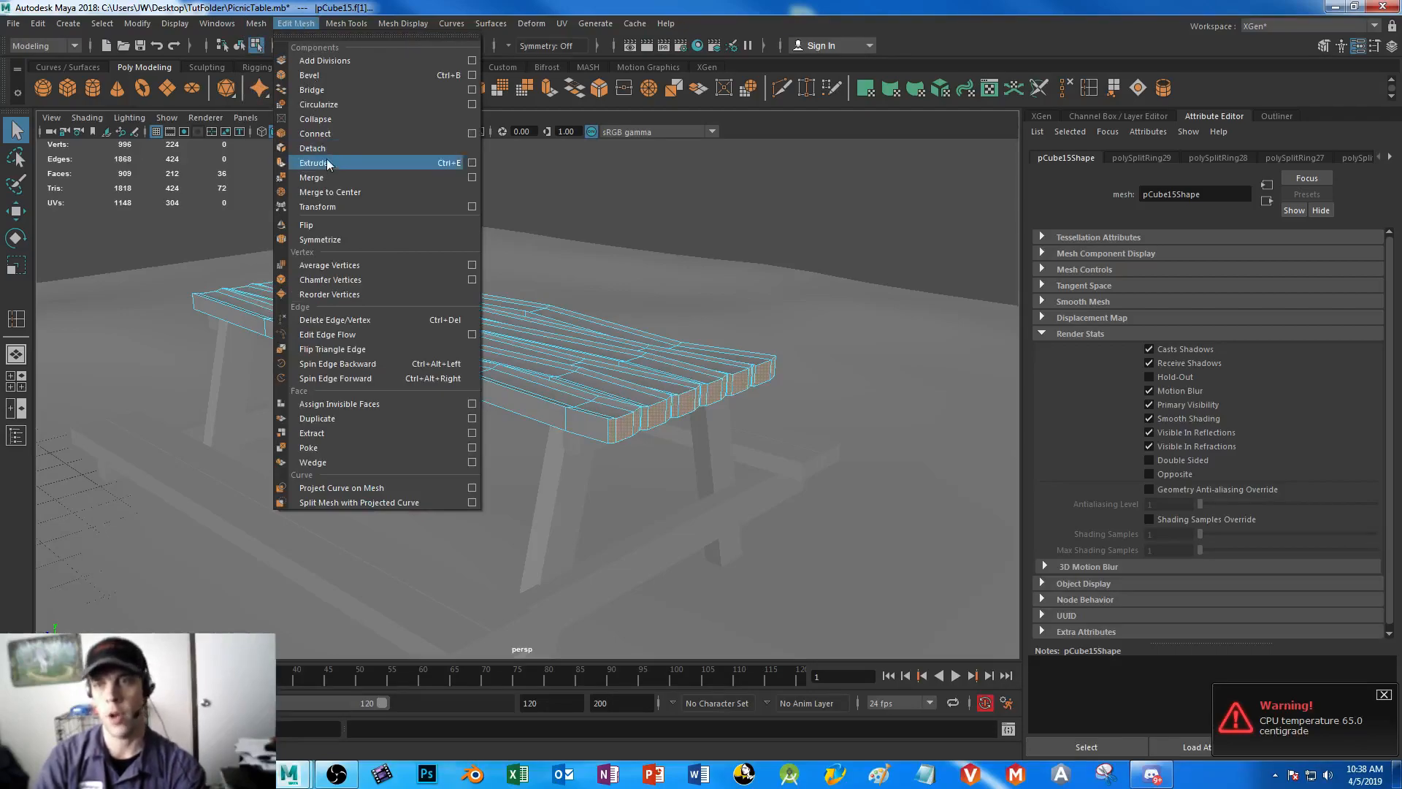
click(294, 24)
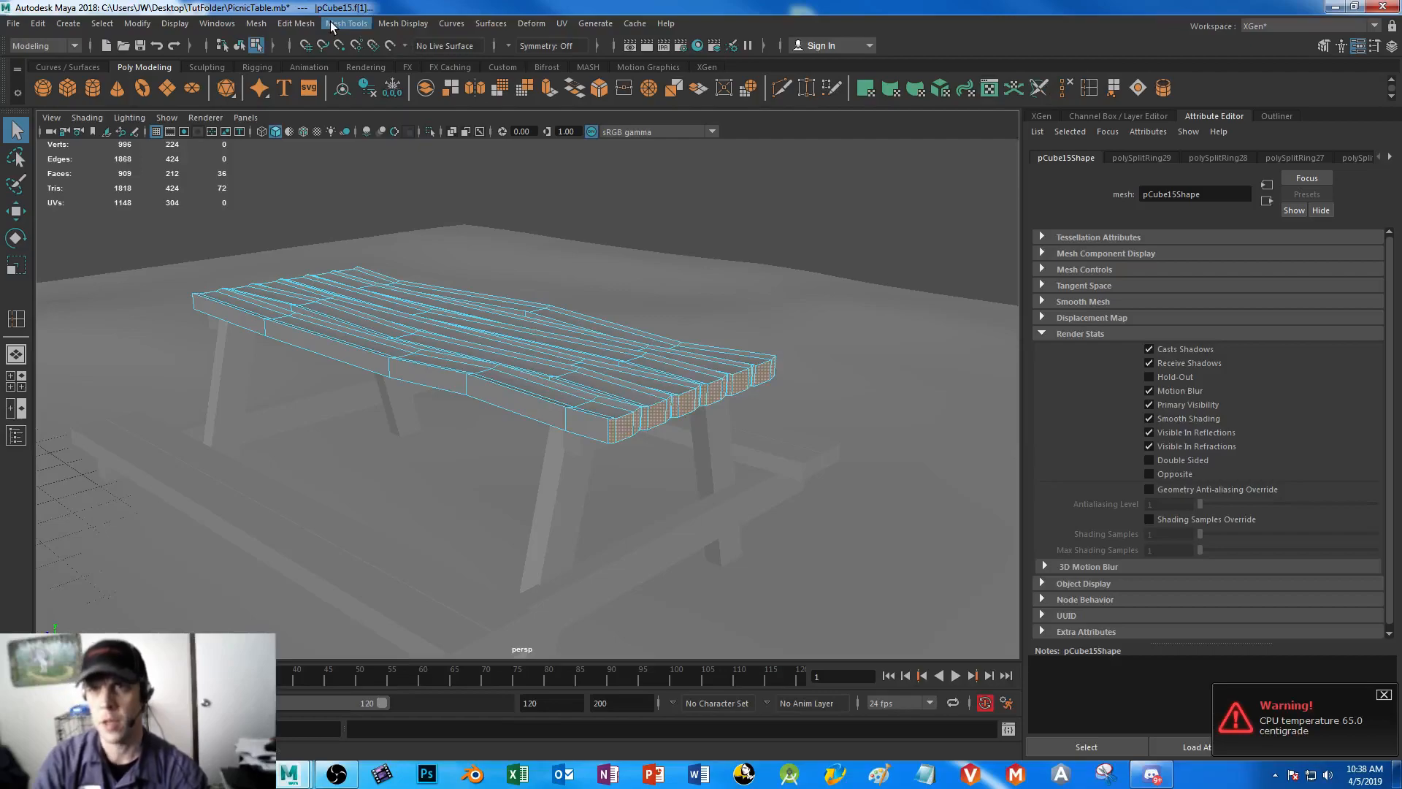
click(300, 24)
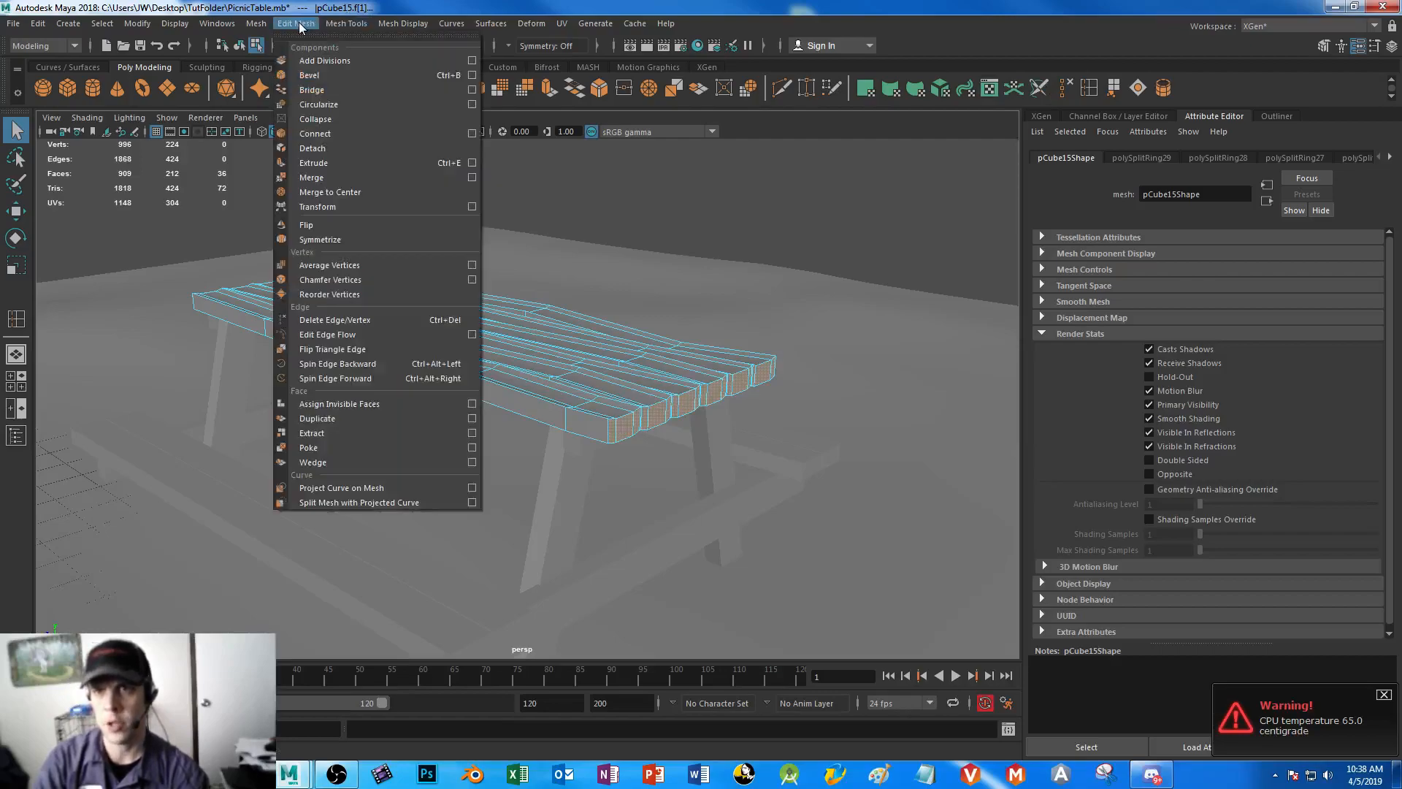
ctrl+shift+click(319, 164)
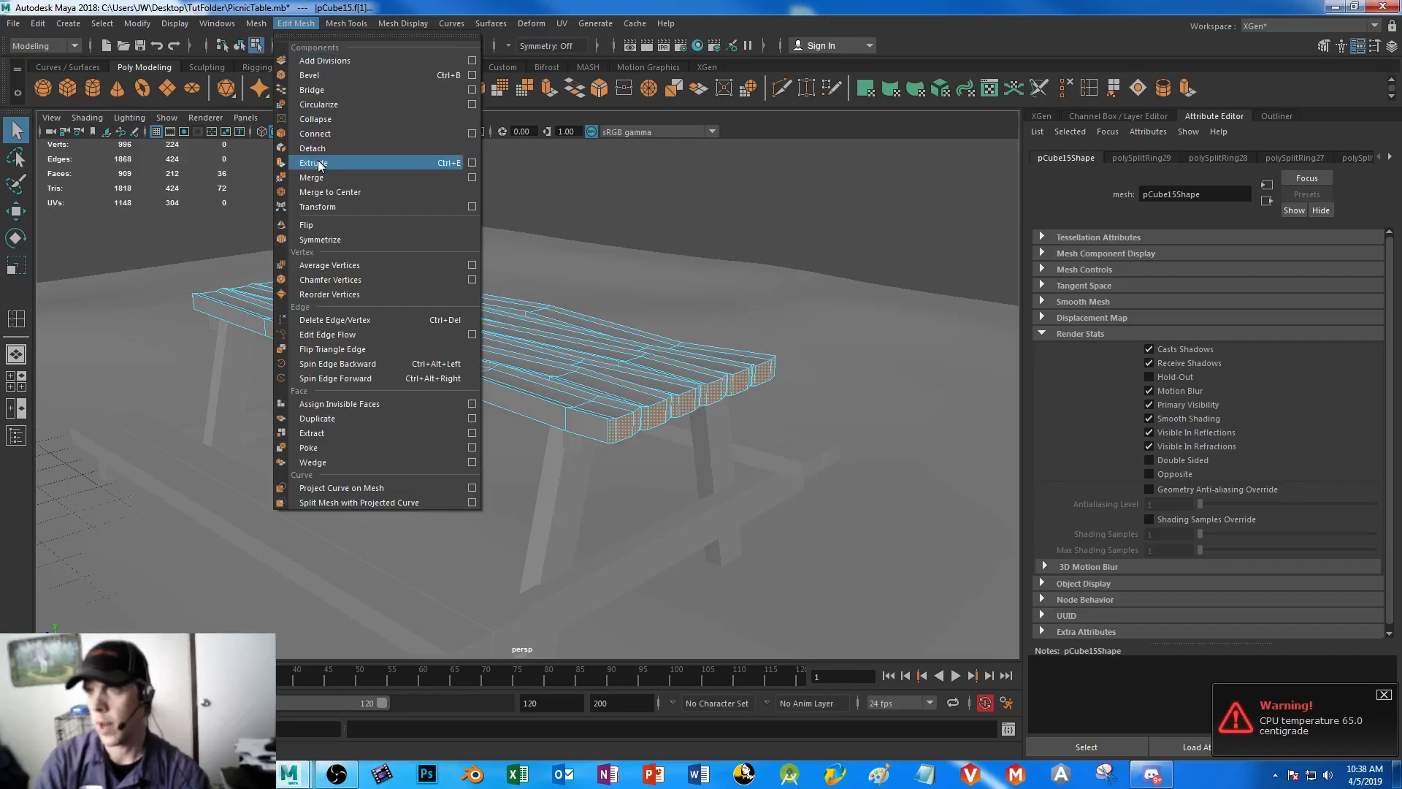
click(1325, 77)
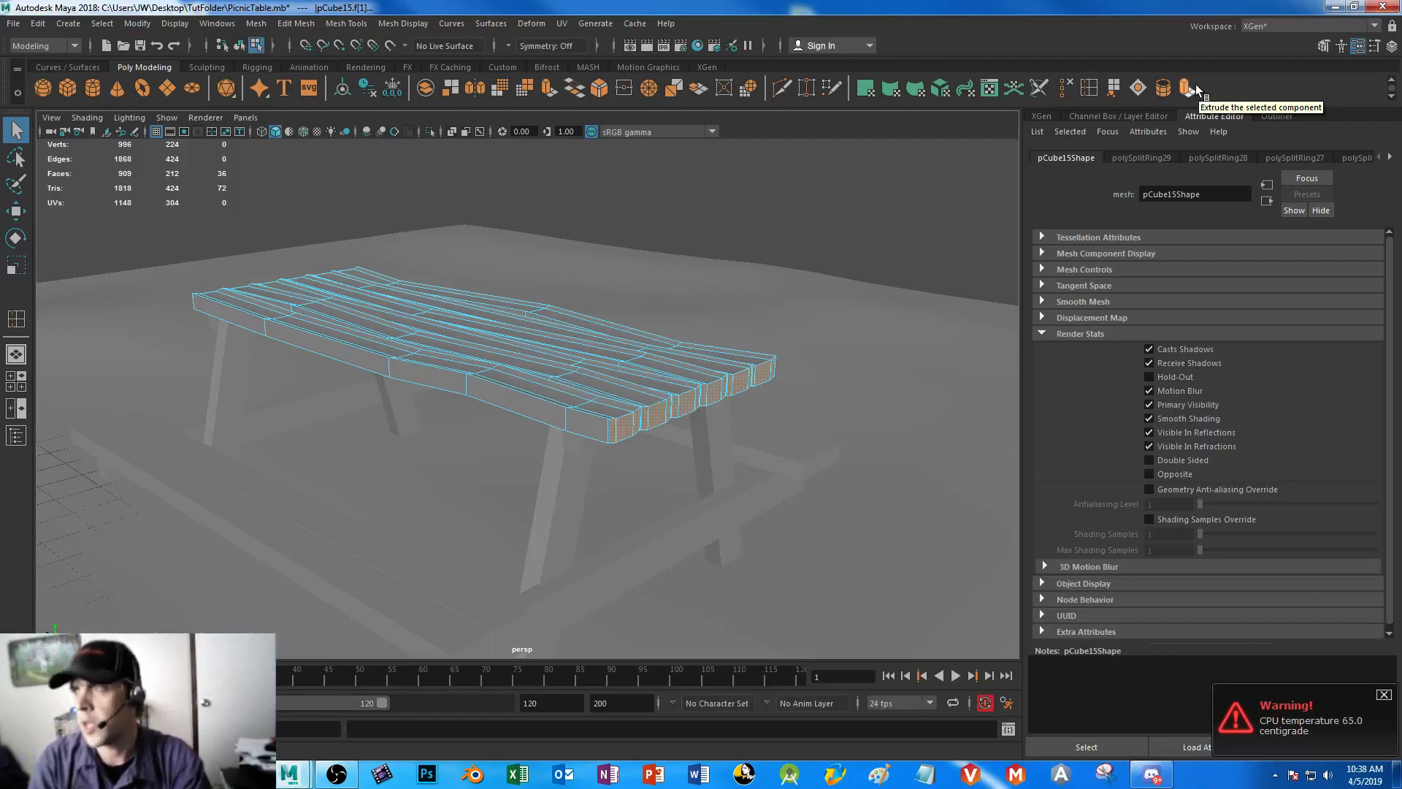
right_click(1185, 88)
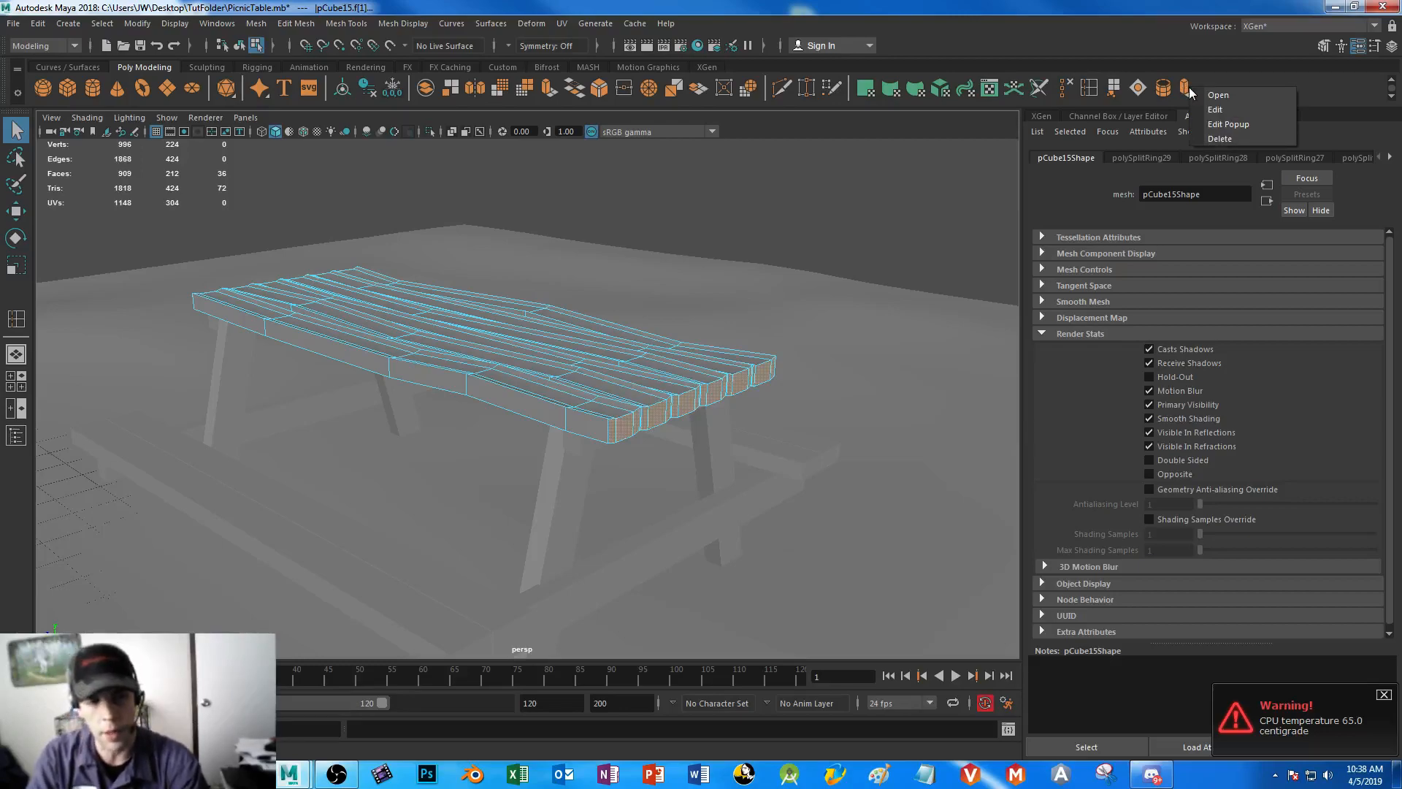
click(1227, 138)
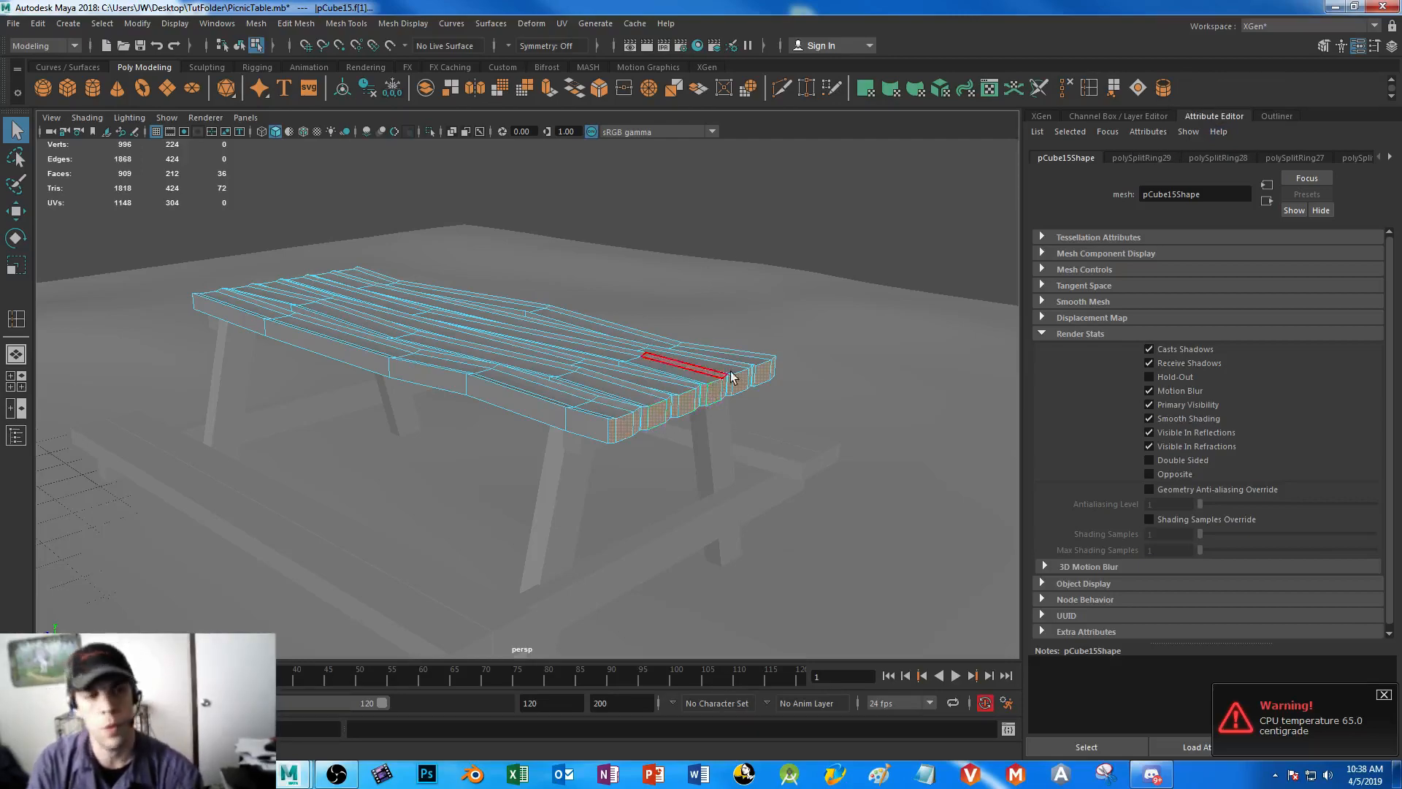
- Extrude the selected plank end faces outward with a local Z translation of about 0.062, and return to object mode
alt+drag(595, 409, 603, 377)
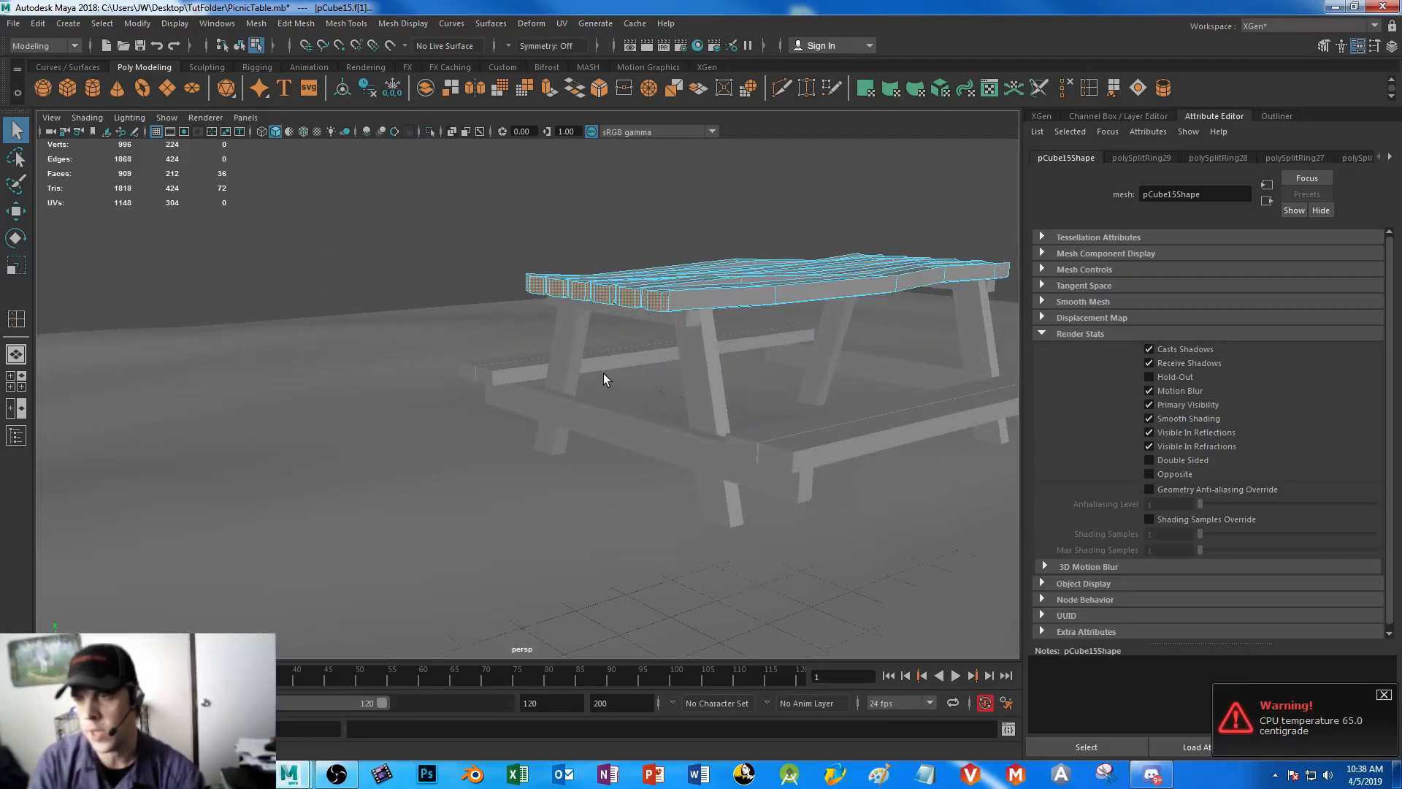
alt+drag(721, 399, 599, 425)
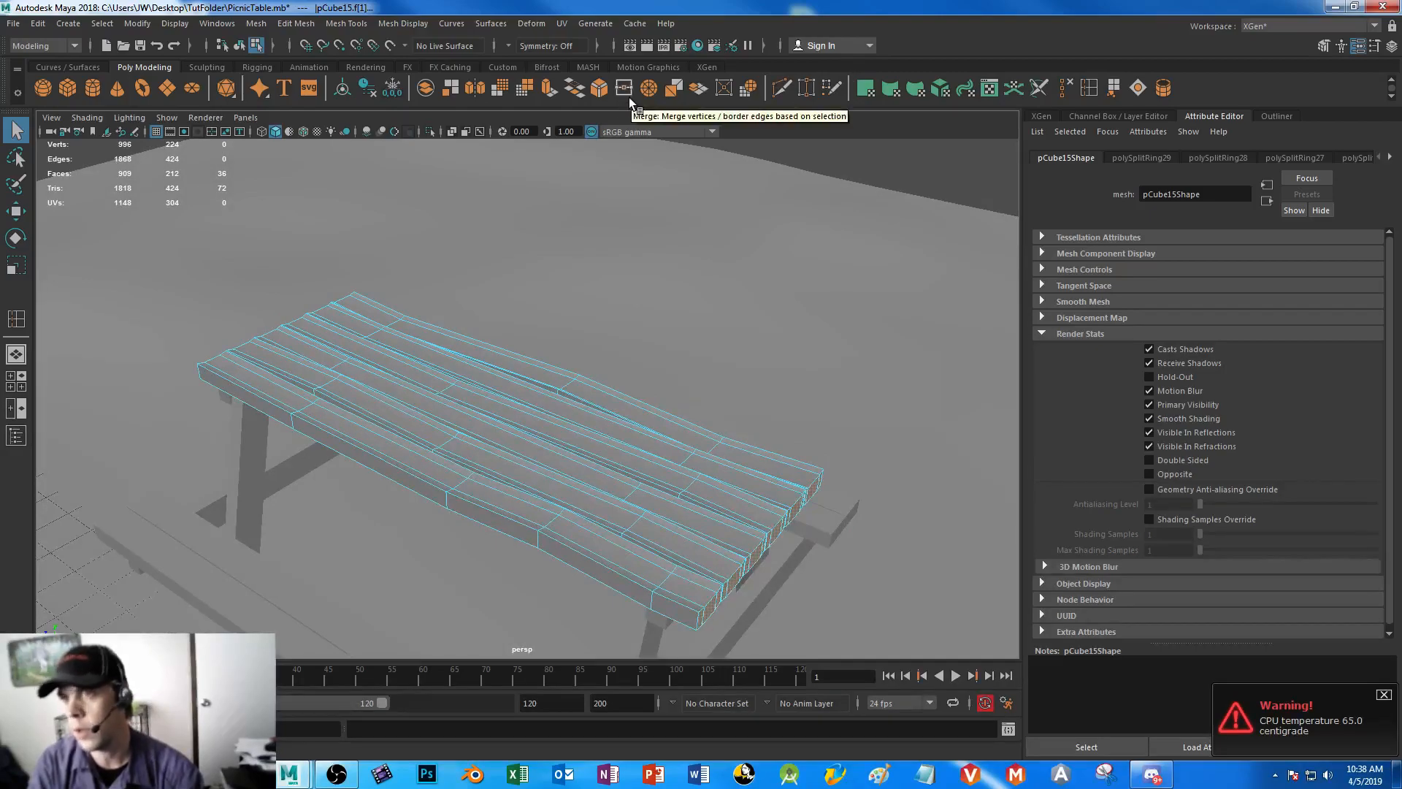
click(554, 89)
key(ctrl+e)
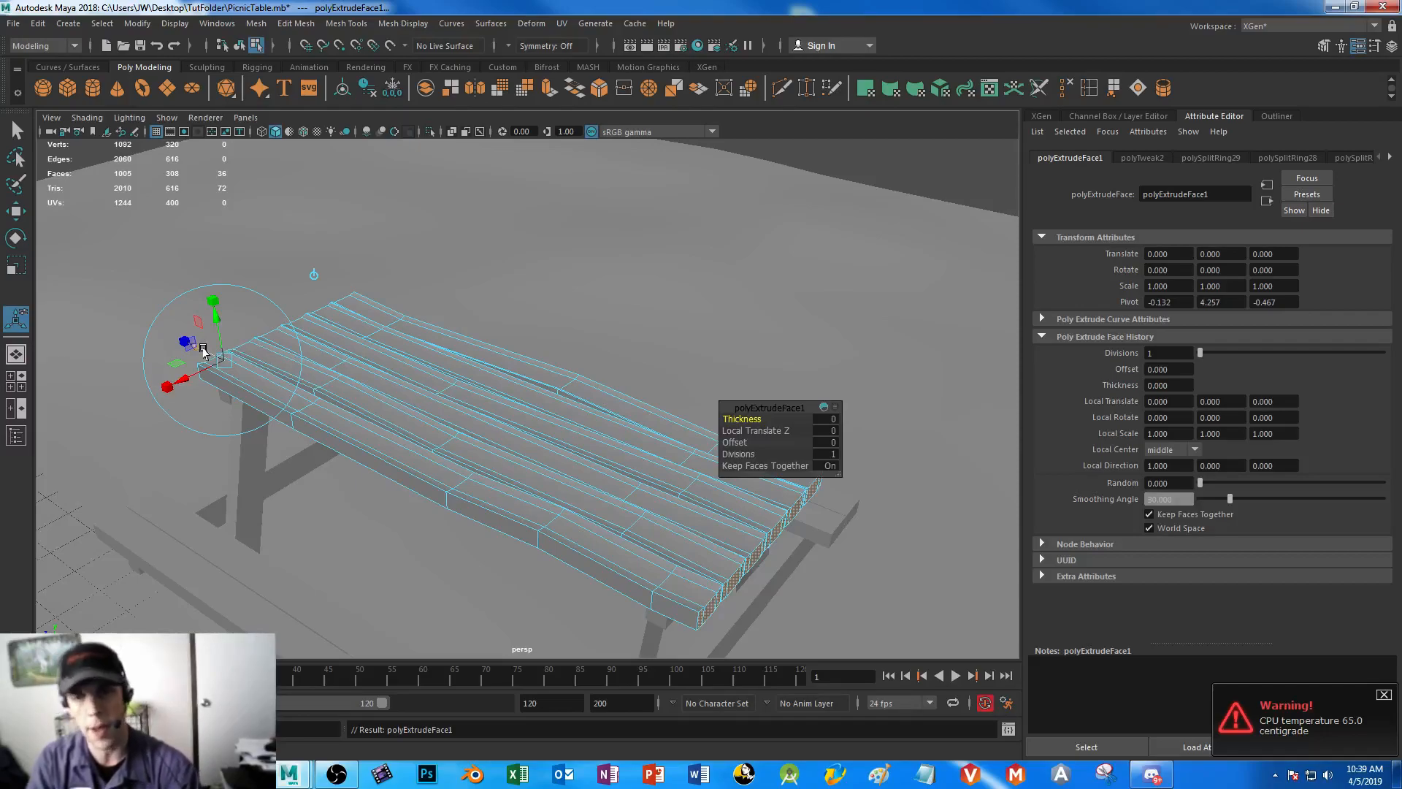
drag(203, 352, 199, 352)
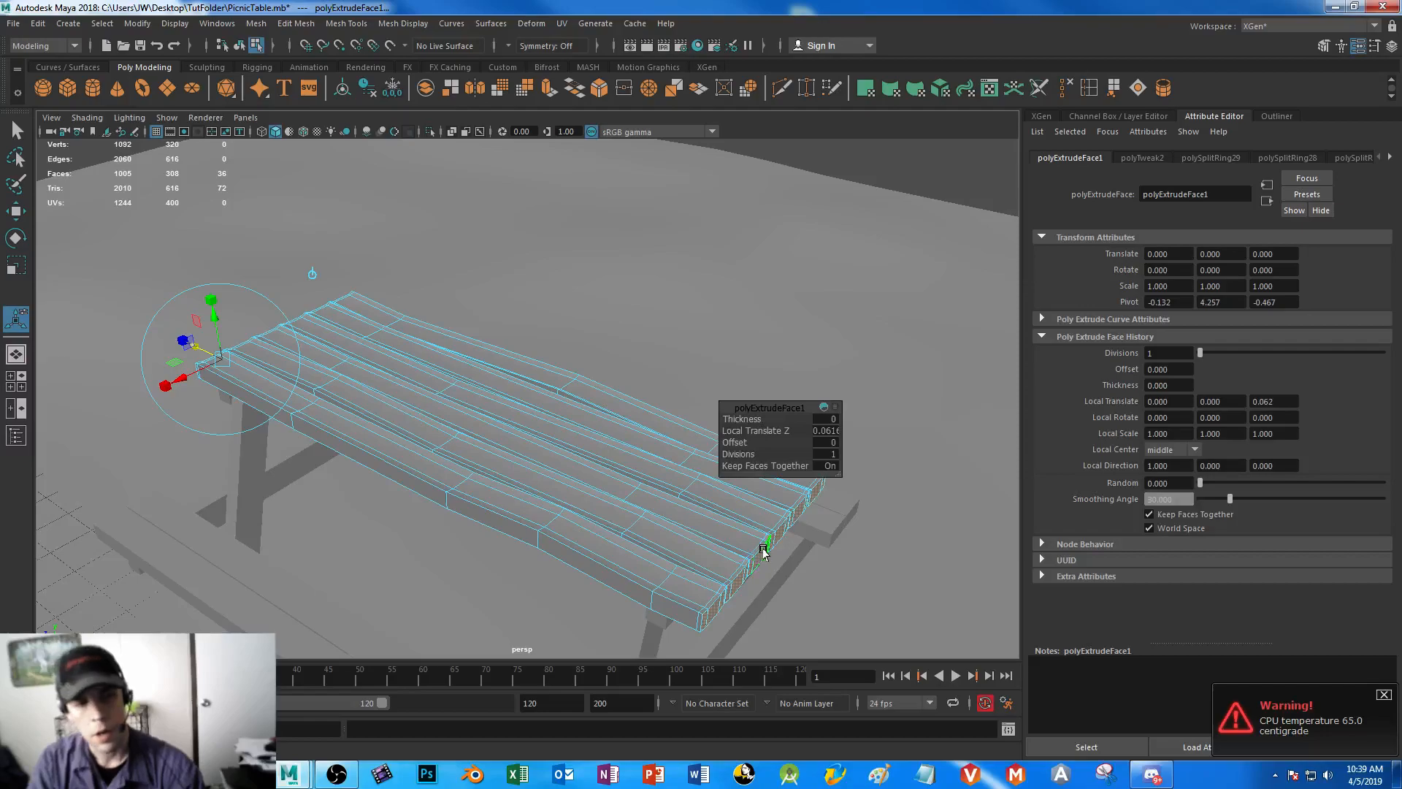
right_drag(705, 395, 774, 325)
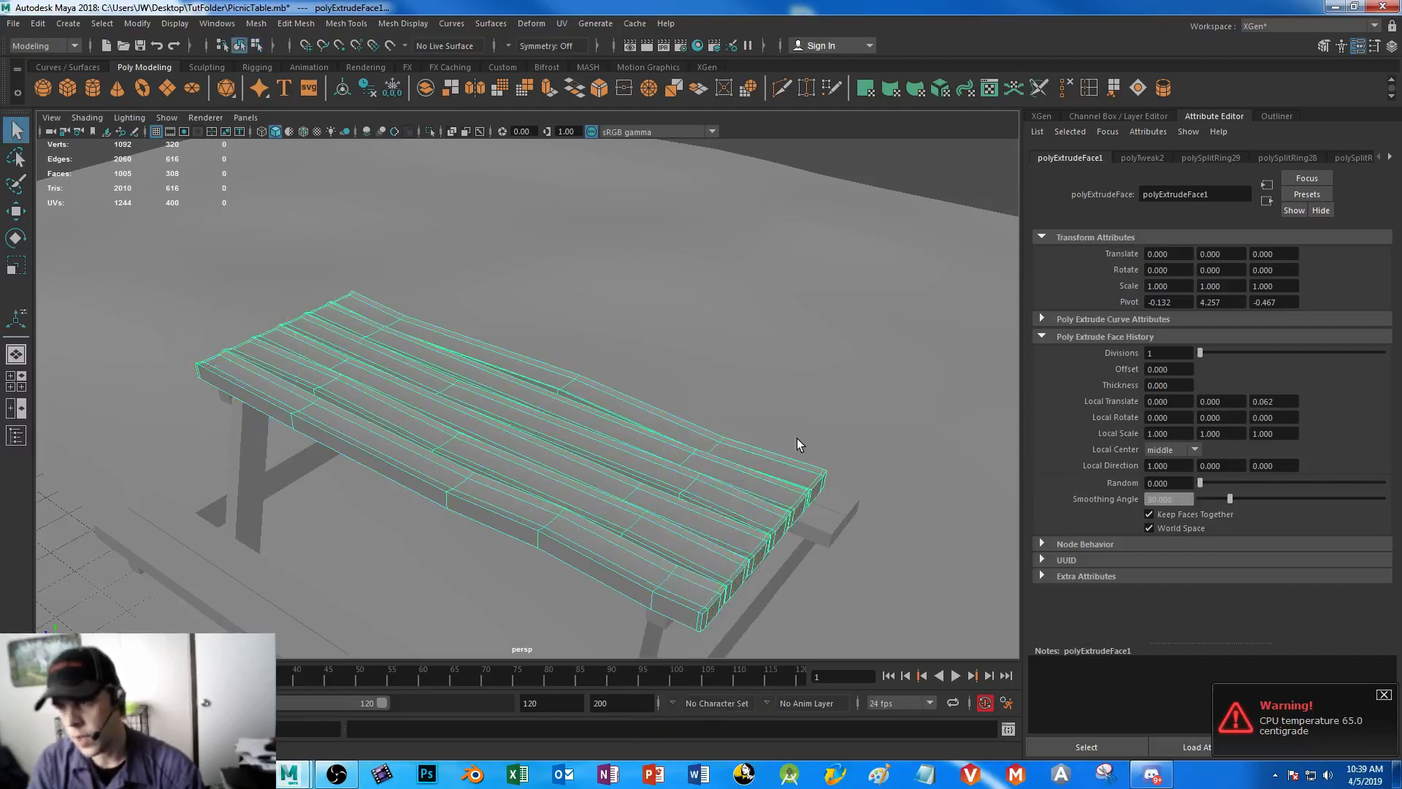
alt+middle_drag(799, 406, 791, 352)
- Try Mesh Smooth on the inner plank of the near bench and undo it
click(431, 559)
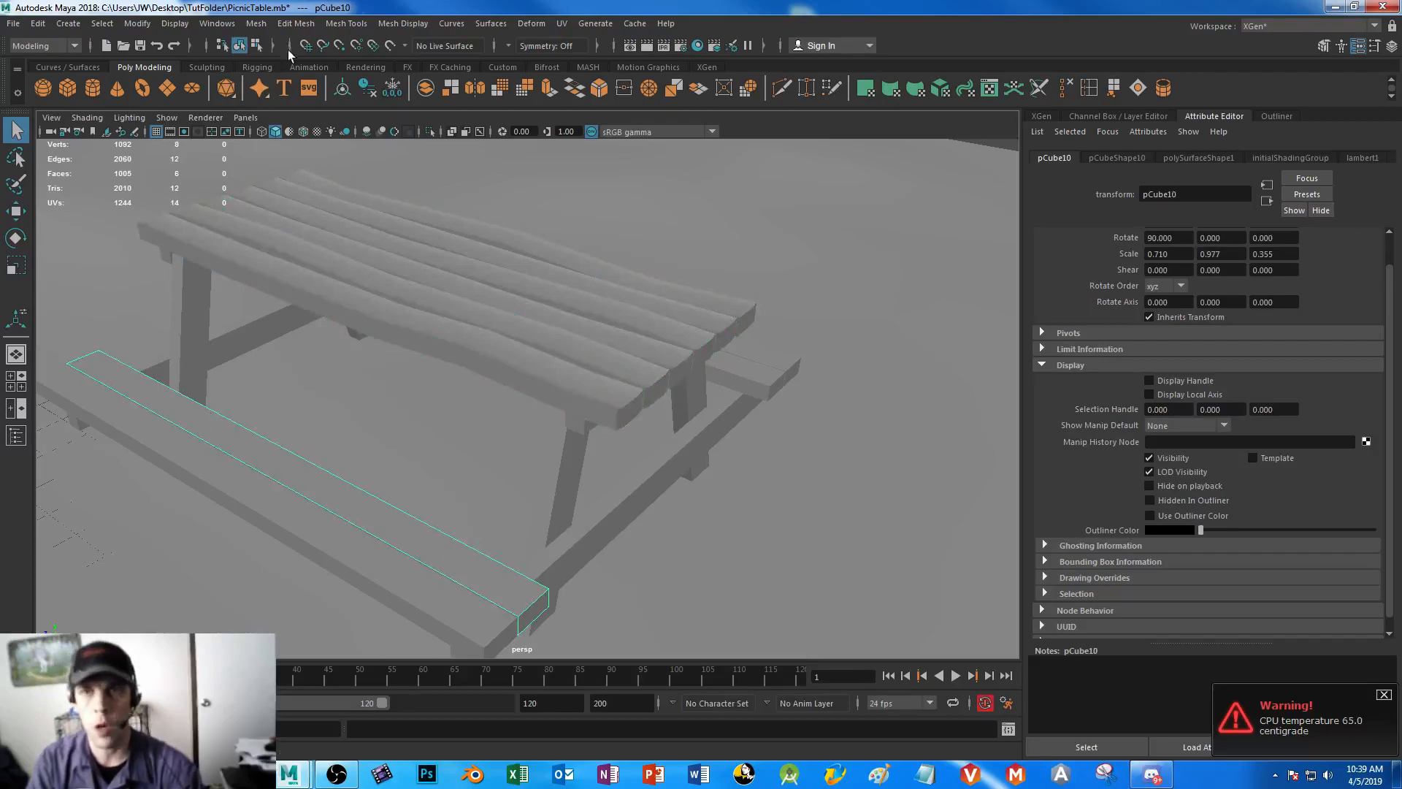
click(260, 25)
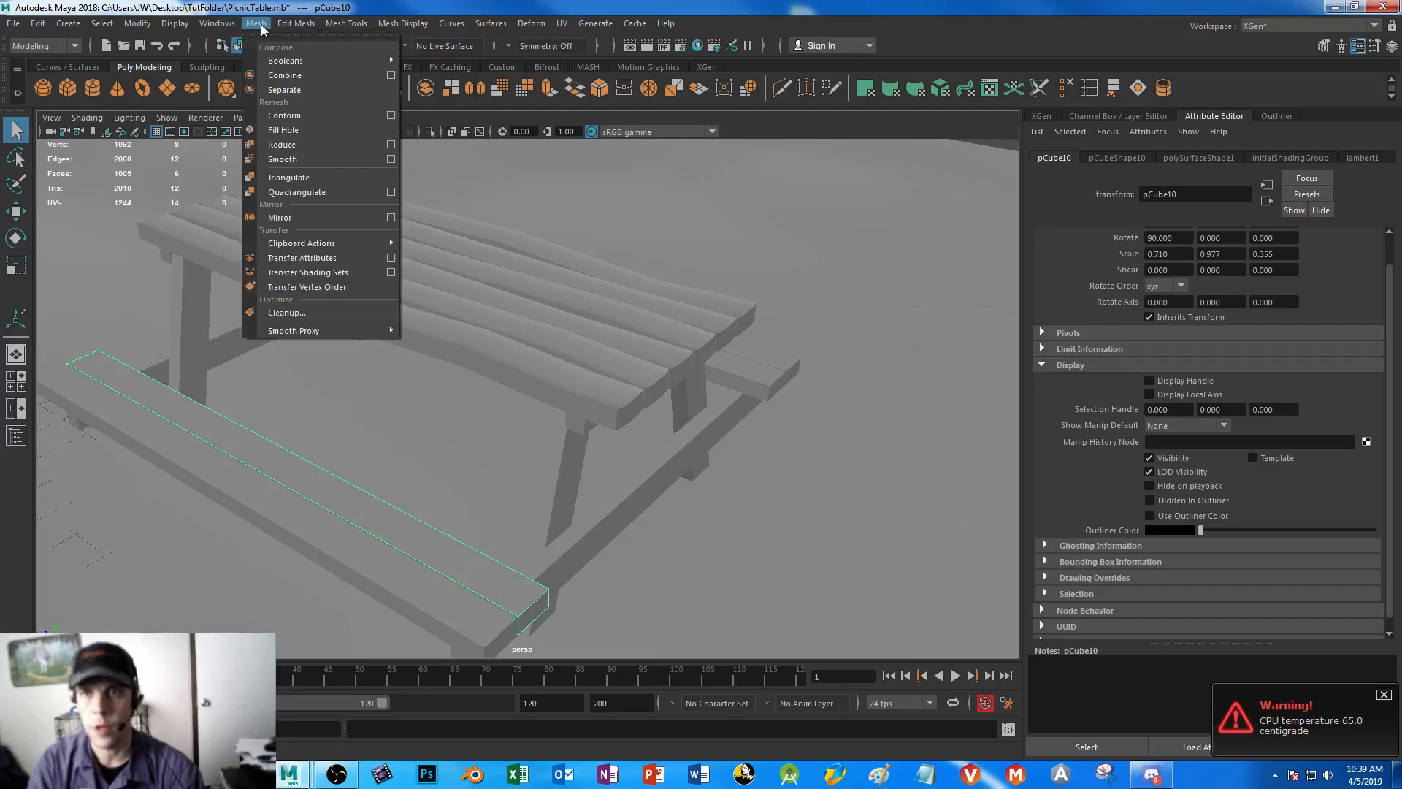
click(291, 160)
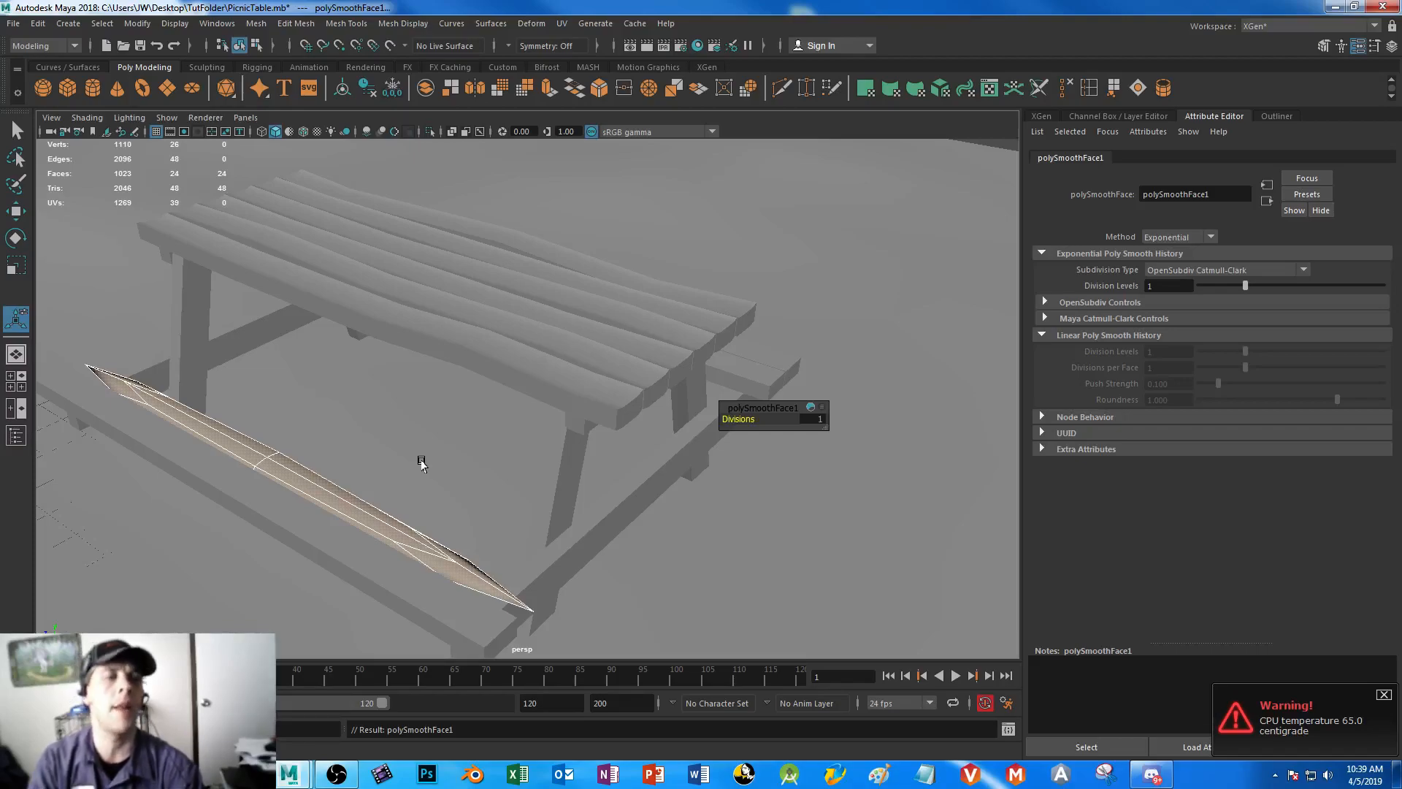
key(ctrl+z)
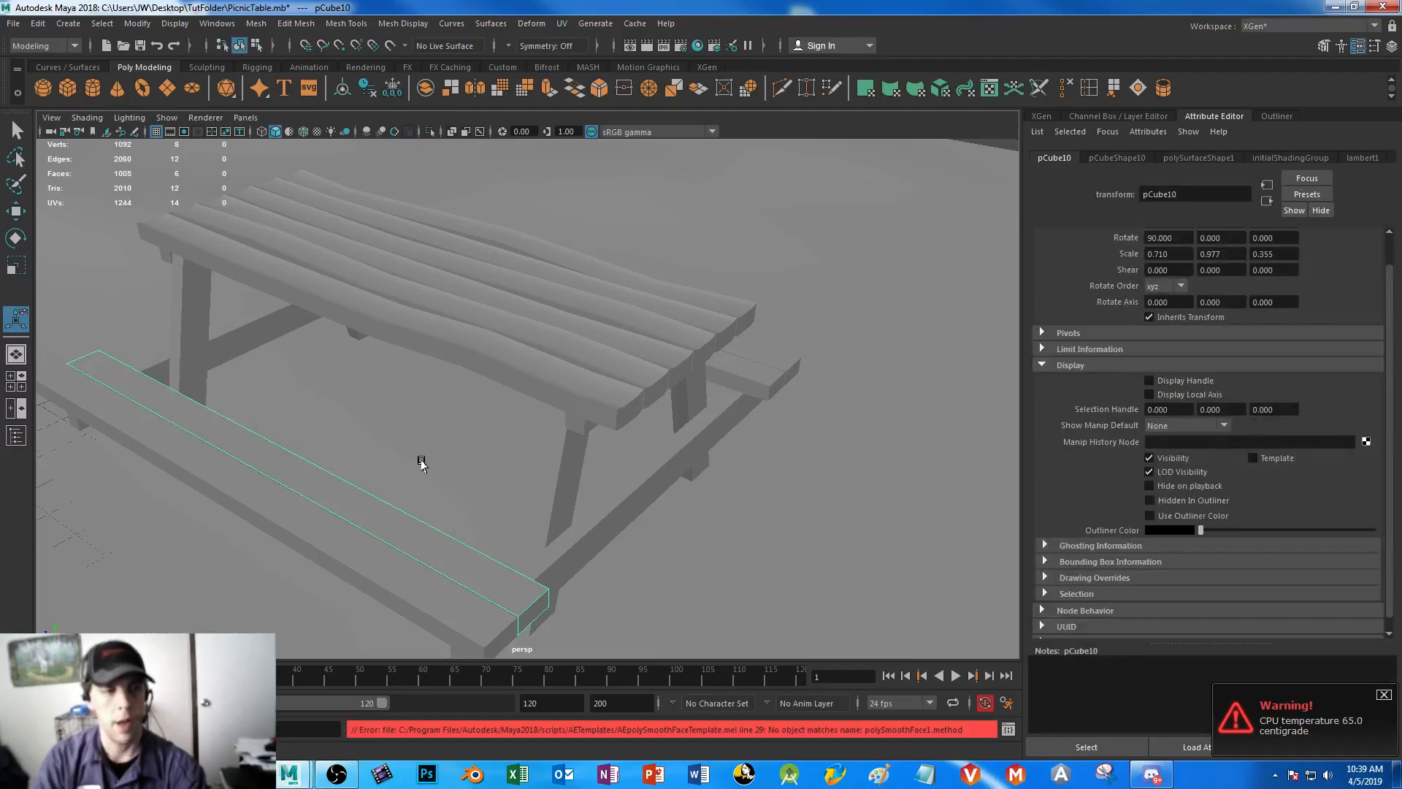
- Apply Mesh Smooth with one division to the combined tabletop and check the rounded plank ends up close
click(486, 343)
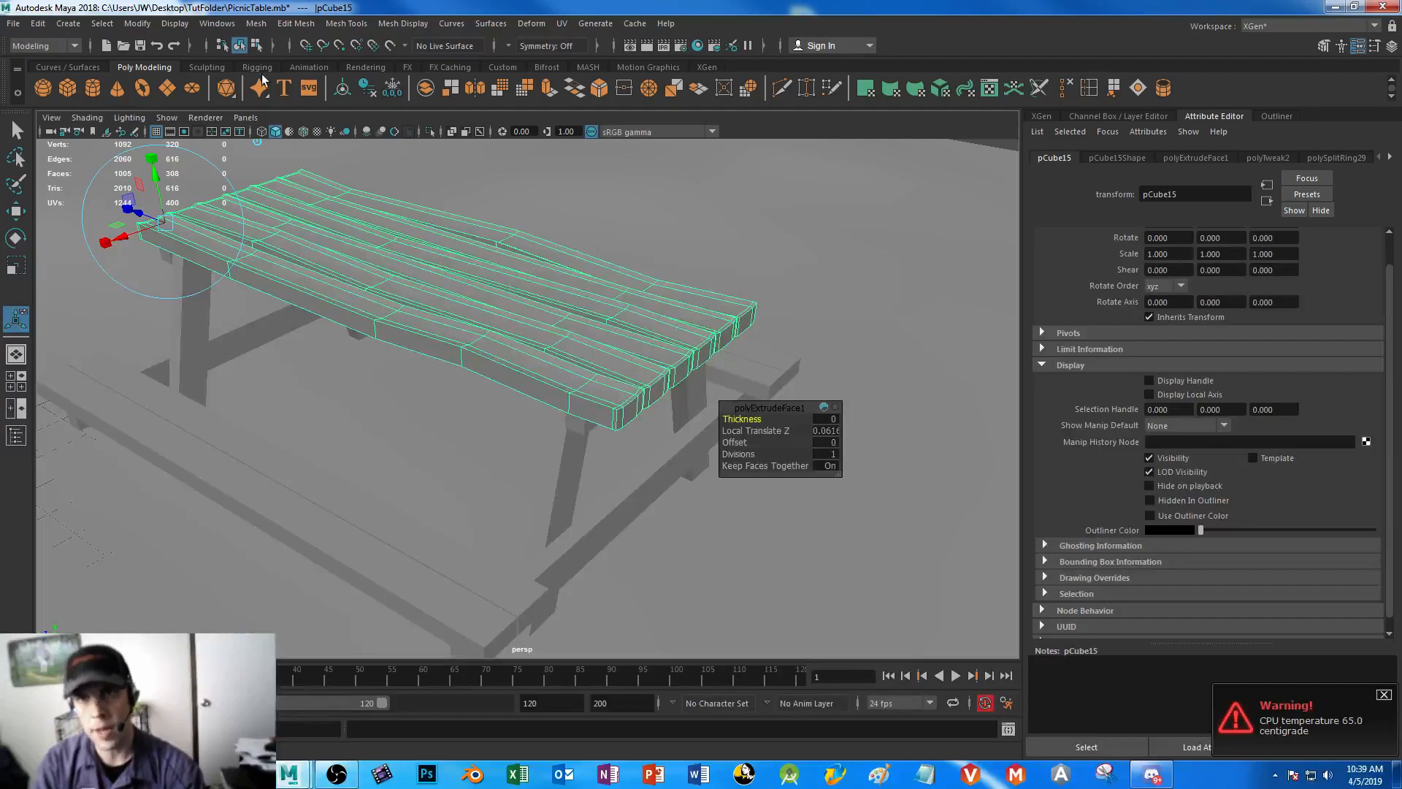
click(256, 22)
click(303, 165)
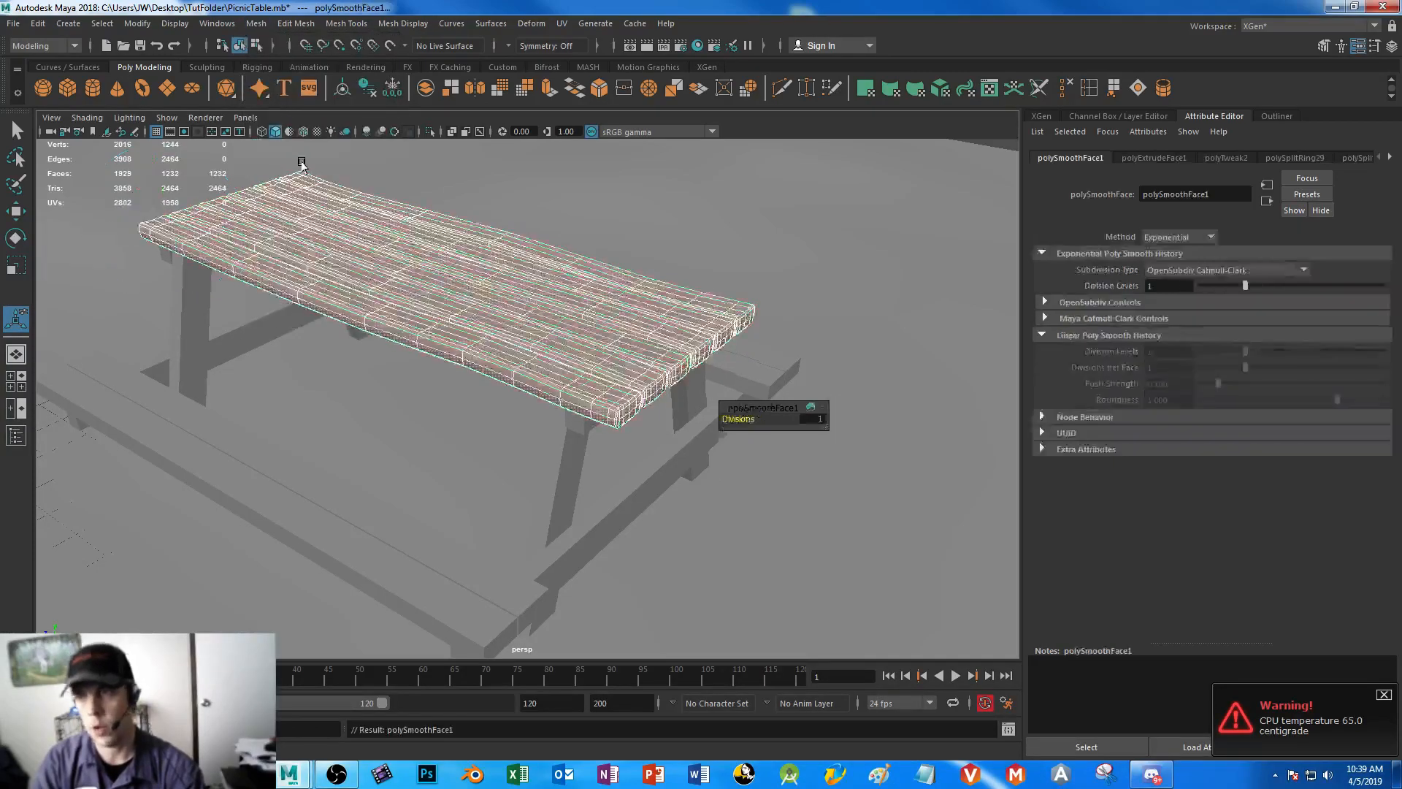
click(686, 490)
alt+drag(687, 489, 485, 401)
click(791, 306)
mouse_move(620, 457)
alt+mouse_down()
mouse_move(592, 463)
mouse_move(692, 456)
mouse_move(598, 454)
alt+mouse_up()
alt+middle_drag(394, 291, 524, 374)
alt+right_drag(524, 374, 584, 548)
click(314, 379)
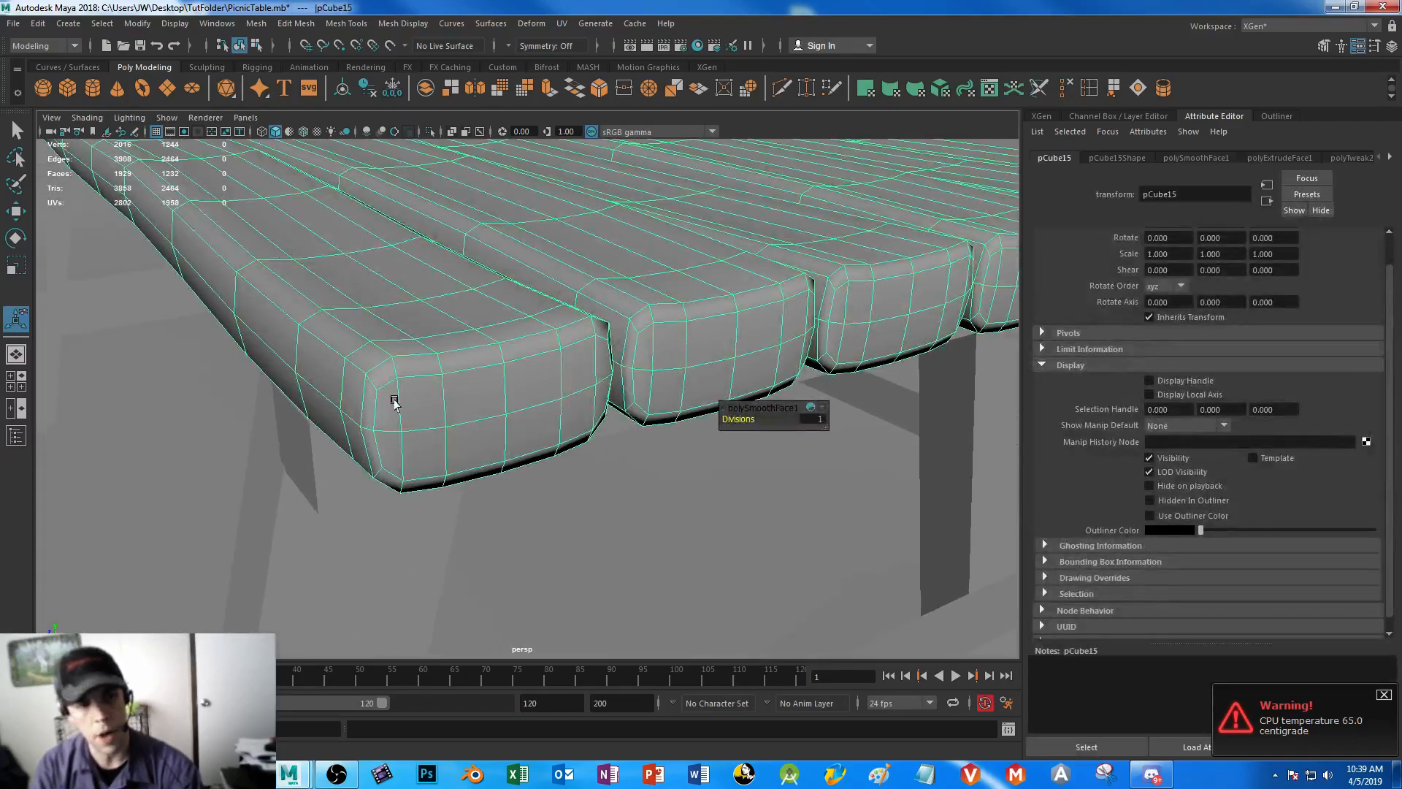
- Undo the Mesh Smooth on the combined tabletop
key(ctrl+z)
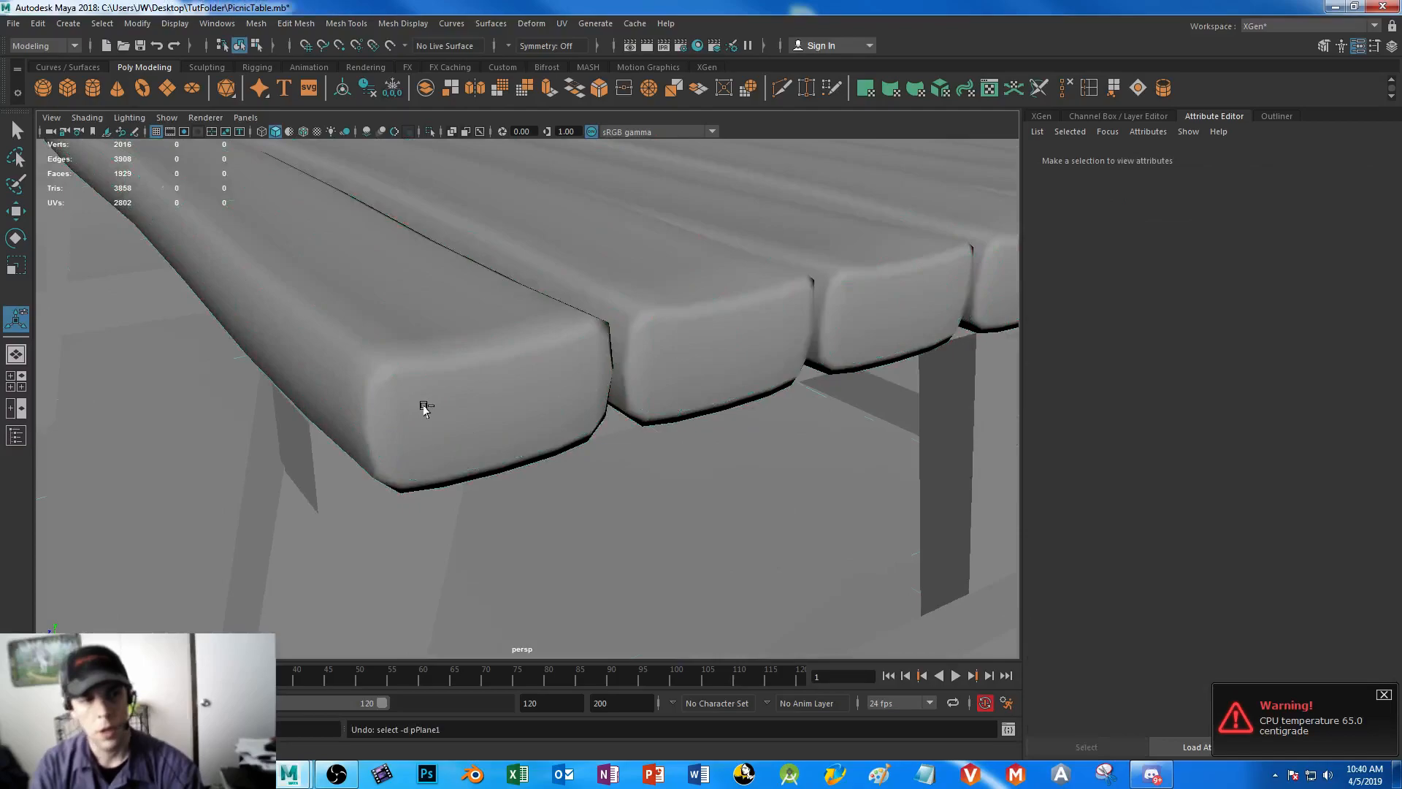
key(ctrl+z)
key(ctrl+z)
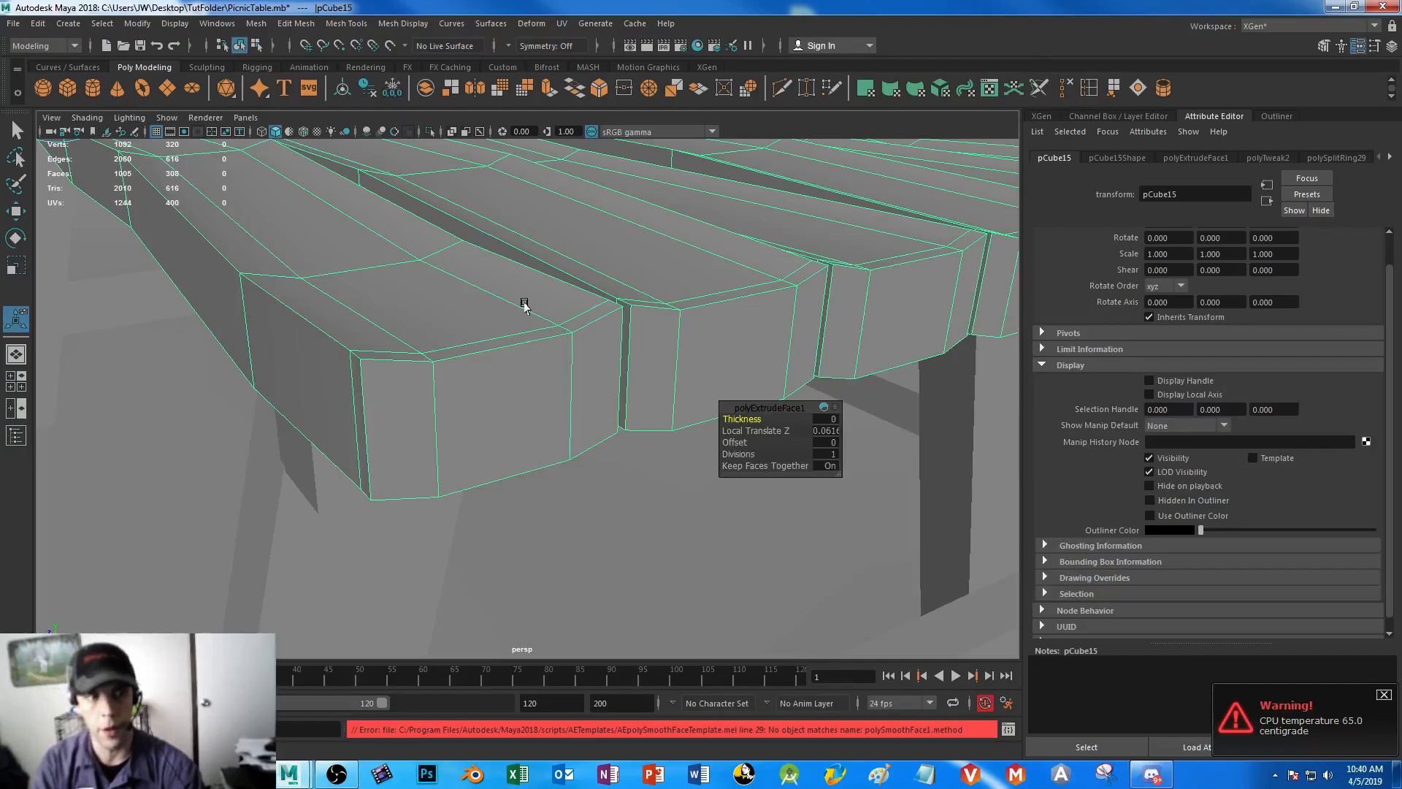
- Try inserting edge loops close to the upper, lower and side edges of the outer tabletop plank, and undo them
mouse_move(516, 276)
right_down()
mouse_move(525, 314)
mouse_move(517, 277)
right_up()
click(1088, 88)
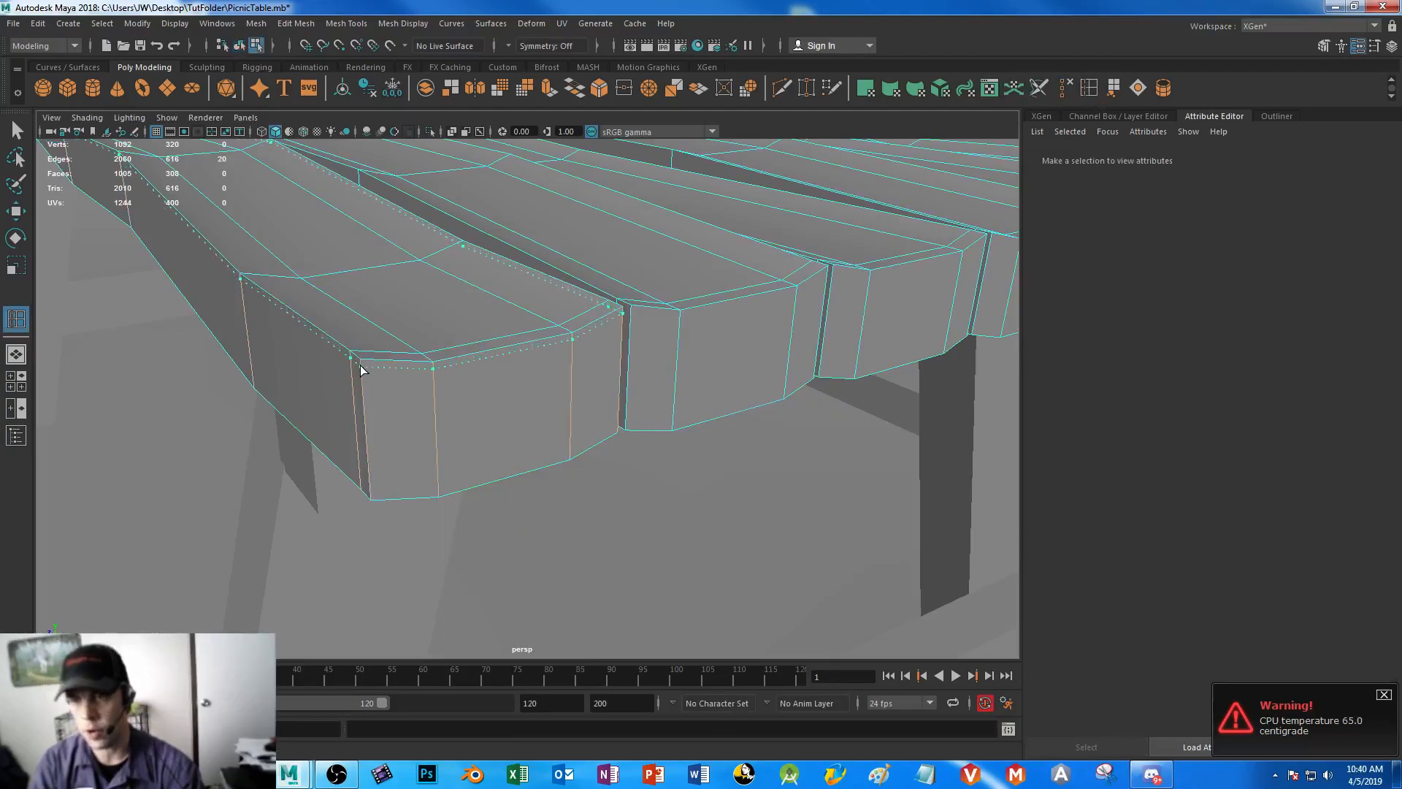
click(359, 375)
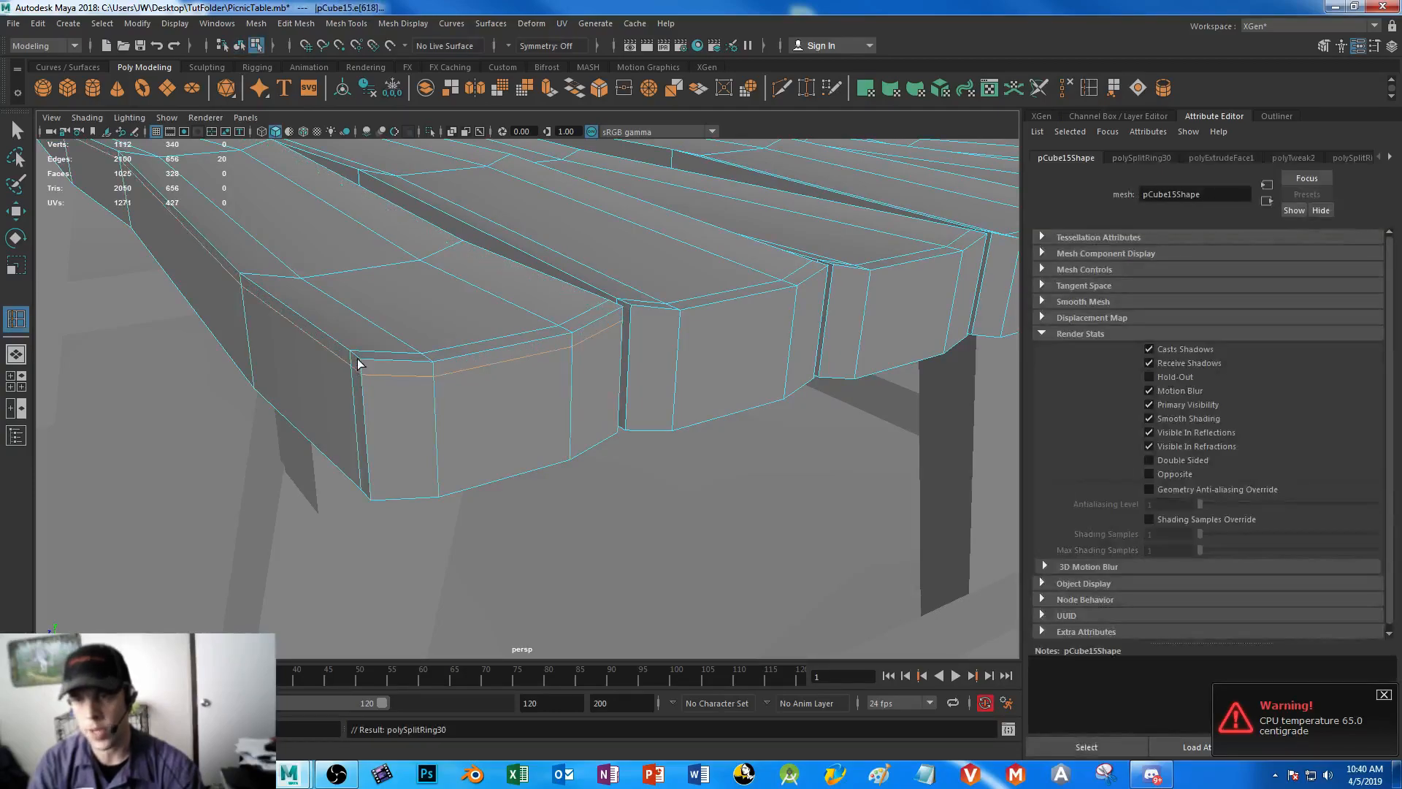
drag(370, 472, 380, 490)
click(378, 362)
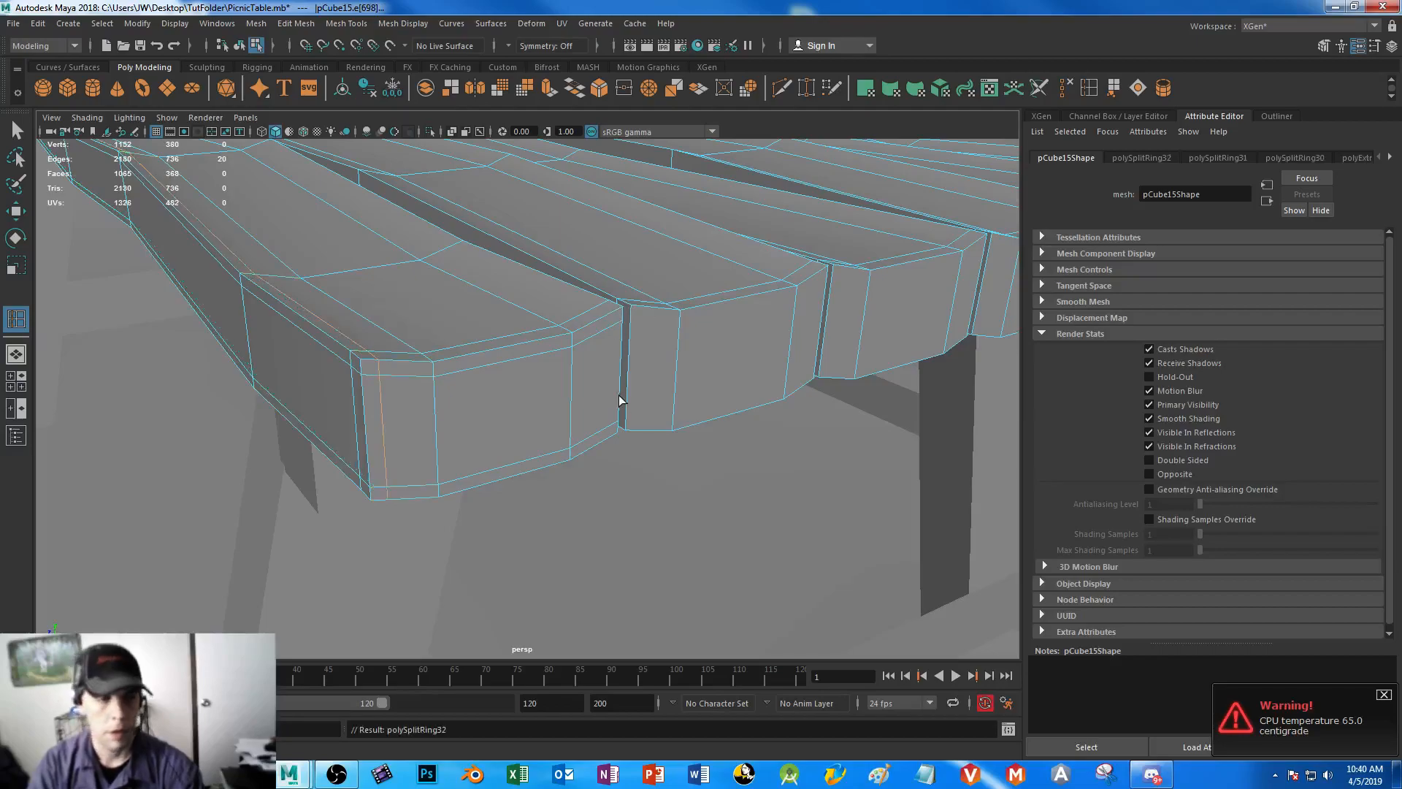
key(ctrl+z)
key(ctrl+z)
key(ctrl+z)
key(ctrl+z)
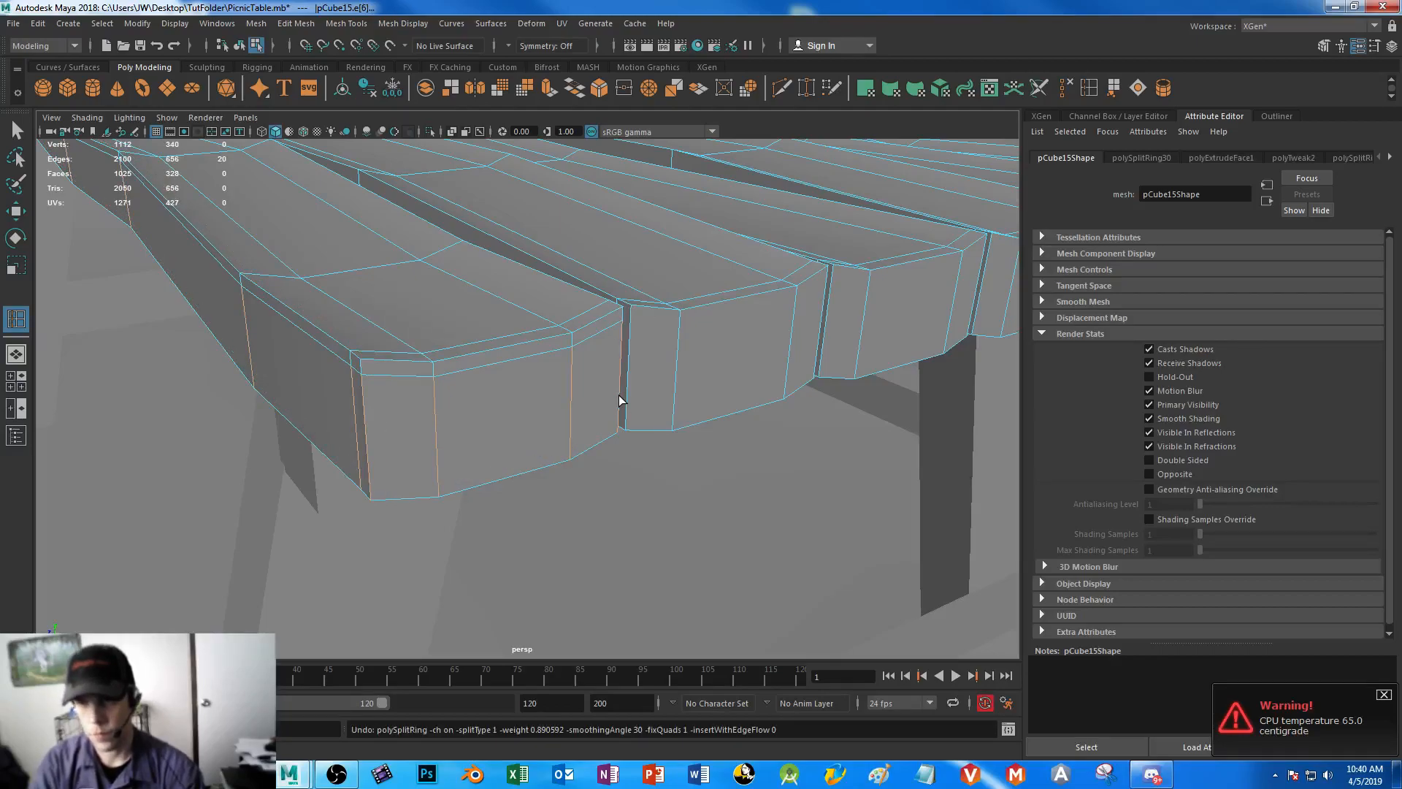
key(ctrl+z)
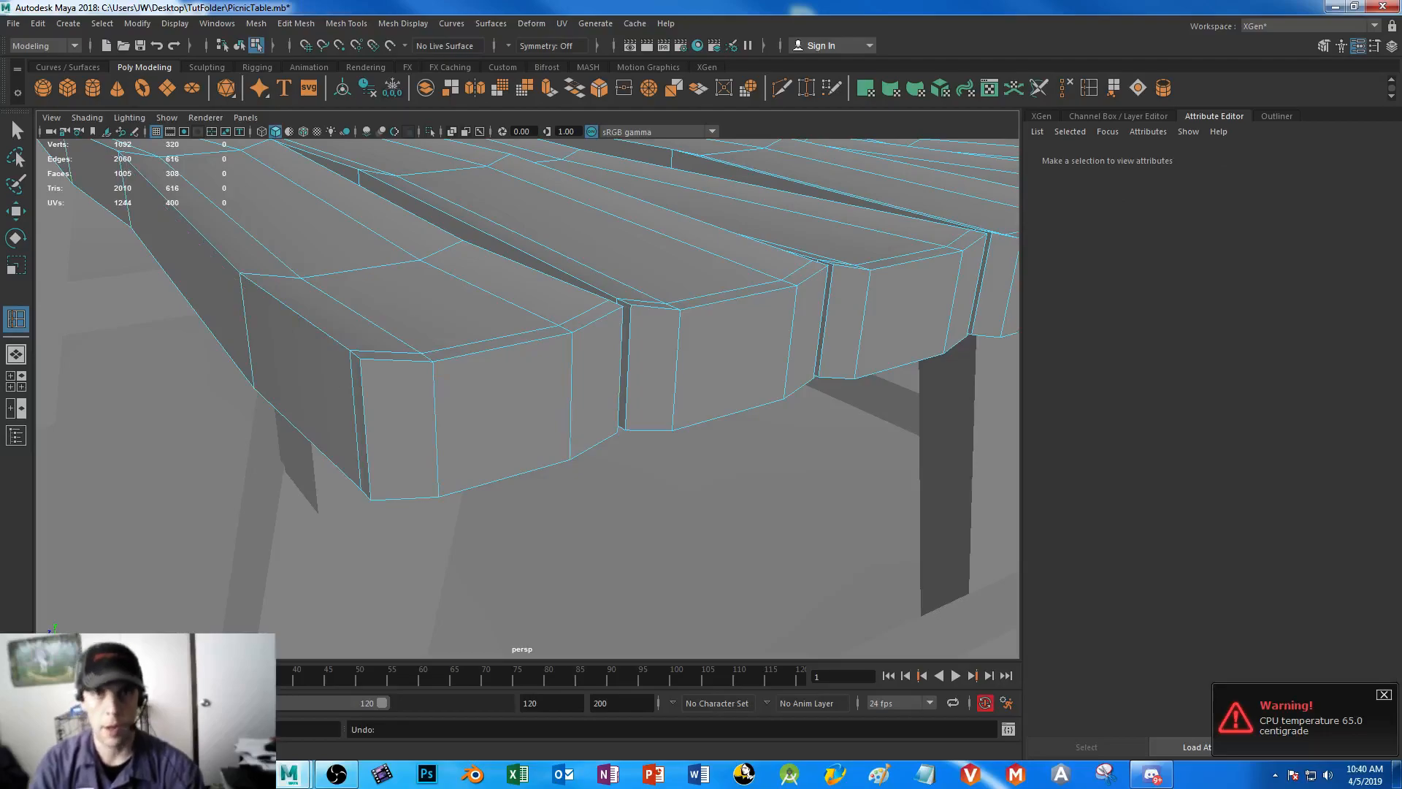
- Select the faces on the sides and ends of all tabletop planks along their full length in the side view
key(q)
right_drag(374, 288, 319, 398)
click(318, 397)
key(space)
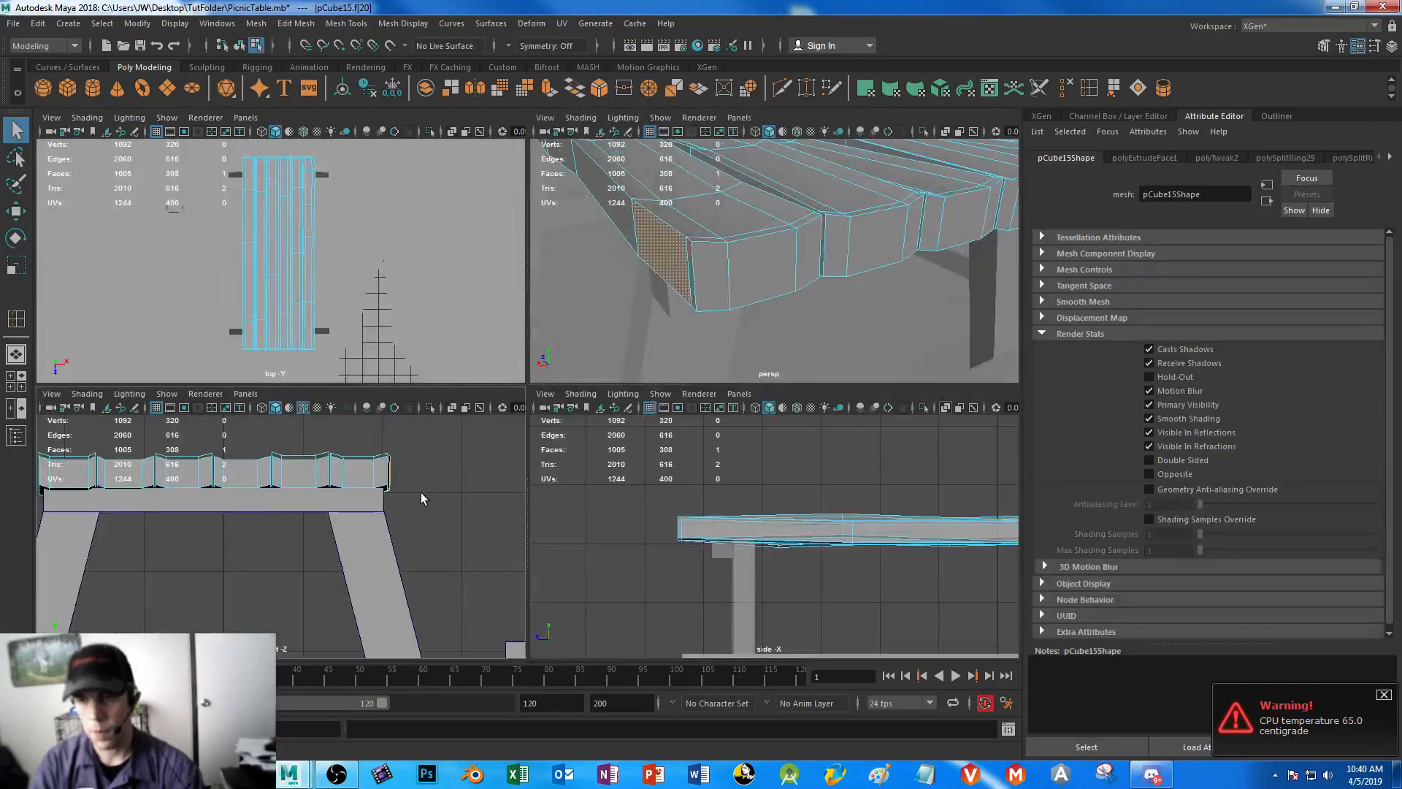
key(space)
key(space)
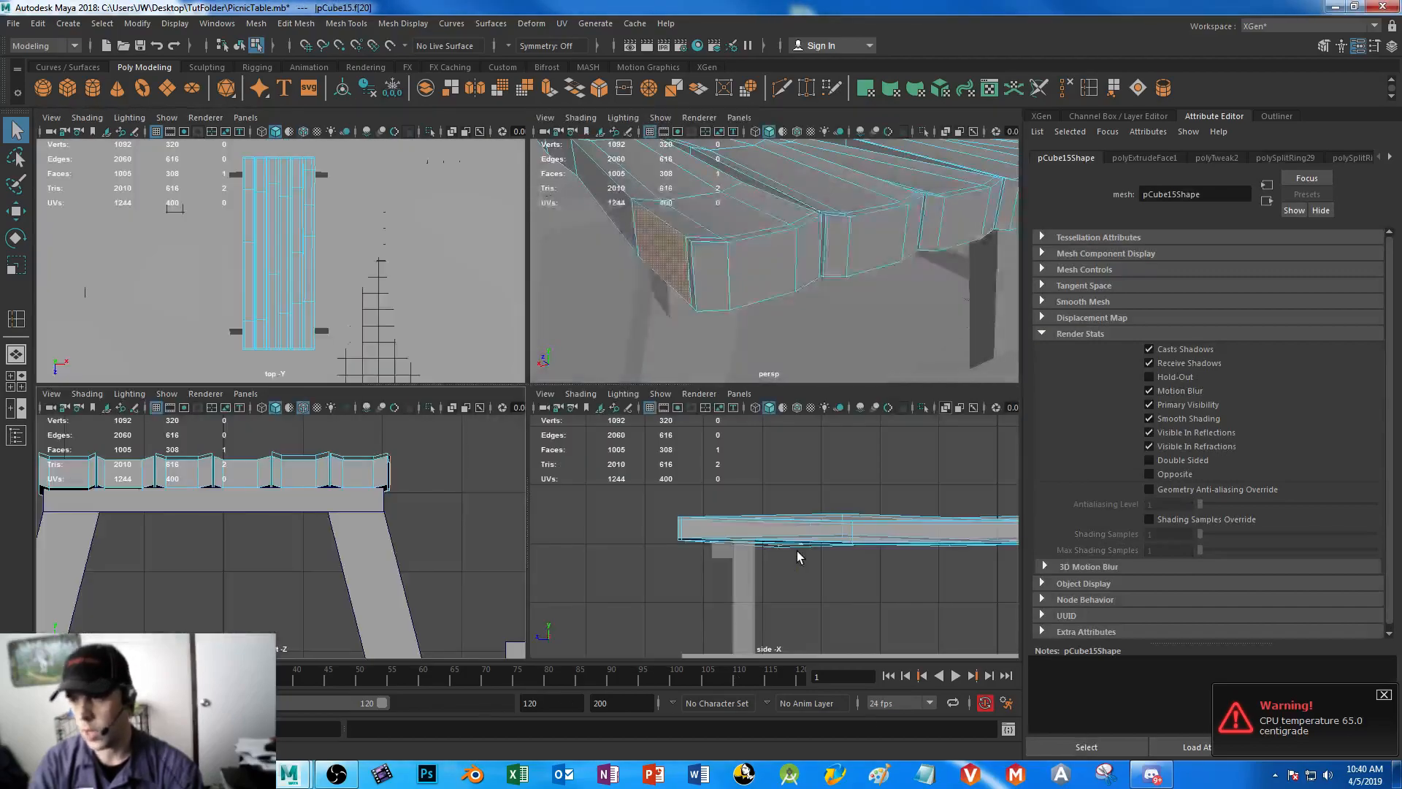
key(space)
drag(315, 388, 450, 384)
alt+middle_drag(736, 416, 524, 416)
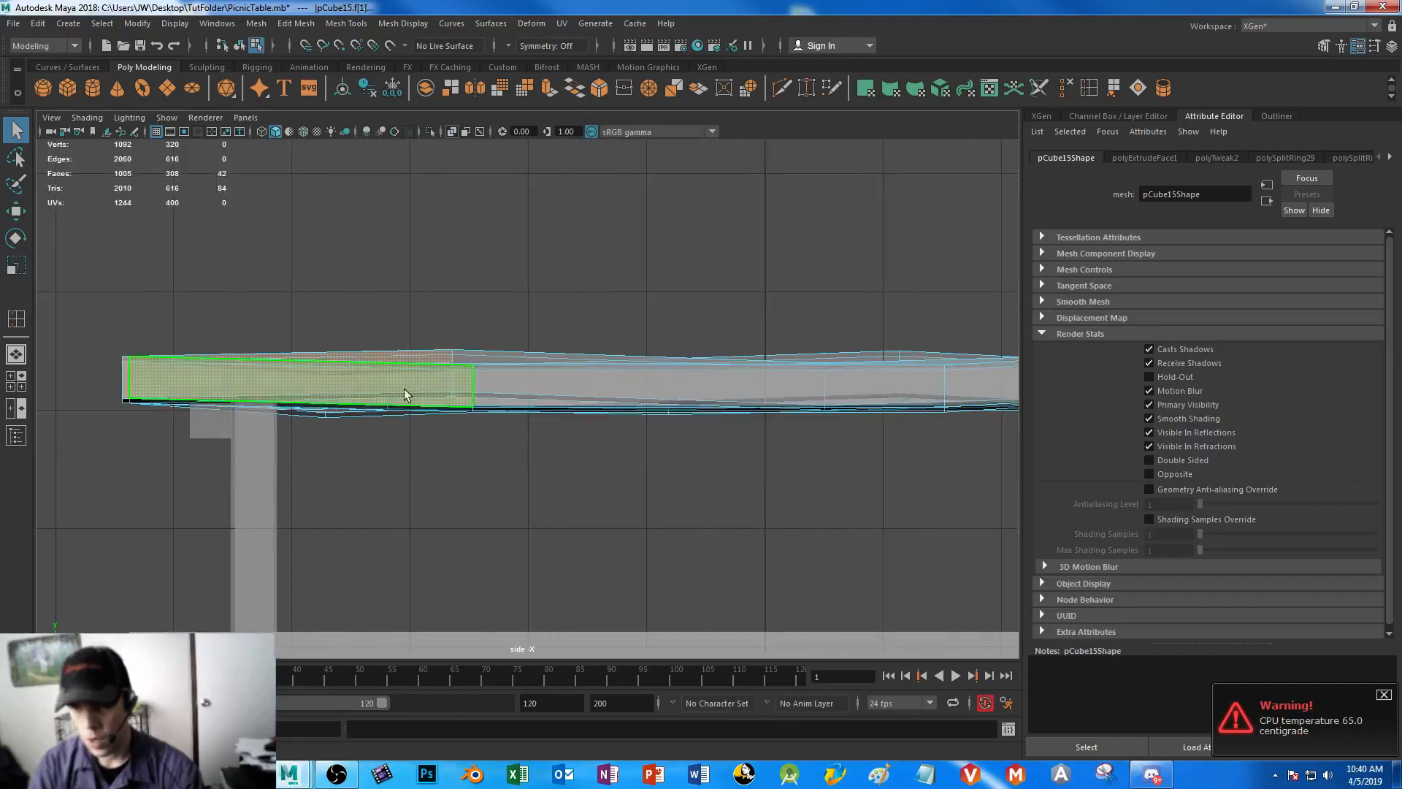
drag(377, 380, 975, 379)
alt+middle_drag(855, 448, 244, 451)
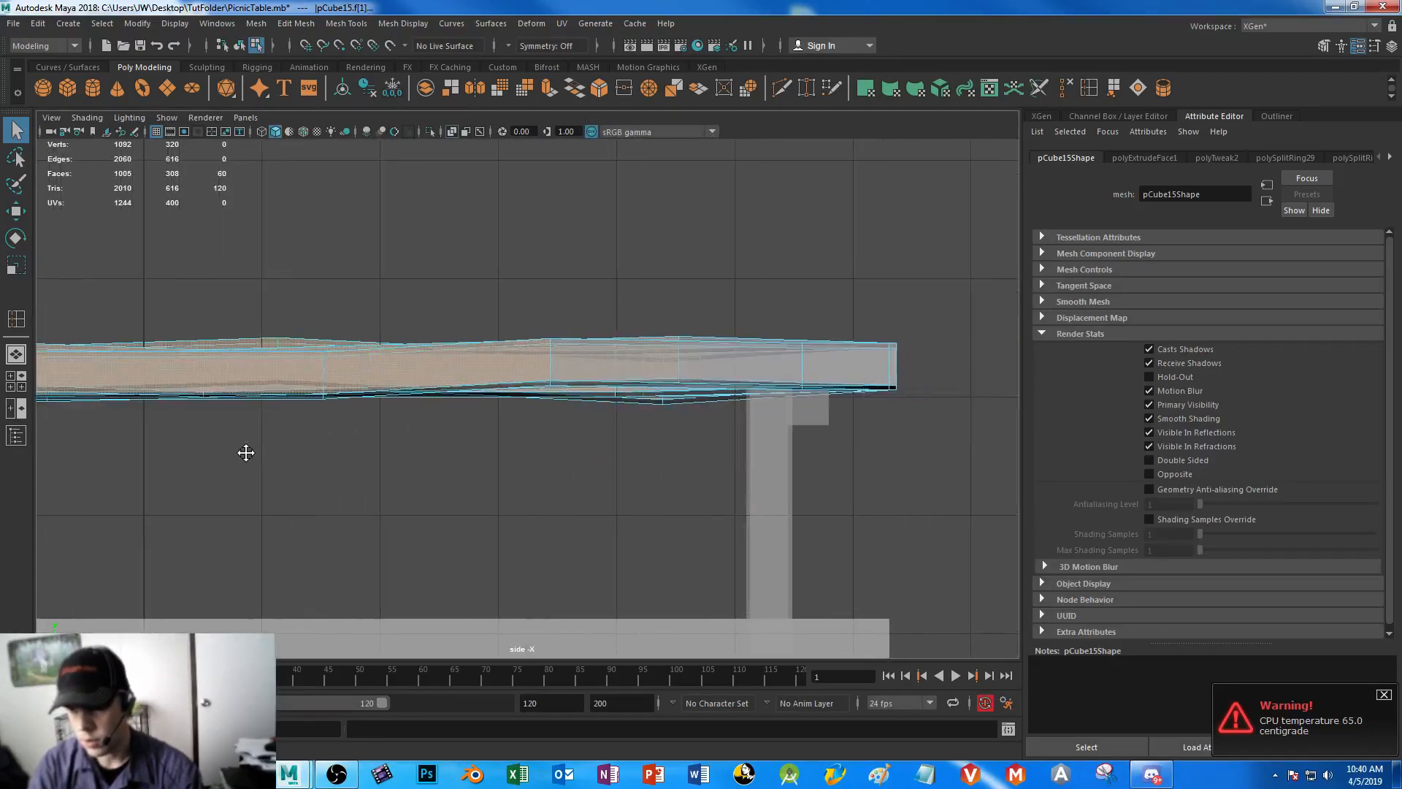
drag(547, 374, 767, 373)
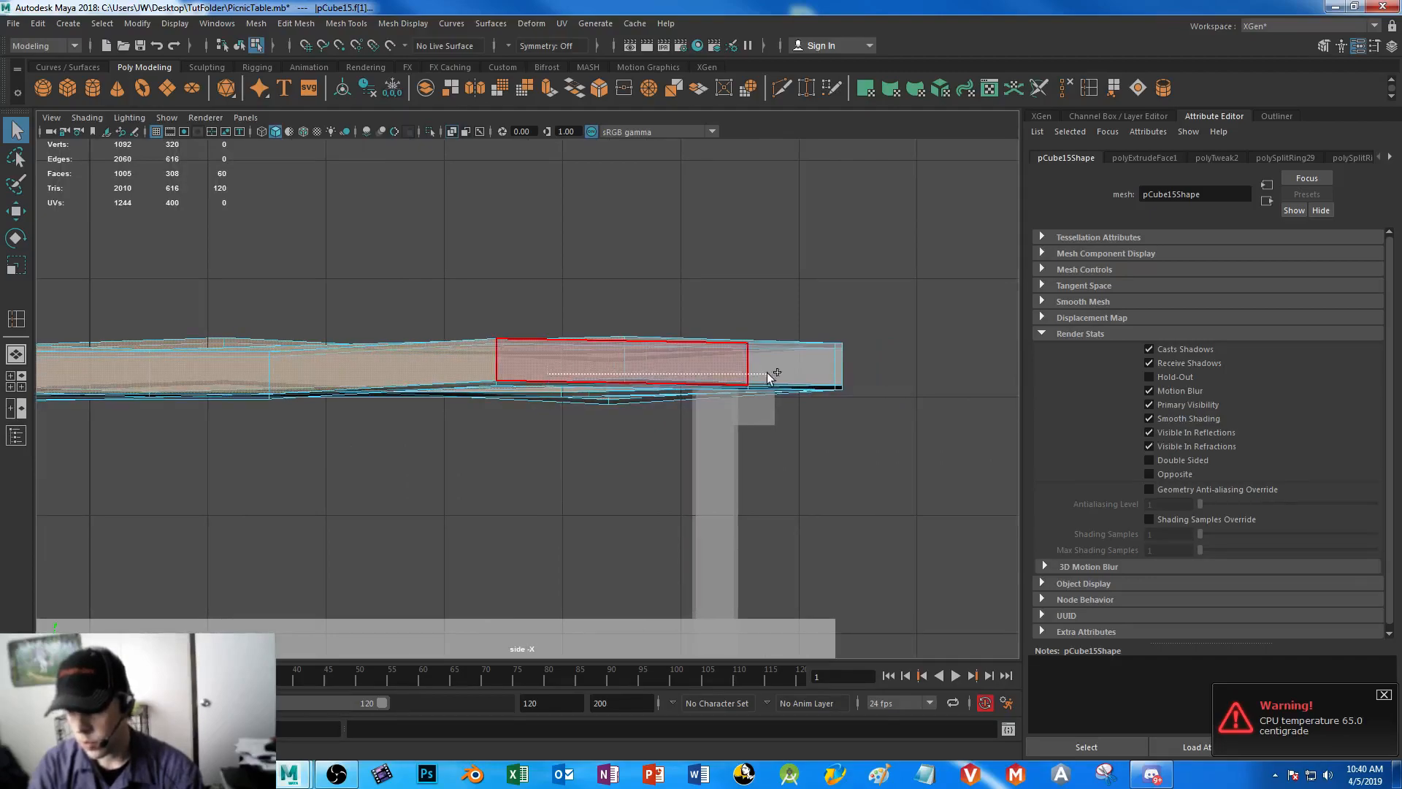
drag(892, 371, 893, 371)
- Check the side and end face selection in perspective and invert it to the planks' top and bottom faces
key(space)
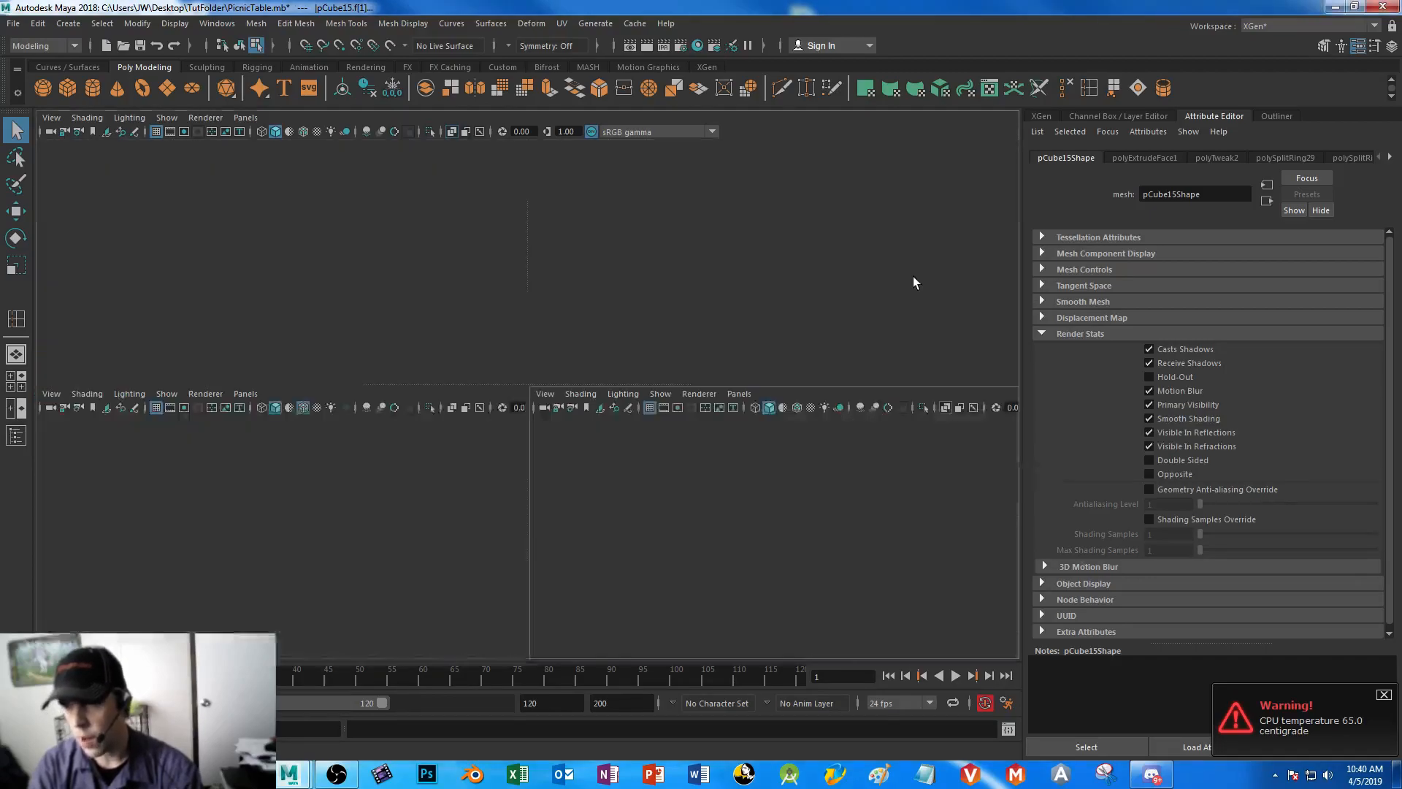
key(space)
alt+right_drag(783, 345, 635, 288)
alt+drag(635, 288, 622, 360)
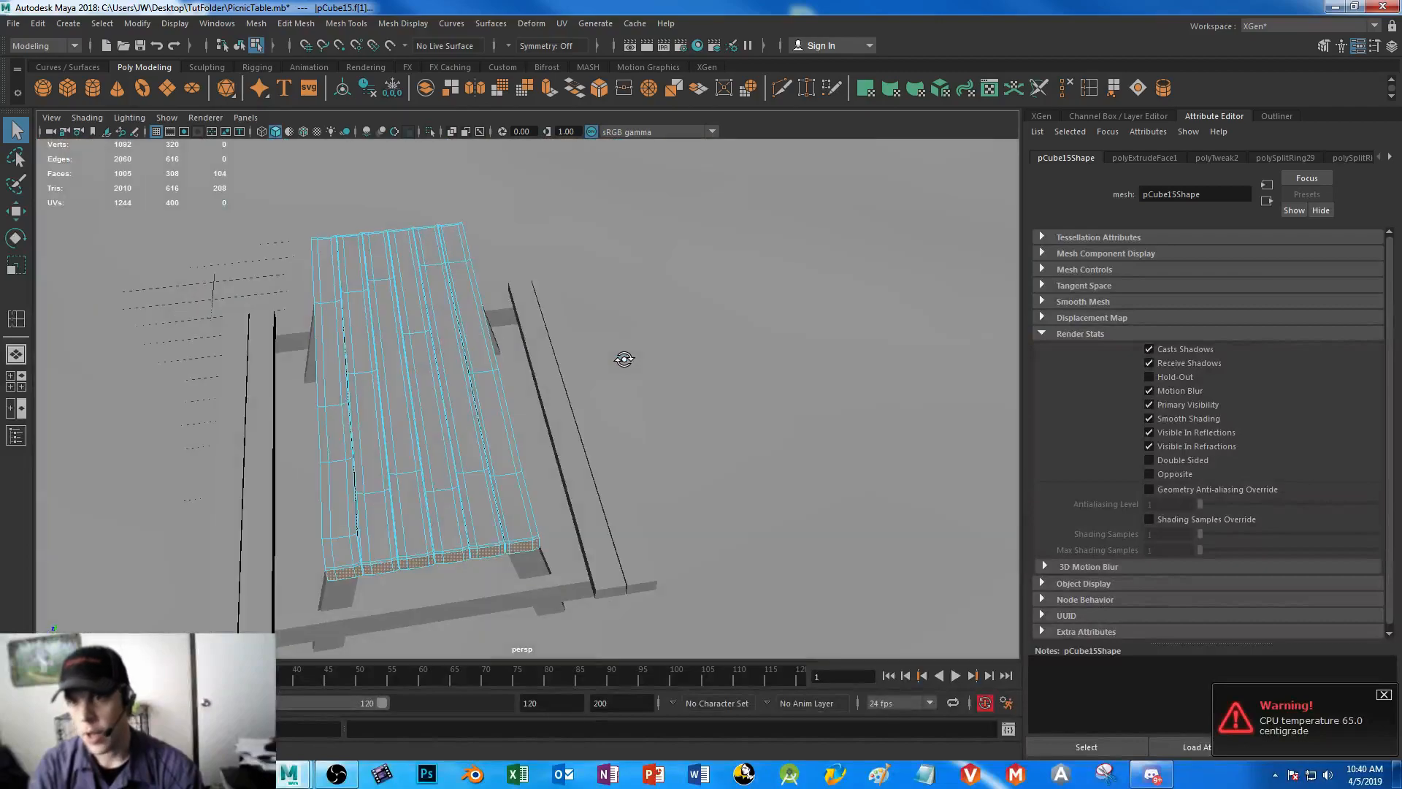
alt+drag(474, 531, 477, 437)
alt+drag(599, 340, 520, 391)
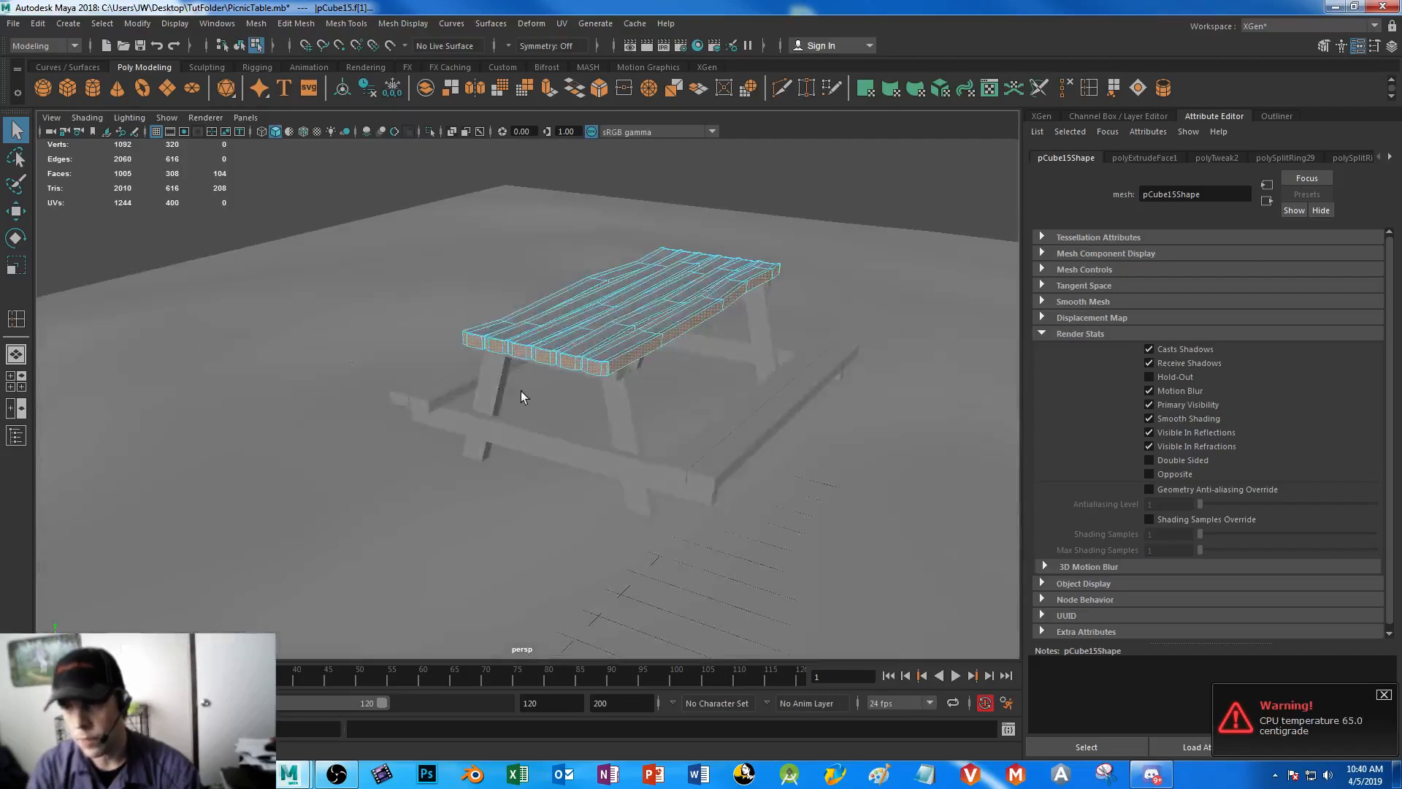
click(751, 401)
alt+drag(894, 456, 737, 428)
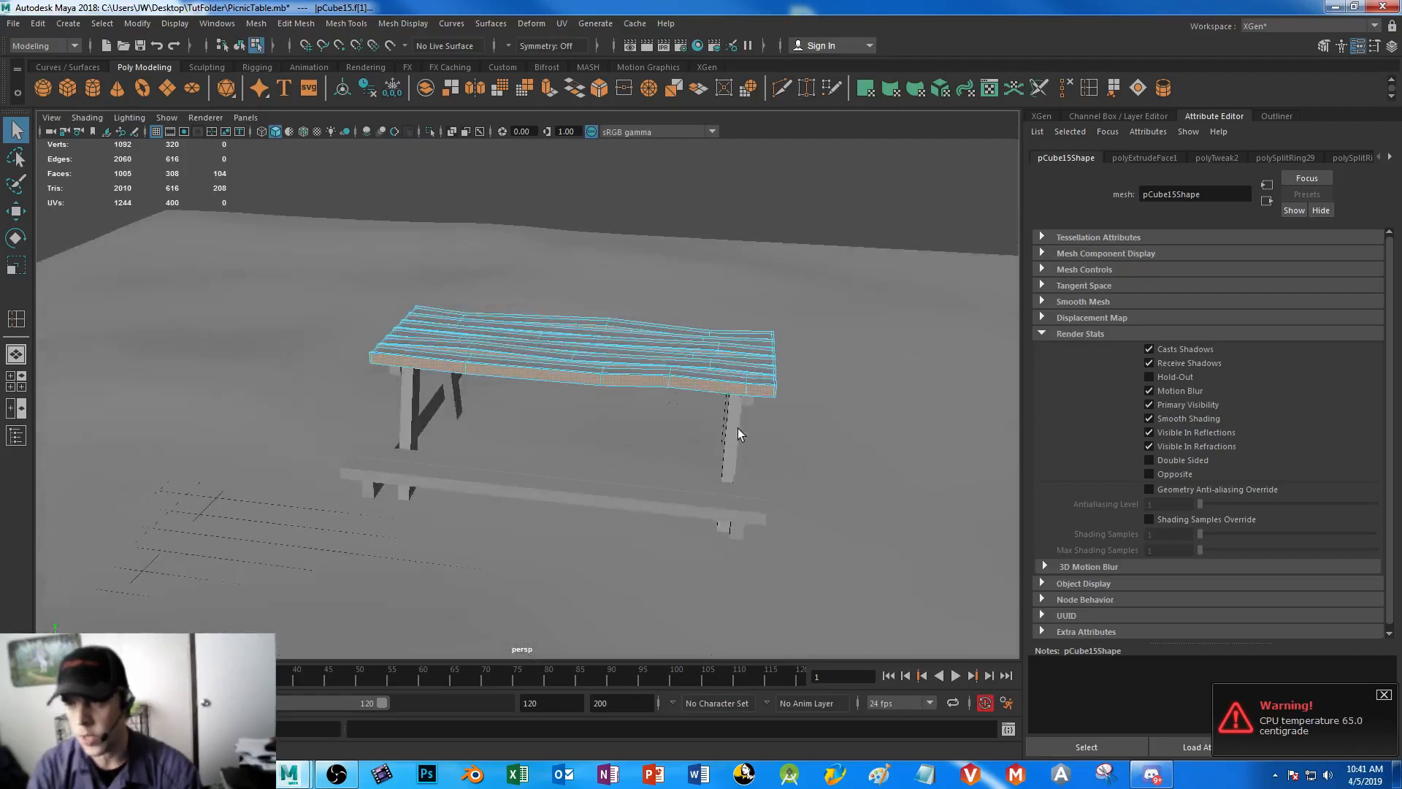
drag(338, 256, 872, 452)
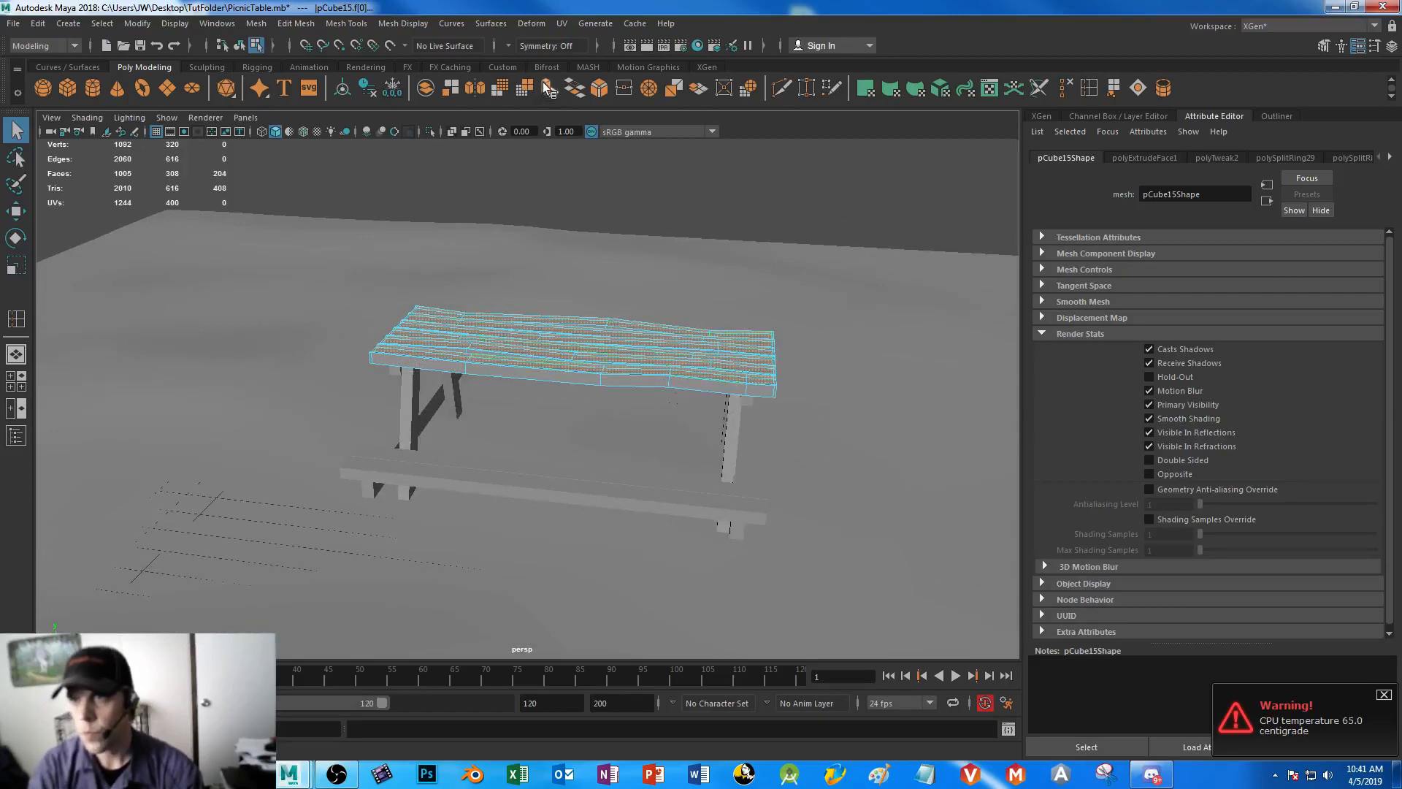
- Extrude the selected top and bottom plank faces outward with a local Z translation of about 0.025, and return to object mode
key(ctrl+e)
click(429, 397)
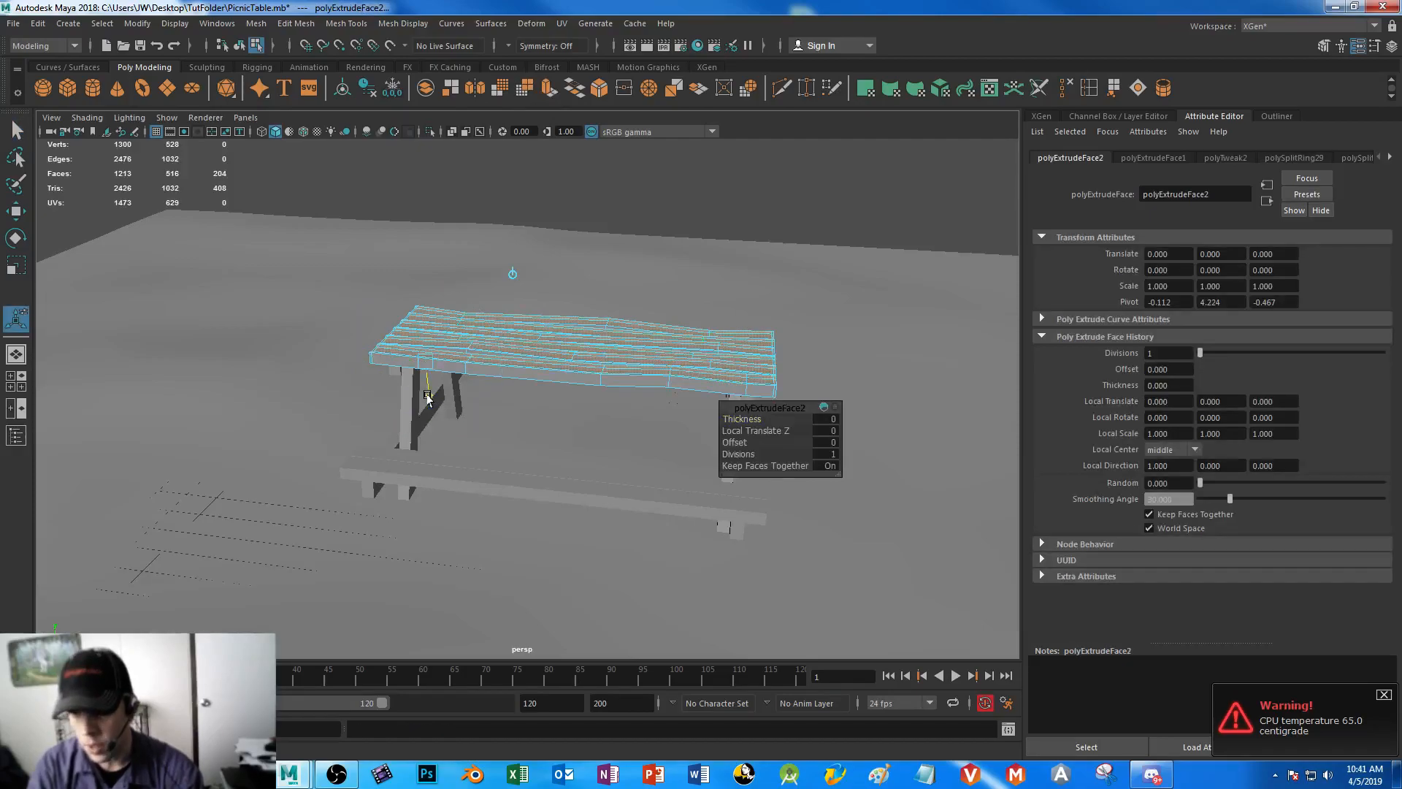
drag(429, 397, 428, 398)
alt+right_drag(449, 233, 490, 403)
alt+middle_drag(490, 403, 613, 412)
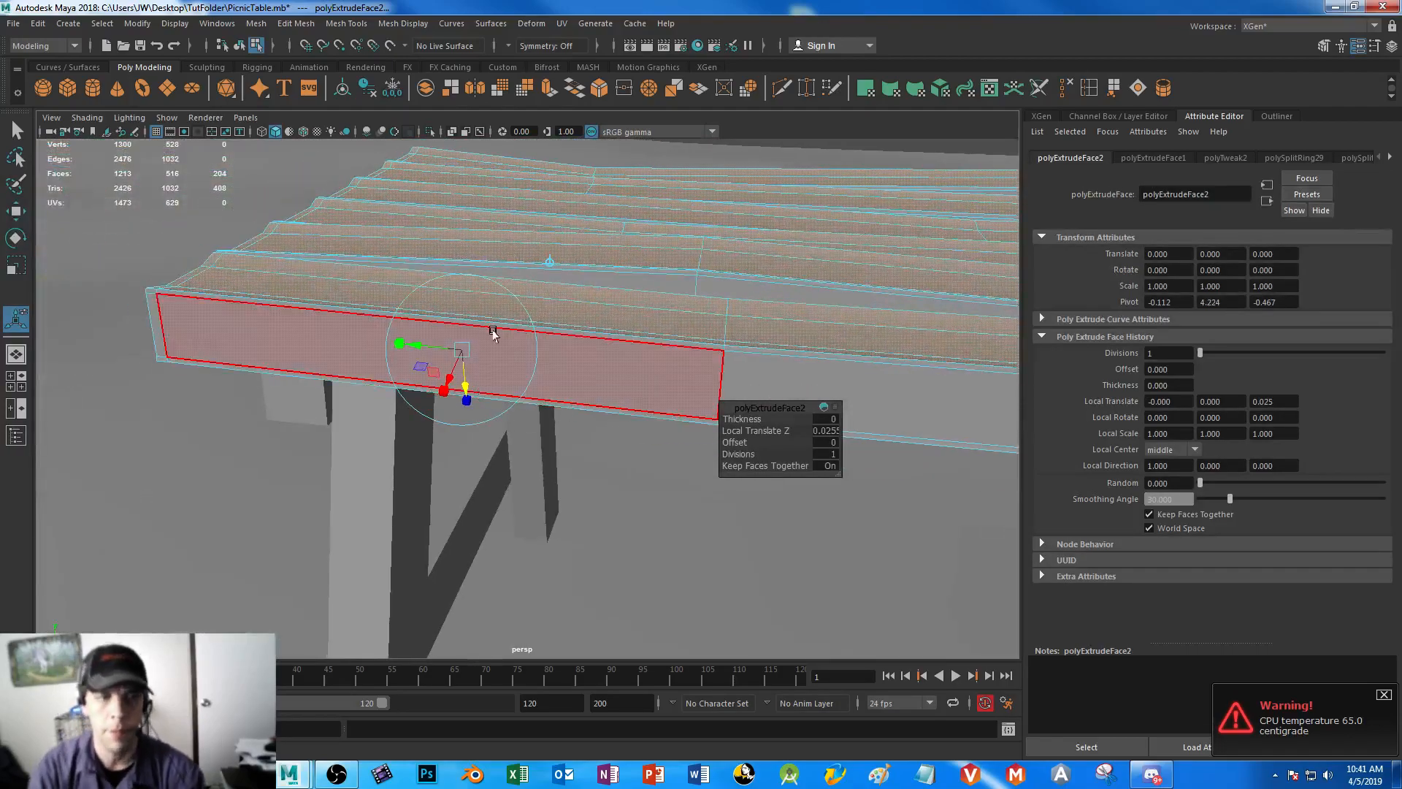
right_drag(628, 312, 688, 284)
click(101, 357)
- Preview the combined tabletop in smooth mesh display, inspect the plank ends from several angles, and return it to the unsmoothed display
alt+drag(511, 514, 633, 264)
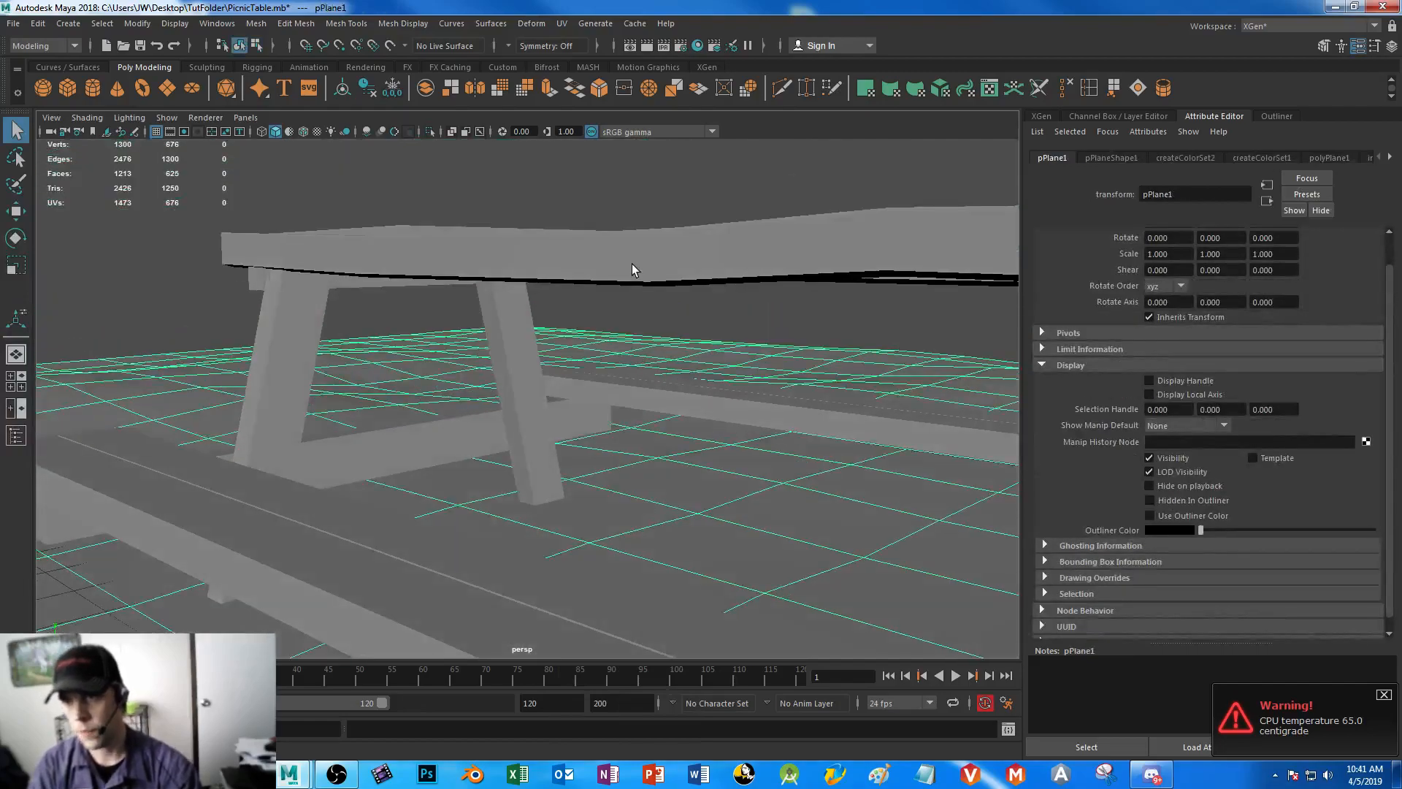
click(633, 266)
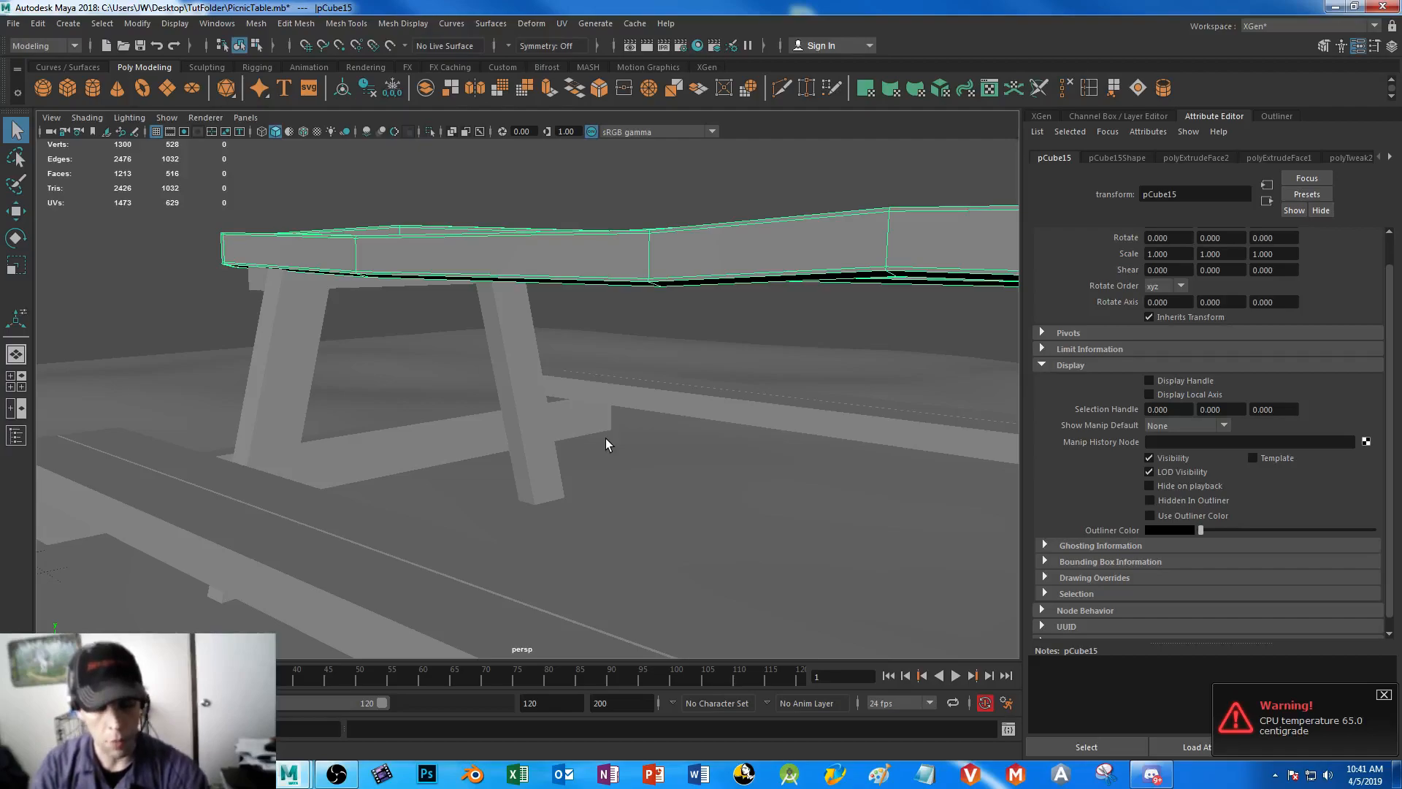
alt+right_drag(660, 410, 713, 457)
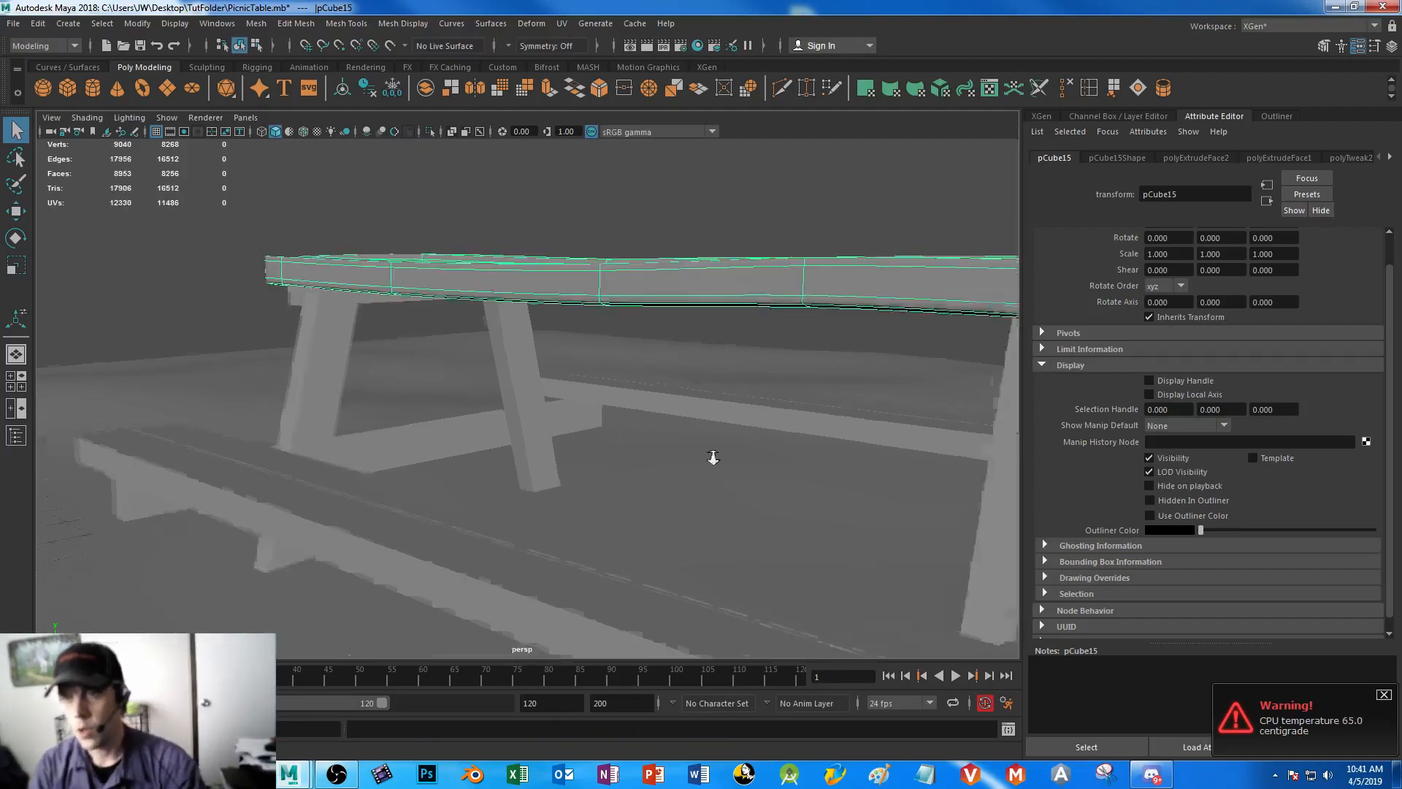
alt+drag(714, 457, 680, 458)
click(552, 460)
alt+drag(551, 504, 479, 441)
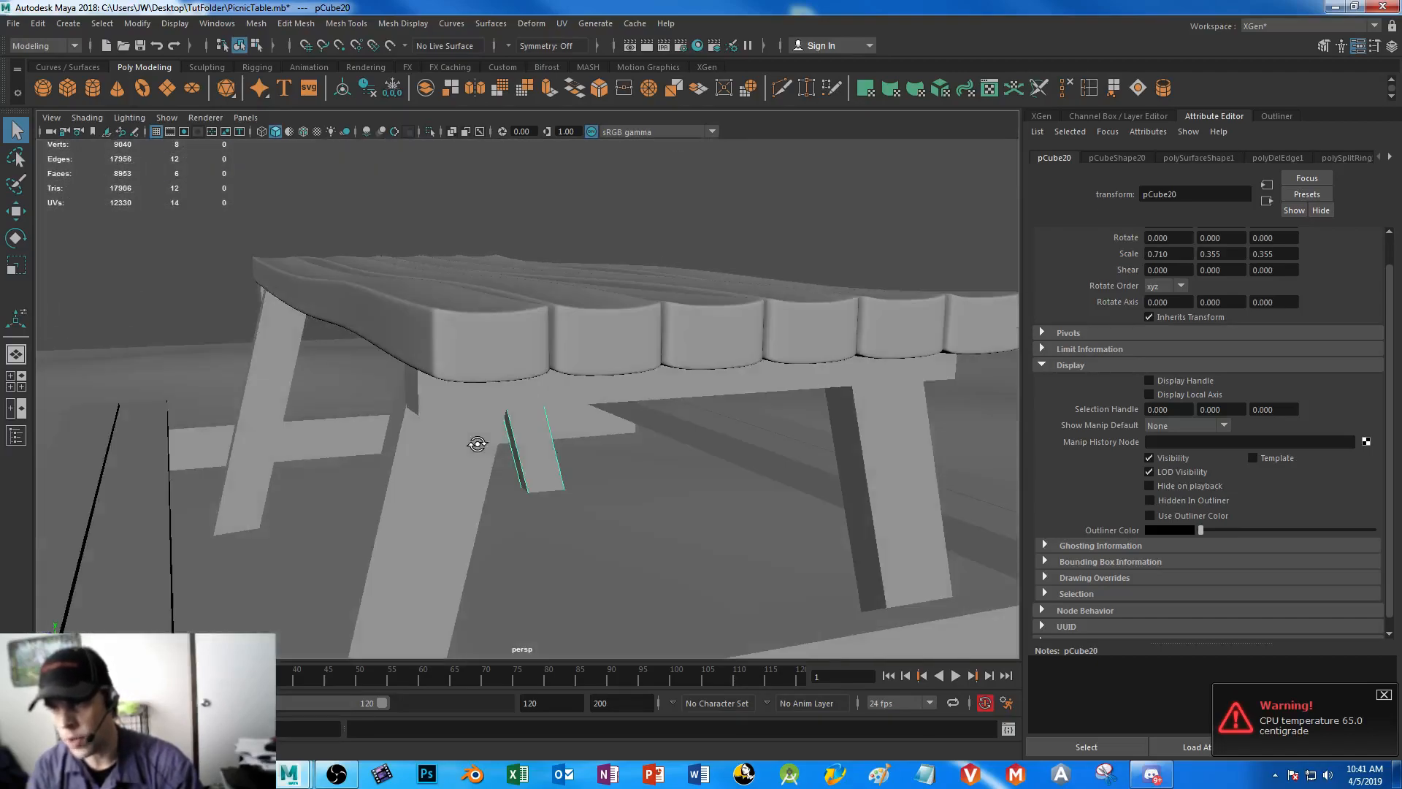
click(483, 333)
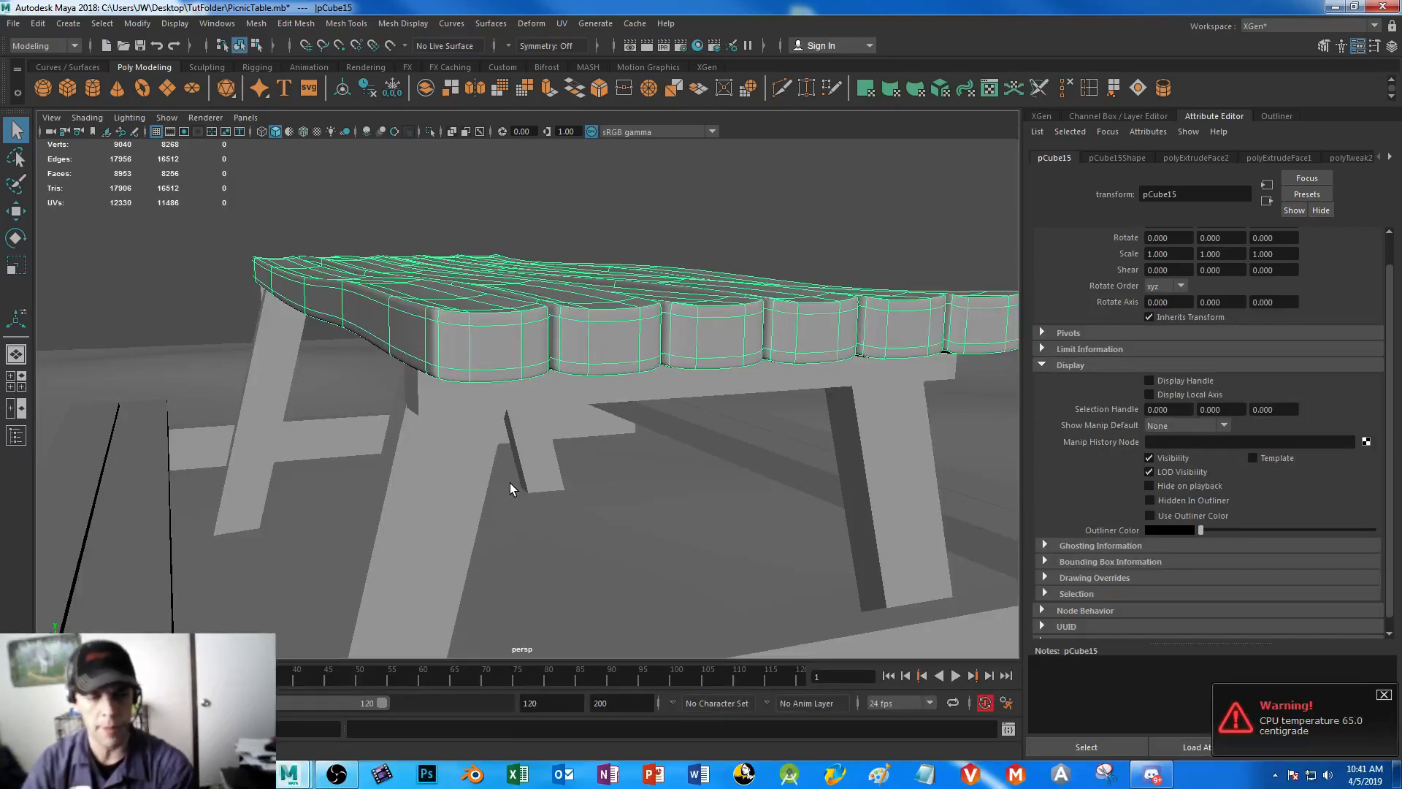
key(1)
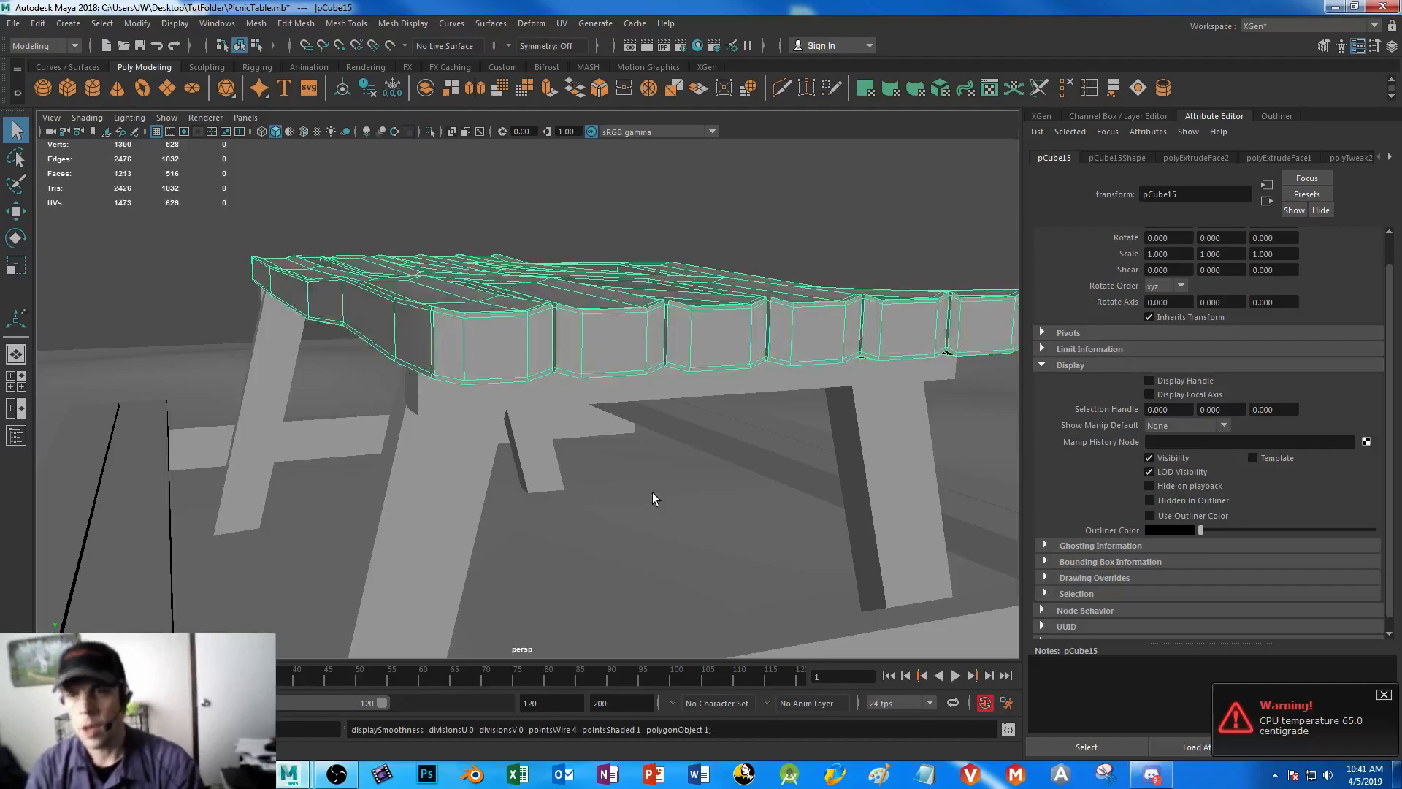
- Preview the whole table and terrain in smooth mesh display and inspect how the legs and benches deform
alt+right_drag(612, 431, 424, 419)
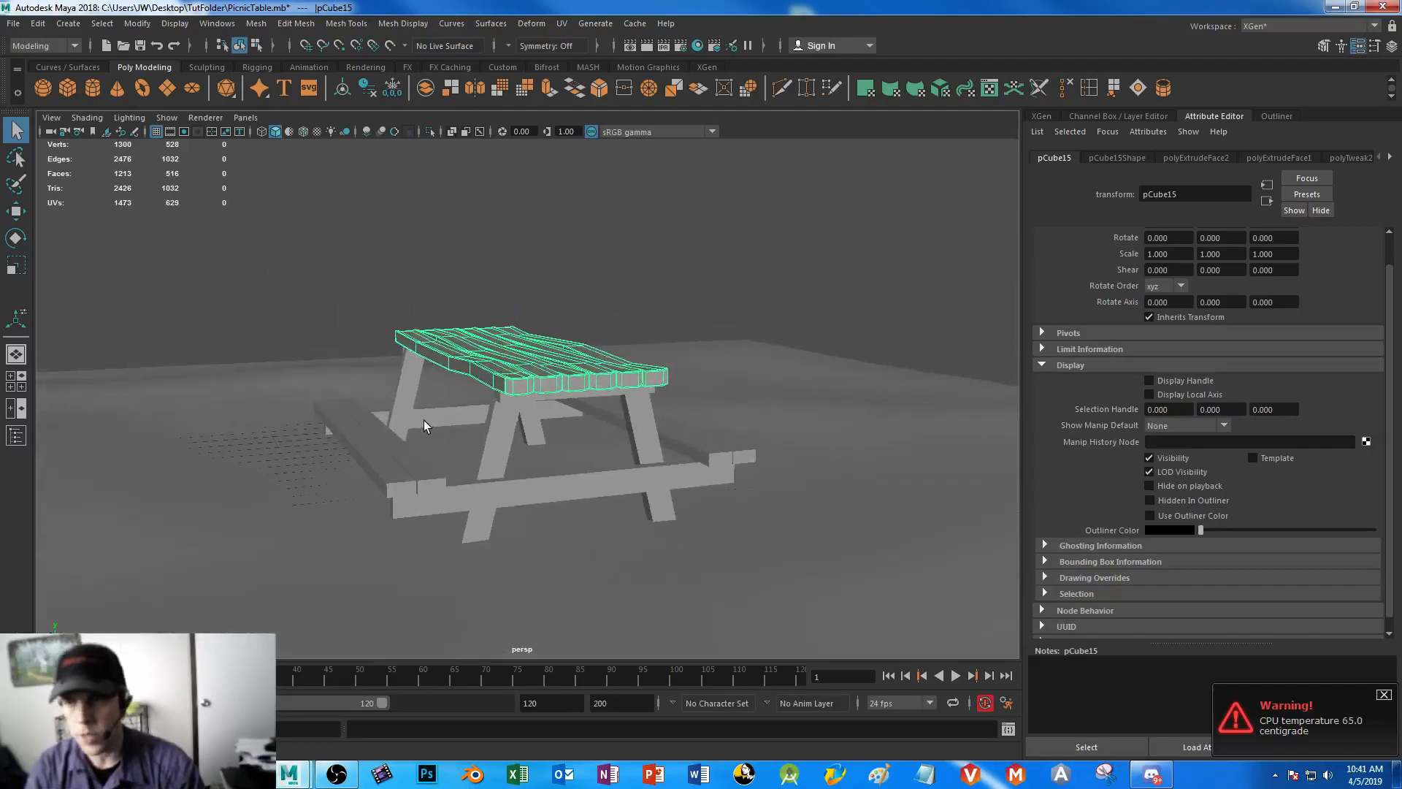
alt+drag(424, 419, 589, 514)
alt+right_drag(589, 515, 352, 282)
drag(352, 282, 992, 680)
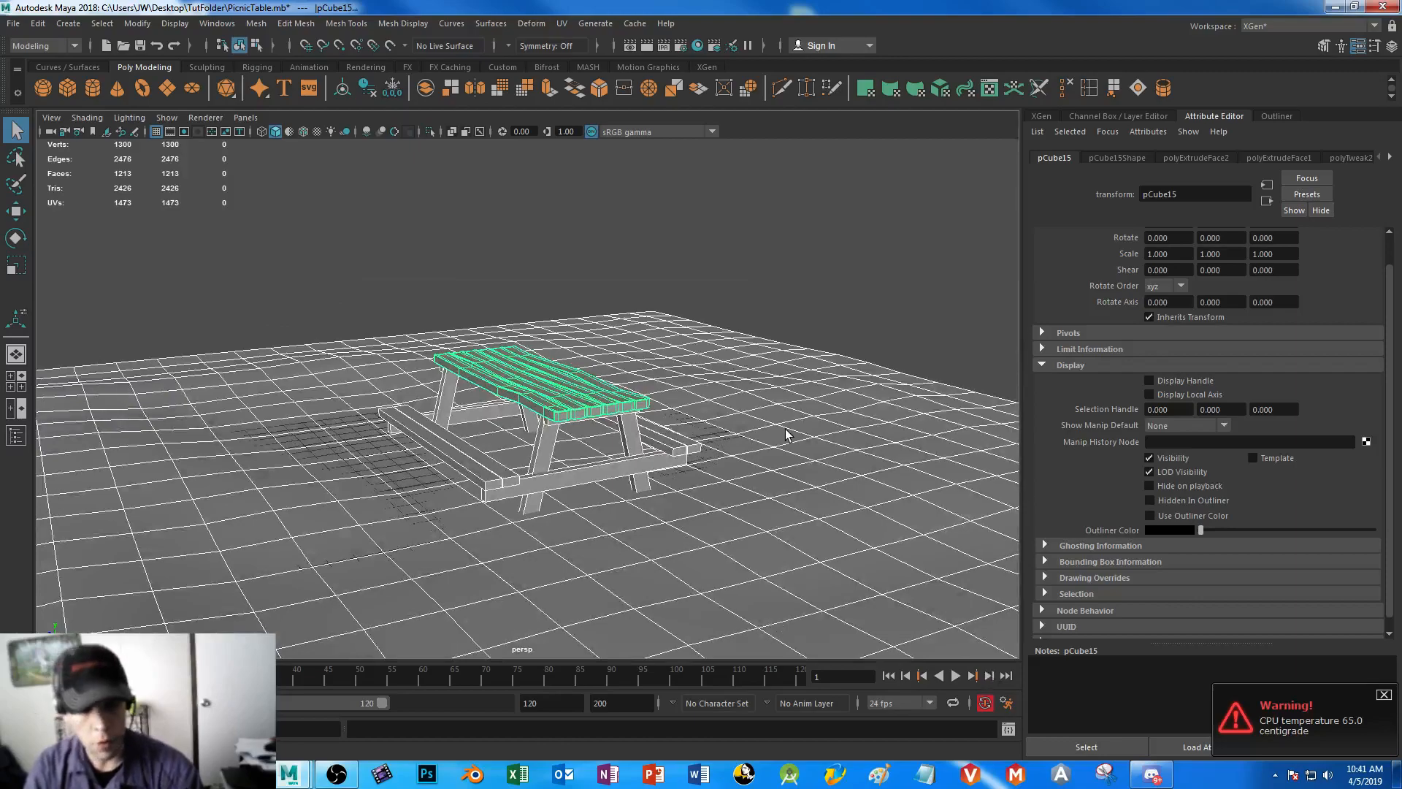
key(3)
click(738, 292)
mouse_move(694, 485)
alt+mouse_down()
mouse_move(572, 463)
mouse_move(714, 479)
alt+mouse_up()
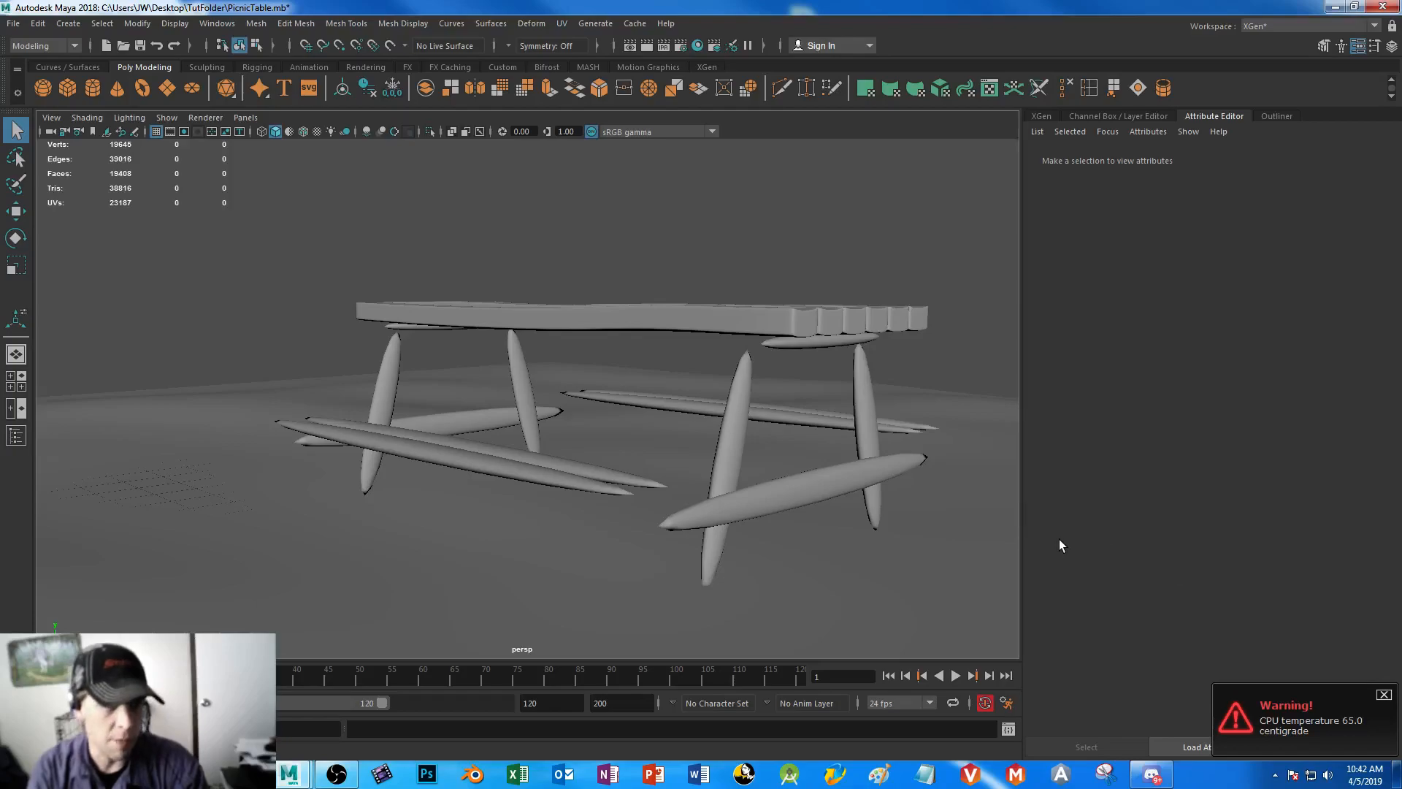
alt+right_drag(822, 559, 641, 457)
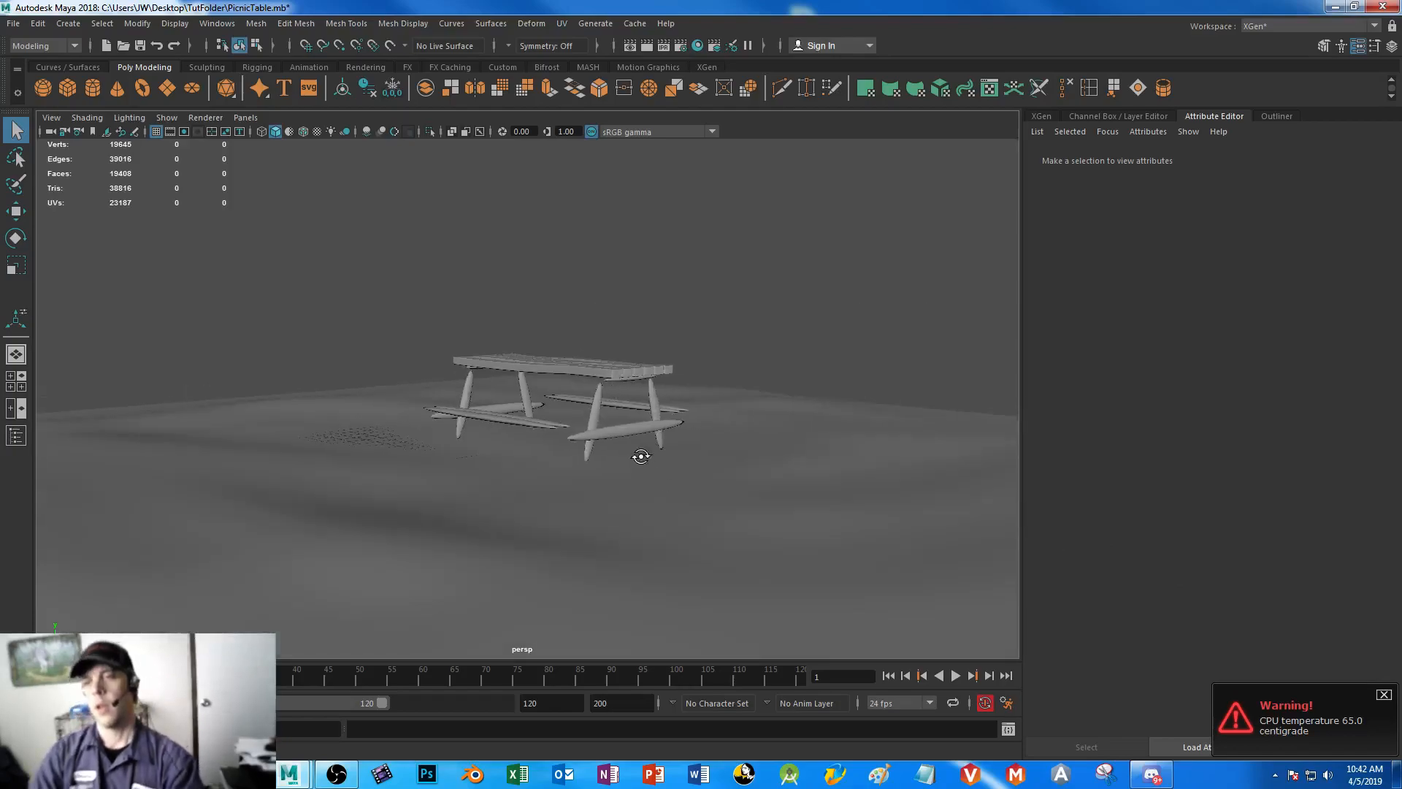
alt+drag(641, 456, 591, 485)
- Return the table parts, including the combined tabletop, to the unsmoothed display
drag(300, 243, 799, 559)
click(507, 424)
click(561, 417)
alt+right_drag(561, 417, 584, 570)
alt+drag(584, 570, 601, 462)
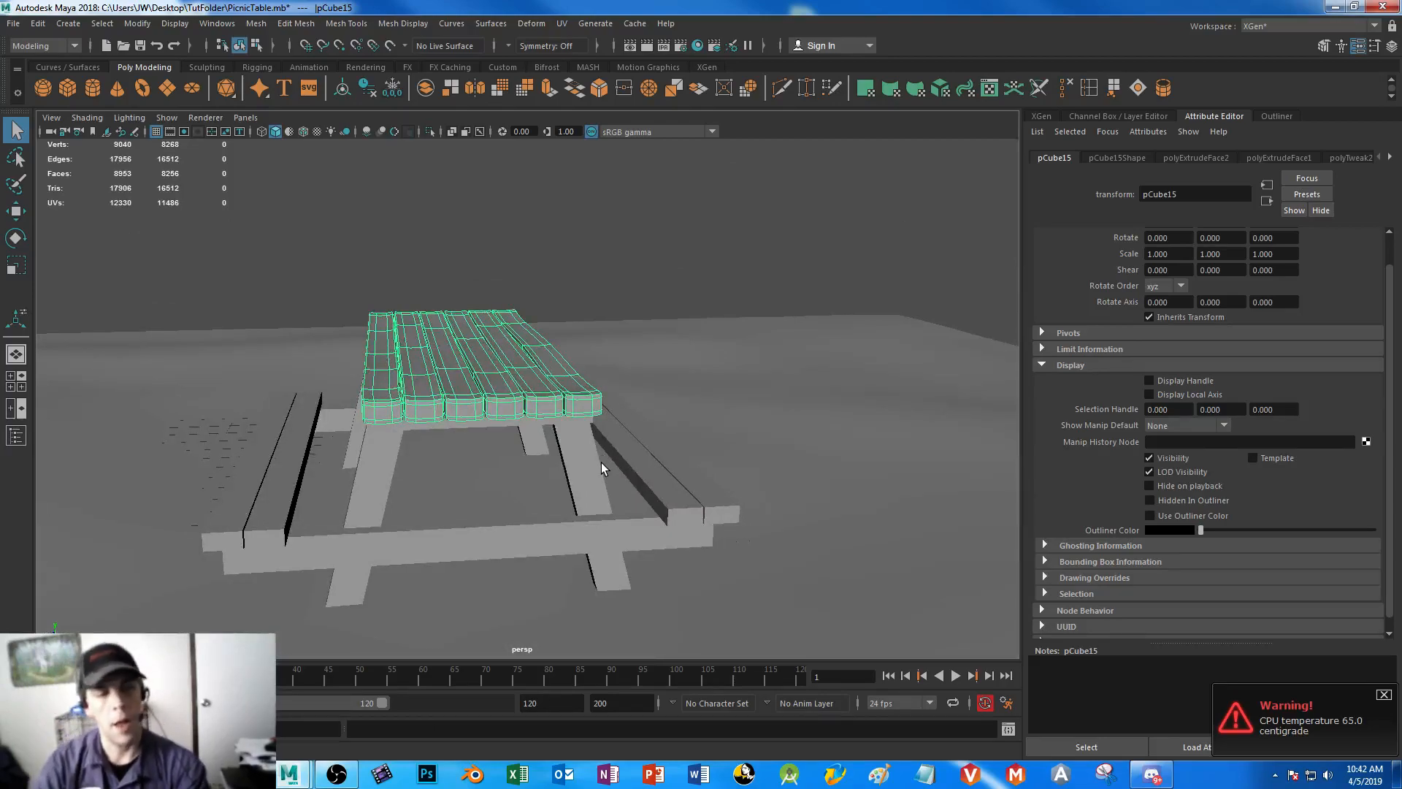
key(1)
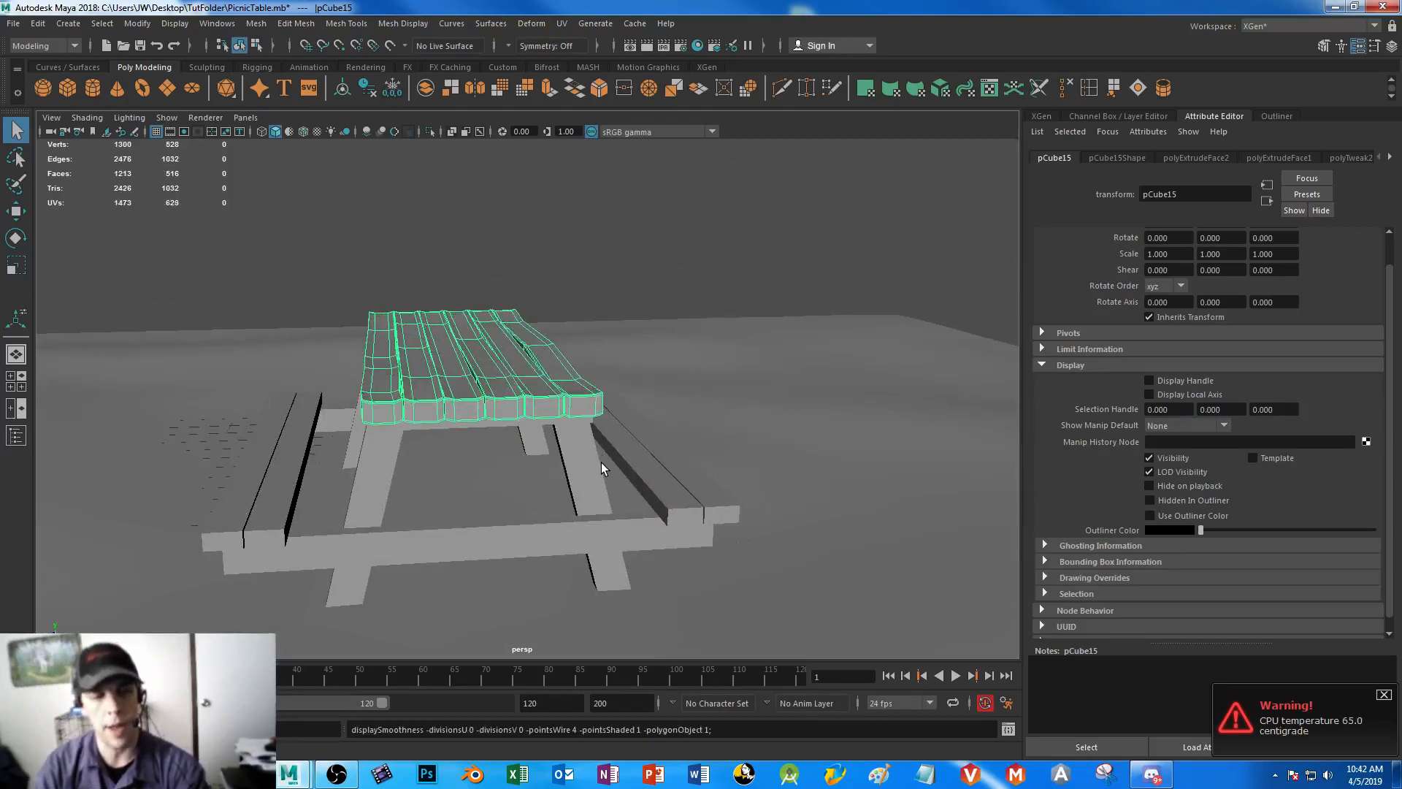
- Examine the front leg, bench and tabletop in turn, and leave the combined tabletop selected
click(388, 480)
alt+drag(283, 537, 344, 530)
alt+drag(532, 390, 438, 467)
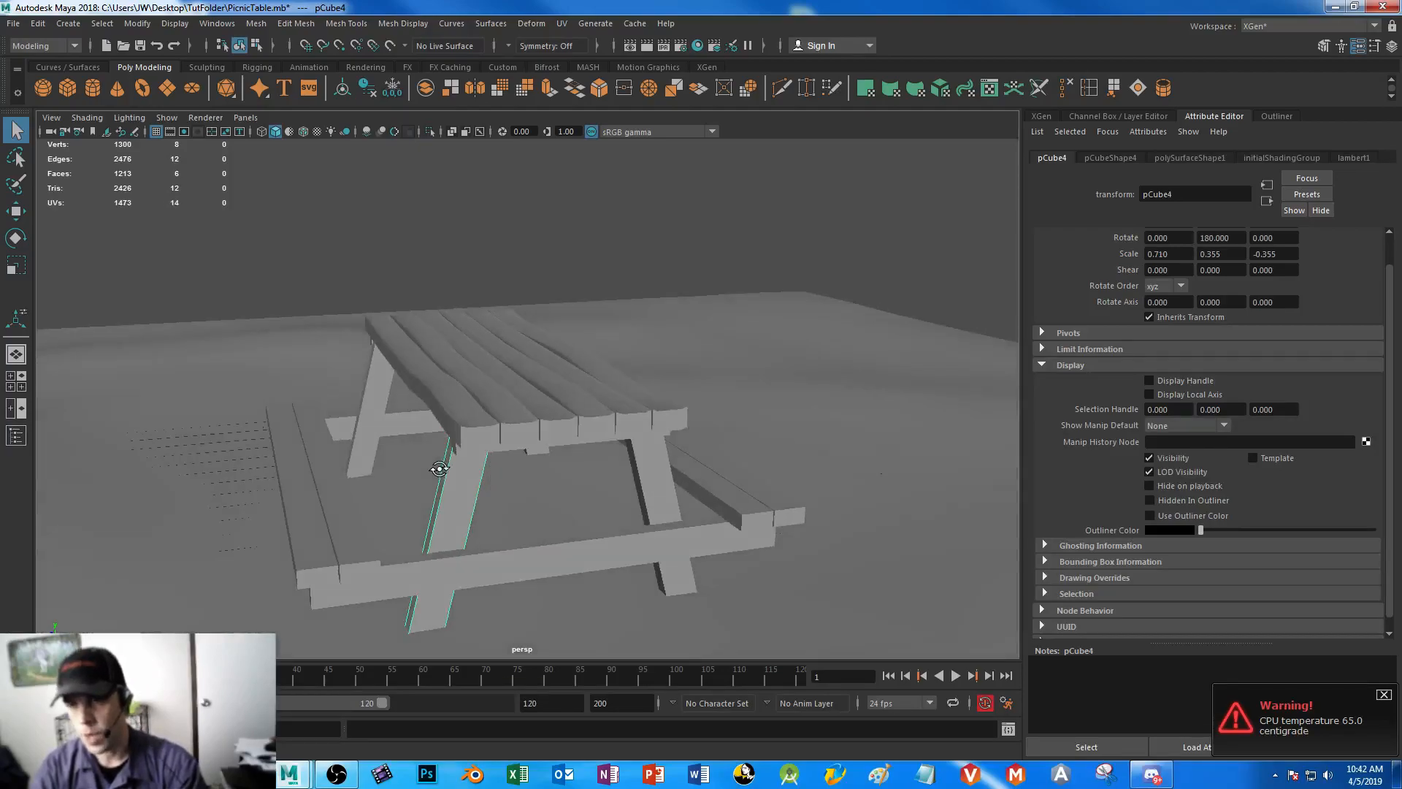
click(420, 368)
alt+drag(420, 369, 589, 484)
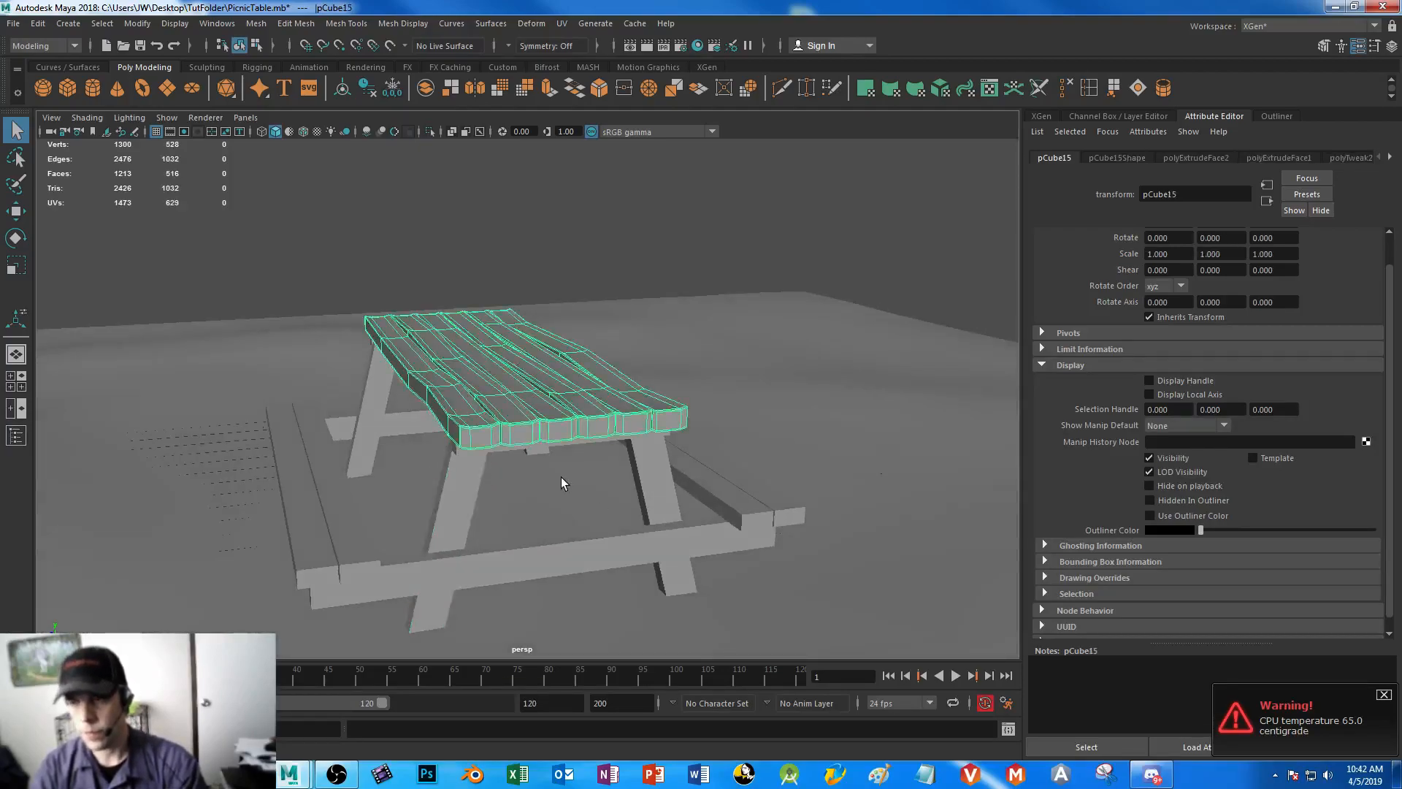
click(309, 509)
click(503, 380)
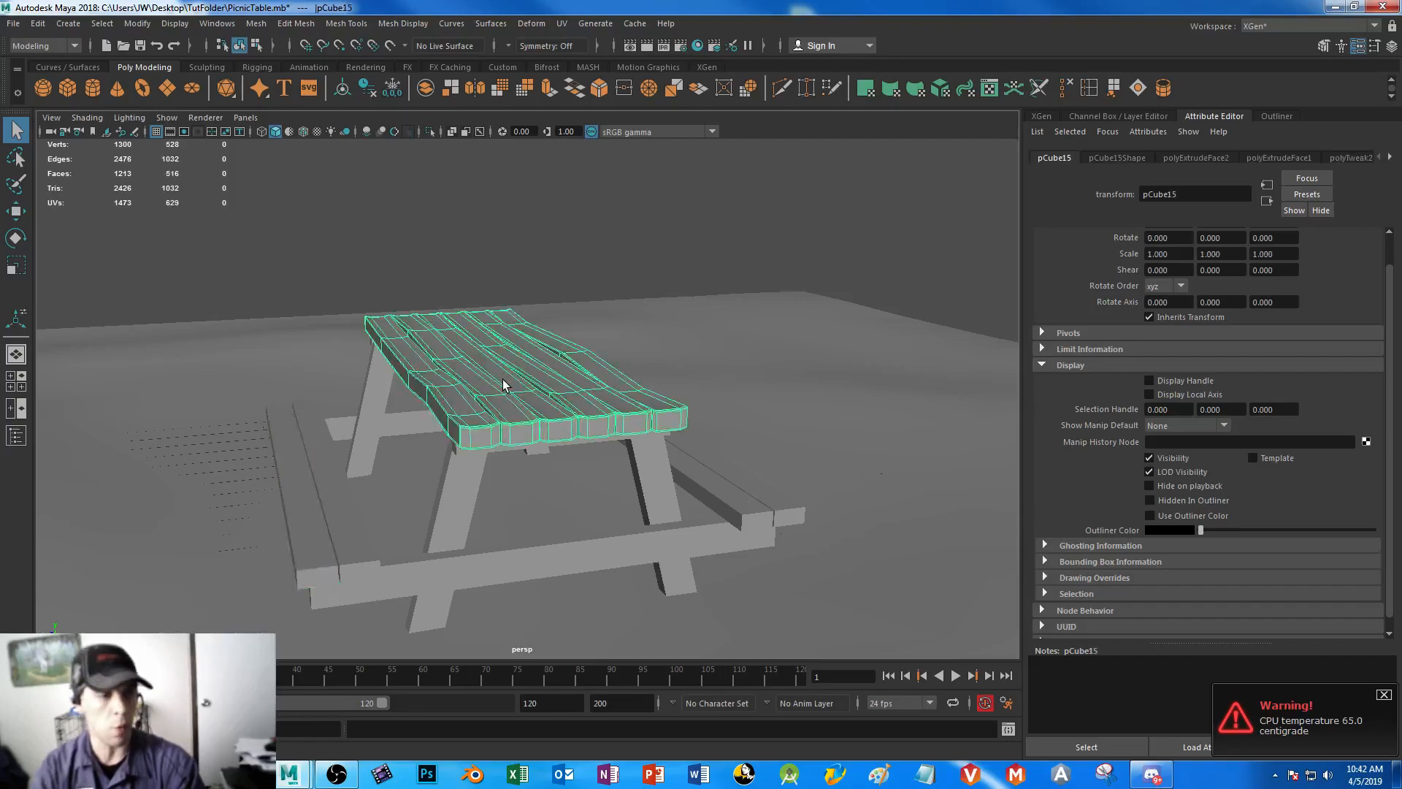